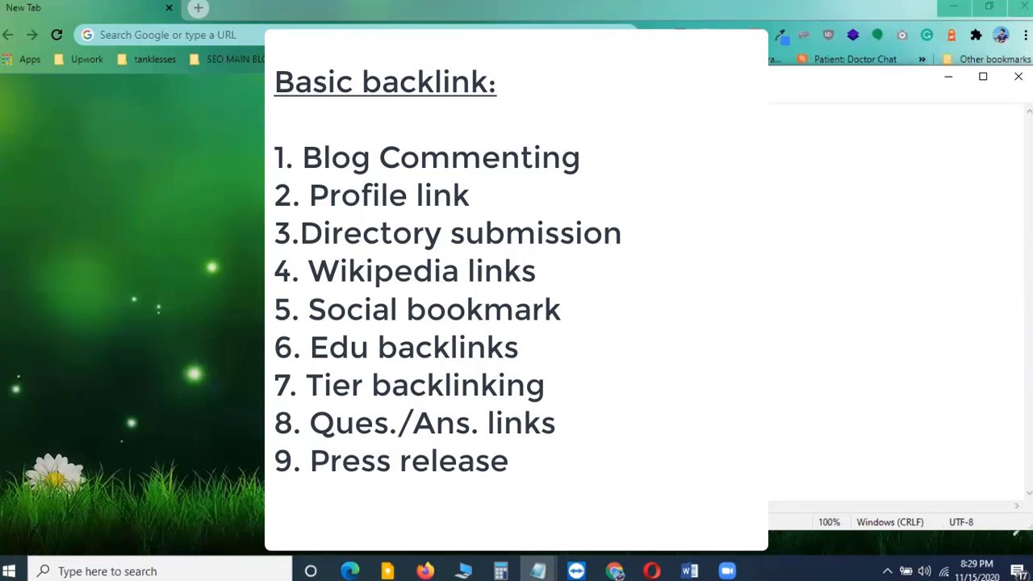
# Open the website sportztunnel.com in the new browser tab
pyautogui.click(159, 36)
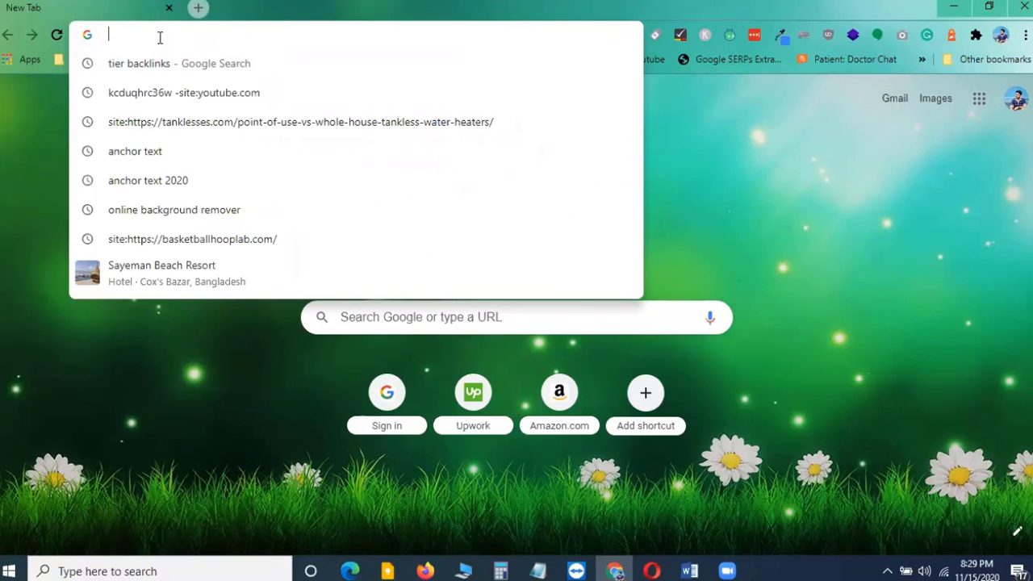
pyautogui.write('spo')
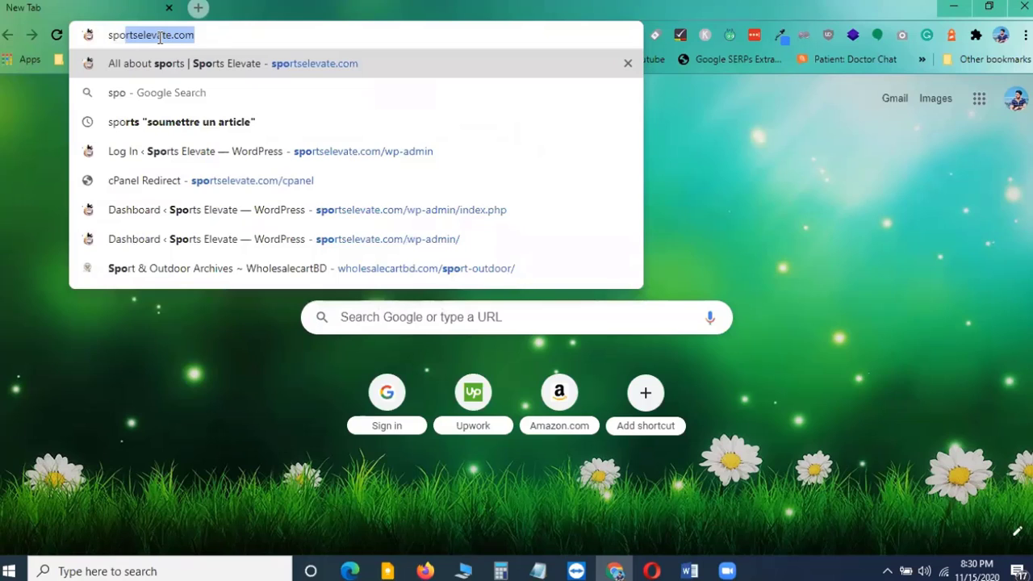
pyautogui.write('rt')
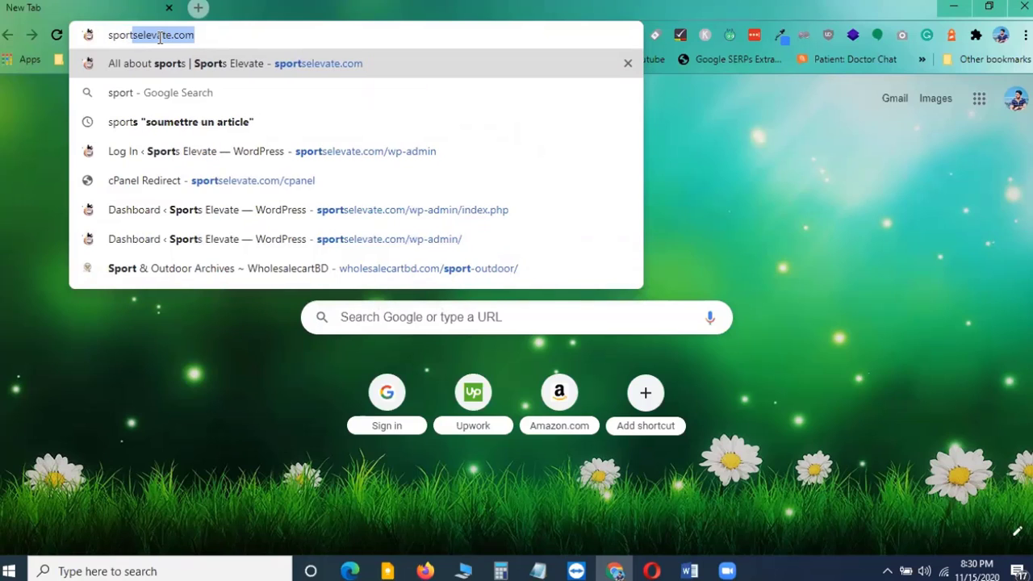
pyautogui.write('z')
pyautogui.press('Return')
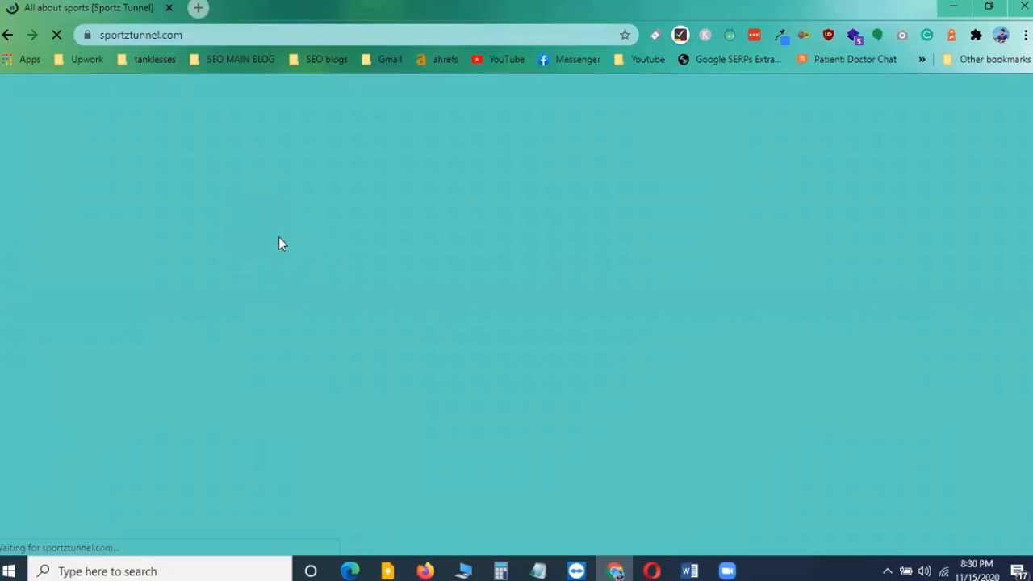
# Open the "How to play in a foosball table?" post from the home page and go back to the home page
pyautogui.scroll(-1, 436, 230)
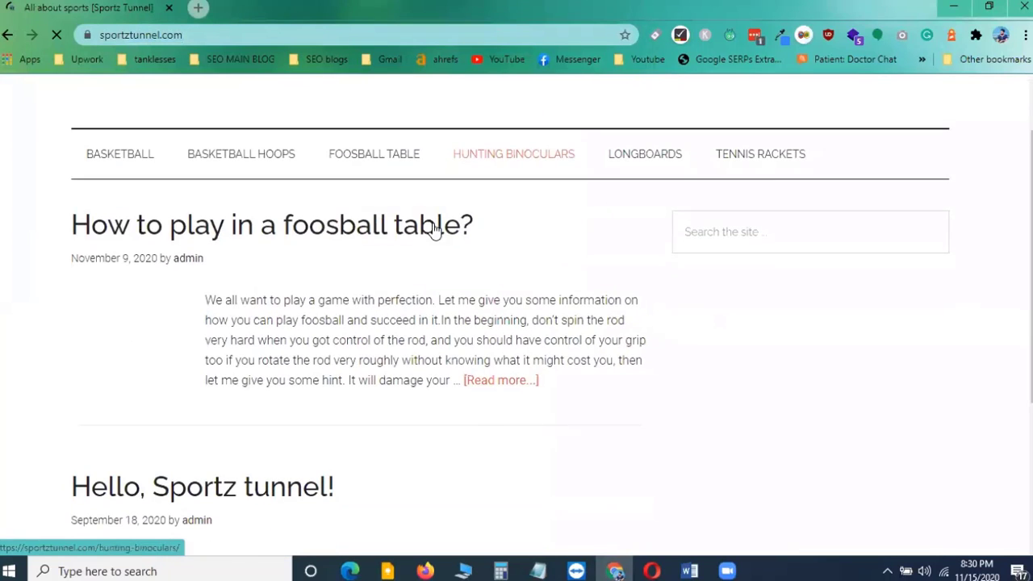
pyautogui.click(330, 221)
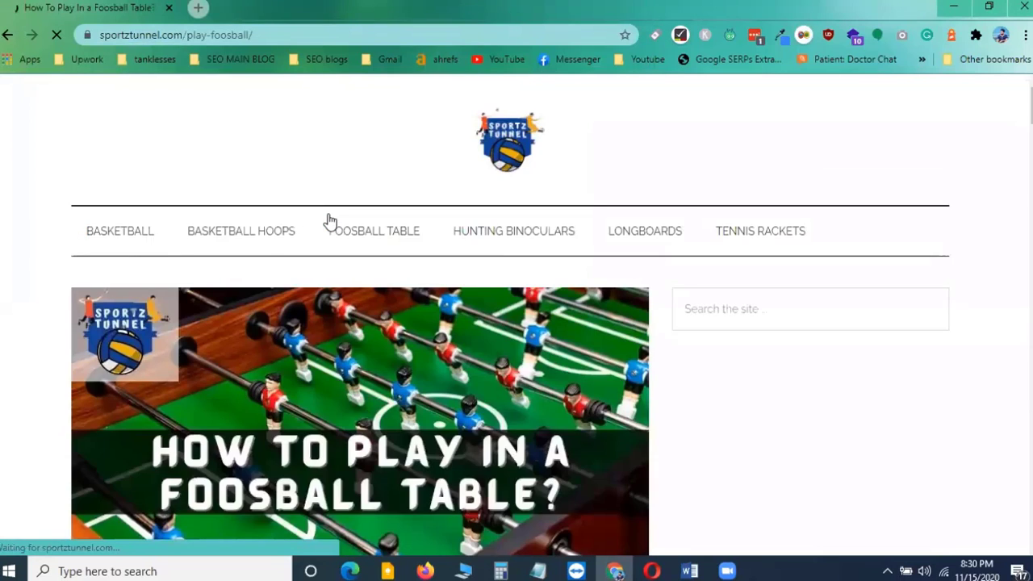
pyautogui.hotkey('alt', 'Left')
# Open the "Hello, Sportz tunnel!" post, scroll through it, and return to the home page
pyautogui.scroll(-2, 264, 321)
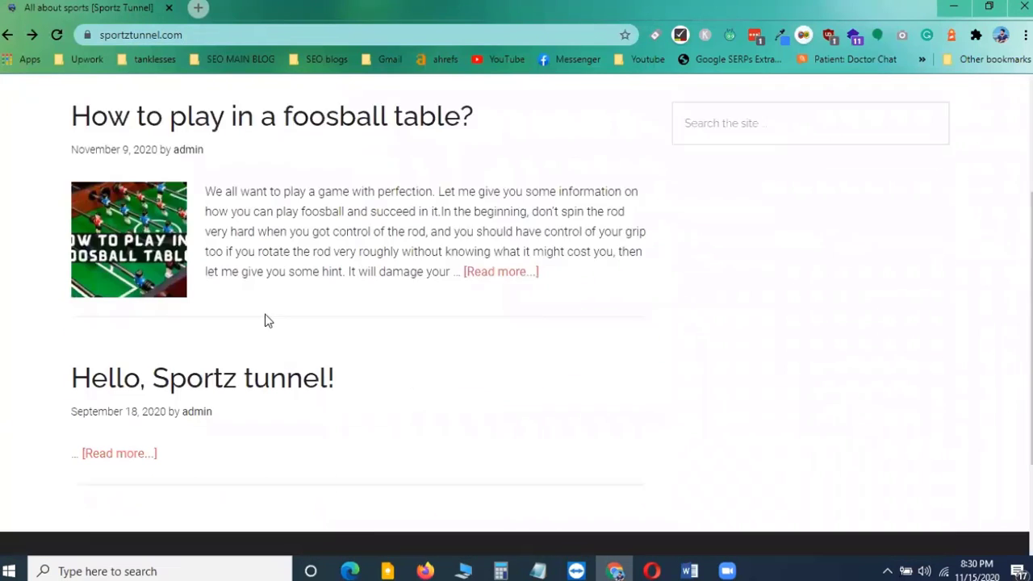
pyautogui.scroll(-2, 265, 320)
pyautogui.click(219, 255)
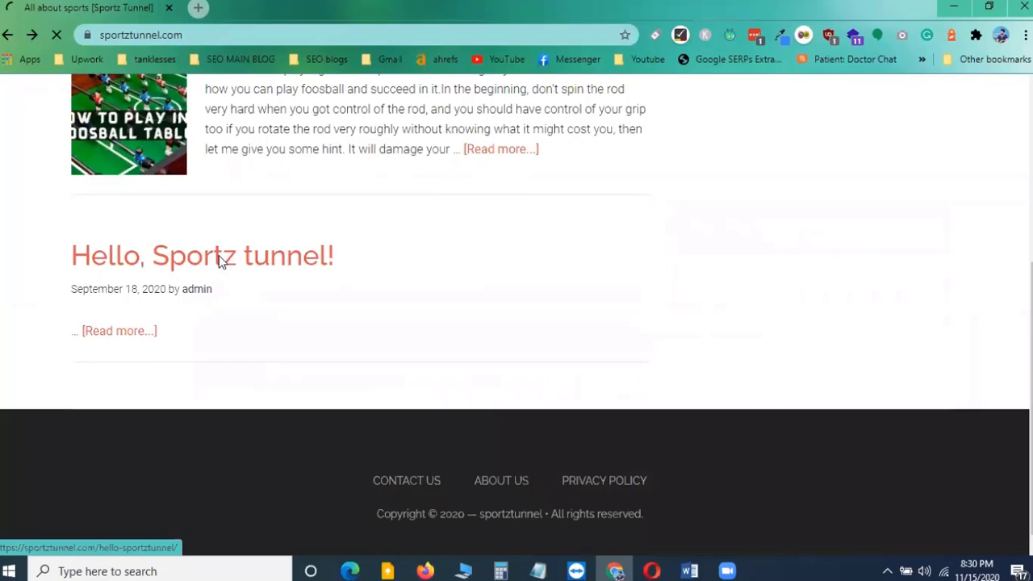
pyautogui.scroll(-1, 277, 316)
pyautogui.scroll(1, 277, 315)
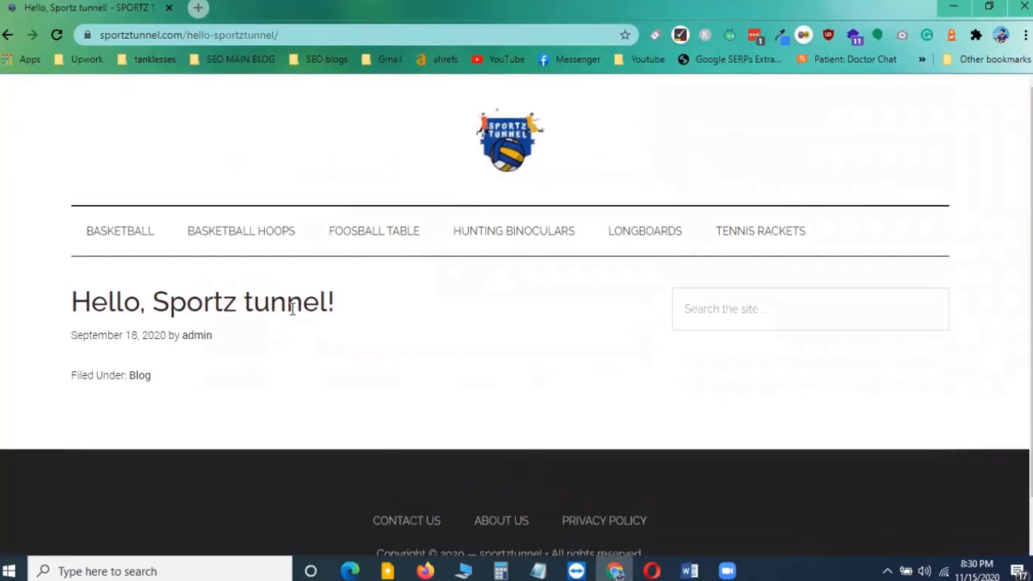
pyautogui.scroll(-1, 292, 309)
pyautogui.scroll(1, 300, 302)
pyautogui.click(7, 34)
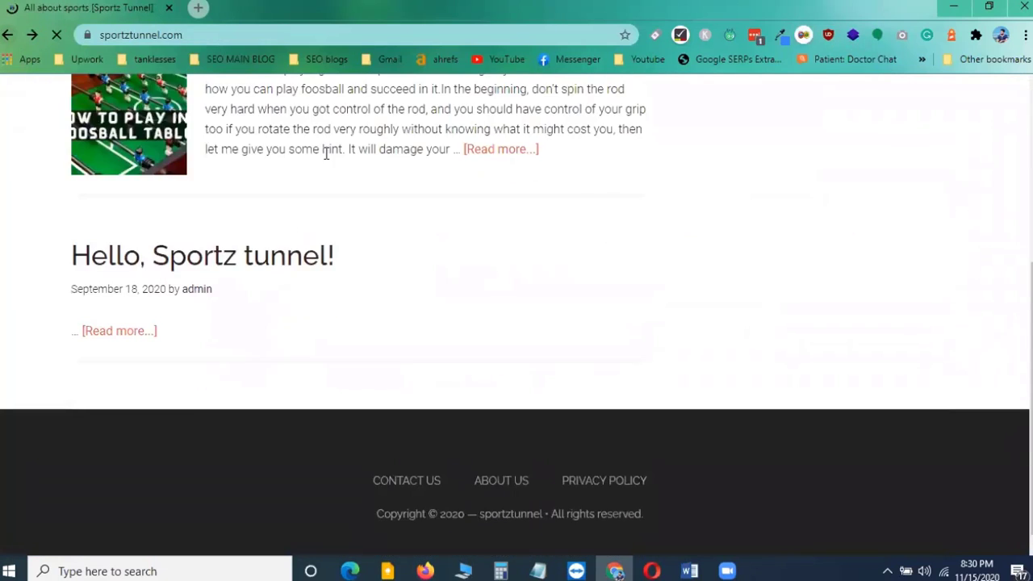
# Open the "How to play in a foosball table?" post and scroll through it down to the conclusion
pyautogui.scroll(3, 291, 233)
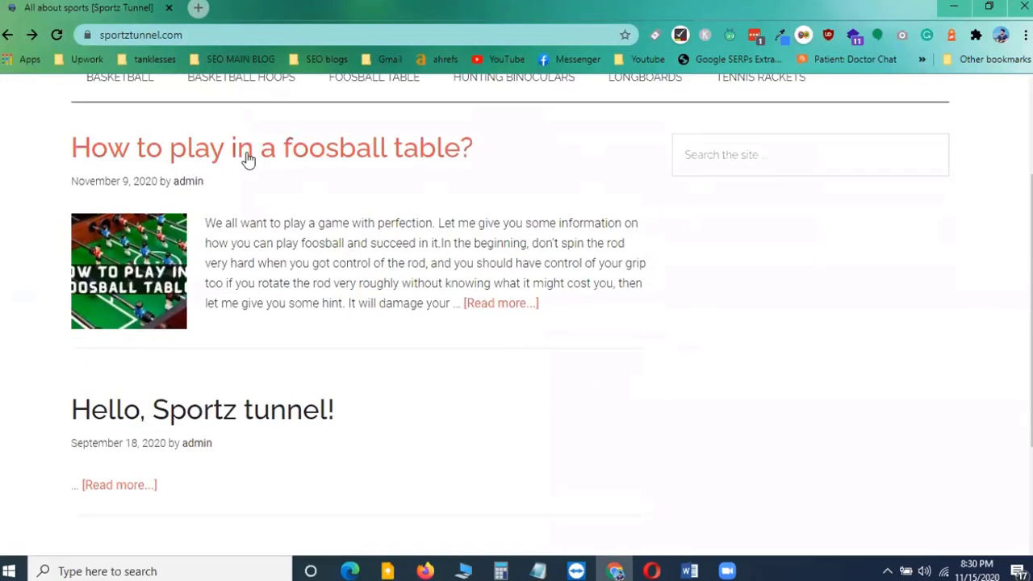
pyautogui.click(290, 154)
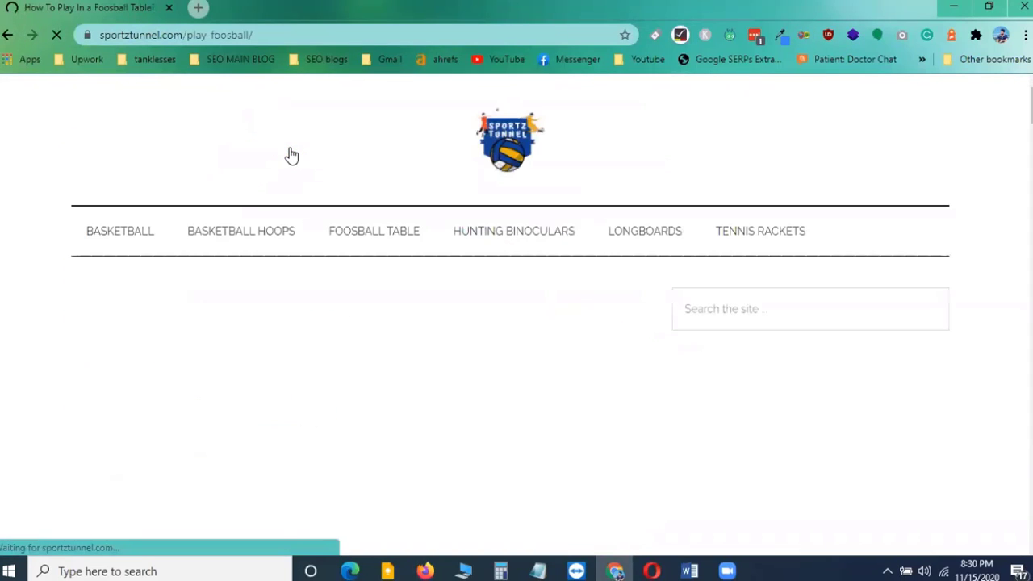
pyautogui.scroll(-15, 401, 349)
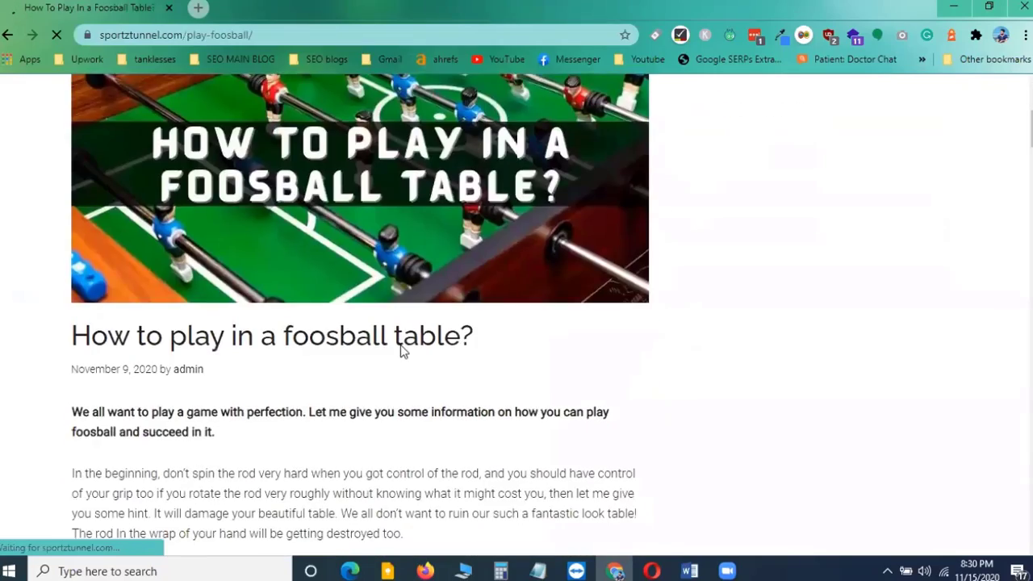
pyautogui.scroll(-5, 402, 344)
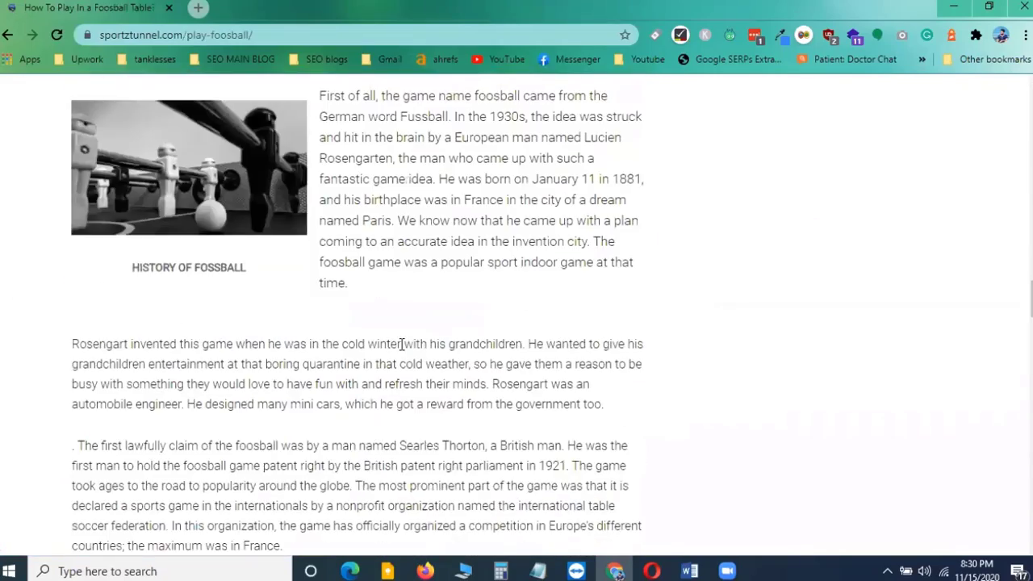
pyautogui.scroll(-20, 401, 345)
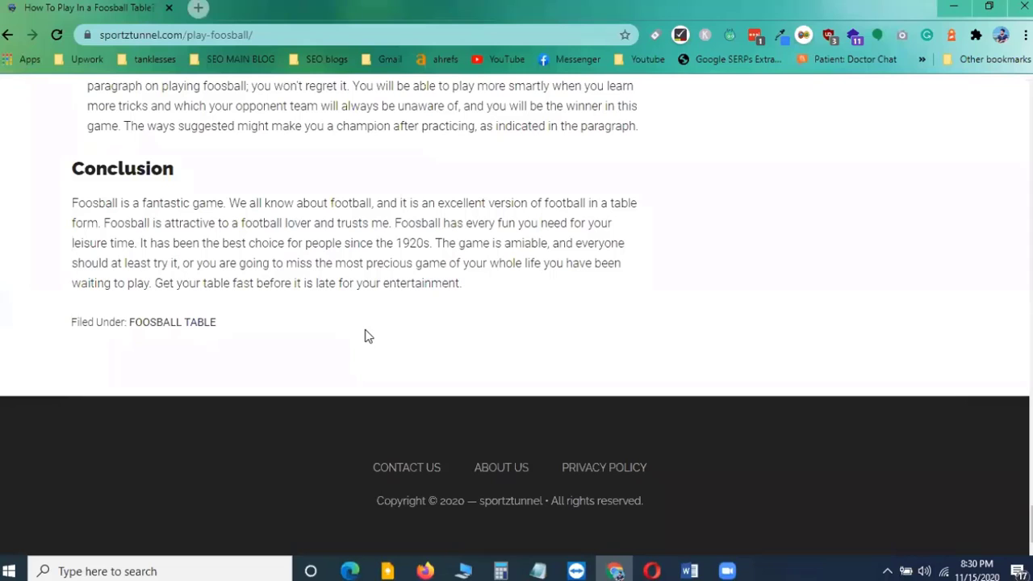
pyautogui.scroll(12, 410, 309)
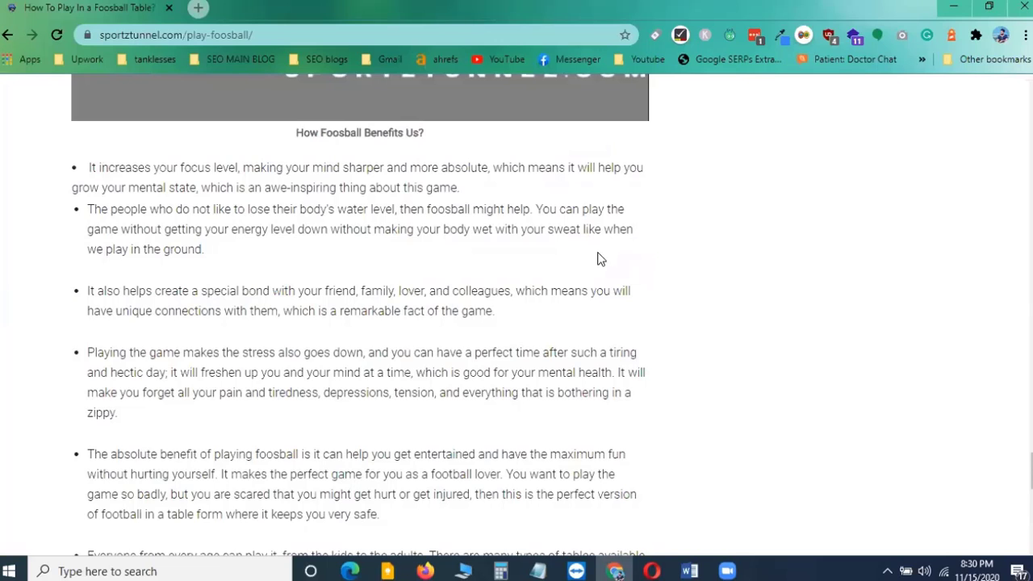
pyautogui.scroll(-3, 601, 258)
pyautogui.scroll(5, 602, 258)
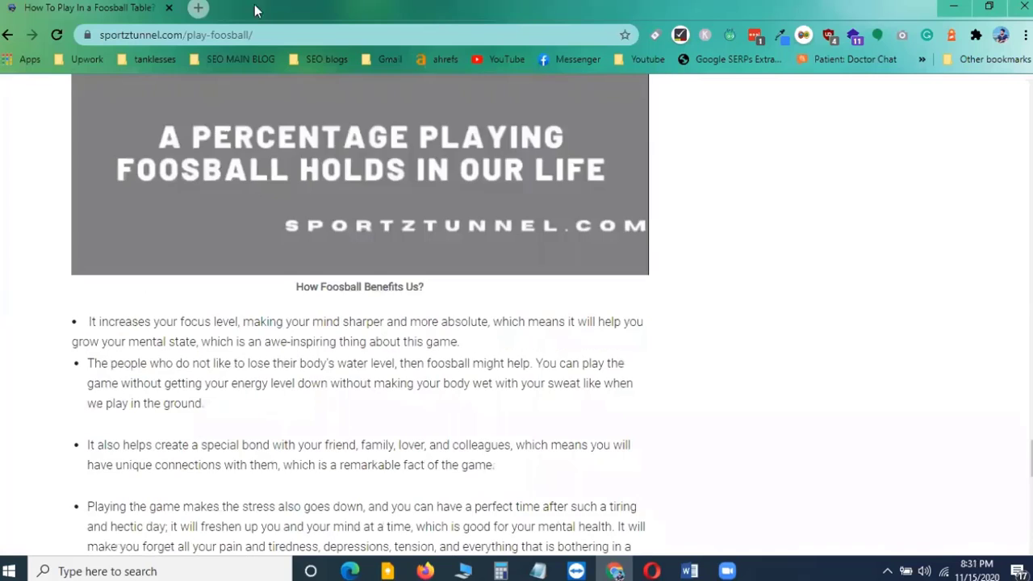
pyautogui.scroll(-8, 406, 339)
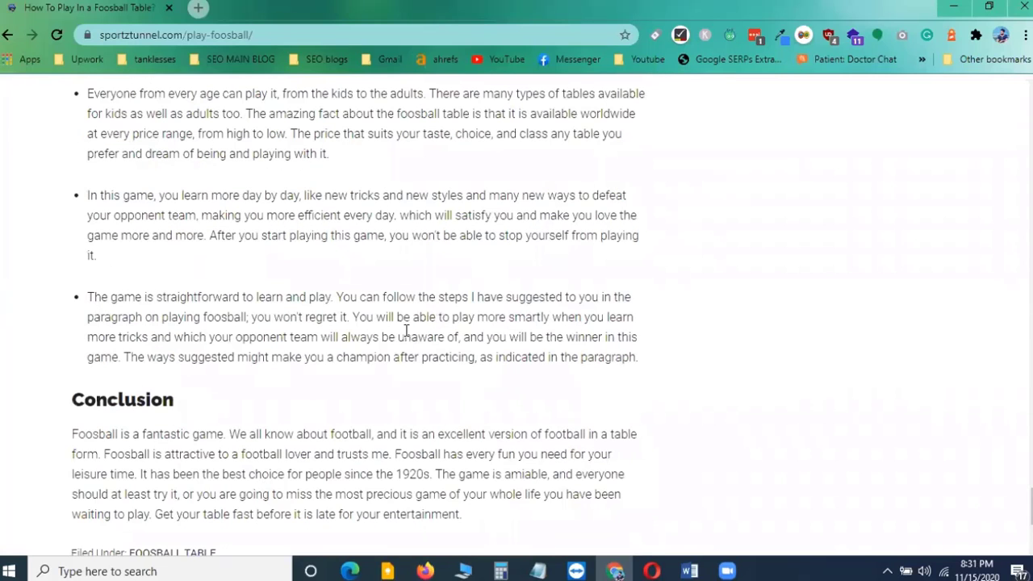
pyautogui.scroll(-3, 401, 208)
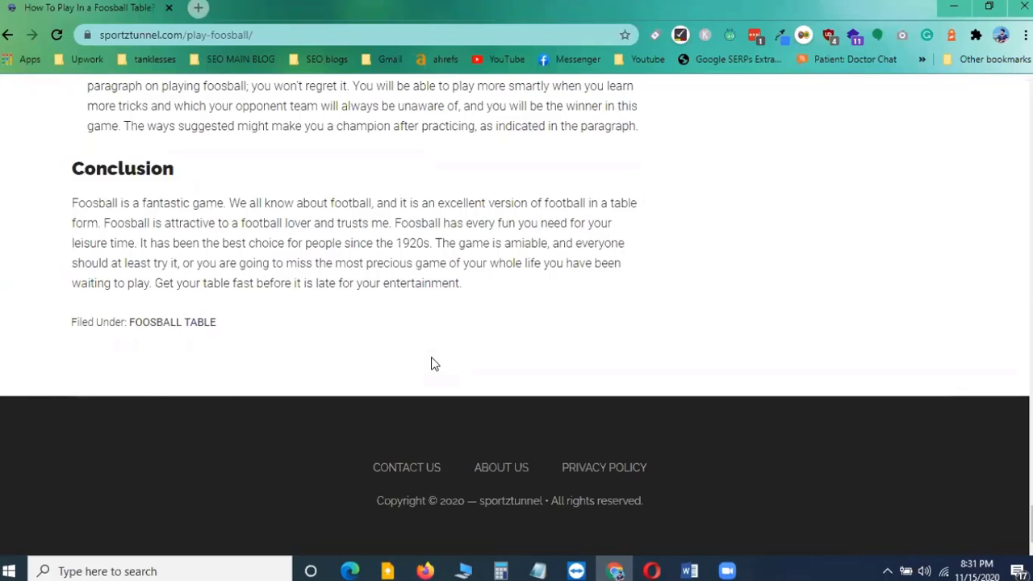
pyautogui.scroll(1, 521, 258)
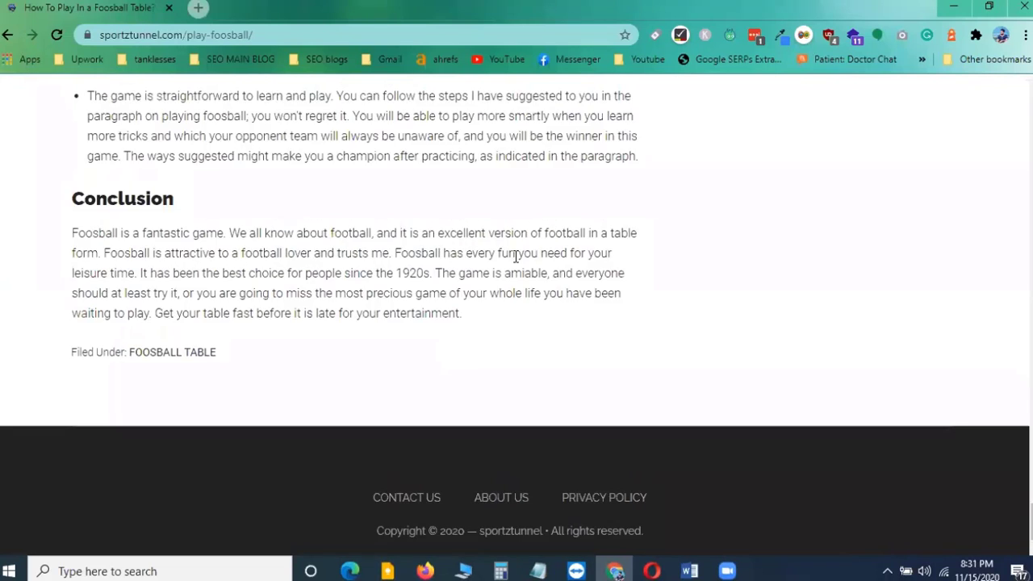
pyautogui.scroll(5, 516, 257)
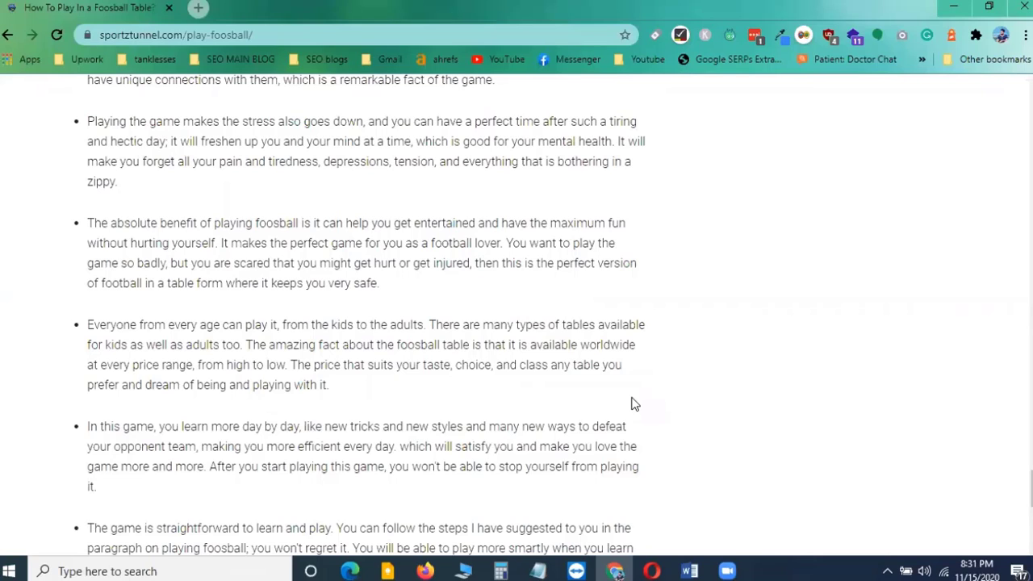
# Scroll back through the foosball post's sections to review its content from the top
pyautogui.moveTo(690, 571)
pyautogui.scroll(6, 346, 280)
pyautogui.scroll(20, 346, 280)
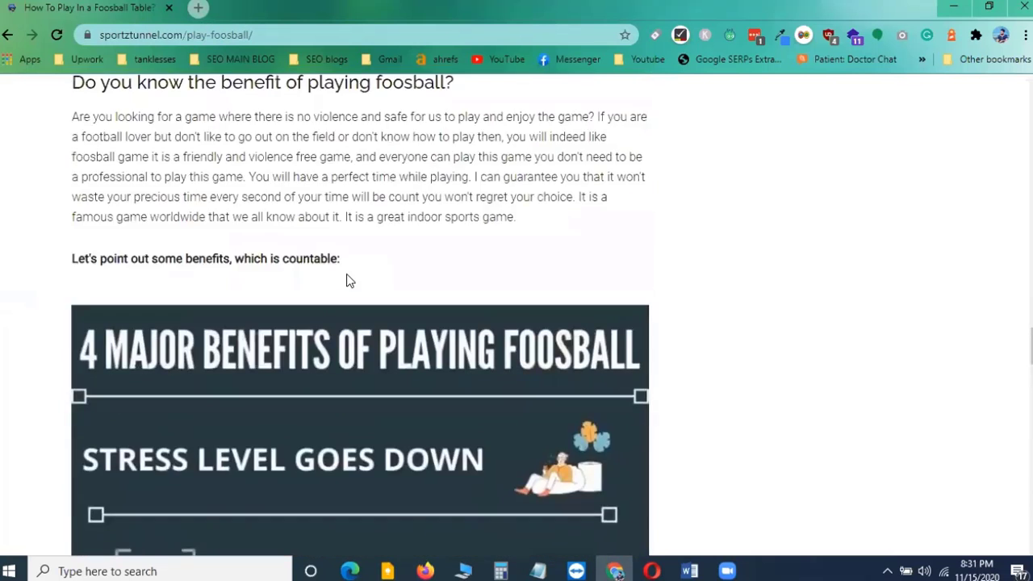
pyautogui.scroll(20, 341, 279)
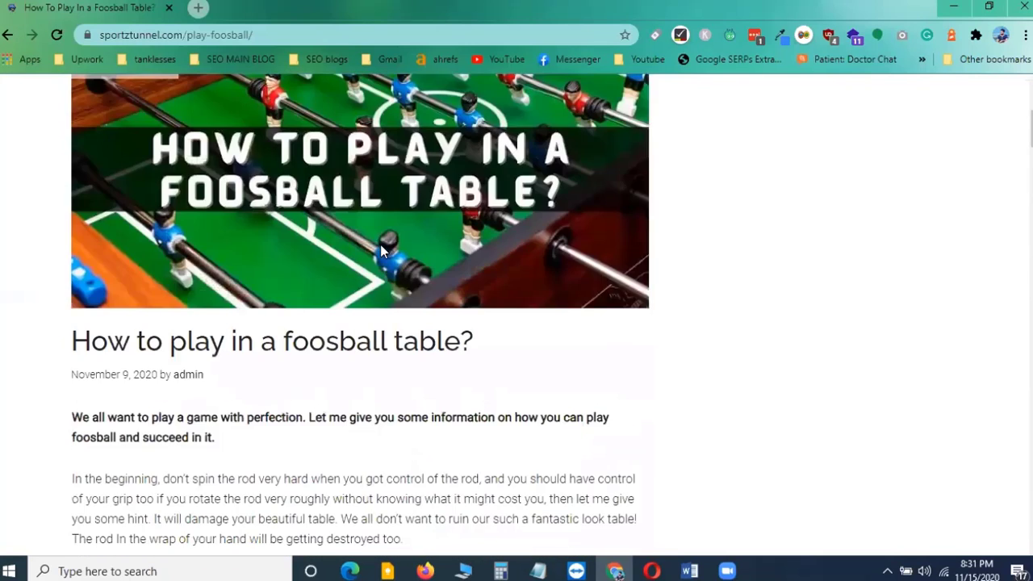
pyautogui.scroll(-2, 381, 260)
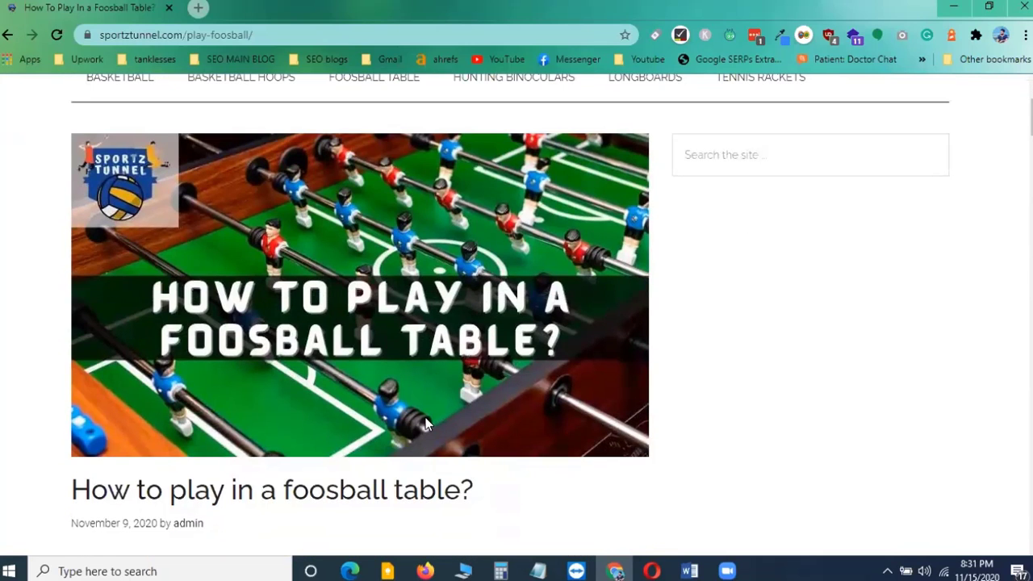
pyautogui.scroll(-4, 427, 426)
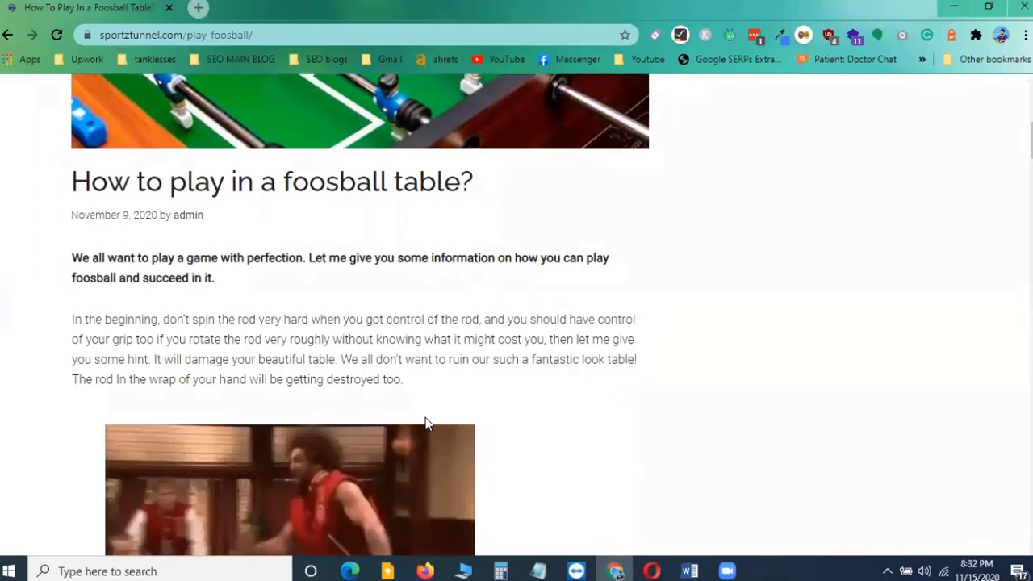
pyautogui.scroll(2, 424, 419)
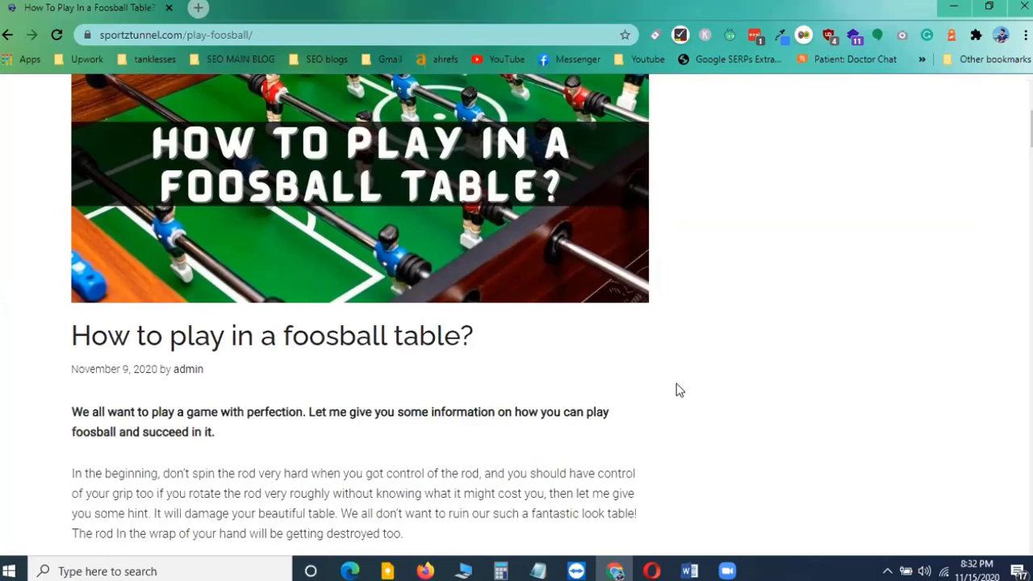
pyautogui.scroll(-9, 710, 238)
pyautogui.scroll(-15, 720, 275)
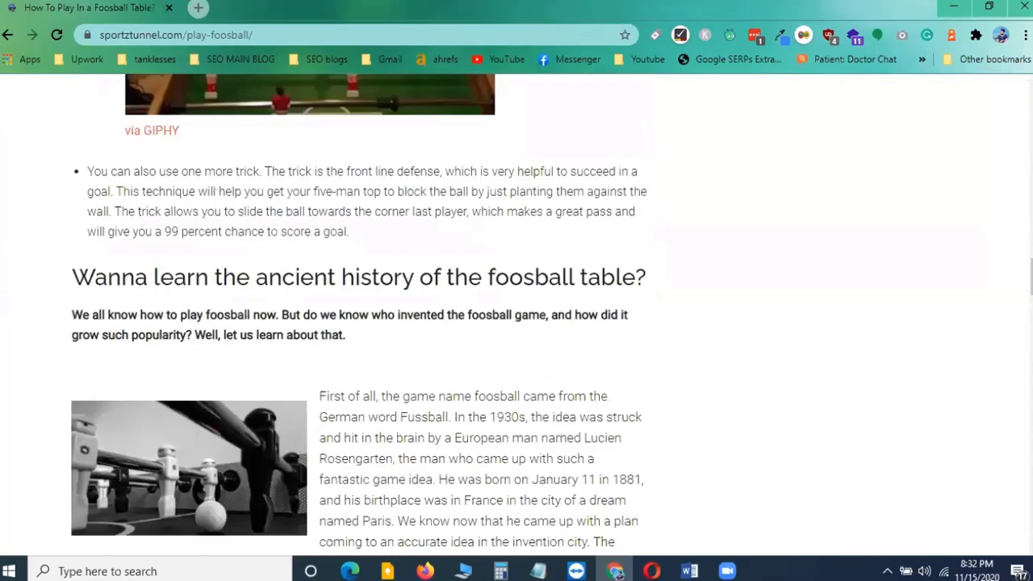
pyautogui.scroll(-2, 1009, 175)
pyautogui.scroll(15, 1008, 175)
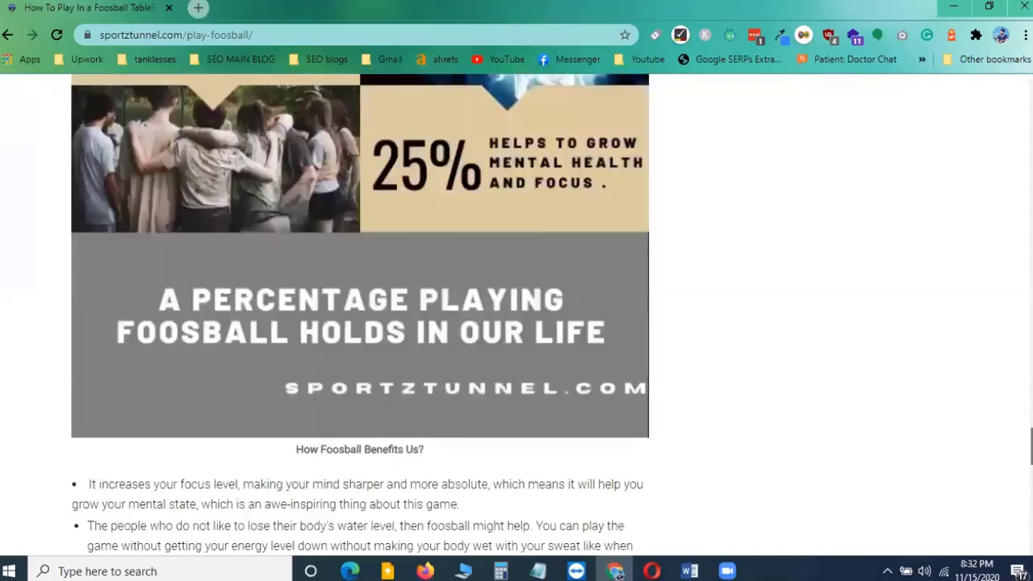
pyautogui.scroll(15, 1009, 174)
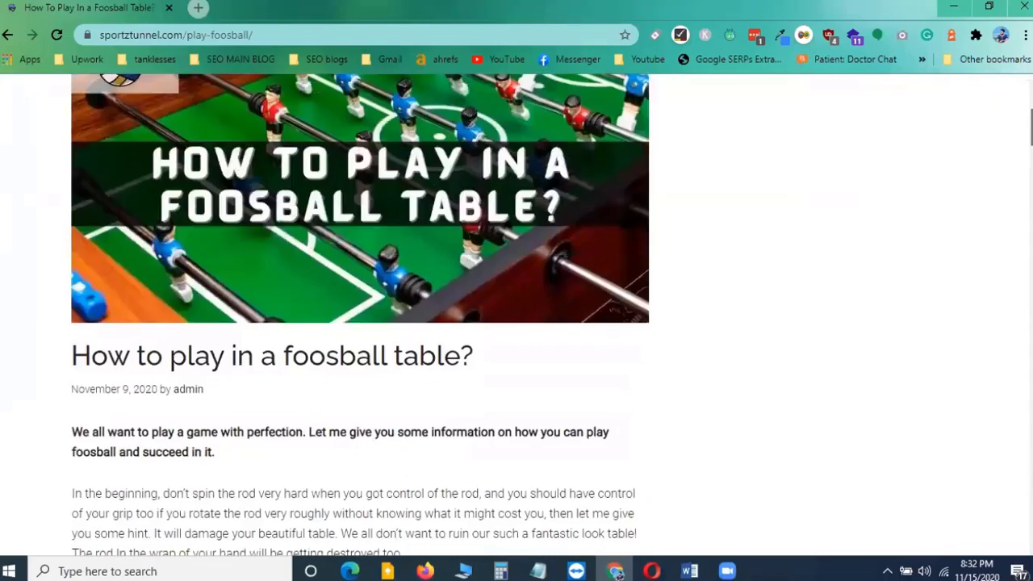
pyautogui.scroll(-2, 996, 132)
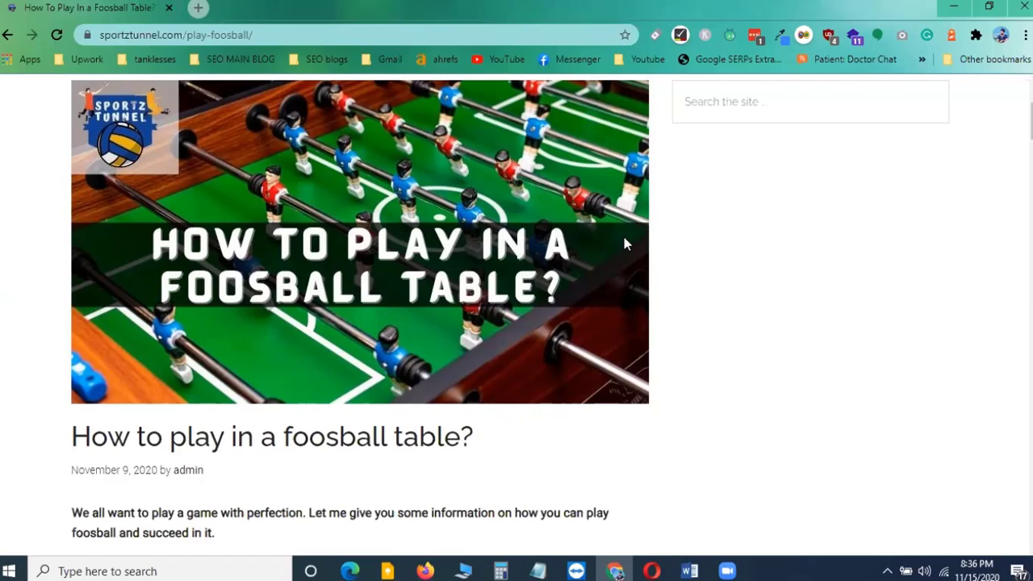
# Switch to the Notepad list of blog-comment search strings and highlight the "Keyword + site:livejournal.com" line
pyautogui.moveTo(537, 571)
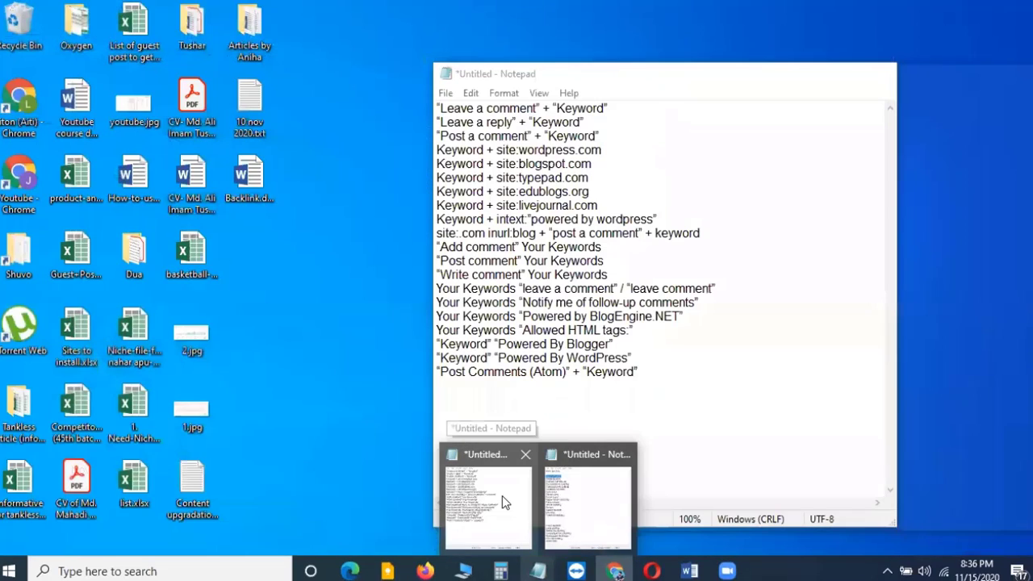
pyautogui.click(502, 496)
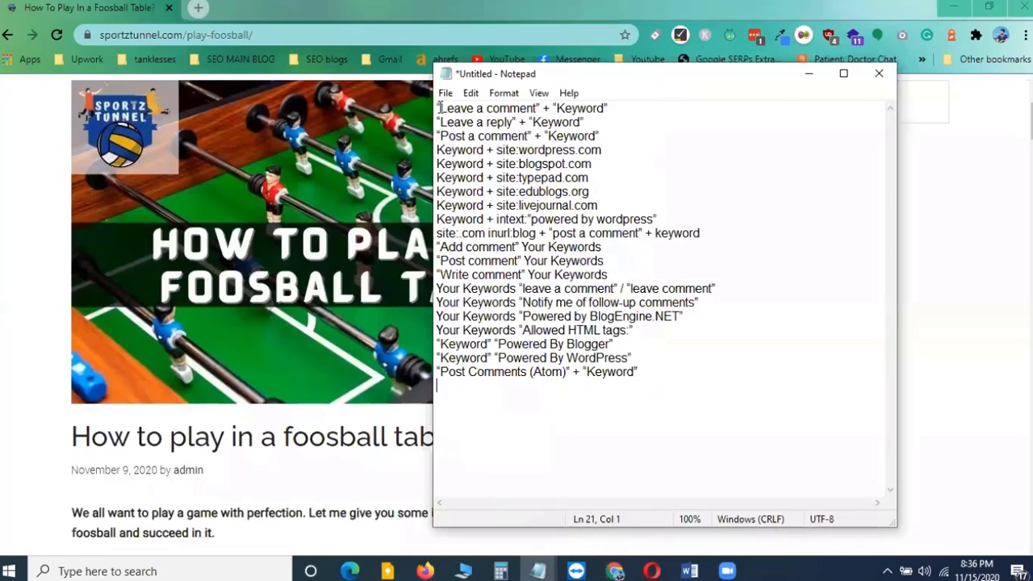
pyautogui.moveTo(441, 108); pyautogui.dragTo(642, 380)
pyautogui.click(636, 414)
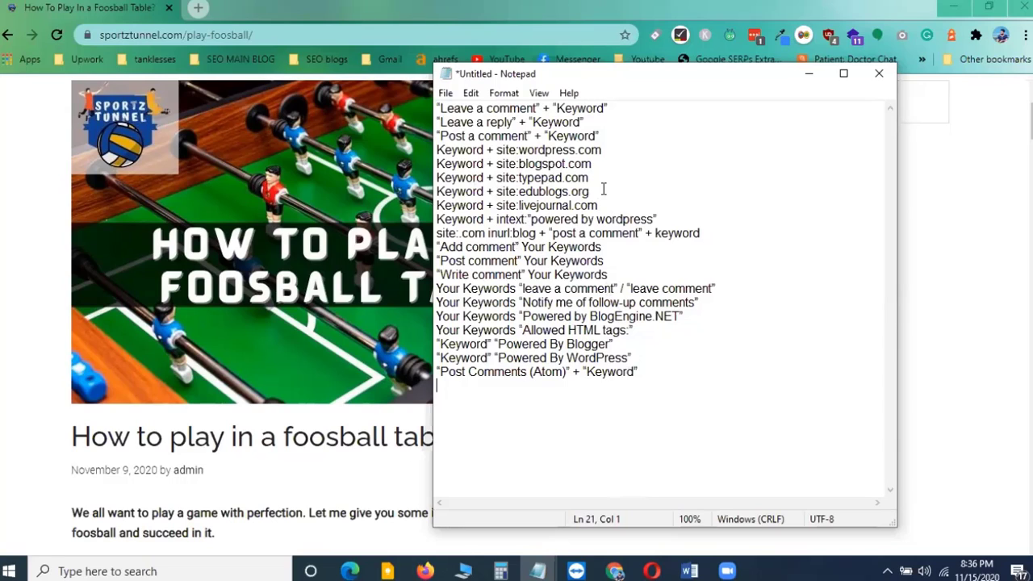
pyautogui.moveTo(440, 208); pyautogui.dragTo(598, 207)
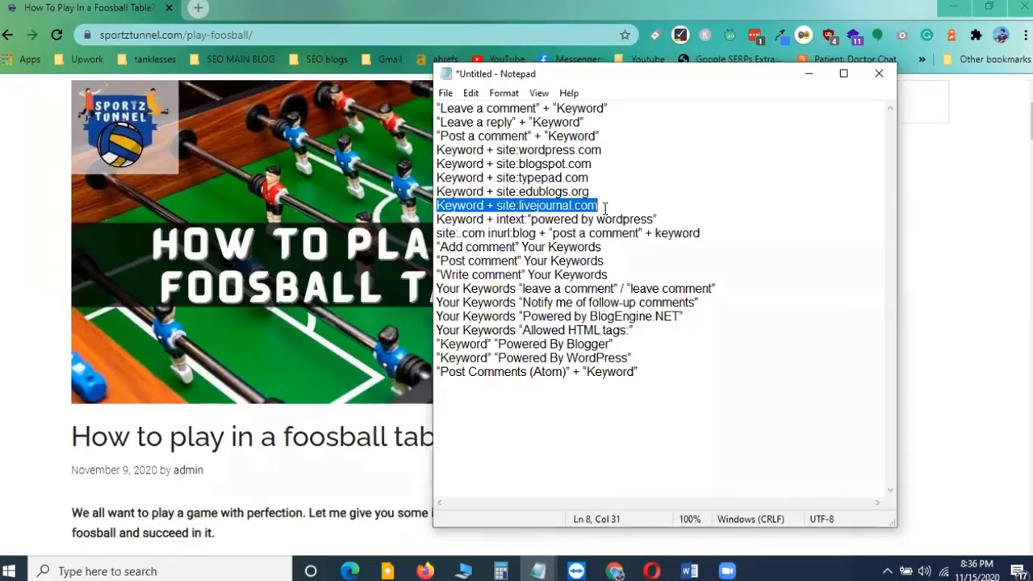
pyautogui.click(569, 208)
pyautogui.click(533, 183)
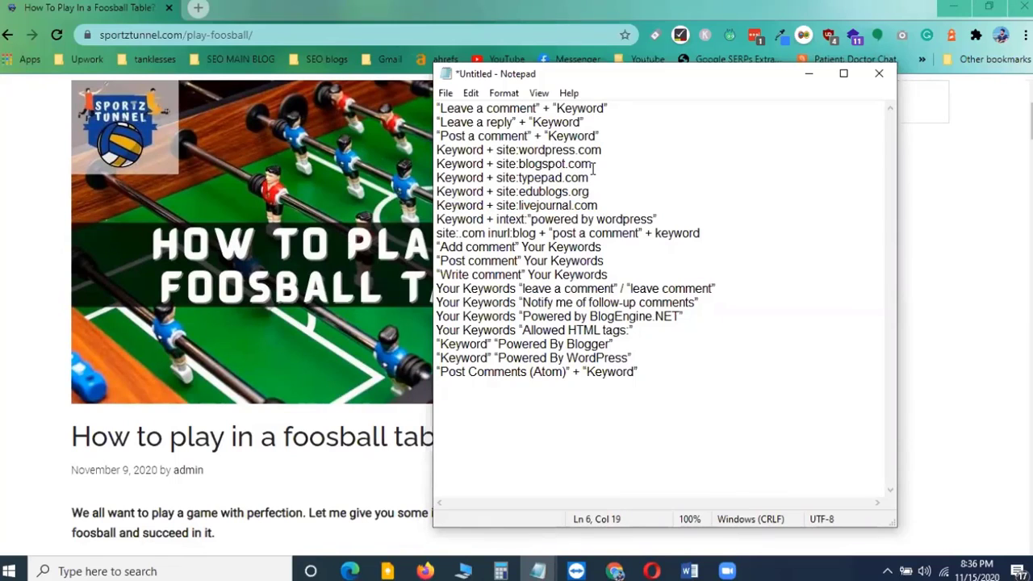
# Highlight the "Keyword" and "Leave a comment" parts of the first search string in Notepad
pyautogui.click(582, 191)
pyautogui.moveTo(441, 108); pyautogui.dragTo(606, 113)
pyautogui.click(555, 109)
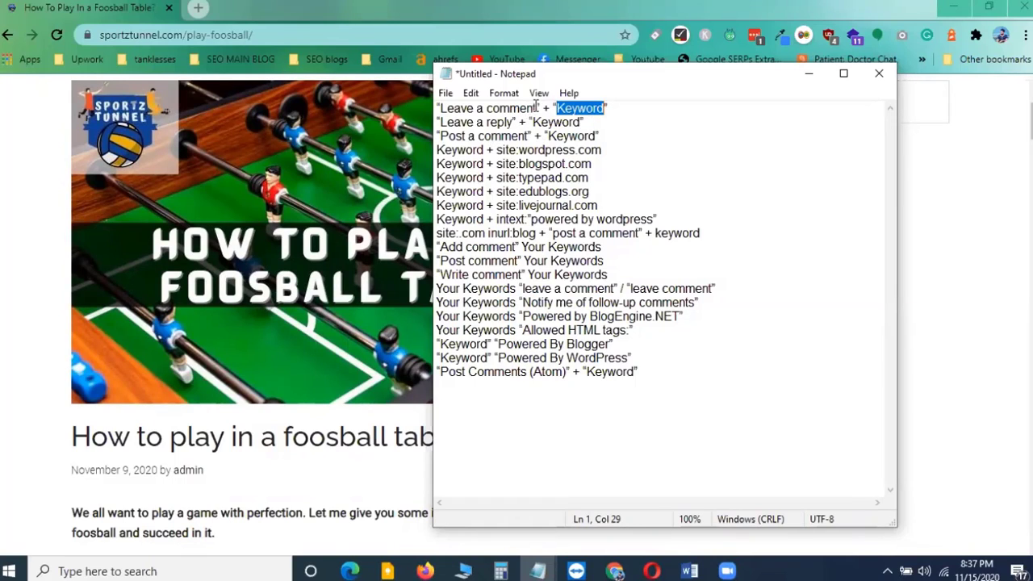
pyautogui.moveTo(536, 108); pyautogui.dragTo(441, 108)
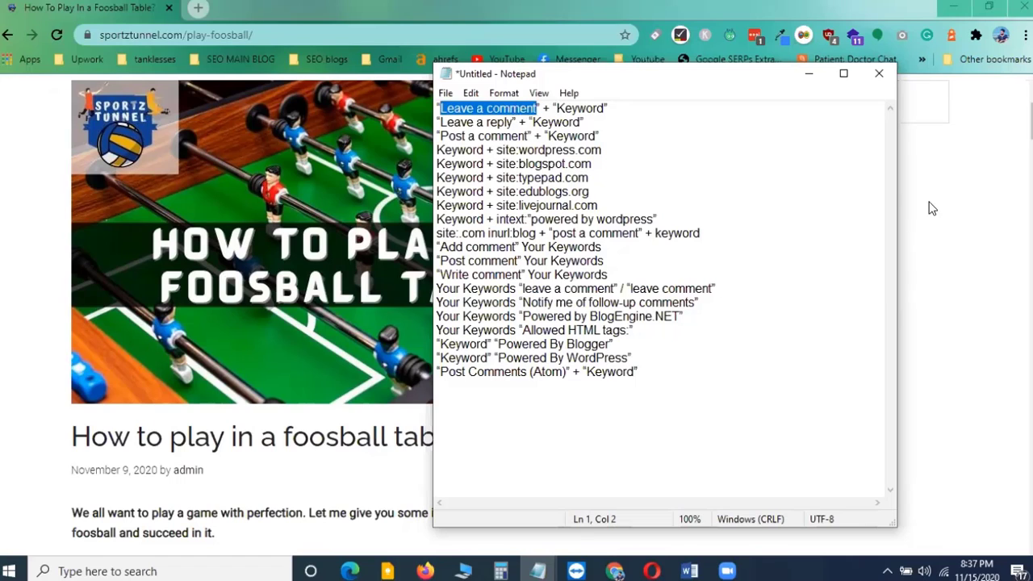
# Return to the browser and scroll the foosball post down to its conclusion
pyautogui.click(957, 195)
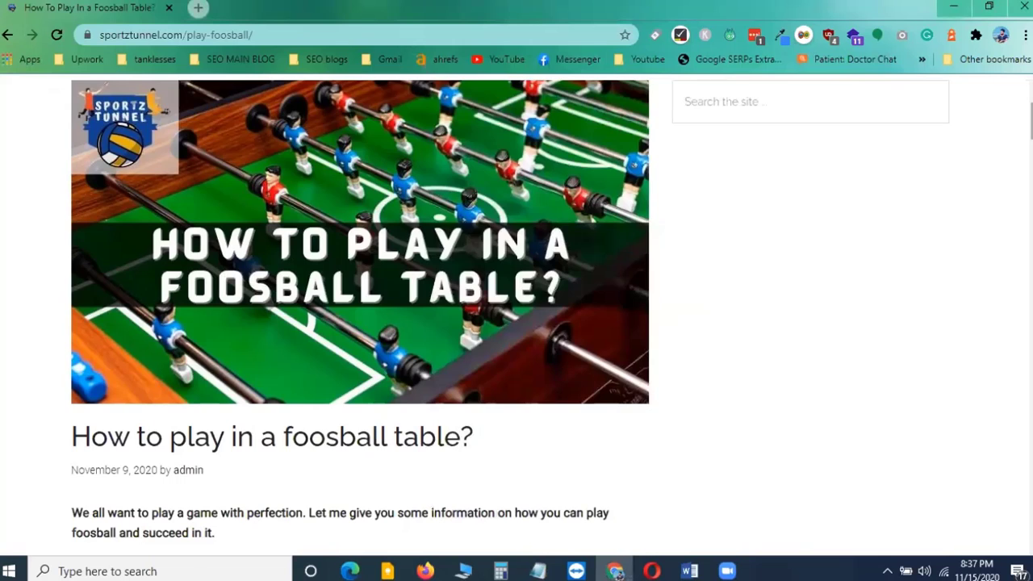
pyautogui.moveTo(1030, 123); pyautogui.dragTo(1030, 526)
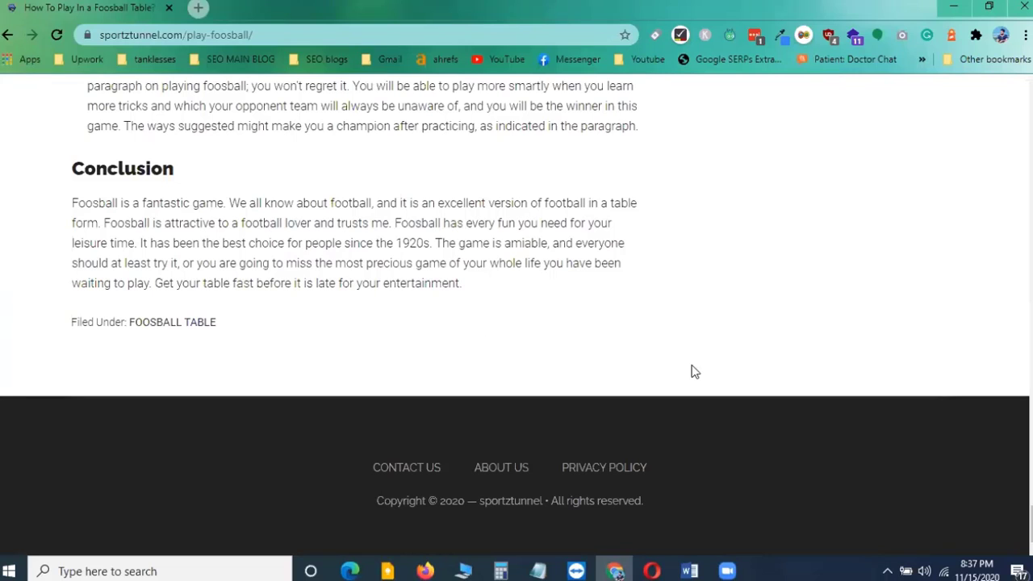
pyautogui.moveTo(1031, 525)
pyautogui.mouseDown()
pyautogui.moveTo(1030, 509)
pyautogui.moveTo(1031, 525)
pyautogui.mouseUp()
# Switch back to the Notepad list and highlight the phrase and keyword parts of the "Leave a comment" string
pyautogui.moveTo(538, 561)
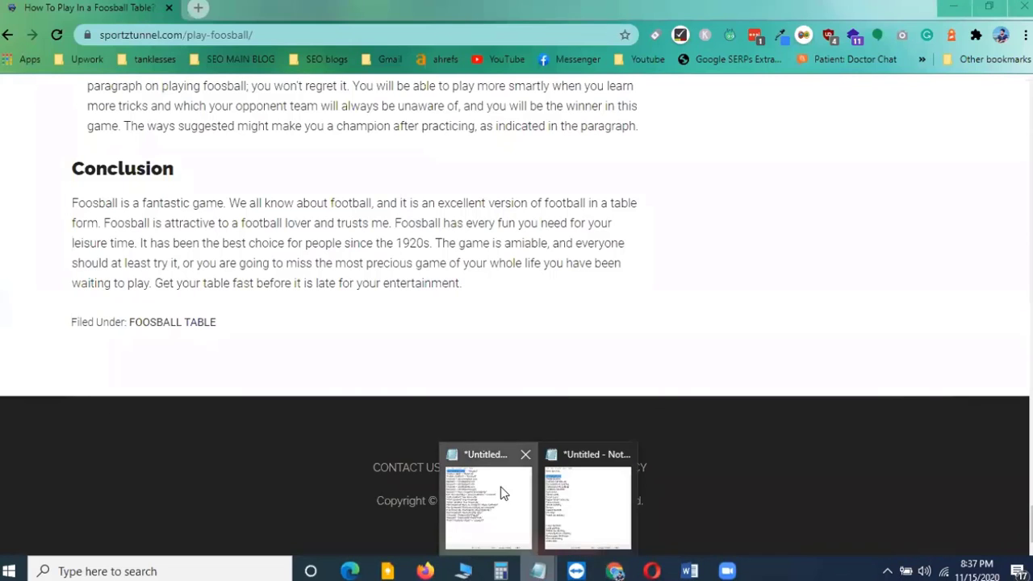
pyautogui.click(488, 508)
pyautogui.click(440, 108)
pyautogui.moveTo(440, 107); pyautogui.dragTo(533, 108)
pyautogui.click(526, 107)
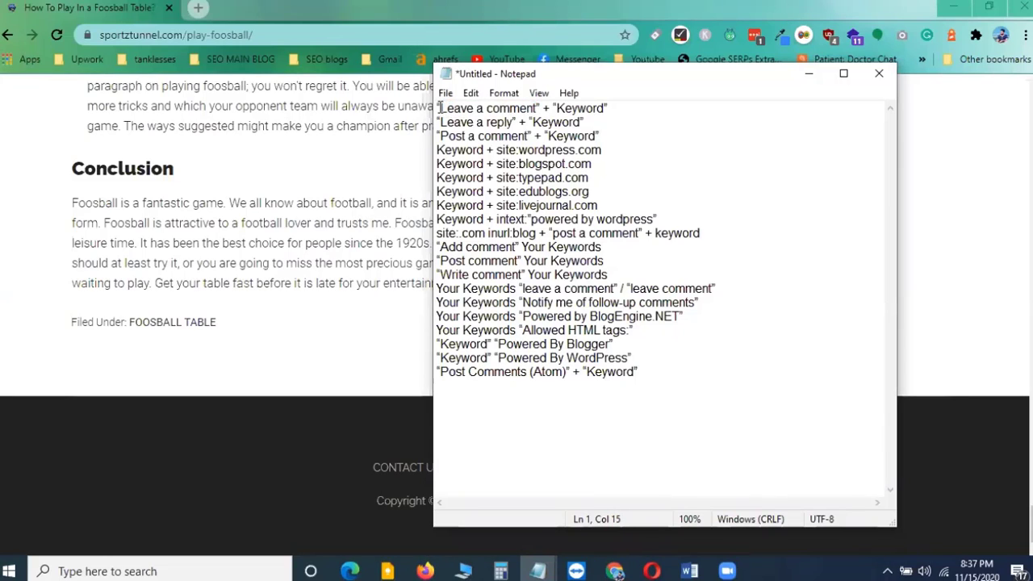
pyautogui.moveTo(440, 107); pyautogui.dragTo(605, 107)
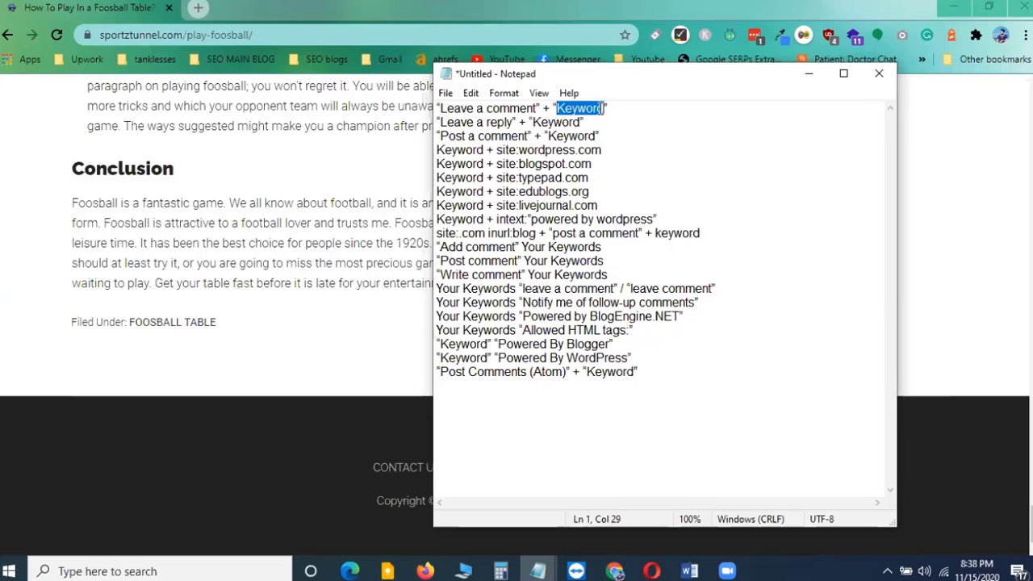
pyautogui.moveTo(440, 109); pyautogui.dragTo(537, 110)
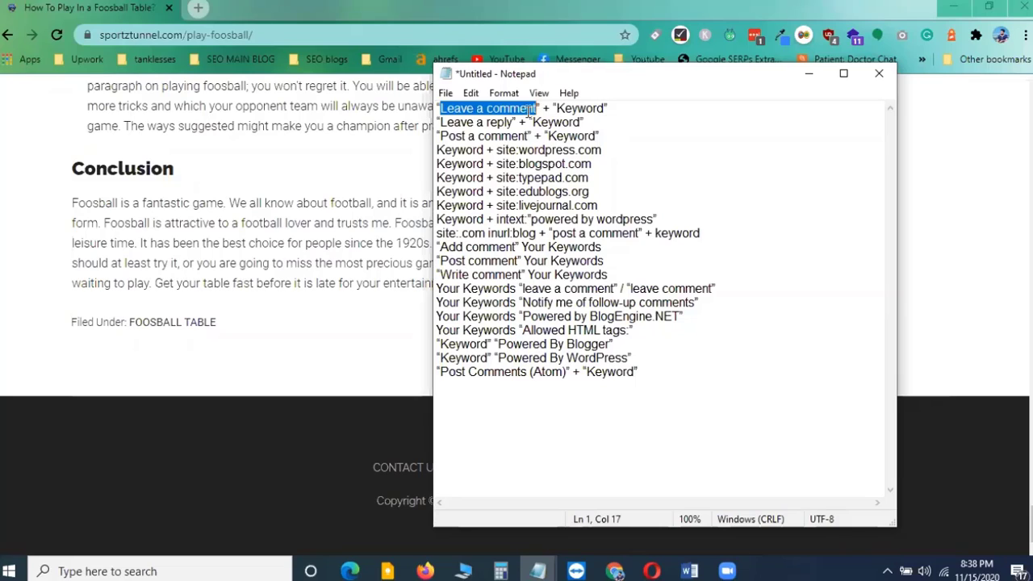
# Highlight the phrase, plus sign and keyword in the "Leave a reply" string, then the "Post a comment" phrase
pyautogui.moveTo(440, 122); pyautogui.dragTo(513, 123)
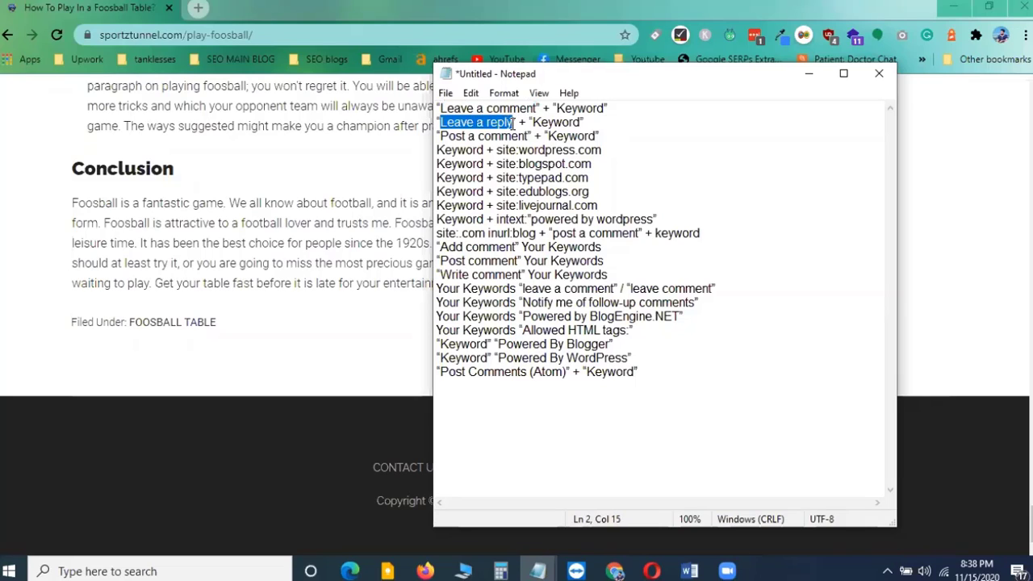
pyautogui.click(460, 122)
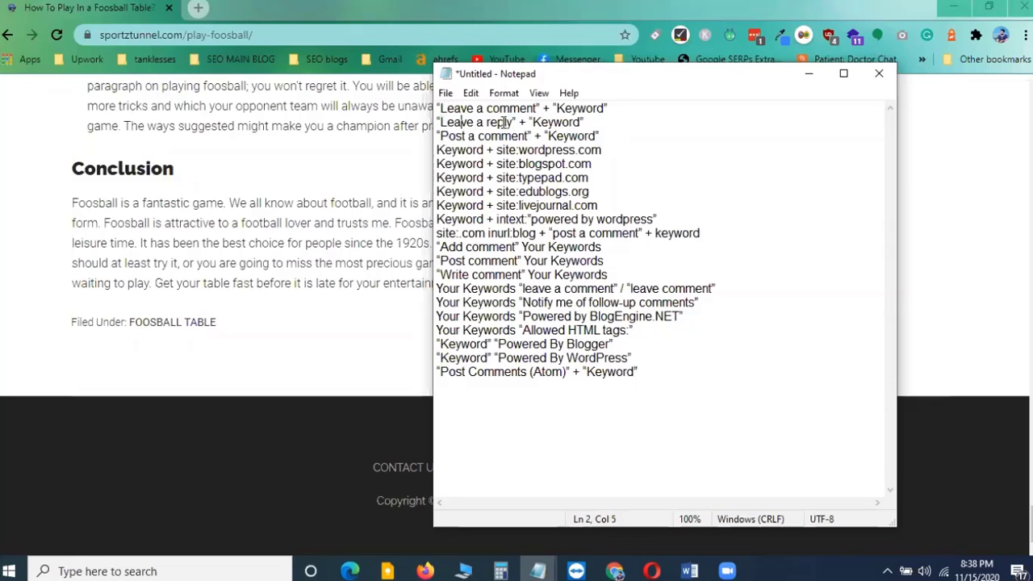
pyautogui.moveTo(513, 122); pyautogui.dragTo(439, 123)
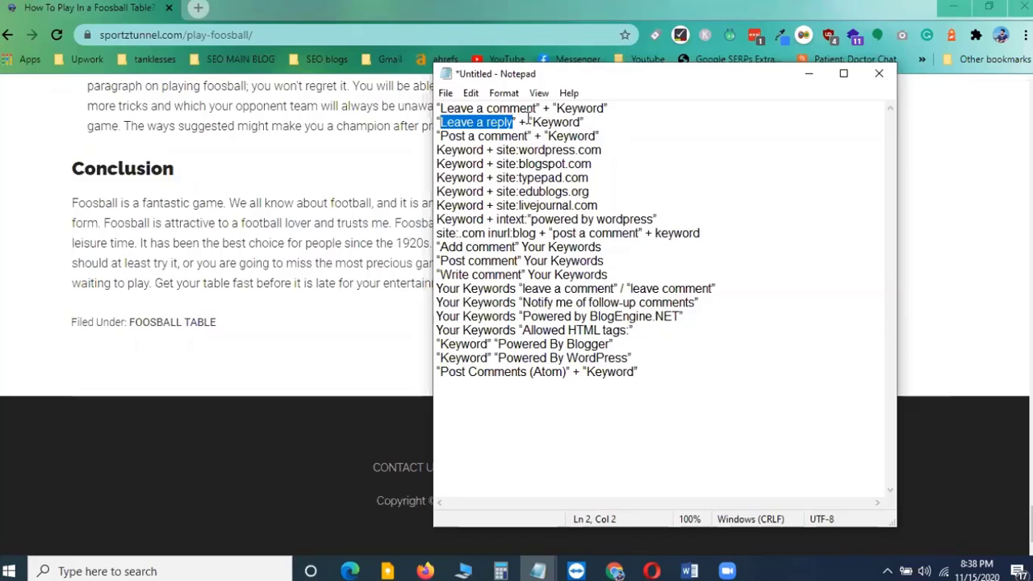
pyautogui.moveTo(533, 122); pyautogui.dragTo(580, 122)
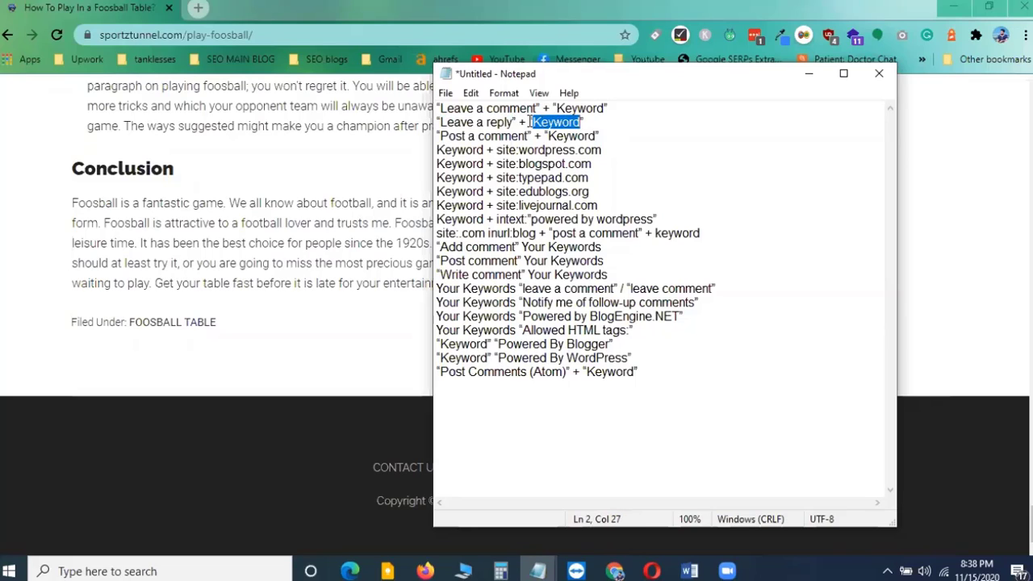
pyautogui.moveTo(515, 122); pyautogui.dragTo(526, 122)
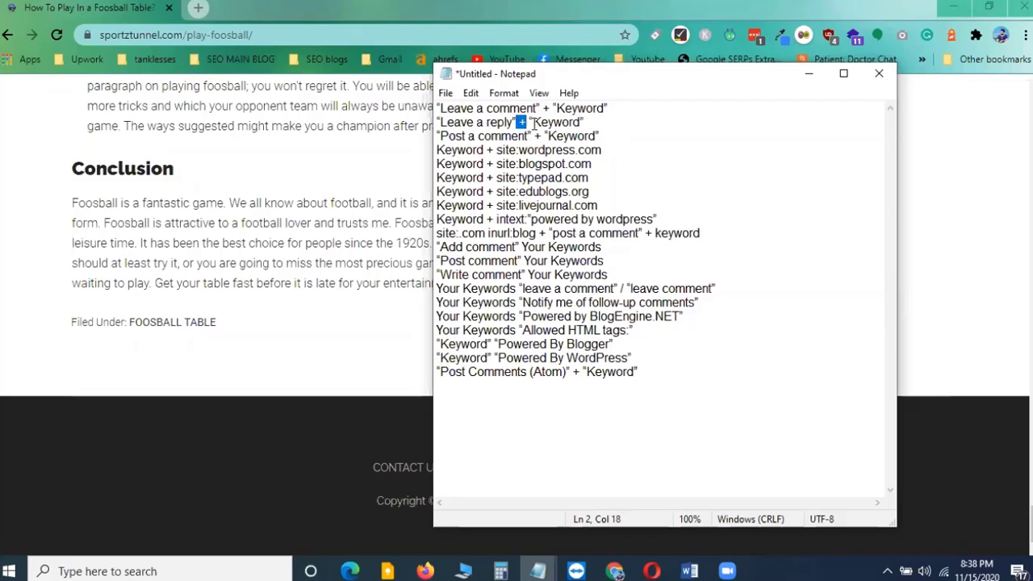
pyautogui.click(540, 122)
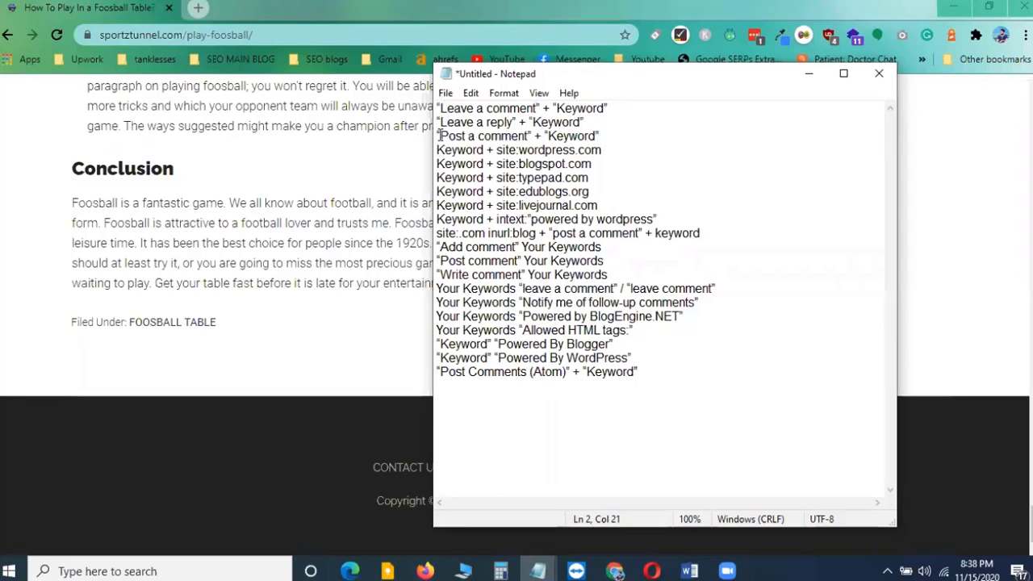
pyautogui.moveTo(440, 135); pyautogui.dragTo(529, 137)
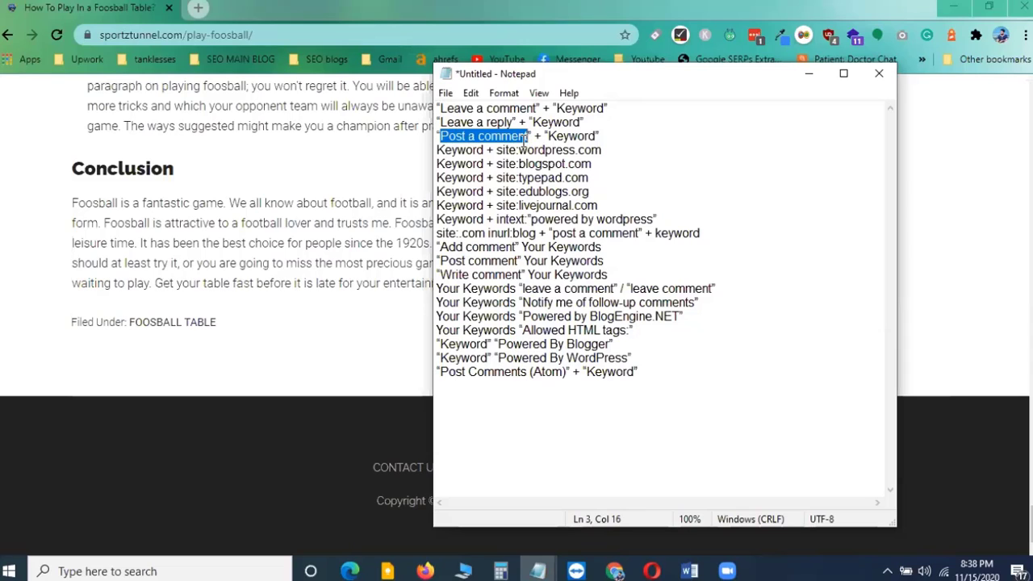
pyautogui.click(651, 133)
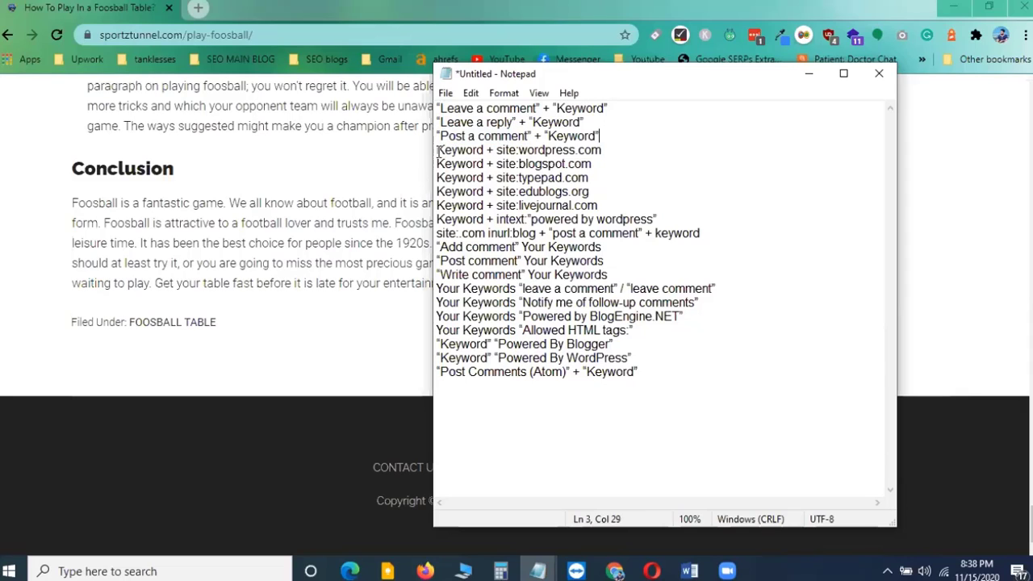
# Select the six "Keyword + site:" and "intext" strings, glance at the browser, and return to Notepad
pyautogui.moveTo(438, 150); pyautogui.dragTo(658, 217)
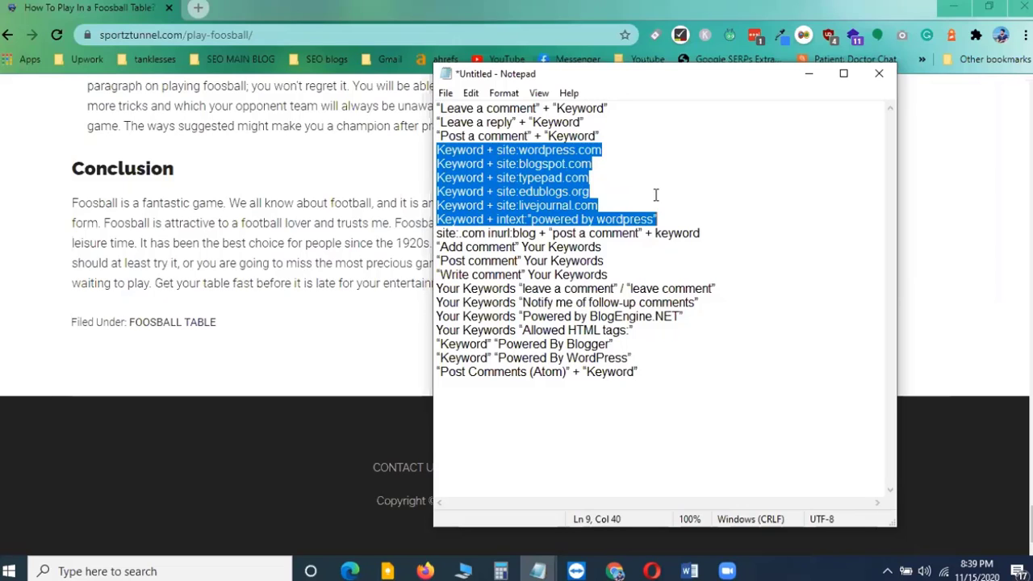
pyautogui.click(345, 471)
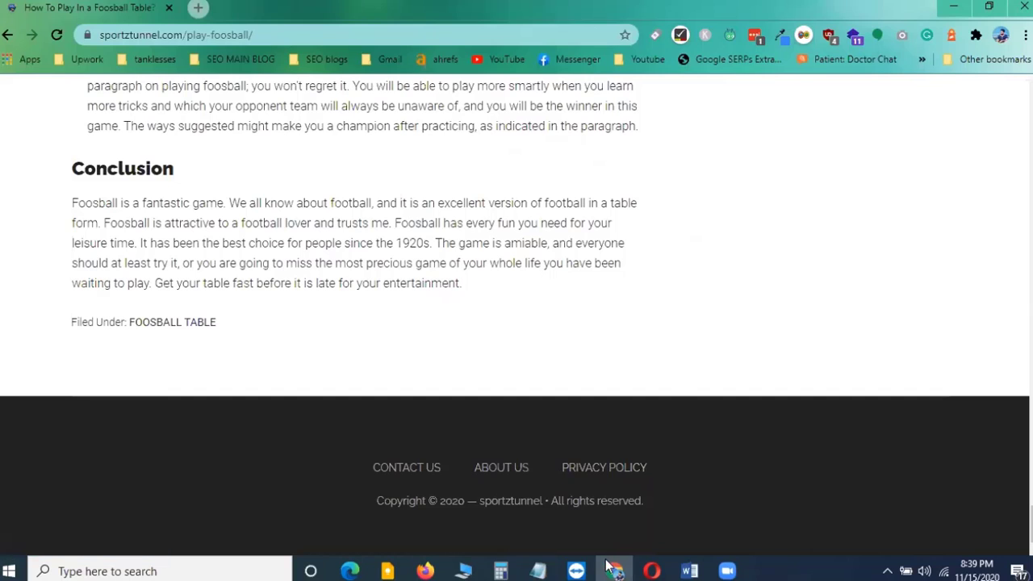
pyautogui.moveTo(543, 570)
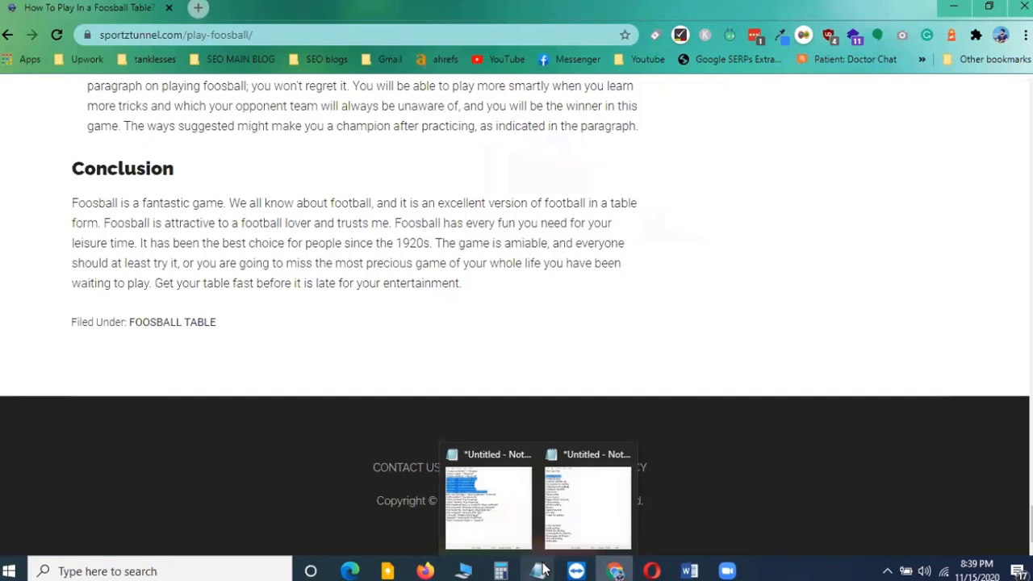
pyautogui.click(502, 504)
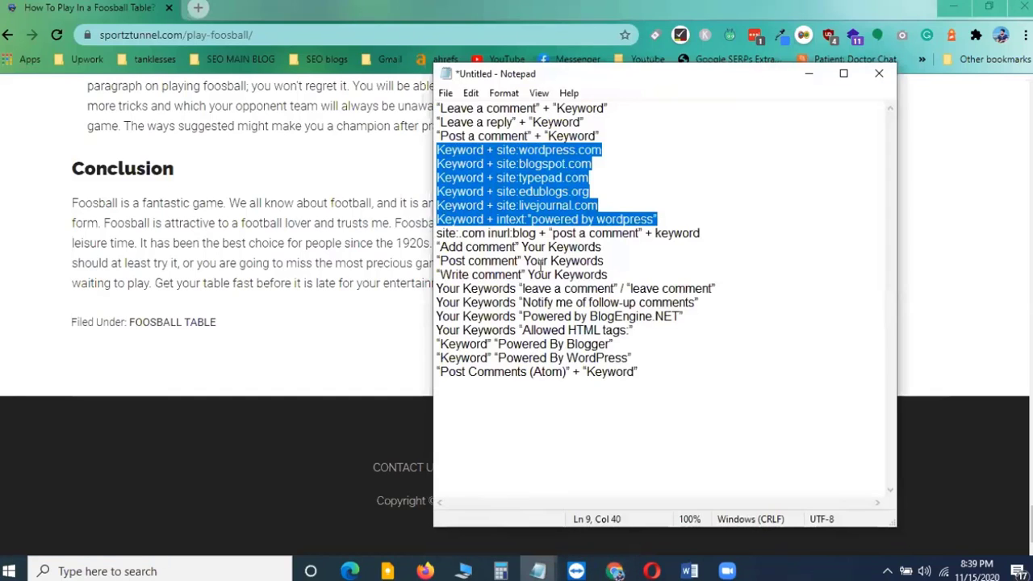
# Highlight the wordpress.com domain, the full "Keyword + site:wordpress.com" line, and the blogspot.com domain
pyautogui.moveTo(519, 150); pyautogui.dragTo(601, 151)
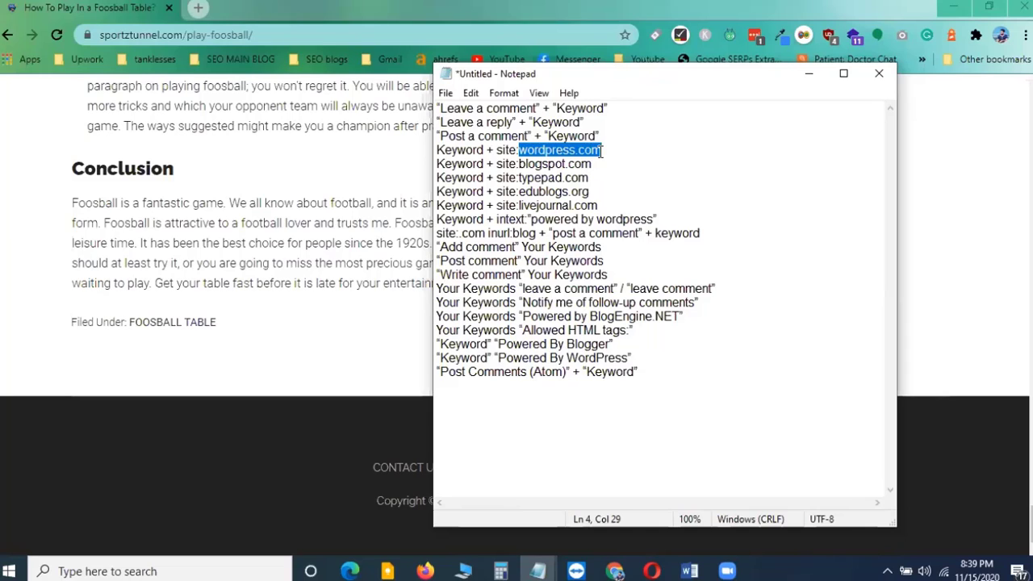
pyautogui.click(438, 151)
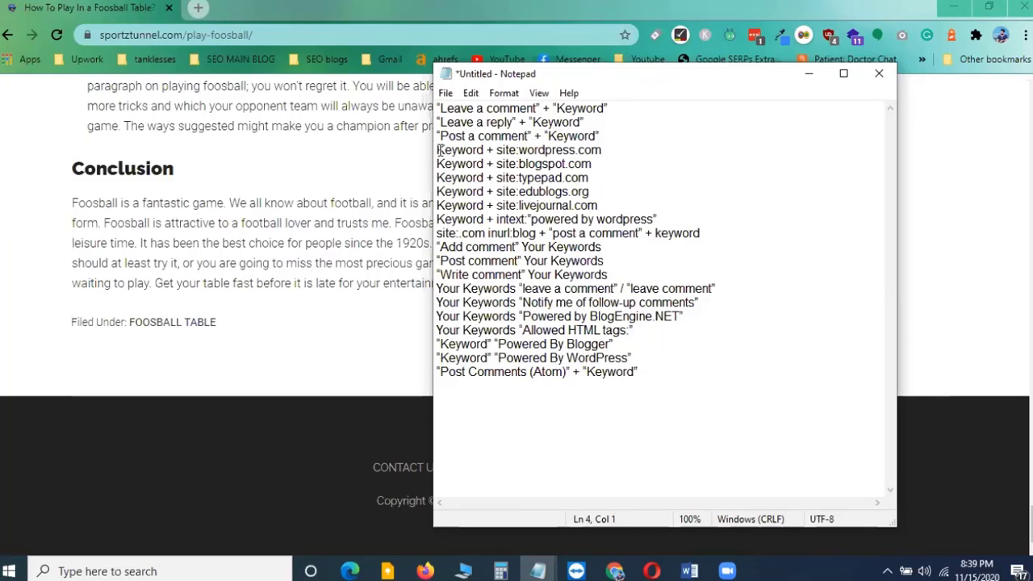
pyautogui.moveTo(439, 151); pyautogui.dragTo(604, 151)
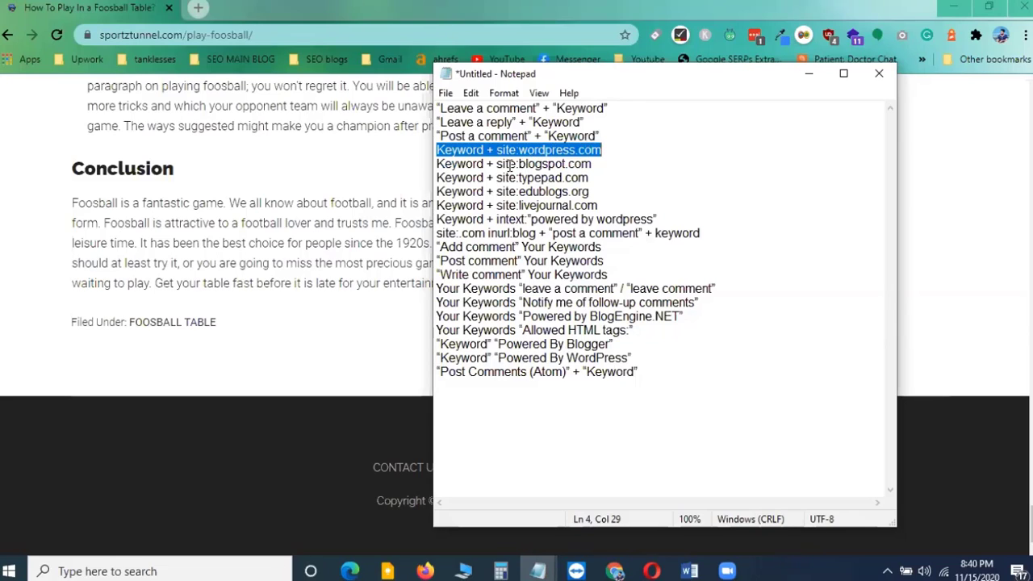
pyautogui.moveTo(517, 166); pyautogui.dragTo(596, 160)
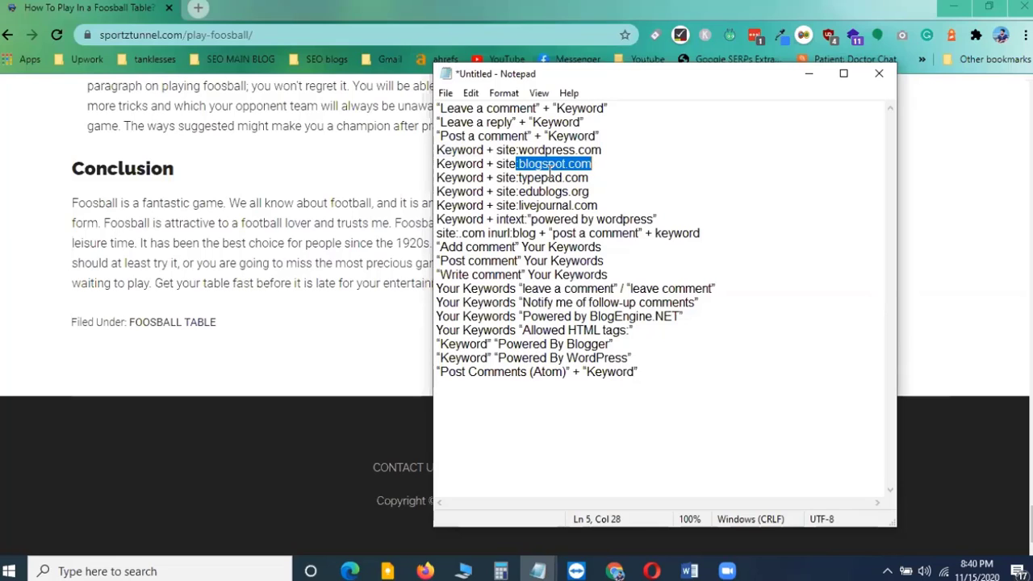
pyautogui.click(536, 164)
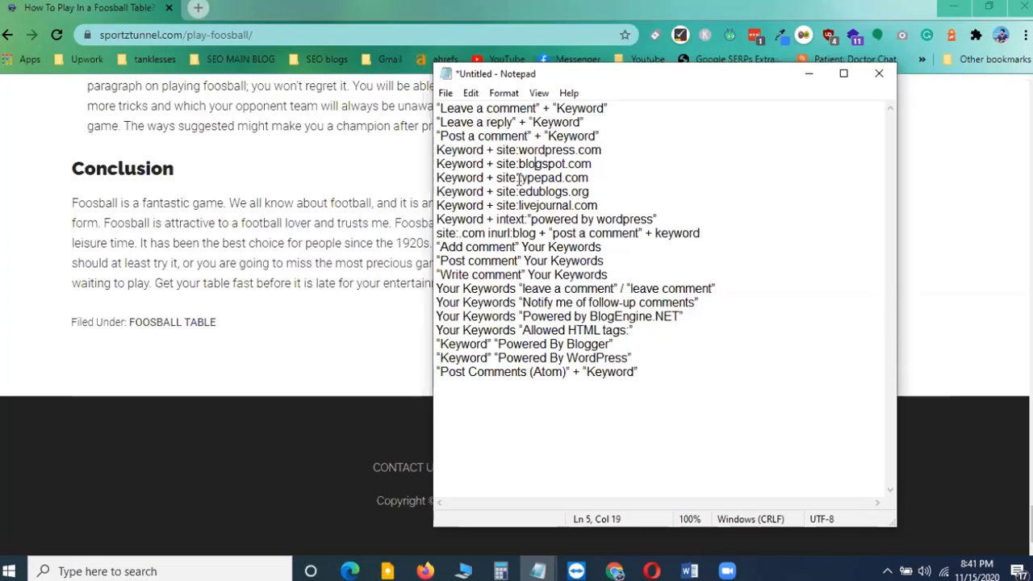
# Select the typepad.com, edublogs.org and livejournal.com site-operator strings together
pyautogui.moveTo(519, 178); pyautogui.dragTo(593, 205)
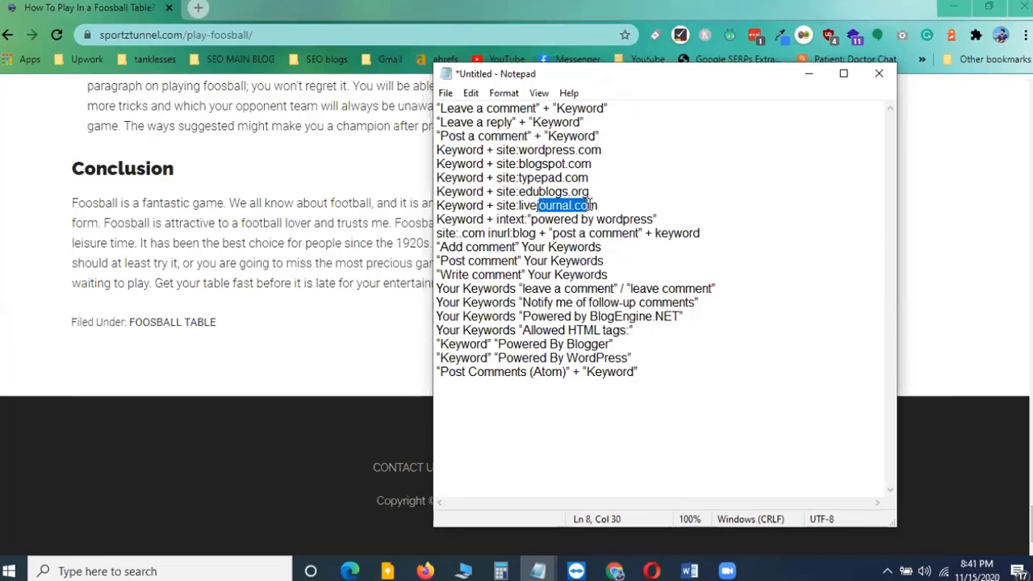
pyautogui.click(568, 191)
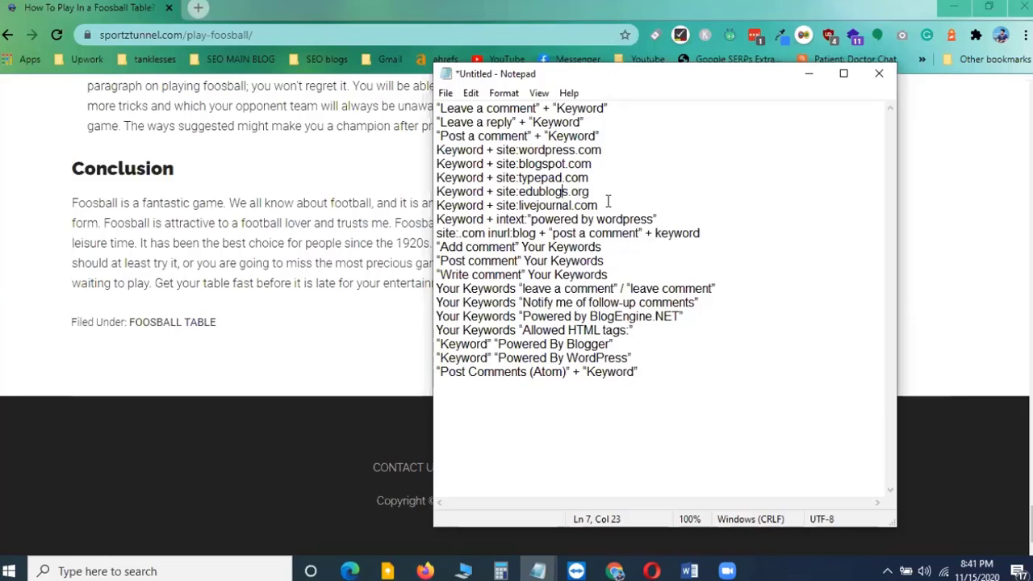
pyautogui.moveTo(599, 205); pyautogui.dragTo(436, 179)
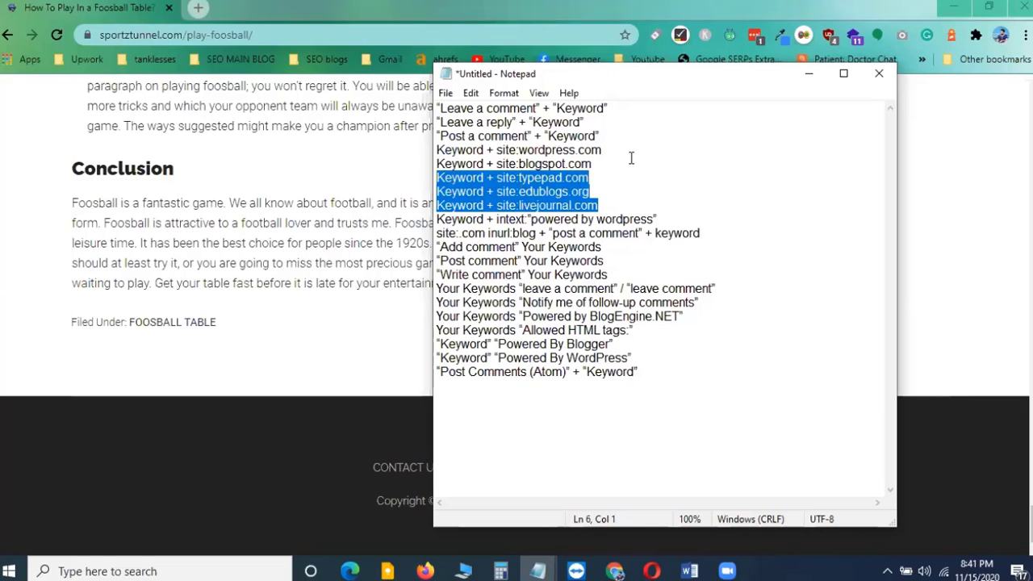
pyautogui.click(631, 158)
# Highlight the "Leave a comment" phrase, then the whole first and second search strings in turn
pyautogui.moveTo(441, 108); pyautogui.dragTo(529, 109)
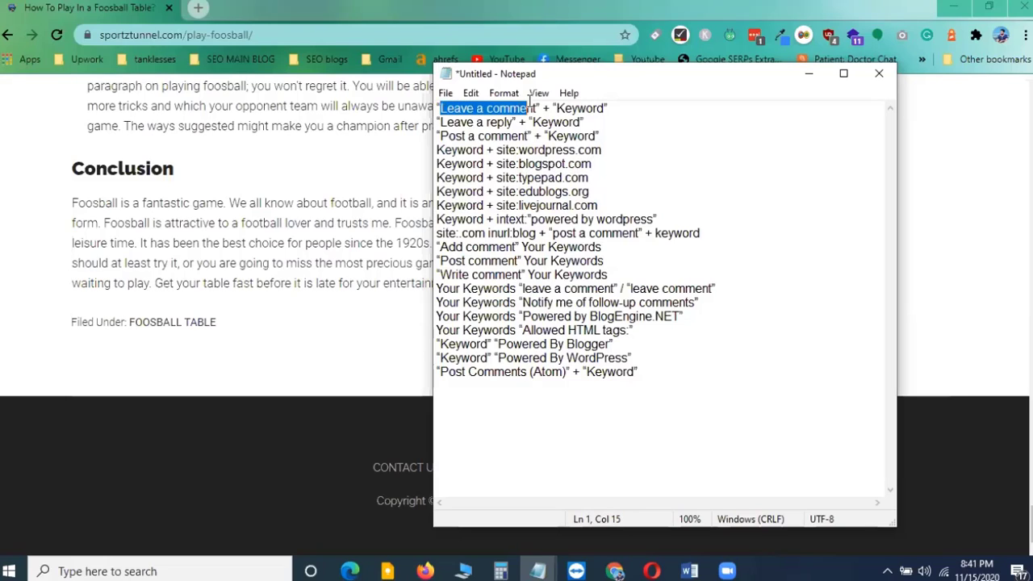
pyautogui.click(484, 122)
pyautogui.moveTo(438, 108); pyautogui.dragTo(603, 107)
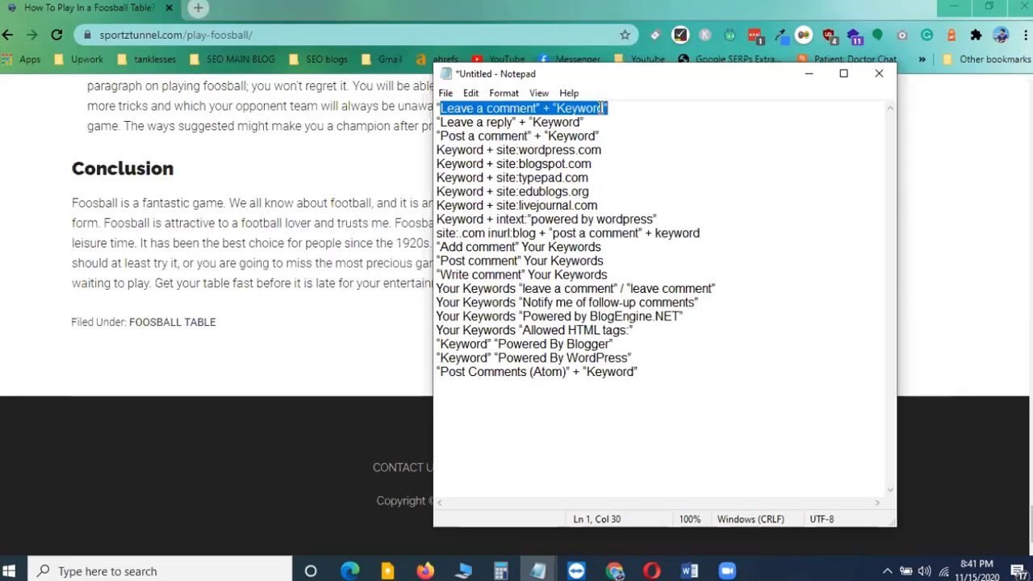
pyautogui.click(437, 121)
pyautogui.moveTo(438, 122); pyautogui.dragTo(591, 119)
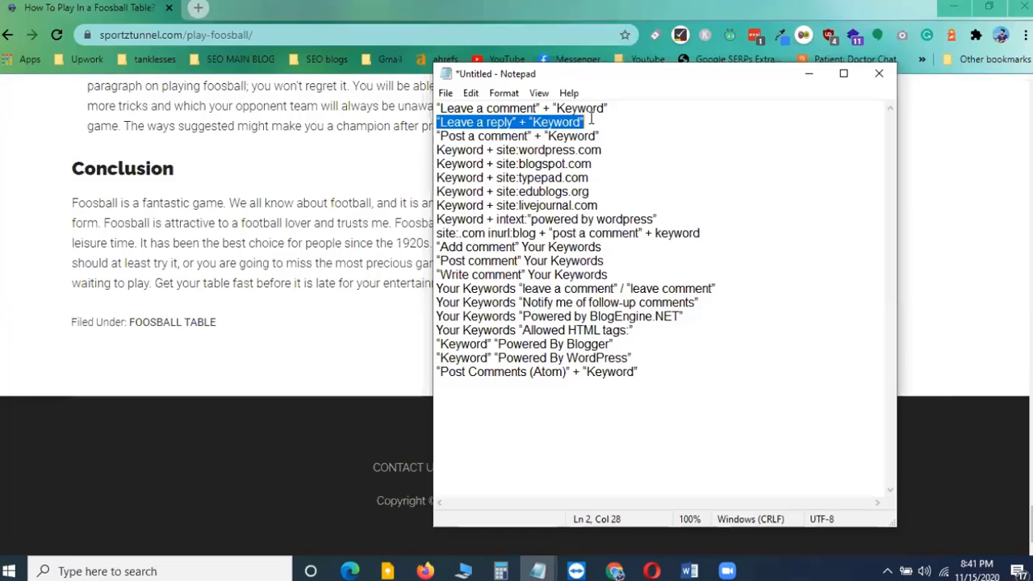
# Highlight the "Post a comment" string and the first three site strings, then select the top three comment strings
pyautogui.moveTo(439, 136); pyautogui.dragTo(556, 130)
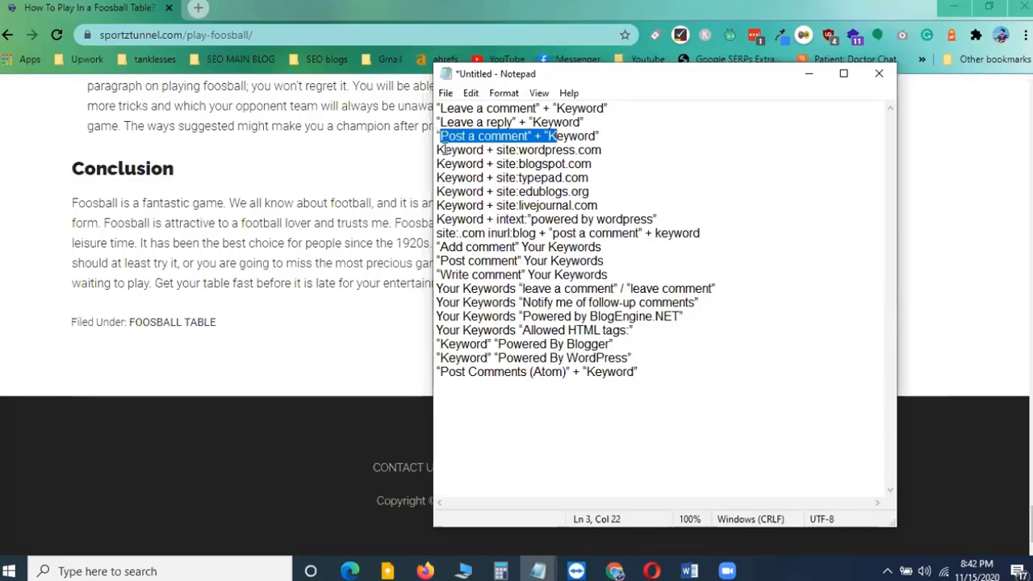
pyautogui.moveTo(436, 150); pyautogui.dragTo(579, 179)
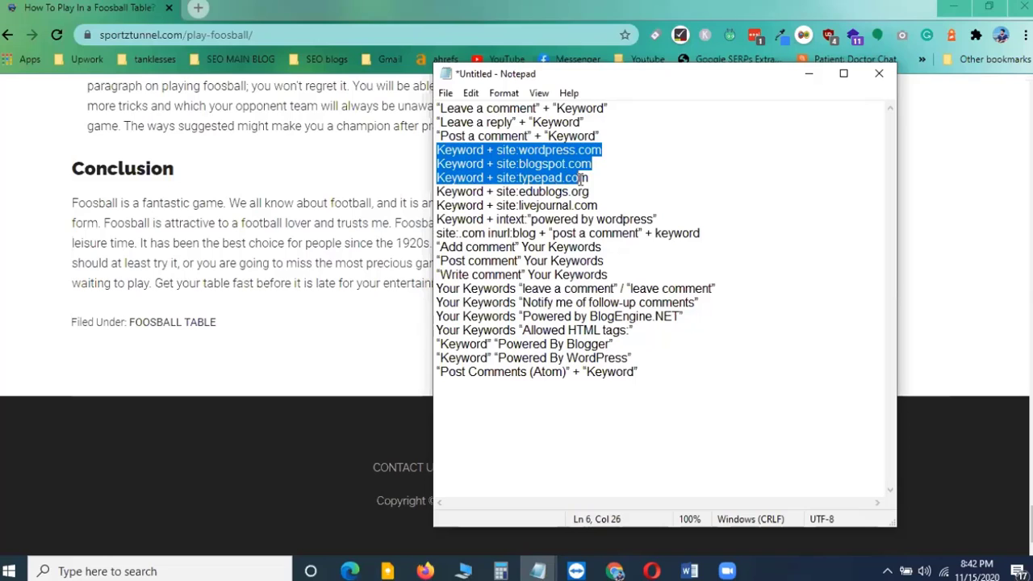
pyautogui.click(549, 261)
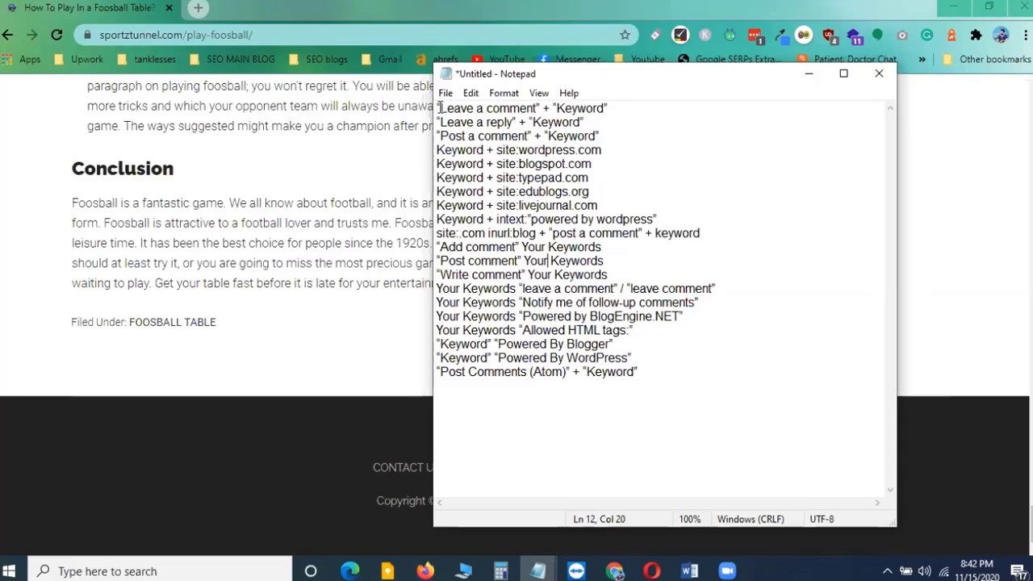
pyautogui.moveTo(440, 108); pyautogui.dragTo(602, 137)
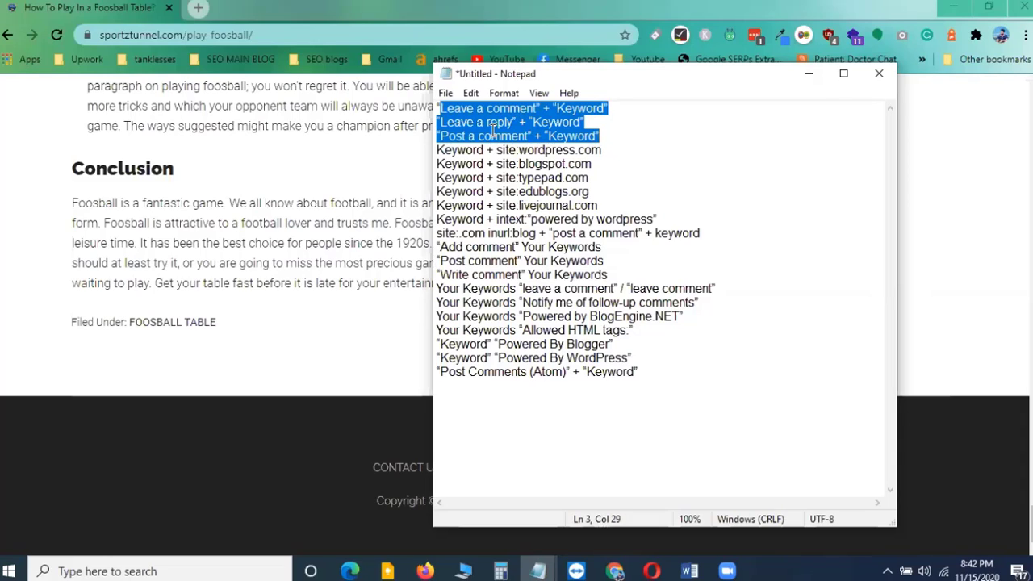
# Highlight the "Keyword" placeholder in the first "Leave a comment" search string
pyautogui.click(552, 124)
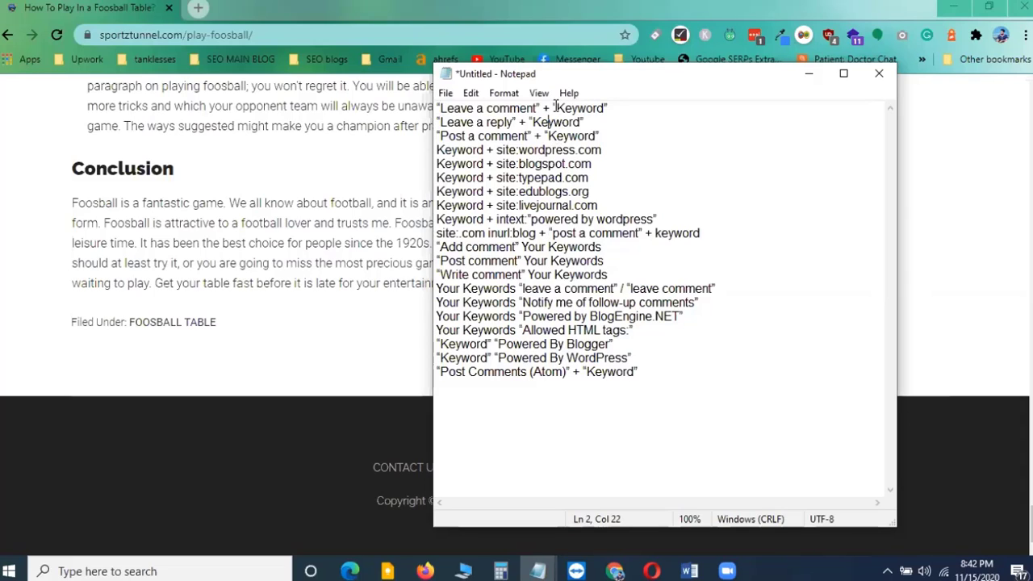
pyautogui.moveTo(556, 108); pyautogui.dragTo(603, 110)
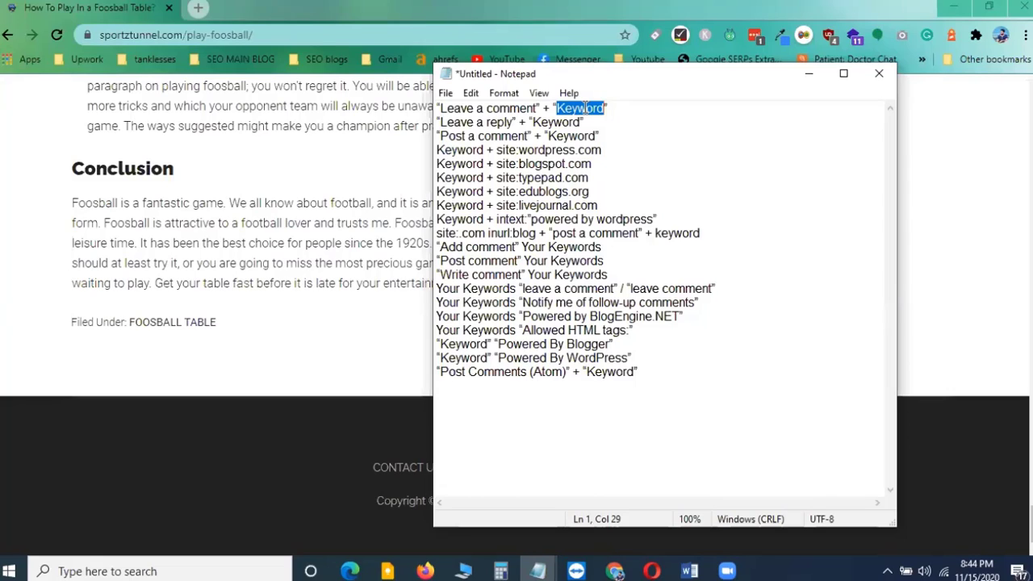
pyautogui.click(565, 109)
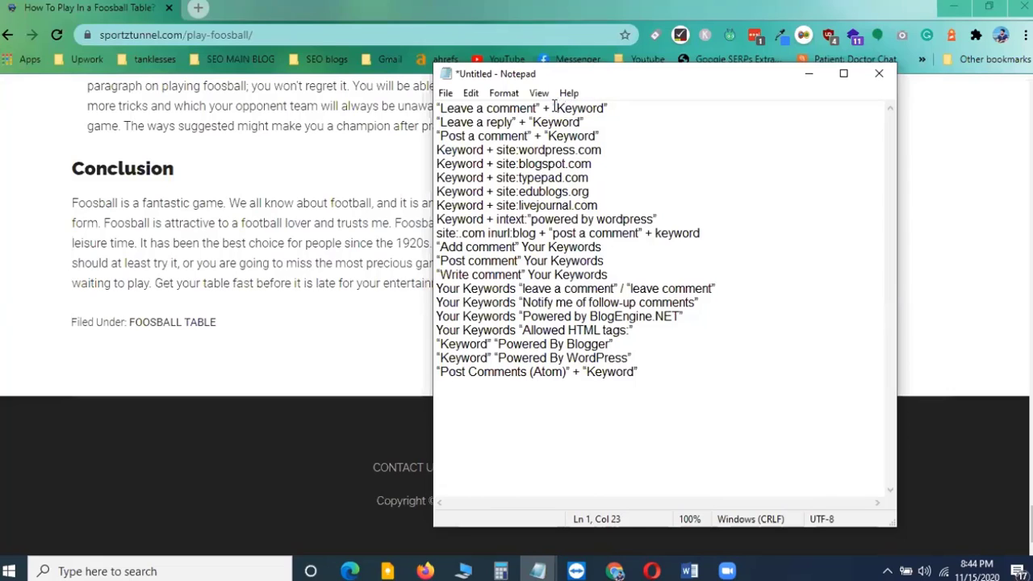
pyautogui.moveTo(556, 108); pyautogui.dragTo(604, 108)
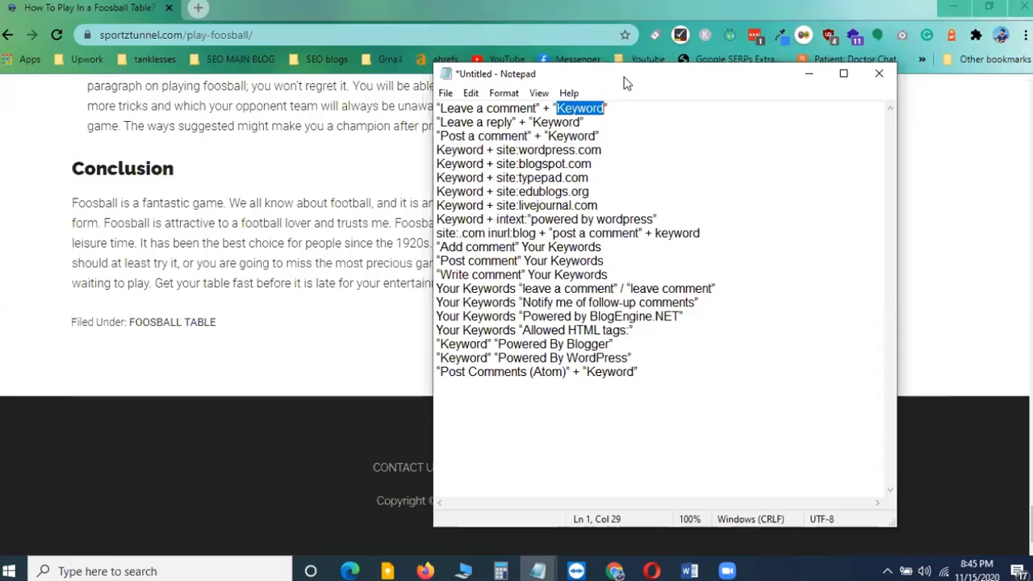
# Copy the "Leave a comment" + "Keyword" string and paste it into a new browser tab's address bar
pyautogui.moveTo(626, 83); pyautogui.dragTo(673, 91)
pyautogui.click(581, 117)
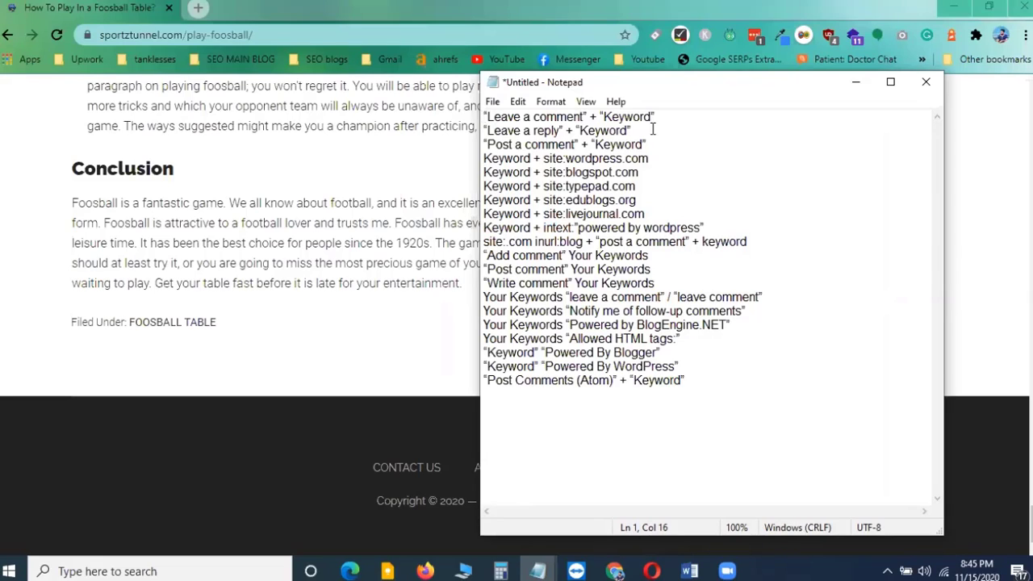
pyautogui.click(484, 117)
pyautogui.moveTo(484, 117); pyautogui.dragTo(665, 116)
pyautogui.hotkey('ctrl', 'c')
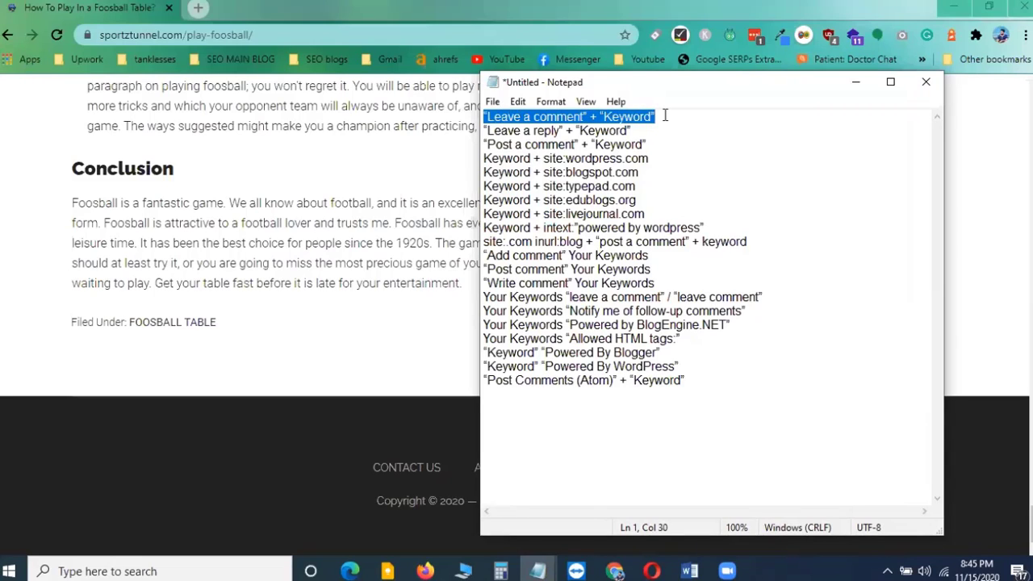
pyautogui.click(198, 7)
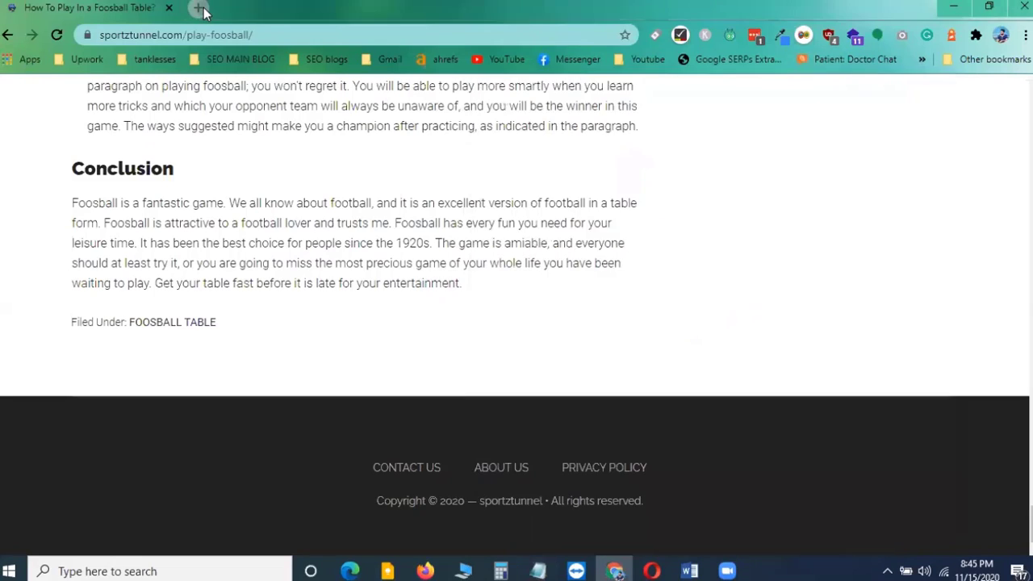
pyautogui.hotkey('ctrl', 'v')
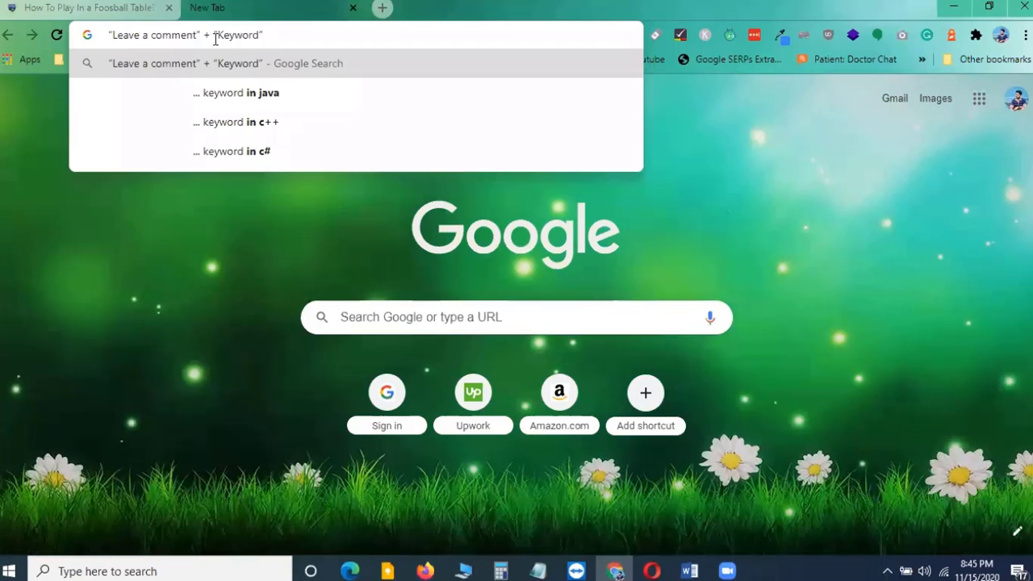
# Replace Keyword with basketball hoop and run the Google search for "Leave a comment" + "basketball hoop"
pyautogui.moveTo(218, 36); pyautogui.dragTo(260, 36)
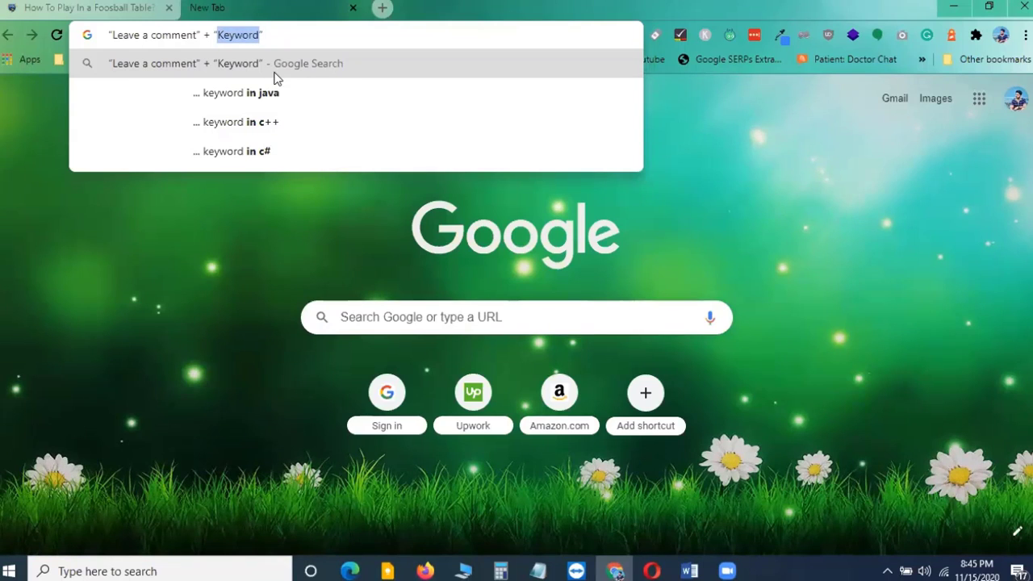
pyautogui.write('basketb')
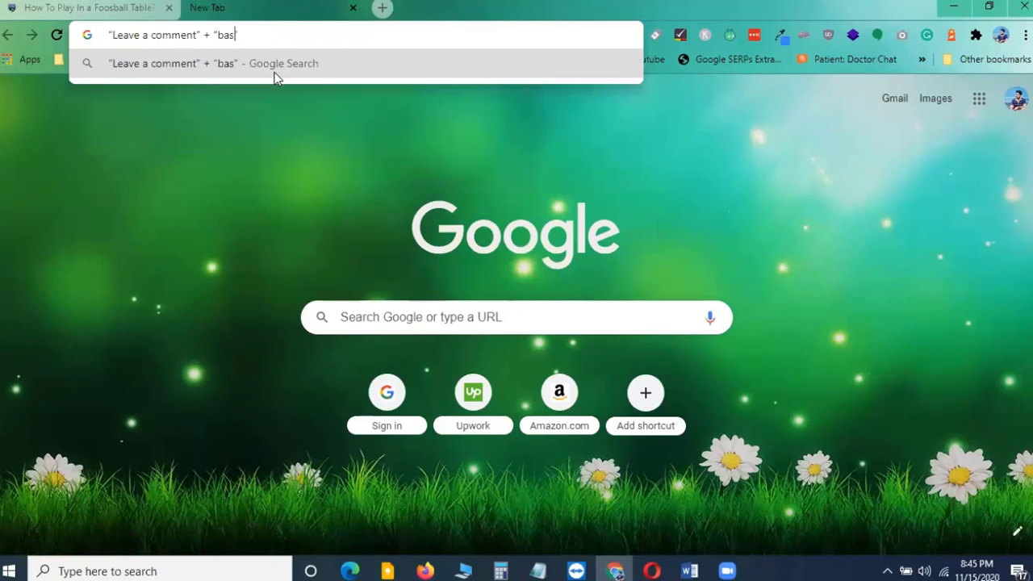
pyautogui.write('all')
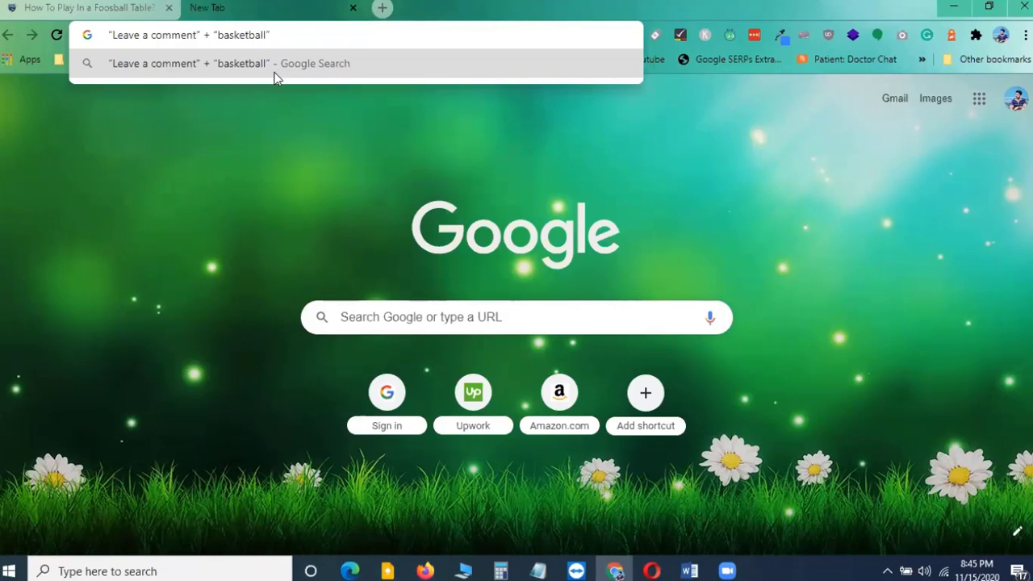
pyautogui.write(' hoop')
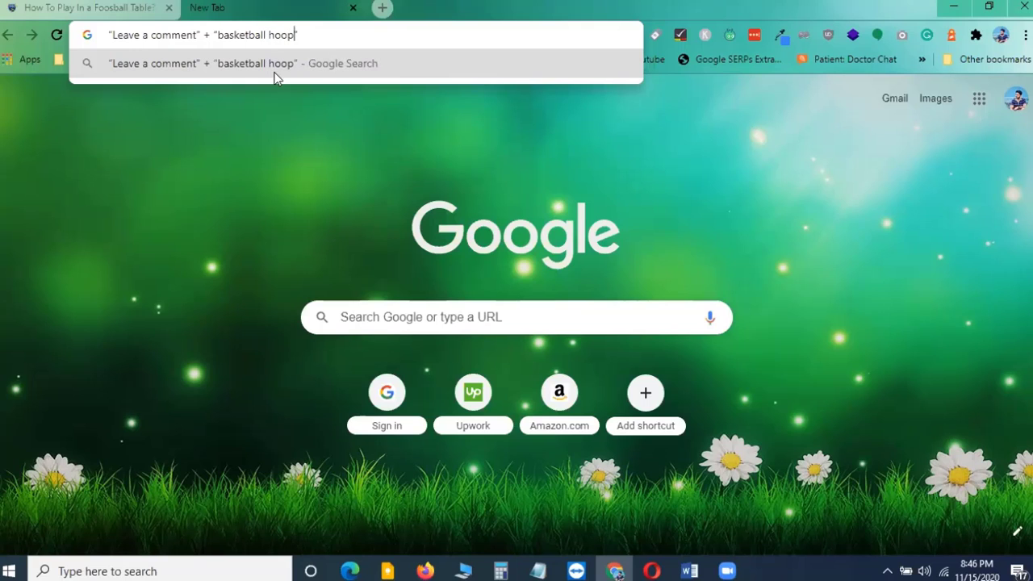
pyautogui.press('Return')
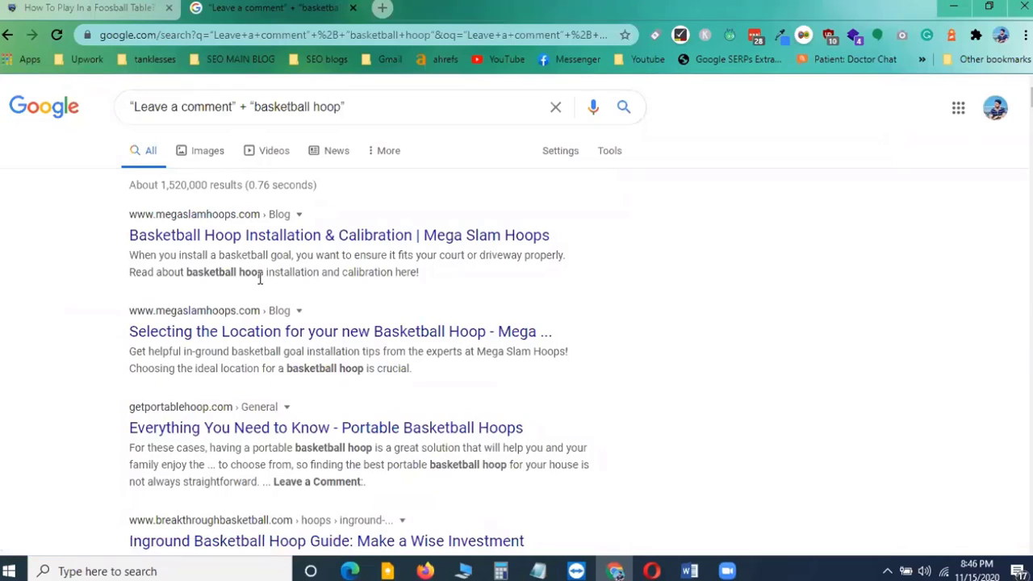
# Scroll through the Google results for the basketball hoop comment search
pyautogui.scroll(-3, 259, 277)
pyautogui.scroll(-3, 260, 283)
pyautogui.scroll(6, 258, 296)
pyautogui.click(56, 34)
pyautogui.scroll(-20, 701, 267)
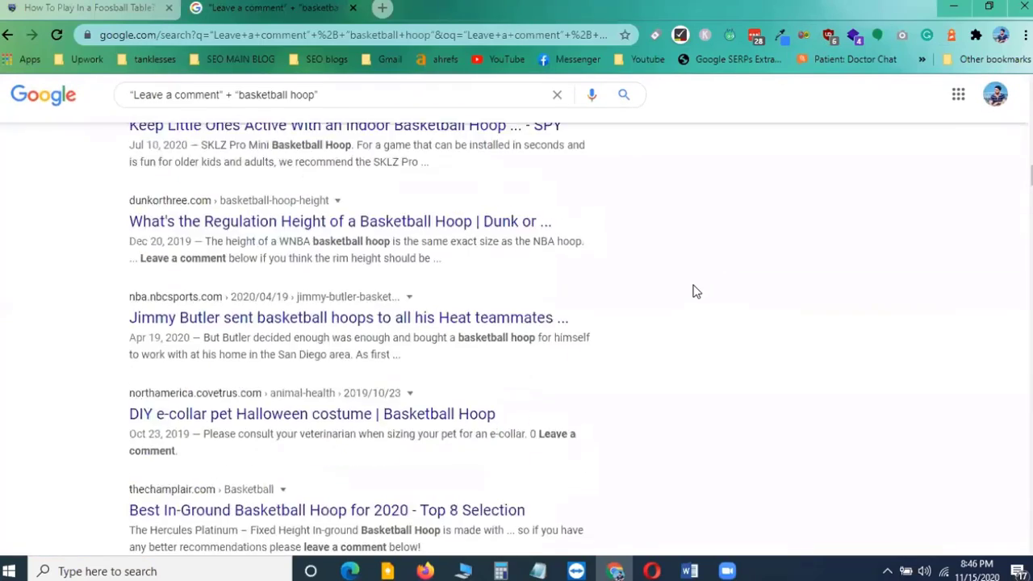
pyautogui.scroll(-20, 694, 299)
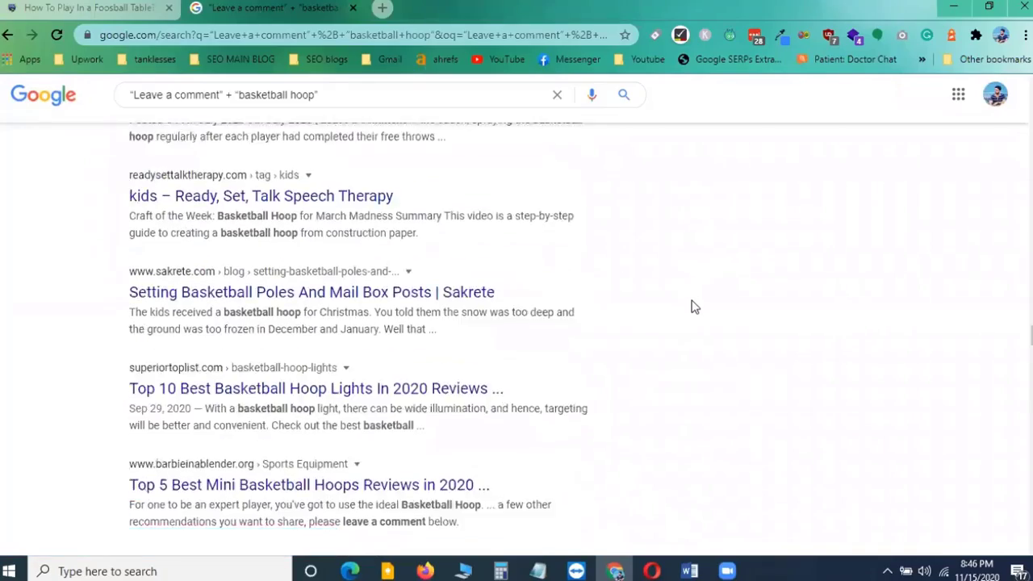
pyautogui.scroll(-20, 694, 306)
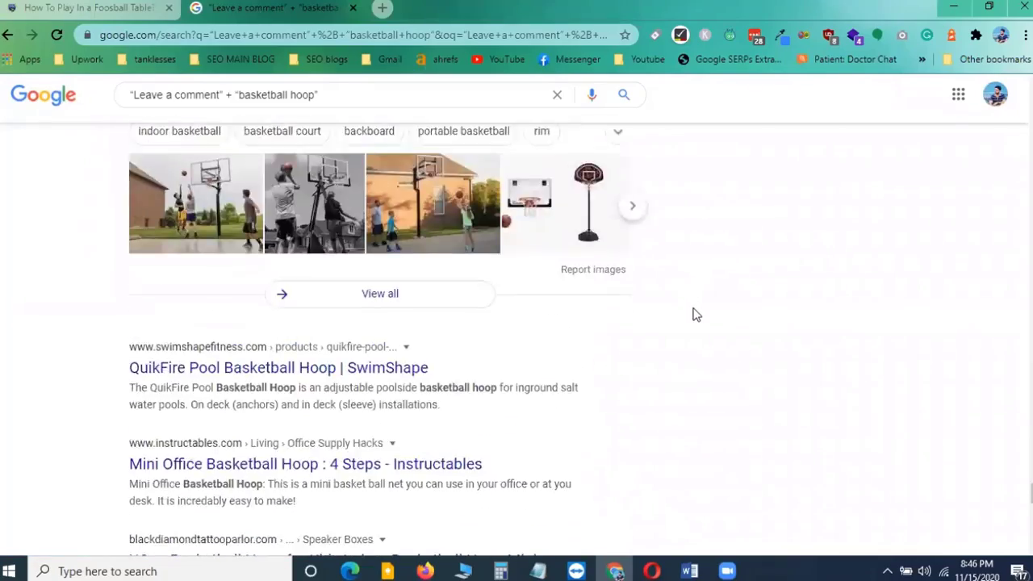
pyautogui.scroll(15, 696, 315)
pyautogui.scroll(-10, 696, 314)
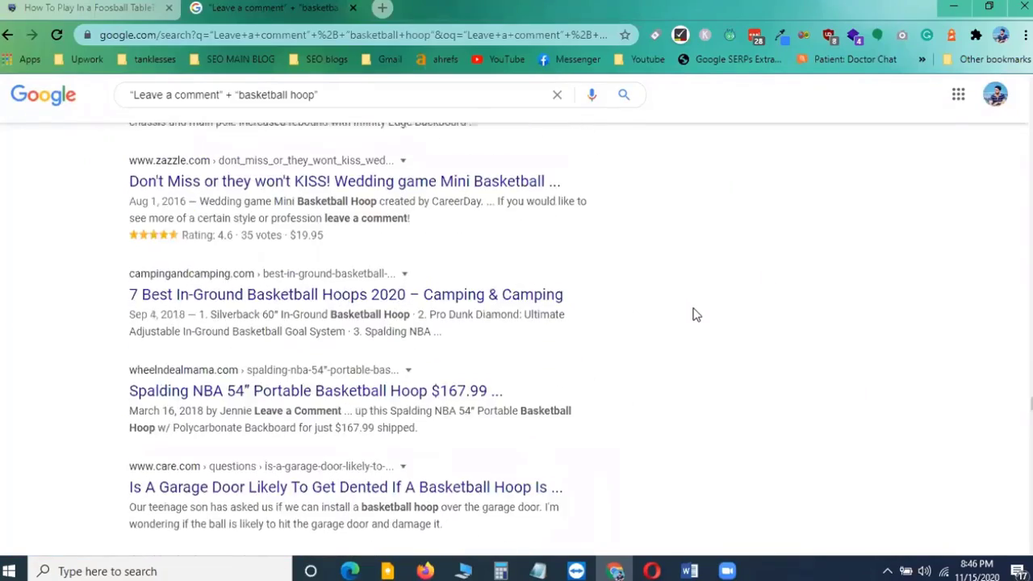
pyautogui.scroll(-10, 695, 313)
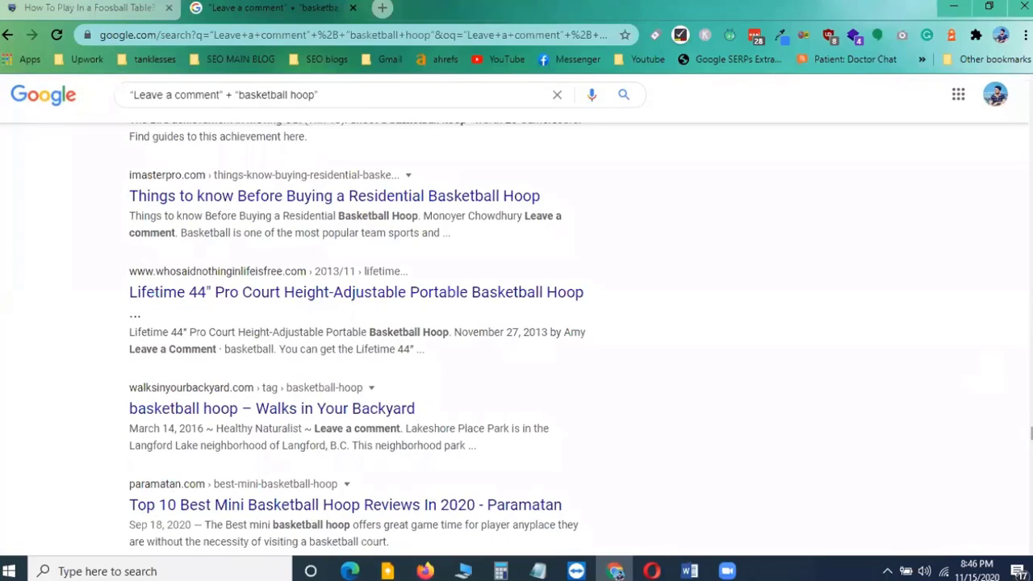
pyautogui.scroll(15, 886, 205)
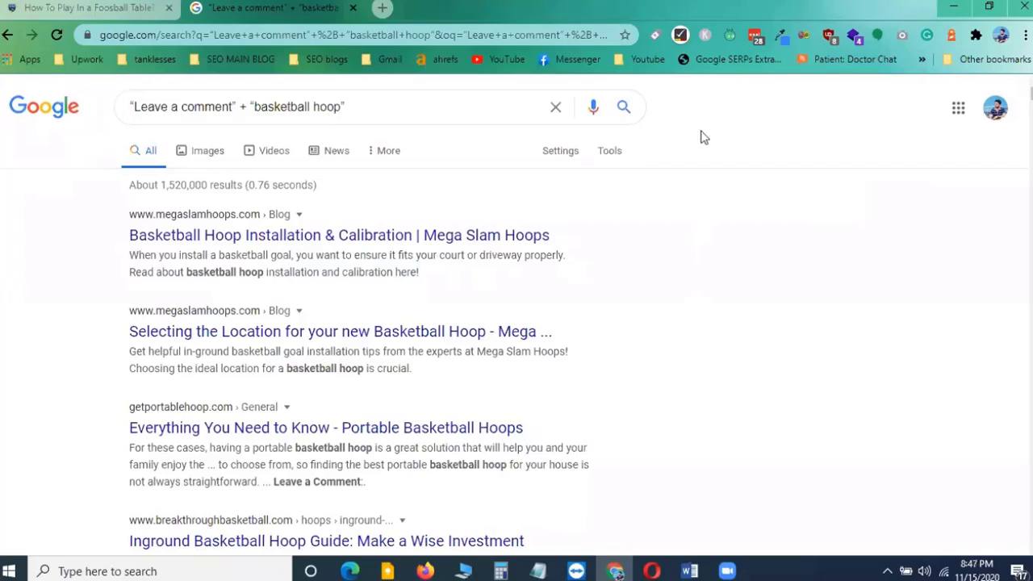
# Run the SEO SERP Extraction Tool bookmark on the results and scroll through the extracted URL list
pyautogui.click(734, 59)
pyautogui.scroll(-10, 240, 294)
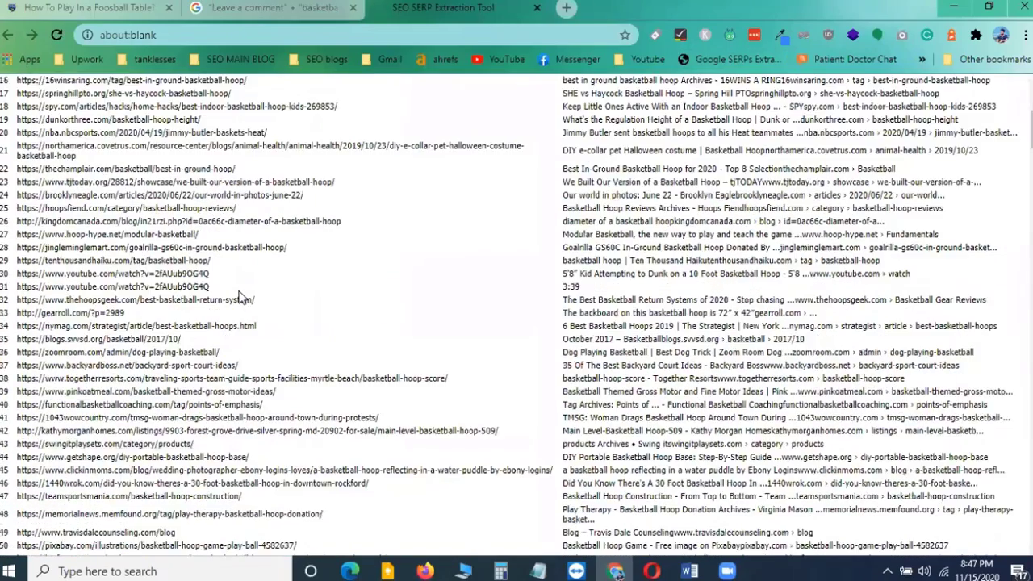
pyautogui.scroll(-5, 240, 294)
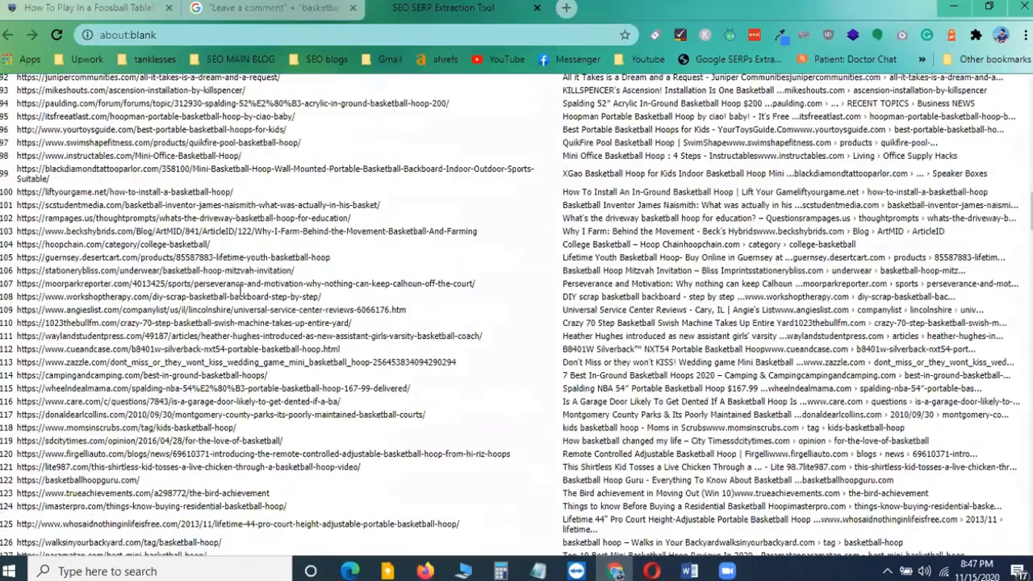
pyautogui.scroll(-5, 240, 296)
pyautogui.scroll(-15, 240, 296)
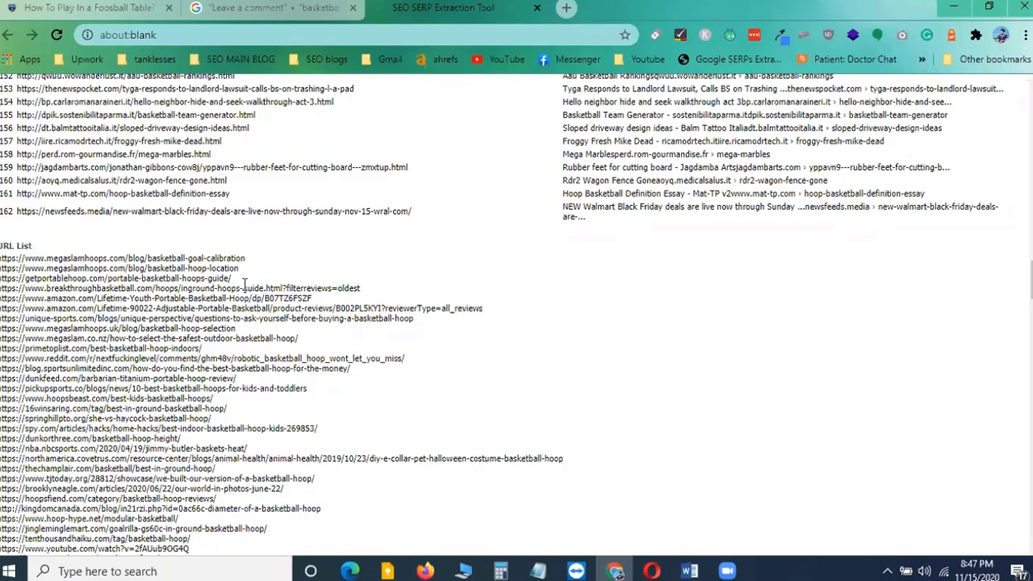
pyautogui.scroll(-1, 244, 282)
pyautogui.scroll(1, 245, 282)
pyautogui.scroll(-15, 244, 283)
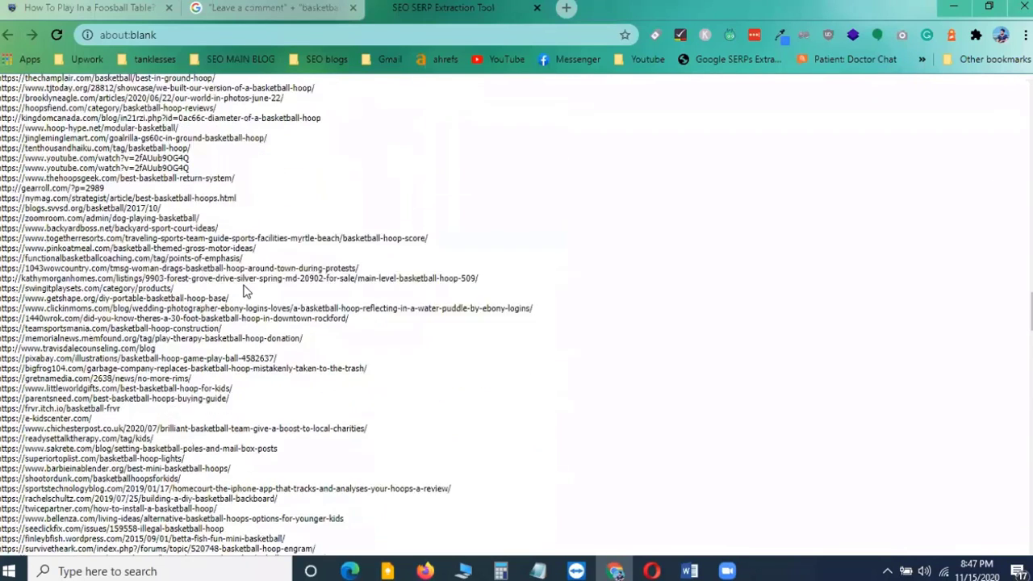
pyautogui.scroll(10, 246, 291)
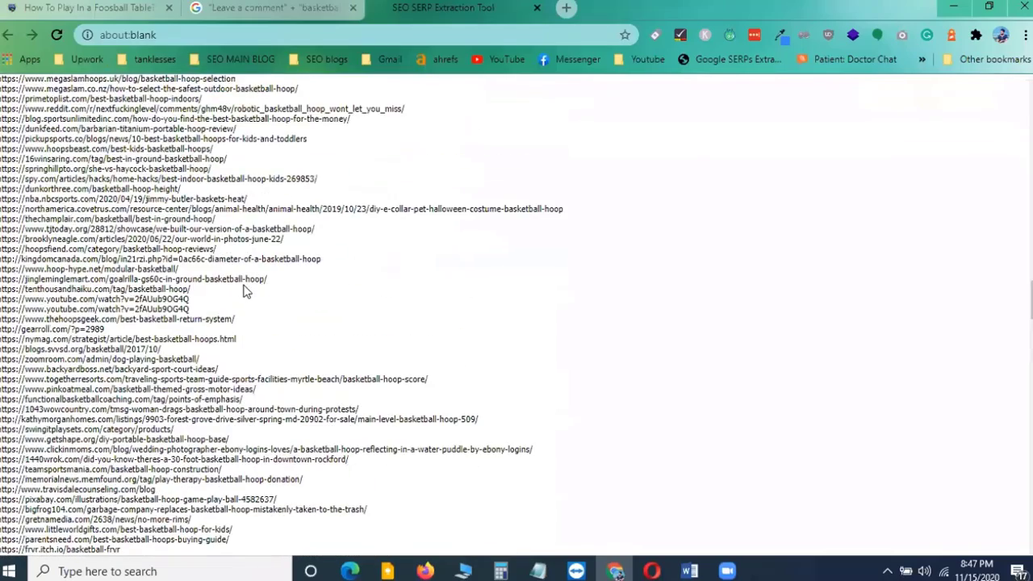
# Compare the Google result pages with the extracted URL list, switching between the two tabs
pyautogui.click(273, 8)
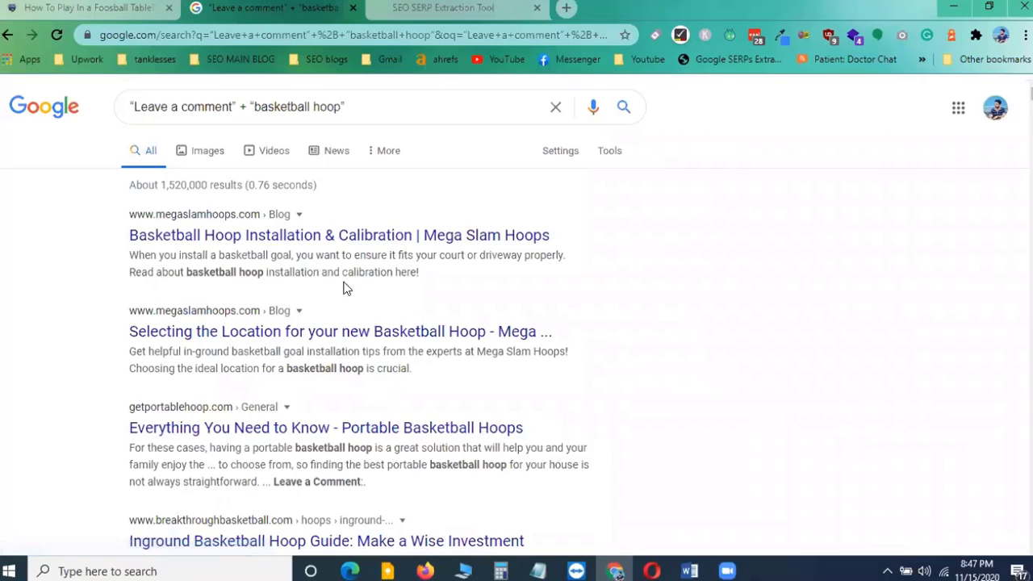
pyautogui.click(473, 6)
pyautogui.scroll(-3, 132, 331)
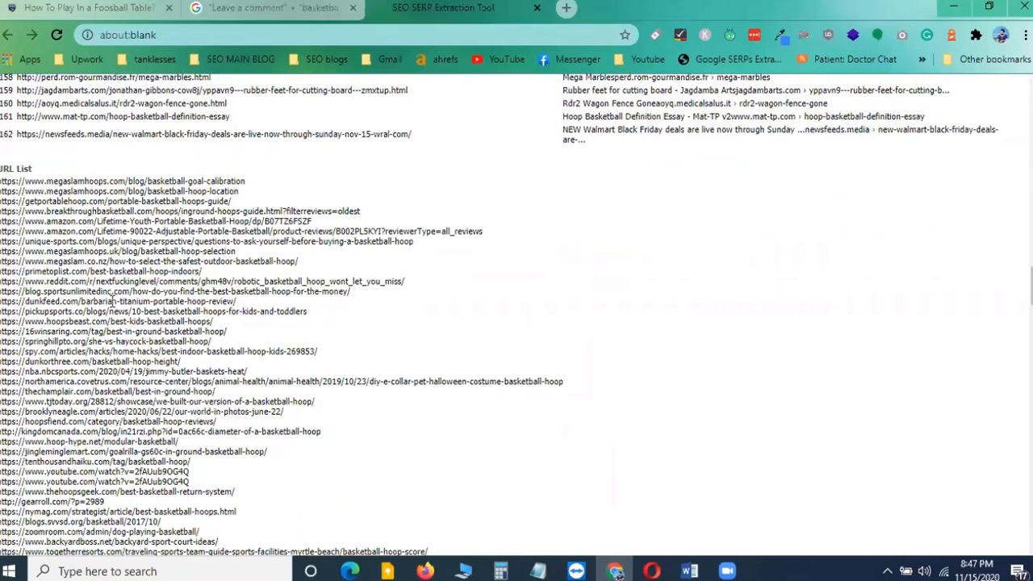
pyautogui.click(271, 8)
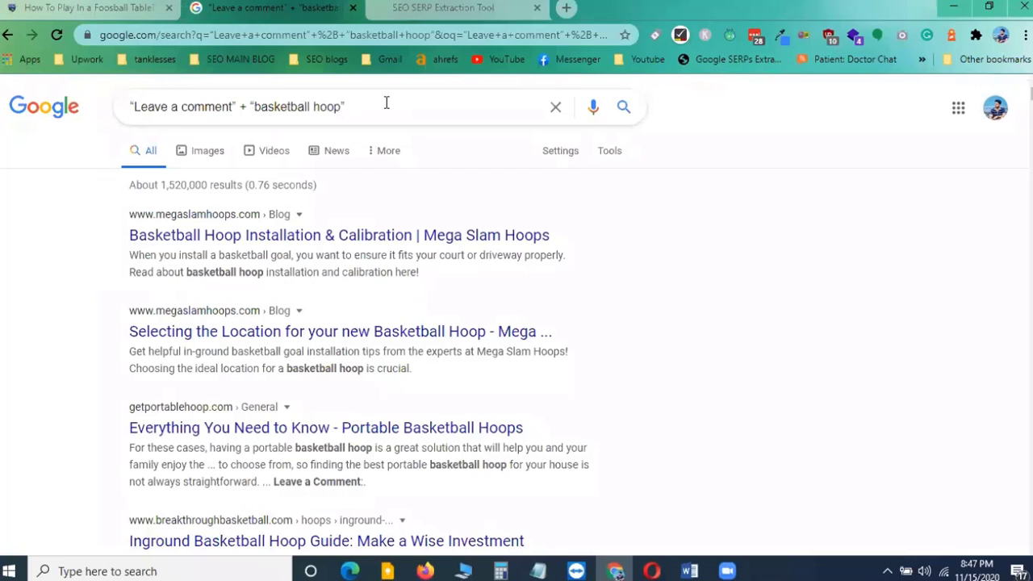
pyautogui.scroll(-3, 260, 439)
pyautogui.scroll(2, 277, 425)
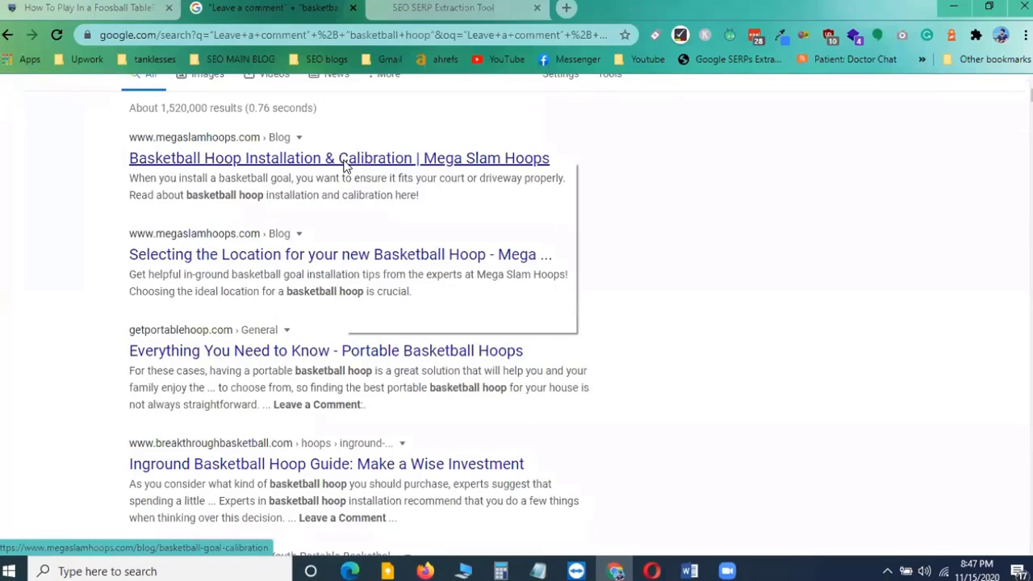
pyautogui.rightClick(345, 166)
pyautogui.click(392, 173)
pyautogui.click(721, 8)
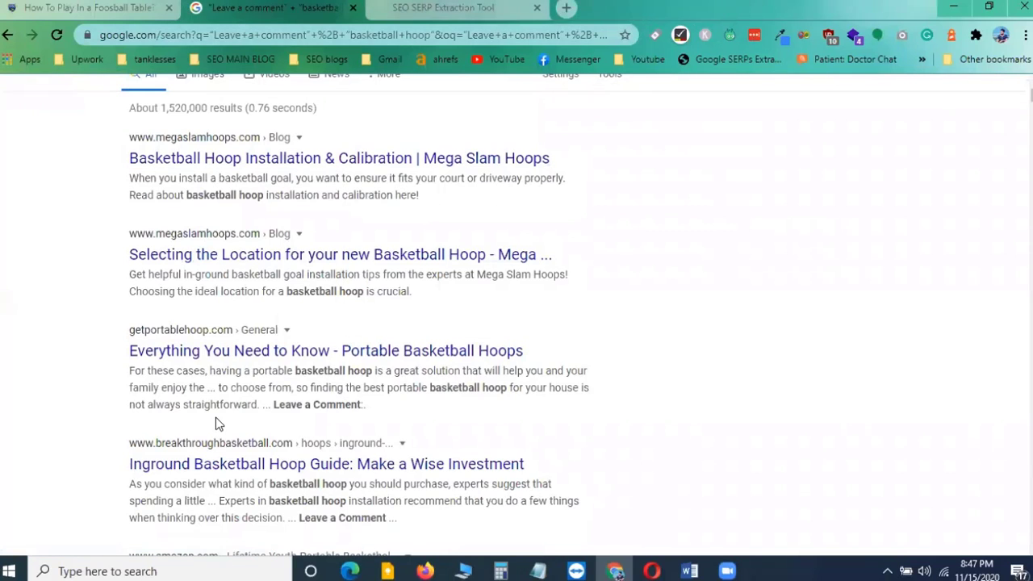
pyautogui.scroll(-3, 219, 422)
pyautogui.scroll(3, 219, 422)
pyautogui.scroll(1, 343, 260)
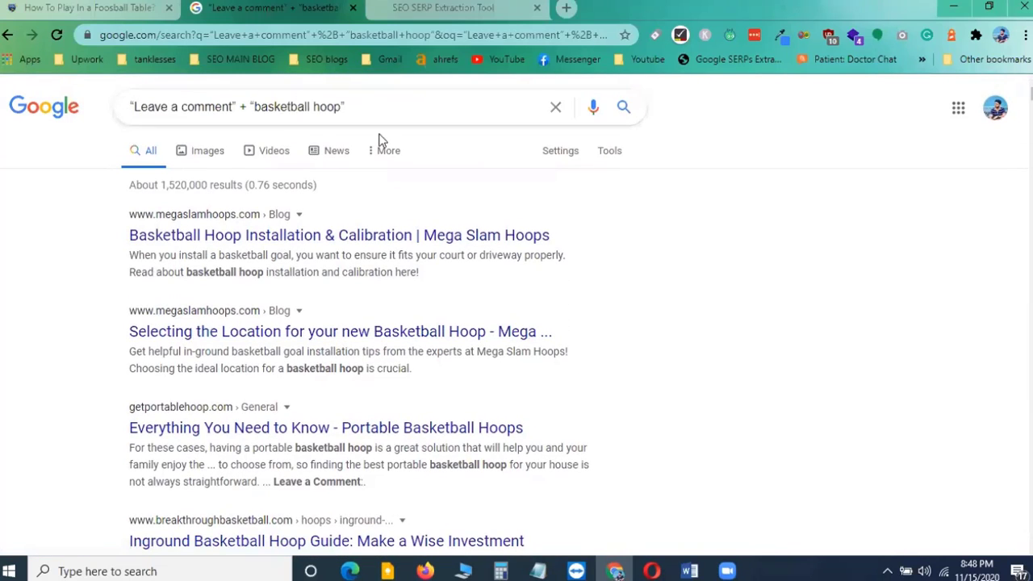
pyautogui.scroll(-1, 350, 258)
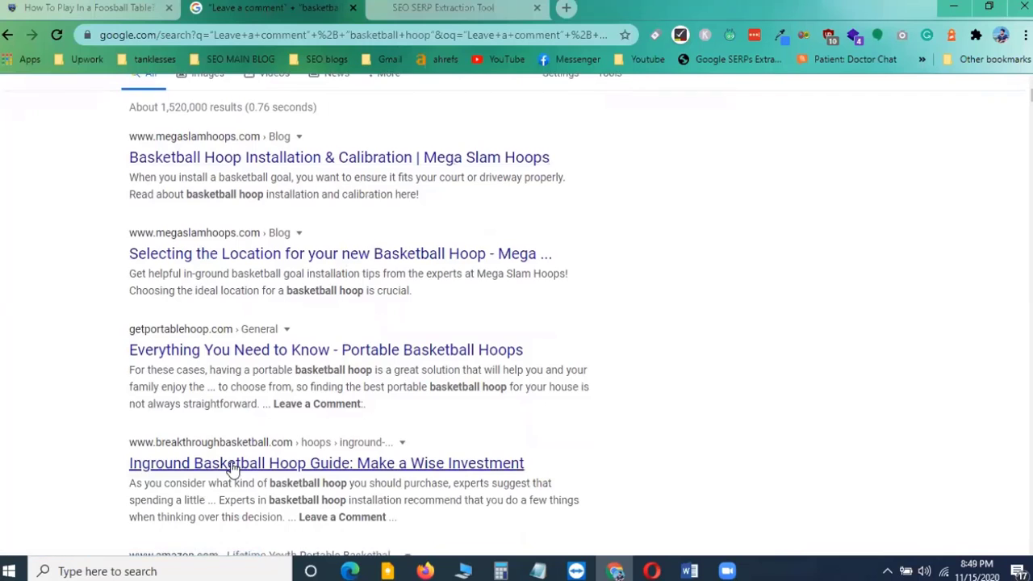
pyautogui.scroll(-4, 231, 470)
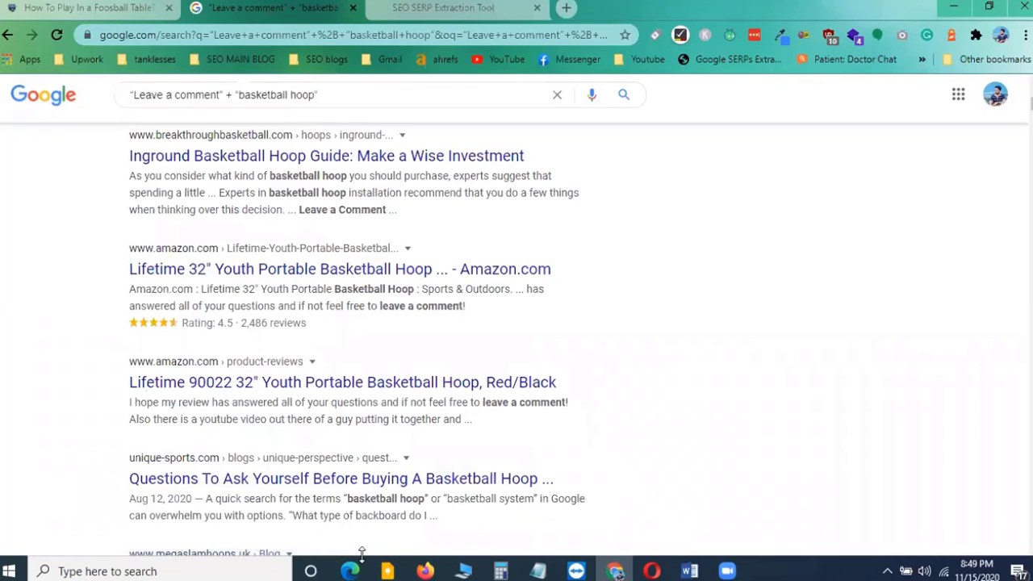
pyautogui.scroll(5, 371, 406)
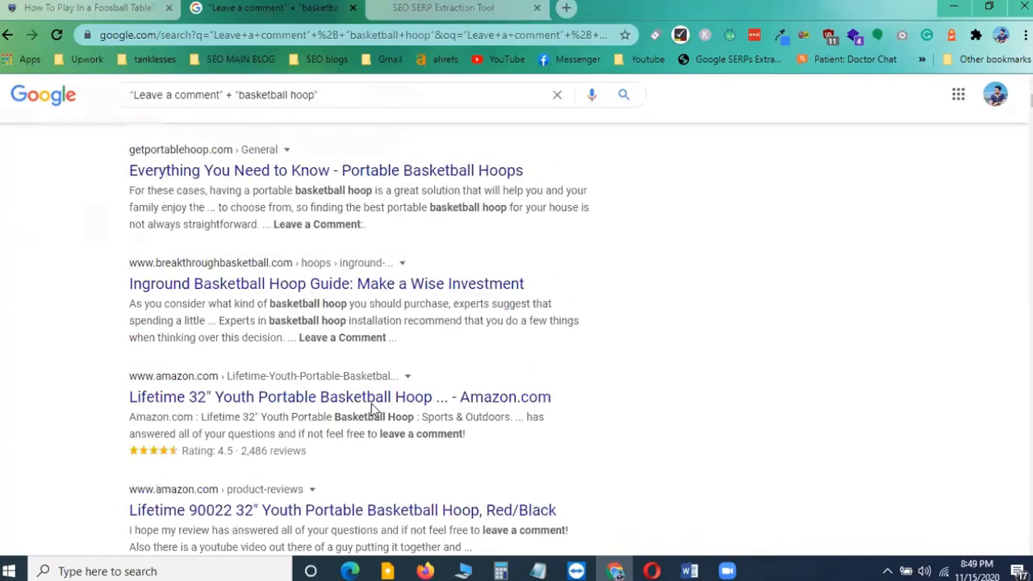
# Select the extracted URLs in the extraction tool's URL list
pyautogui.click(448, 10)
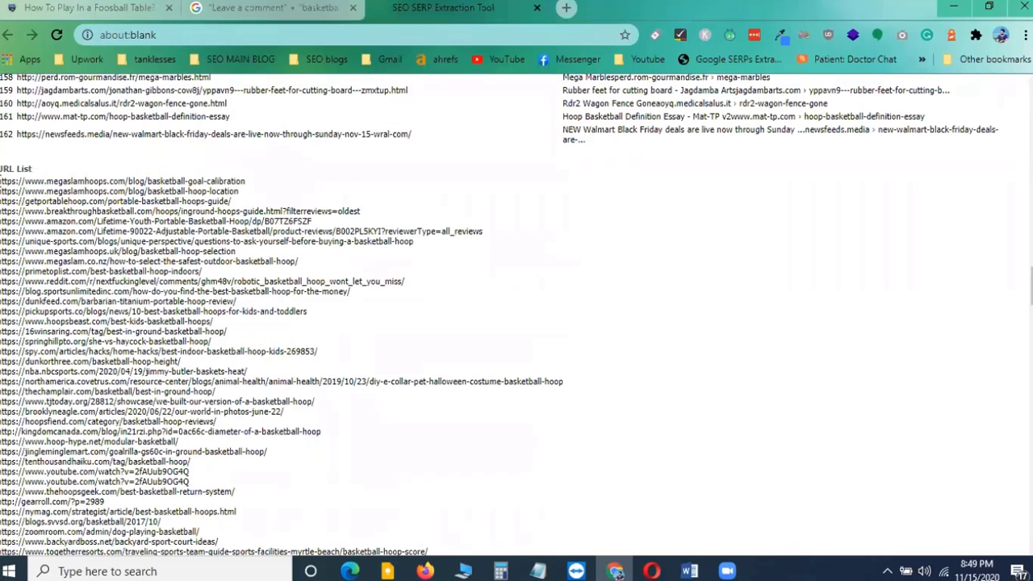
pyautogui.moveTo(4, 181); pyautogui.dragTo(206, 538)
pyautogui.moveTo(212, 247); pyautogui.dragTo(344, 408)
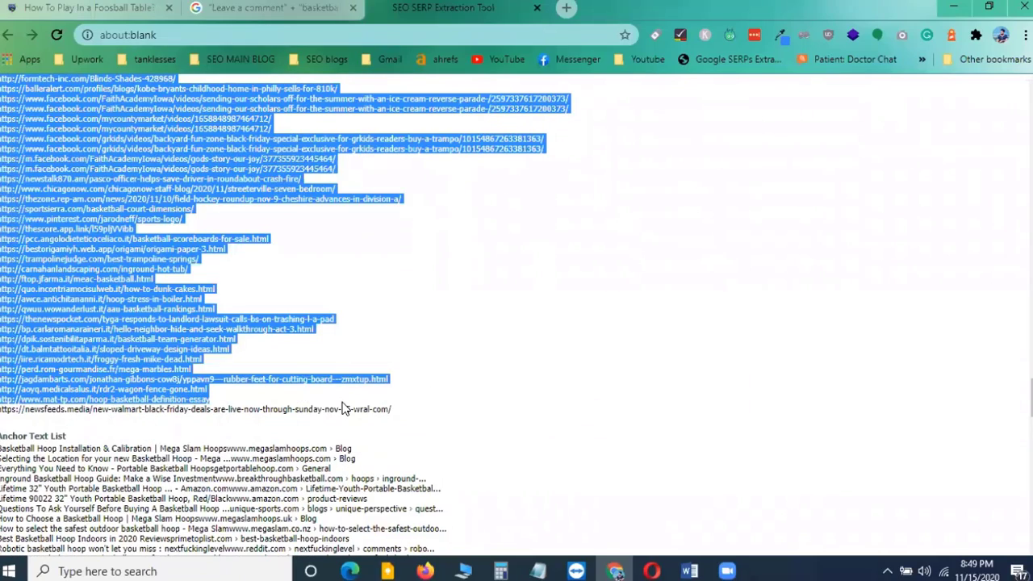
# Copy the selected URLs and paste them into column A of a new blank Excel workbook, starting at A2
pyautogui.rightClick(181, 374)
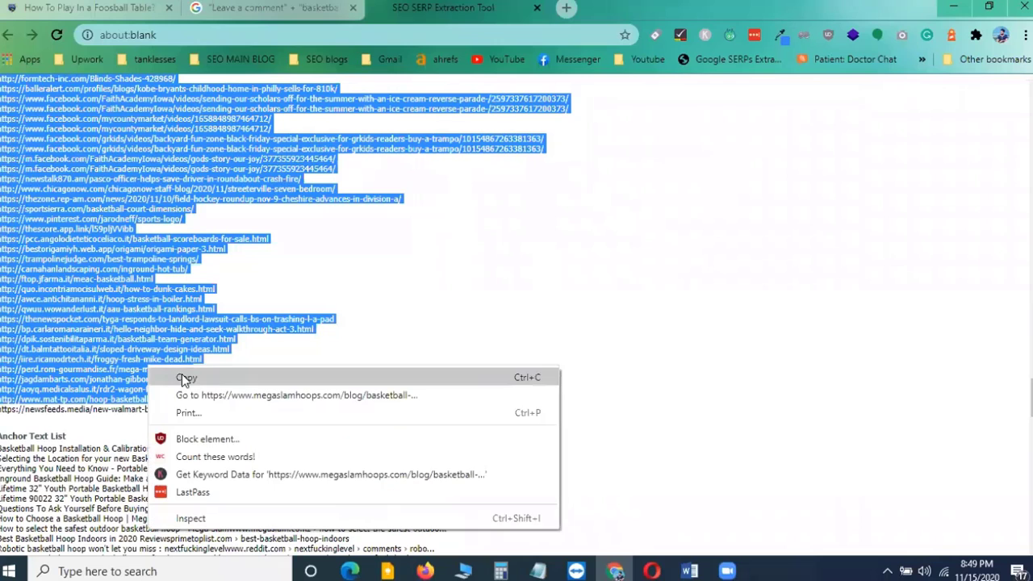
pyautogui.click(194, 370)
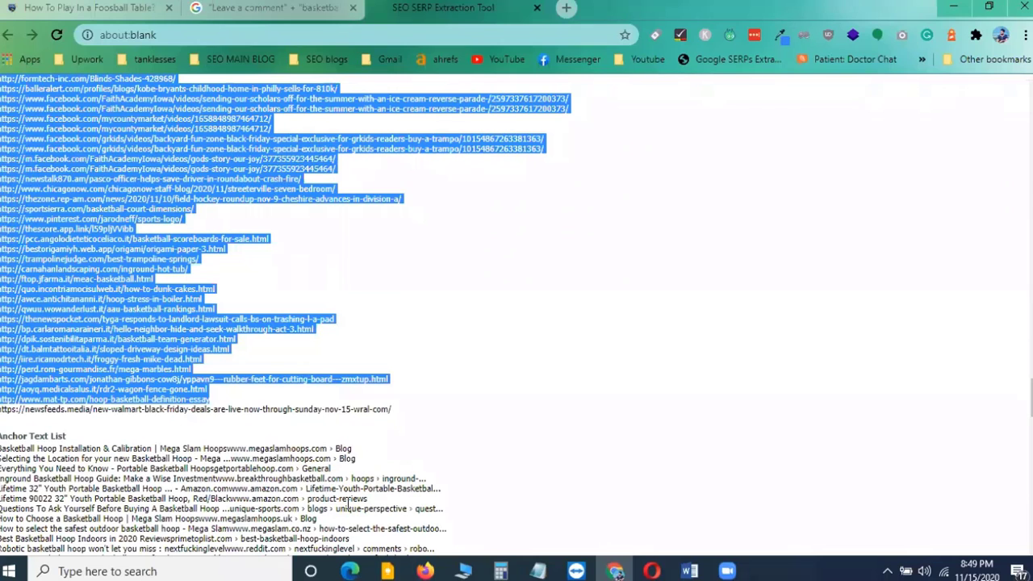
pyautogui.press('super')
pyautogui.click(142, 196)
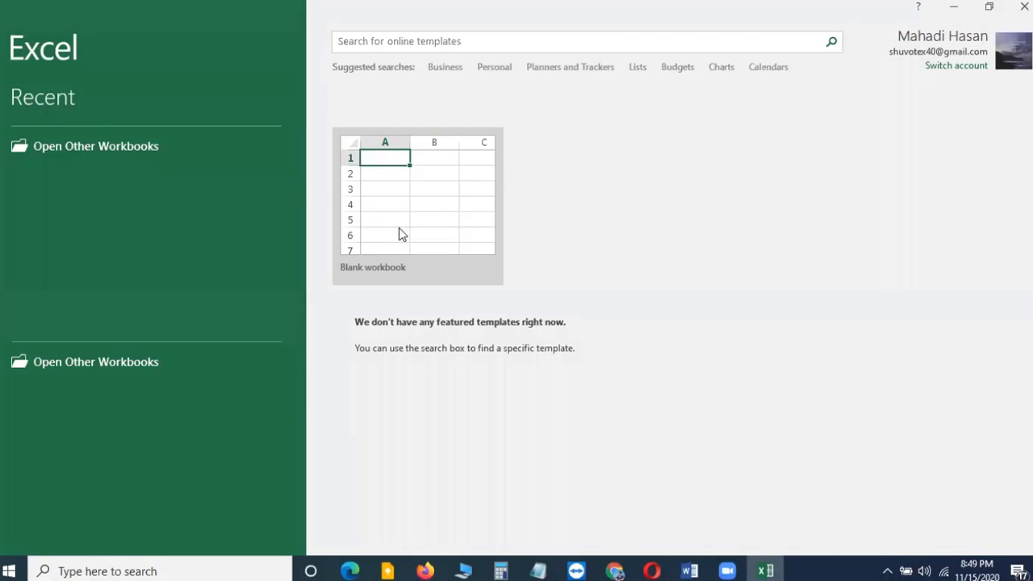
pyautogui.click(399, 228)
pyautogui.rightClick(30, 202)
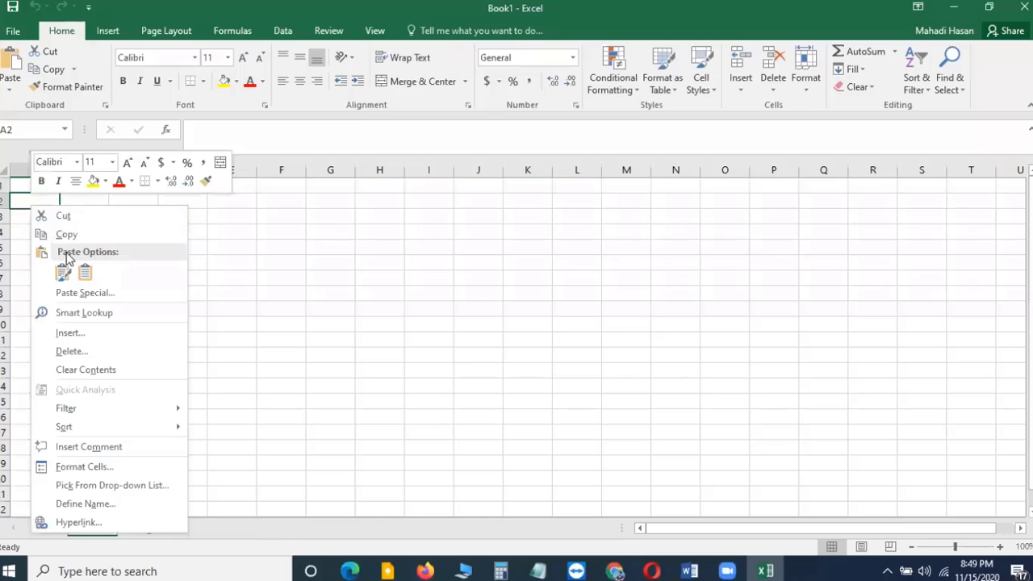
pyautogui.click(85, 273)
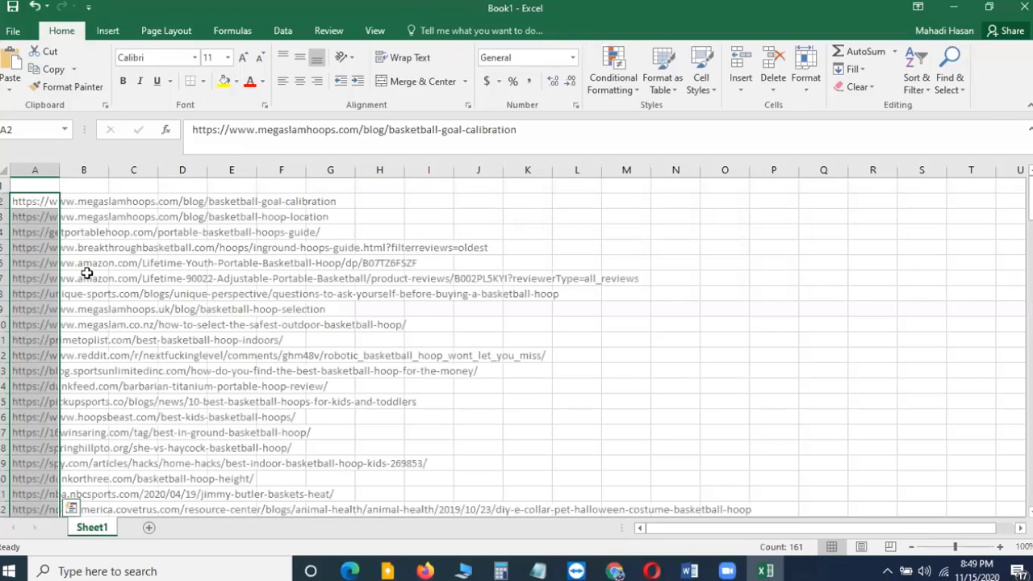
# Resize column A so the pasted URLs fit
pyautogui.doubleClick(60, 170)
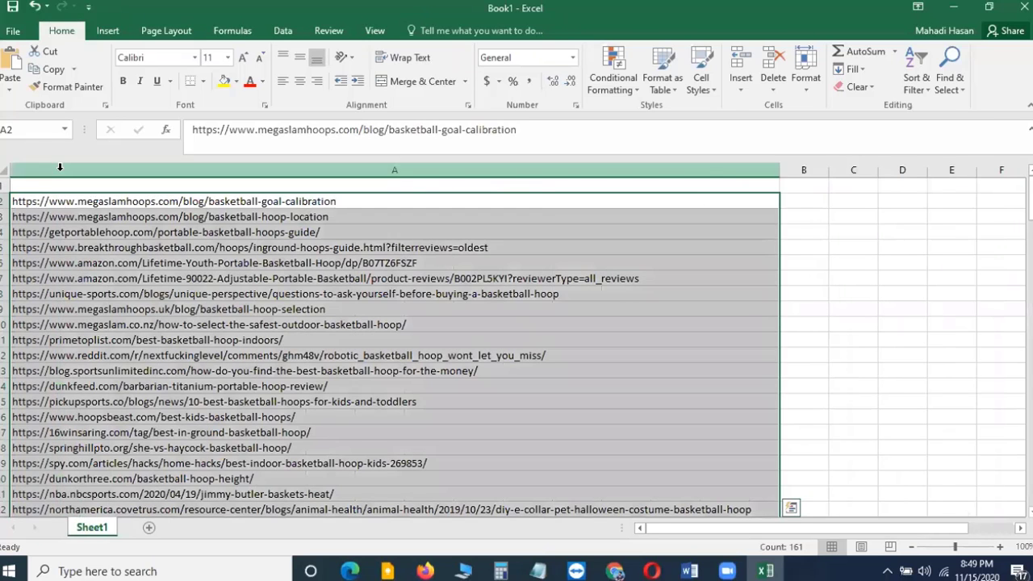
pyautogui.moveTo(779, 171); pyautogui.dragTo(611, 193)
pyautogui.click(274, 260)
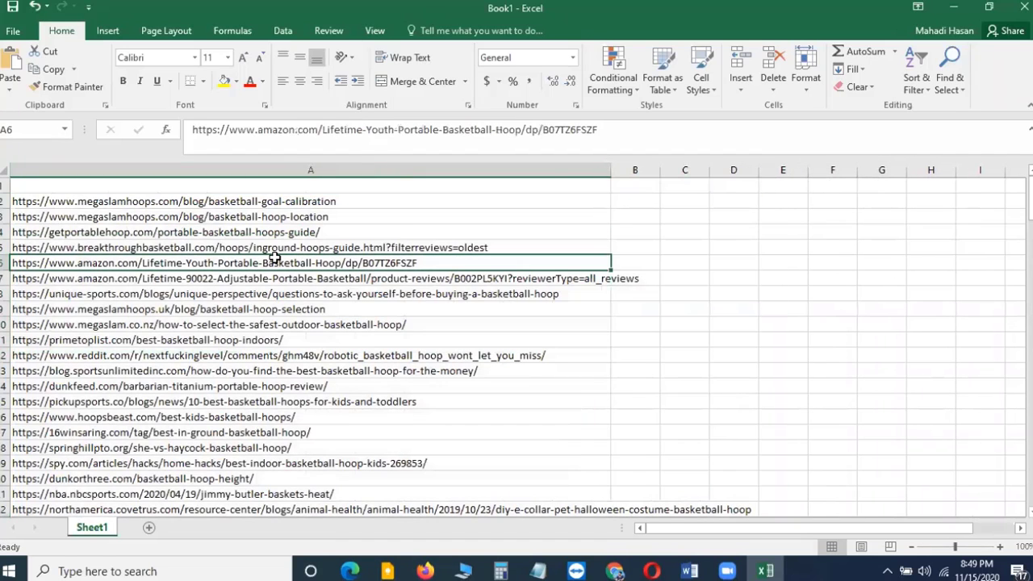
# Enter the header 'Website url' in A1 and make row 1 bold and centred
pyautogui.click(203, 187)
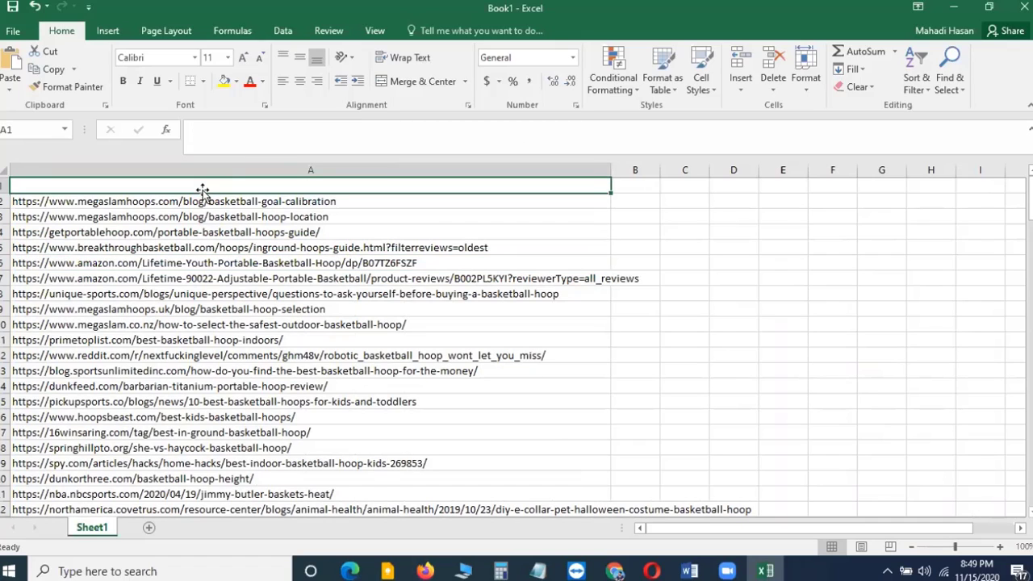
pyautogui.write('Websit')
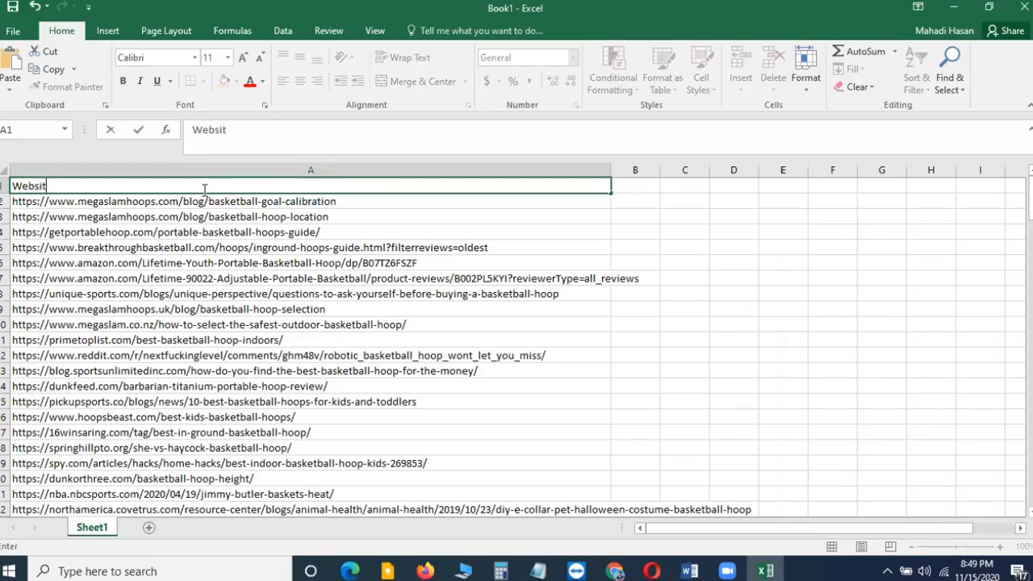
pyautogui.write('e url')
pyautogui.click(4, 185)
pyautogui.click(123, 81)
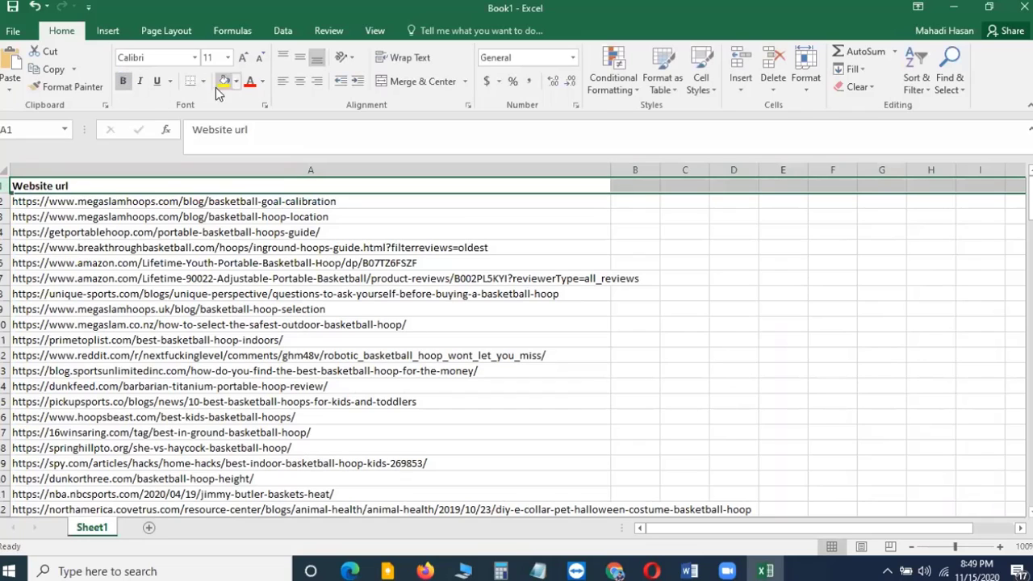
pyautogui.click(299, 81)
pyautogui.click(429, 201)
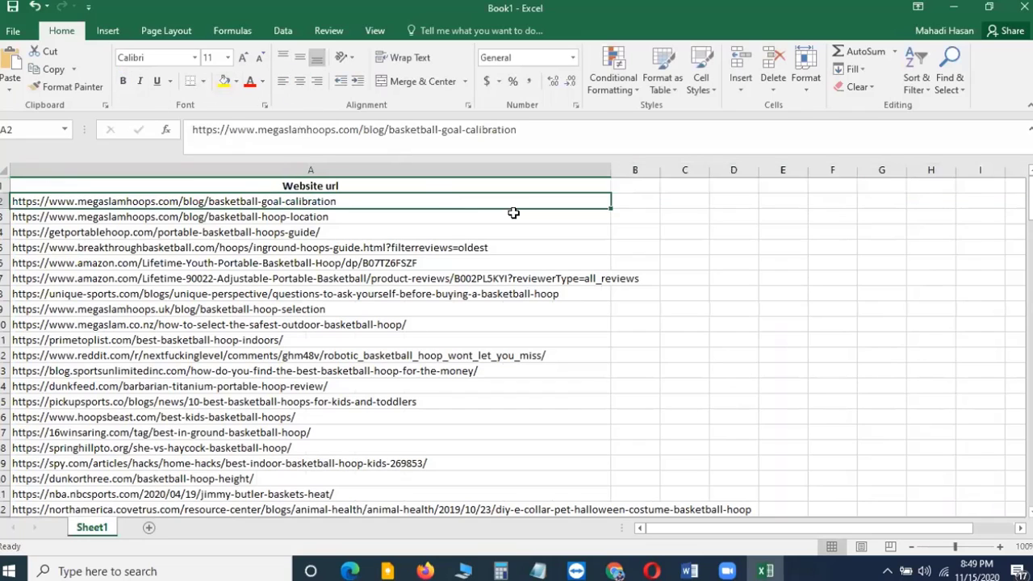
# Adjust the column widths and enter the header 'Comments' in B1
pyautogui.click(634, 188)
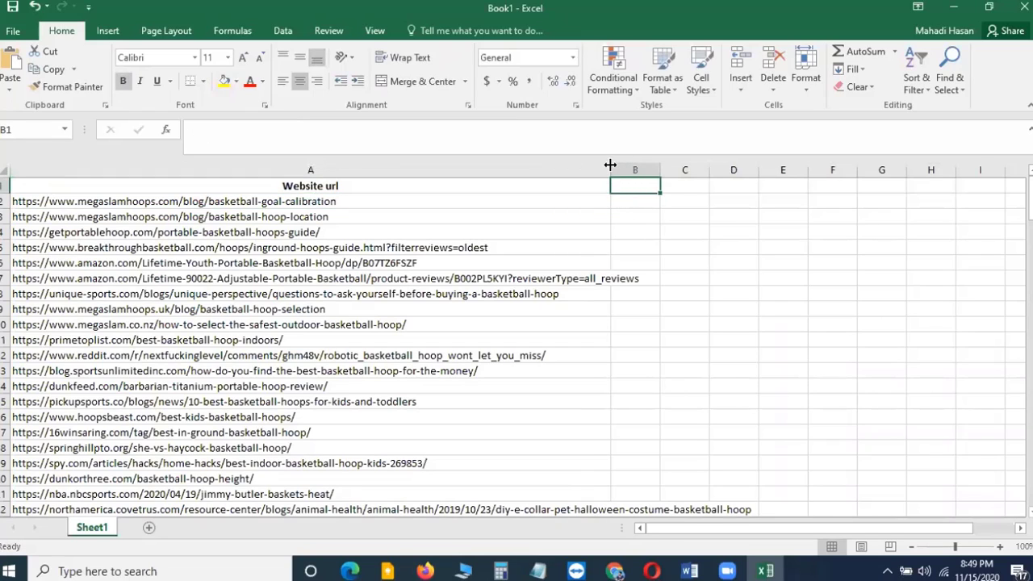
pyautogui.moveTo(660, 169); pyautogui.dragTo(674, 170)
pyautogui.moveTo(611, 170); pyautogui.dragTo(642, 170)
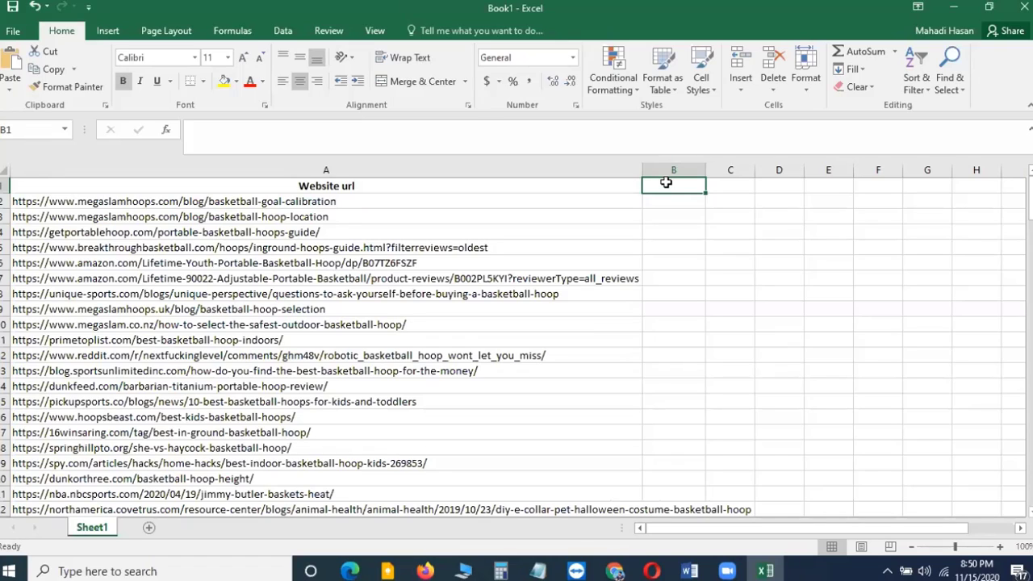
pyautogui.write('Comments')
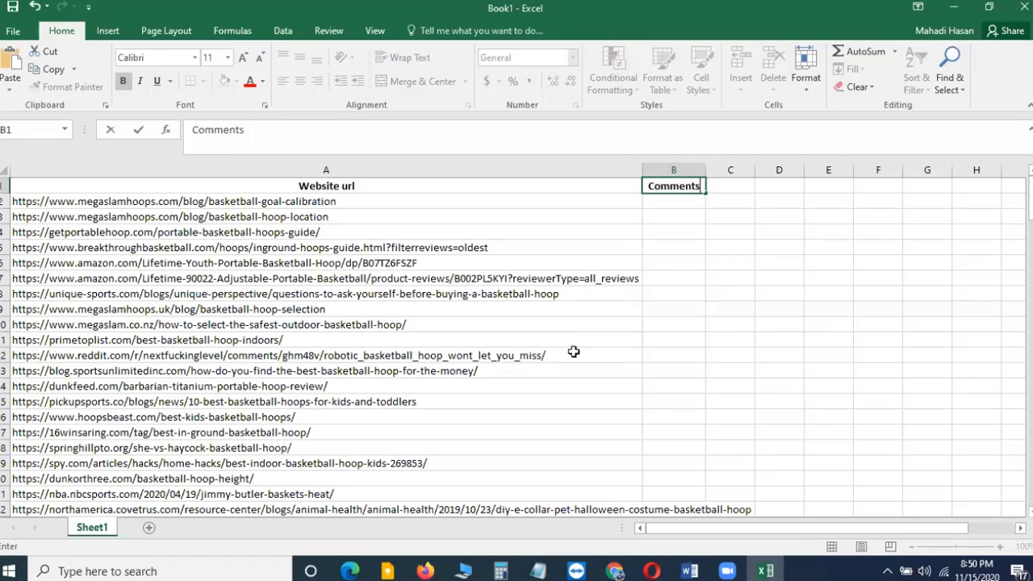
# Back in the browser, open the first Google result, Basketball Hoop Installation & Calibration, in a new tab
pyautogui.hotkey('alt', 'Tab')
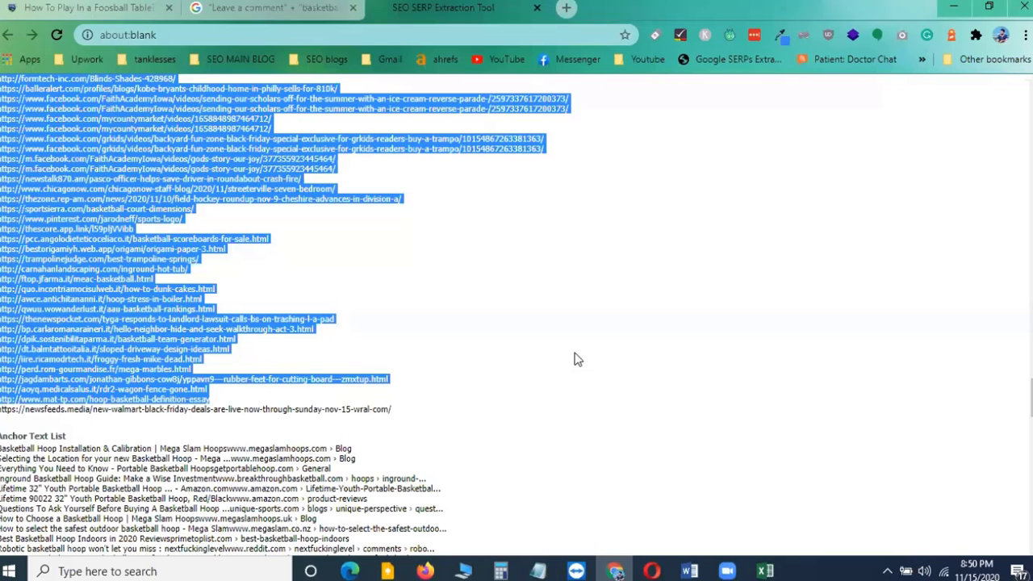
pyautogui.hotkey('alt', 'Tab')
pyautogui.hotkey('alt', 'Tab')
pyautogui.click(274, 7)
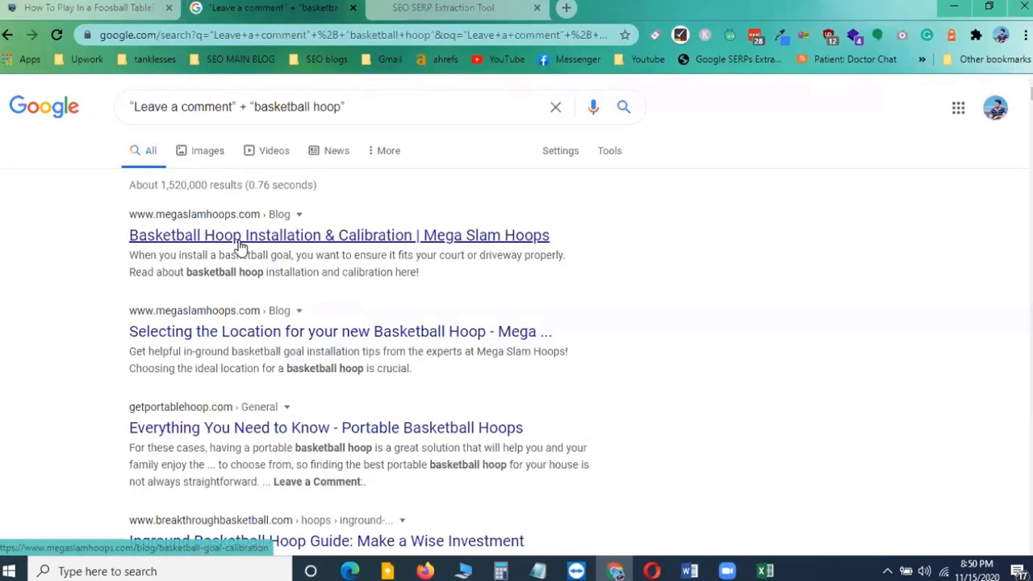
pyautogui.rightClick(296, 235)
pyautogui.click(303, 243)
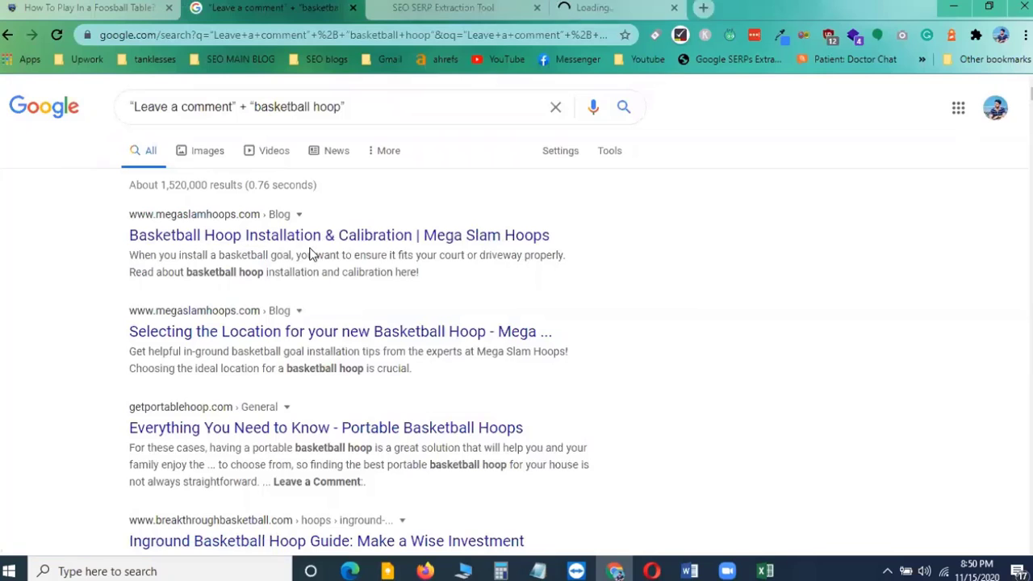
pyautogui.click(609, 4)
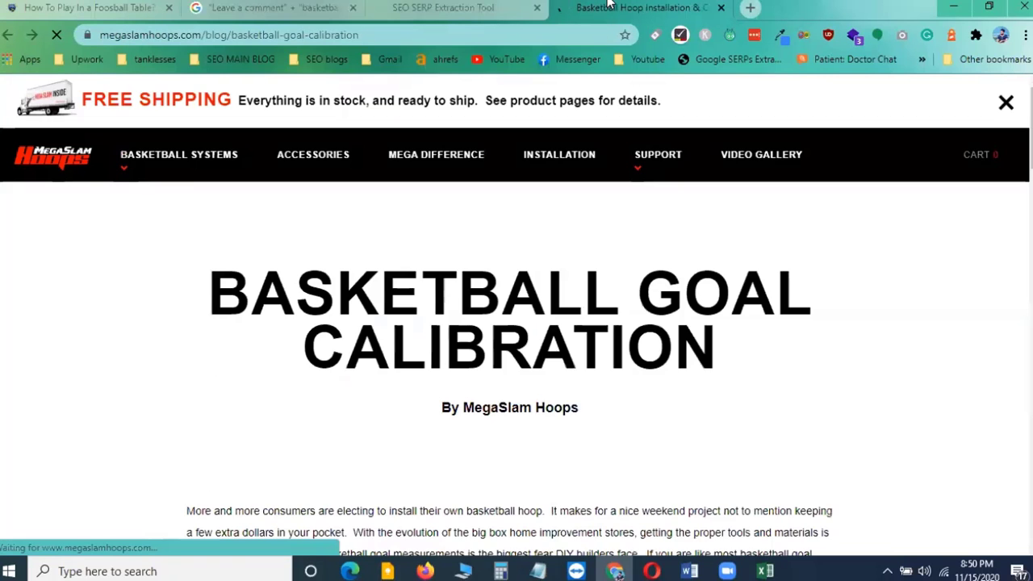
# Scroll the article to its comment section and highlight the 'Leave a comment' phrase in the search query and page heading
pyautogui.scroll(-2, 561, 263)
pyautogui.scroll(-15, 563, 264)
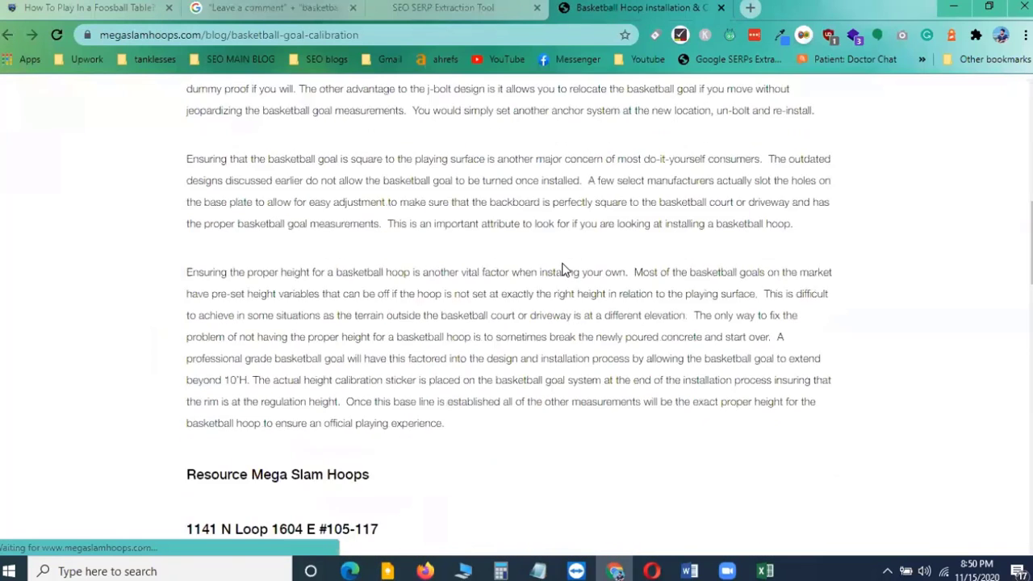
pyautogui.scroll(7, 565, 270)
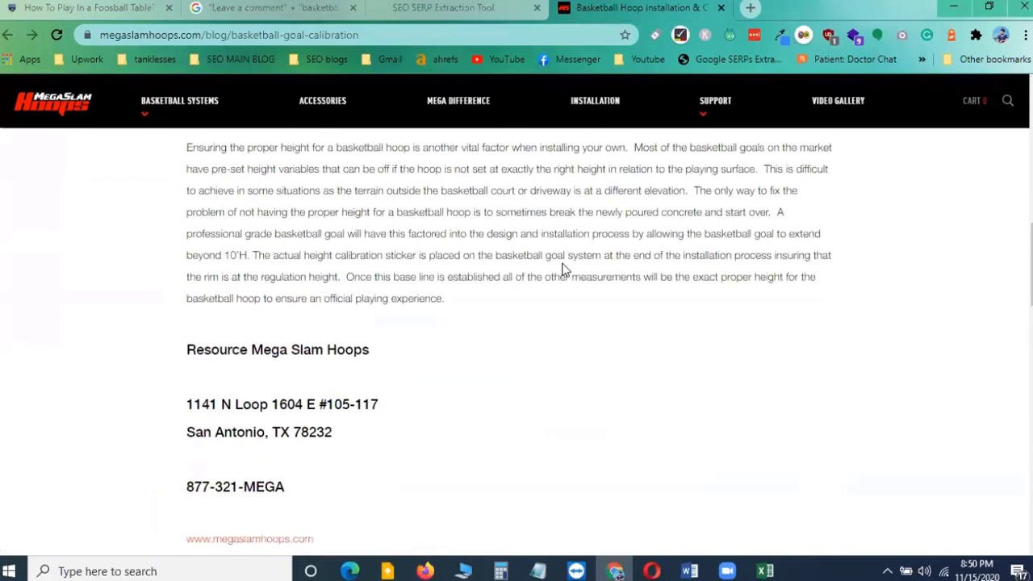
pyautogui.scroll(-6, 565, 271)
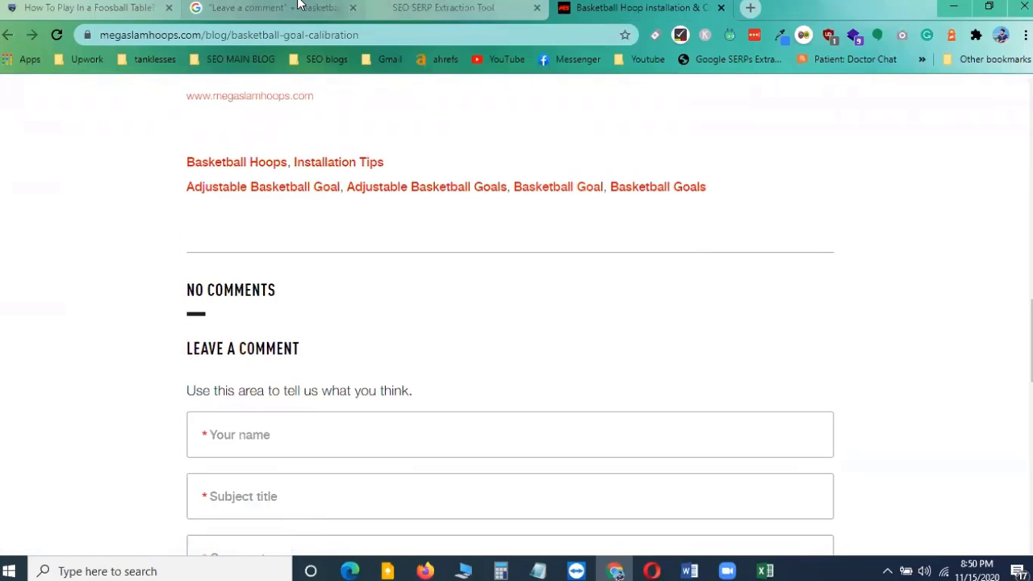
pyautogui.click(270, 7)
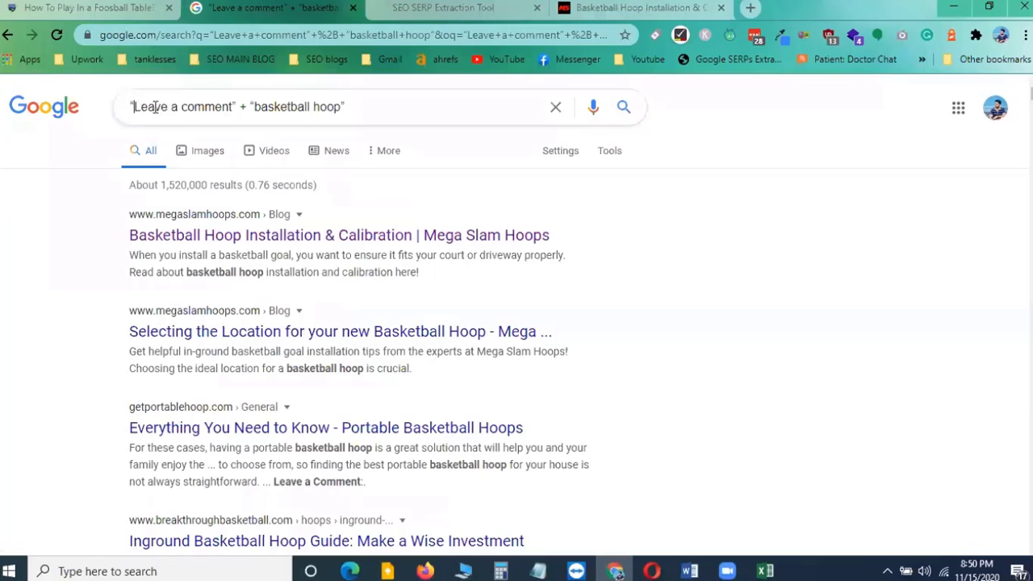
pyautogui.moveTo(134, 107); pyautogui.dragTo(230, 106)
pyautogui.click(634, 7)
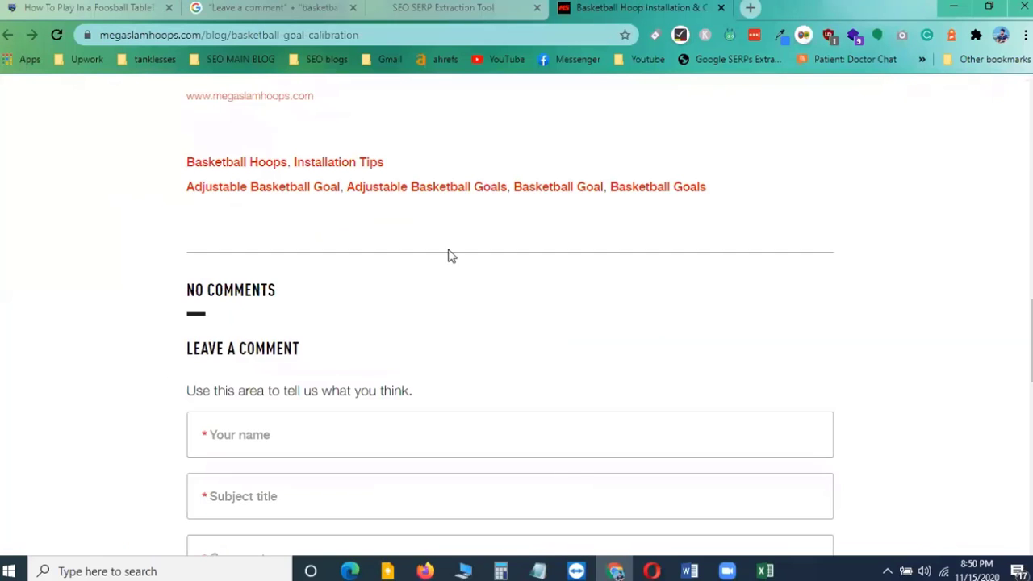
pyautogui.moveTo(185, 350); pyautogui.dragTo(311, 356)
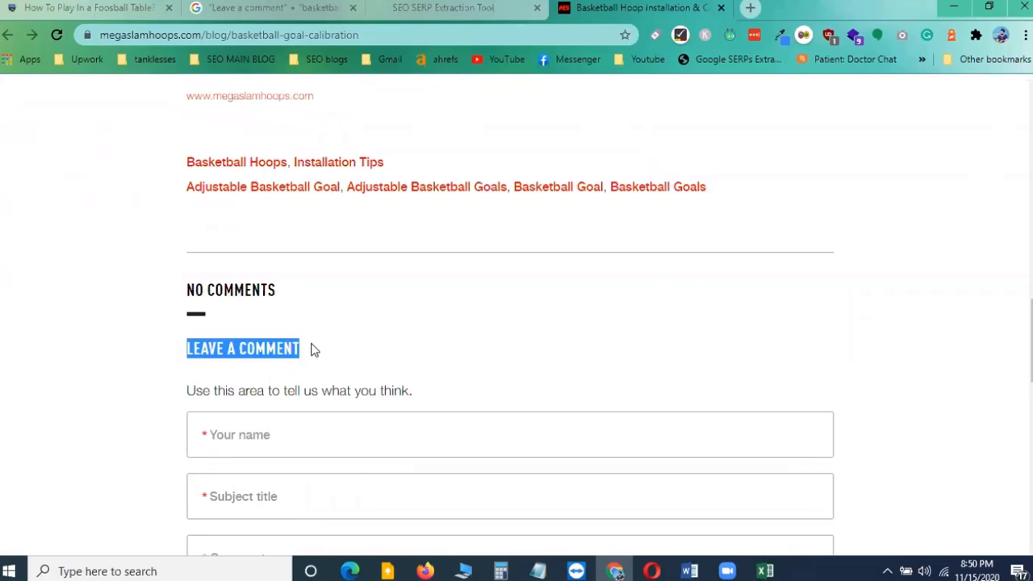
# Scroll around the article's comment form and examine its name, subject and comment fields
pyautogui.scroll(-1, 343, 321)
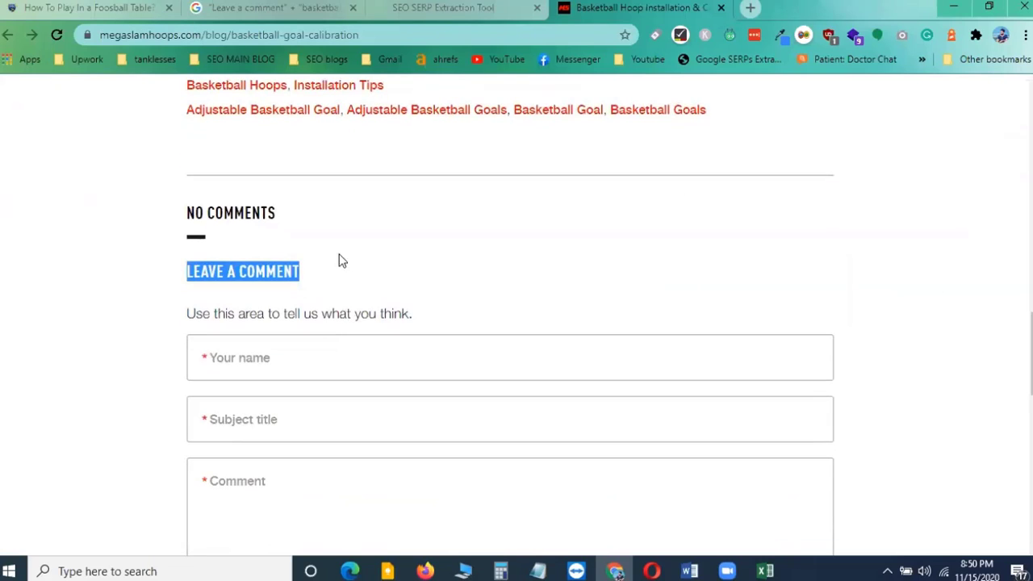
pyautogui.scroll(9, 457, 208)
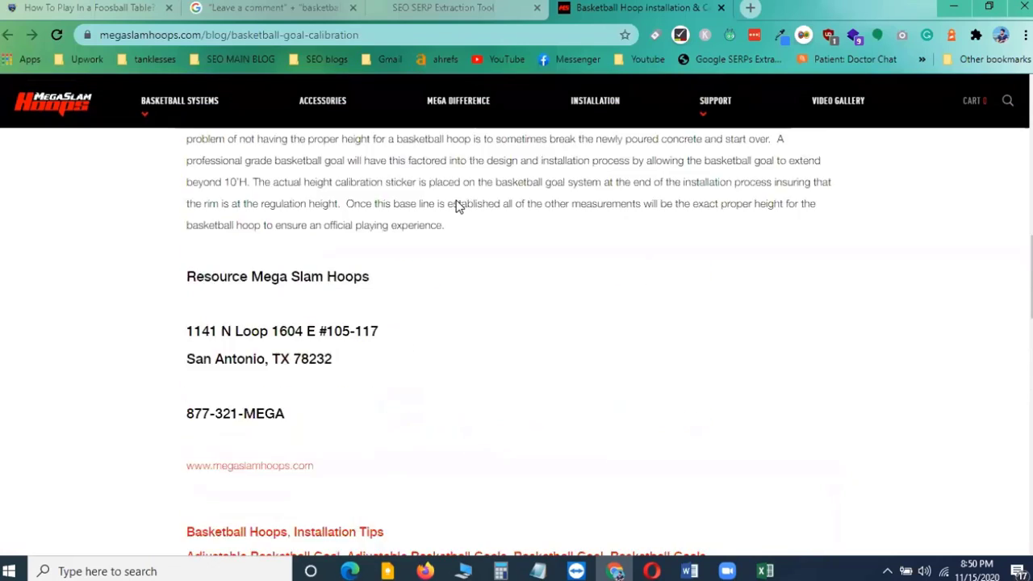
pyautogui.scroll(-6, 456, 214)
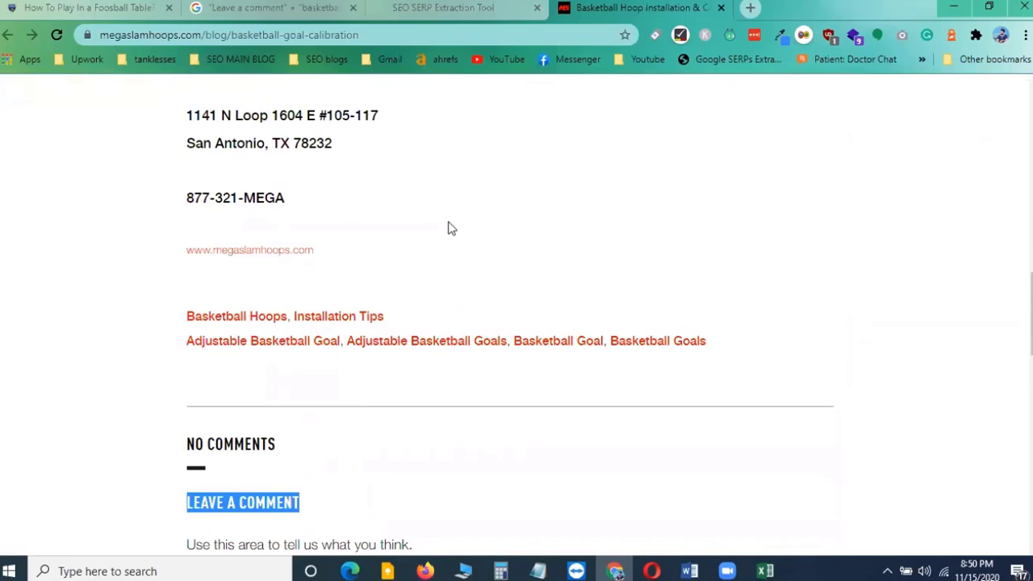
pyautogui.scroll(4, 501, 270)
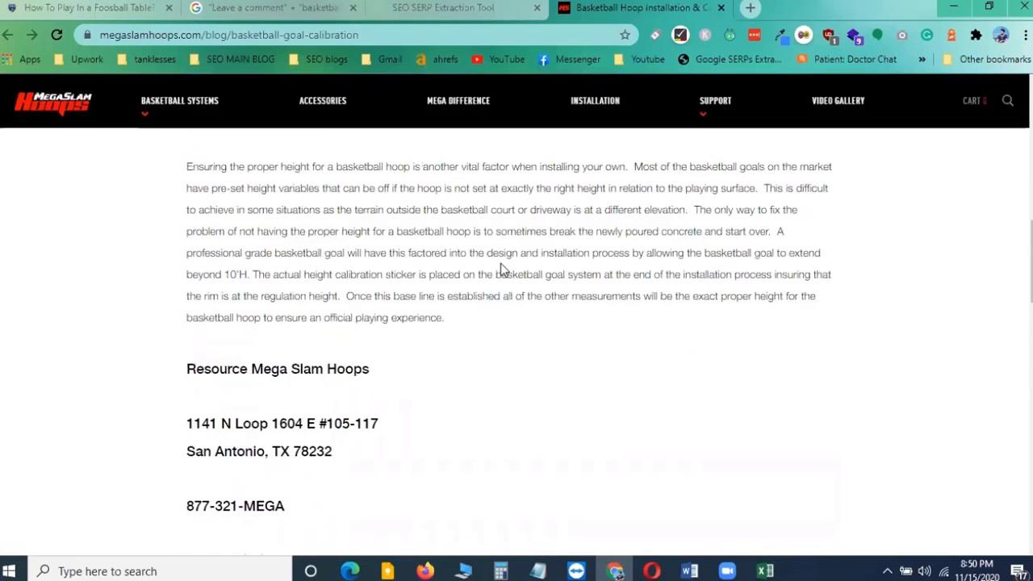
pyautogui.scroll(3, 500, 271)
pyautogui.scroll(-9, 516, 312)
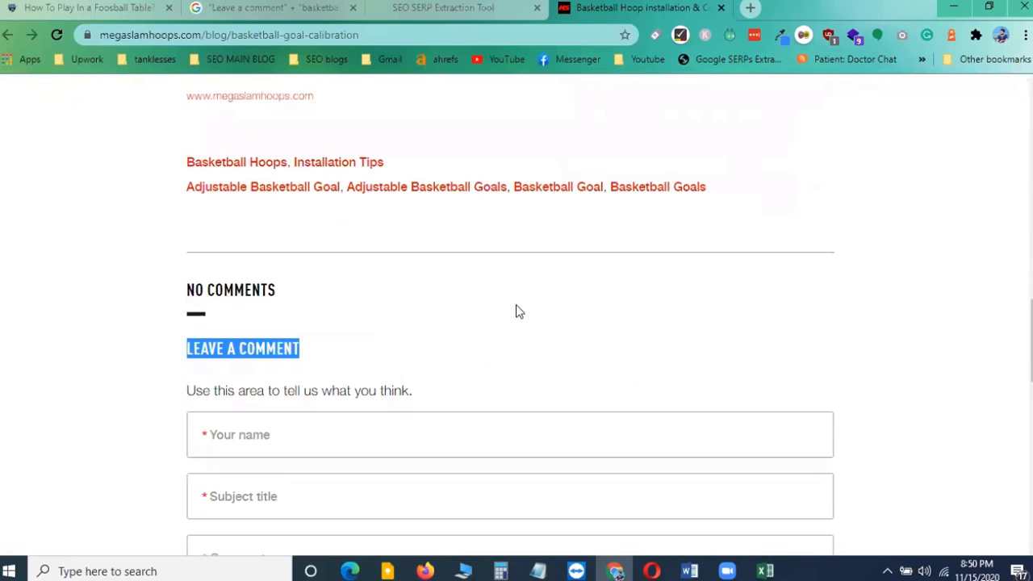
pyautogui.scroll(-3, 412, 347)
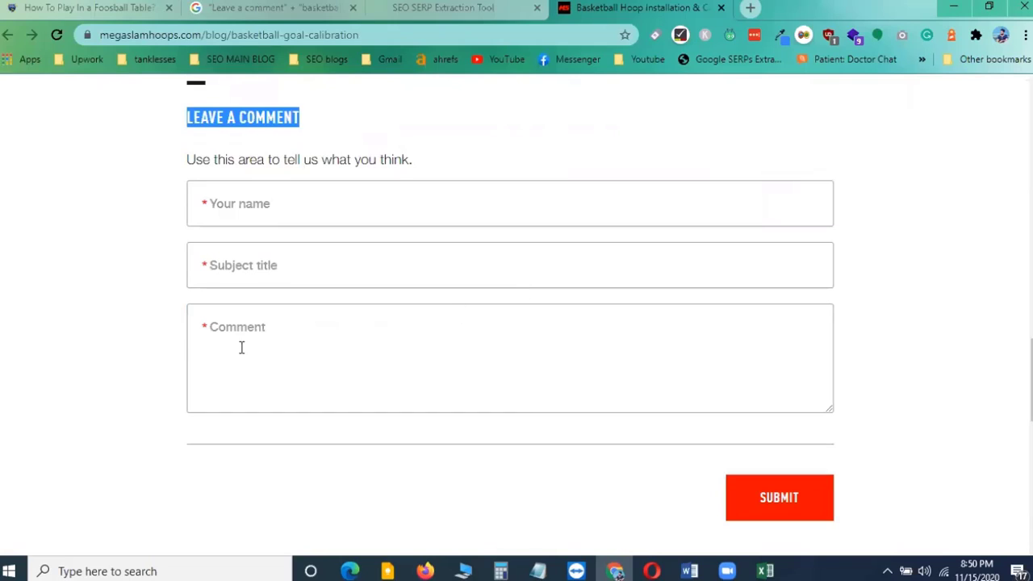
pyautogui.moveTo(225, 329); pyautogui.dragTo(348, 334)
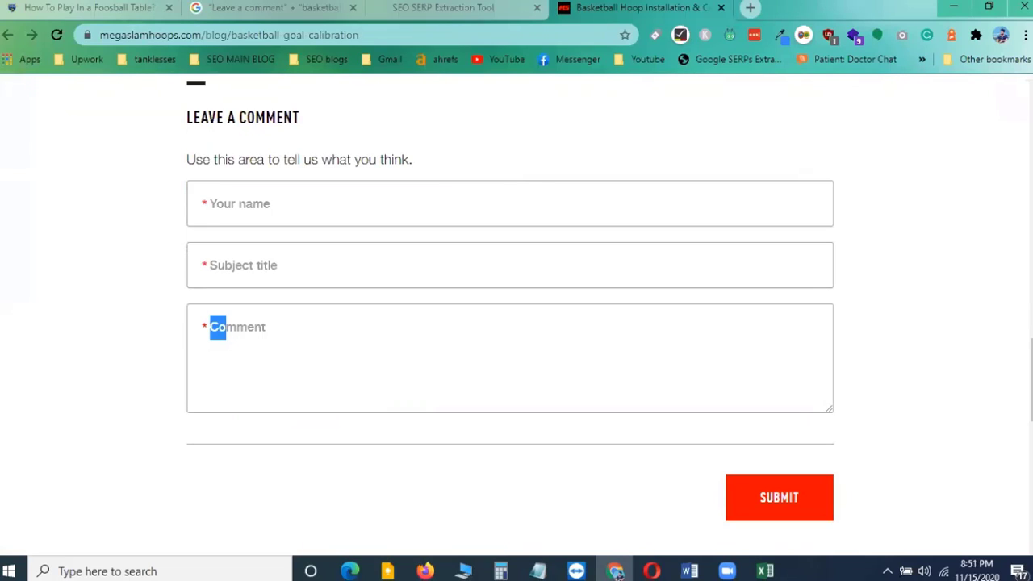
pyautogui.click(268, 351)
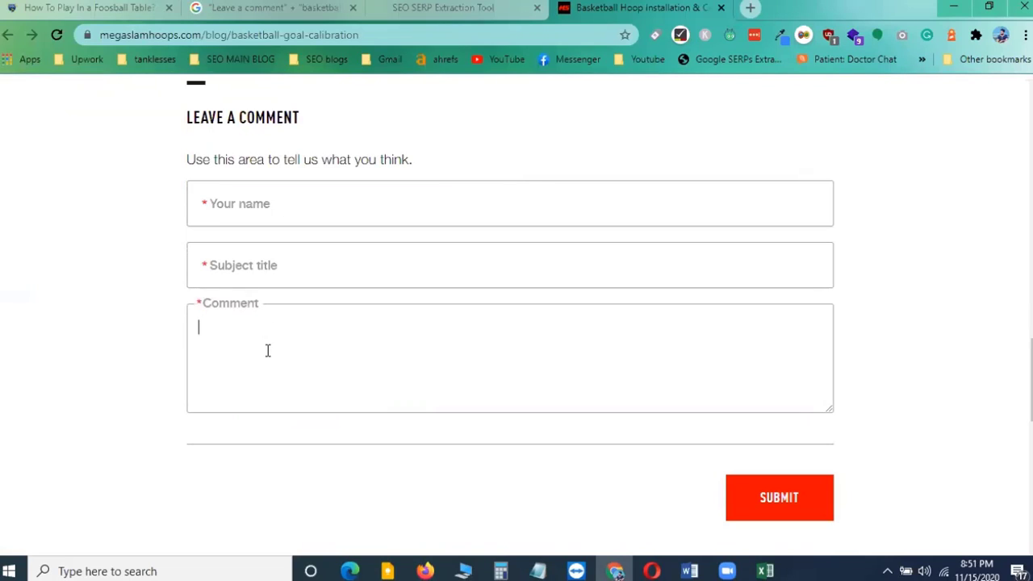
pyautogui.click(97, 339)
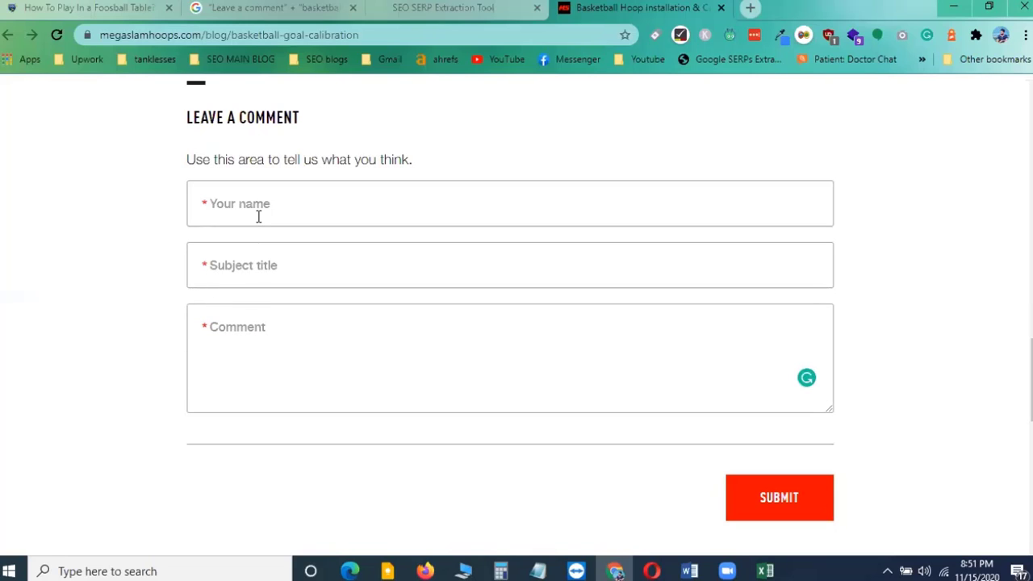
pyautogui.scroll(1, 293, 307)
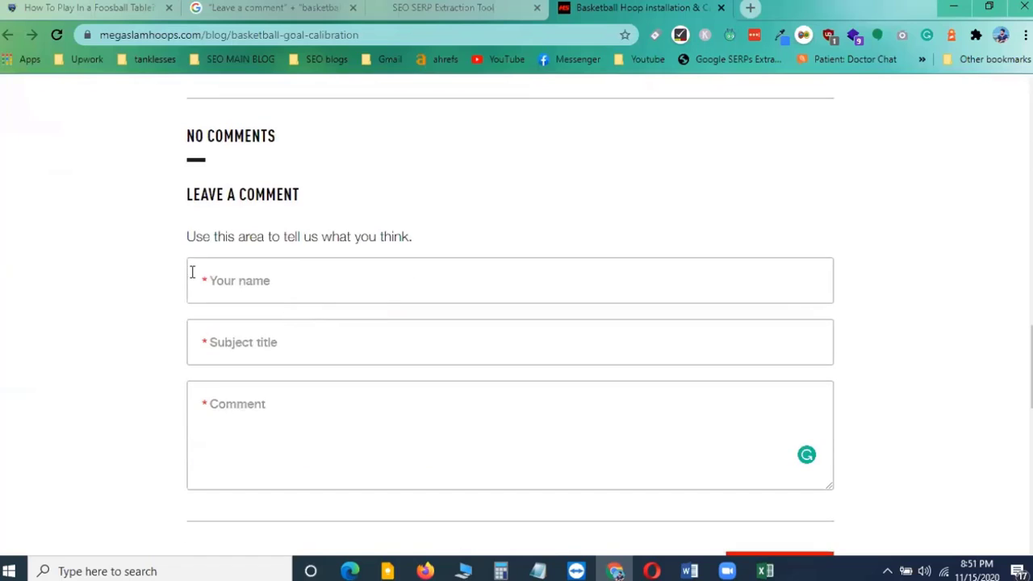
# Focus the comment form's name, subject title and comment fields one after another to inspect them
pyautogui.moveTo(241, 283); pyautogui.dragTo(347, 284)
pyautogui.click(245, 283)
pyautogui.click(260, 347)
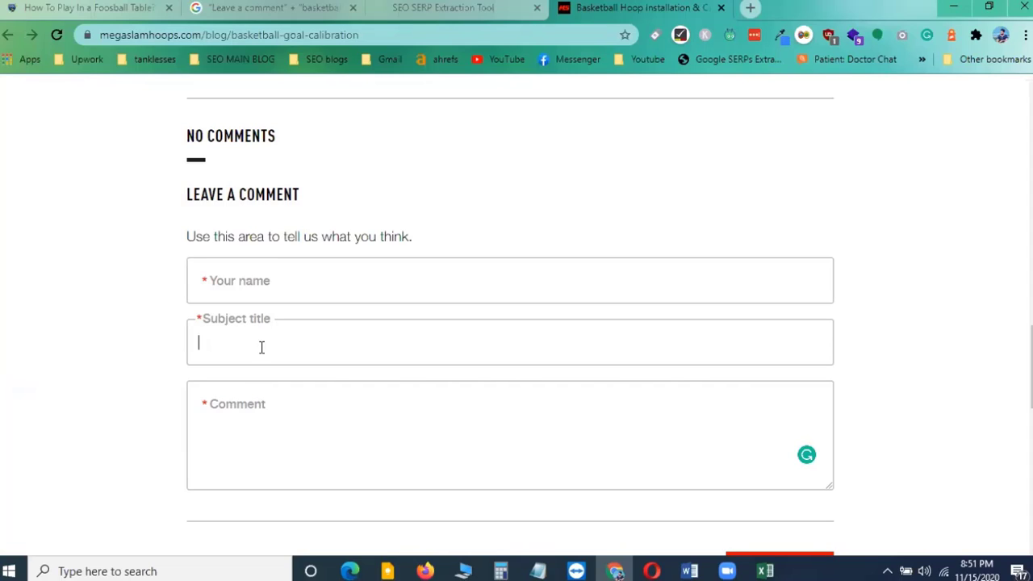
pyautogui.click(226, 415)
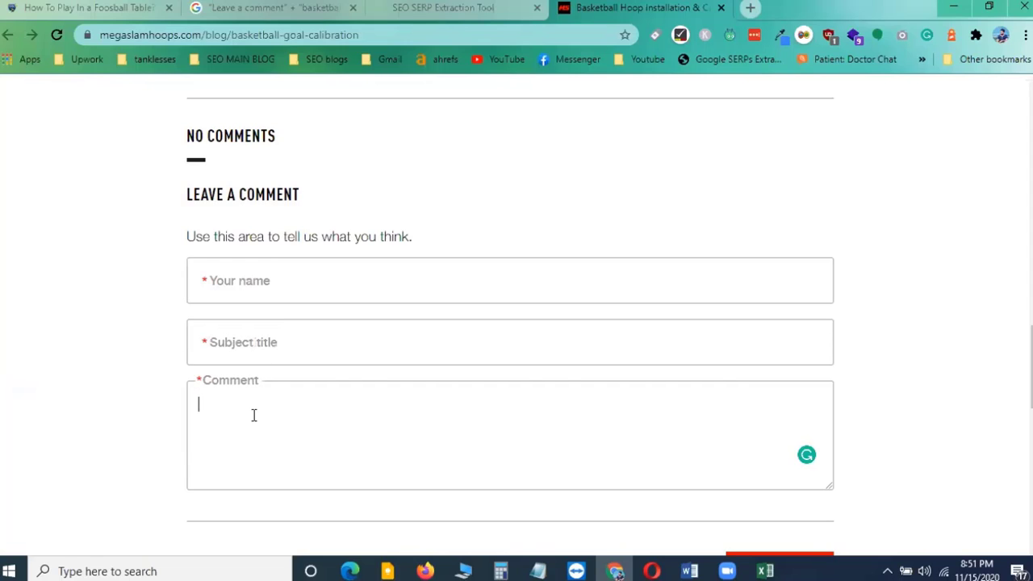
pyautogui.click(88, 345)
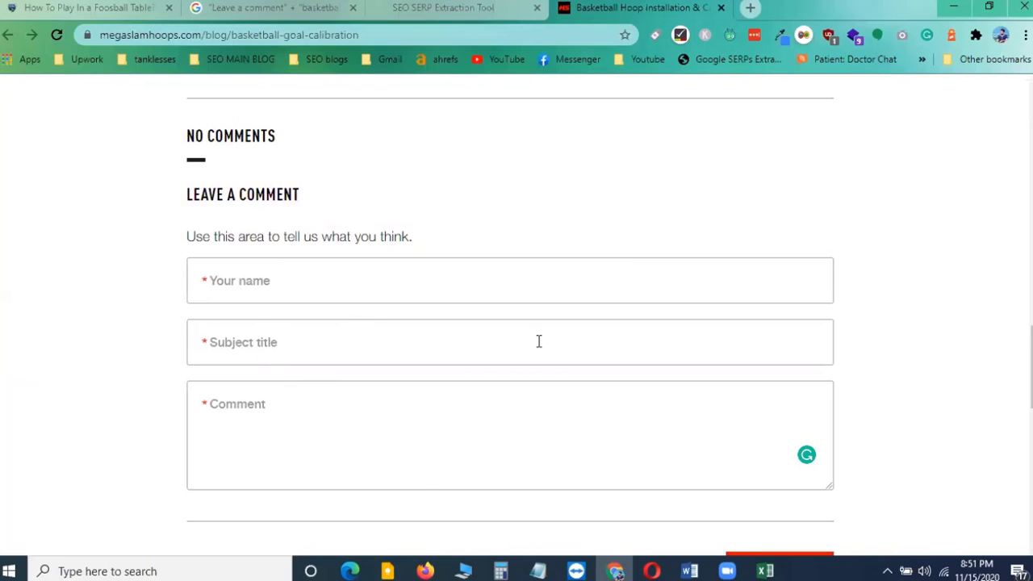
pyautogui.scroll(-3, 538, 342)
pyautogui.scroll(3, 536, 346)
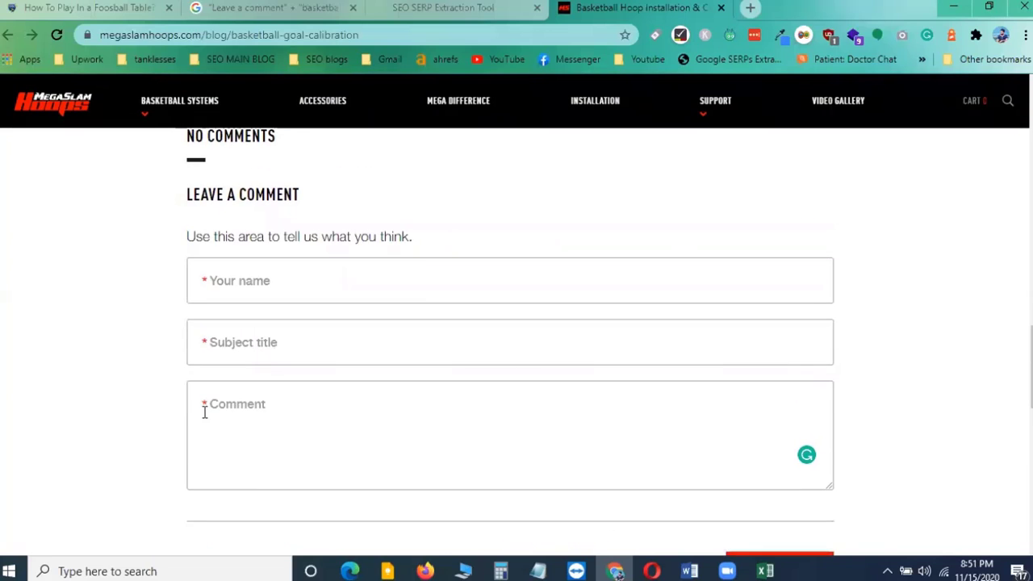
pyautogui.click(231, 412)
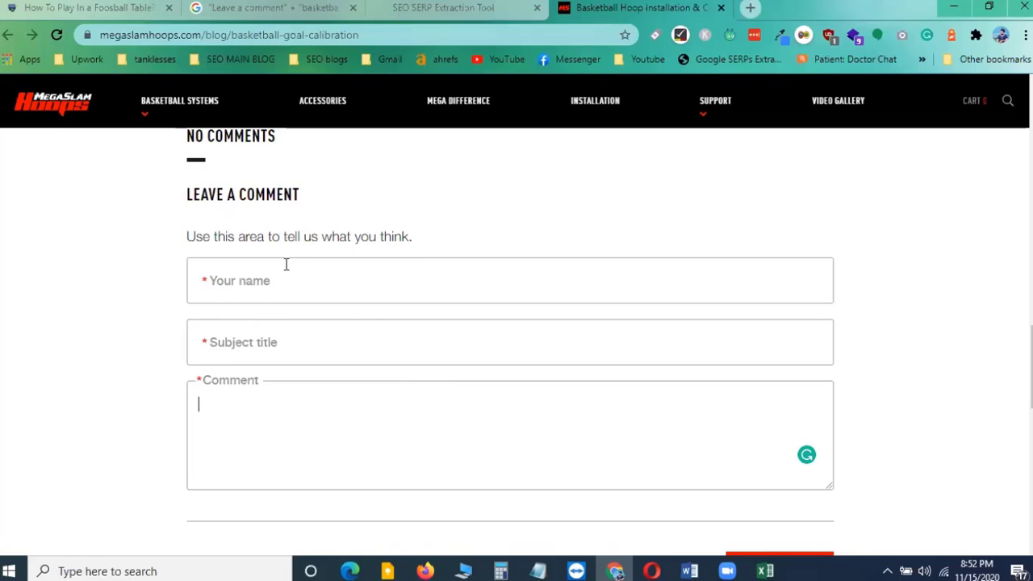
pyautogui.click(234, 281)
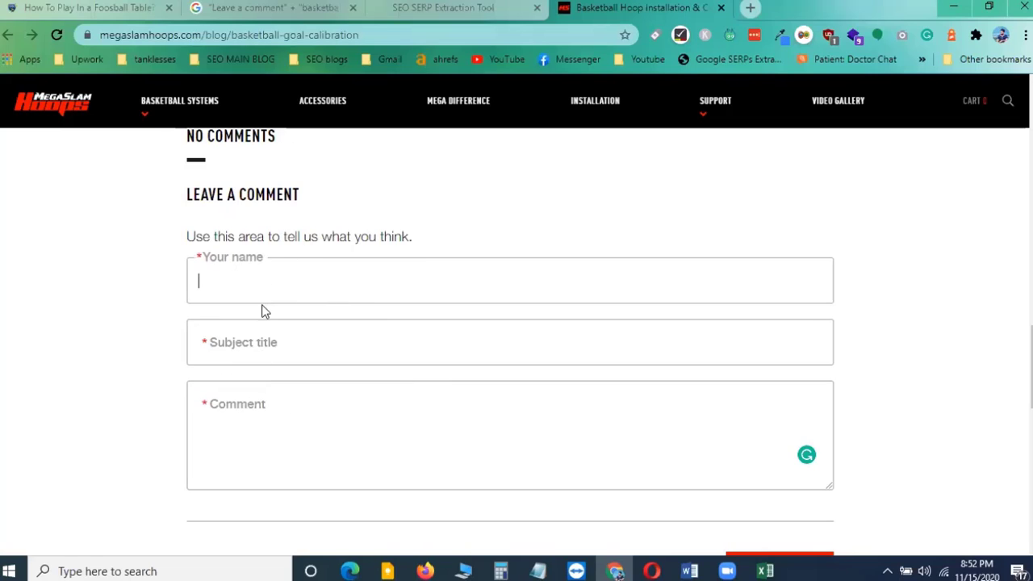
pyautogui.click(247, 343)
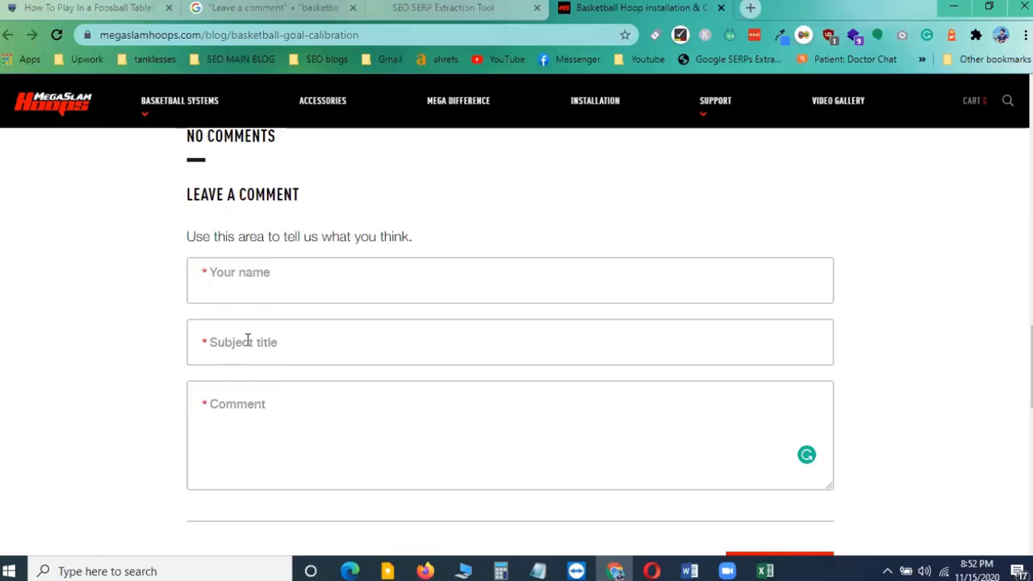
pyautogui.click(266, 419)
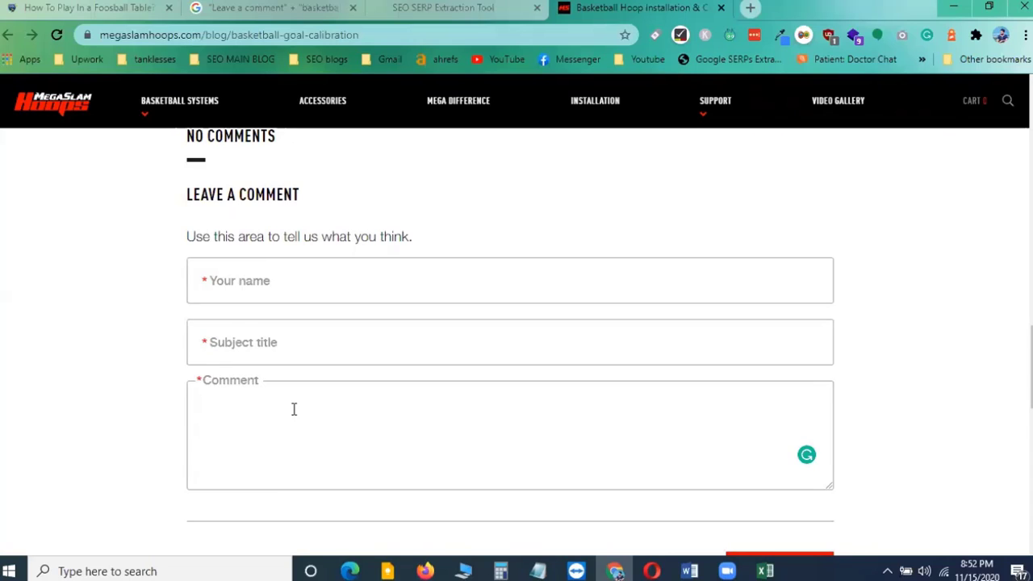
pyautogui.scroll(1, 293, 409)
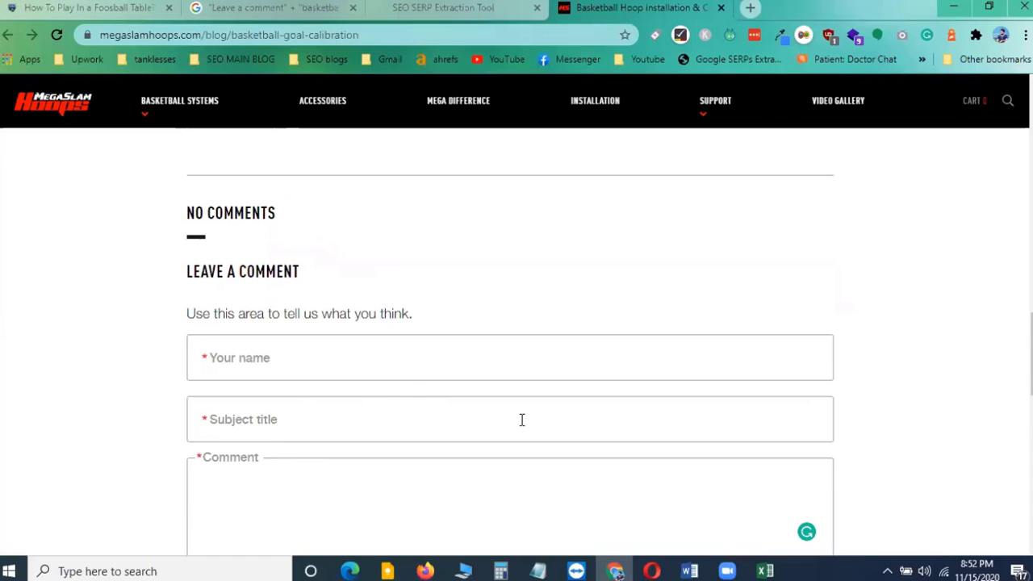
# Switch to the spreadsheet, select the first blog URL and its Comments cell, and return to the article
pyautogui.click(774, 570)
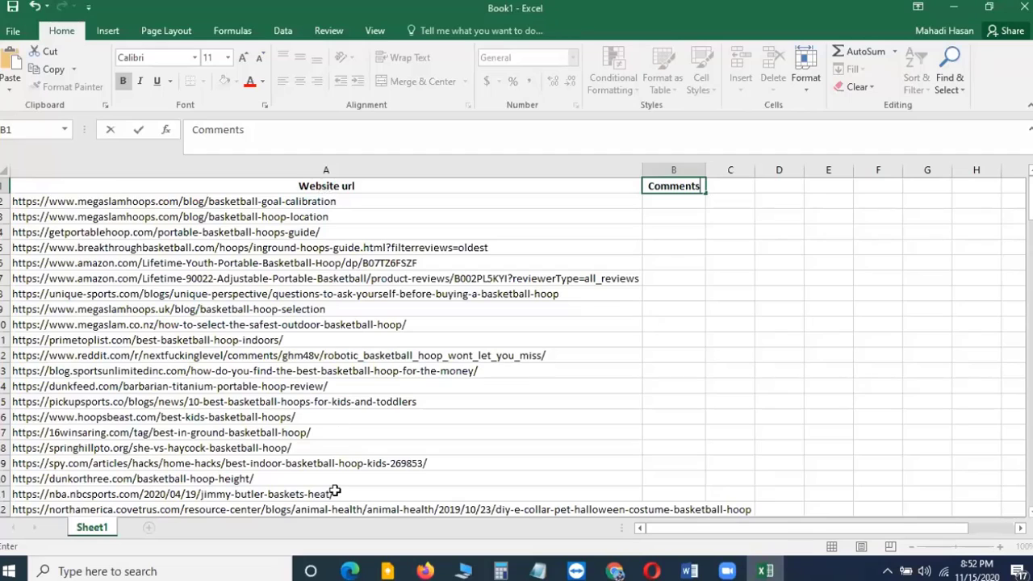
pyautogui.click(203, 203)
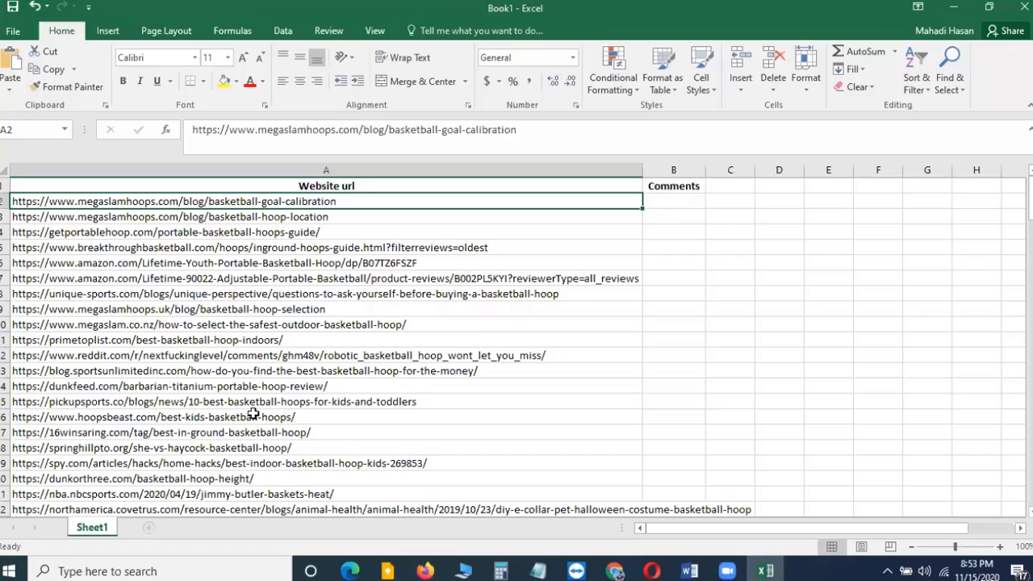
pyautogui.click(669, 202)
pyautogui.hotkey('alt', 'Tab')
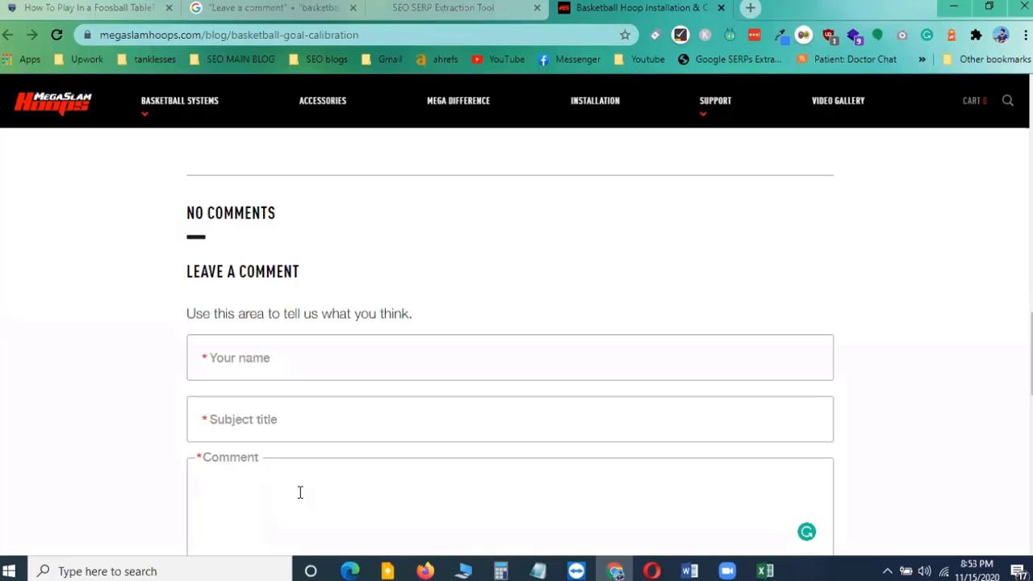
# Scroll back through the article body, highlighting its opening sentence, and return to the comment form
pyautogui.scroll(1, 334, 425)
pyautogui.scroll(20, 334, 425)
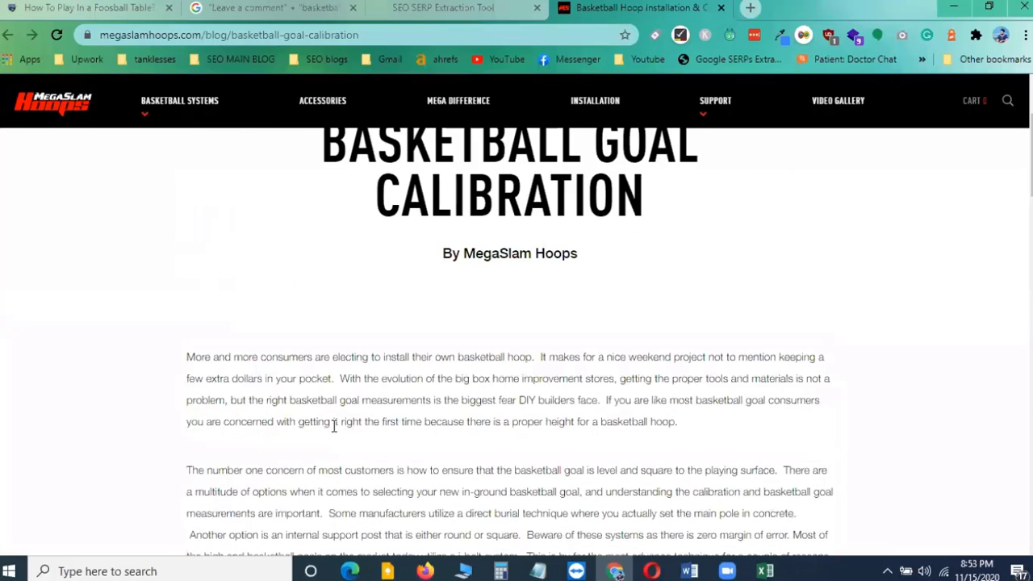
pyautogui.scroll(-20, 334, 432)
pyautogui.scroll(15, 376, 431)
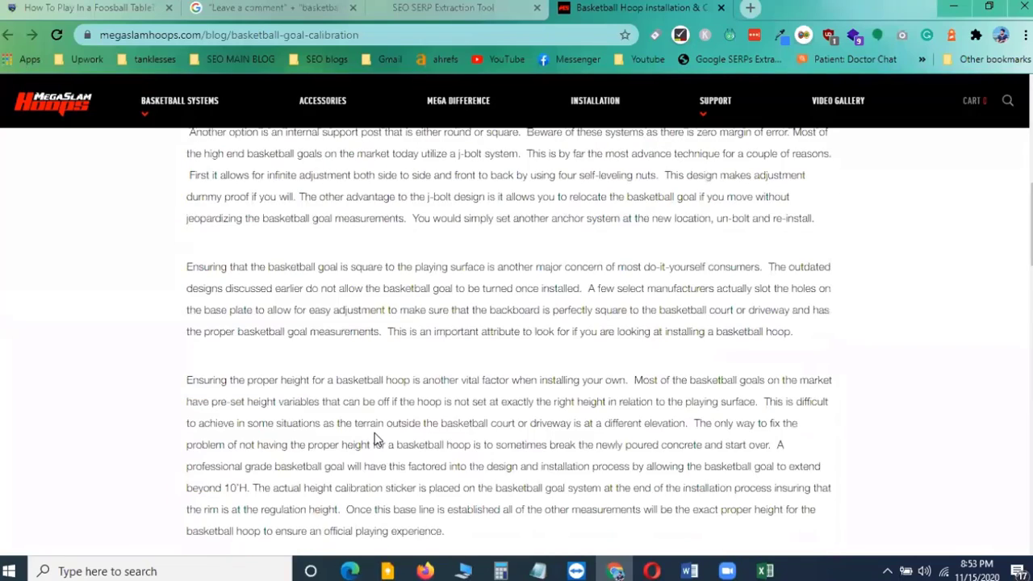
pyautogui.scroll(2, 361, 311)
pyautogui.moveTo(184, 277); pyautogui.dragTo(396, 392)
pyautogui.scroll(-5, 355, 323)
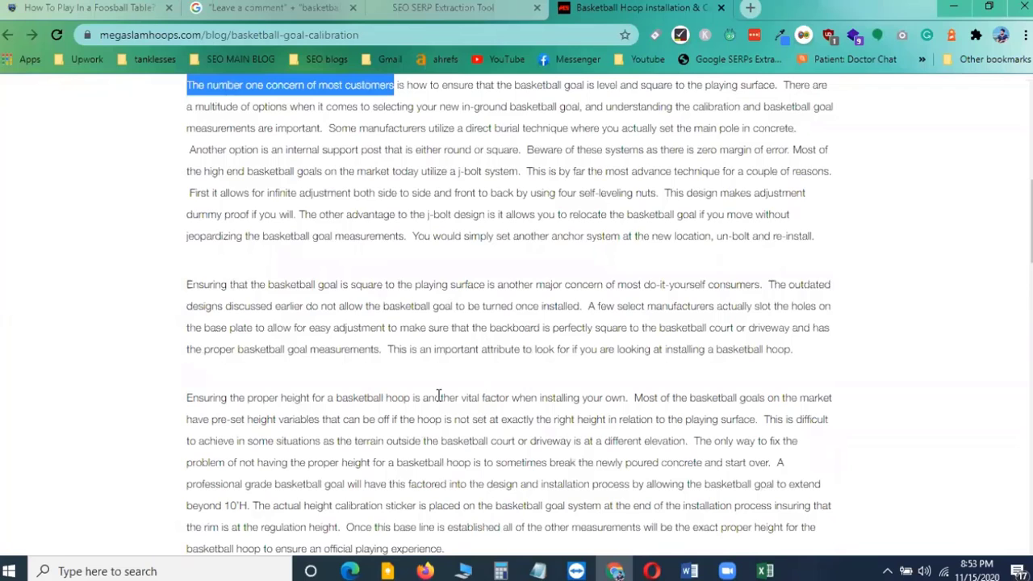
pyautogui.scroll(-6, 438, 394)
pyautogui.scroll(-6, 438, 395)
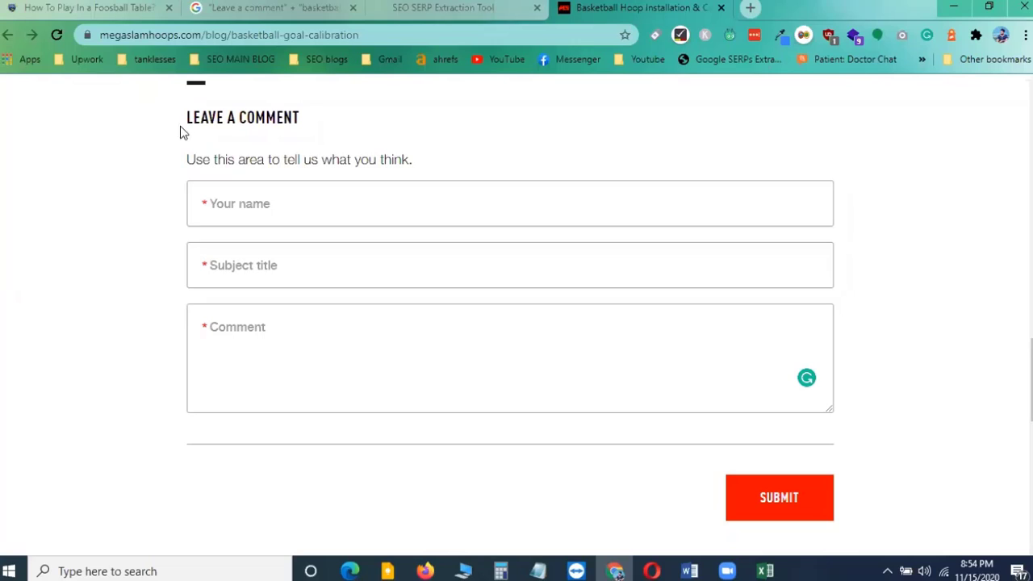
# Highlight the 'Leave a comment' and 'No comments' headings and focus the comment box
pyautogui.moveTo(187, 118); pyautogui.dragTo(337, 120)
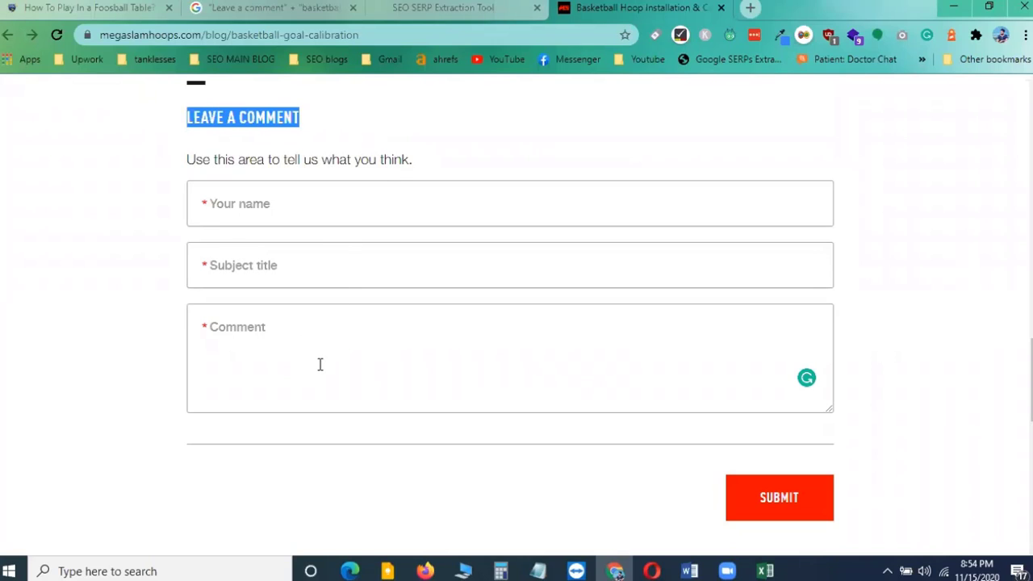
pyautogui.click(244, 326)
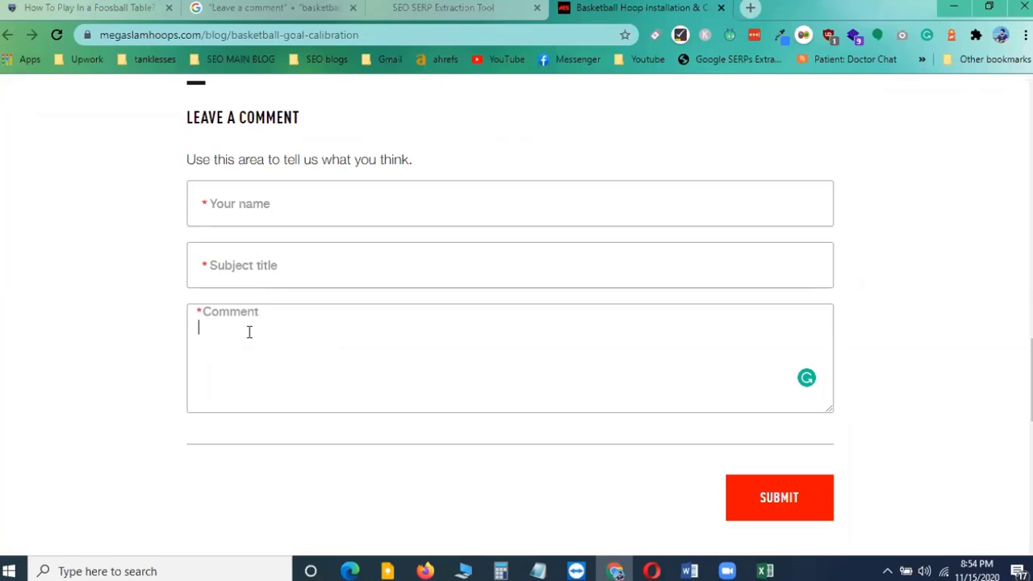
pyautogui.scroll(3, 320, 350)
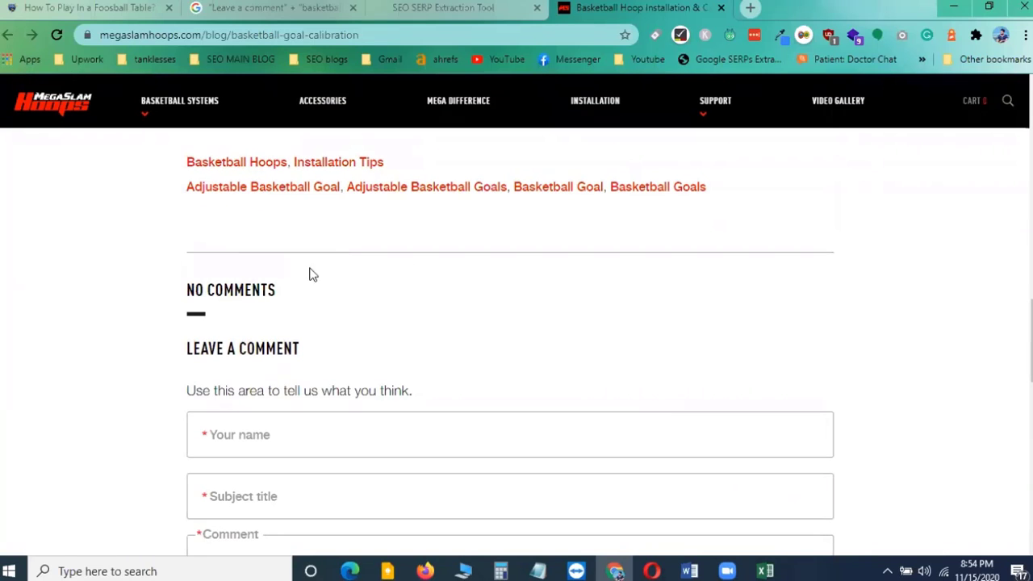
pyautogui.moveTo(185, 294); pyautogui.dragTo(297, 292)
pyautogui.click(282, 291)
pyautogui.scroll(-2, 299, 370)
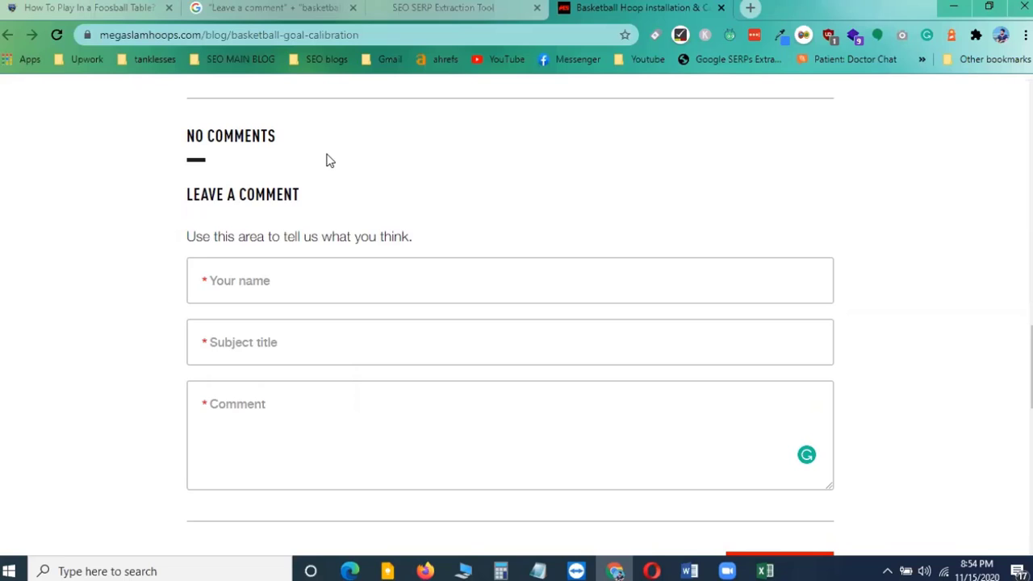
pyautogui.click(246, 409)
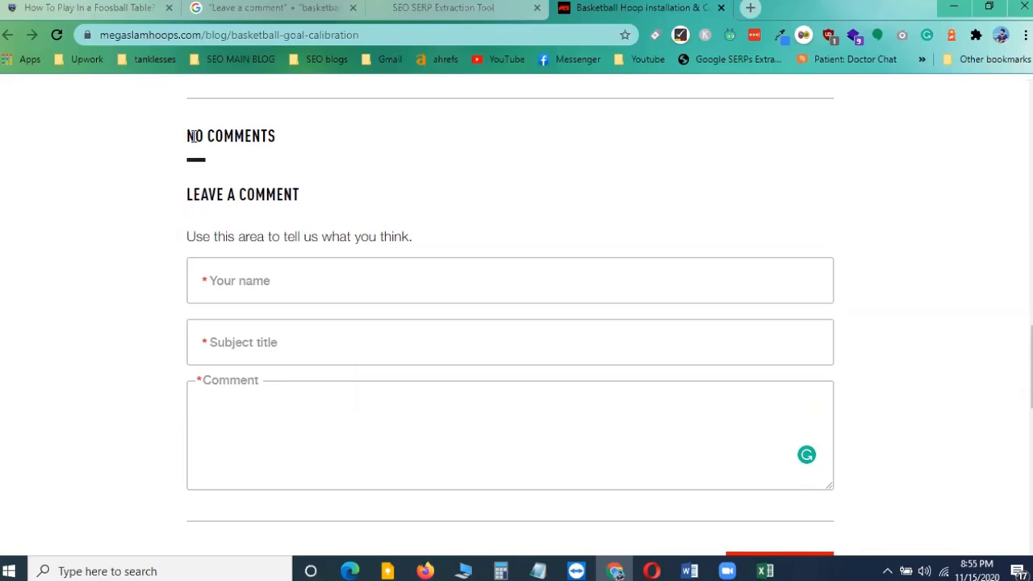
pyautogui.moveTo(193, 136); pyautogui.dragTo(299, 138)
pyautogui.click(331, 131)
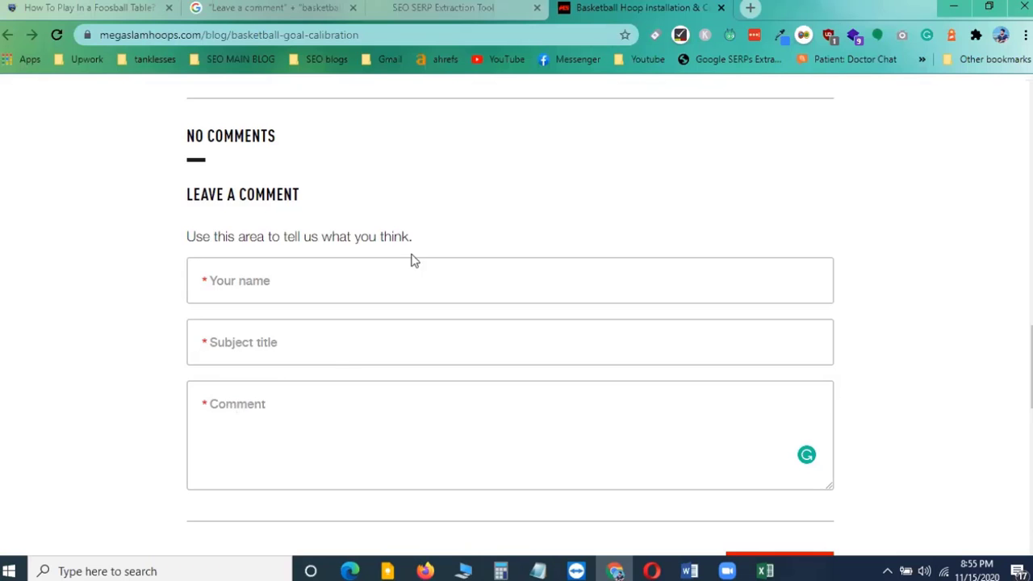
# Switch to the spreadsheet and enter the header 'Anchor' in C1
pyautogui.hotkey('alt', 'Tab')
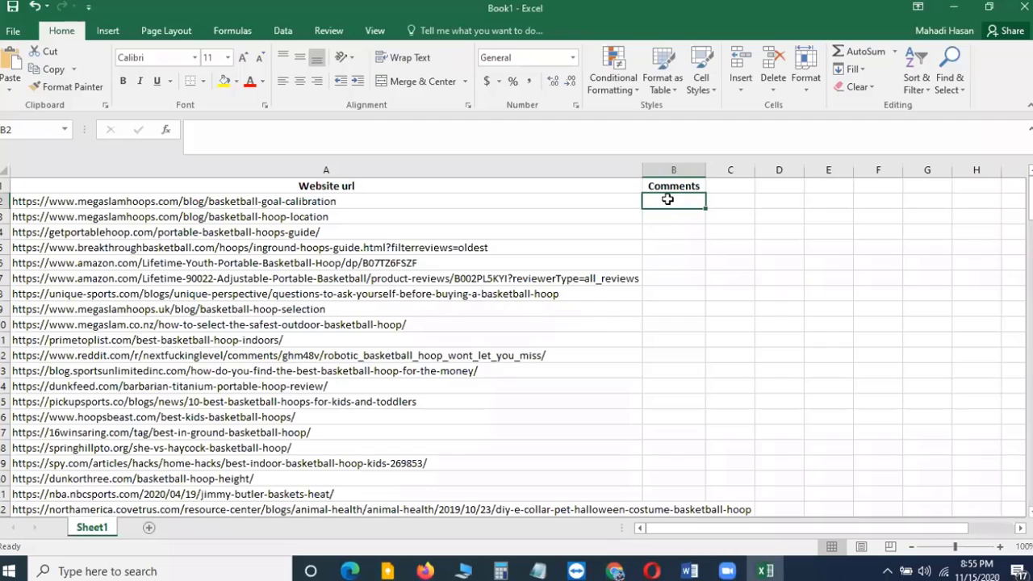
pyautogui.hotkey('alt', 'Tab')
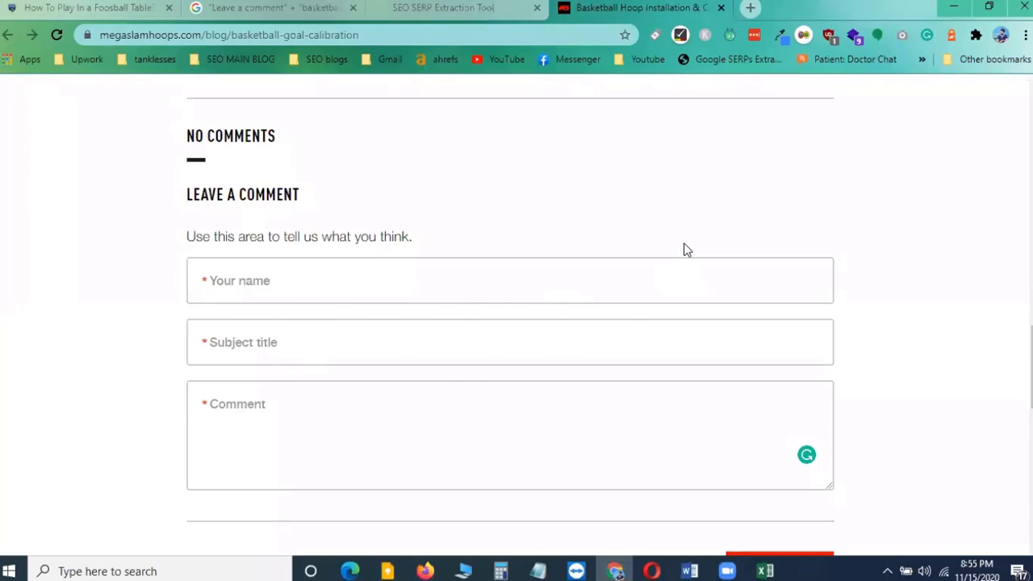
pyautogui.hotkey('alt', 'Tab')
pyautogui.click(724, 190)
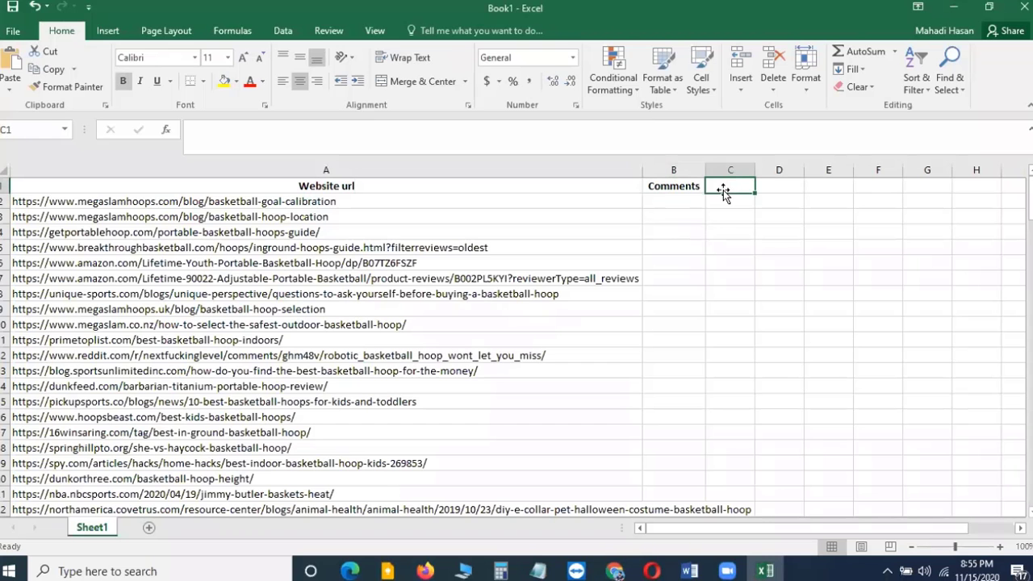
pyautogui.write('Anchor')
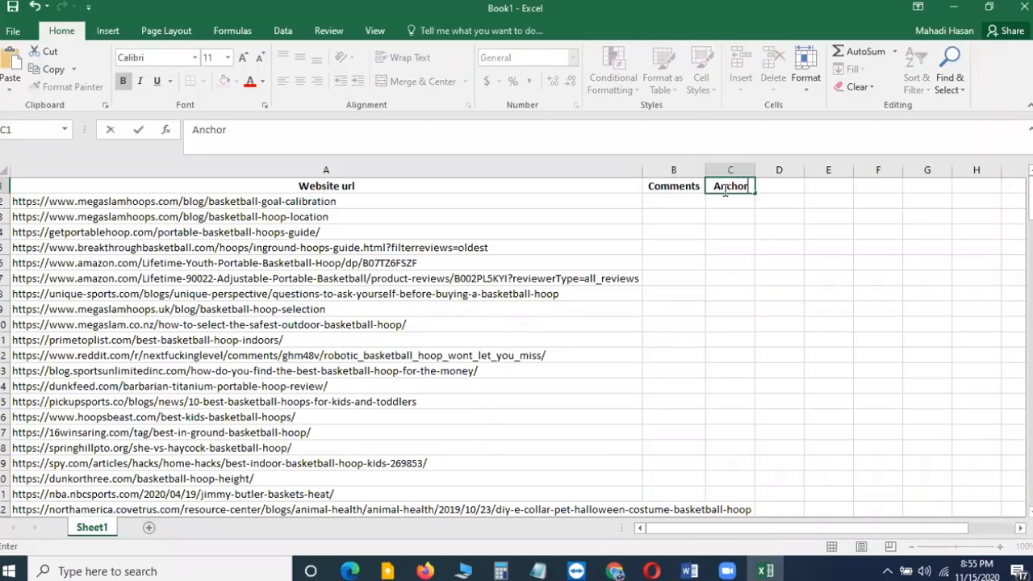
pyautogui.press('Return')
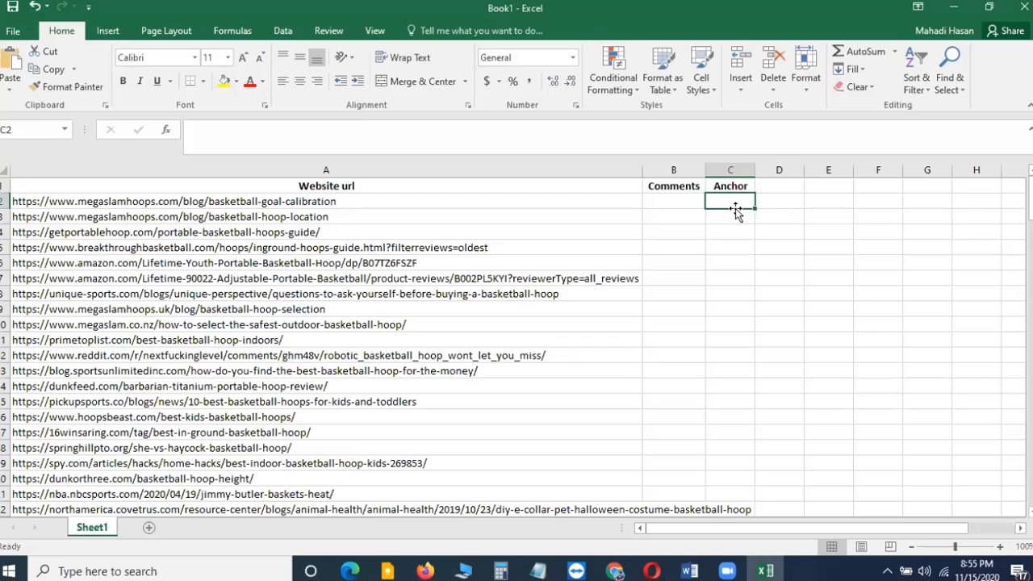
# Widen the Comments and Anchor columns
pyautogui.moveTo(755, 170); pyautogui.dragTo(771, 168)
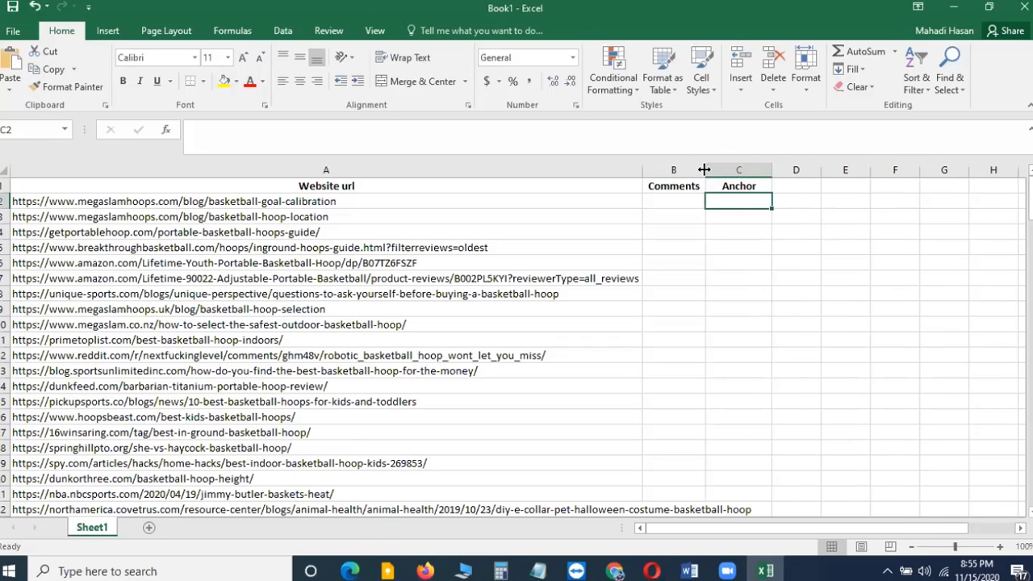
pyautogui.moveTo(704, 169); pyautogui.dragTo(713, 167)
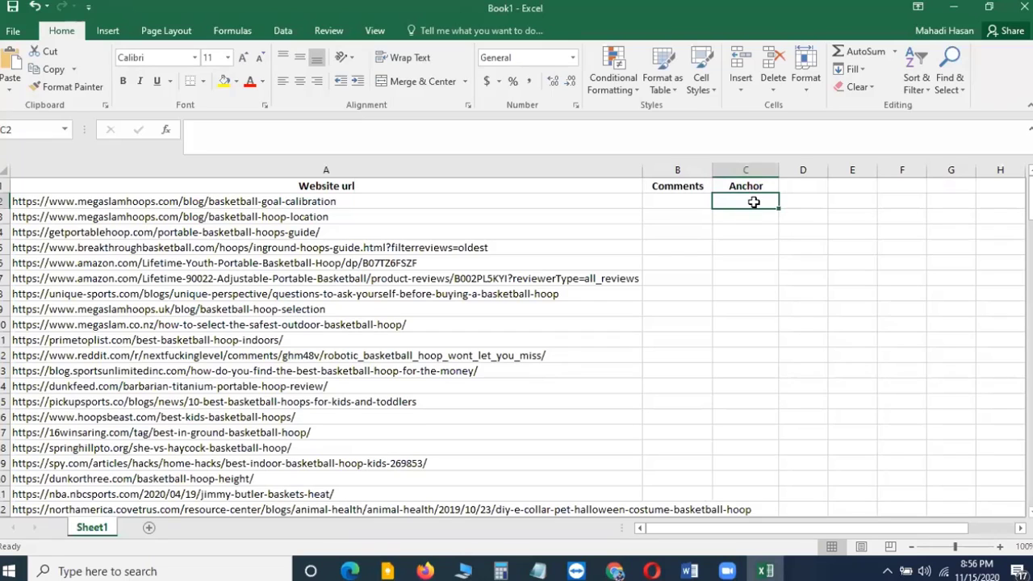
pyautogui.moveTo(746, 203); pyautogui.dragTo(728, 369)
pyautogui.moveTo(727, 439); pyautogui.dragTo(727, 448)
pyautogui.moveTo(709, 159); pyautogui.dragTo(740, 160)
pyautogui.click(699, 213)
pyautogui.moveTo(791, 203); pyautogui.dragTo(787, 371)
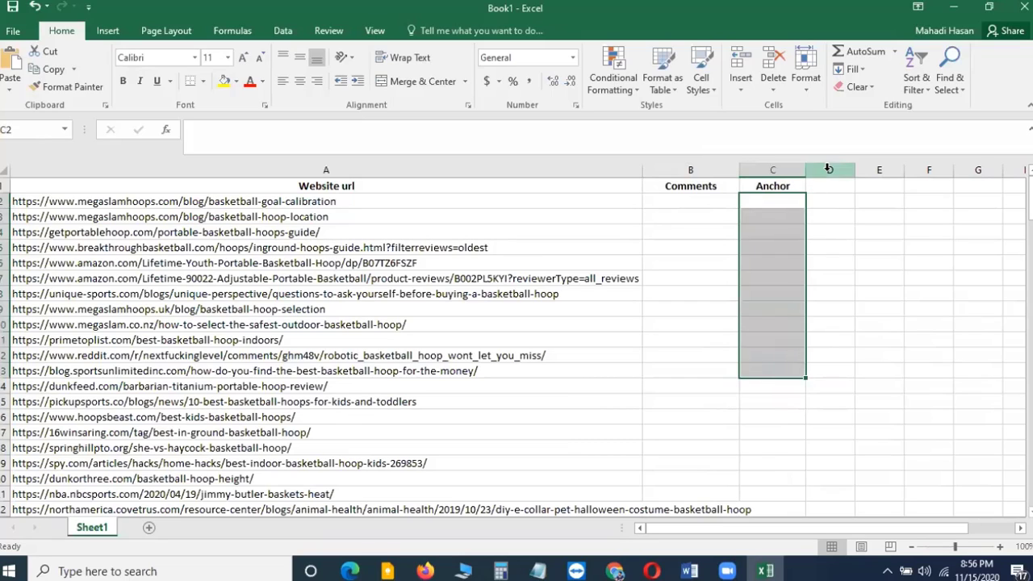
# Enter the header 'Status' in D1 and return to the article's comment box
pyautogui.click(832, 187)
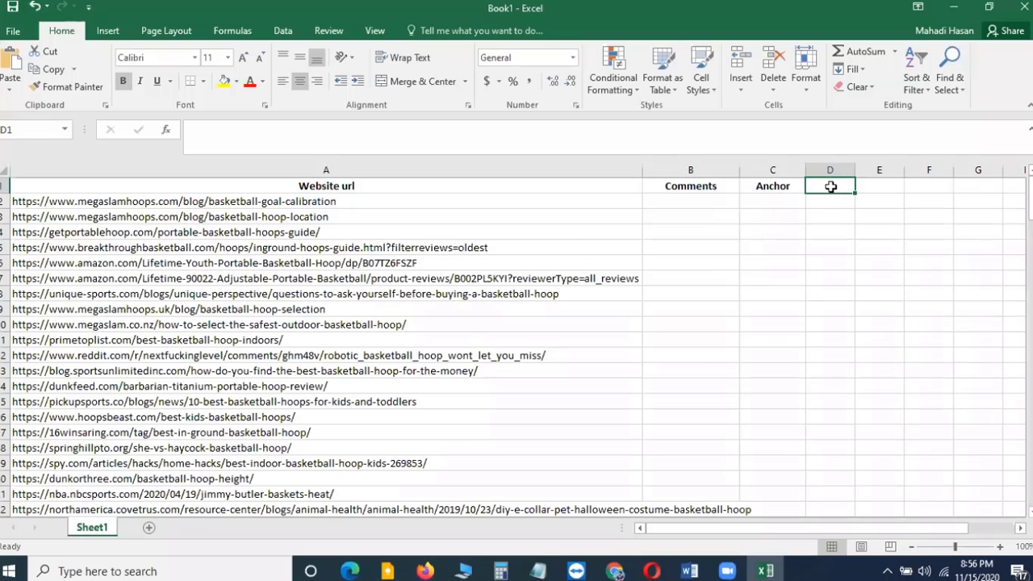
pyautogui.write('Status')
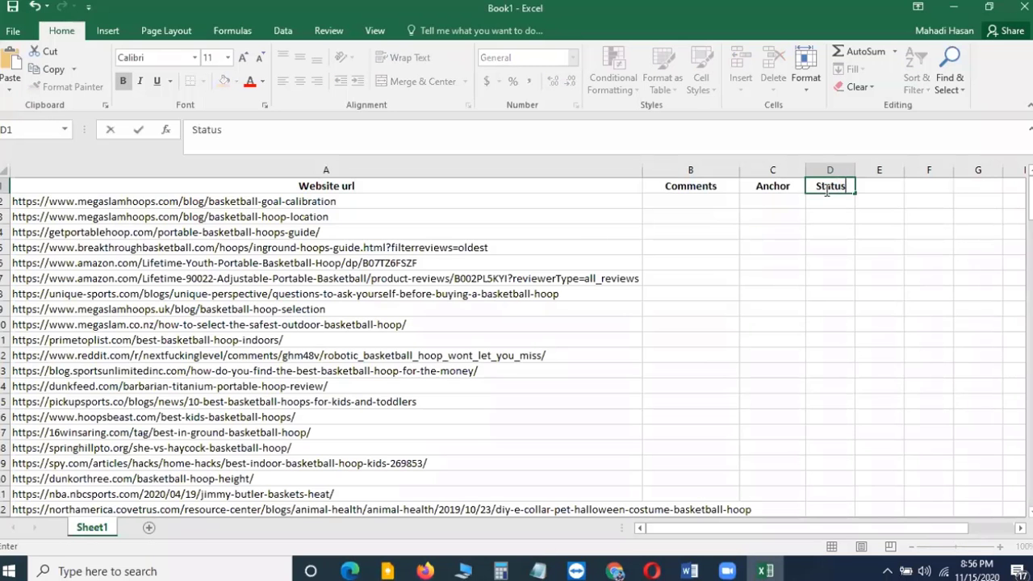
pyautogui.press('Return')
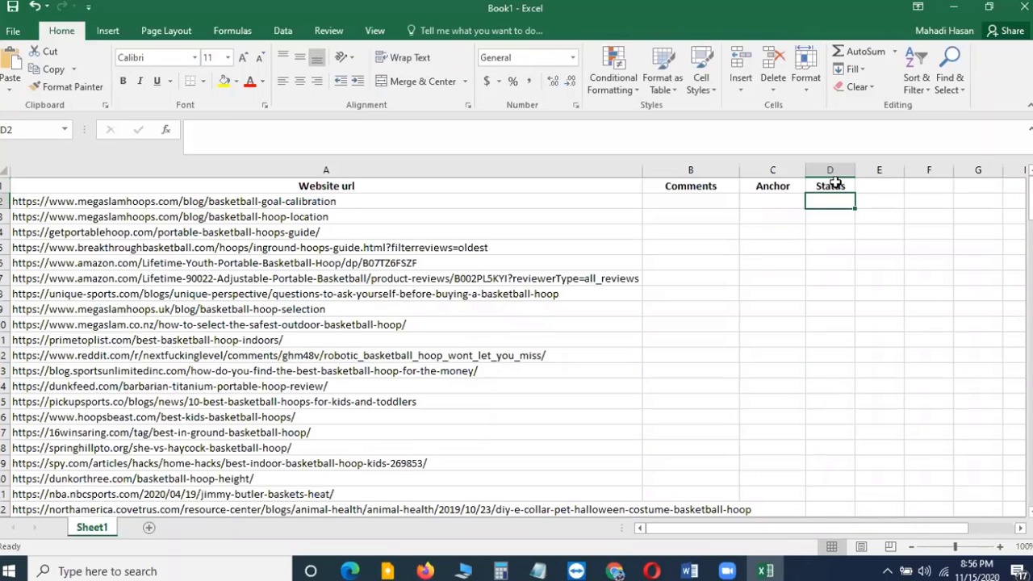
pyautogui.click(827, 189)
pyautogui.hotkey('alt', 'Tab')
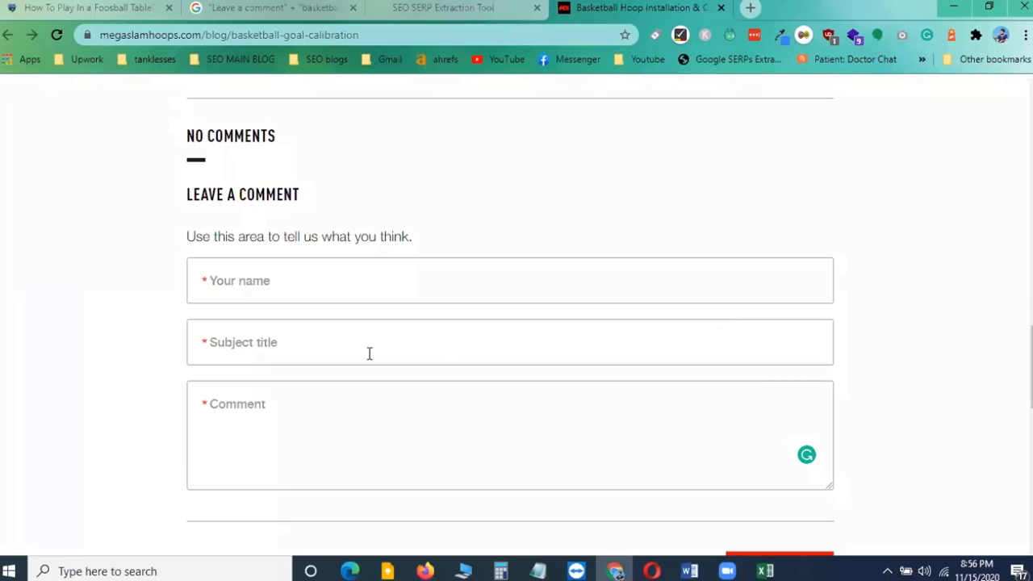
pyautogui.click(229, 404)
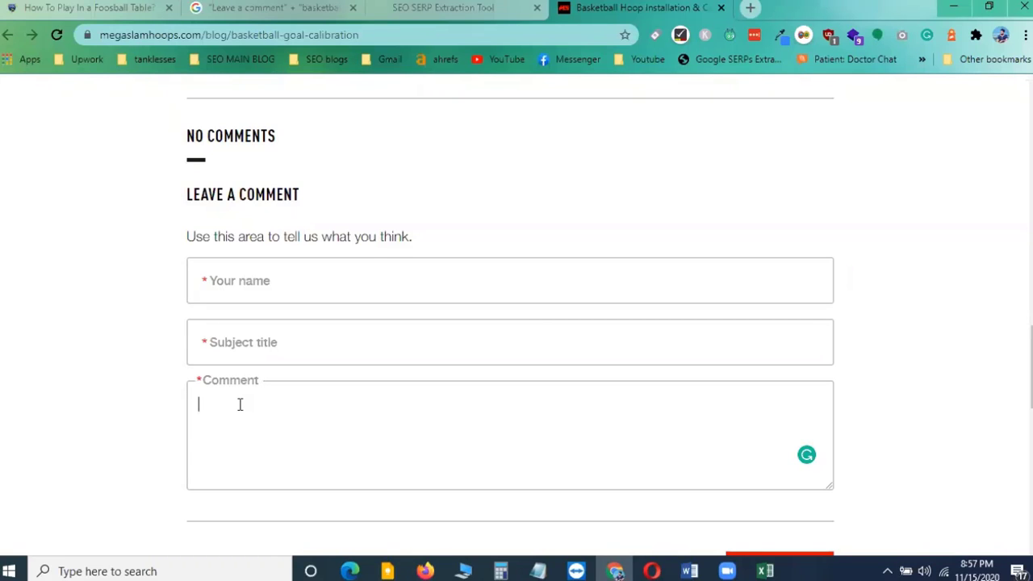
# Switch to the spreadsheet and widen the Status column
pyautogui.hotkey('alt', 'Tab')
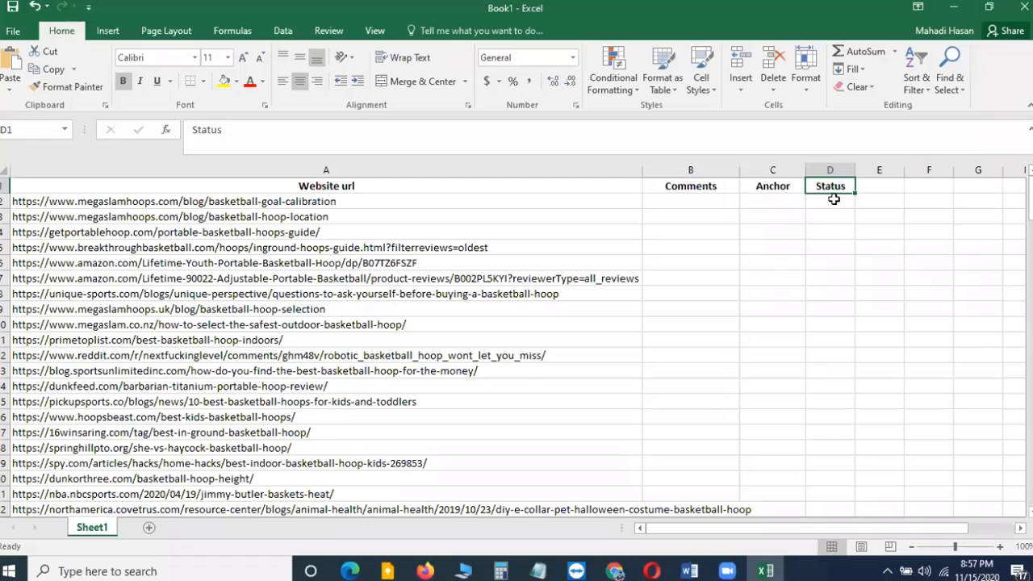
pyautogui.moveTo(831, 202); pyautogui.dragTo(831, 355)
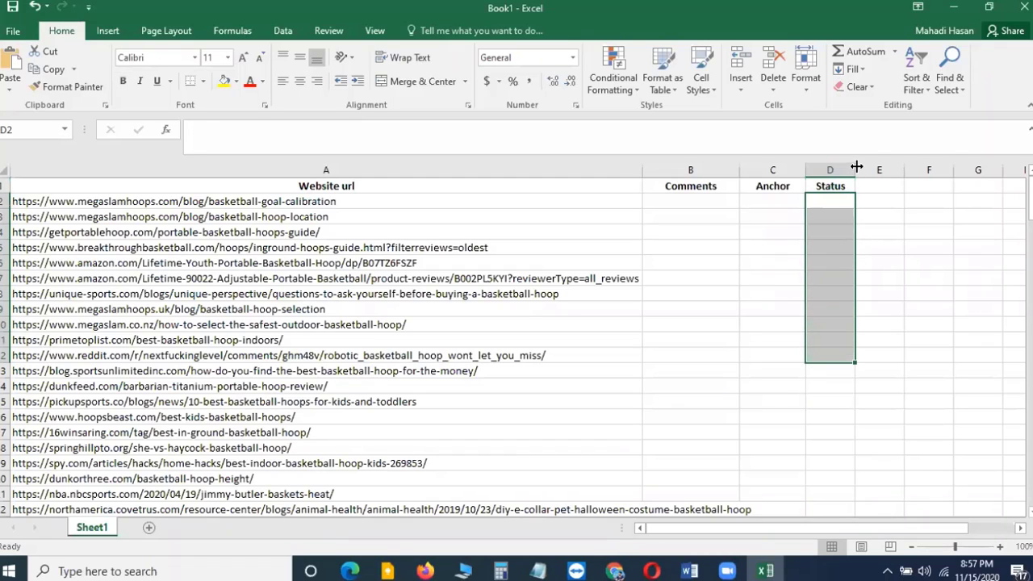
pyautogui.moveTo(857, 166); pyautogui.dragTo(877, 167)
# Enter the header 'Comment url' in E1 and autofit column E to its contents
pyautogui.click(890, 187)
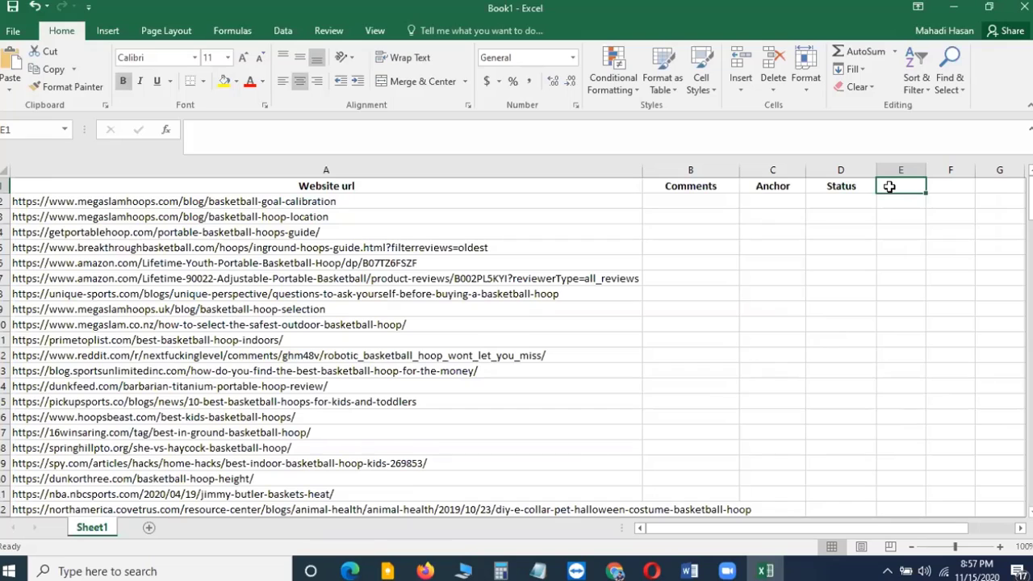
pyautogui.write('Comment')
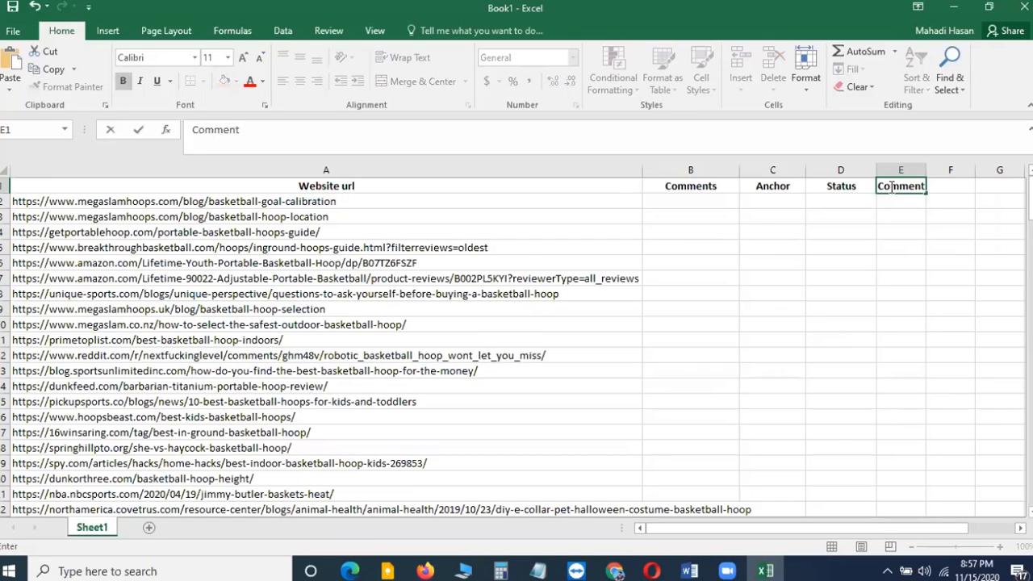
pyautogui.write(' url')
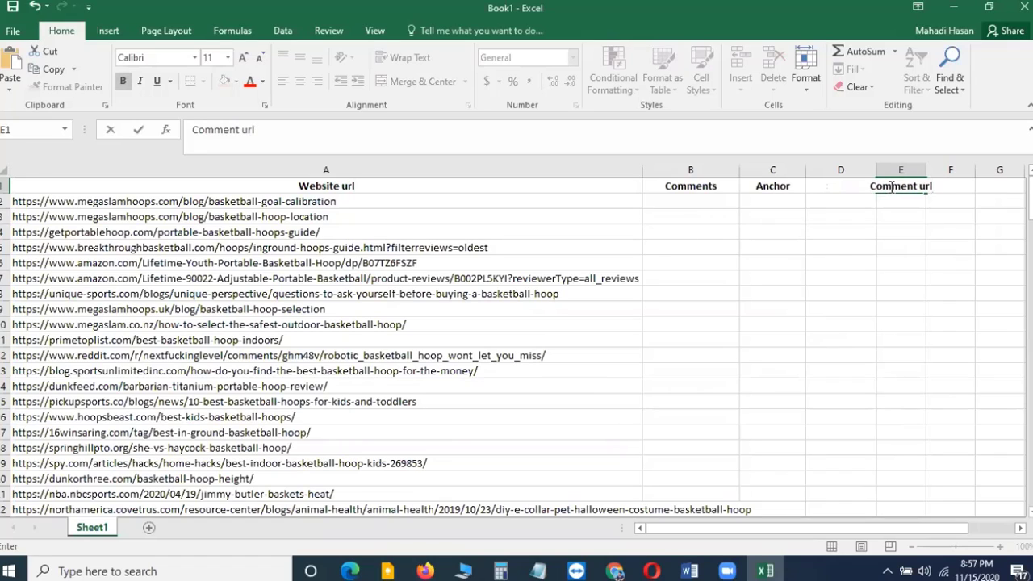
pyautogui.press('Return')
pyautogui.click(920, 283)
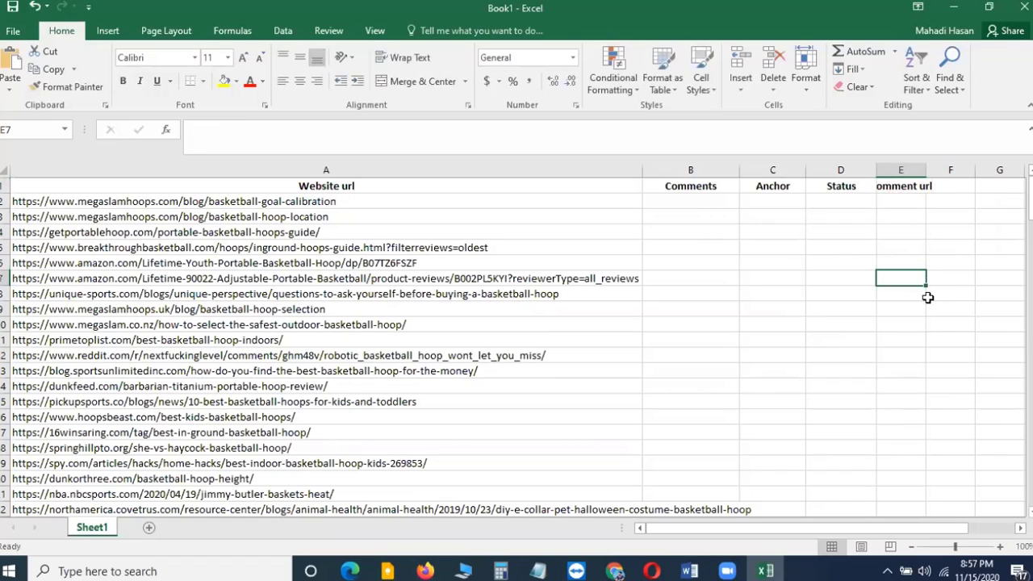
pyautogui.doubleClick(925, 173)
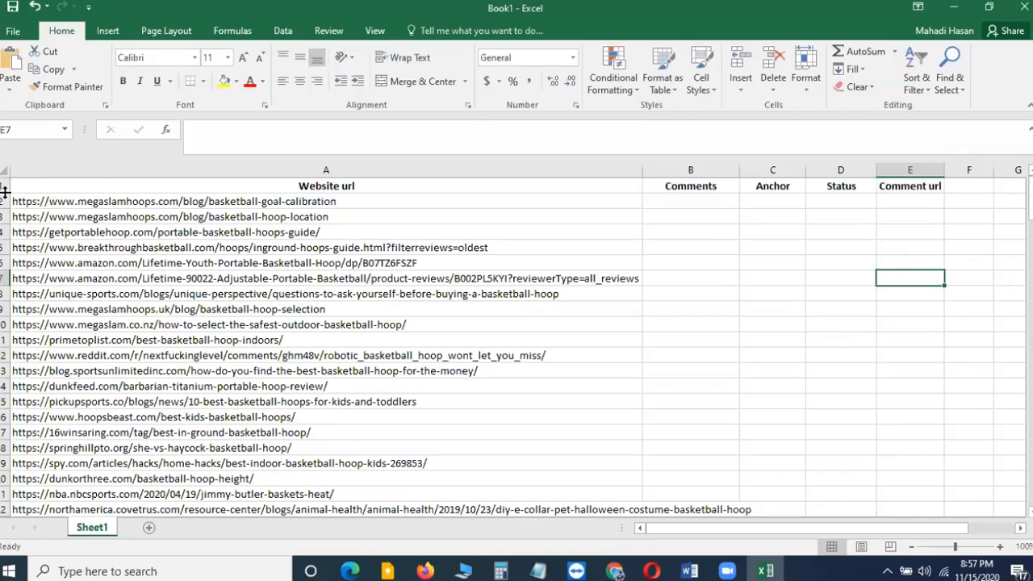
# Increase the height of row 1 and vertically center the header row
pyautogui.moveTo(5, 192); pyautogui.dragTo(5, 197)
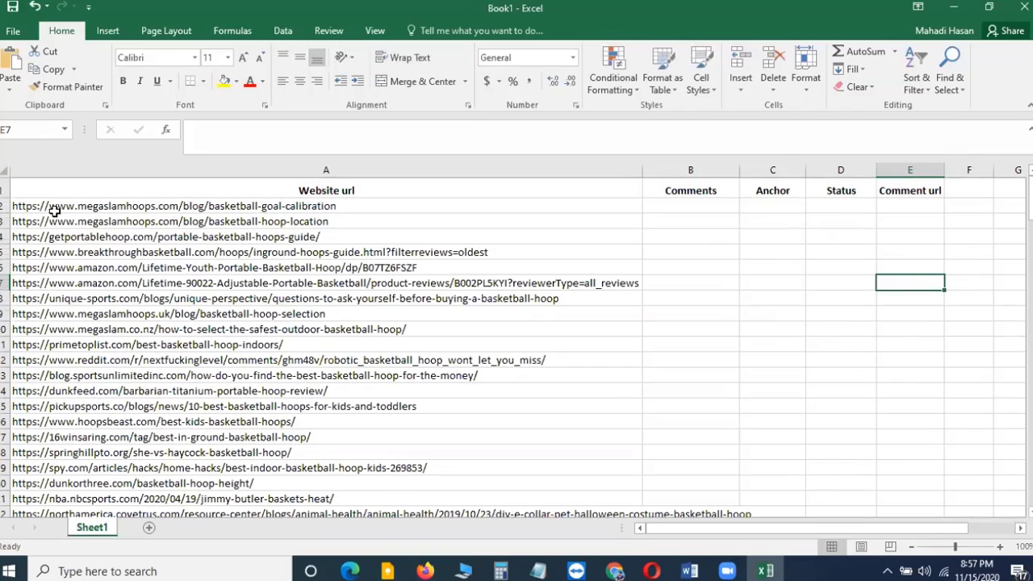
pyautogui.click(4, 190)
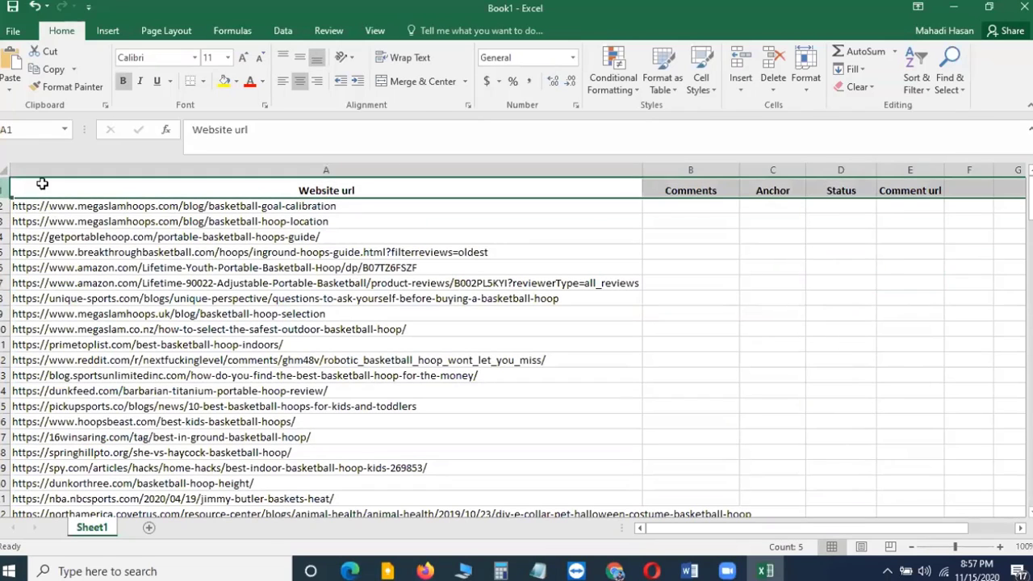
pyautogui.click(299, 61)
pyautogui.click(933, 191)
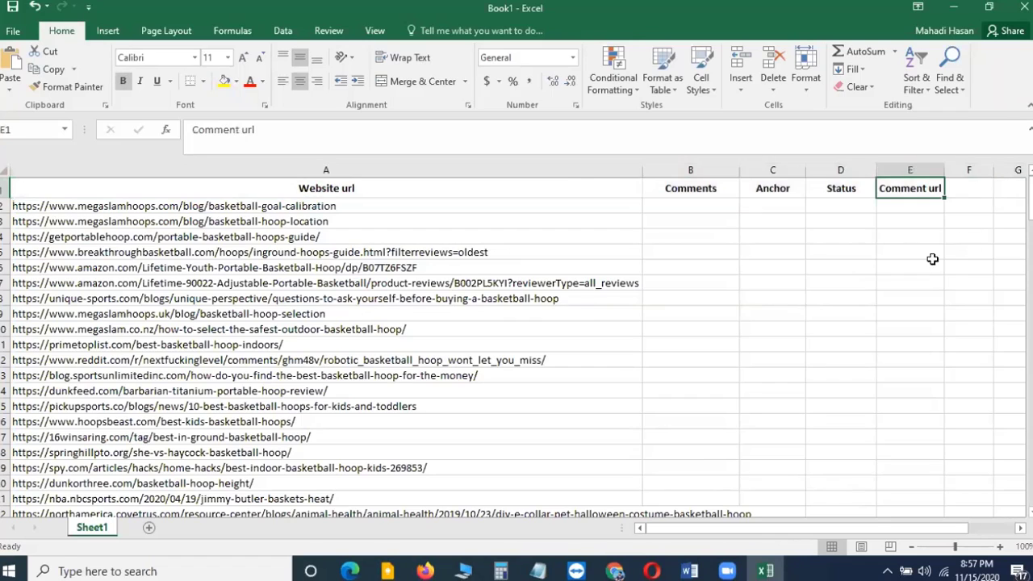
# Examine the article's comment form, checking the name, subject title and comment fields and the Submit button
pyautogui.hotkey('alt', 'Tab')
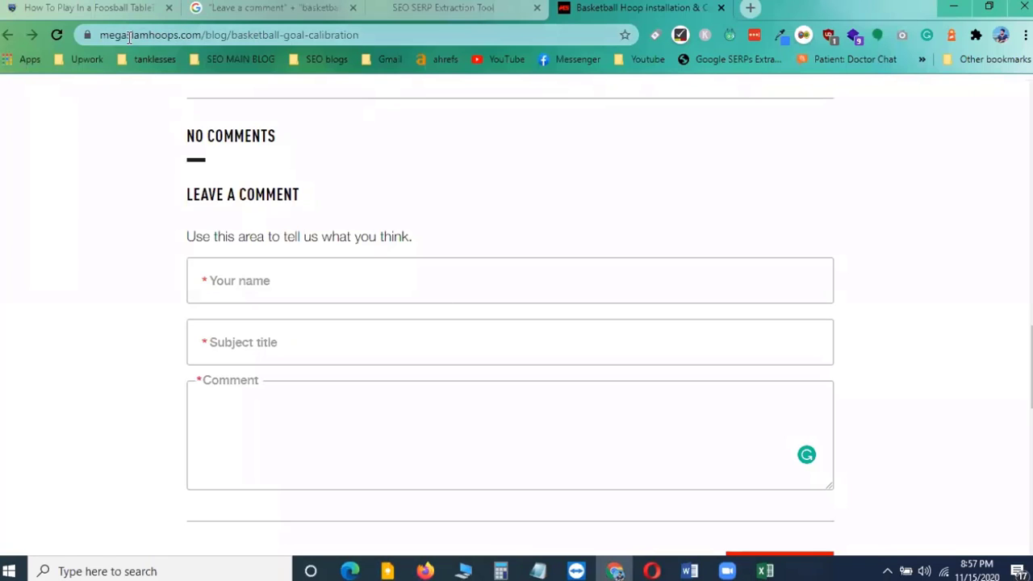
pyautogui.click(765, 570)
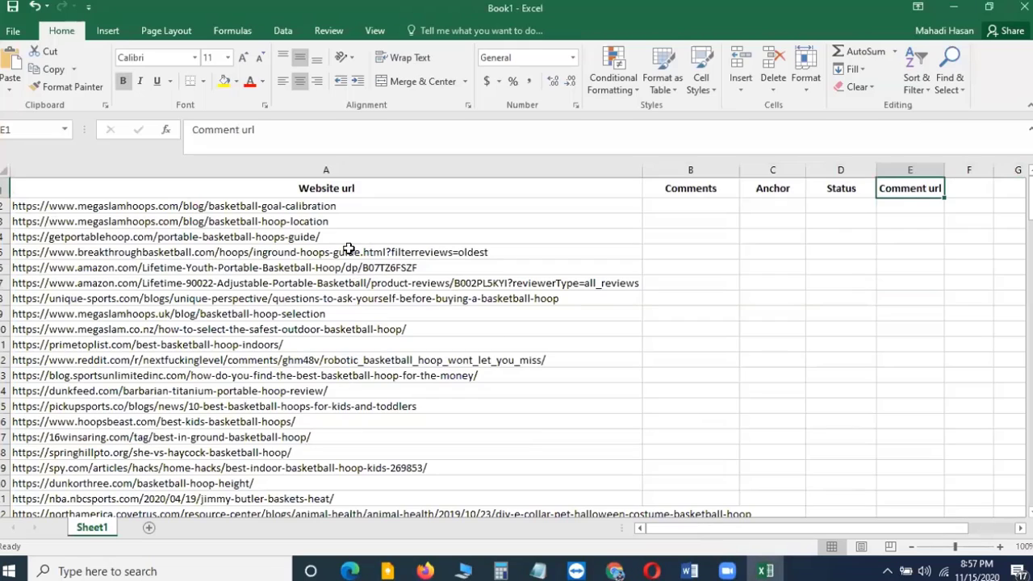
pyautogui.click(309, 205)
pyautogui.hotkey('alt', 'Tab')
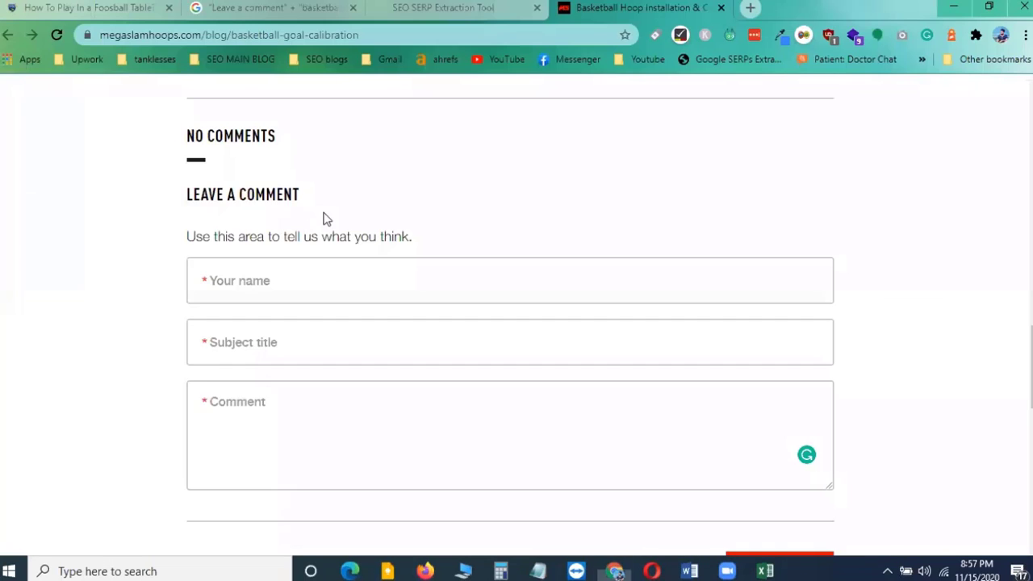
pyautogui.scroll(15, 339, 282)
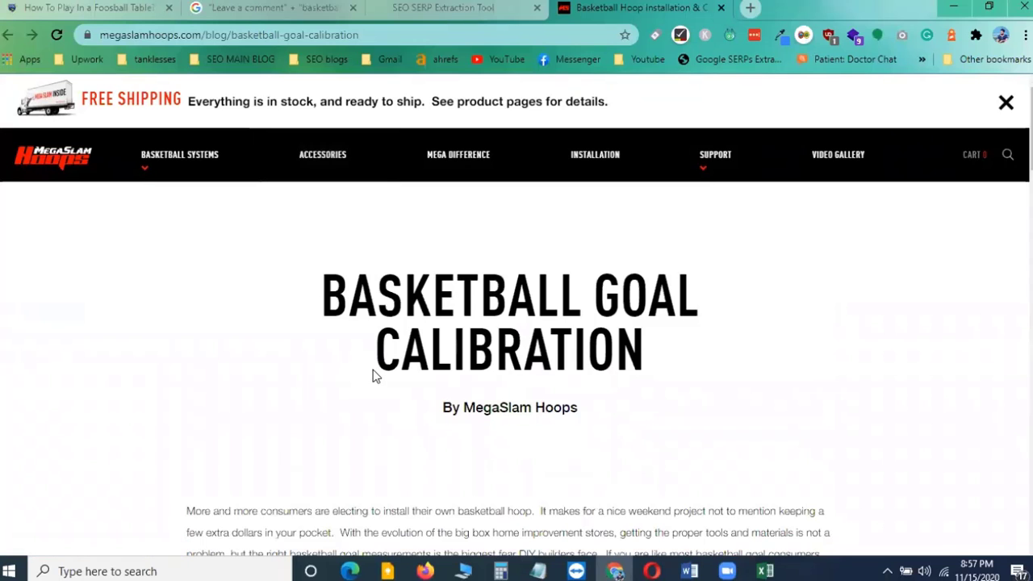
pyautogui.scroll(-20, 373, 375)
pyautogui.scroll(-3, 374, 370)
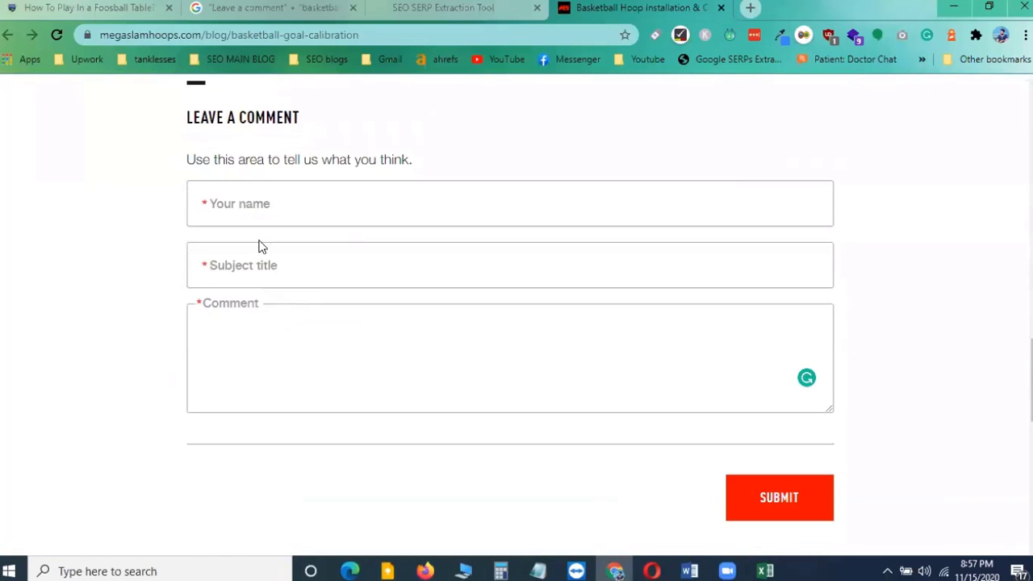
pyautogui.click(267, 205)
pyautogui.click(233, 275)
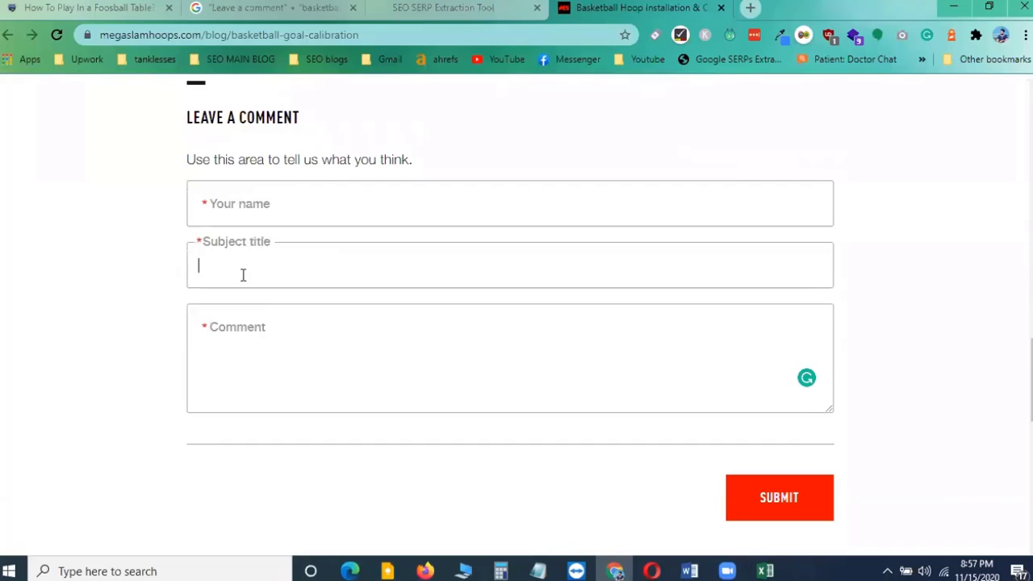
pyautogui.click(239, 335)
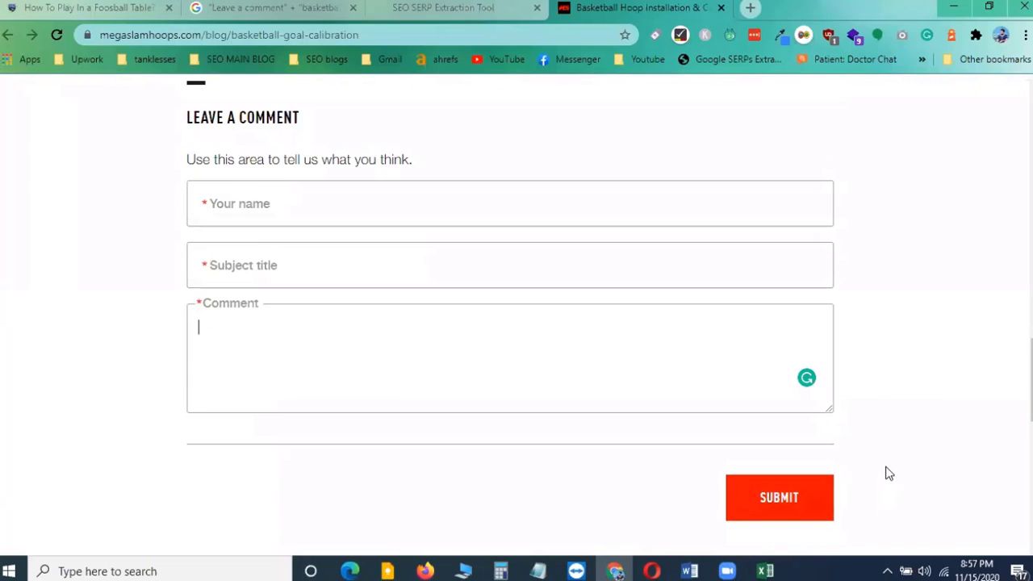
pyautogui.scroll(-3, 887, 474)
pyautogui.scroll(3, 887, 473)
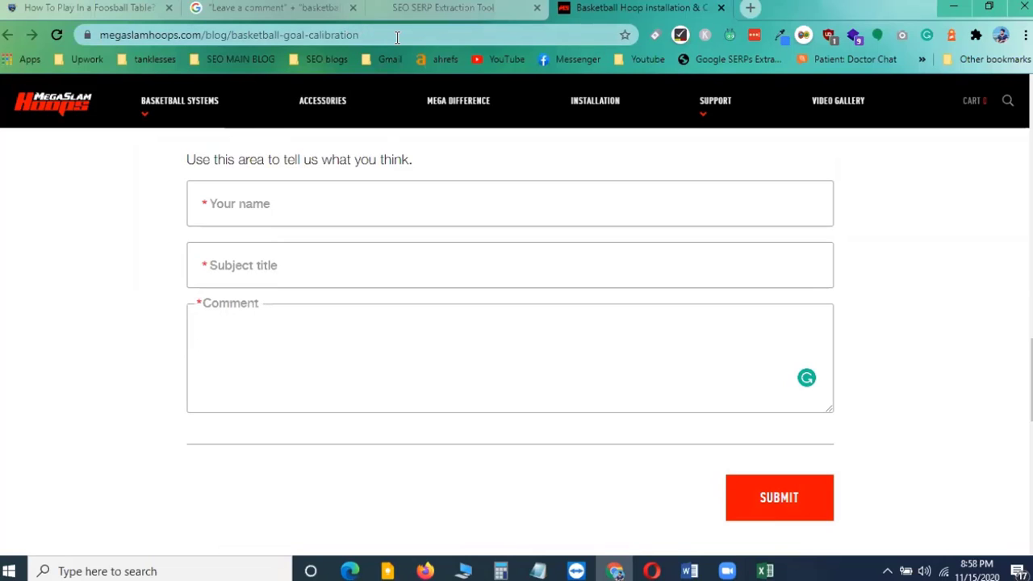
pyautogui.scroll(2, 500, 289)
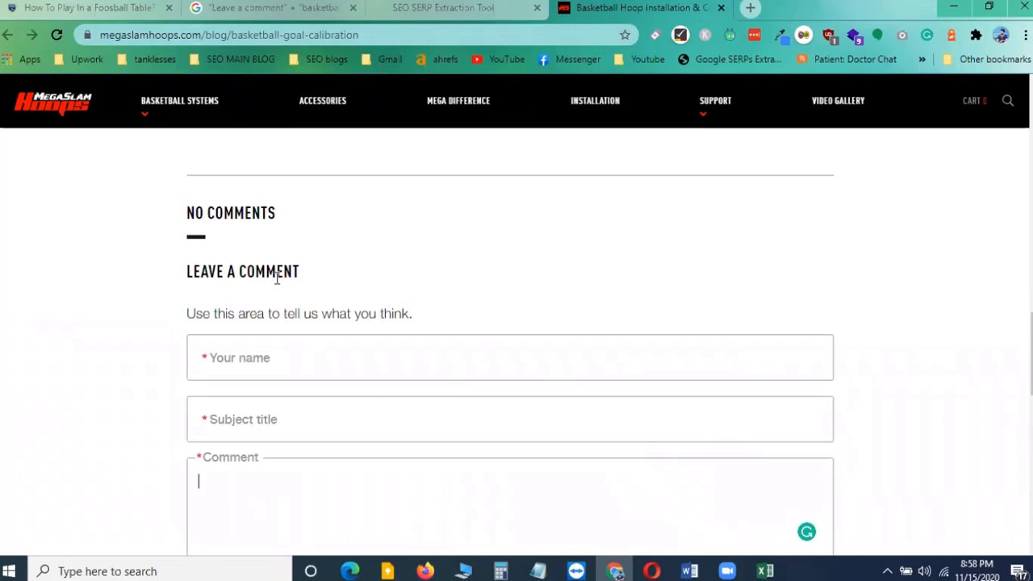
pyautogui.scroll(-1, 371, 291)
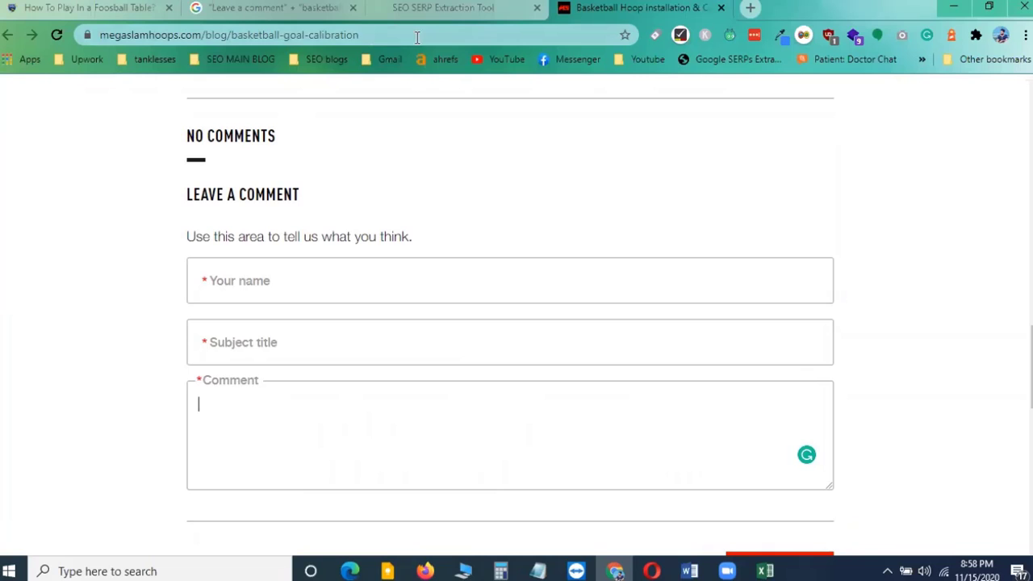
# Switch to the spreadsheet and widen the Comment url column
pyautogui.hotkey('alt', 'Tab')
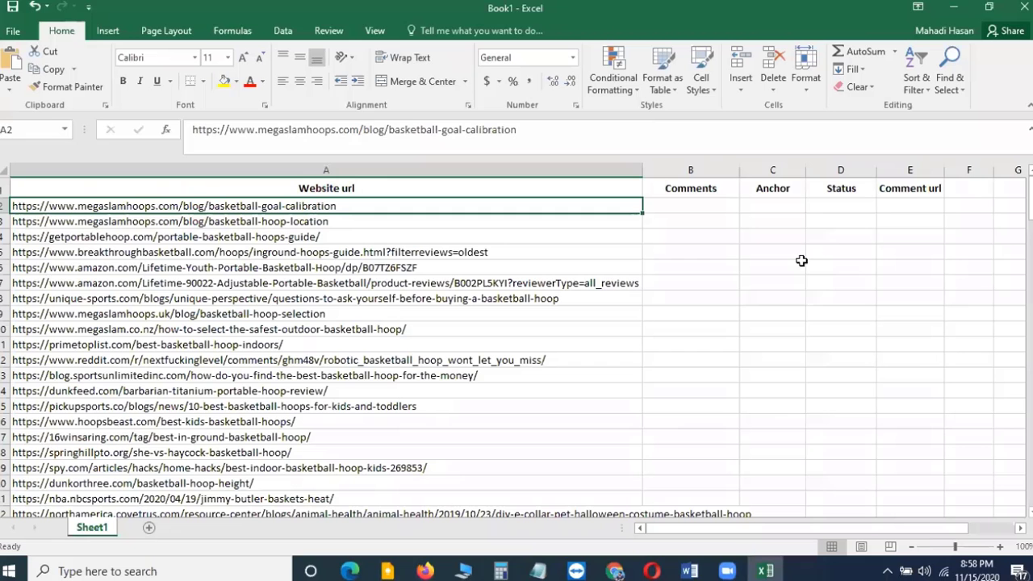
pyautogui.click(911, 204)
pyautogui.moveTo(943, 174); pyautogui.dragTo(978, 173)
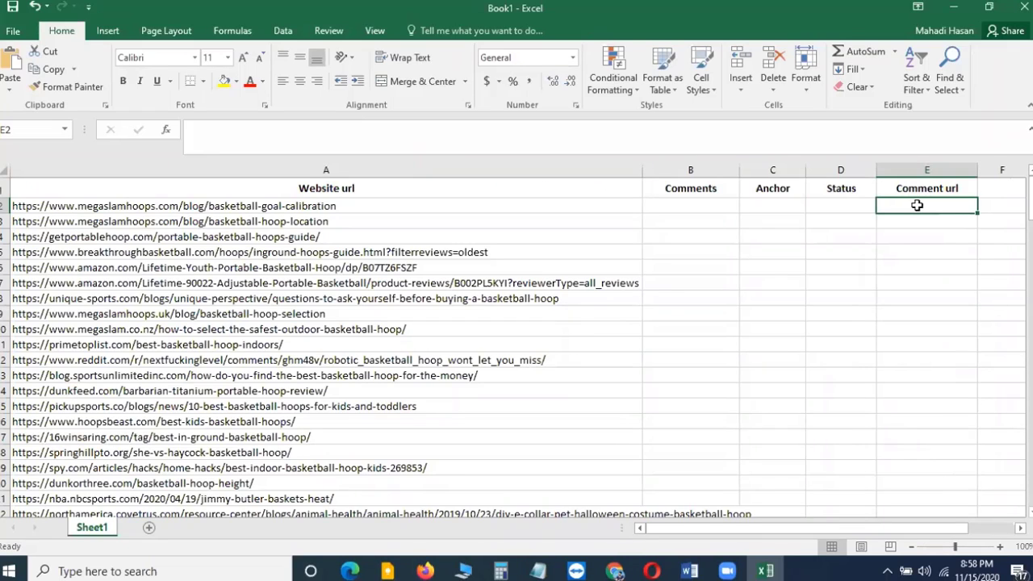
pyautogui.click(841, 204)
pyautogui.click(837, 233)
pyautogui.click(847, 208)
pyautogui.click(847, 230)
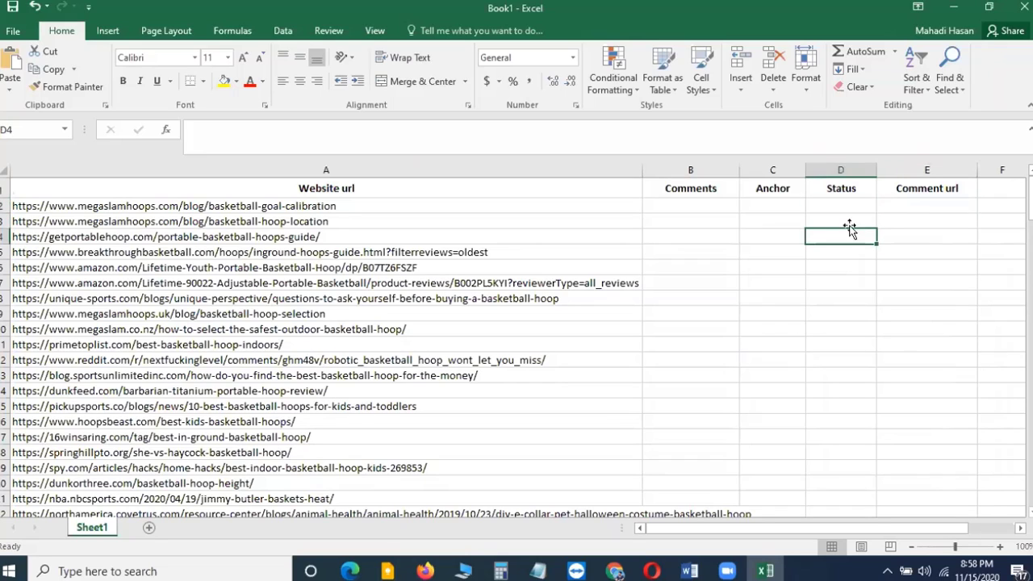
pyautogui.click(897, 205)
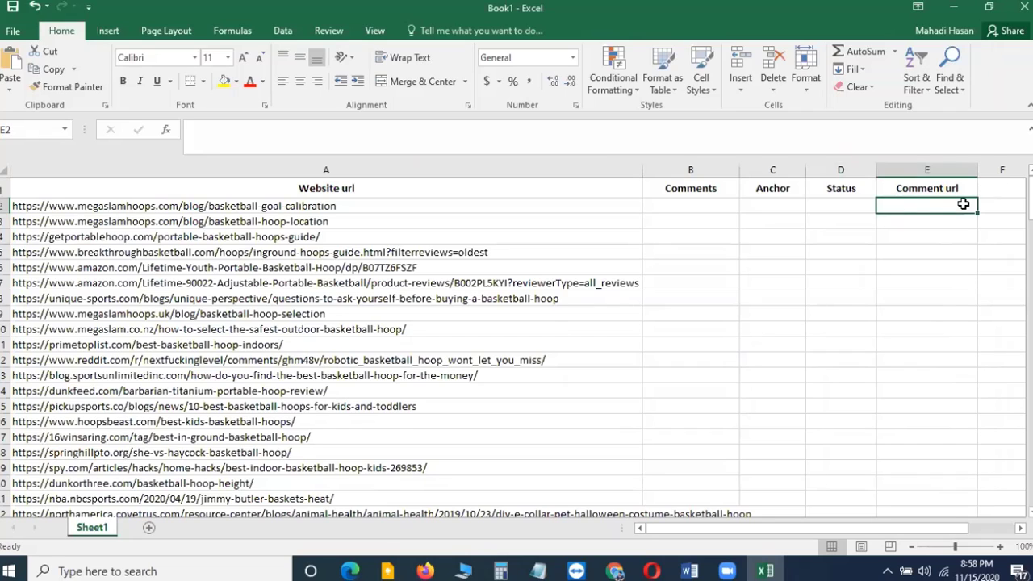
# Switch back to the article and focus the 'Your name' field of the comment form
pyautogui.hotkey('alt', 'Tab')
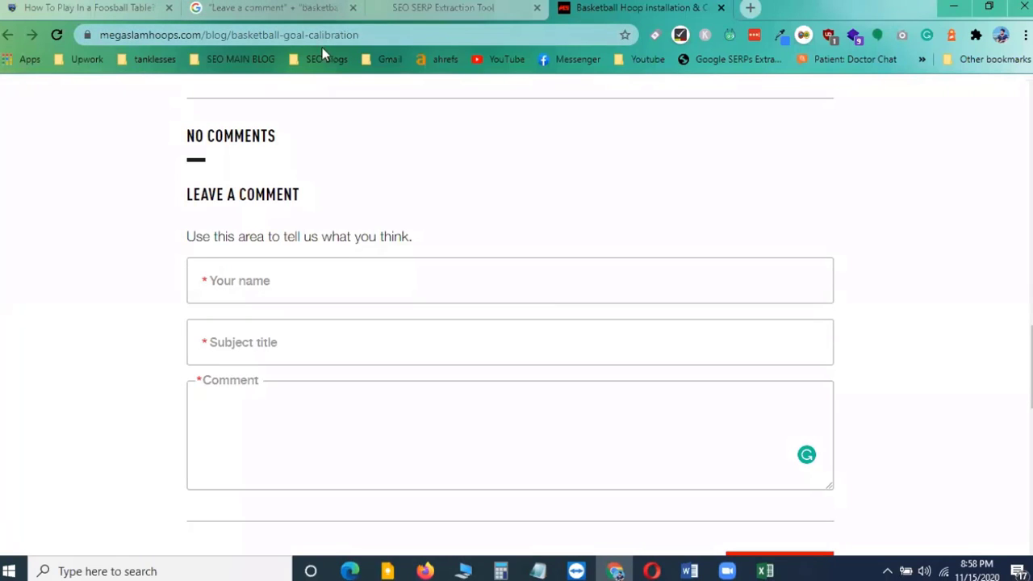
pyautogui.hotkey('alt', 'Tab')
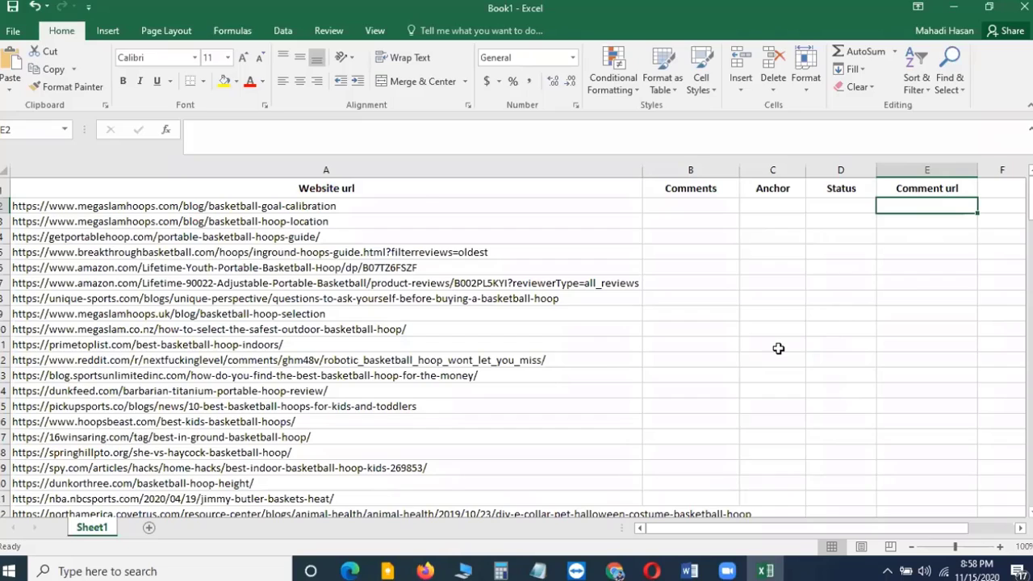
pyautogui.hotkey('alt', 'Tab')
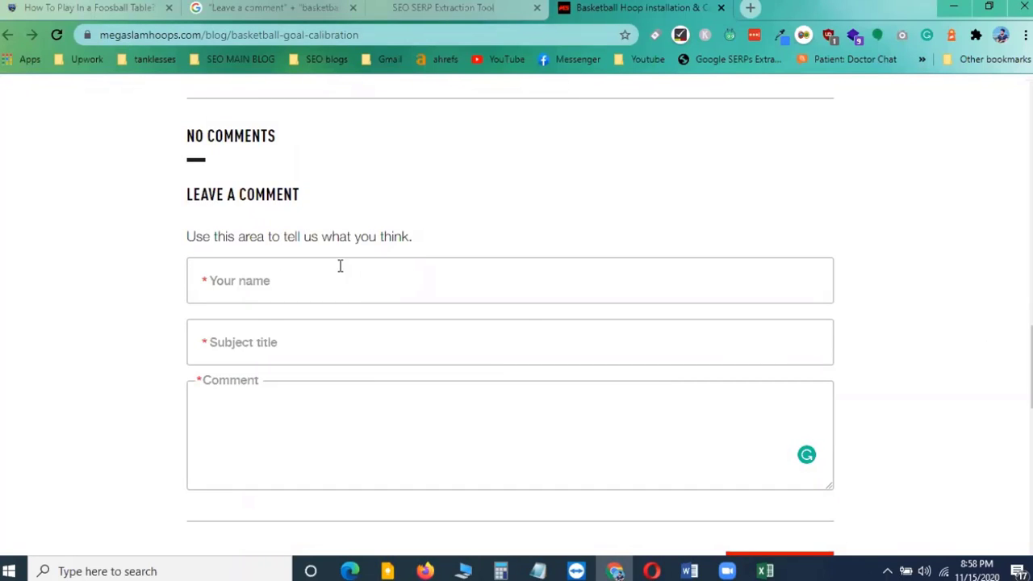
pyautogui.click(243, 283)
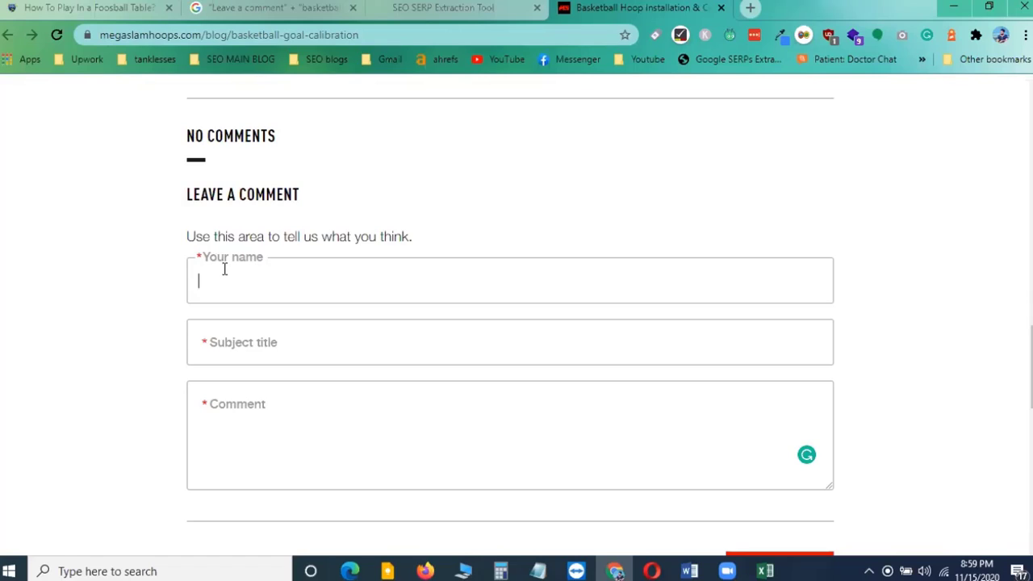
# Enter the commenter's name in the comment form's name field
pyautogui.click(243, 281)
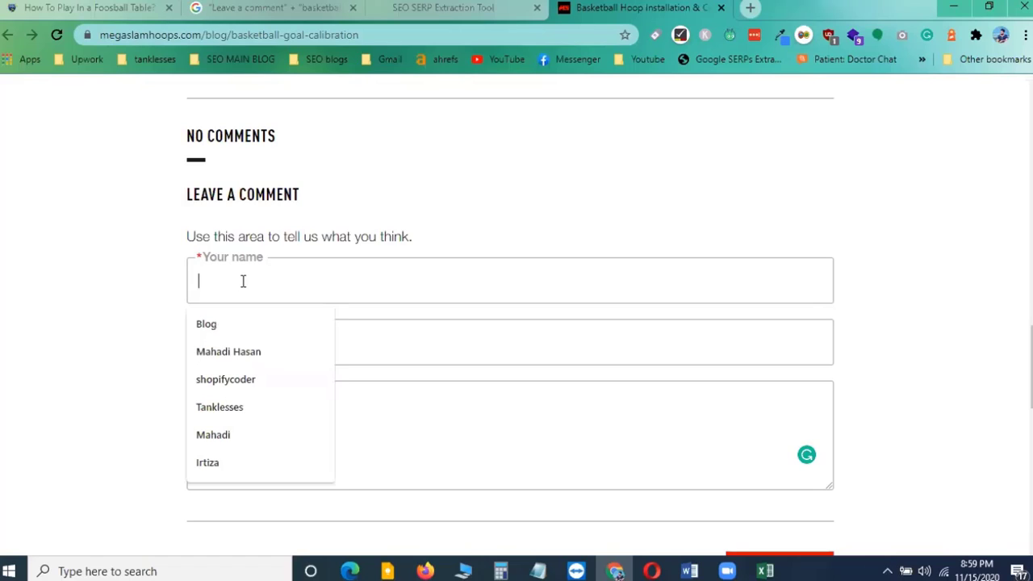
pyautogui.click(330, 235)
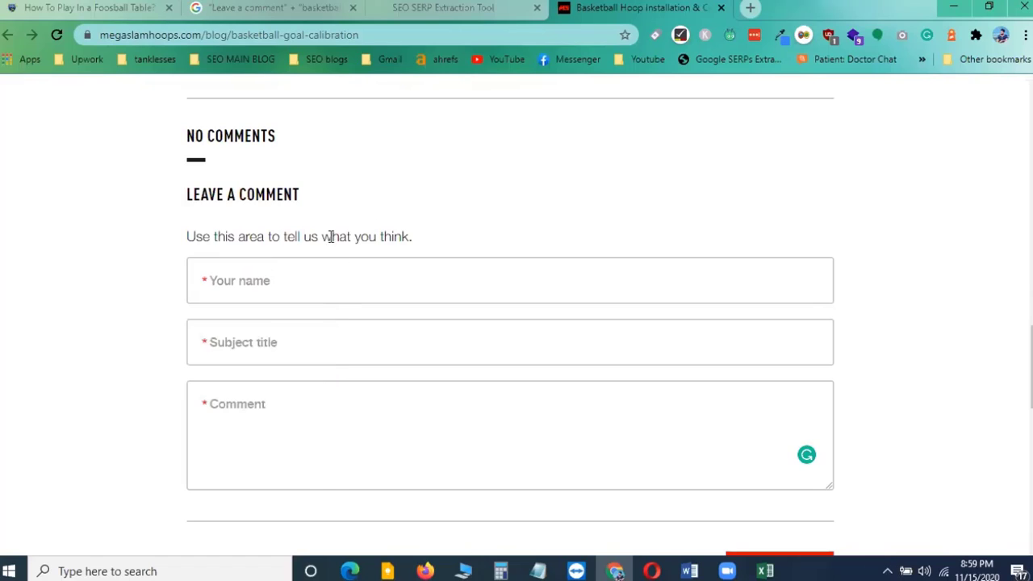
pyautogui.click(256, 413)
pyautogui.click(250, 281)
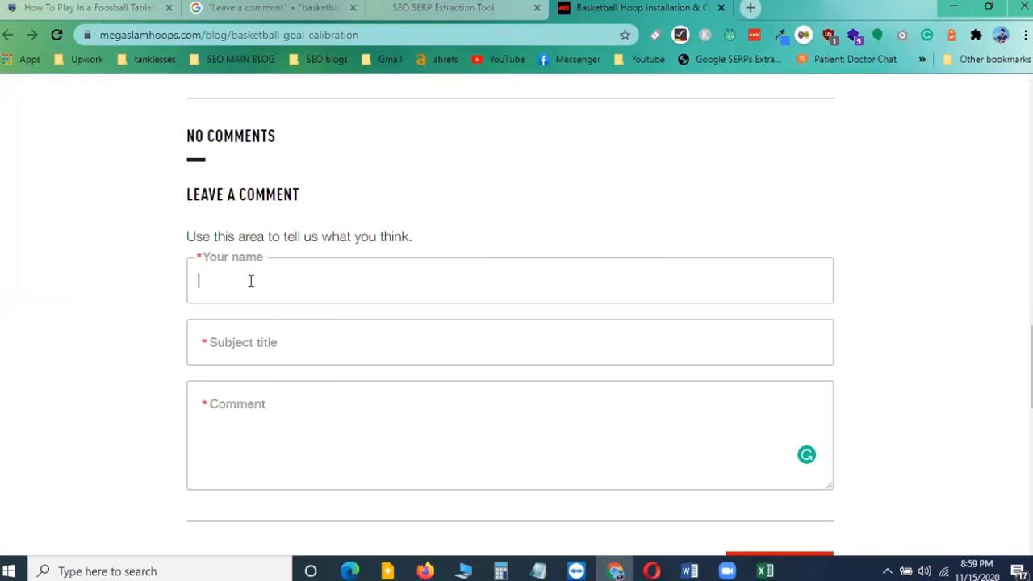
pyautogui.write('Mathew')
# Read through the article's title, byline and body paragraphs for topics to reference in the comment
pyautogui.click(240, 341)
pyautogui.scroll(10, 386, 202)
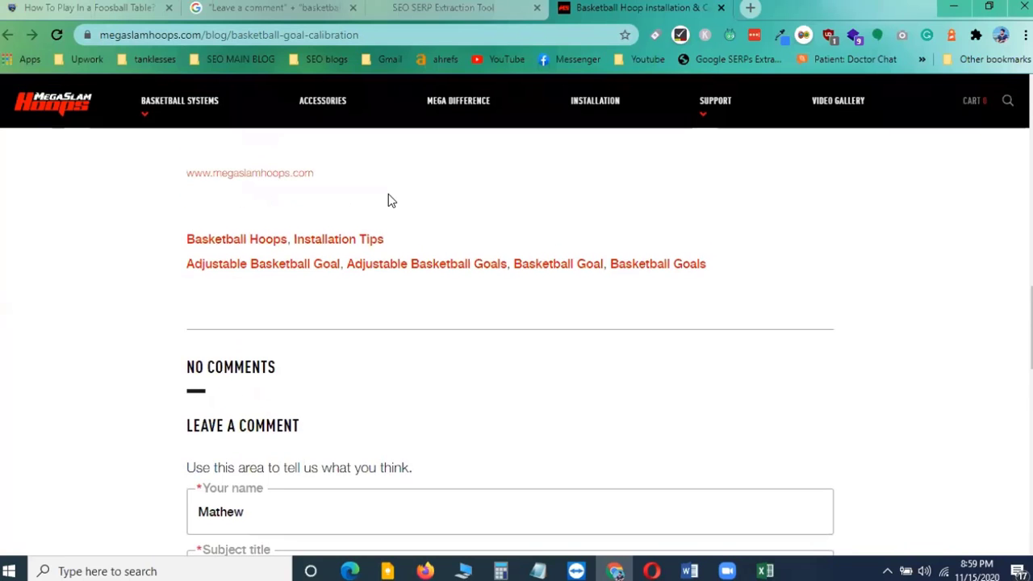
pyautogui.scroll(2, 411, 246)
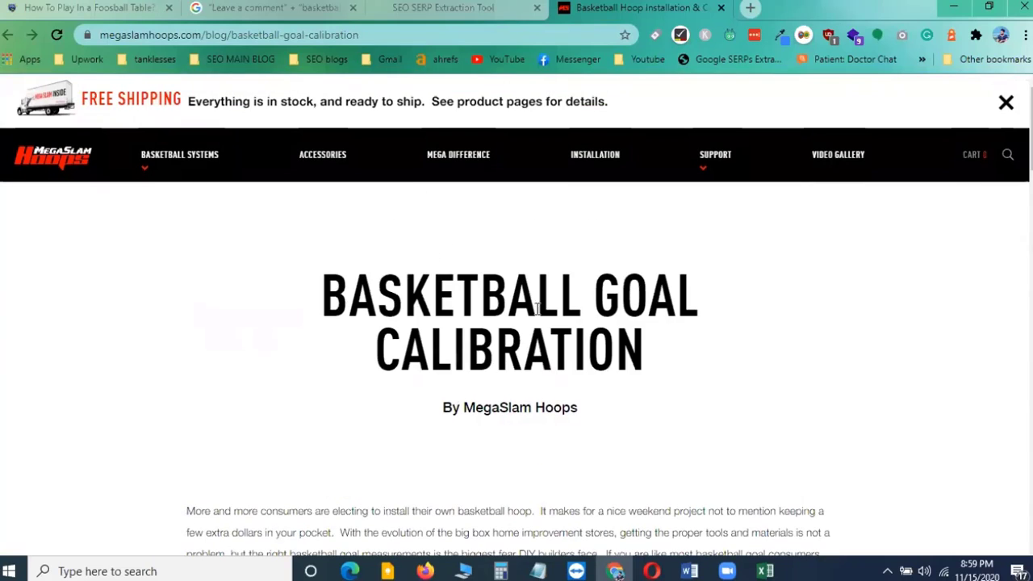
pyautogui.scroll(-20, 529, 324)
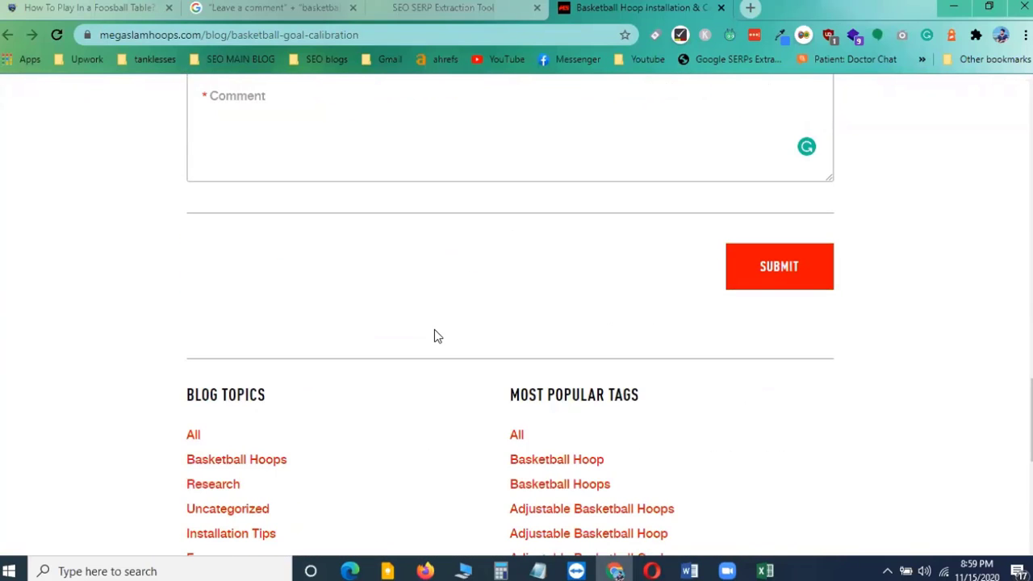
pyautogui.scroll(15, 445, 347)
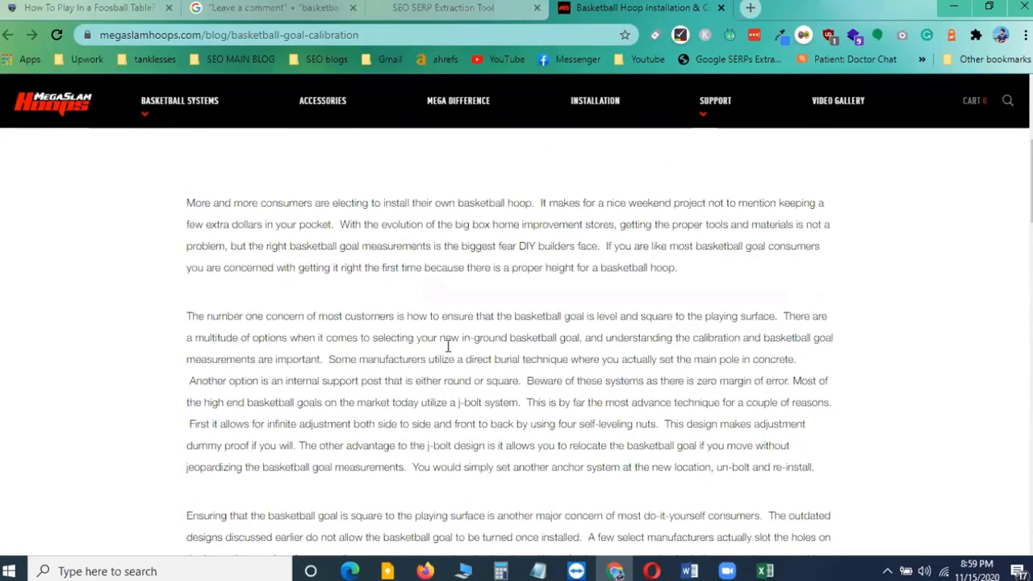
pyautogui.scroll(4, 448, 346)
pyautogui.scroll(-3, 450, 340)
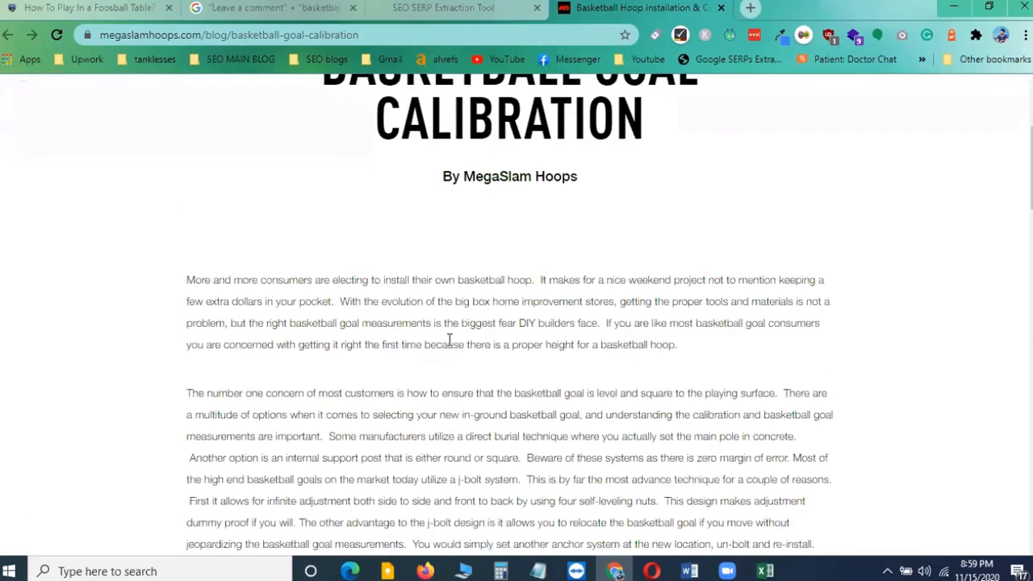
pyautogui.scroll(3, 512, 337)
pyautogui.scroll(-3, 579, 350)
pyautogui.scroll(-11, 541, 398)
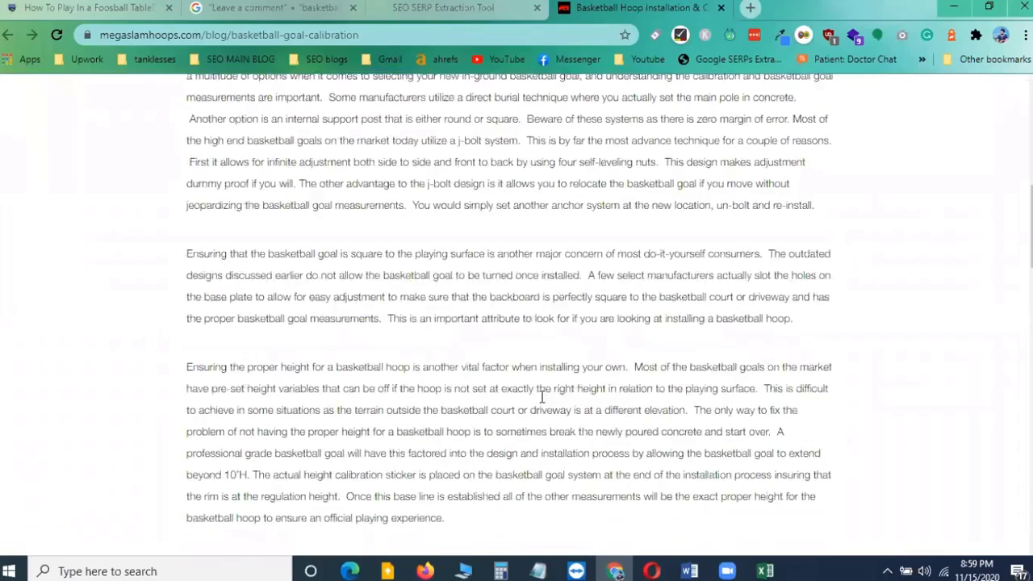
pyautogui.scroll(9, 541, 398)
pyautogui.scroll(4, 541, 401)
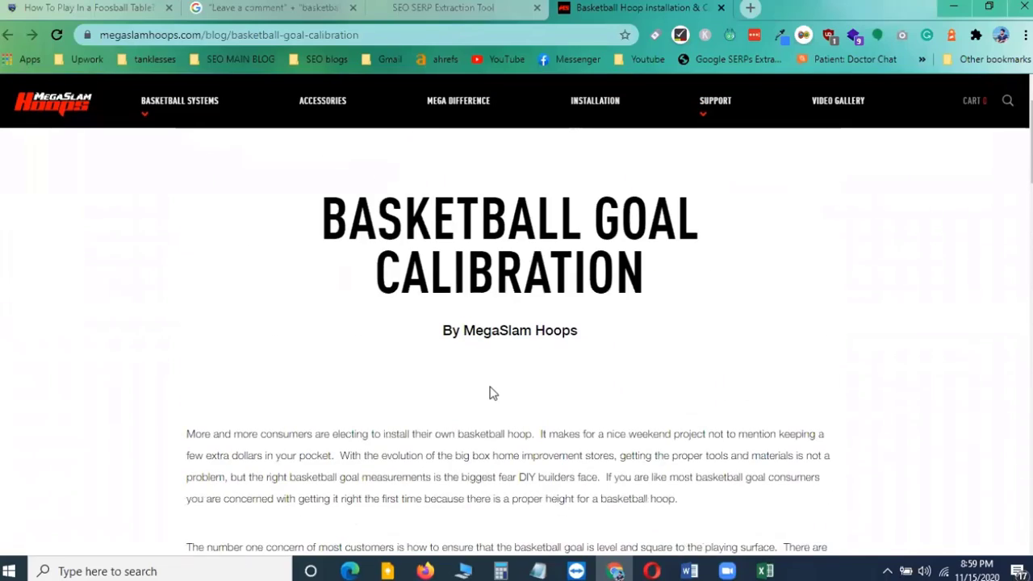
pyautogui.moveTo(323, 218); pyautogui.dragTo(676, 260)
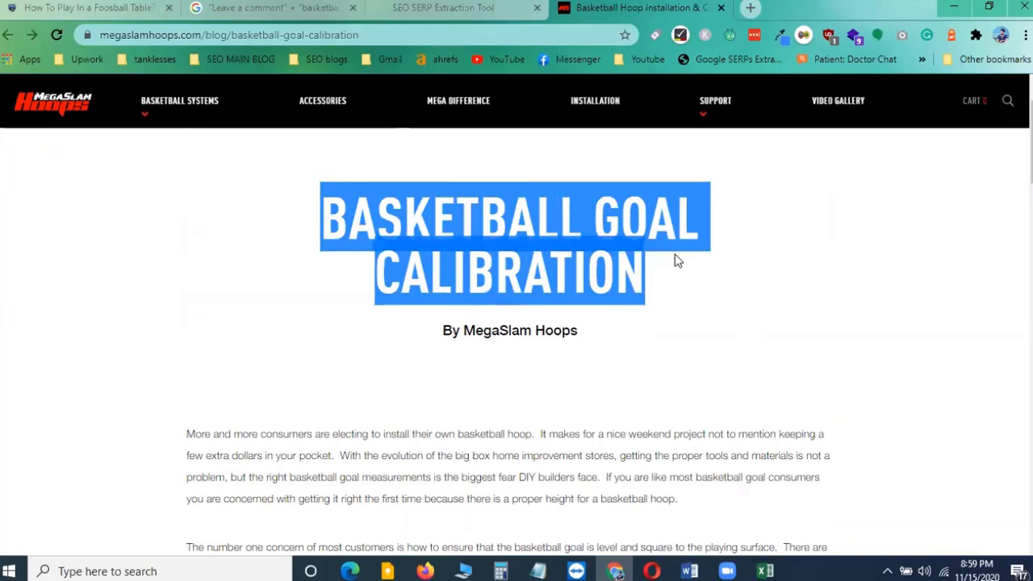
pyautogui.click(619, 390)
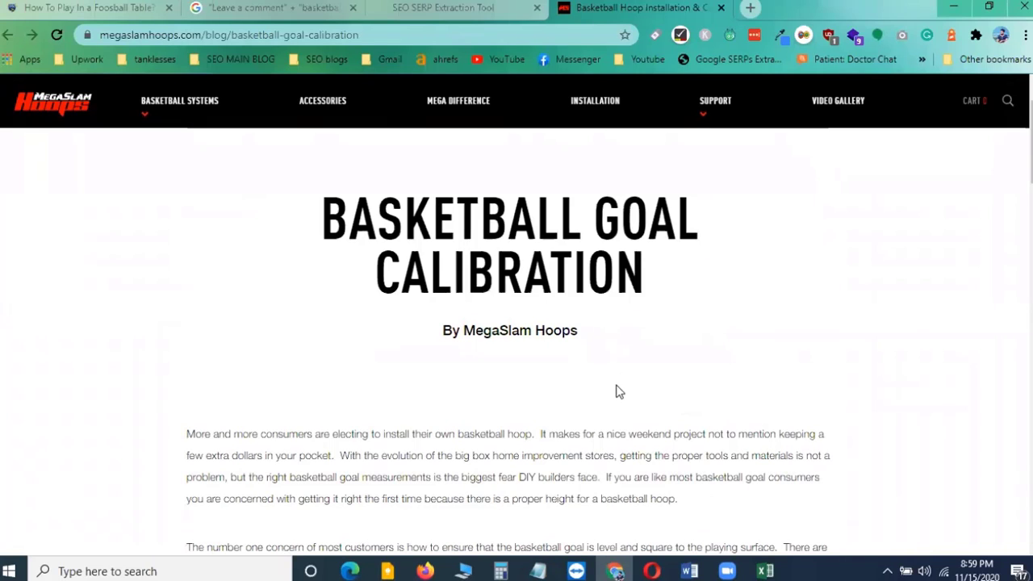
pyautogui.scroll(-1, 618, 391)
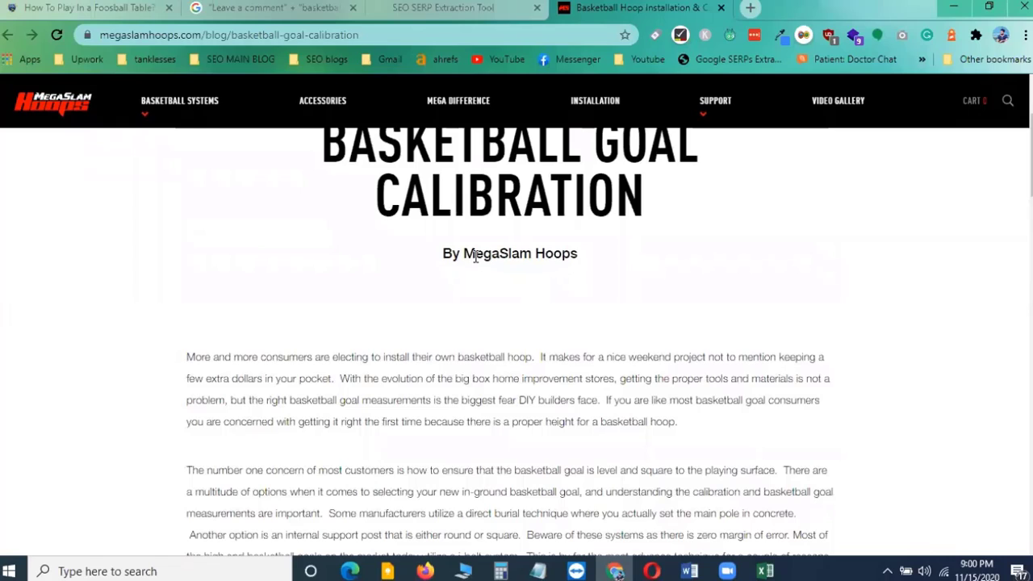
pyautogui.moveTo(464, 254); pyautogui.dragTo(592, 272)
pyautogui.click(601, 315)
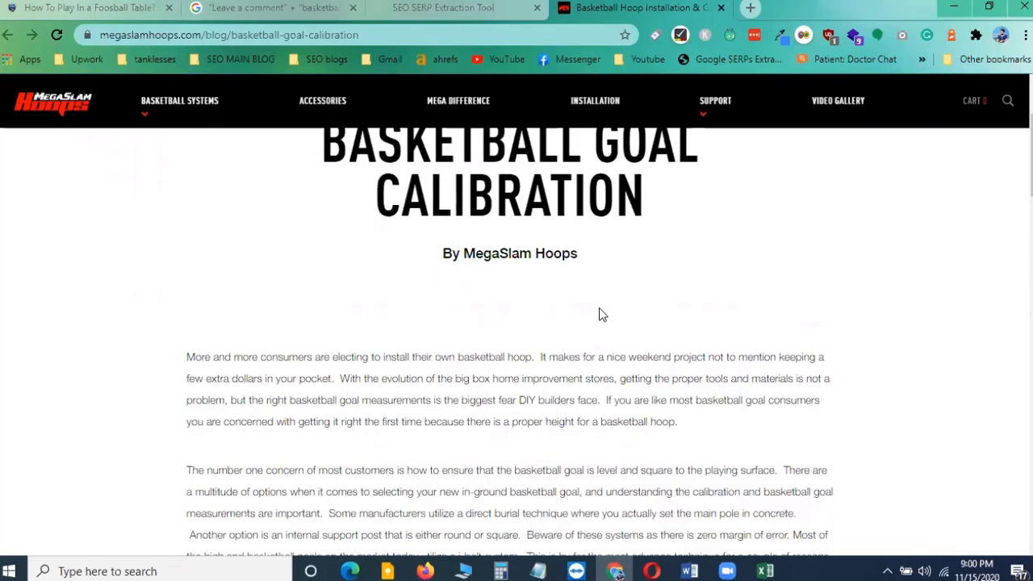
pyautogui.scroll(1, 601, 320)
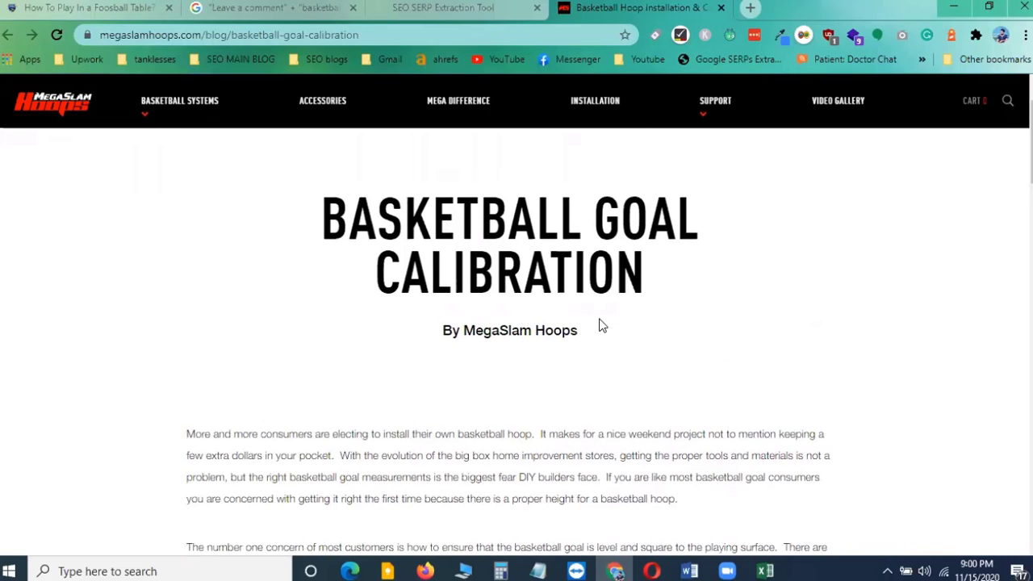
pyautogui.scroll(-2, 600, 324)
pyautogui.scroll(2, 601, 325)
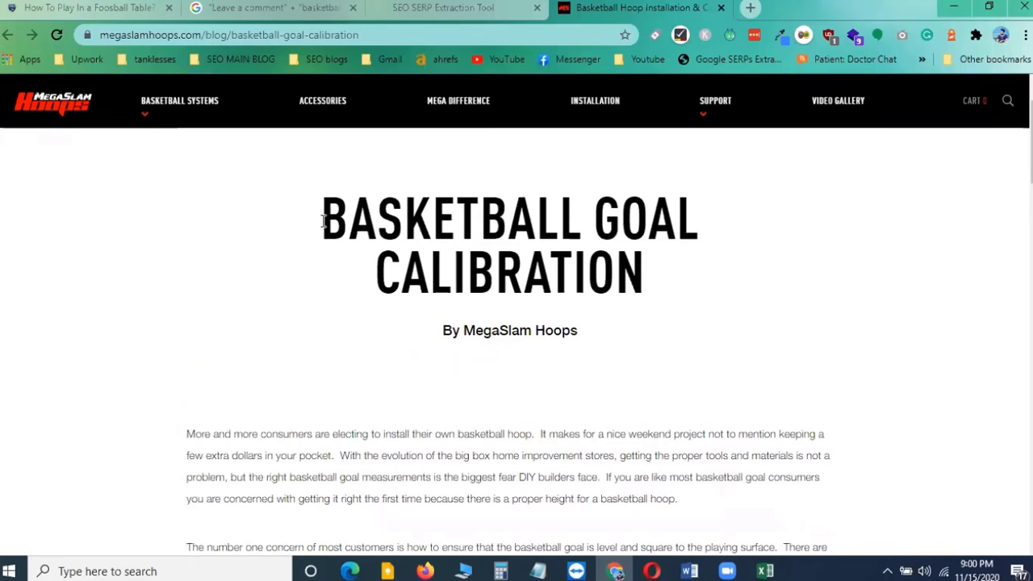
pyautogui.moveTo(323, 219); pyautogui.dragTo(582, 230)
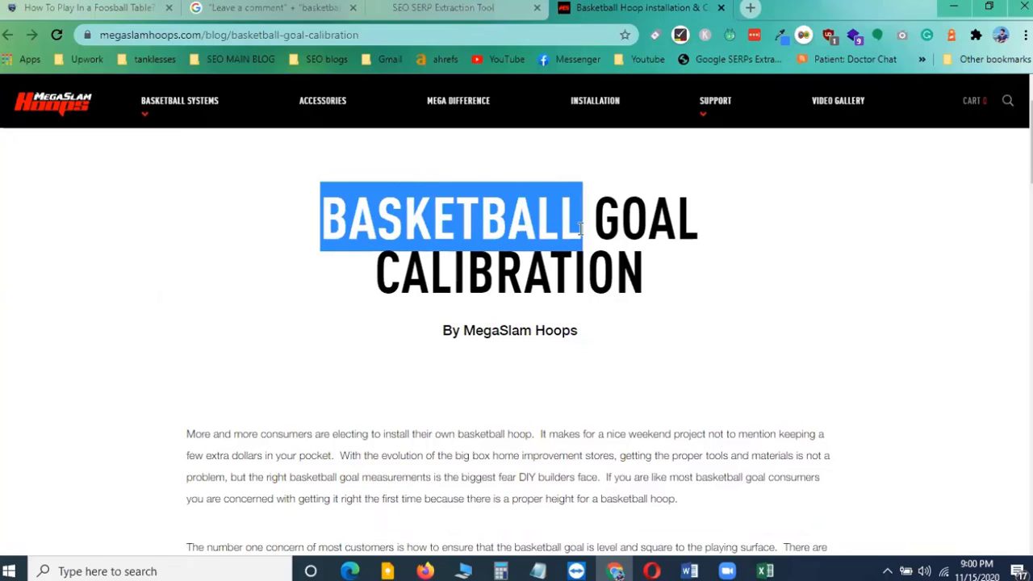
pyautogui.click(444, 332)
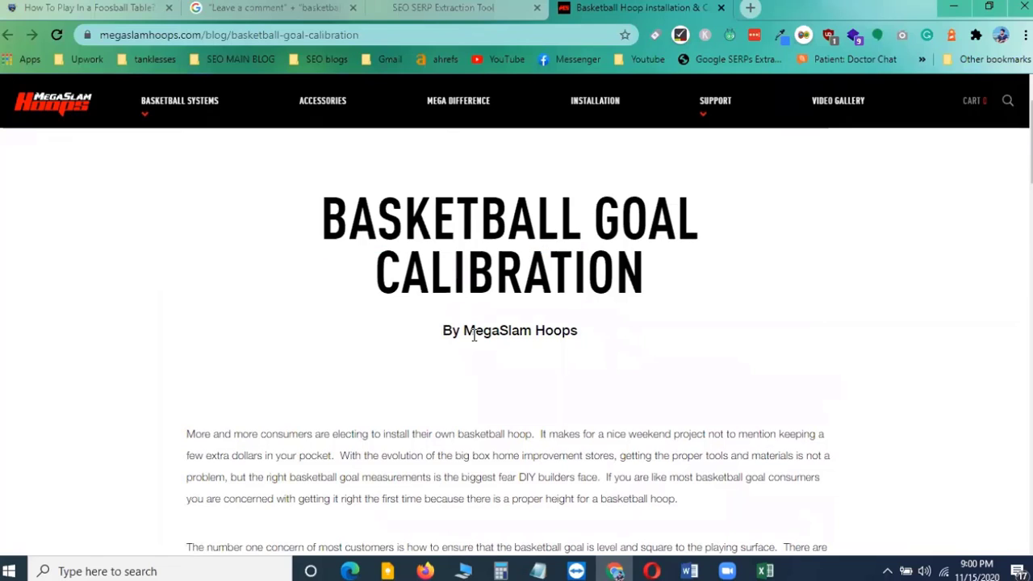
pyautogui.doubleClick(549, 331)
pyautogui.click(570, 375)
pyautogui.moveTo(326, 216); pyautogui.dragTo(566, 217)
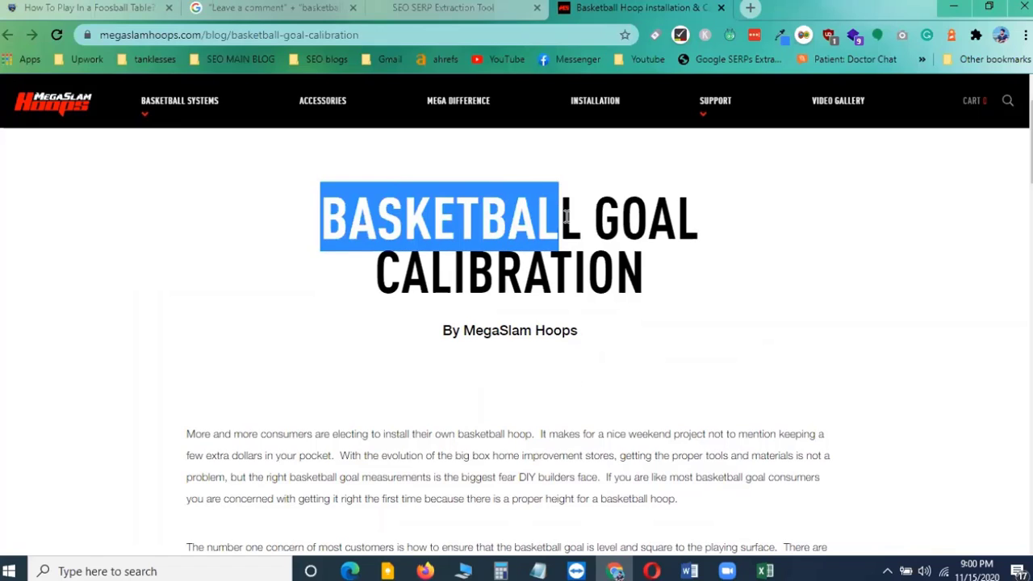
pyautogui.click(685, 293)
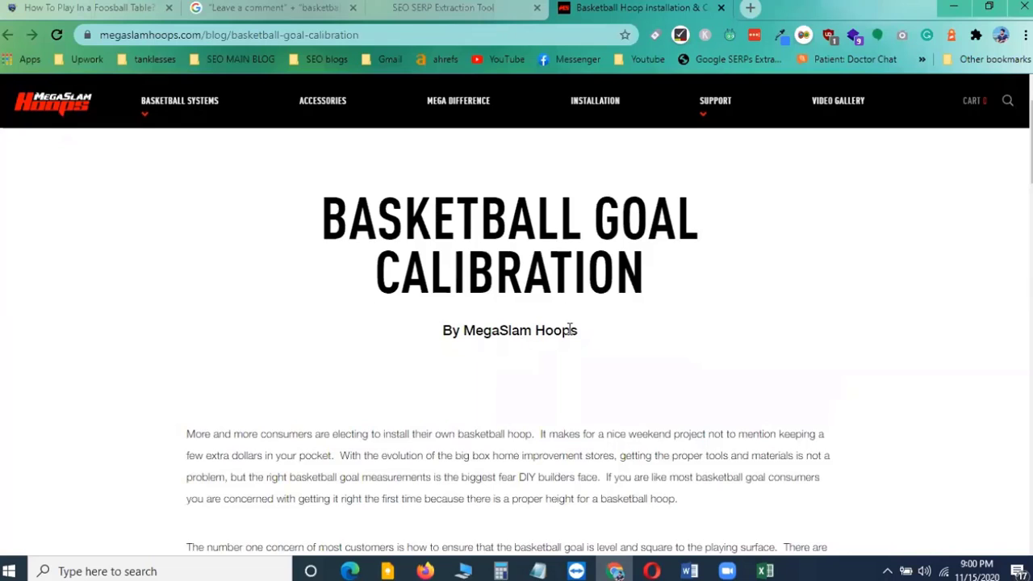
pyautogui.scroll(-3, 569, 330)
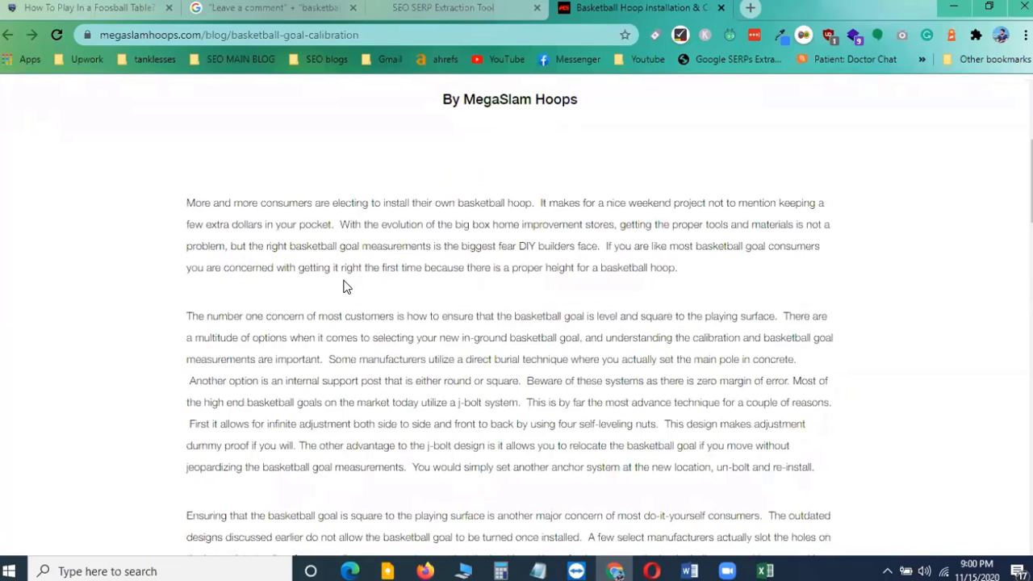
pyautogui.moveTo(194, 206); pyautogui.dragTo(718, 469)
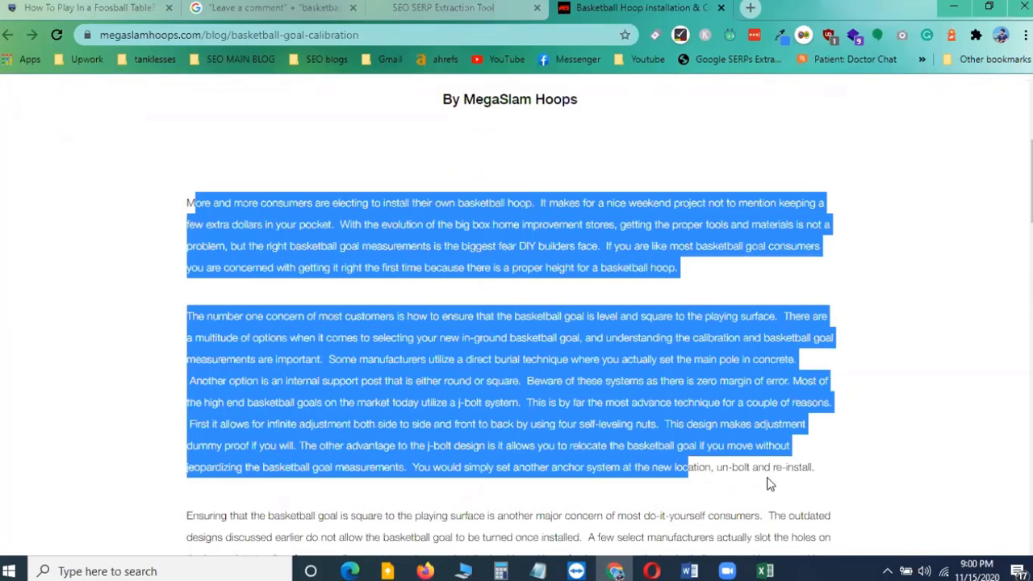
pyautogui.click(775, 429)
pyautogui.scroll(-10, 771, 428)
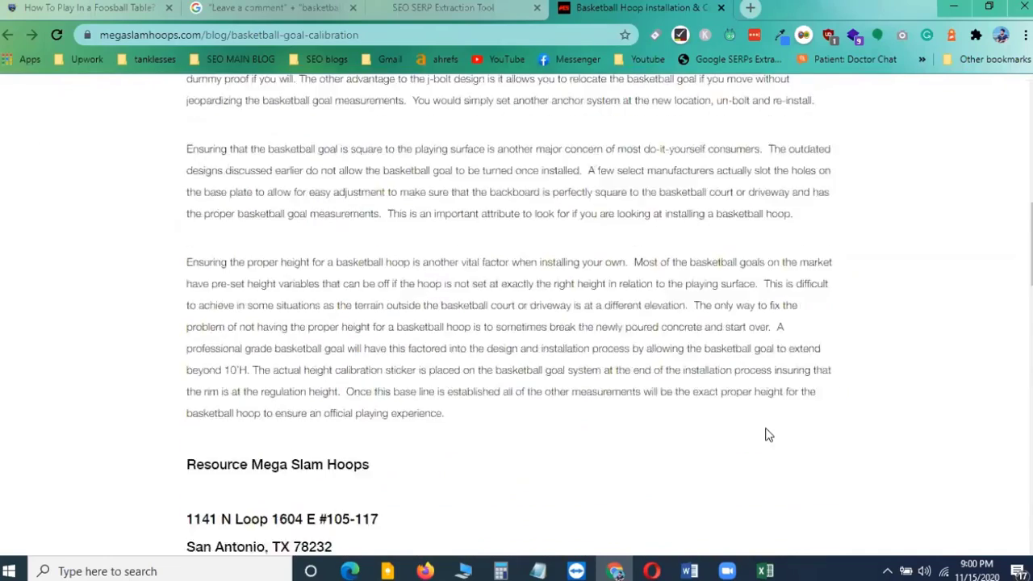
pyautogui.scroll(-2, 460, 334)
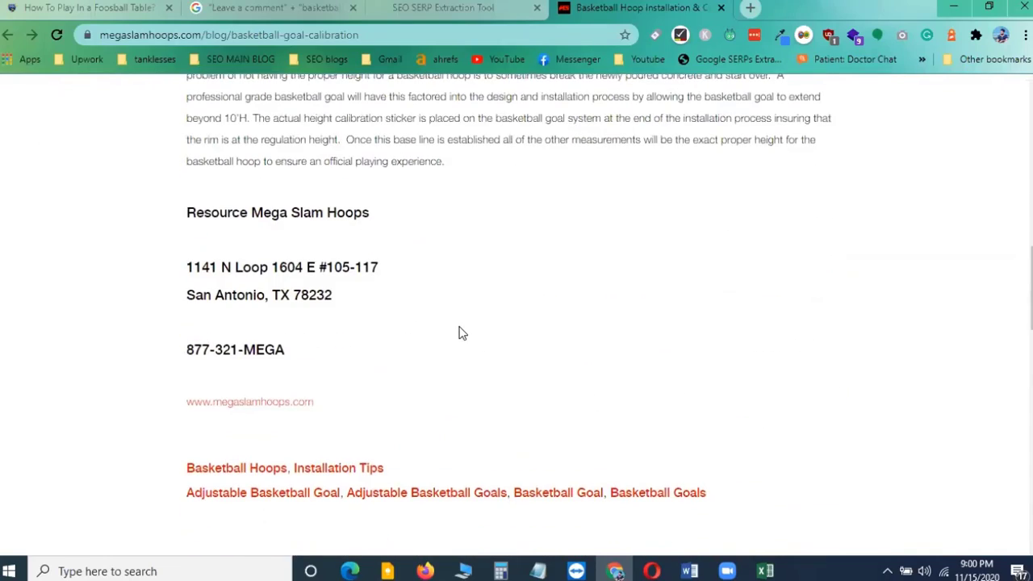
pyautogui.scroll(3, 460, 333)
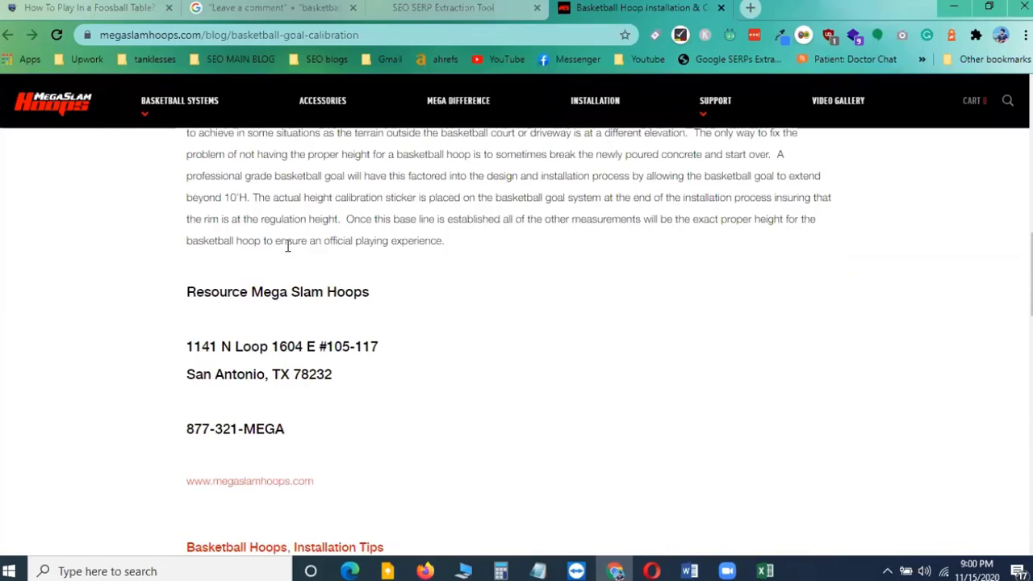
pyautogui.scroll(1, 411, 240)
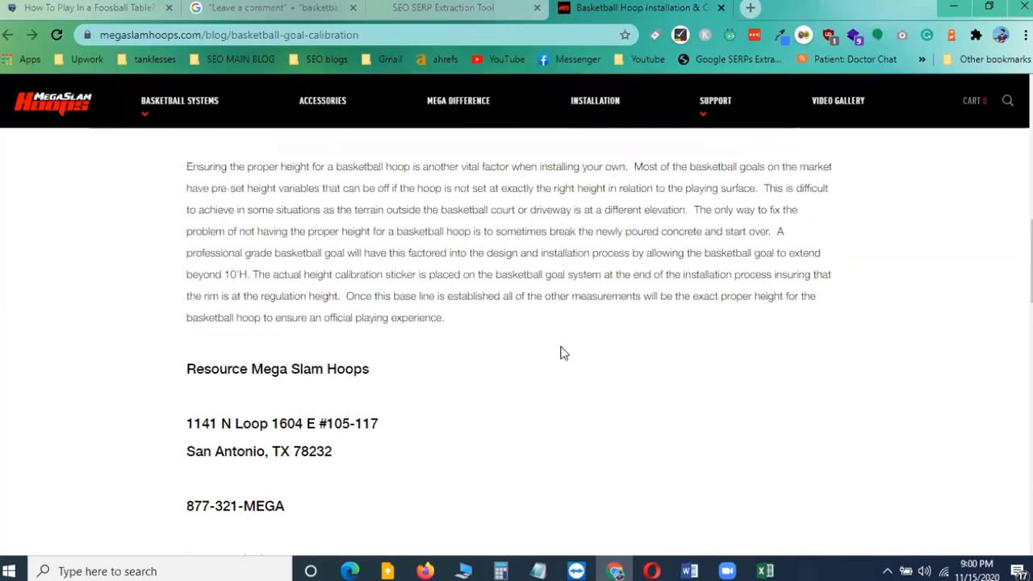
pyautogui.moveTo(360, 293); pyautogui.dragTo(822, 311)
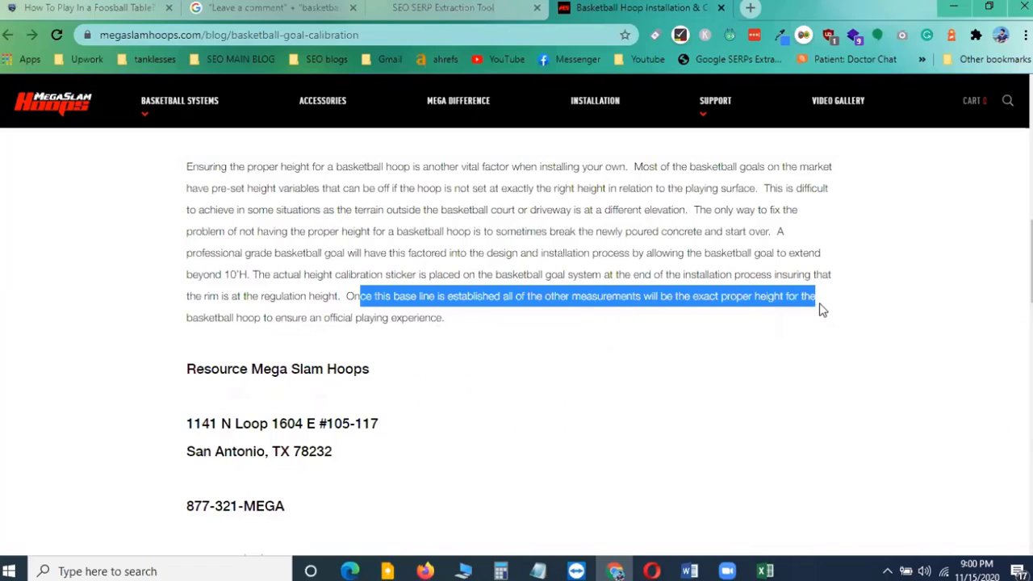
pyautogui.click(231, 319)
pyautogui.moveTo(238, 317); pyautogui.dragTo(282, 321)
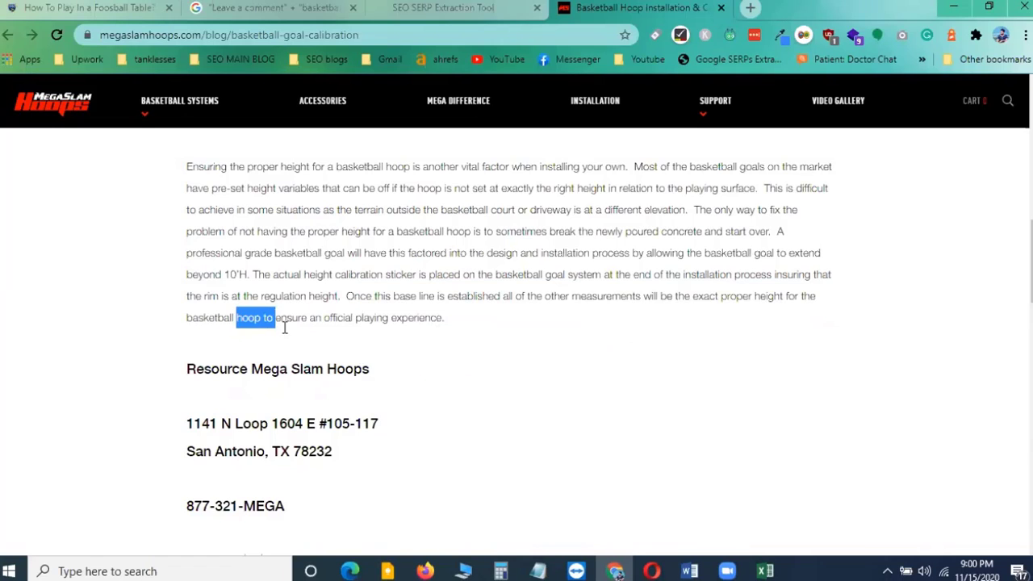
pyautogui.click(359, 319)
pyautogui.scroll(-4, 346, 341)
pyautogui.scroll(-4, 334, 354)
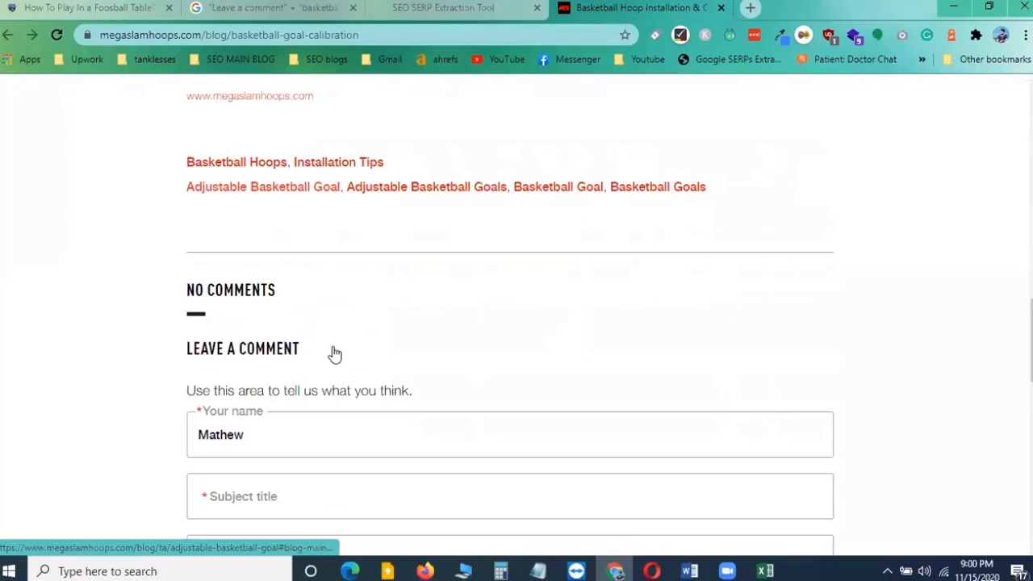
# Enter the subject title 'More info about Basketball Hoop', correcting the capitalisation of 'More'
pyautogui.click(249, 346)
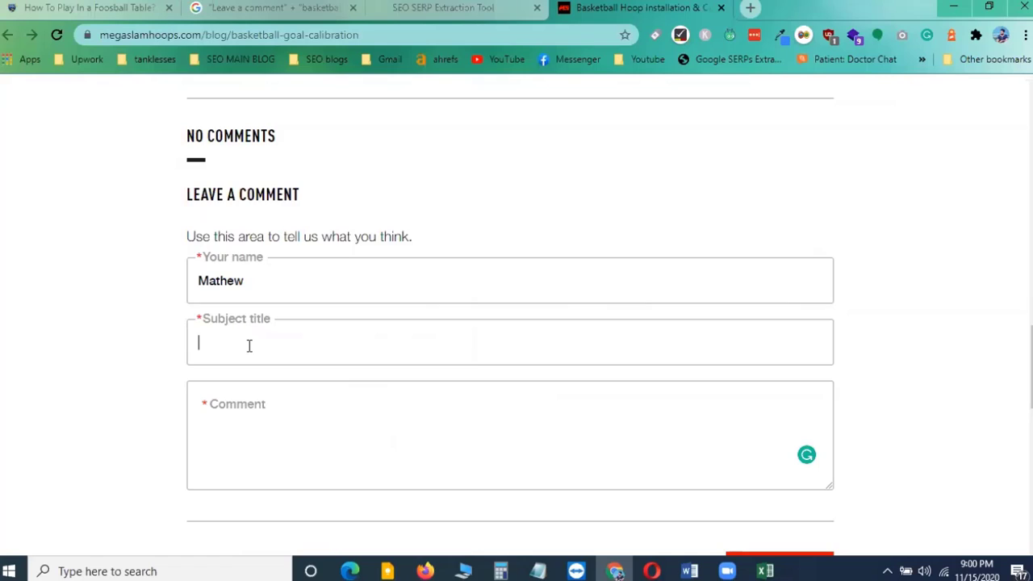
pyautogui.write('MOre info about Basketball ')
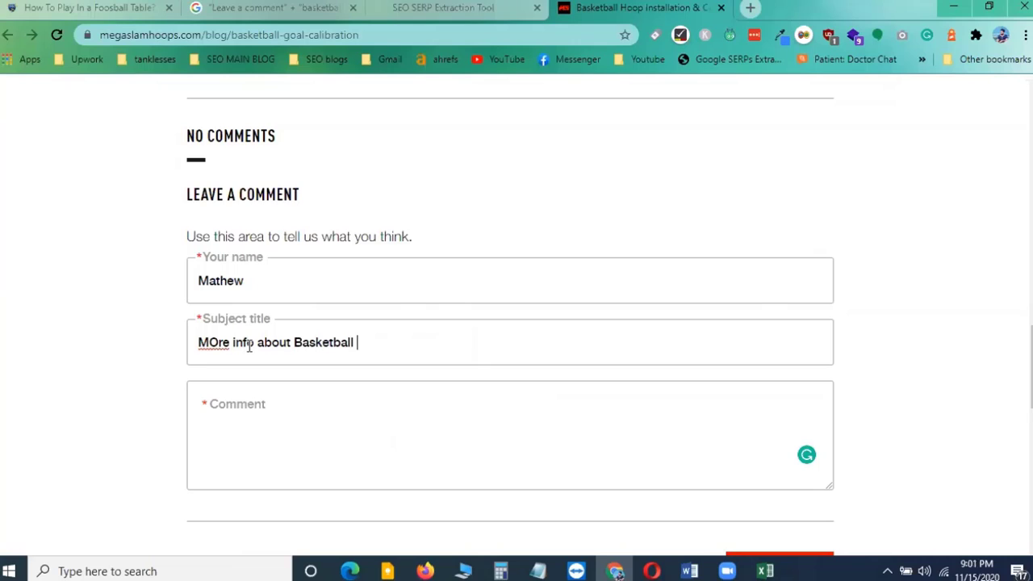
pyautogui.write('Hoop')
pyautogui.click(209, 342)
pyautogui.press('BackSpace')
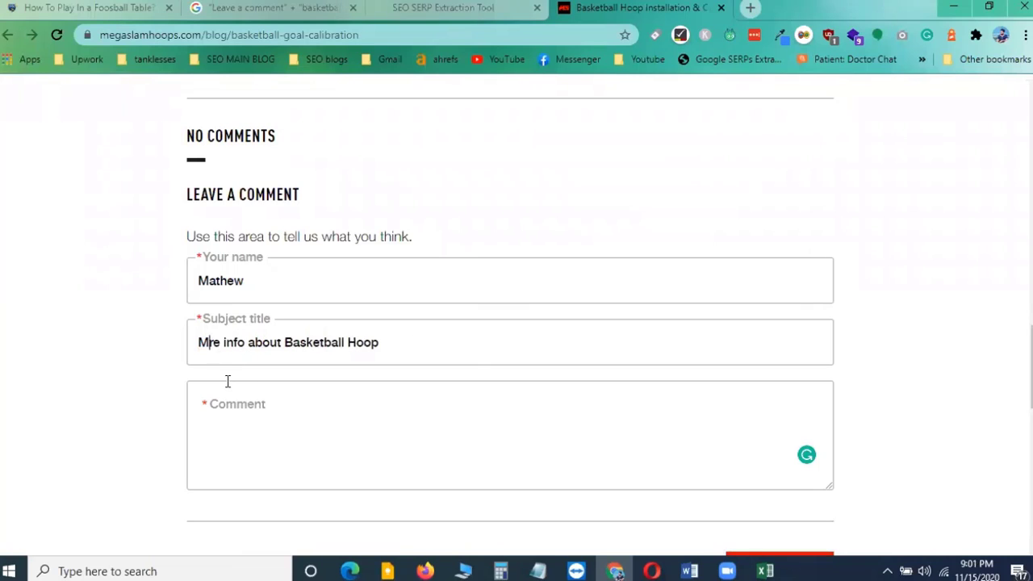
pyautogui.write('o')
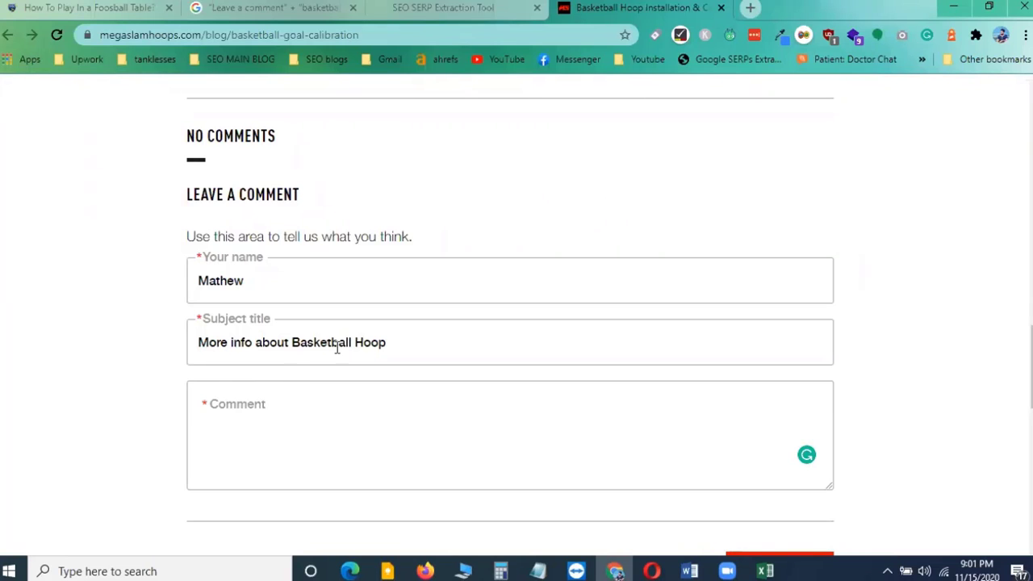
# Scroll through the article and back down to the comment form, placing the cursor in the comment field
pyautogui.scroll(20, 347, 348)
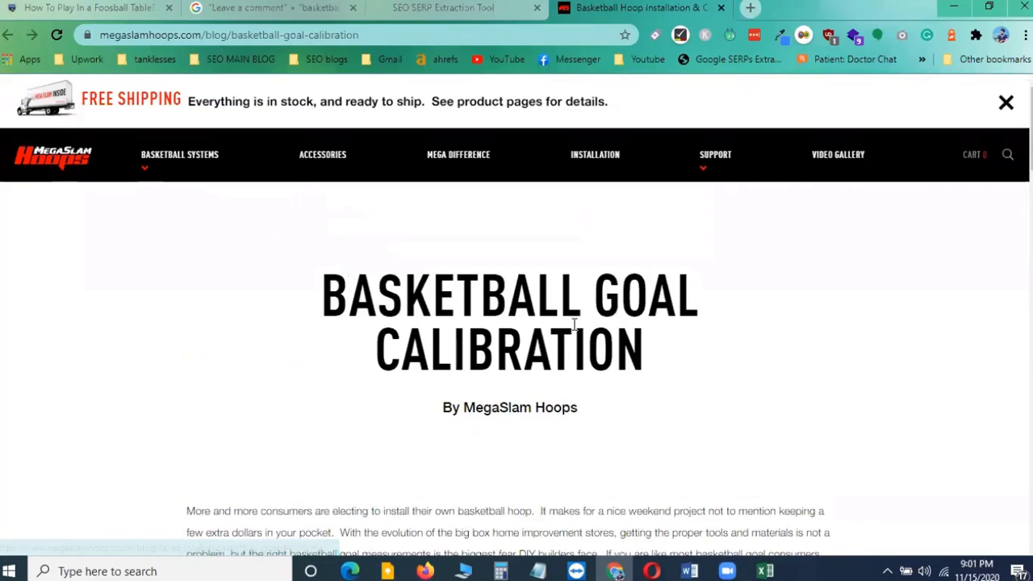
pyautogui.scroll(-9, 574, 324)
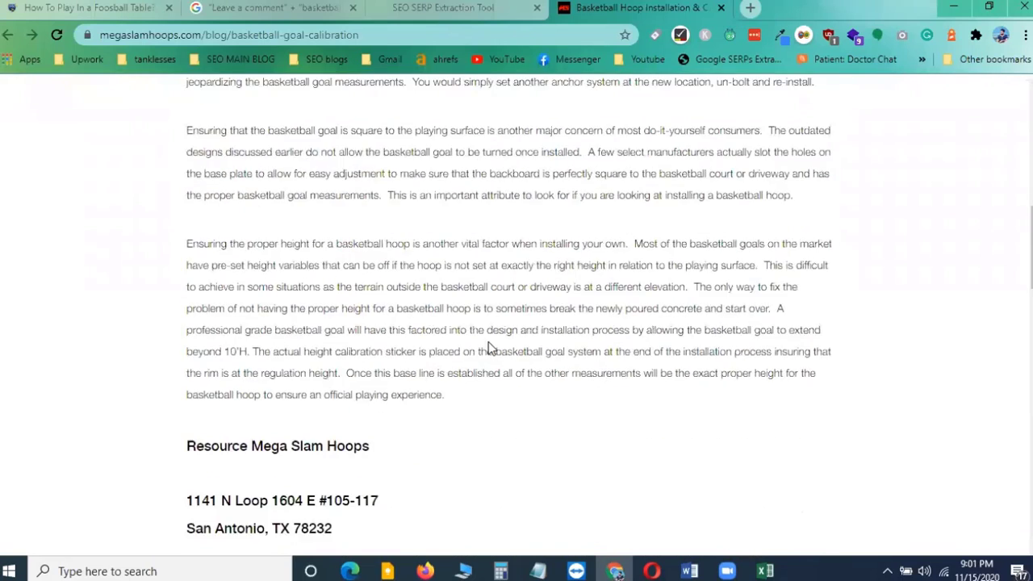
pyautogui.scroll(-6, 489, 348)
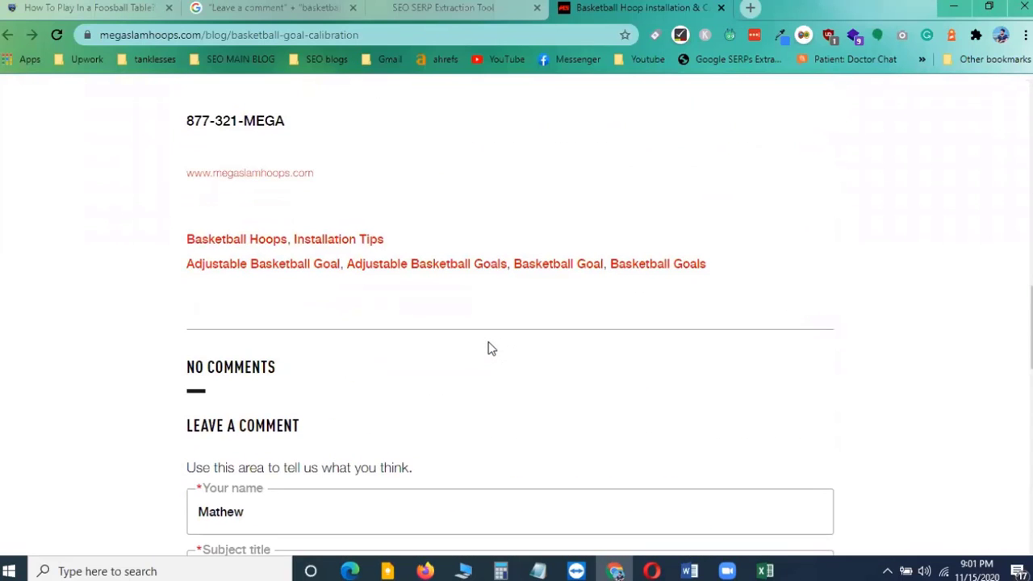
pyautogui.scroll(-3, 488, 349)
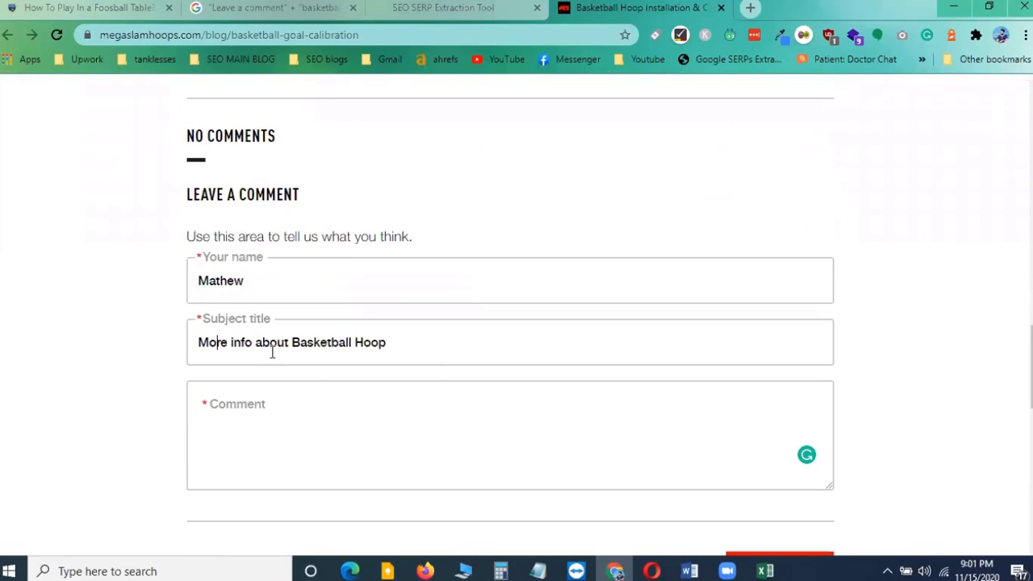
pyautogui.moveTo(199, 342); pyautogui.dragTo(409, 350)
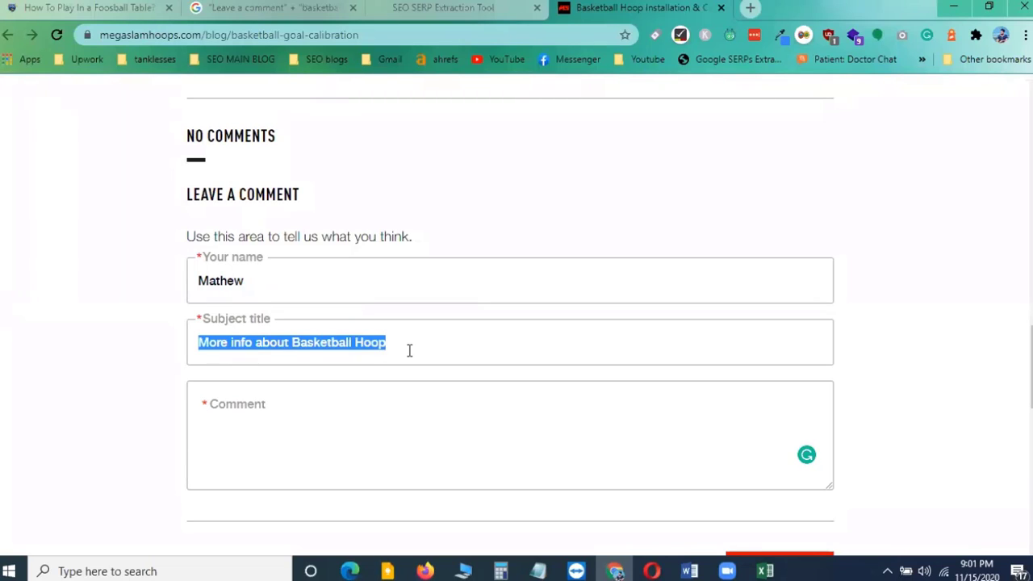
pyautogui.click(431, 343)
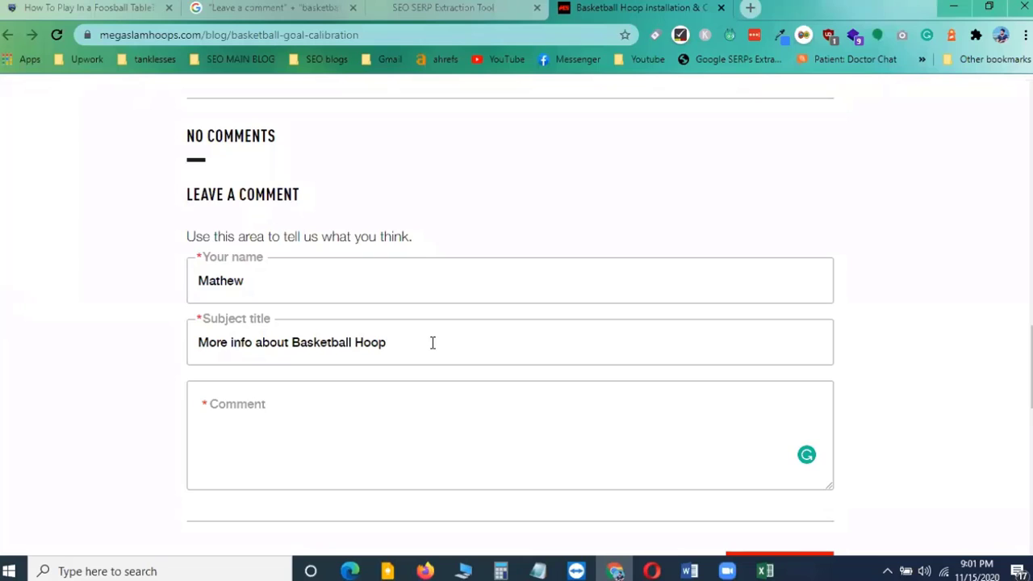
pyautogui.click(241, 411)
pyautogui.click(242, 411)
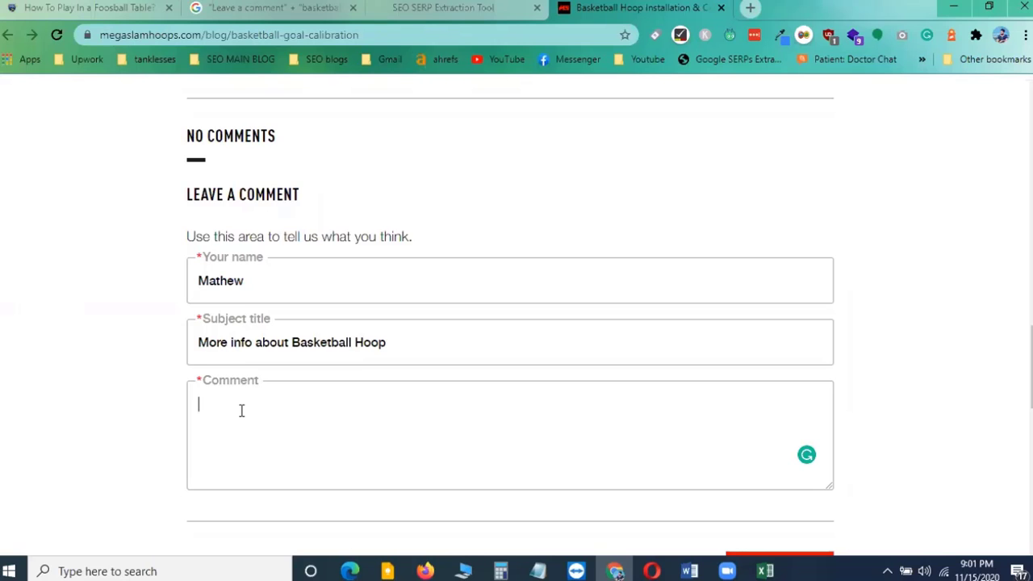
# Copy the article's sentences about direct burial and internal support posts and paste them into the comment field
pyautogui.scroll(15, 242, 411)
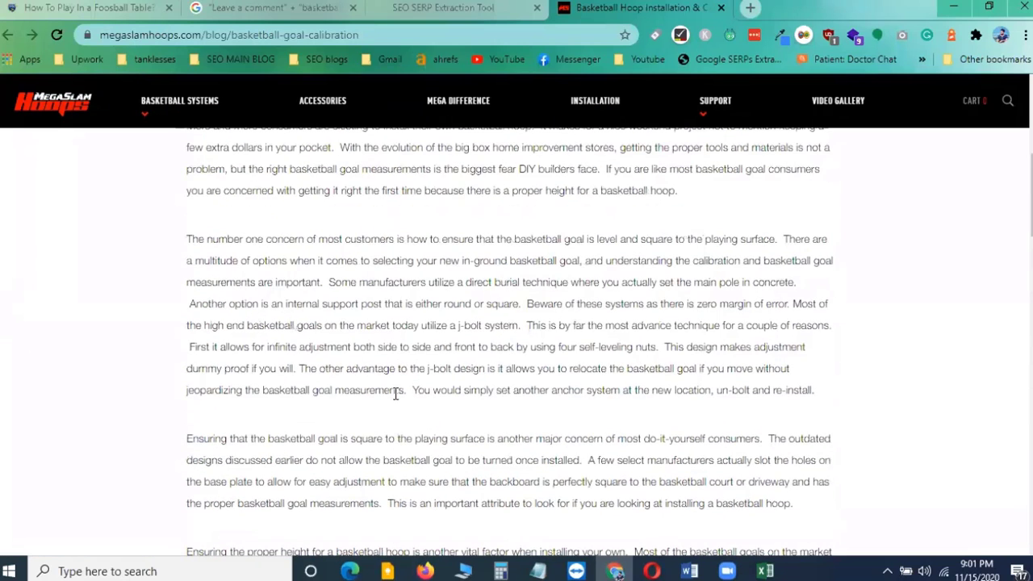
pyautogui.moveTo(329, 281); pyautogui.dragTo(537, 311)
pyautogui.hotkey('ctrl', 'c')
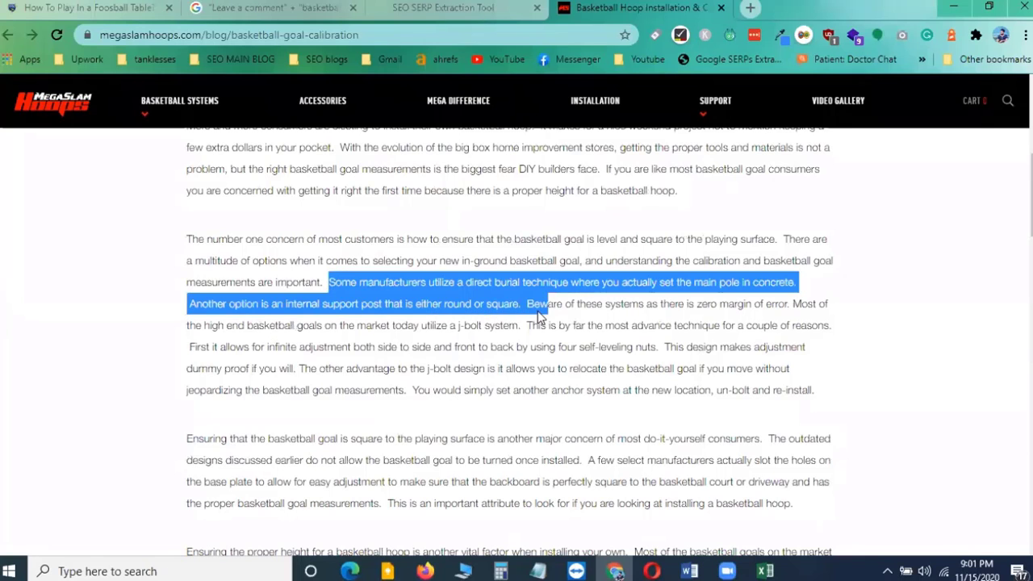
pyautogui.scroll(-15, 399, 440)
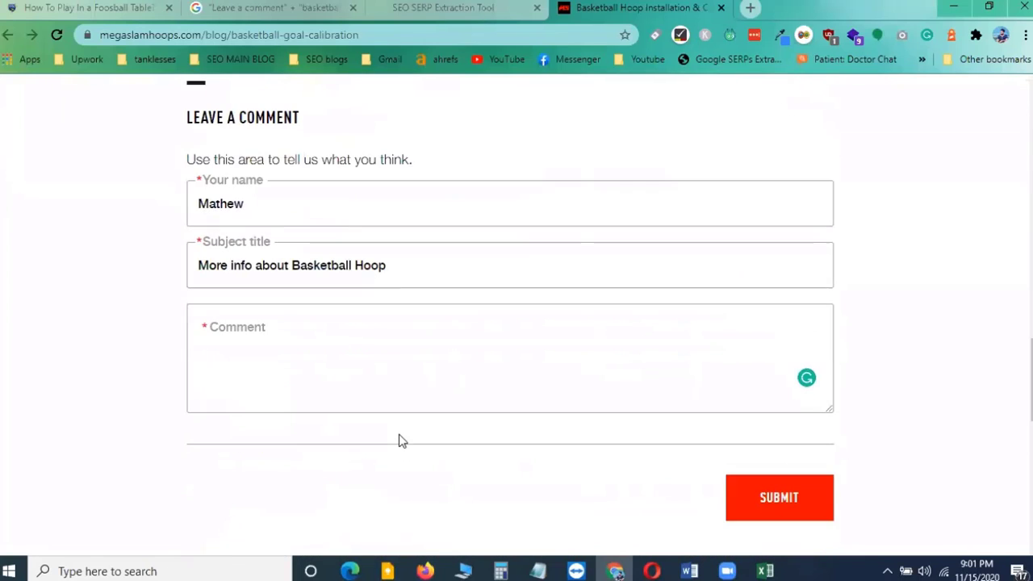
pyautogui.click(236, 324)
pyautogui.hotkey('ctrl', 'v')
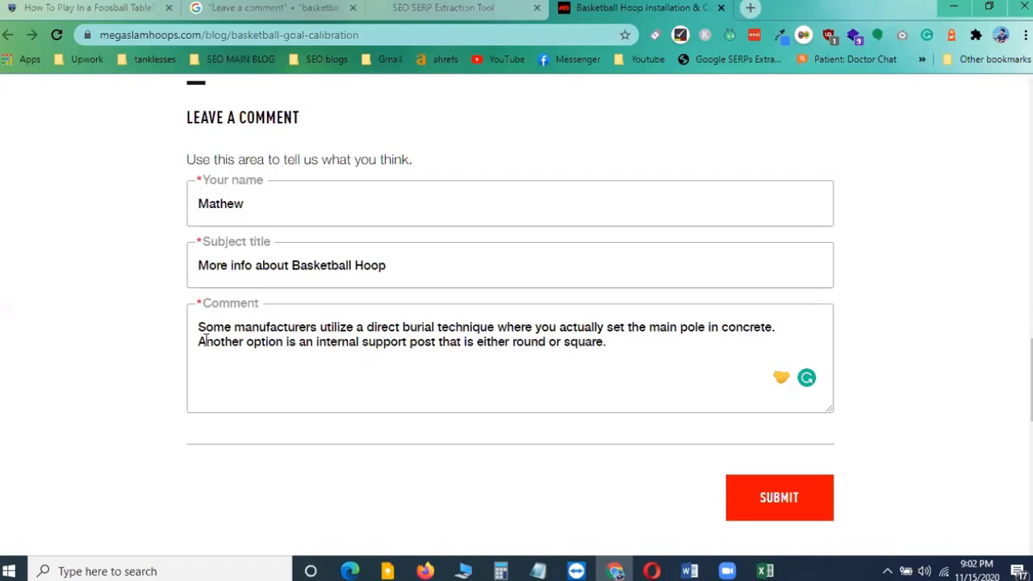
# Open the Basketball Hoops category page on sportztunnel.com and copy its URL
pyautogui.moveTo(198, 341); pyautogui.dragTo(283, 345)
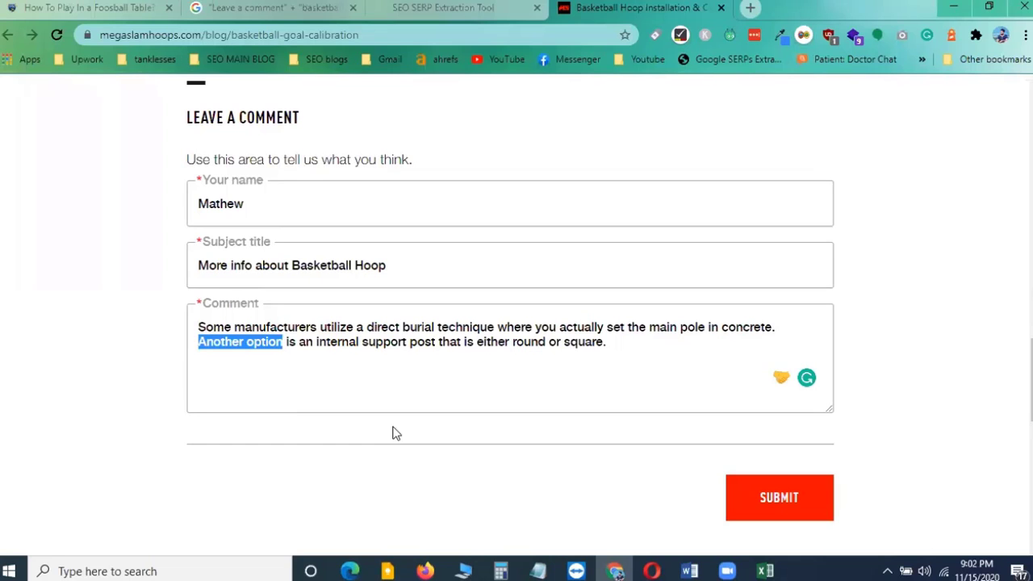
pyautogui.click(52, 7)
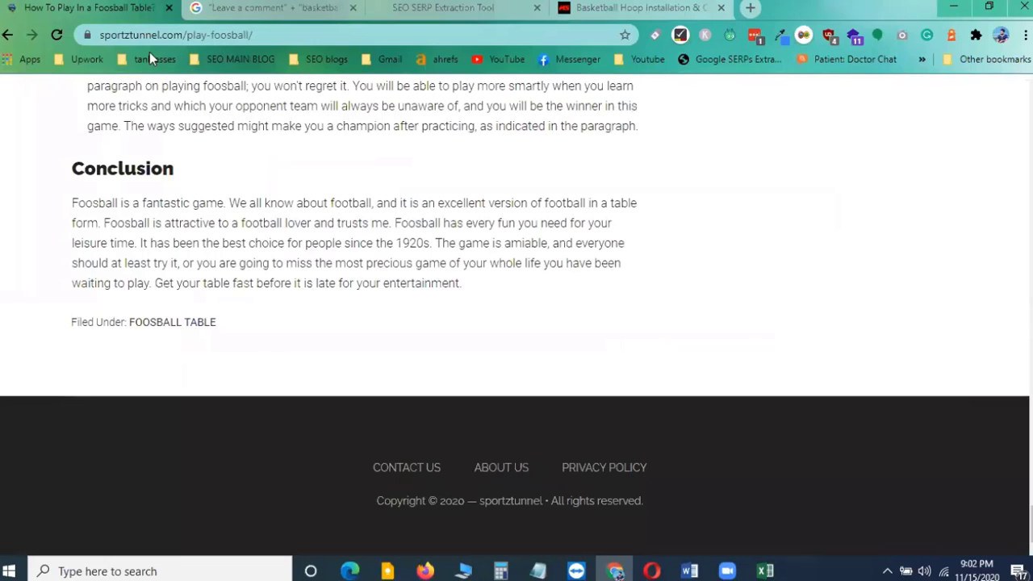
pyautogui.click(281, 34)
pyautogui.click(281, 34)
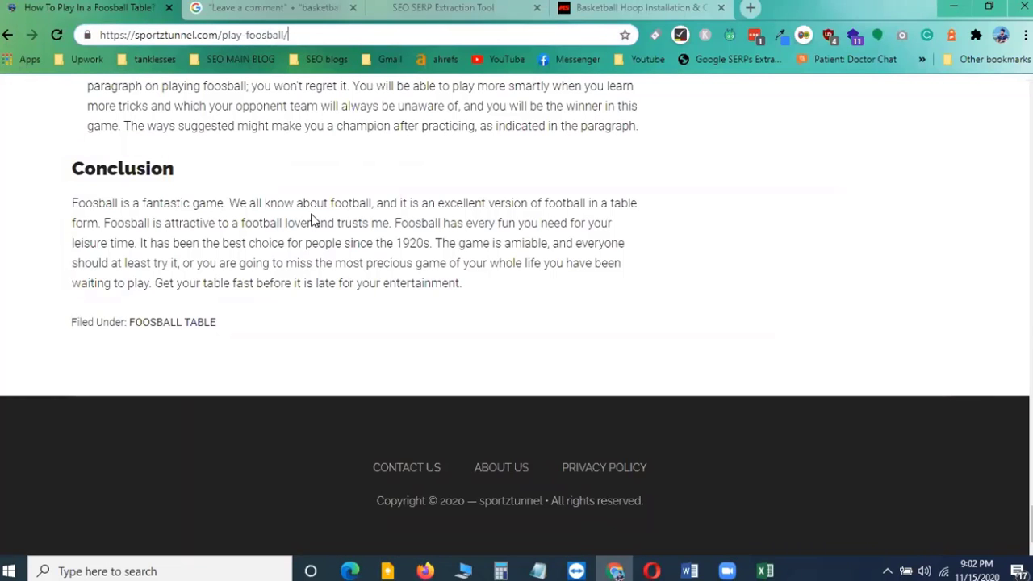
pyautogui.scroll(10, 314, 220)
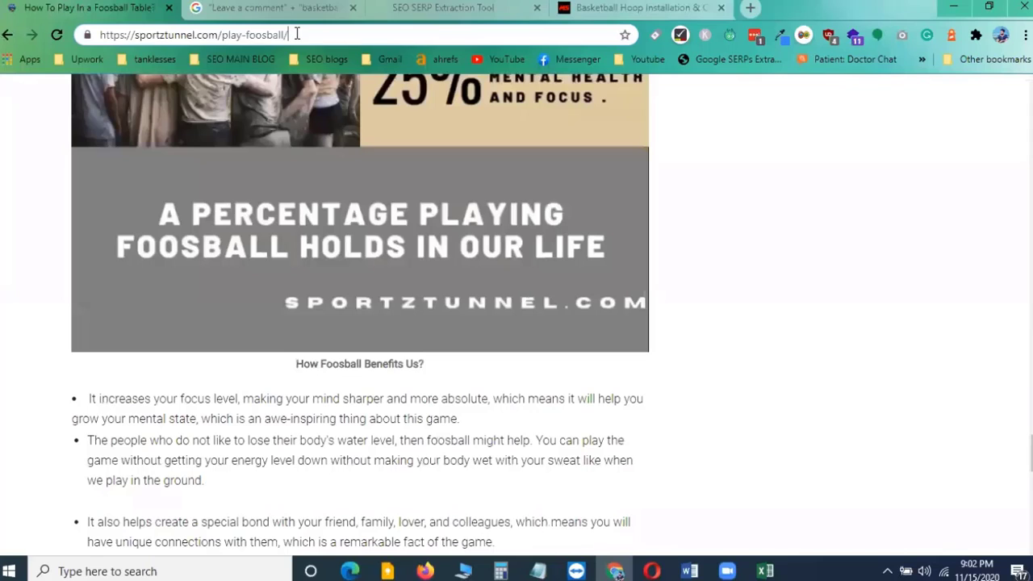
pyautogui.moveTo(294, 35); pyautogui.dragTo(73, 36)
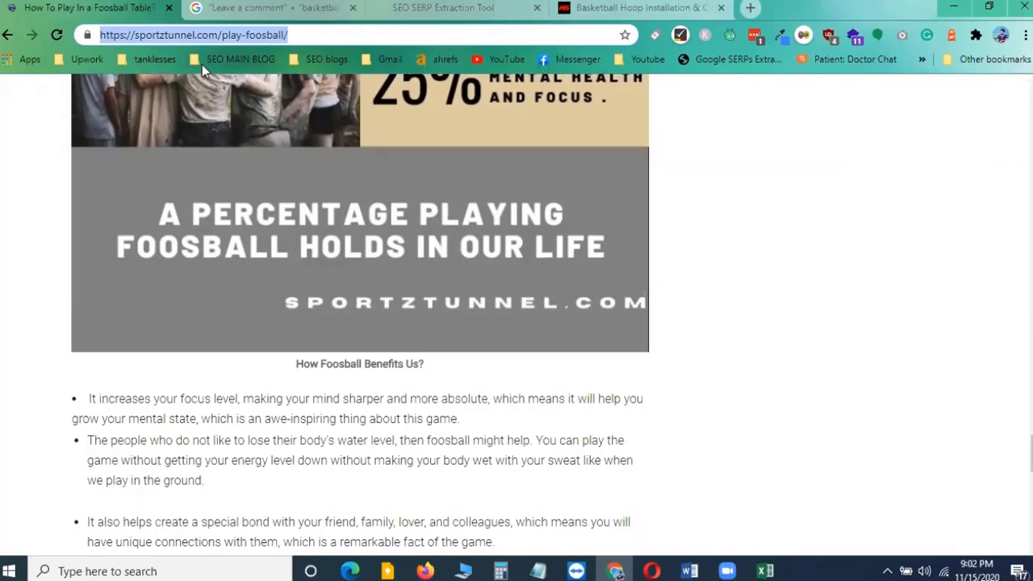
pyautogui.scroll(15, 283, 347)
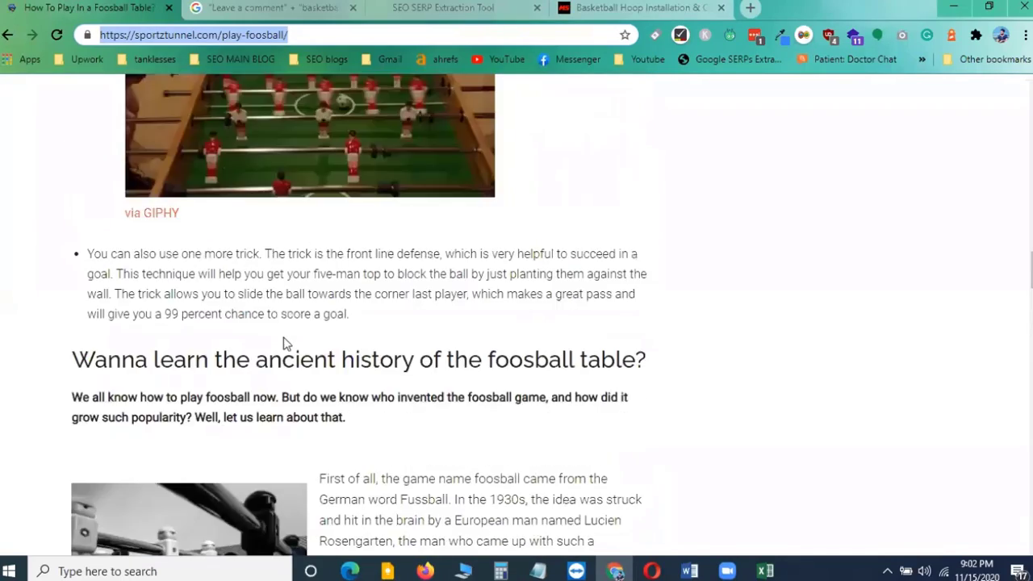
pyautogui.scroll(20, 278, 337)
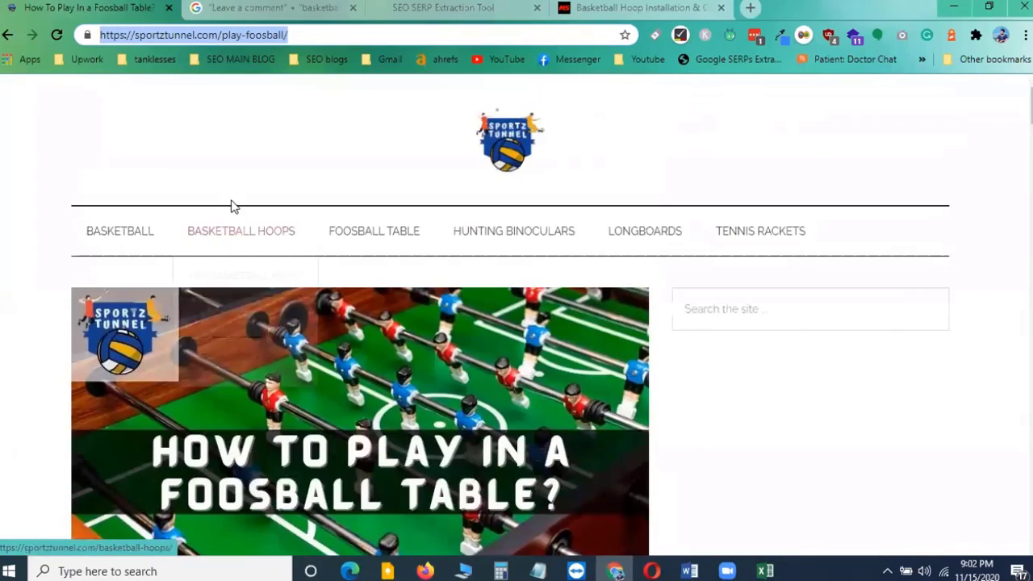
pyautogui.click(245, 232)
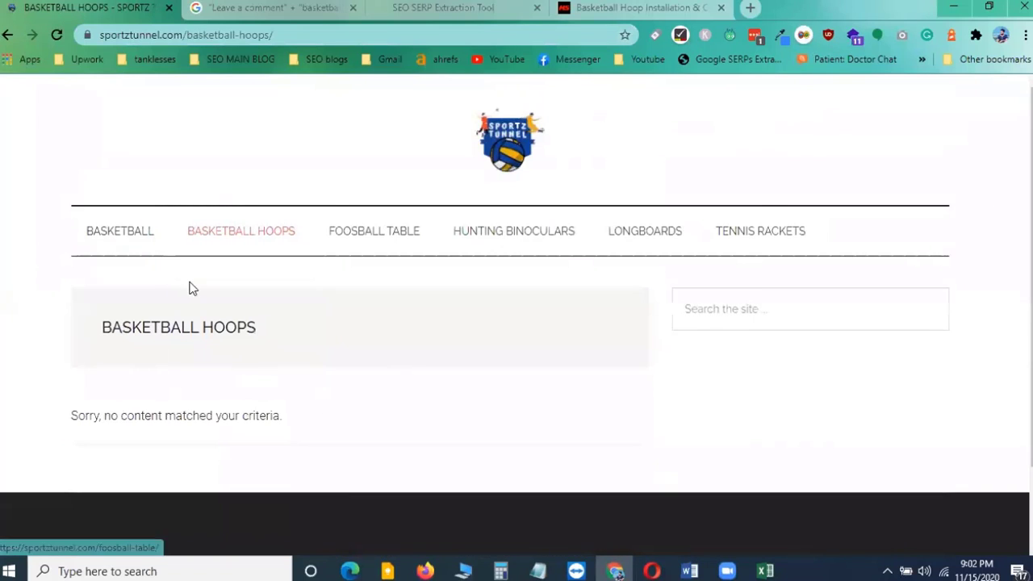
pyautogui.click(284, 35)
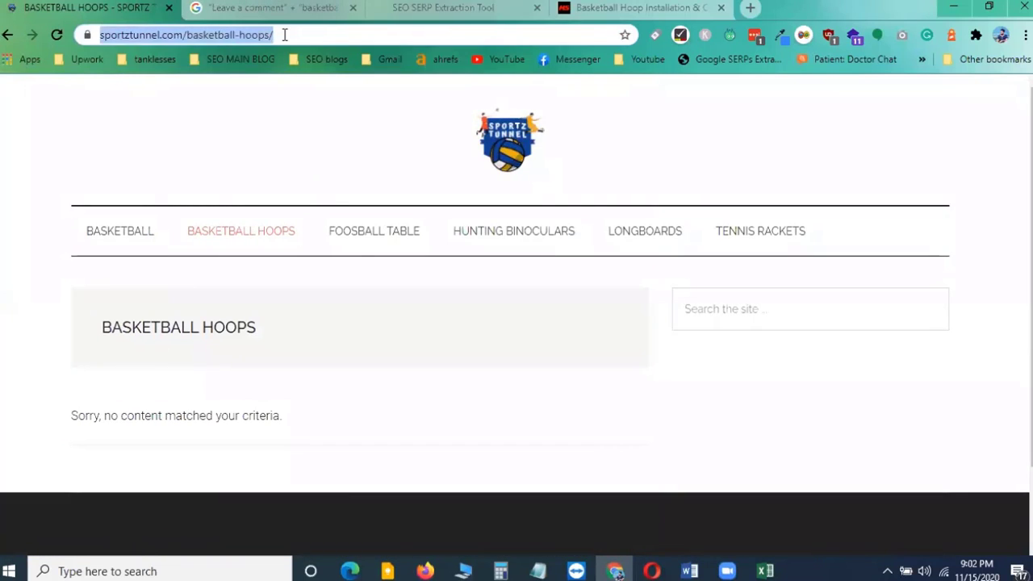
pyautogui.rightClick(165, 33)
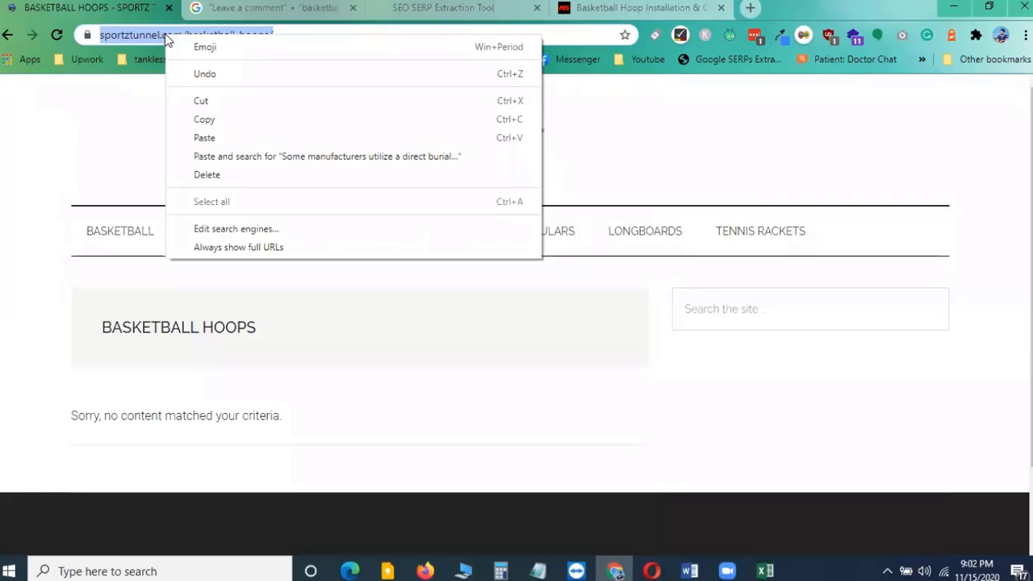
pyautogui.click(203, 121)
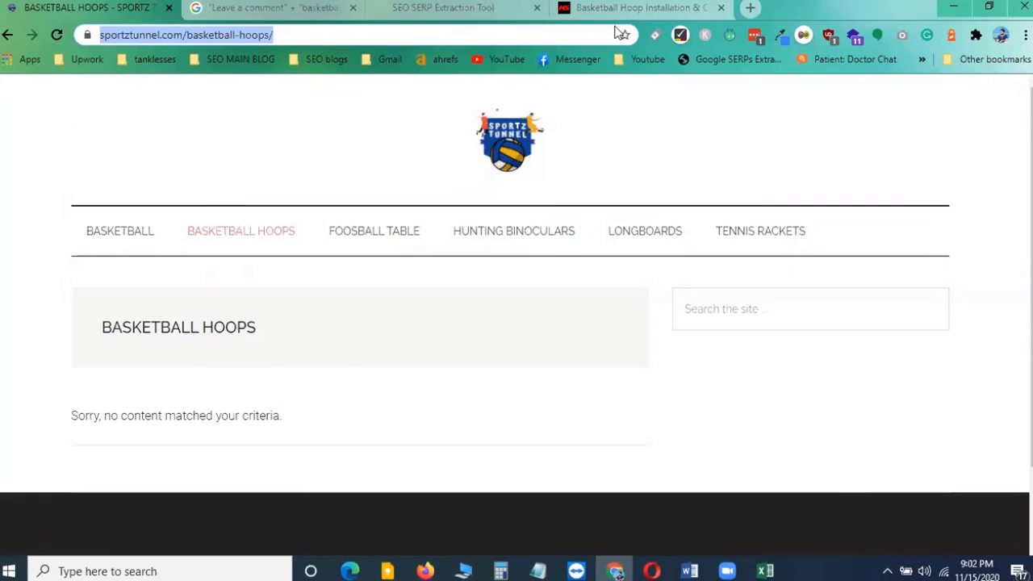
pyautogui.click(650, 6)
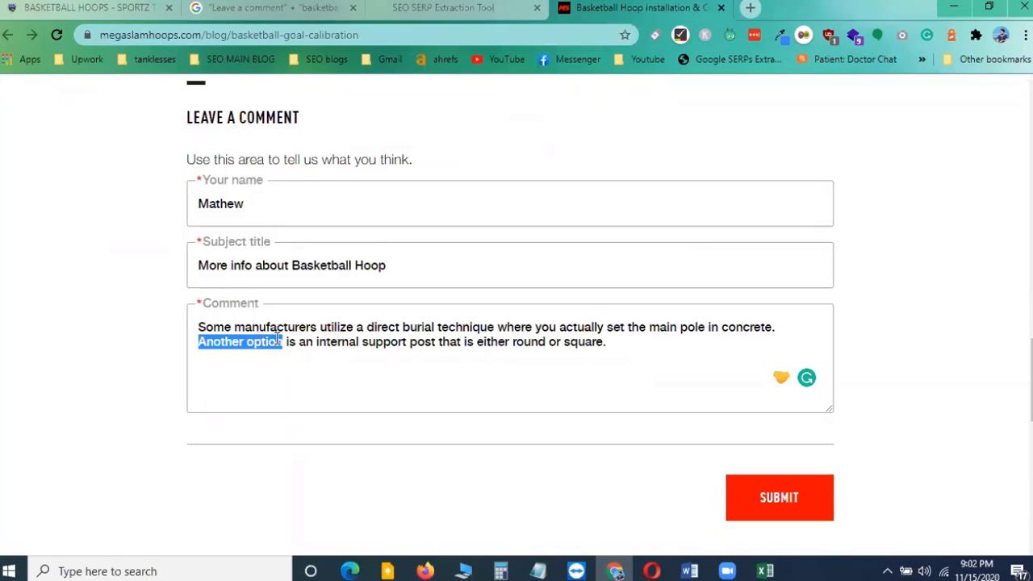
pyautogui.click(125, 7)
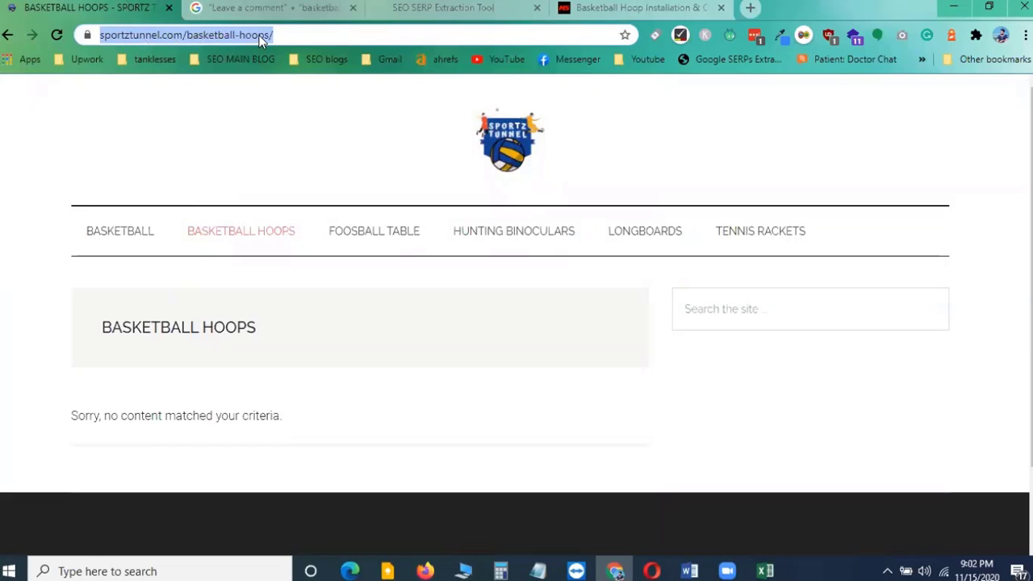
pyautogui.click(650, 7)
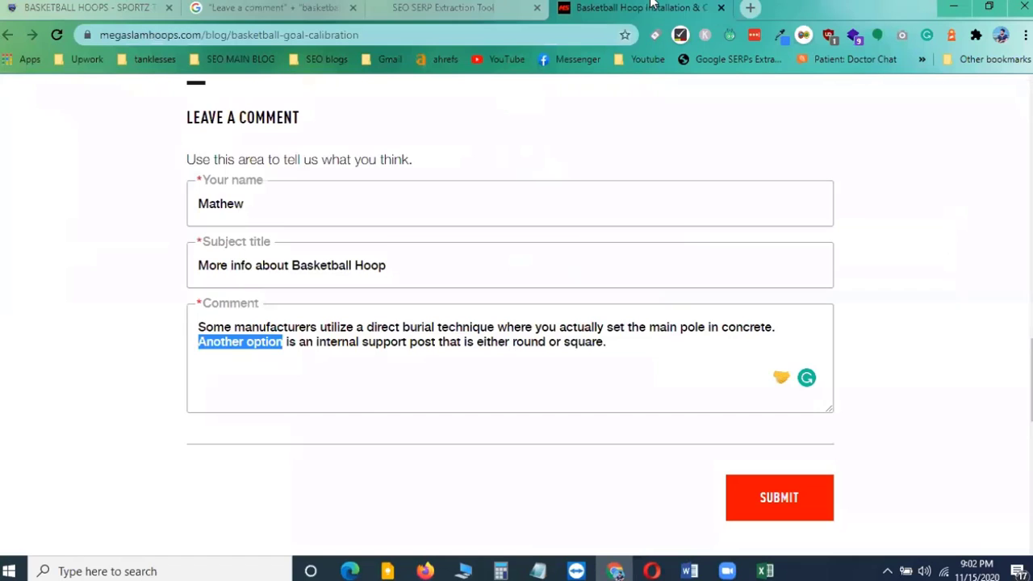
pyautogui.click(270, 363)
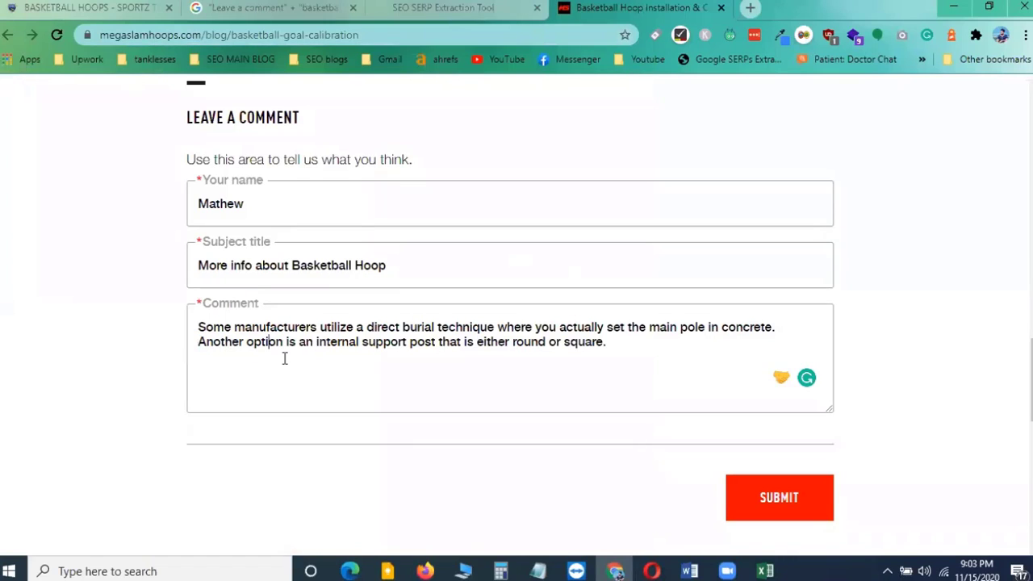
pyautogui.click(249, 347)
pyautogui.moveTo(198, 203); pyautogui.dragTo(250, 196)
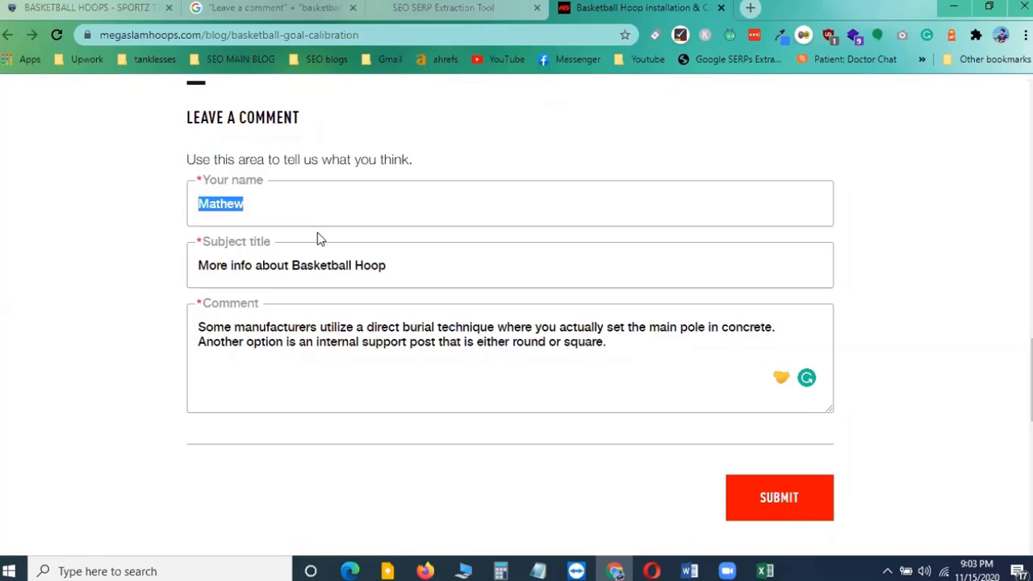
pyautogui.click(266, 207)
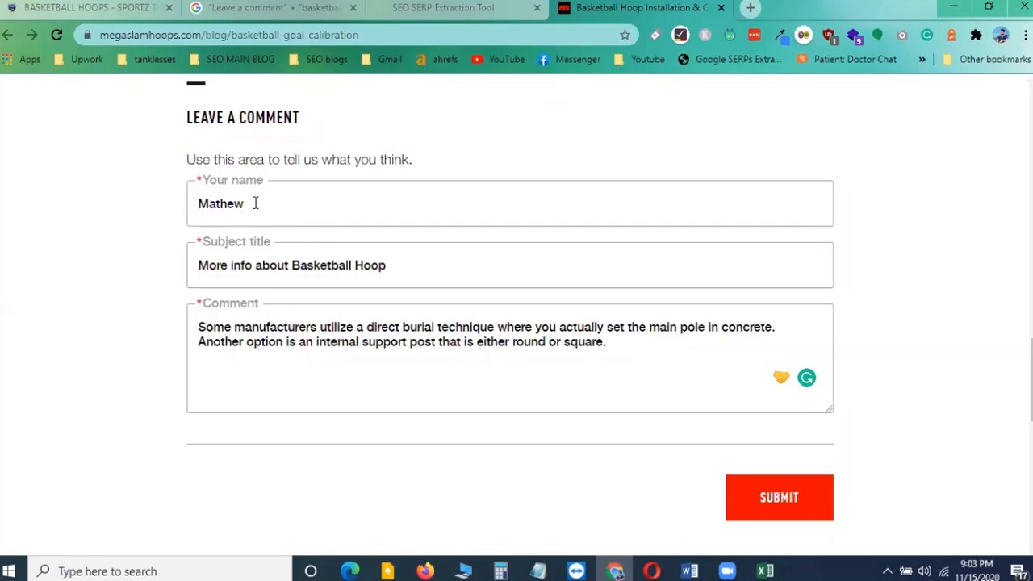
pyautogui.moveTo(255, 203); pyautogui.dragTo(200, 204)
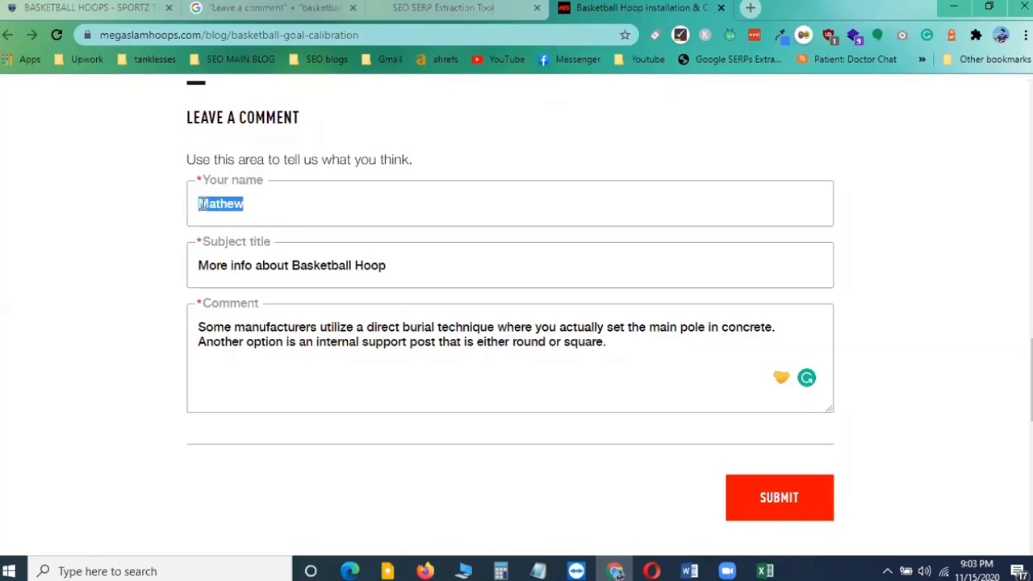
pyautogui.click(257, 208)
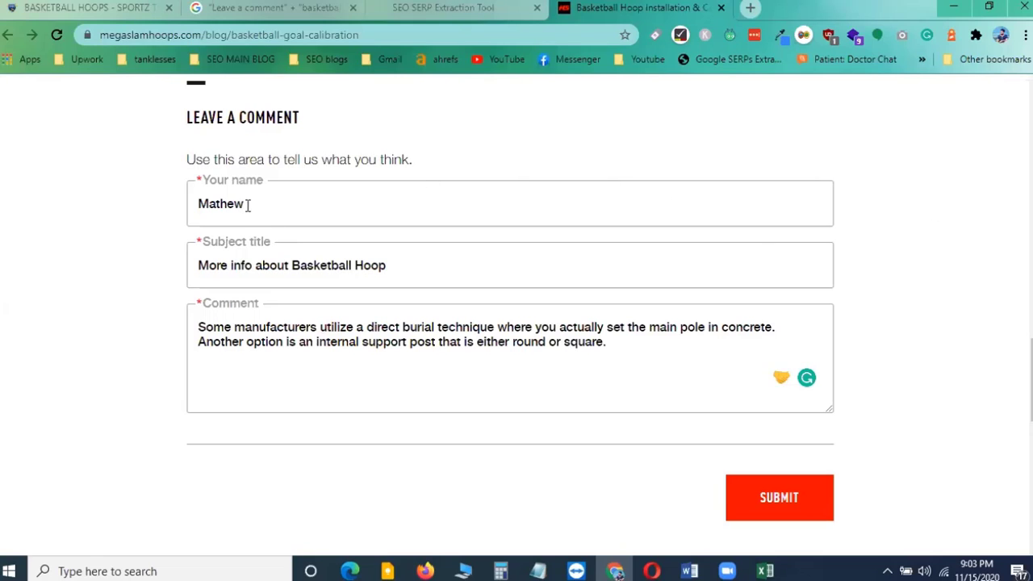
pyautogui.moveTo(249, 203); pyautogui.dragTo(194, 207)
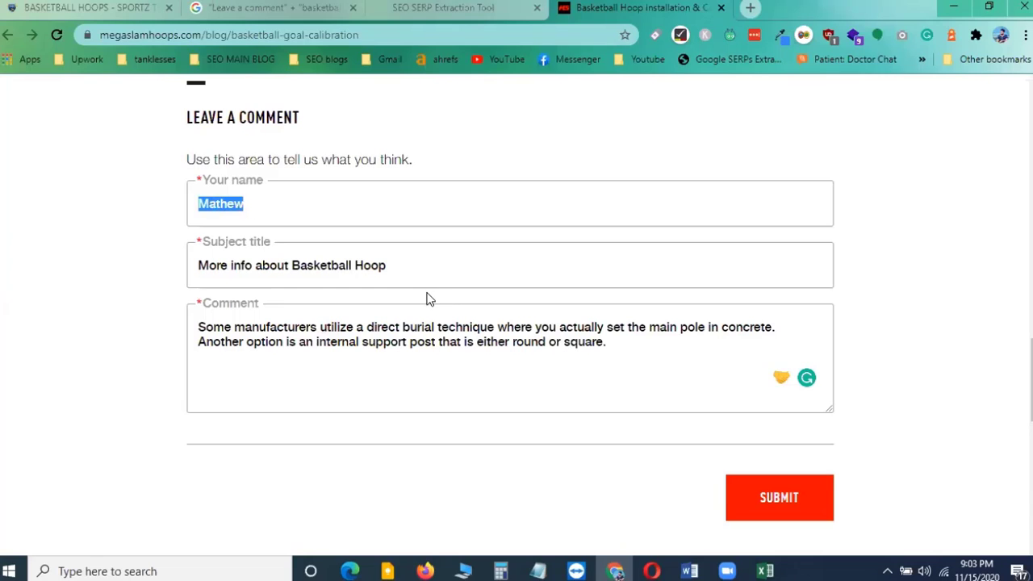
pyautogui.click(280, 204)
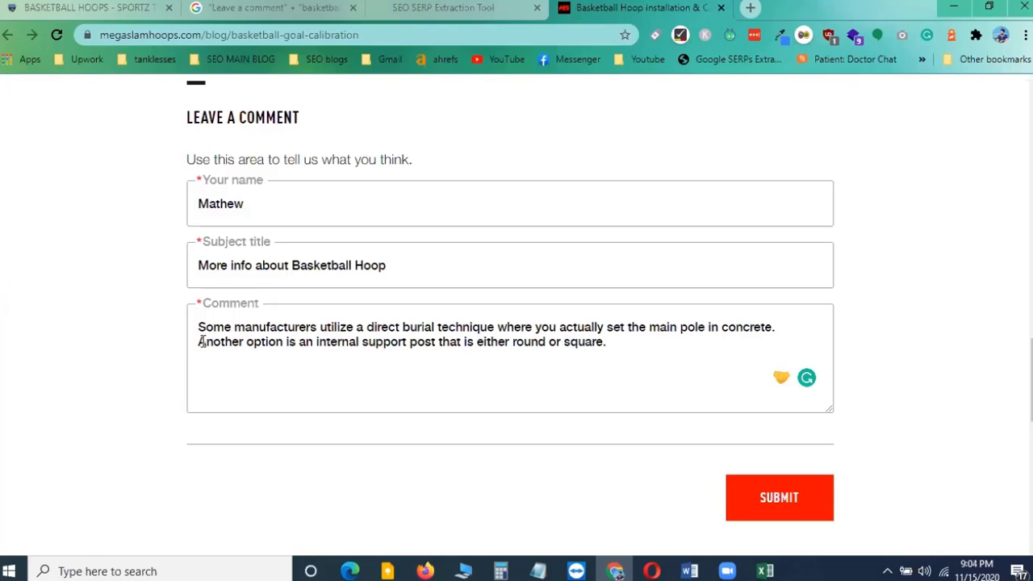
pyautogui.moveTo(199, 342); pyautogui.dragTo(282, 349)
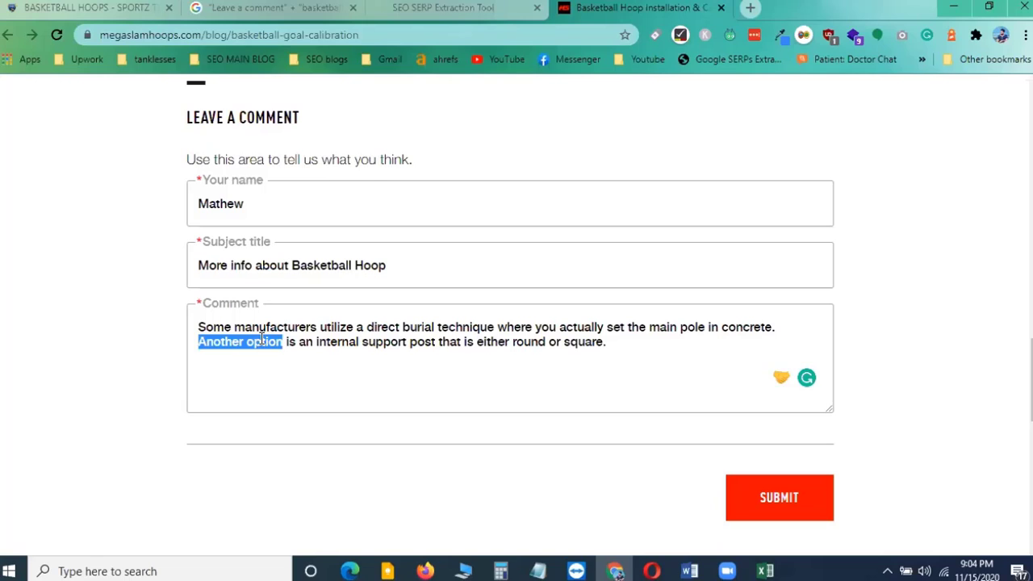
pyautogui.click(235, 345)
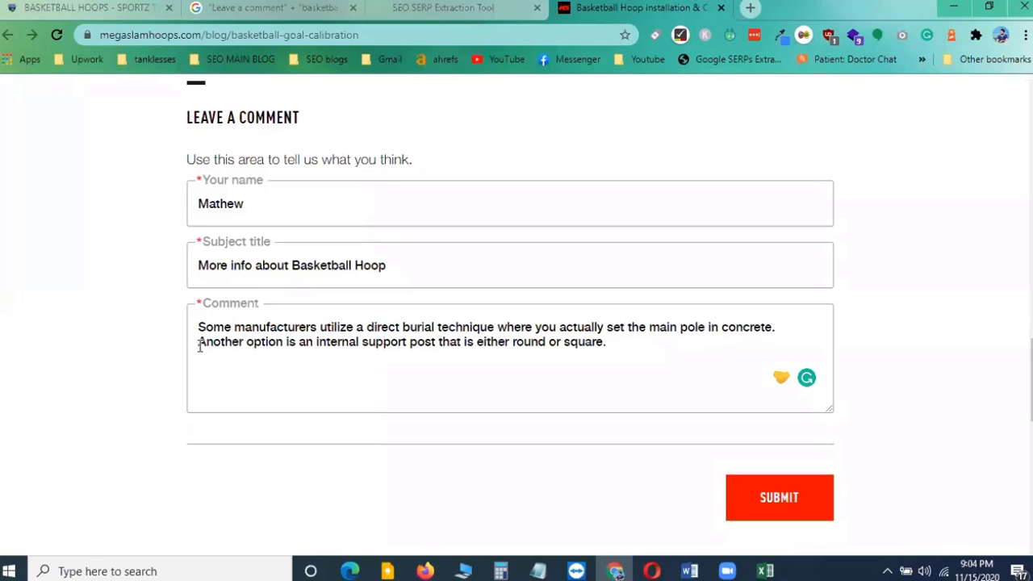
pyautogui.click(200, 343)
pyautogui.click(627, 344)
pyautogui.press('Return')
pyautogui.press('Return')
pyautogui.press('Return')
pyautogui.write('<')
pyautogui.write('a he')
pyautogui.write('rf')
pyautogui.press('BackSpace')
pyautogui.press('BackSpace')
pyautogui.press('BackSpace')
pyautogui.write('ref')
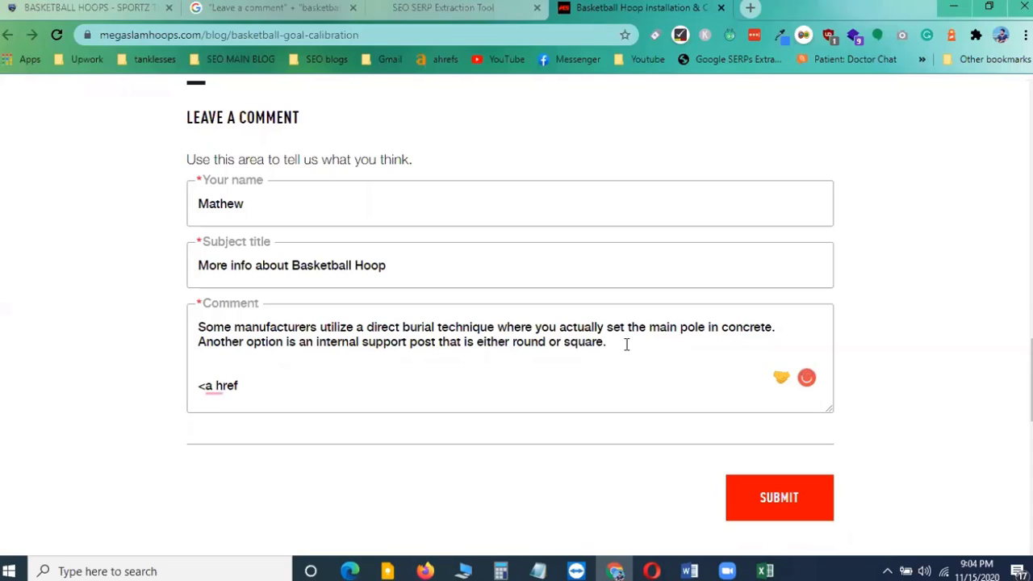
pyautogui.write('=')
pyautogui.click(102, 3)
pyautogui.hotkey('ctrl', 'c')
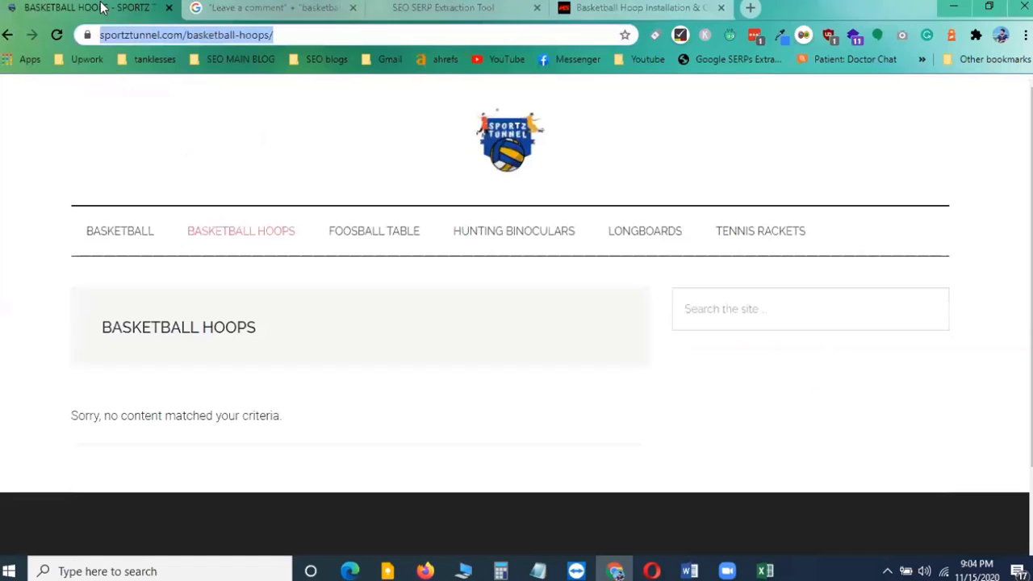
pyautogui.click(611, 12)
pyautogui.hotkey('ctrl', 'v')
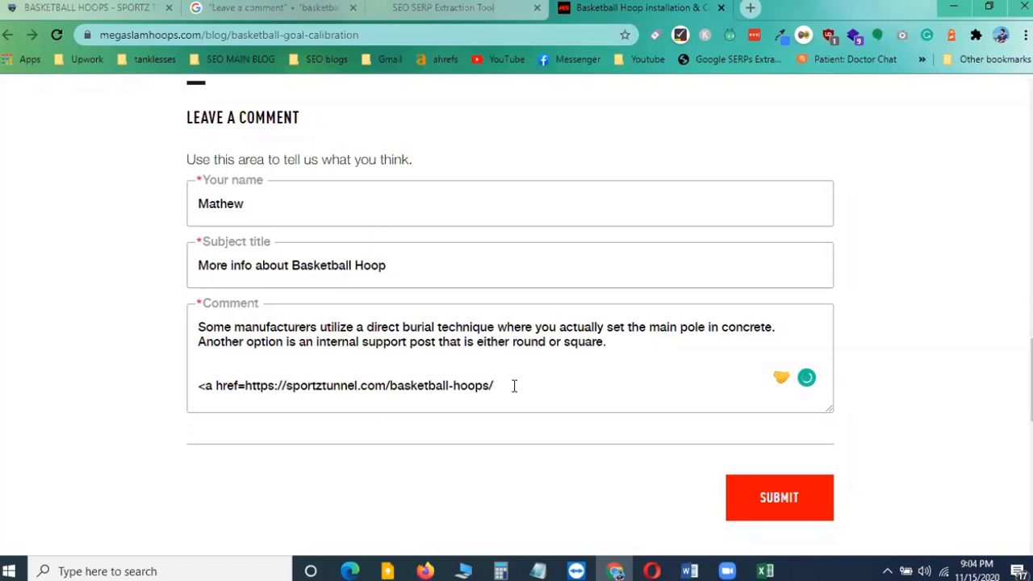
pyautogui.write('>')
# Copy 'Another option' from the comment as the anchor text and close the link tag after it
pyautogui.moveTo(199, 341); pyautogui.dragTo(283, 342)
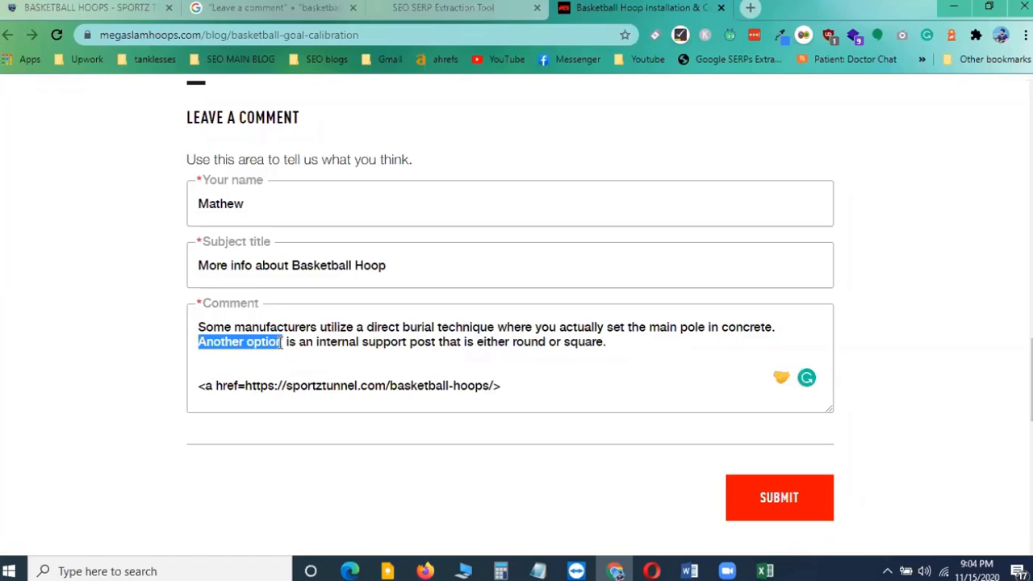
pyautogui.hotkey('ctrl', 'c')
pyautogui.click(513, 386)
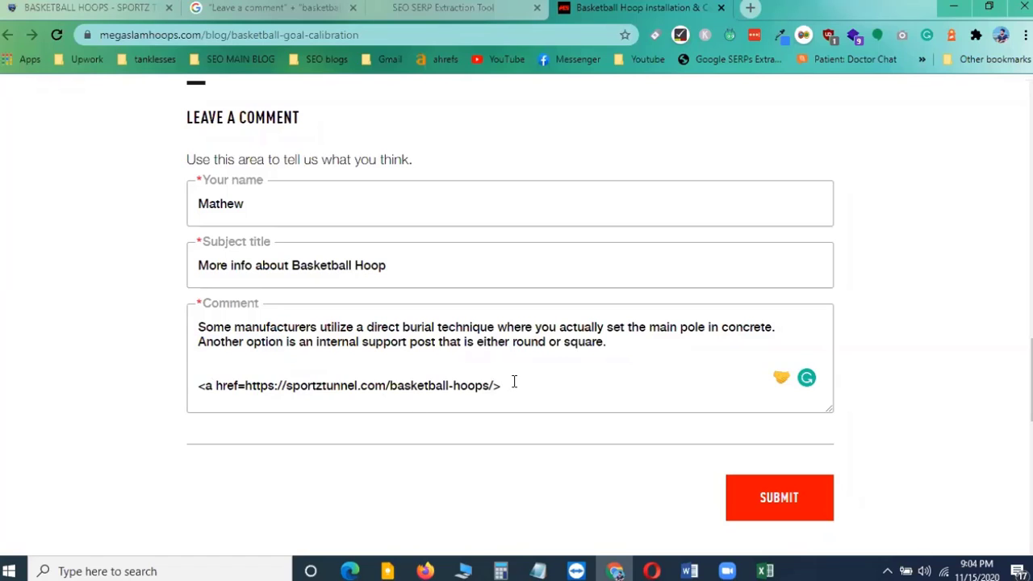
pyautogui.hotkey('ctrl', 'v')
pyautogui.write('<')
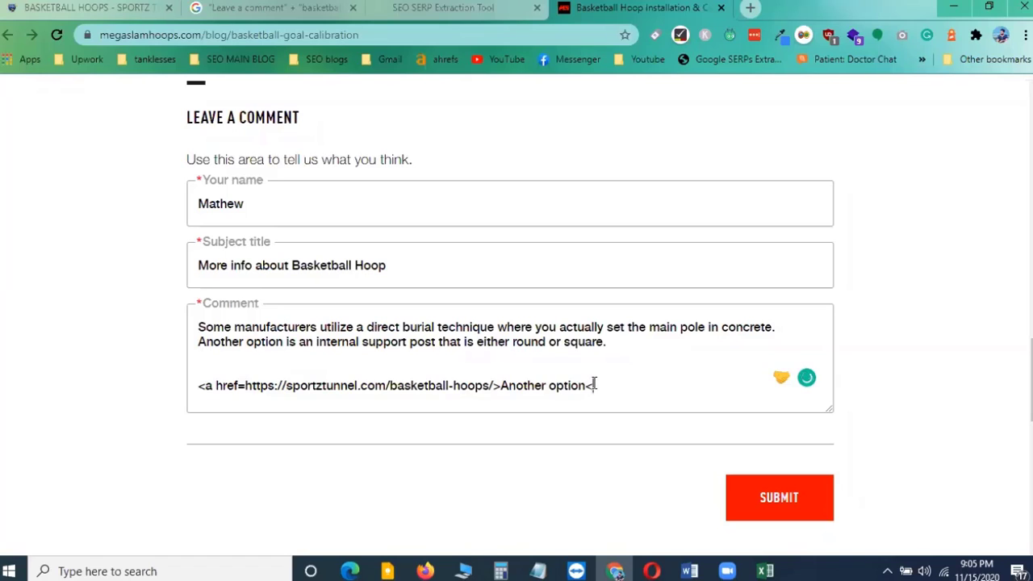
pyautogui.write('/a>')
# Replace 'Another option' at the start of the second sentence with the complete link code
pyautogui.moveTo(500, 385); pyautogui.dragTo(584, 386)
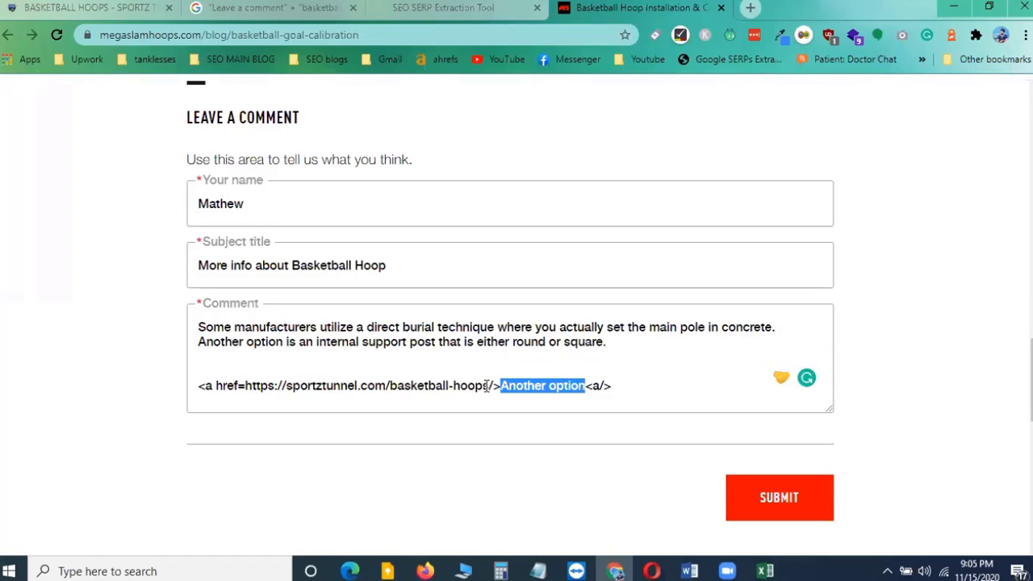
pyautogui.moveTo(489, 386); pyautogui.dragTo(613, 389)
pyautogui.click(246, 387)
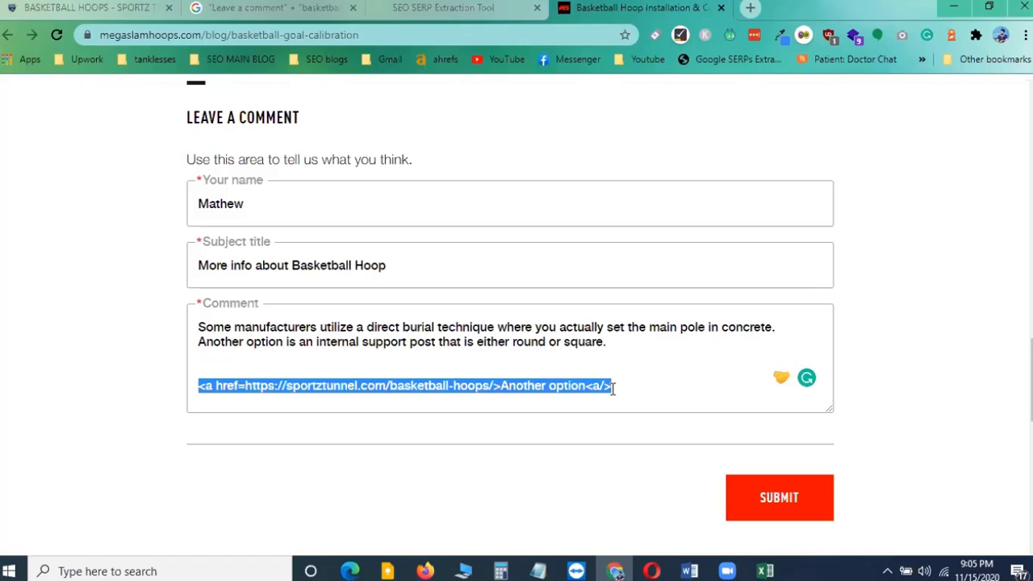
pyautogui.hotkey('ctrl', 'x')
pyautogui.moveTo(199, 341); pyautogui.dragTo(284, 343)
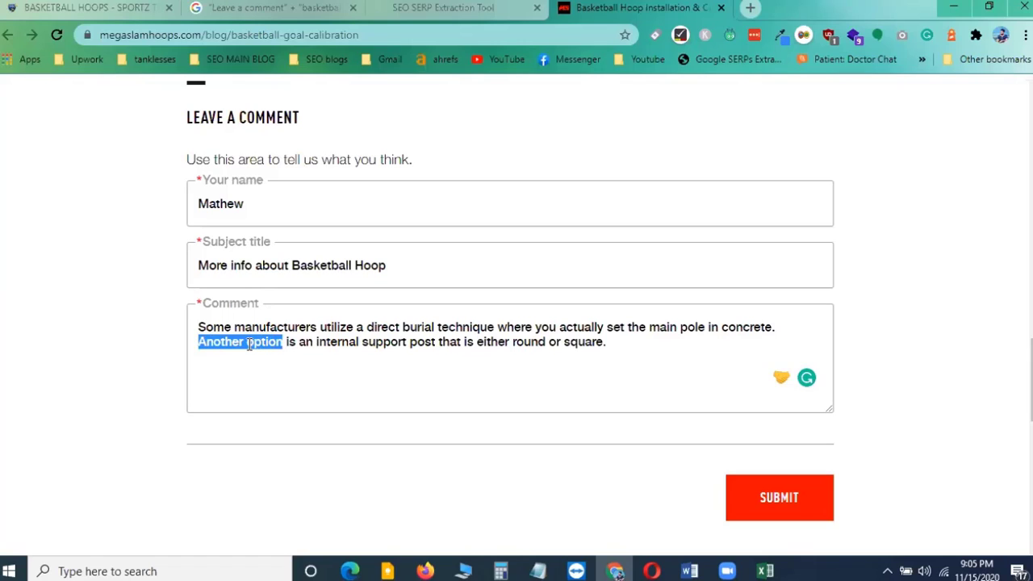
pyautogui.hotkey('ctrl', 'v')
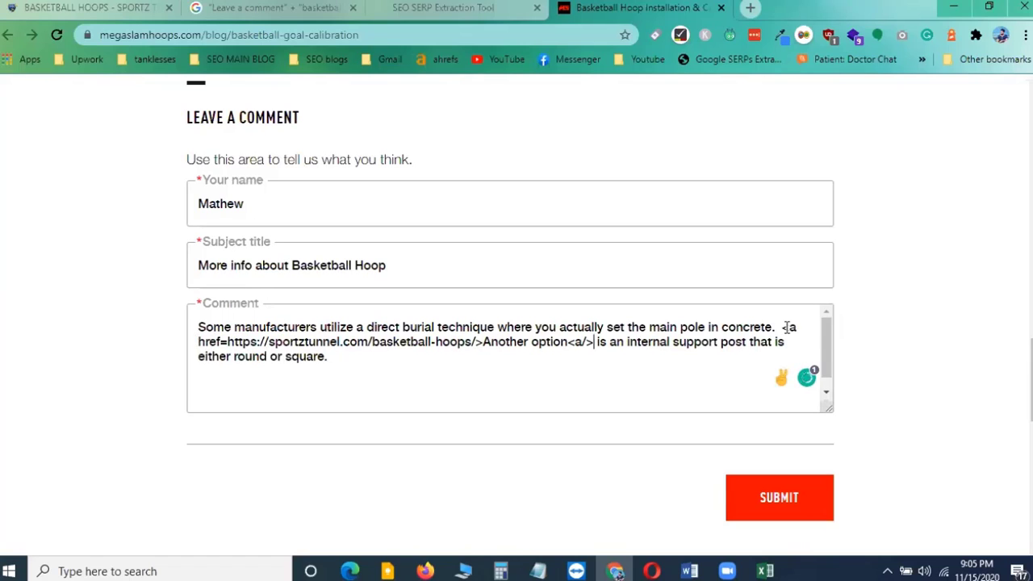
# Switch to the Excel tracking sheet and paste the full comment into the Comments cell for the goal-calibration URL
pyautogui.moveTo(783, 327); pyautogui.dragTo(594, 345)
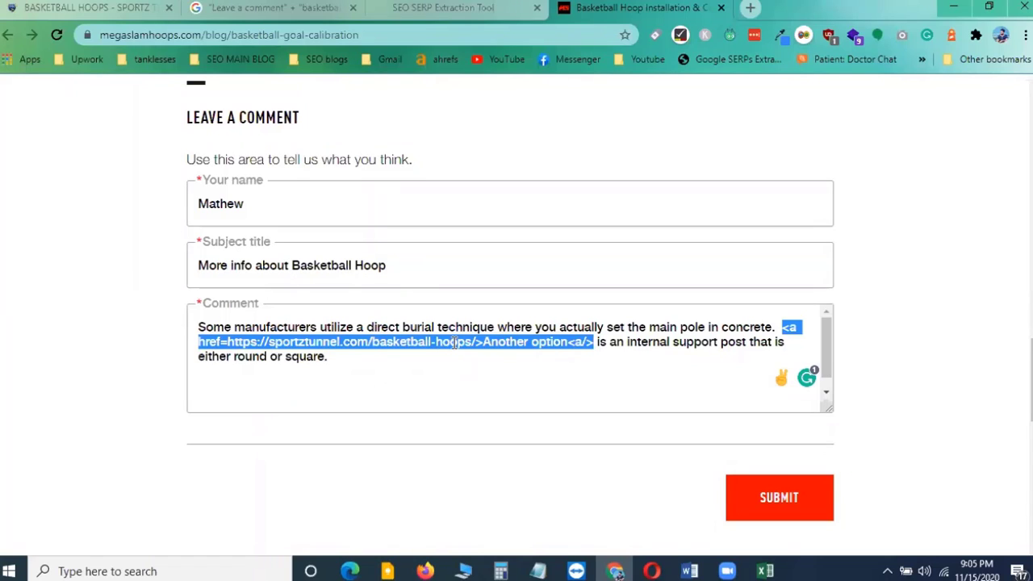
pyautogui.click(343, 369)
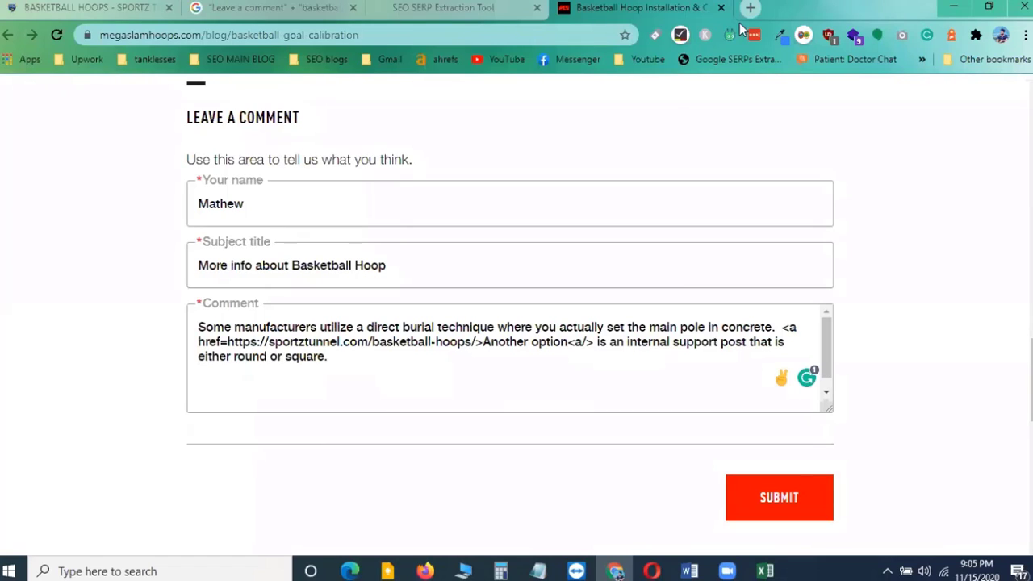
pyautogui.click(764, 571)
pyautogui.click(690, 206)
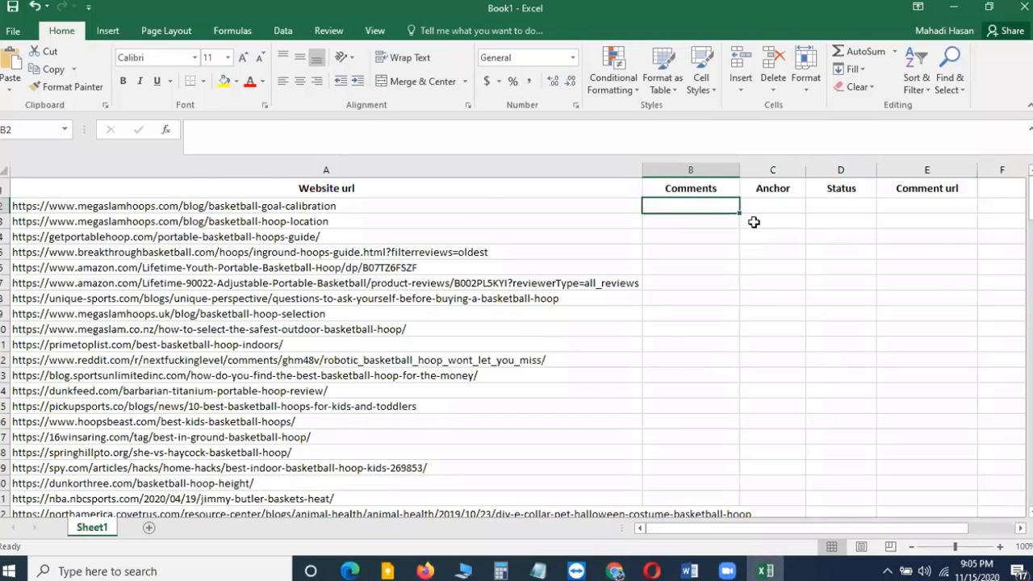
pyautogui.hotkey('alt', 'Tab')
pyautogui.moveTo(199, 327); pyautogui.dragTo(332, 359)
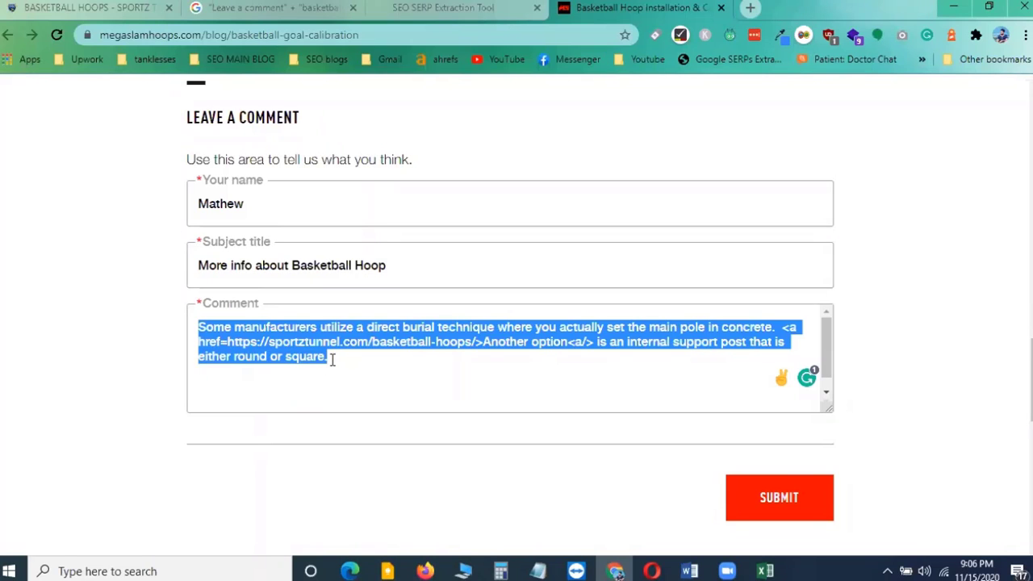
pyautogui.hotkey('alt', 'Tab')
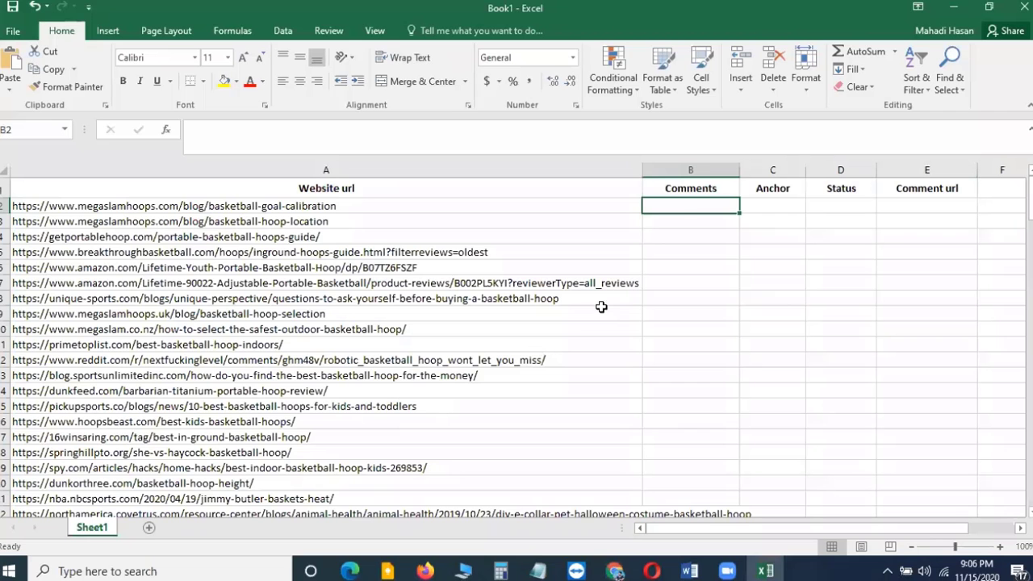
pyautogui.click(418, 139)
pyautogui.hotkey('ctrl', 'v')
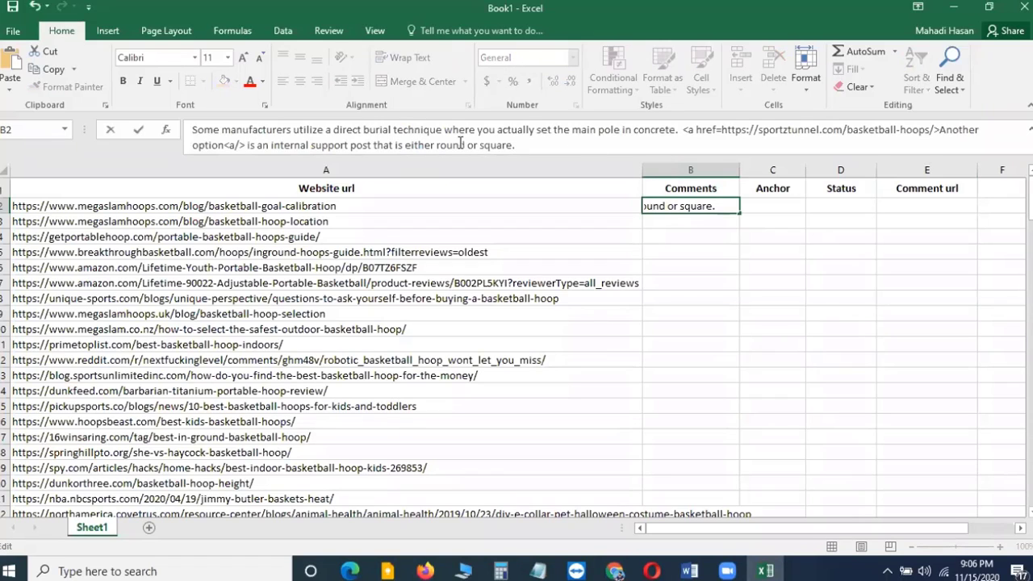
# Strip the link markup from the pasted comment so the cell holds plain text only
pyautogui.moveTo(683, 130); pyautogui.dragTo(938, 133)
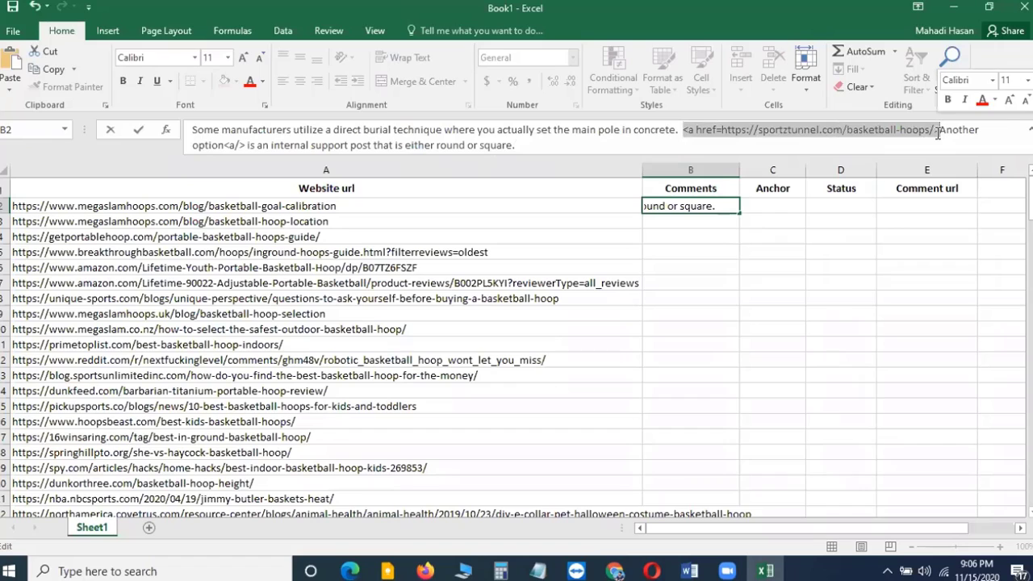
pyautogui.press('Delete')
pyautogui.moveTo(756, 130); pyautogui.dragTo(778, 130)
pyautogui.press('Delete')
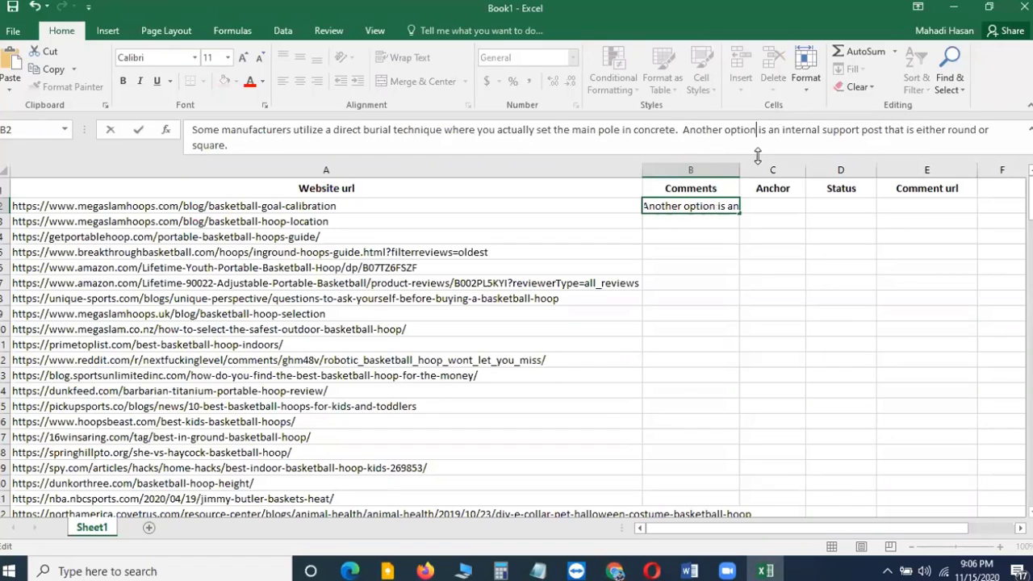
pyautogui.click(699, 278)
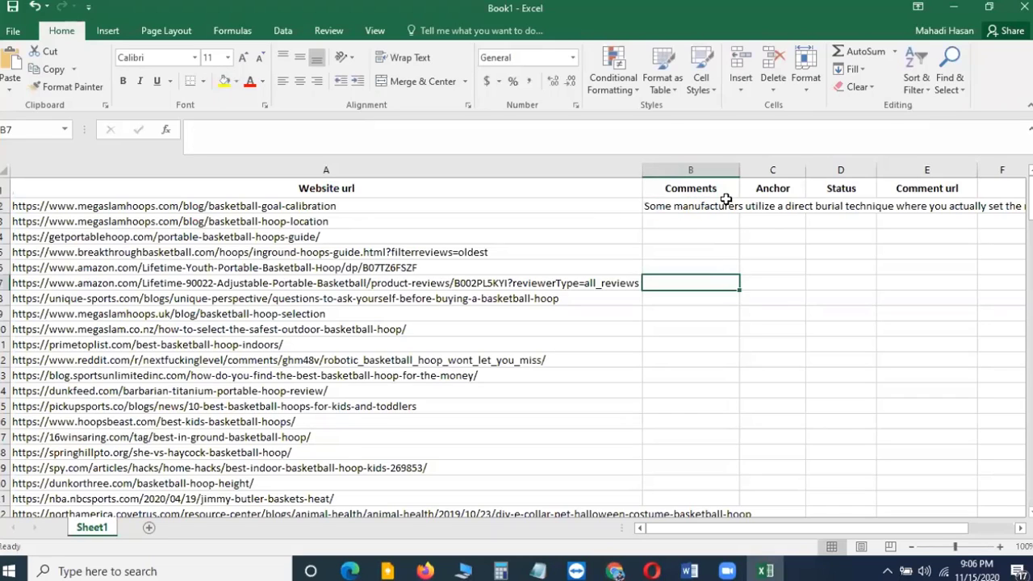
# Wrap the comment cell's text, narrow the Website url column, widen Comments, and top-align the cell
pyautogui.click(694, 207)
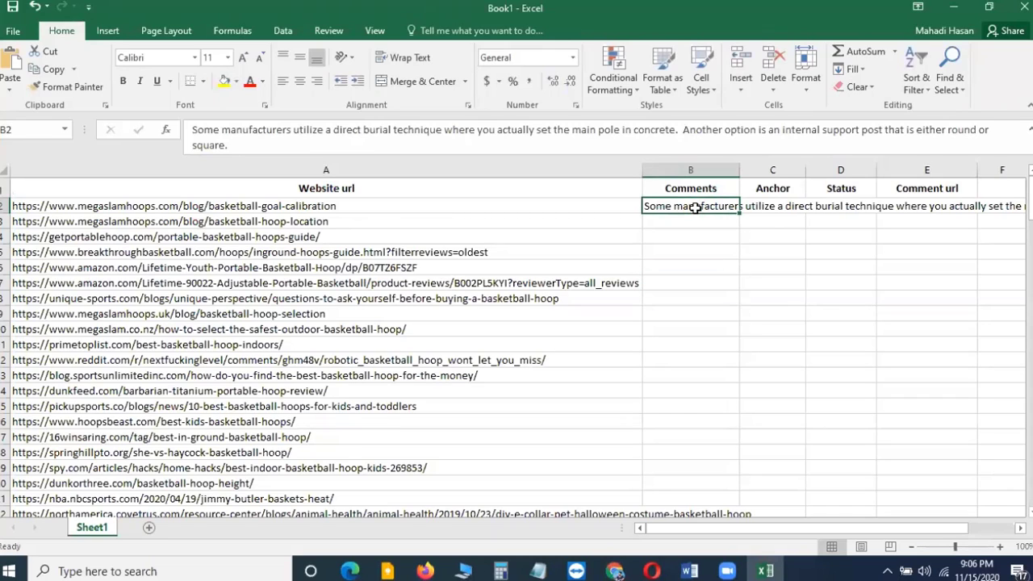
pyautogui.click(420, 59)
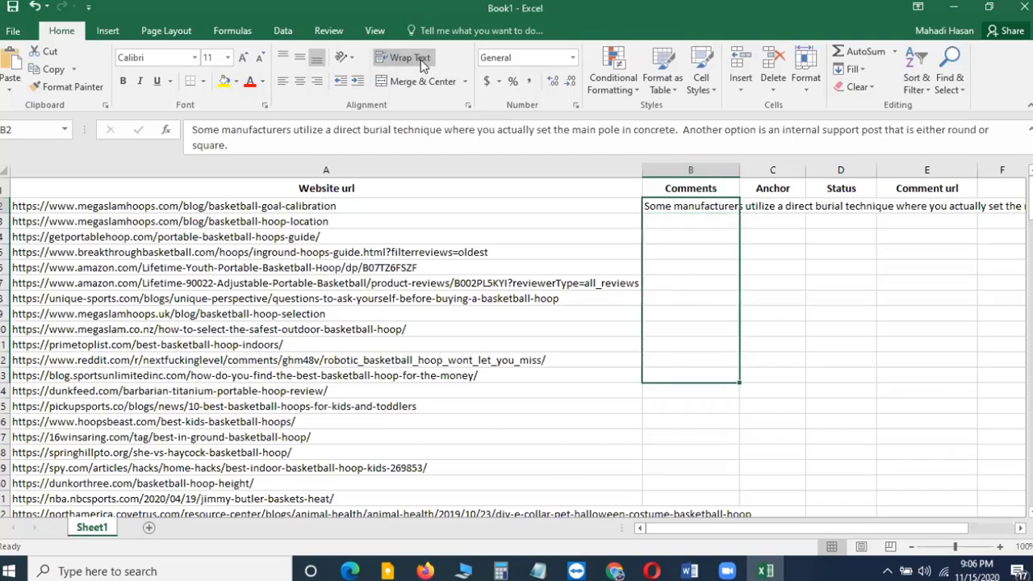
pyautogui.moveTo(742, 172); pyautogui.dragTo(771, 173)
pyautogui.moveTo(643, 171); pyautogui.dragTo(481, 203)
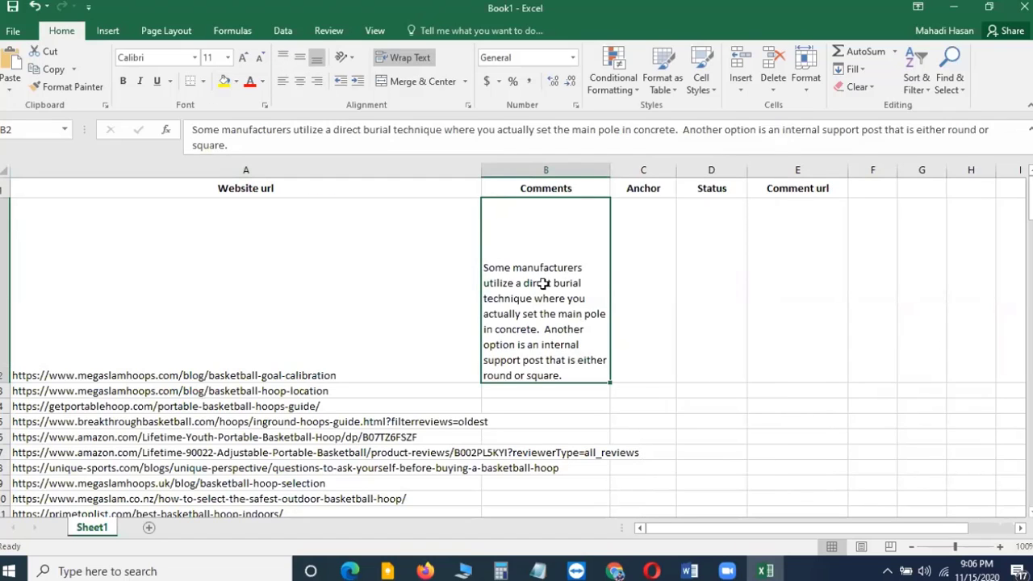
pyautogui.click(655, 260)
pyautogui.click(525, 315)
pyautogui.moveTo(611, 172); pyautogui.dragTo(714, 194)
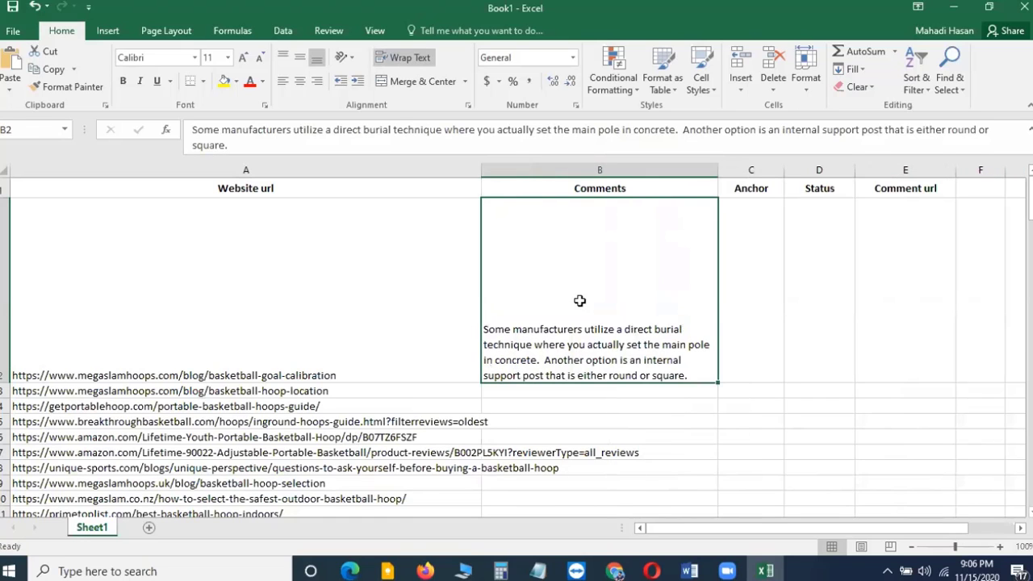
pyautogui.click(283, 57)
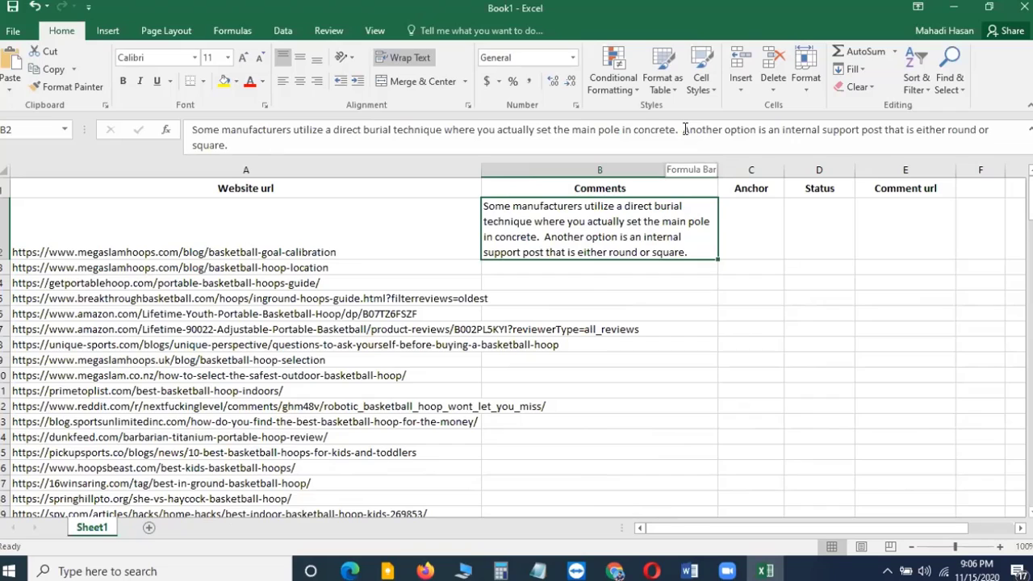
# Enter the anchor text 'Another option' into the Anchor cell for the same row
pyautogui.moveTo(683, 129); pyautogui.dragTo(755, 135)
pyautogui.hotkey('ctrl', 'c')
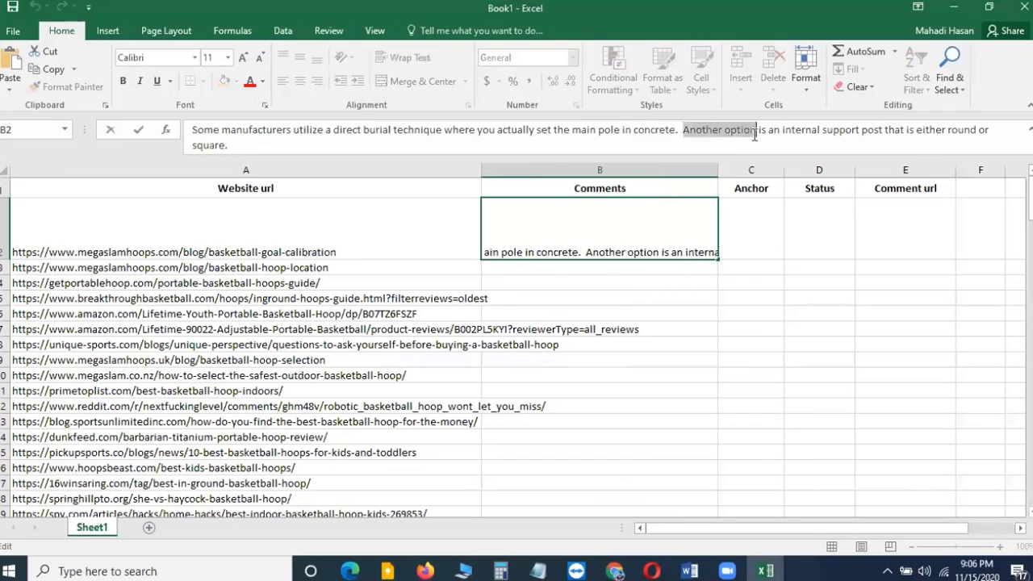
pyautogui.click(749, 213)
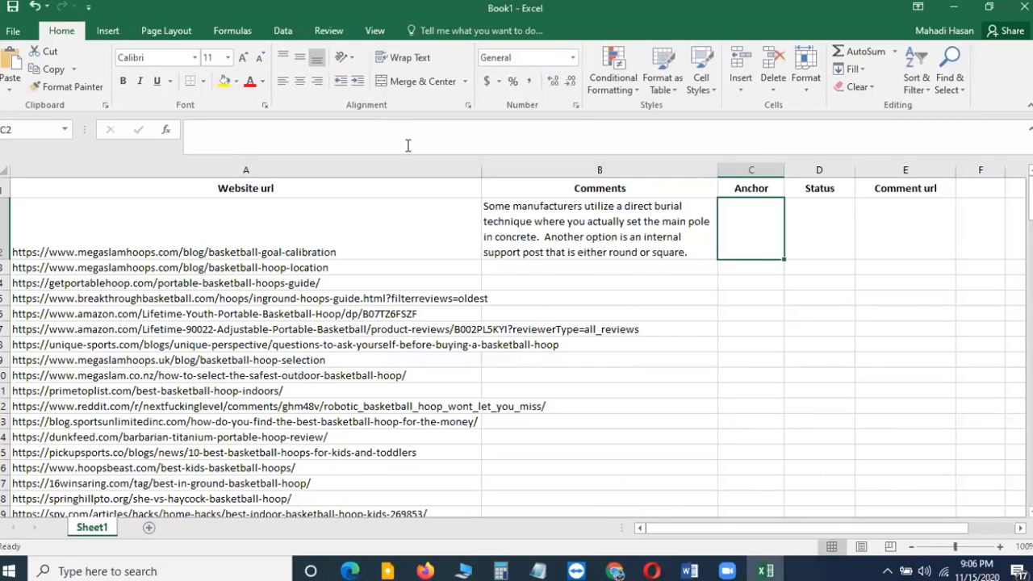
pyautogui.click(387, 135)
pyautogui.hotkey('ctrl', 'v')
pyautogui.click(670, 327)
pyautogui.click(758, 212)
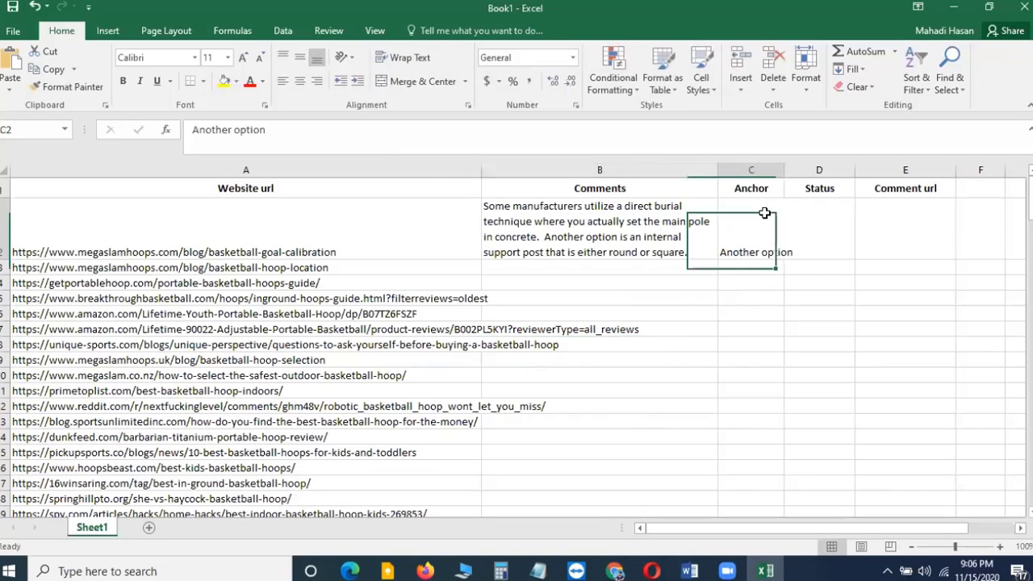
# Center row 2 vertically and widen the Anchor column
pyautogui.click(4, 229)
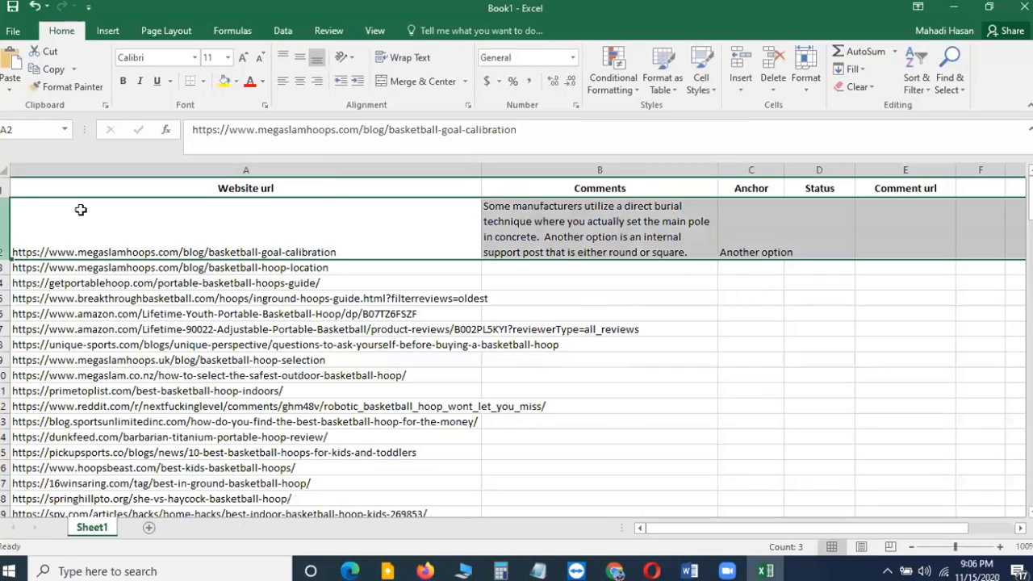
pyautogui.click(299, 57)
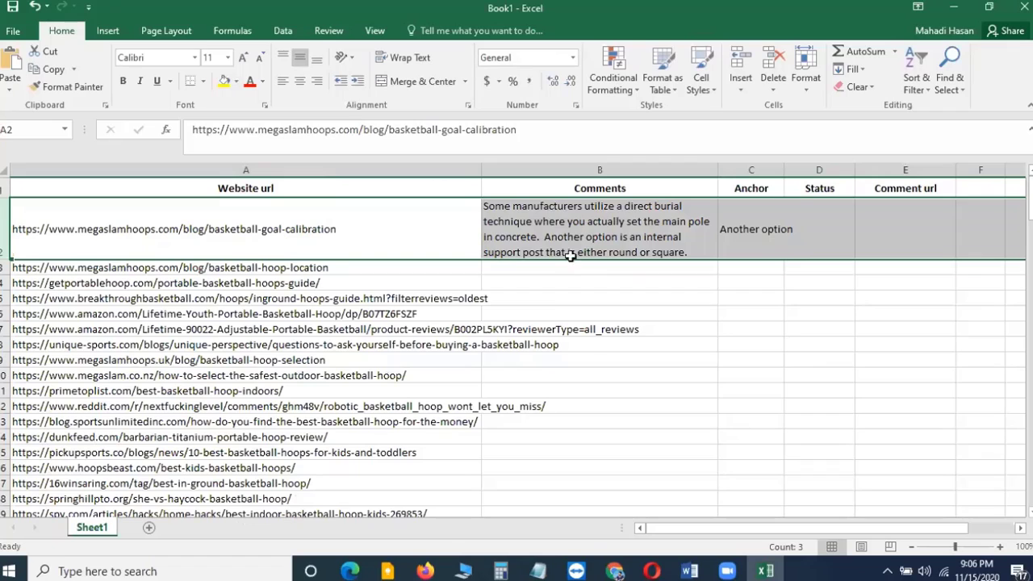
pyautogui.click(759, 327)
pyautogui.moveTo(784, 171); pyautogui.dragTo(798, 171)
pyautogui.click(830, 230)
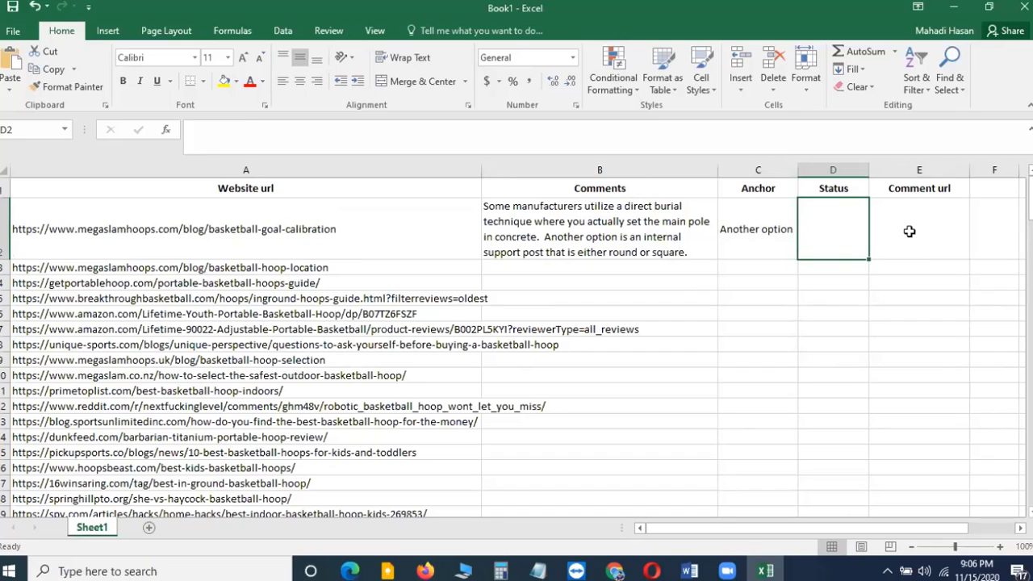
# Back in the comment field, remove the trailing blank lines and move the link code onto its own line
pyautogui.hotkey('alt', 'Tab')
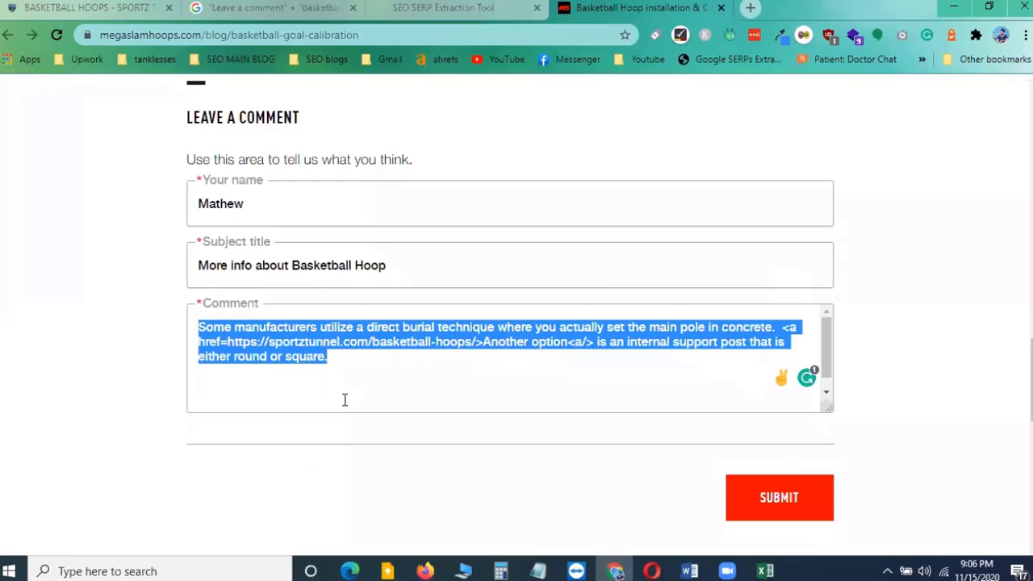
pyautogui.click(352, 370)
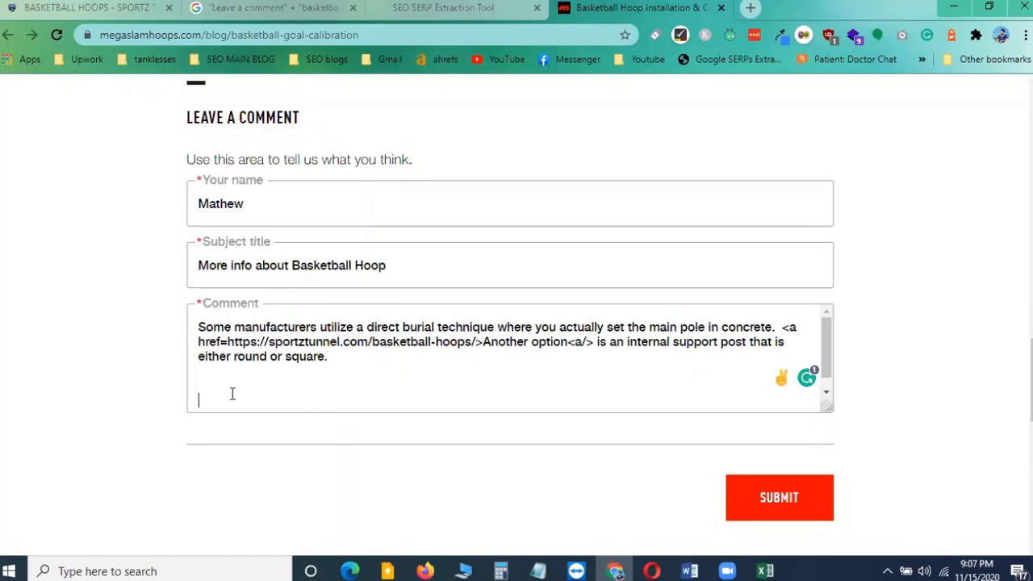
pyautogui.press('BackSpace')
pyautogui.press('BackSpace')
pyautogui.press('BackSpace')
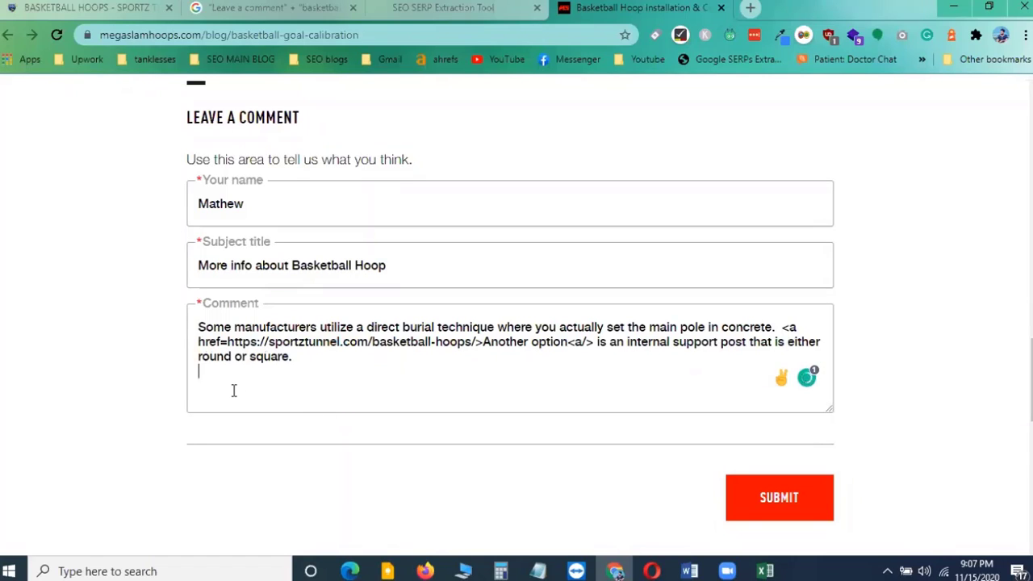
pyautogui.press('BackSpace')
pyautogui.click(783, 328)
pyautogui.press('BackSpace')
pyautogui.press('Return')
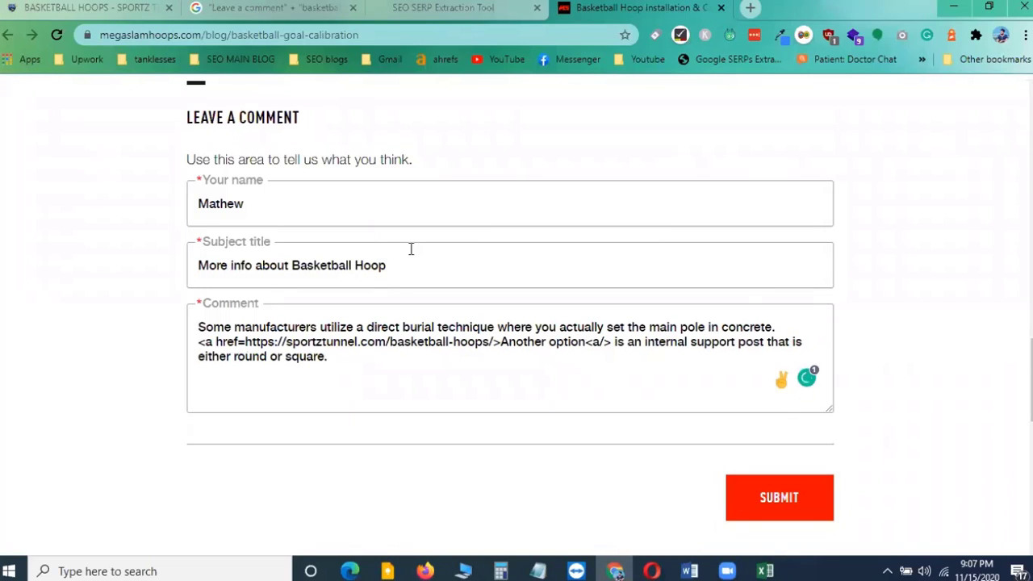
# Submit the comment
pyautogui.scroll(-1, 565, 339)
pyautogui.click(765, 424)
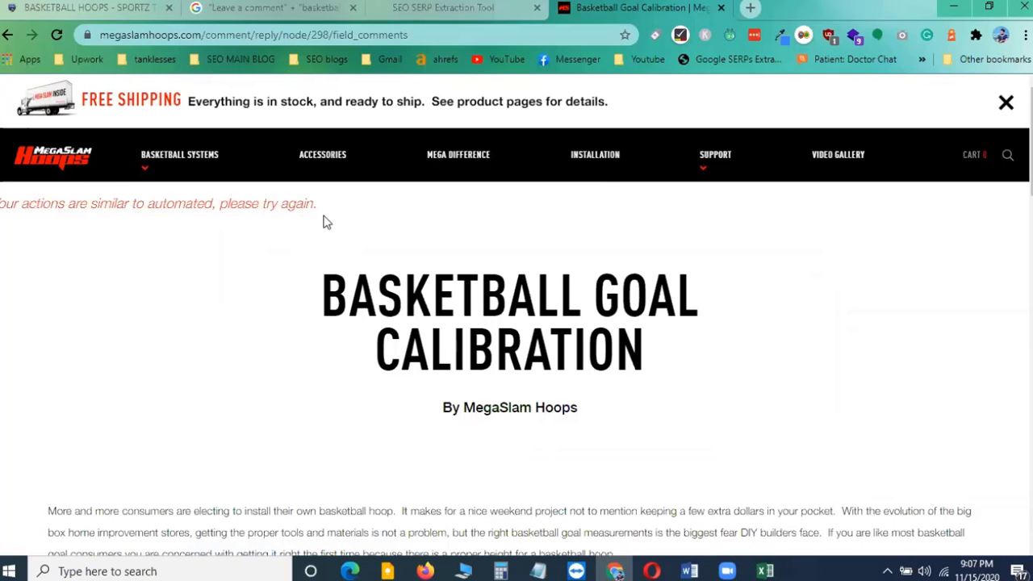
# Review the filled-in comment form and article details on the page before posting
pyautogui.scroll(-1, 347, 360)
pyautogui.scroll(-15, 347, 360)
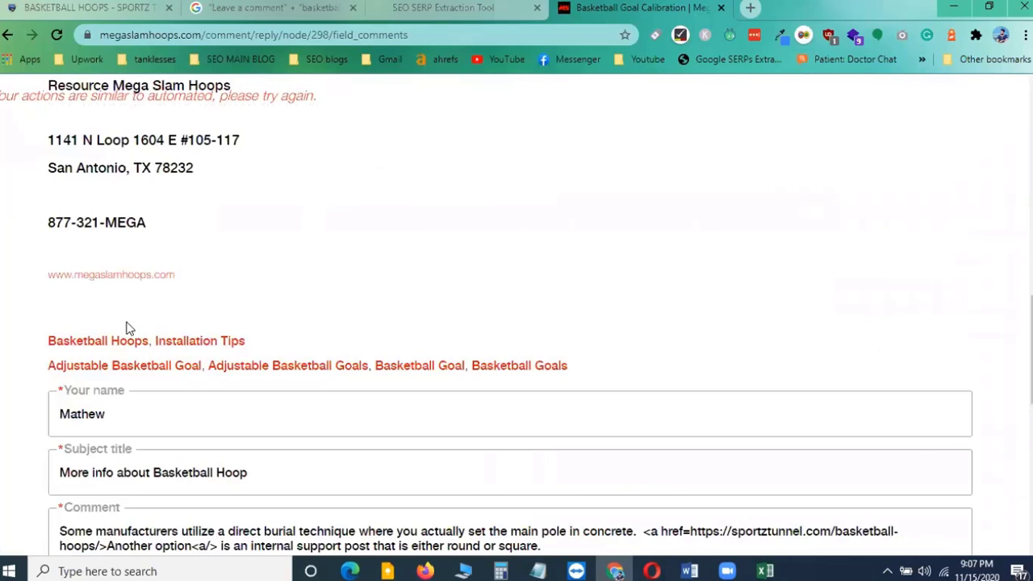
pyautogui.scroll(-2, 127, 330)
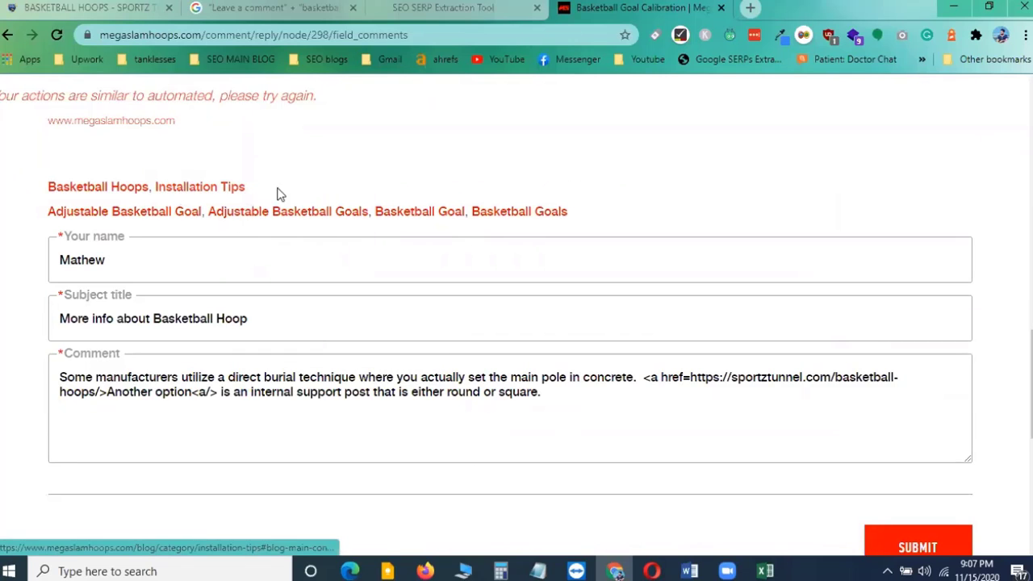
pyautogui.scroll(-3, 316, 199)
pyautogui.scroll(4, 73, 258)
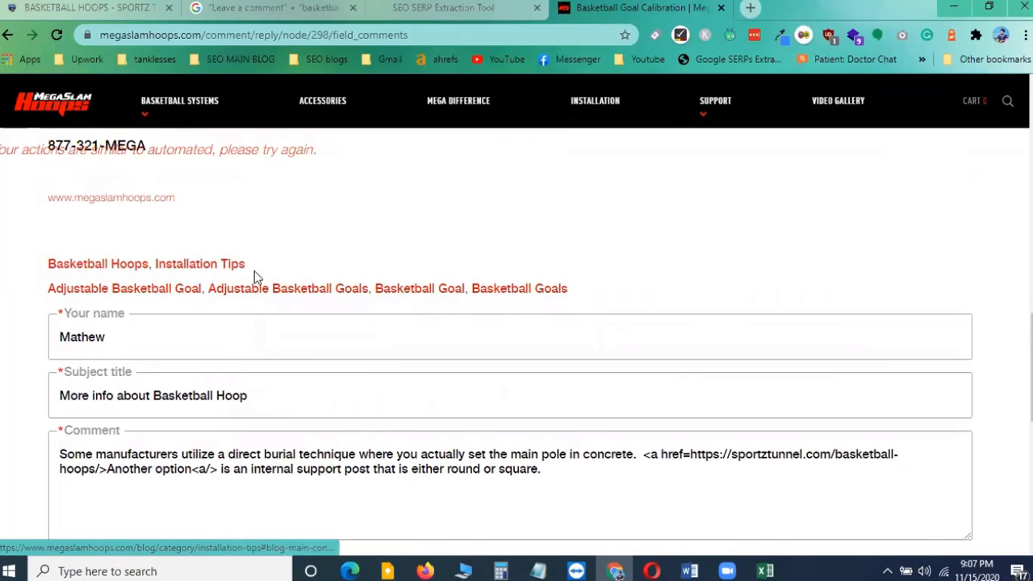
pyautogui.scroll(1, 145, 295)
pyautogui.scroll(-1, 222, 294)
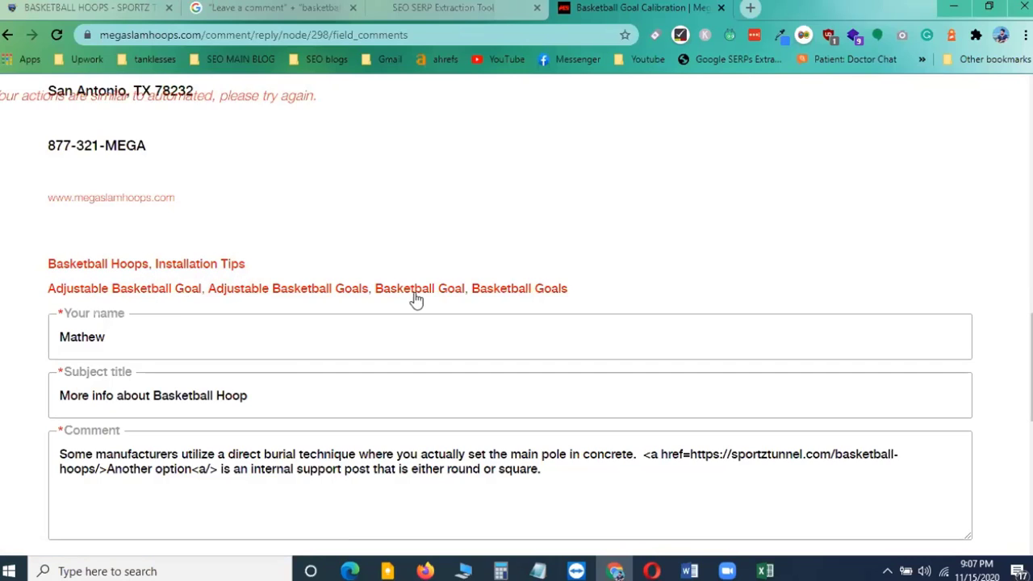
pyautogui.scroll(2, 216, 239)
pyautogui.scroll(3, 143, 259)
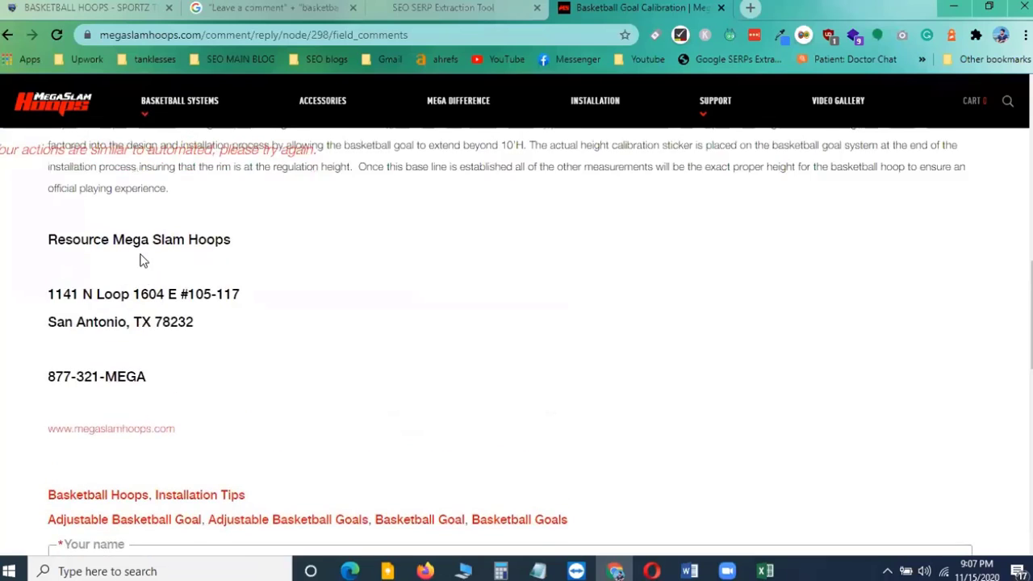
pyautogui.scroll(-3, 159, 228)
pyautogui.scroll(-3, 177, 242)
pyautogui.scroll(2, 198, 286)
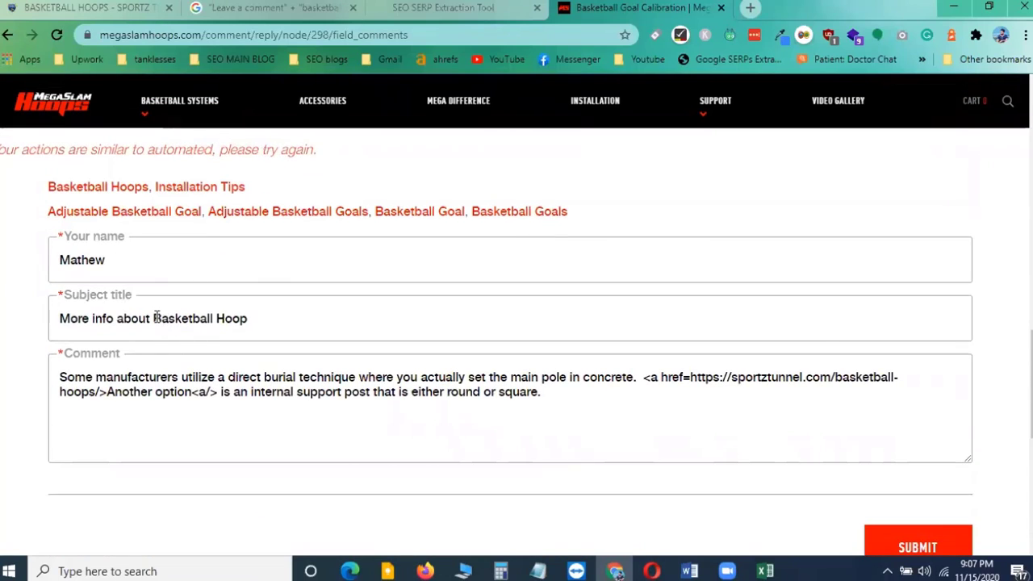
# Change the comment's subject title to 'Basketball Hoops'
pyautogui.moveTo(152, 318); pyautogui.dragTo(50, 318)
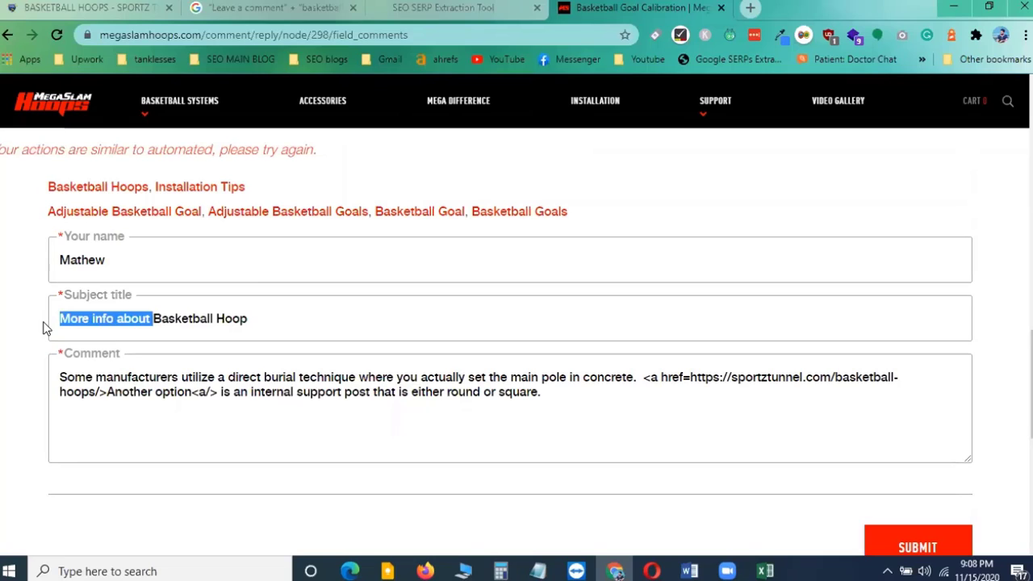
pyautogui.press('BackSpace')
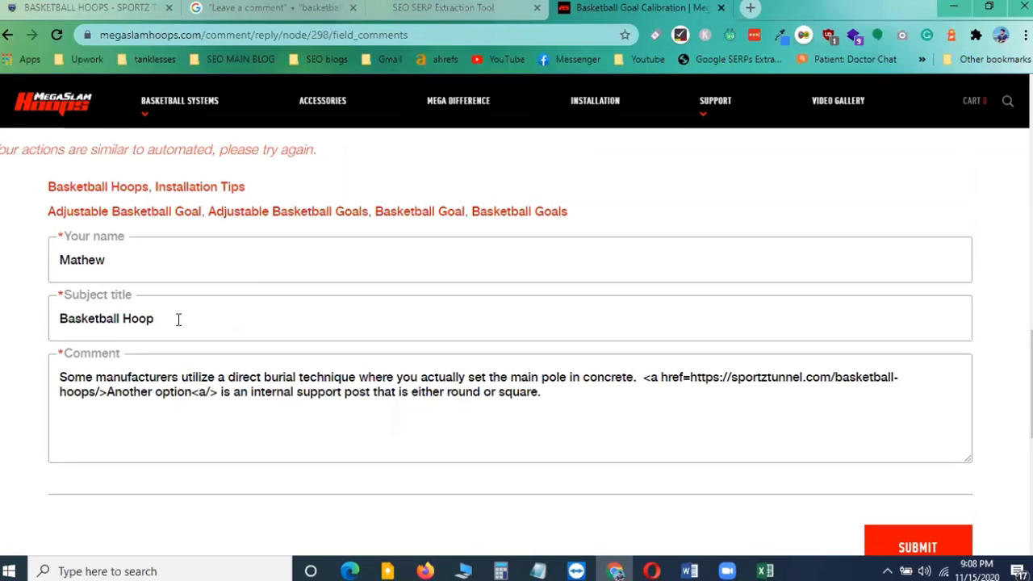
pyautogui.write('s')
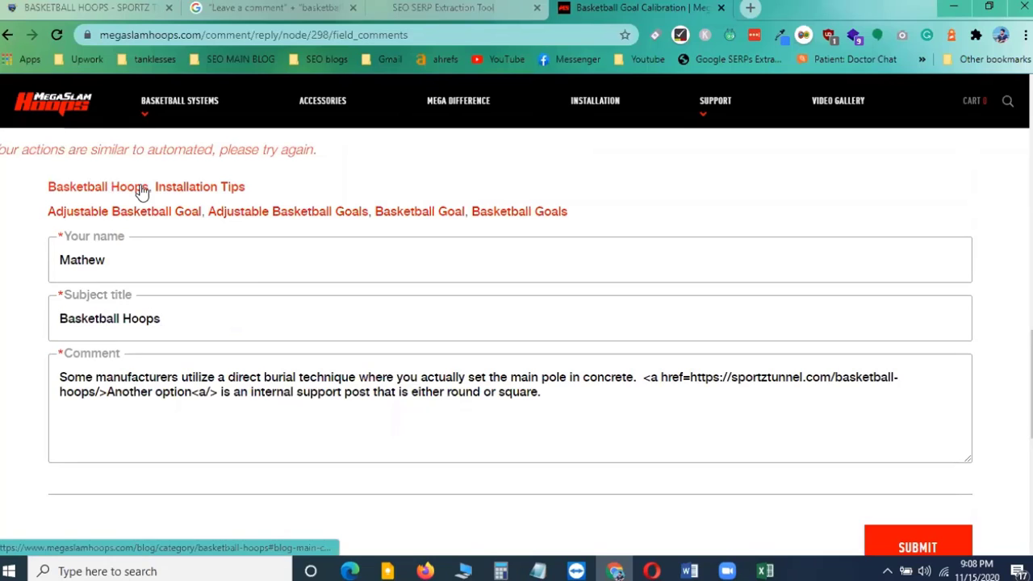
pyautogui.rightClick(203, 187)
pyautogui.click(286, 199)
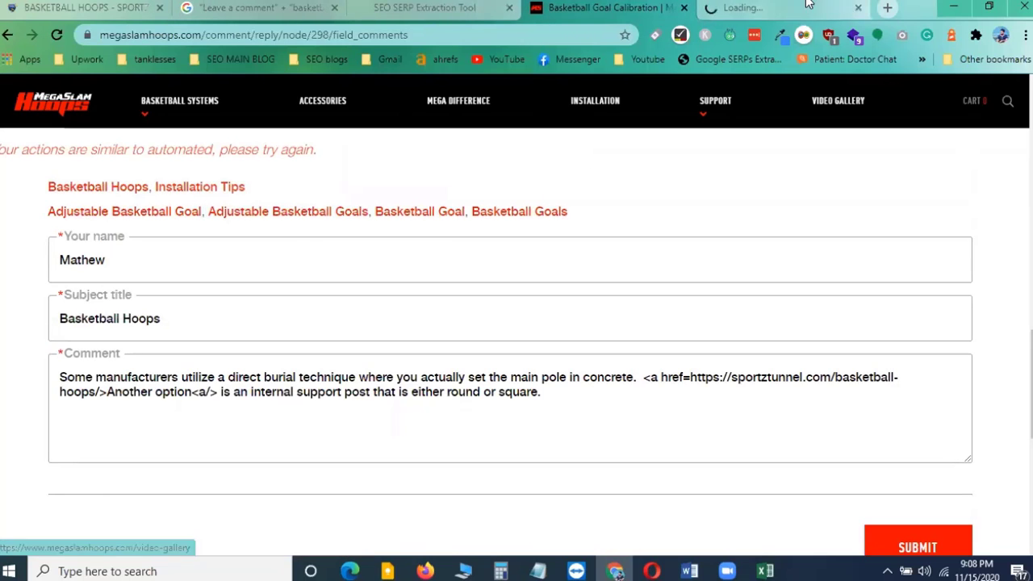
pyautogui.click(755, 8)
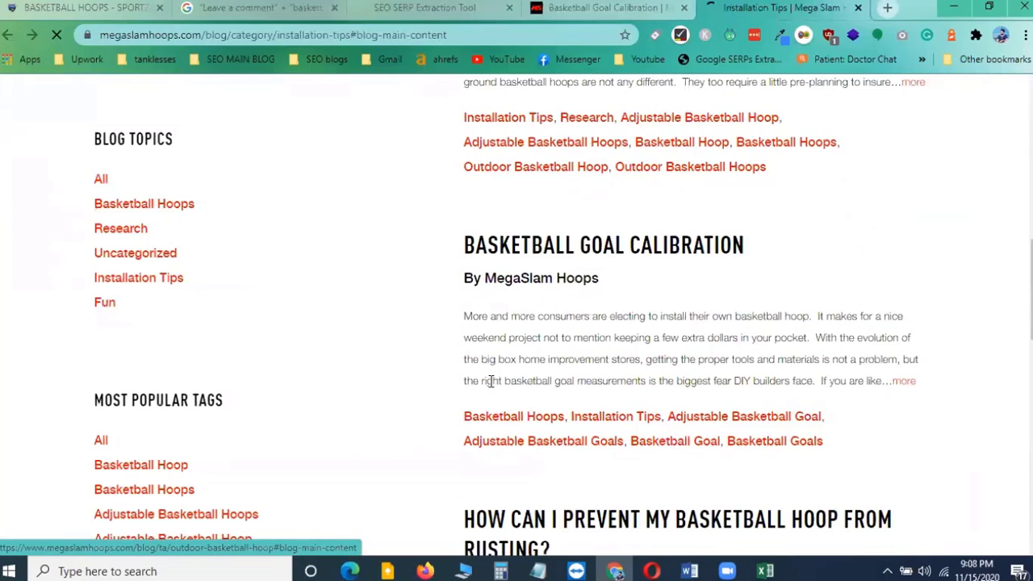
pyautogui.click(857, 10)
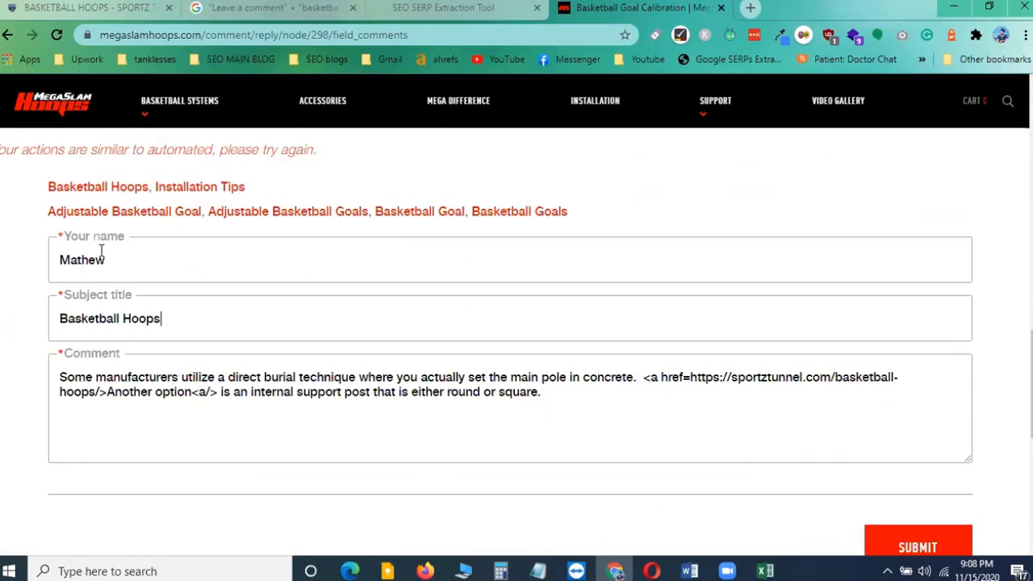
# Submit the comment and read the confirmation message on the article page
pyautogui.click(906, 551)
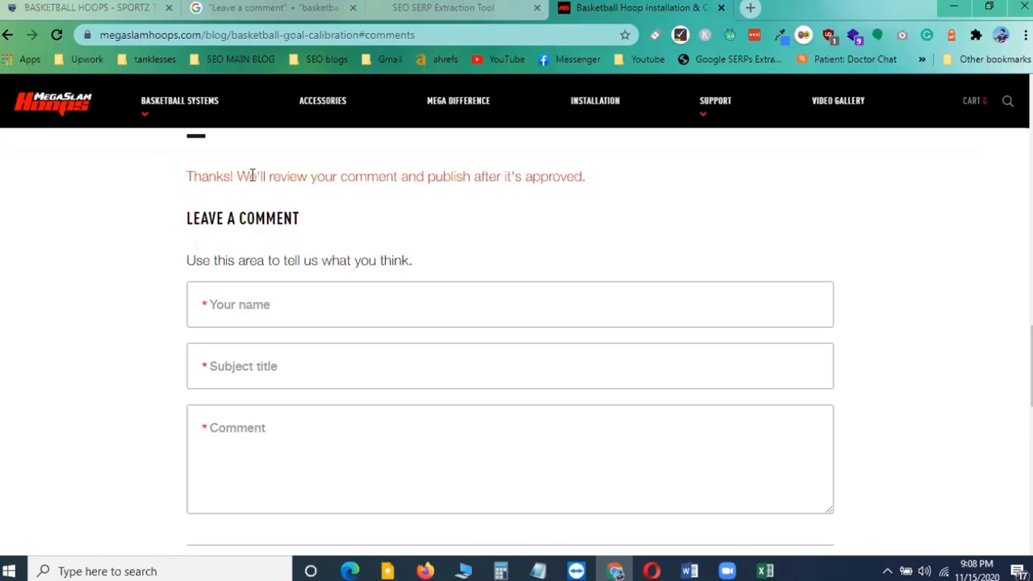
pyautogui.moveTo(237, 176); pyautogui.dragTo(582, 182)
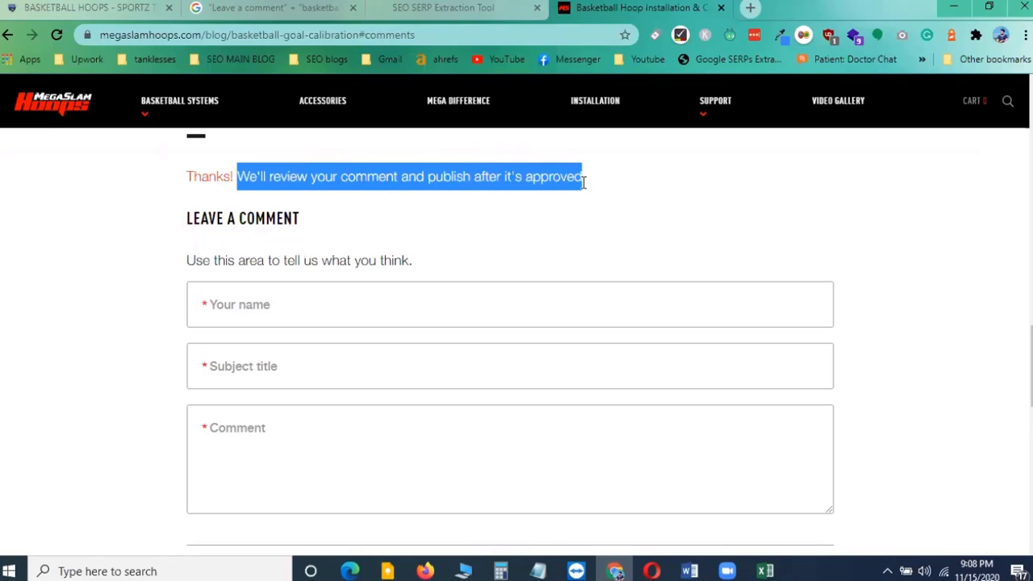
pyautogui.click(506, 195)
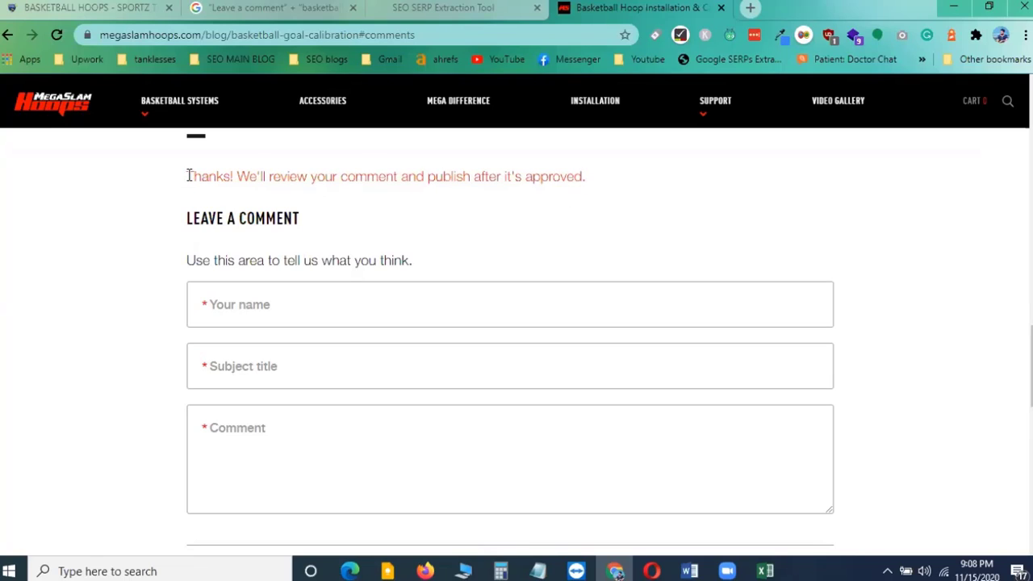
pyautogui.moveTo(188, 176); pyautogui.dragTo(308, 179)
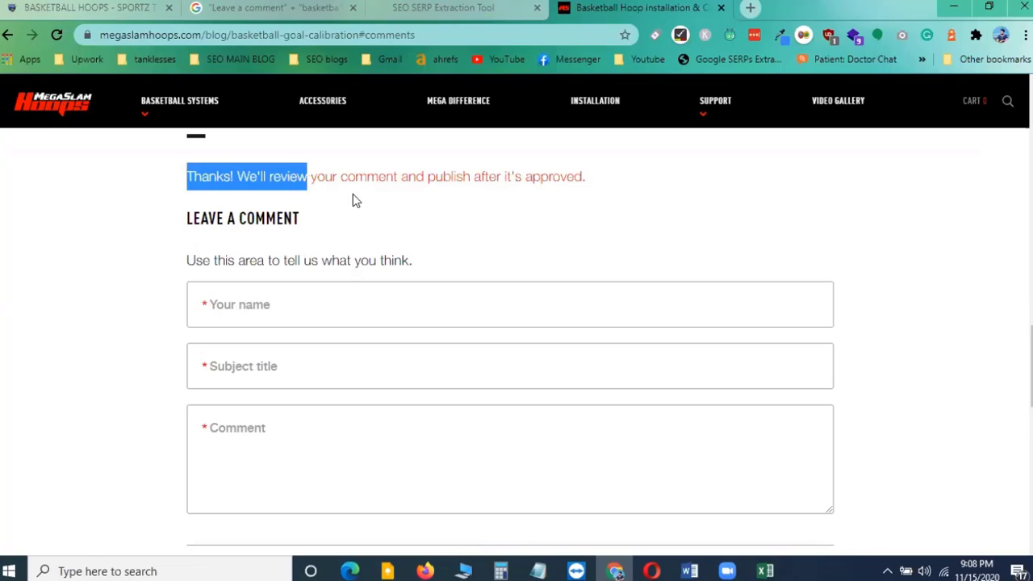
pyautogui.click(397, 202)
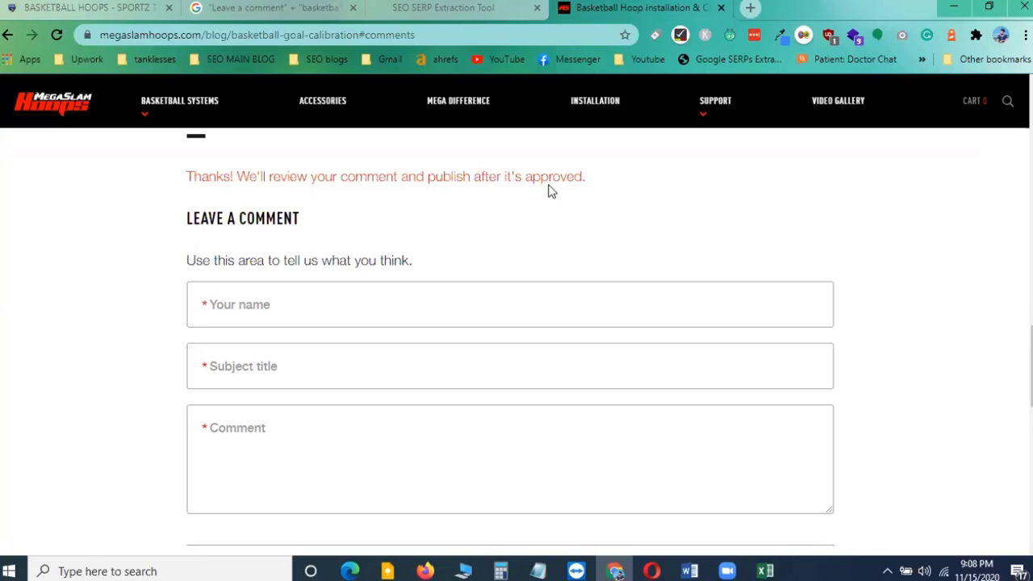
pyautogui.moveTo(526, 178); pyautogui.dragTo(595, 182)
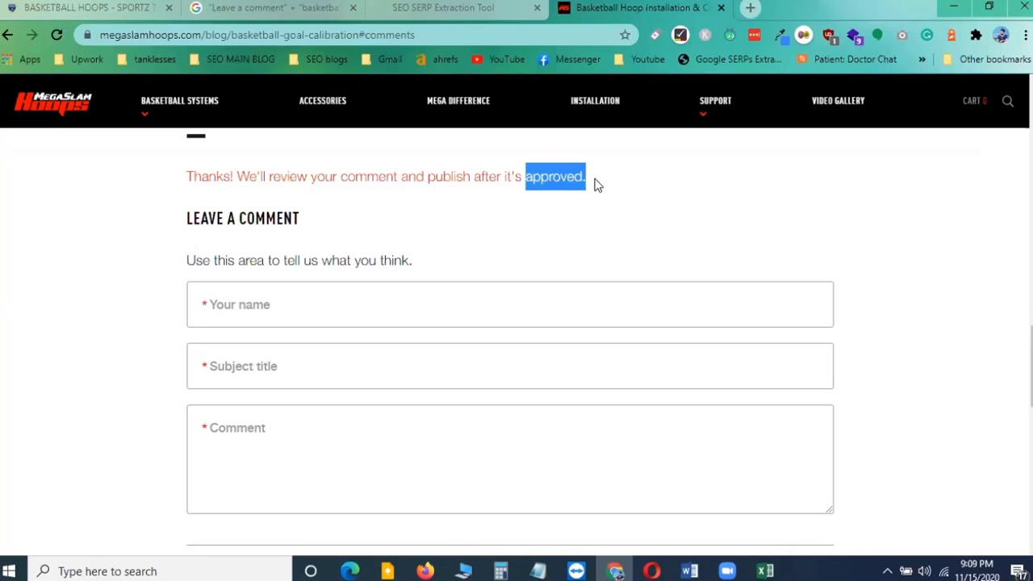
pyautogui.click(450, 181)
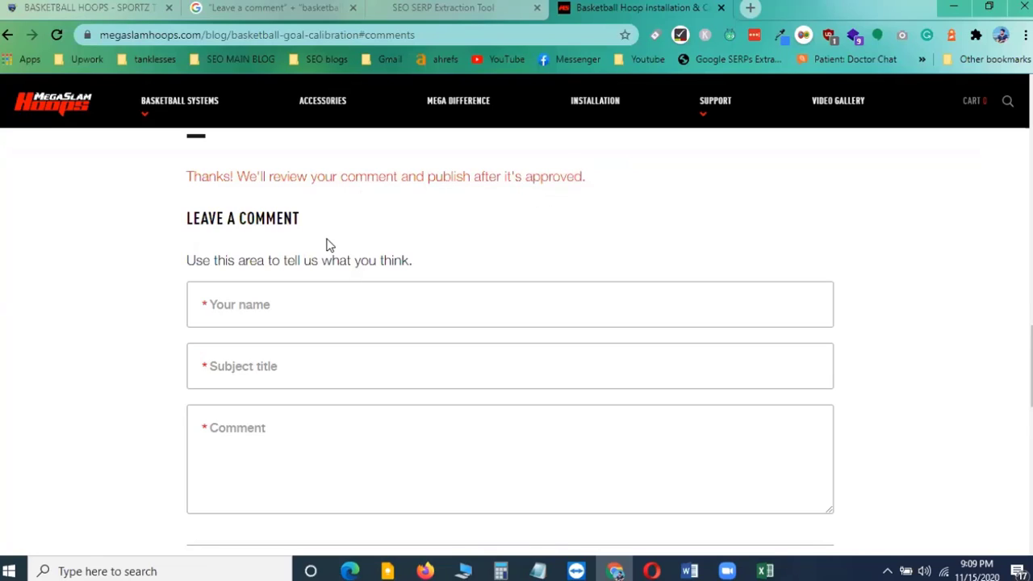
pyautogui.scroll(3, 342, 257)
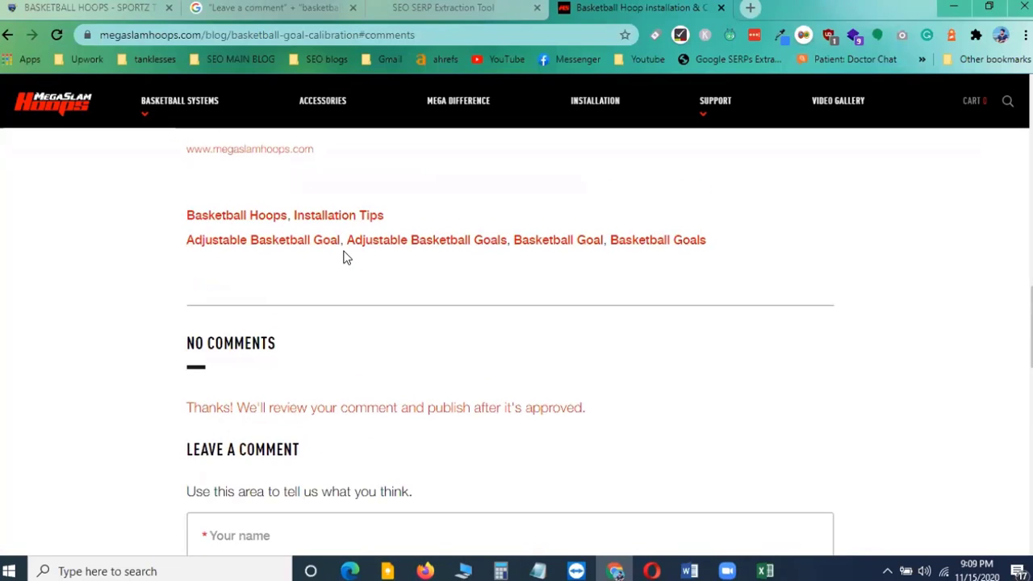
pyautogui.scroll(1, 309, 395)
pyautogui.scroll(-2, 300, 368)
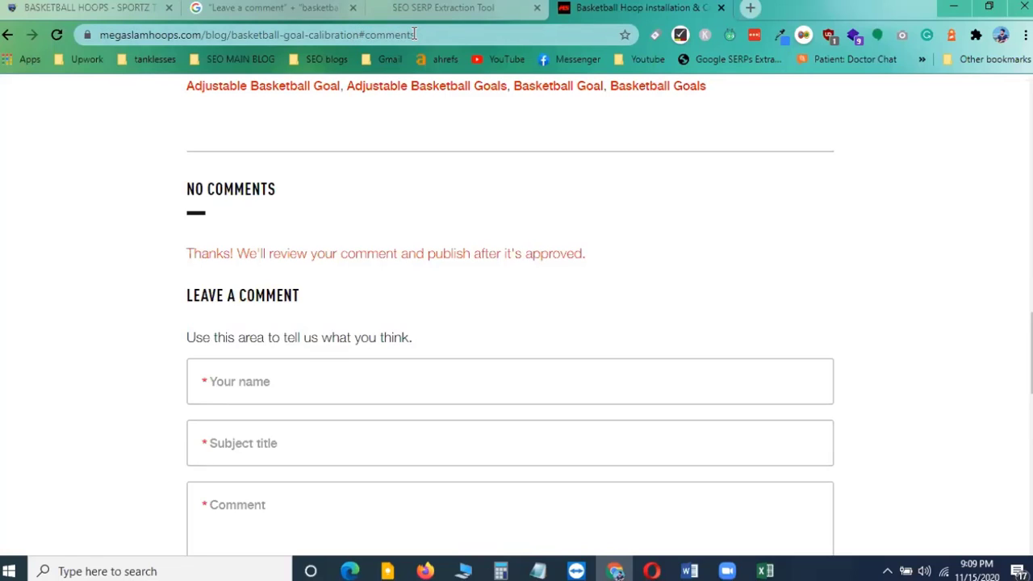
# Copy the article's comments URL and paste it into the Comment url cell of row 2 in the spreadsheet
pyautogui.moveTo(429, 29); pyautogui.dragTo(96, 34)
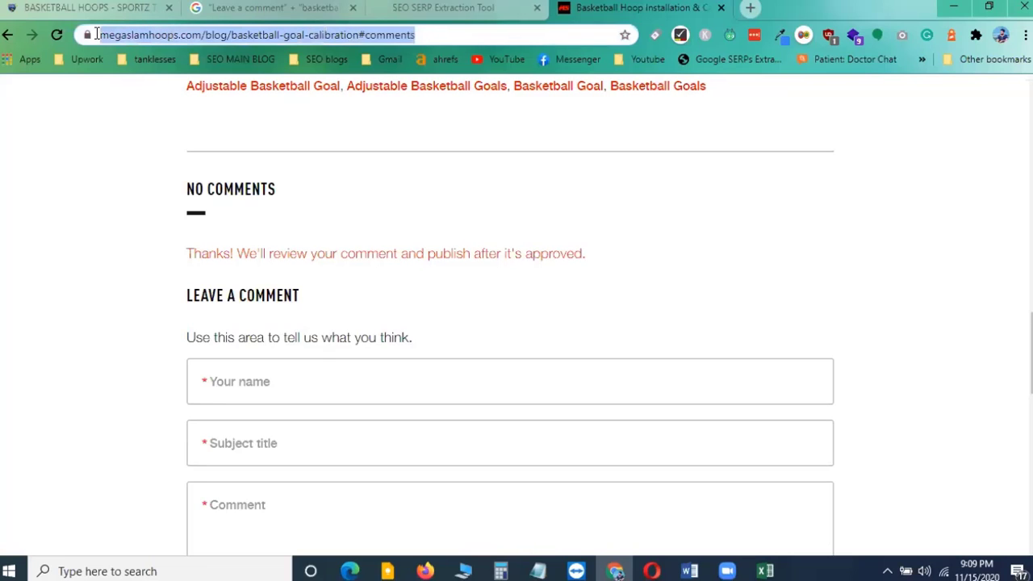
pyautogui.rightClick(175, 33)
pyautogui.click(227, 118)
pyautogui.click(765, 571)
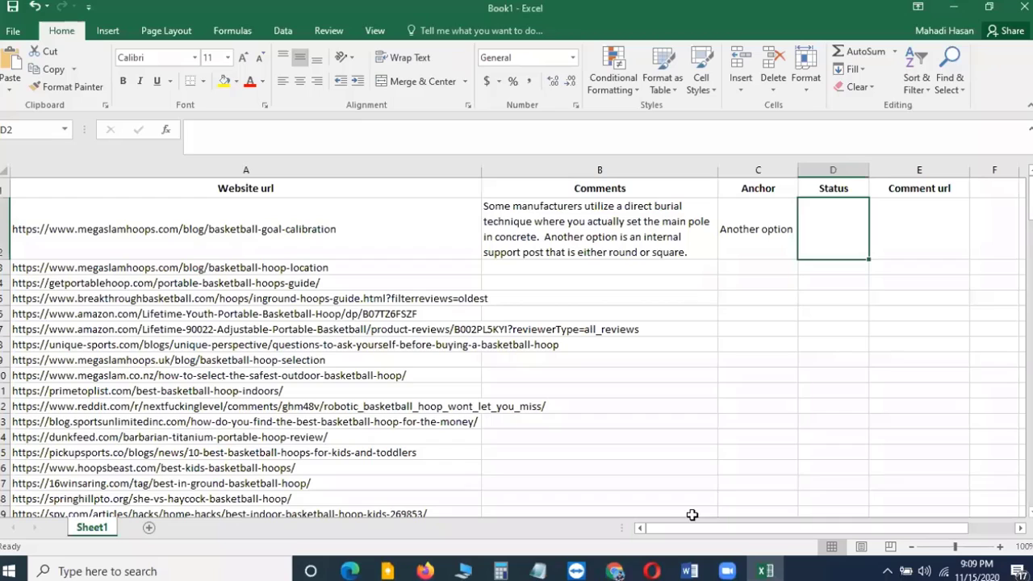
pyautogui.click(921, 224)
pyautogui.rightClick(556, 135)
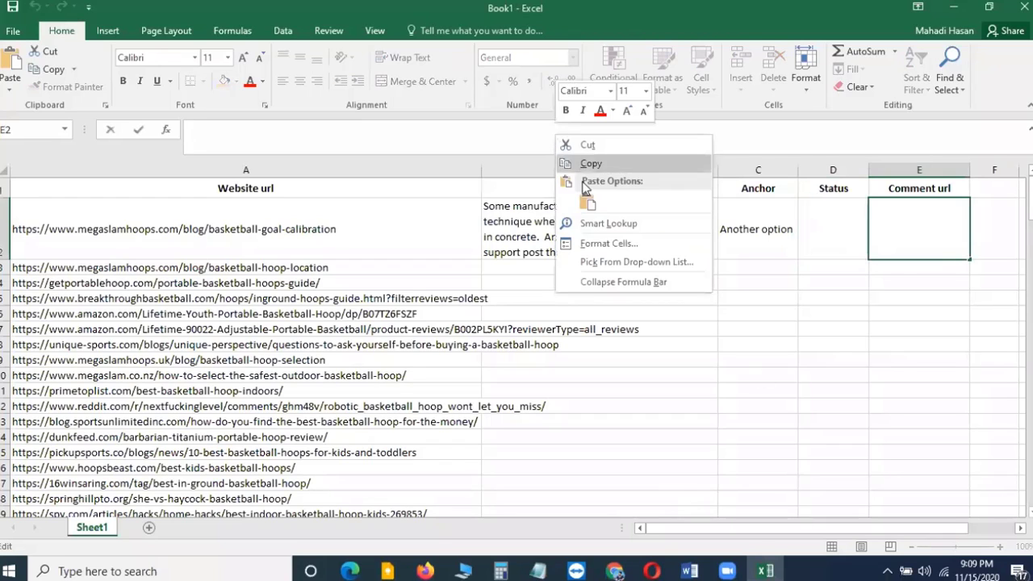
pyautogui.click(589, 203)
pyautogui.click(838, 346)
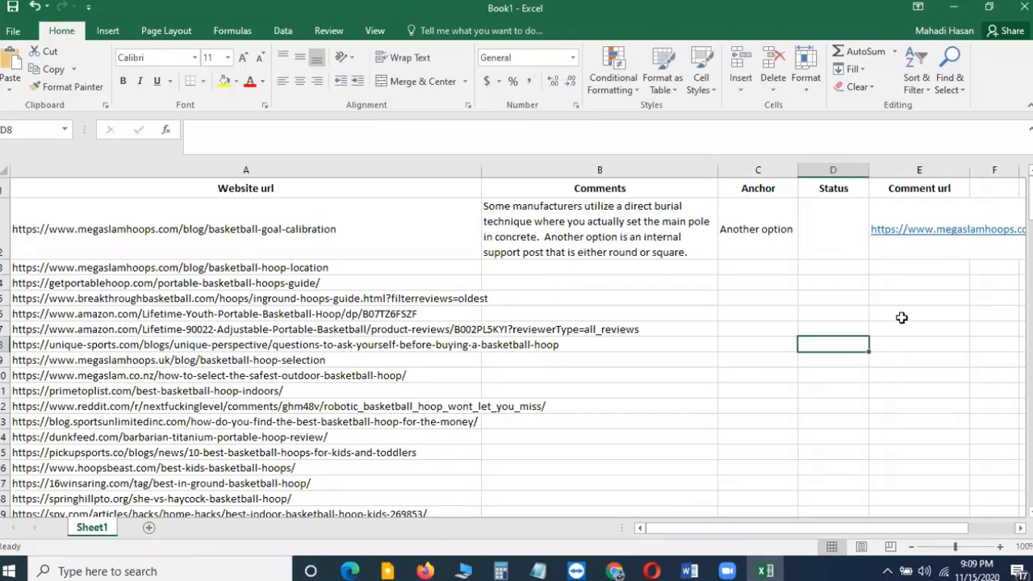
# Autofit the Comment url column to show the full link
pyautogui.doubleClick(970, 169)
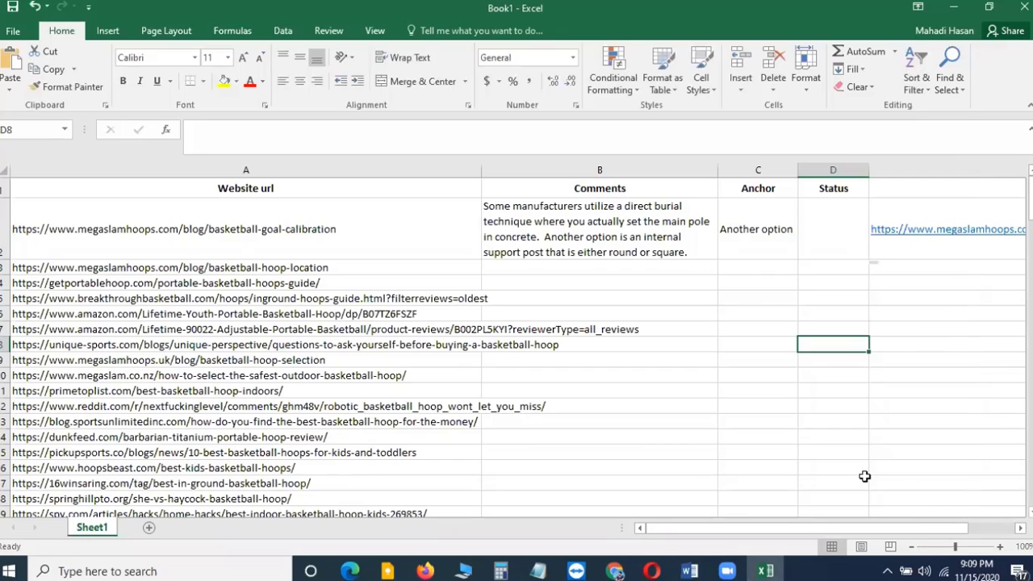
pyautogui.moveTo(816, 528); pyautogui.dragTo(859, 530)
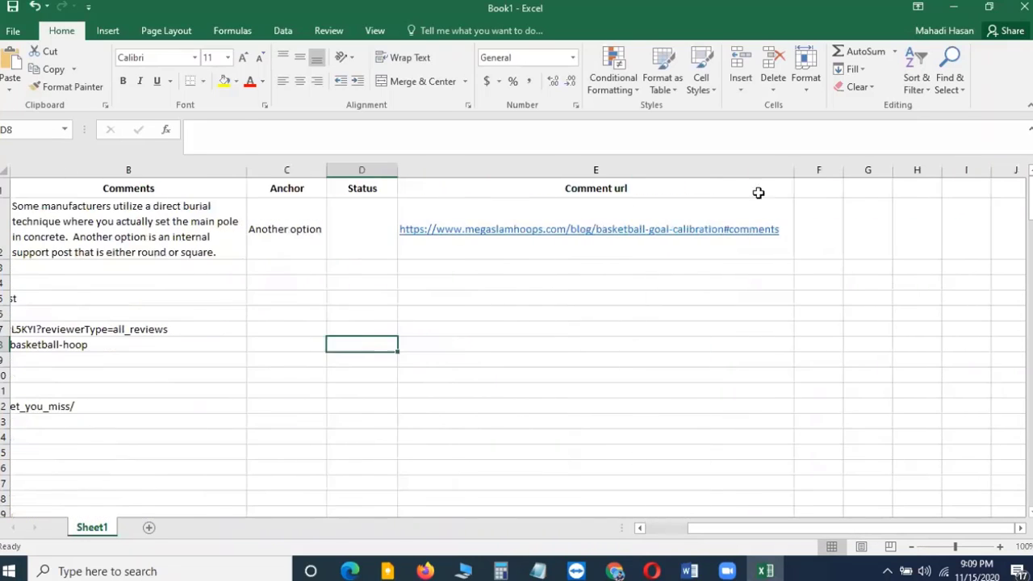
# Set row 2's Status to 'Under review' and widen the Status column slightly
pyautogui.click(210, 138)
pyautogui.write('Under review')
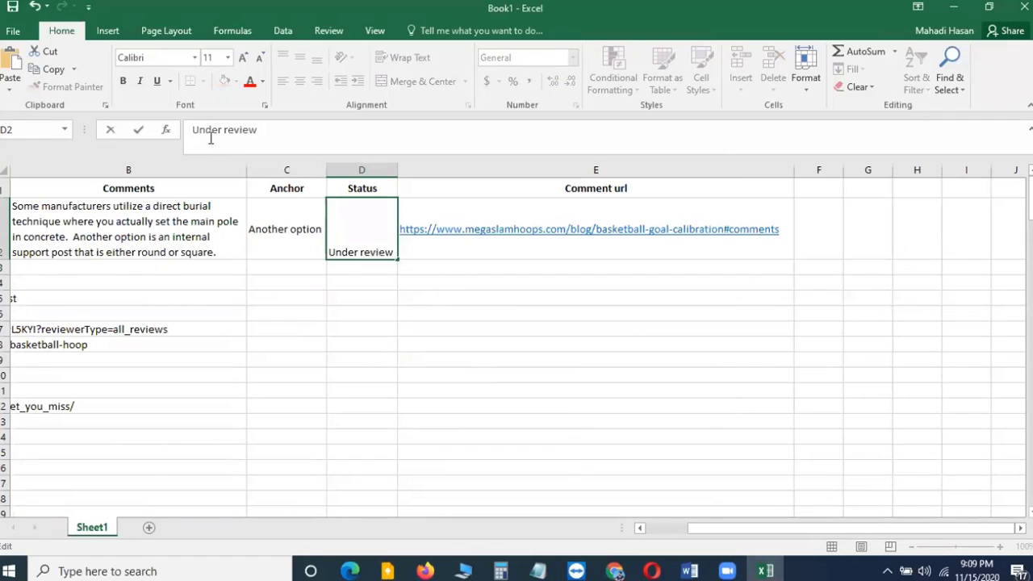
pyautogui.click(520, 401)
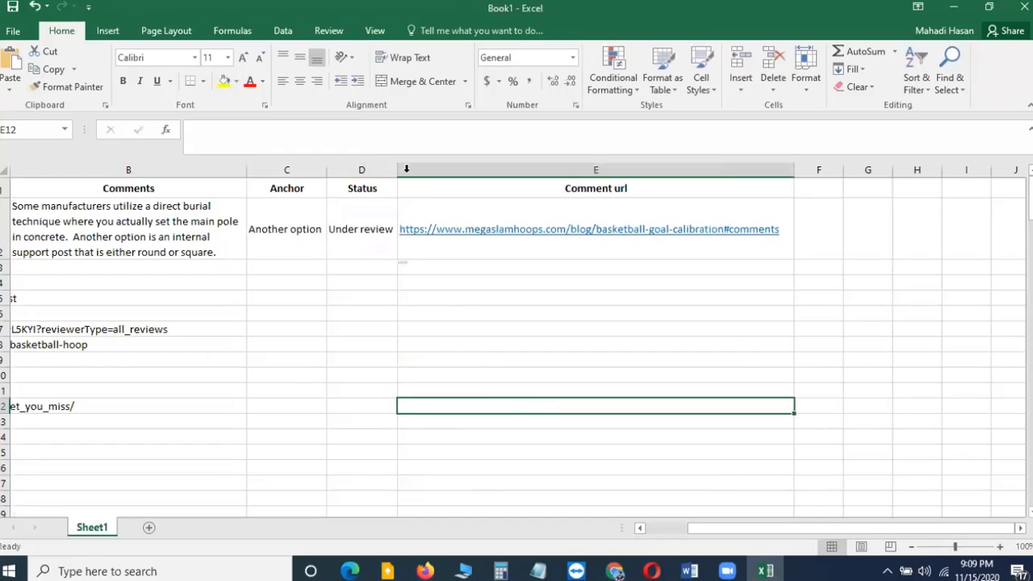
pyautogui.moveTo(398, 166); pyautogui.dragTo(403, 167)
pyautogui.click(369, 327)
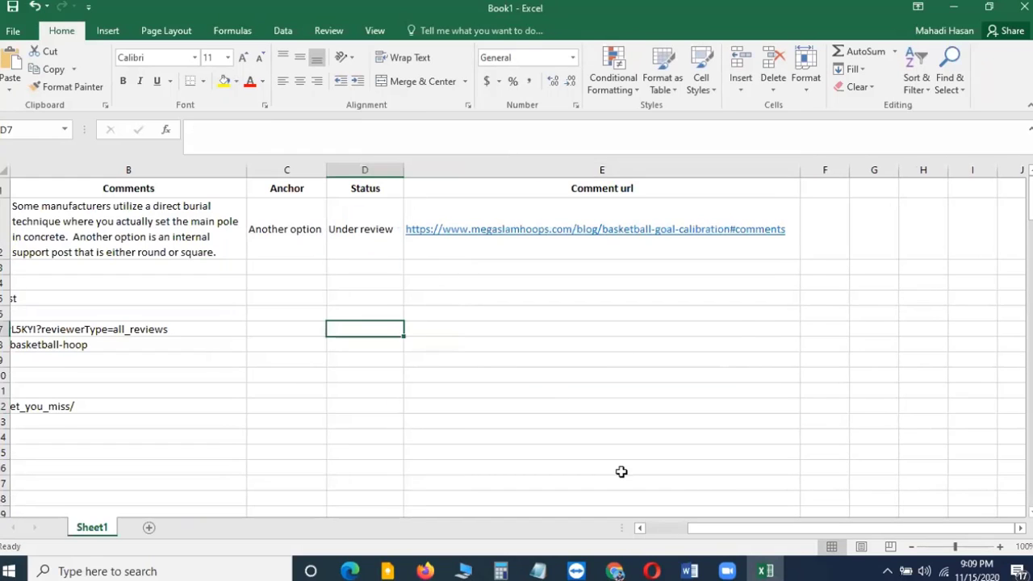
# Review the completed tracking row across the sheet, then return to the article page in the browser
pyautogui.moveTo(775, 529); pyautogui.dragTo(698, 533)
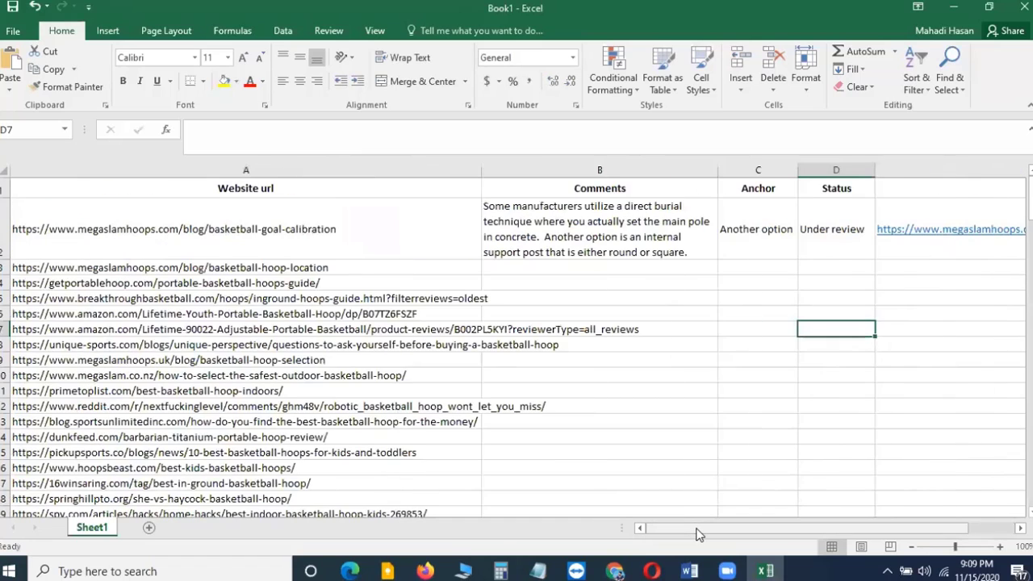
pyautogui.click(145, 225)
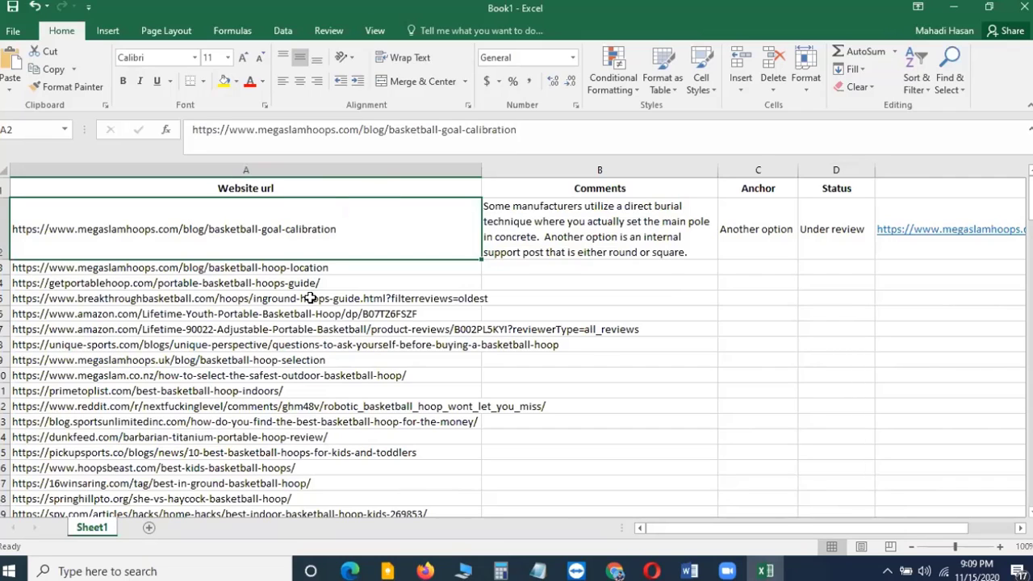
pyautogui.moveTo(646, 529); pyautogui.dragTo(703, 509)
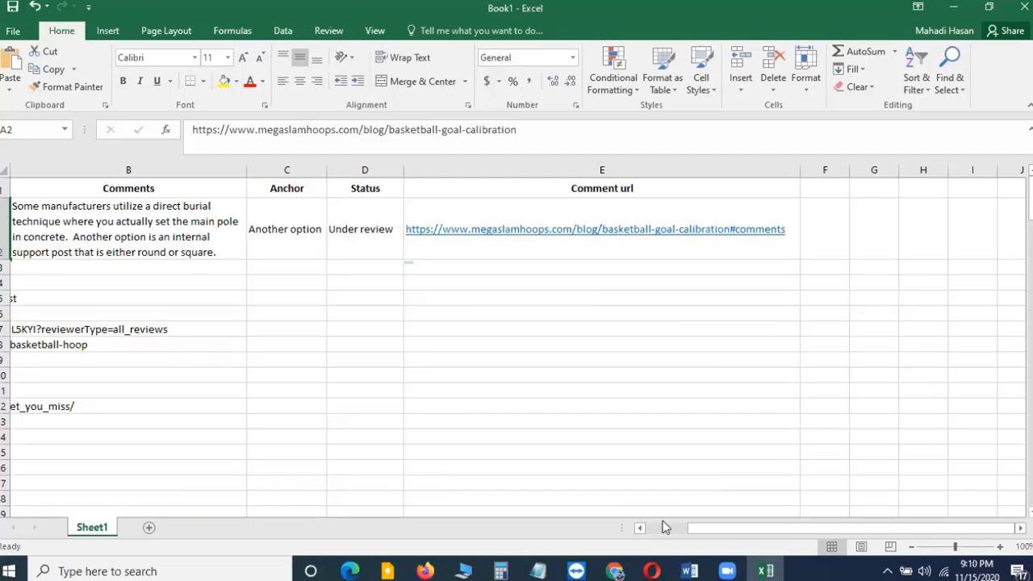
pyautogui.moveTo(713, 531); pyautogui.dragTo(634, 530)
pyautogui.click(780, 298)
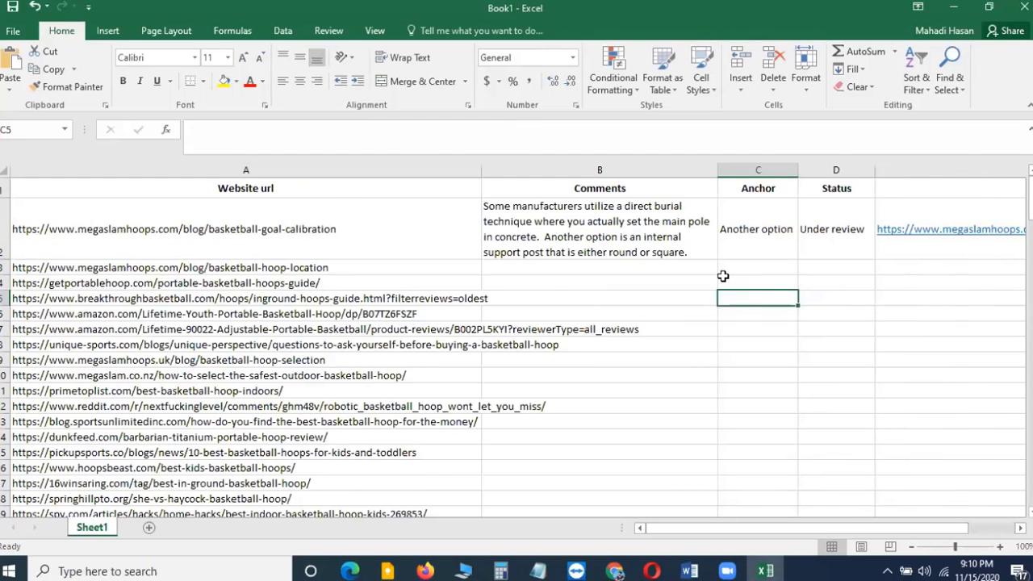
pyautogui.hotkey('alt', 'Tab')
pyautogui.scroll(-3, 300, 360)
pyautogui.scroll(3, 299, 360)
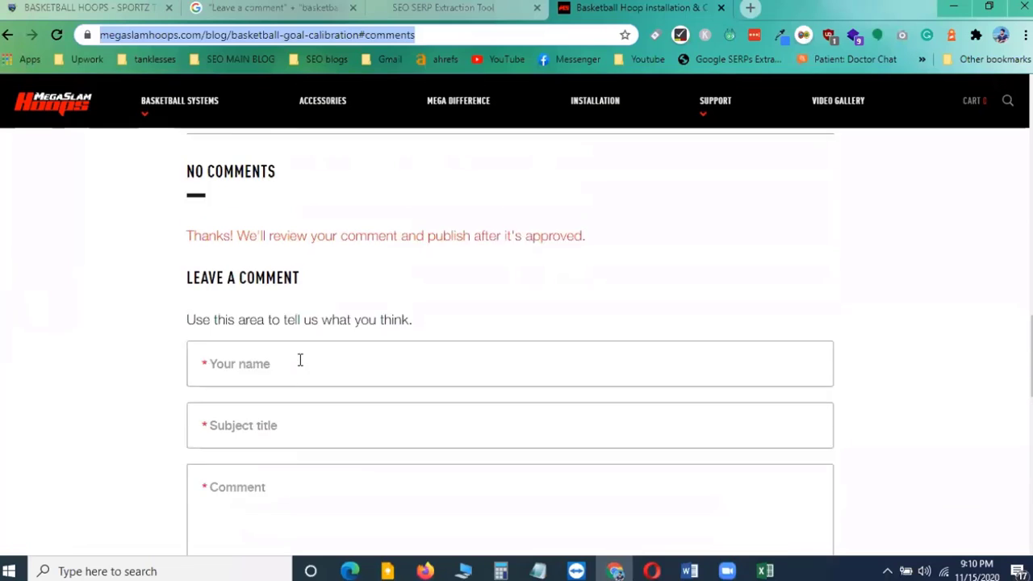
# Scroll through the article's comment section to examine the comment form
pyautogui.scroll(2, 299, 360)
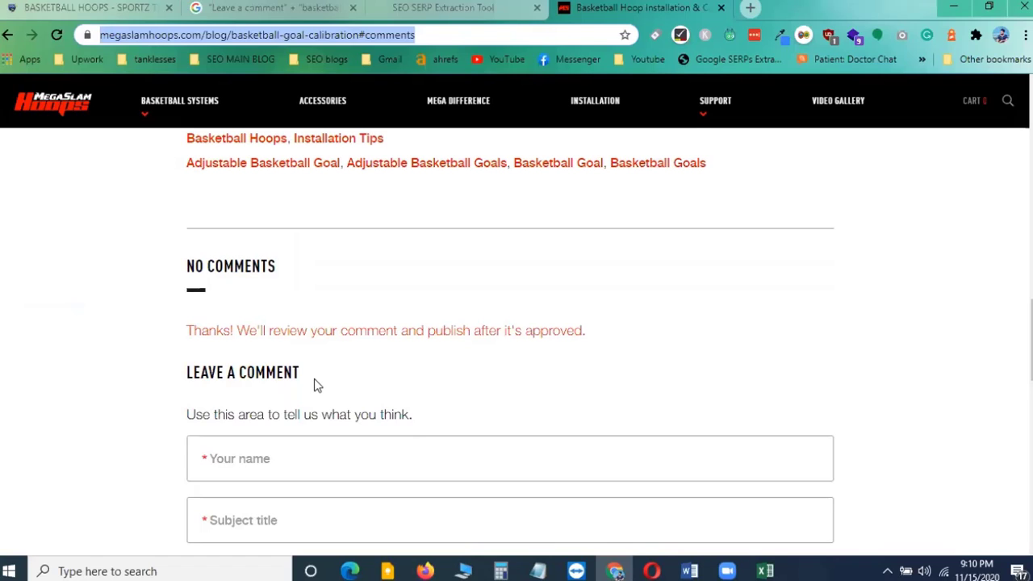
pyautogui.scroll(-3, 314, 380)
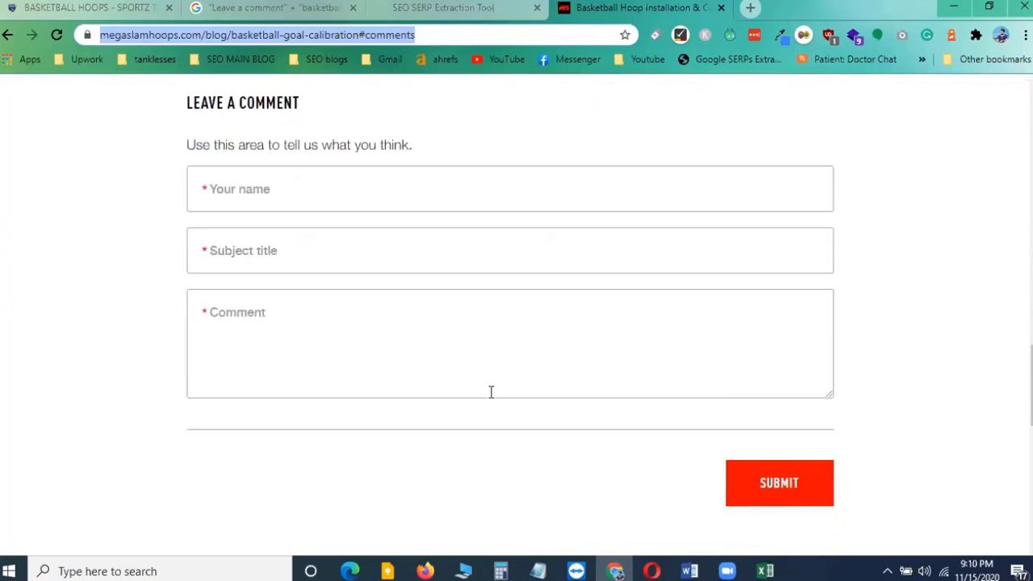
pyautogui.scroll(-1, 490, 392)
pyautogui.scroll(3, 500, 402)
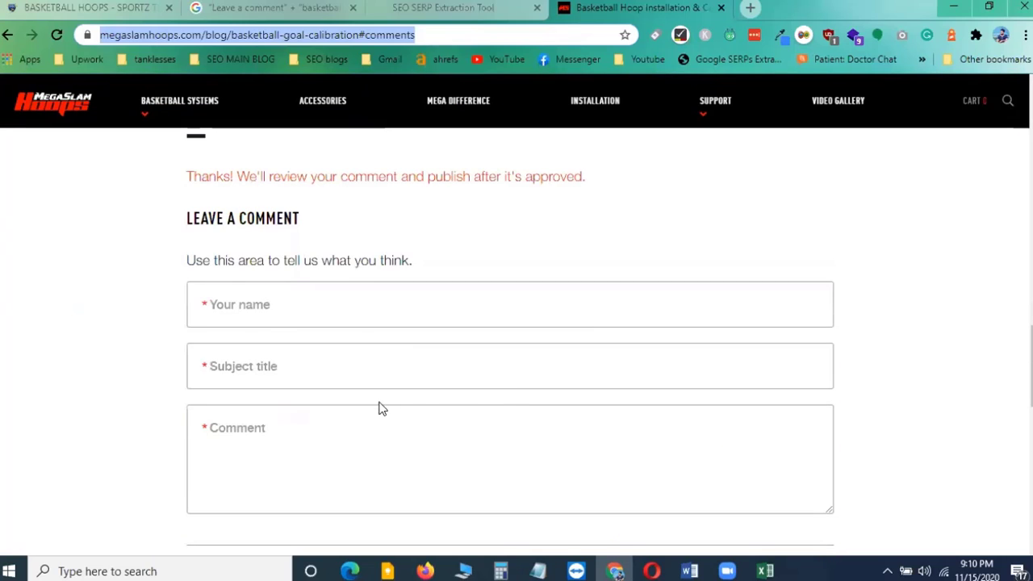
pyautogui.scroll(3, 382, 409)
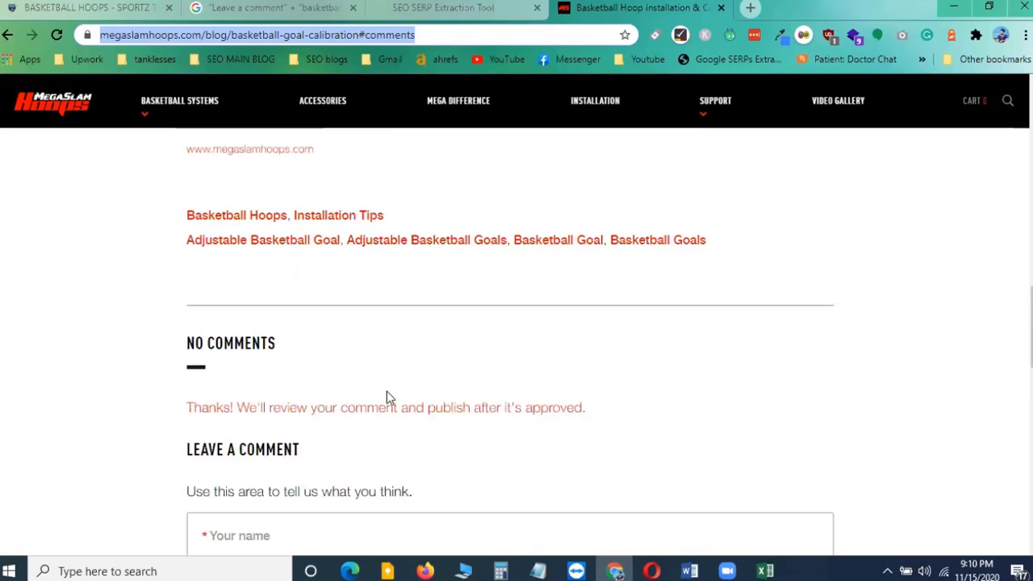
pyautogui.scroll(4, 482, 395)
pyautogui.scroll(-2, 484, 396)
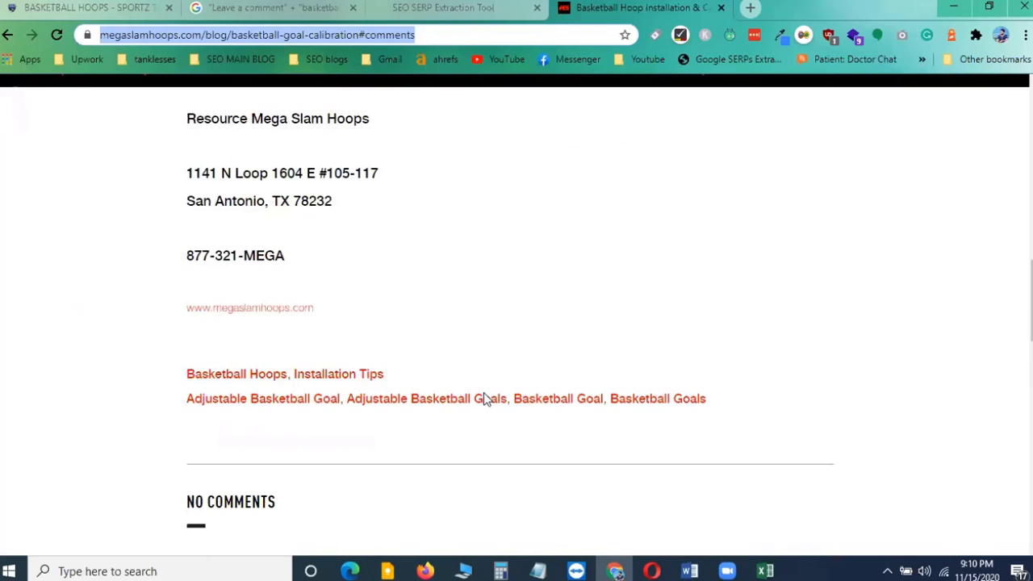
# Switch to the spreadsheet, review the remaining website URLs in column A, and return to the article page
pyautogui.hotkey('alt', 'Tab')
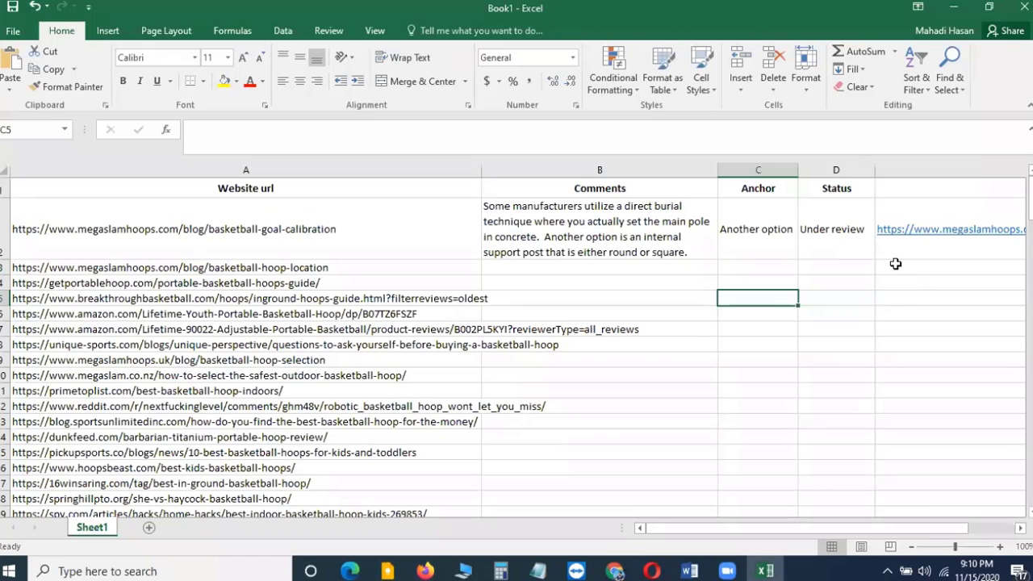
pyautogui.click(601, 230)
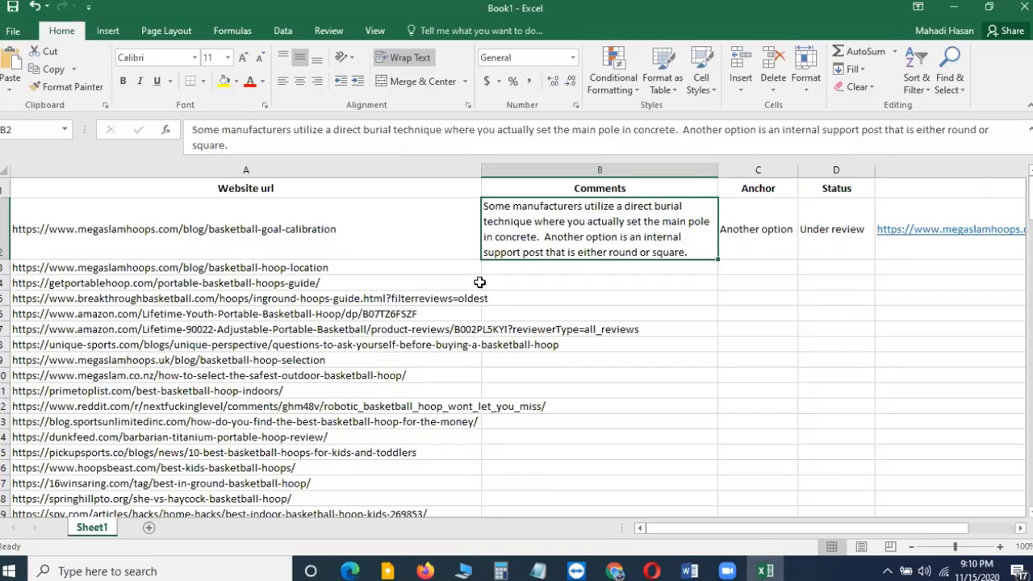
pyautogui.click(318, 272)
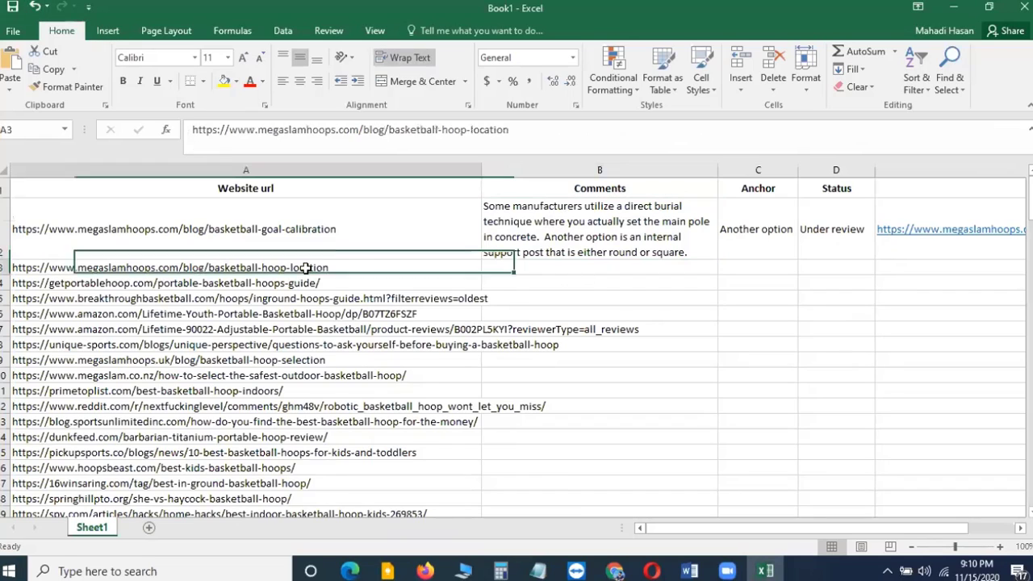
pyautogui.click(332, 285)
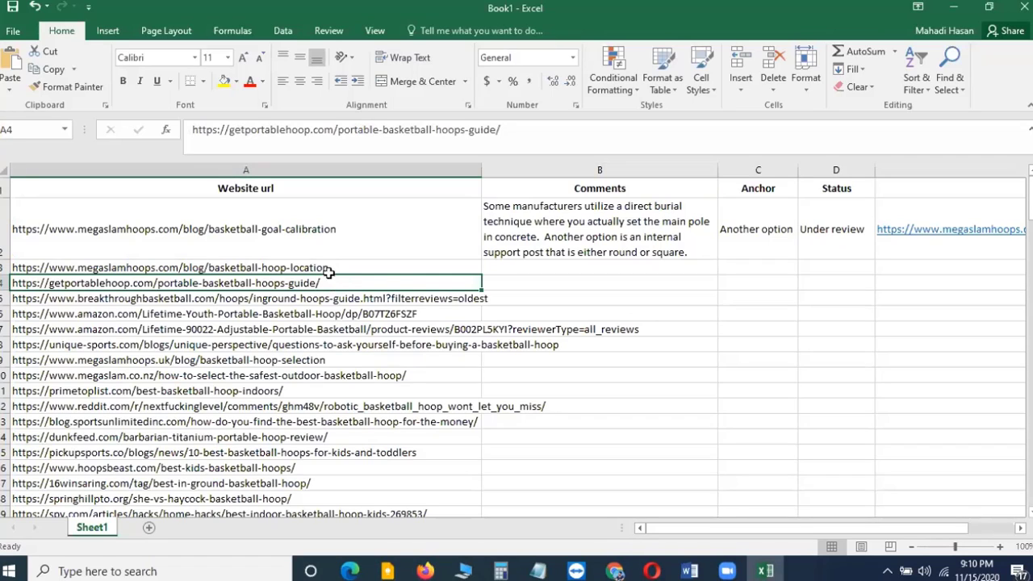
pyautogui.click(339, 267)
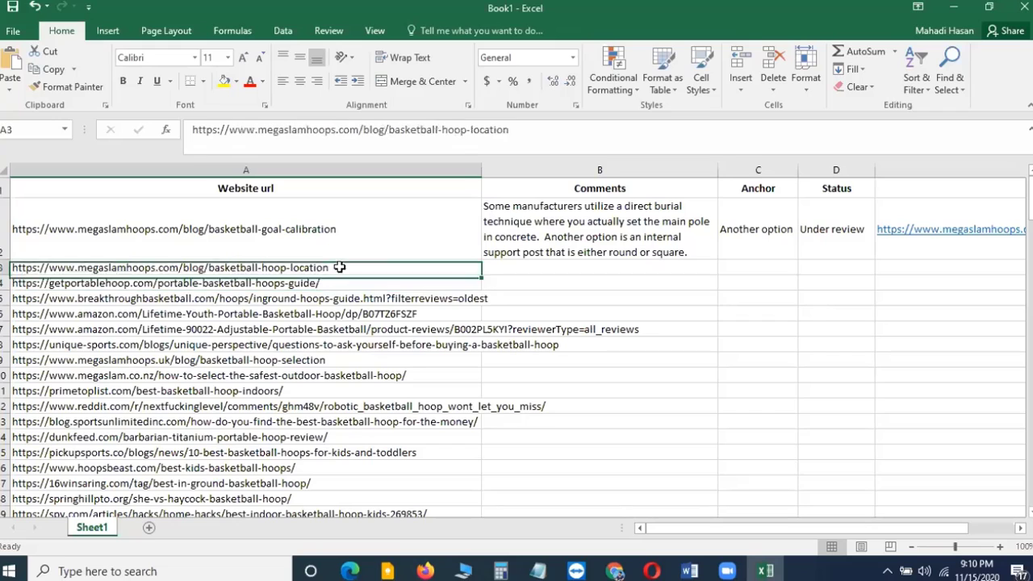
pyautogui.click(328, 286)
pyautogui.click(333, 314)
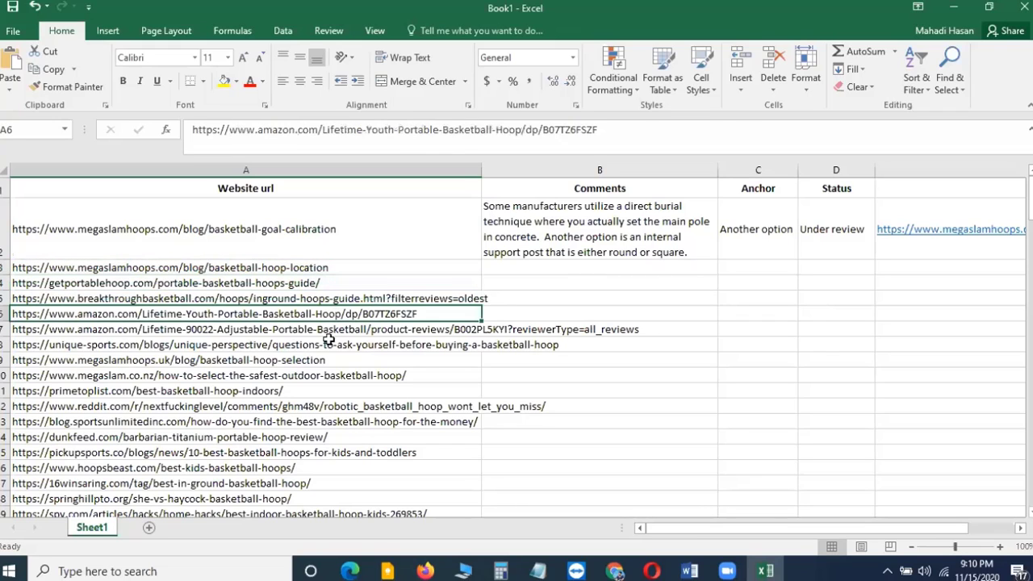
pyautogui.click(330, 344)
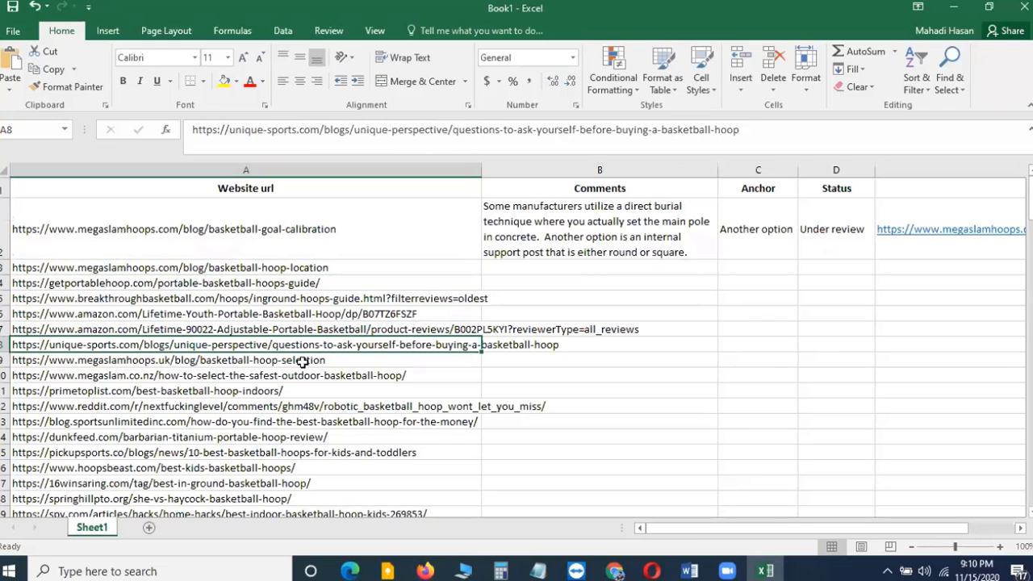
pyautogui.click(305, 360)
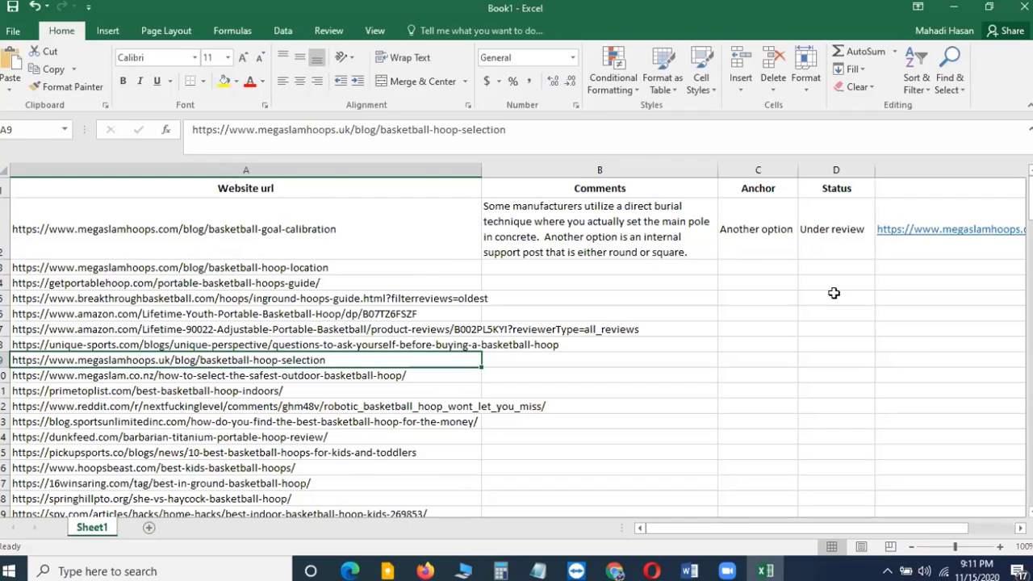
pyautogui.hotkey('alt', 'Tab')
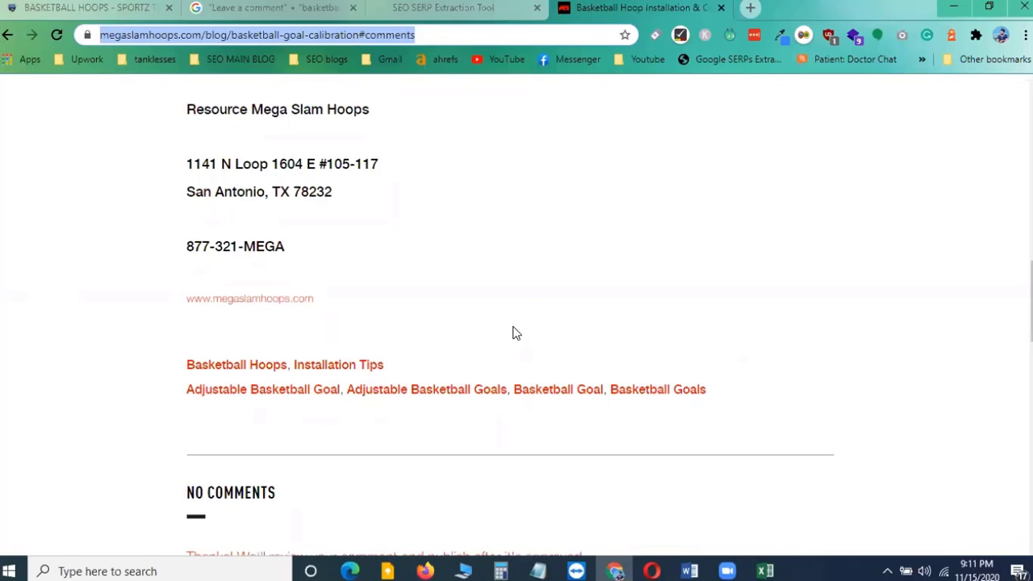
# Highlight the article's 'No Comments' heading and scroll back up to the article's title
pyautogui.scroll(-3, 510, 332)
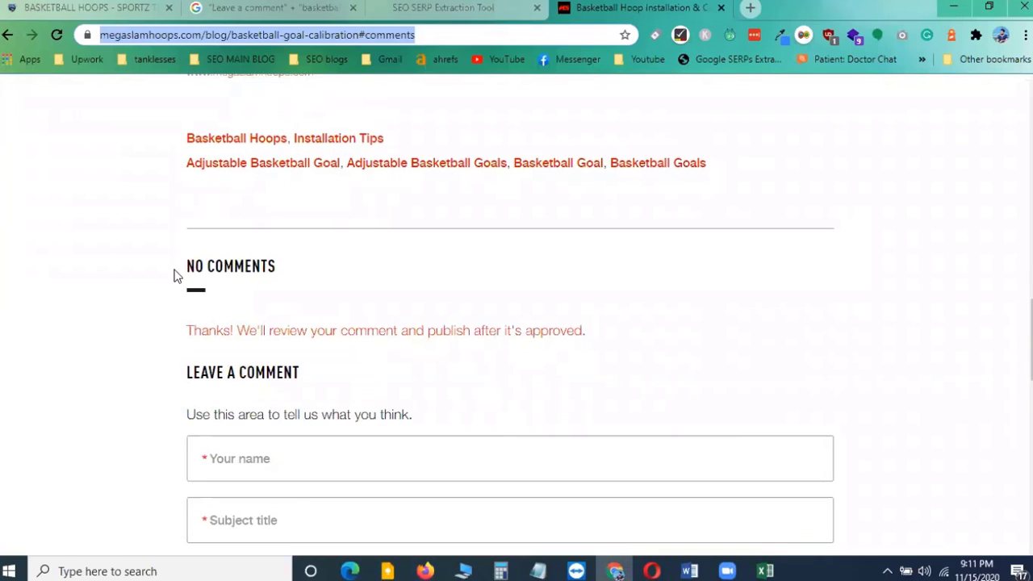
pyautogui.moveTo(186, 270); pyautogui.dragTo(278, 280)
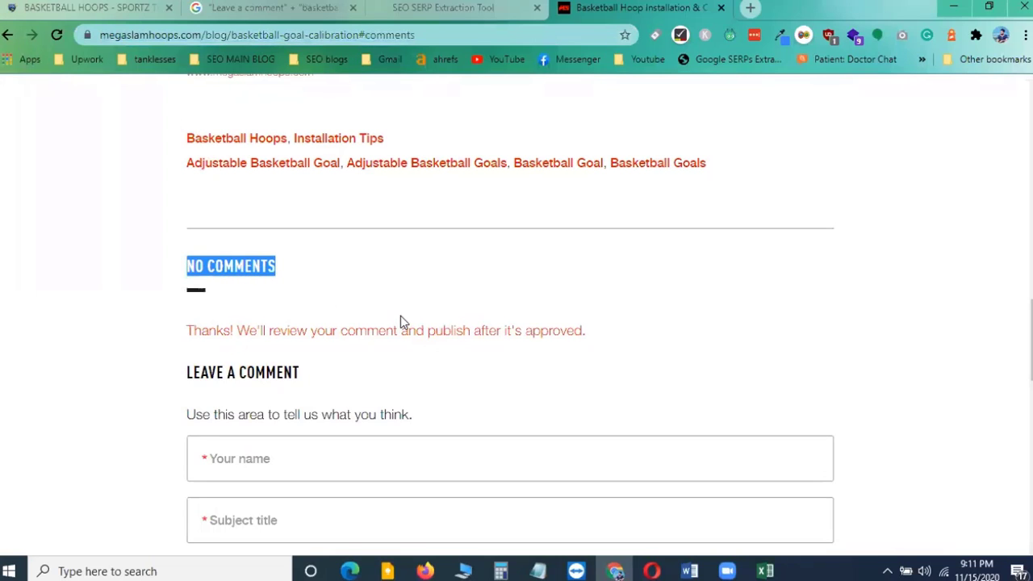
pyautogui.scroll(-1, 330, 256)
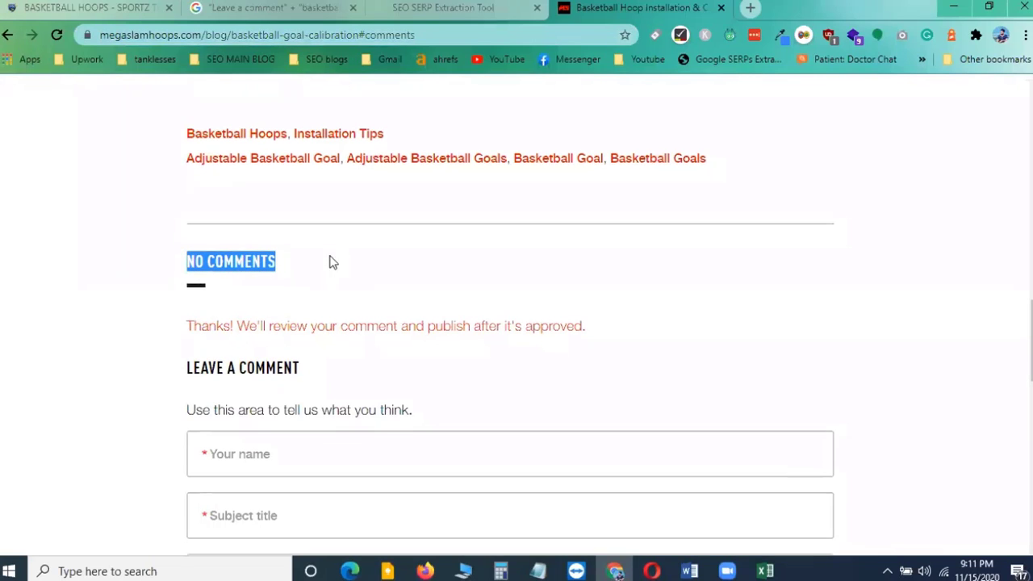
pyautogui.scroll(-2, 332, 264)
pyautogui.scroll(15, 339, 250)
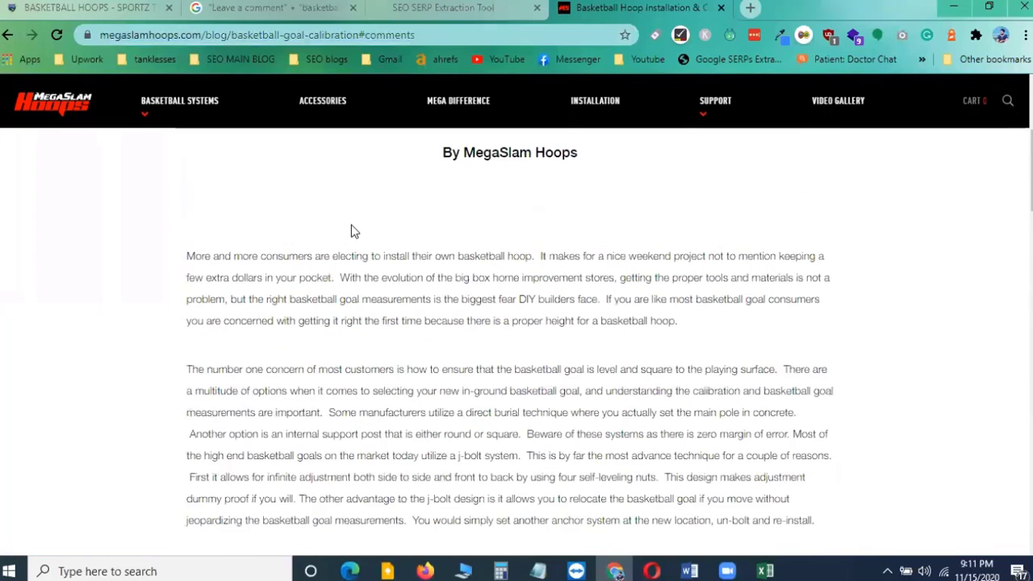
pyautogui.scroll(3, 490, 231)
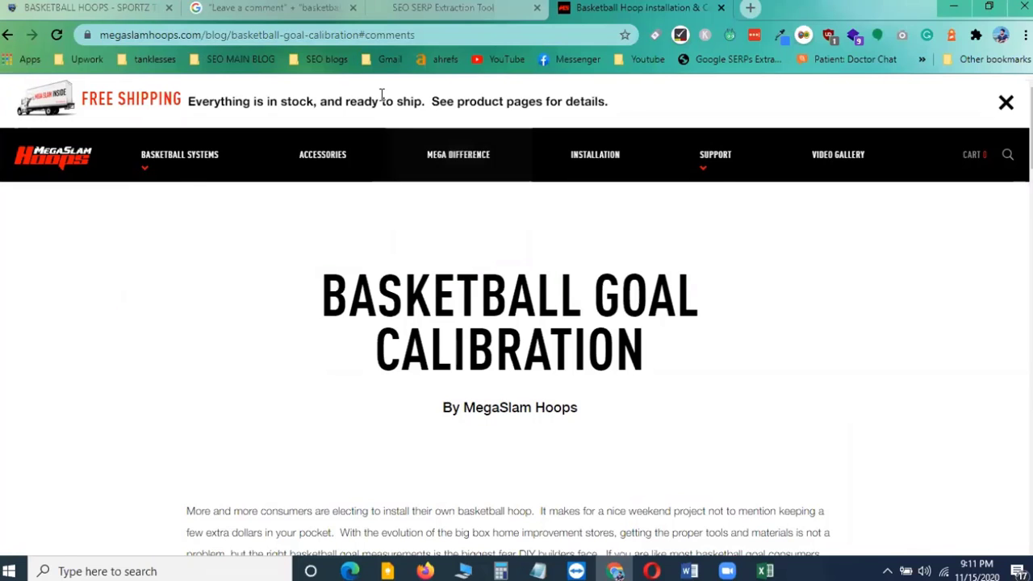
# Check row 2's Website url in the spreadsheet against the article, re-examining its comment section and 'No Comments' heading
pyautogui.click(766, 571)
pyautogui.click(275, 200)
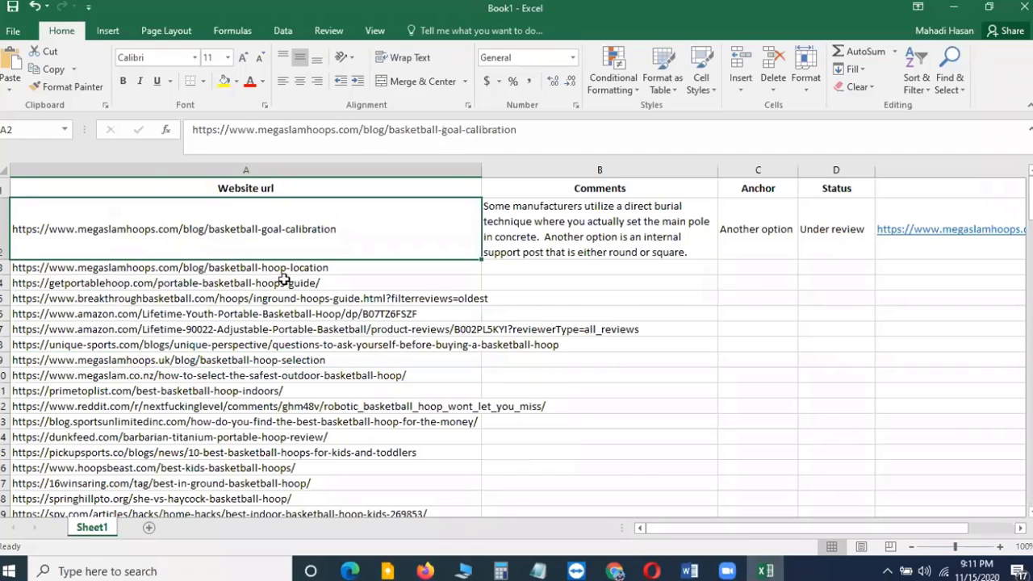
pyautogui.hotkey('alt', 'Tab')
pyautogui.scroll(-1, 443, 323)
pyautogui.scroll(-15, 443, 323)
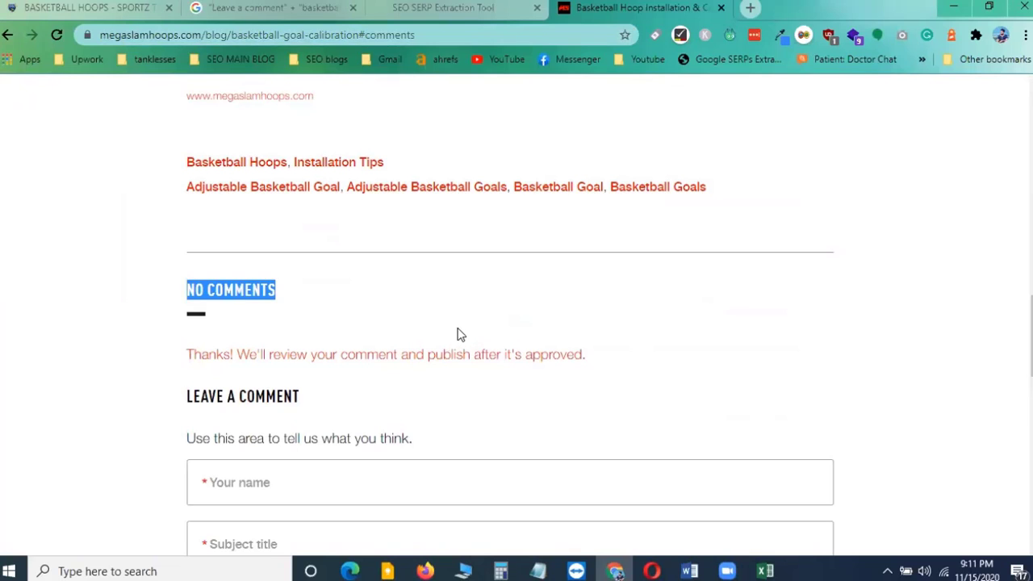
pyautogui.scroll(-3, 456, 331)
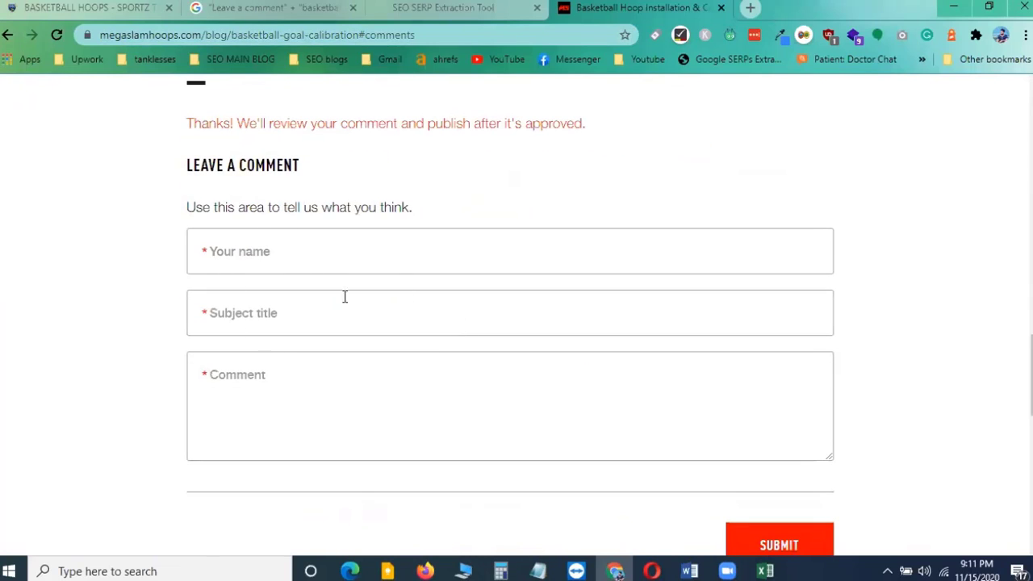
pyautogui.scroll(2, 343, 299)
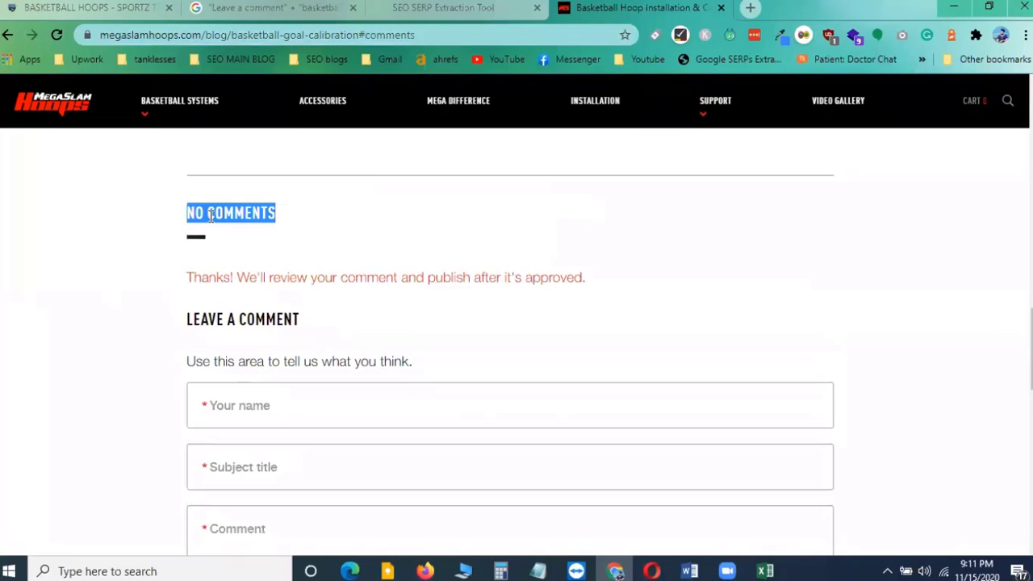
pyautogui.click(210, 215)
pyautogui.moveTo(187, 214); pyautogui.dragTo(288, 224)
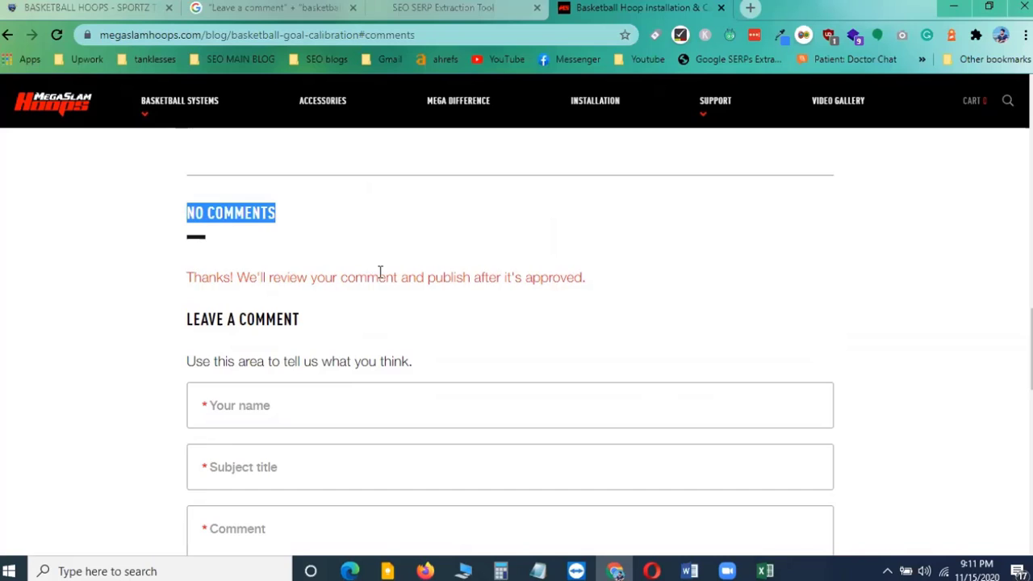
pyautogui.scroll(13, 461, 347)
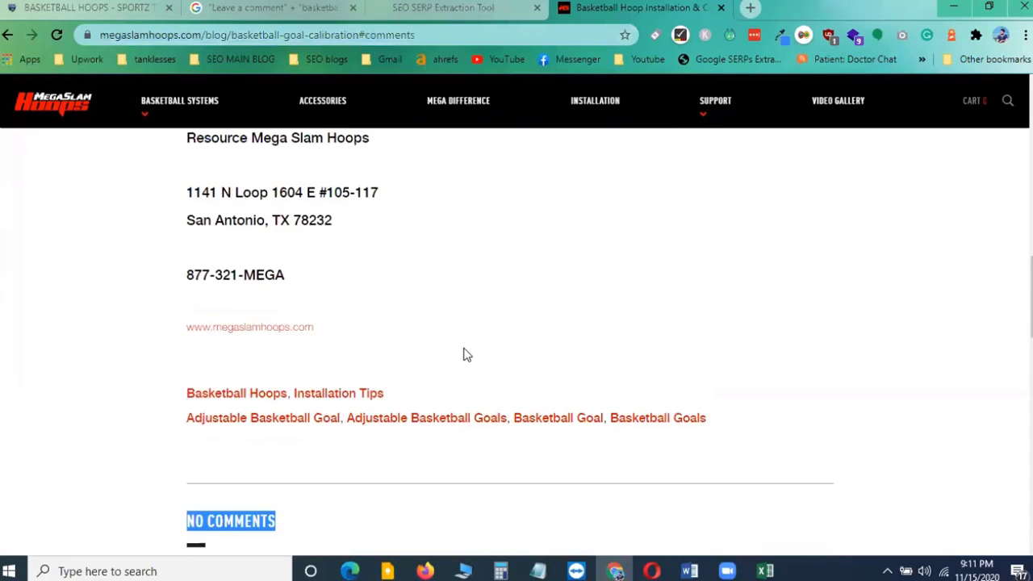
pyautogui.scroll(3, 462, 347)
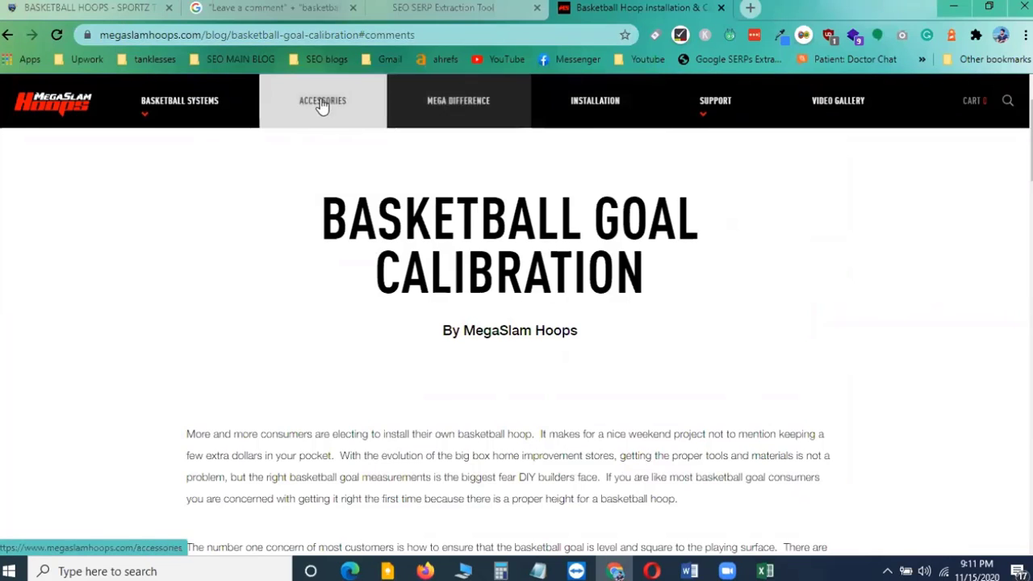
# Open the MegaSlam adjustable-height basketball system page from the Basketball Systems menu in a new tab and switch to it
pyautogui.moveTo(172, 104)
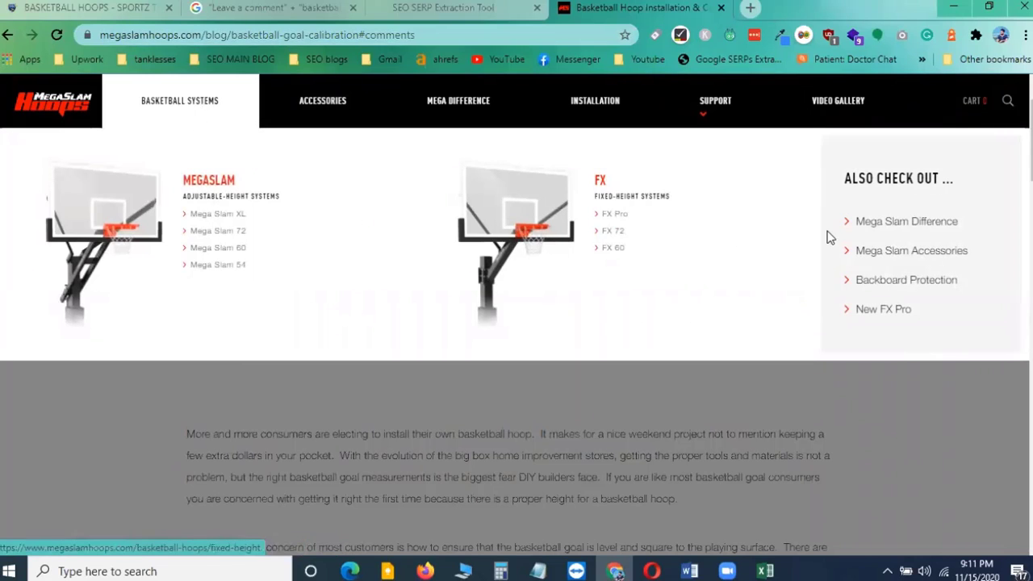
pyautogui.rightClick(211, 183)
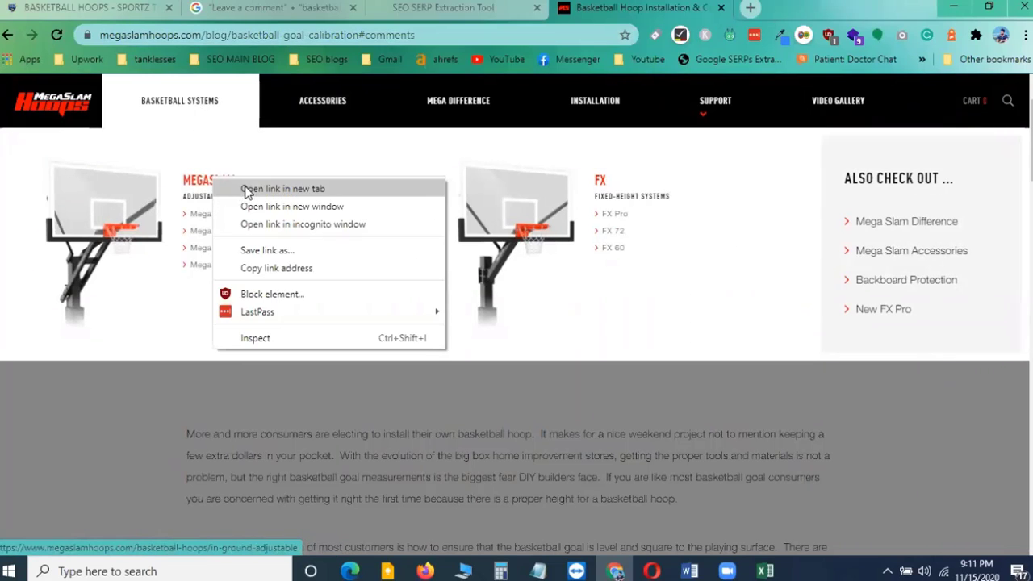
pyautogui.click(242, 189)
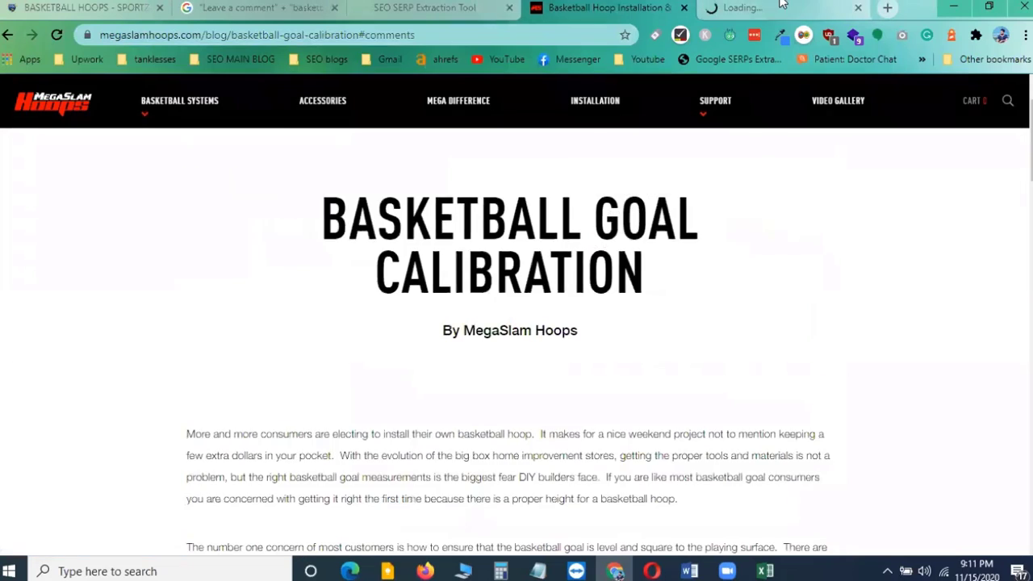
pyautogui.click(781, 7)
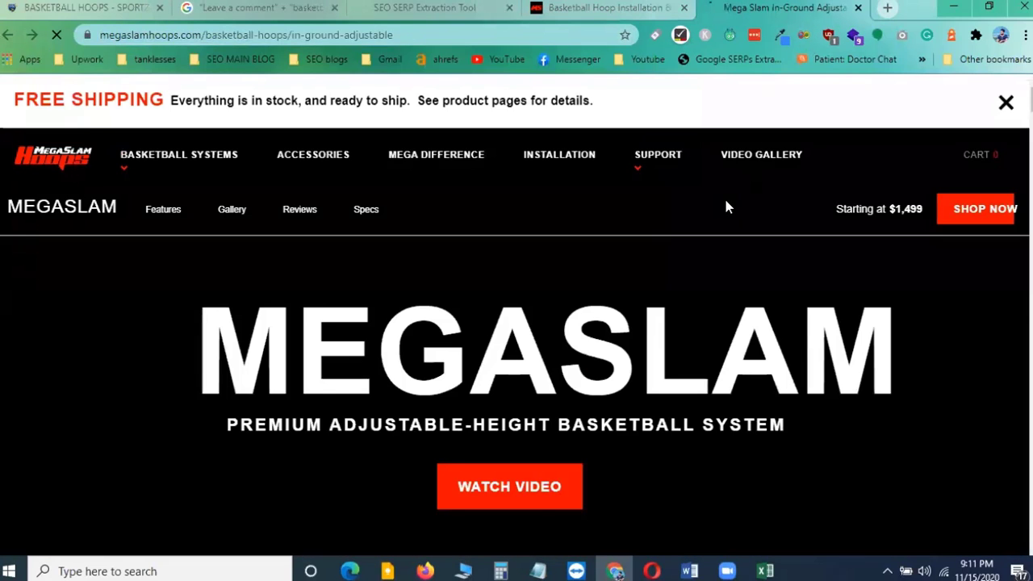
# Scroll through the MegaSlam product page and open the Lifetime Warranty details page
pyautogui.scroll(-9, 727, 226)
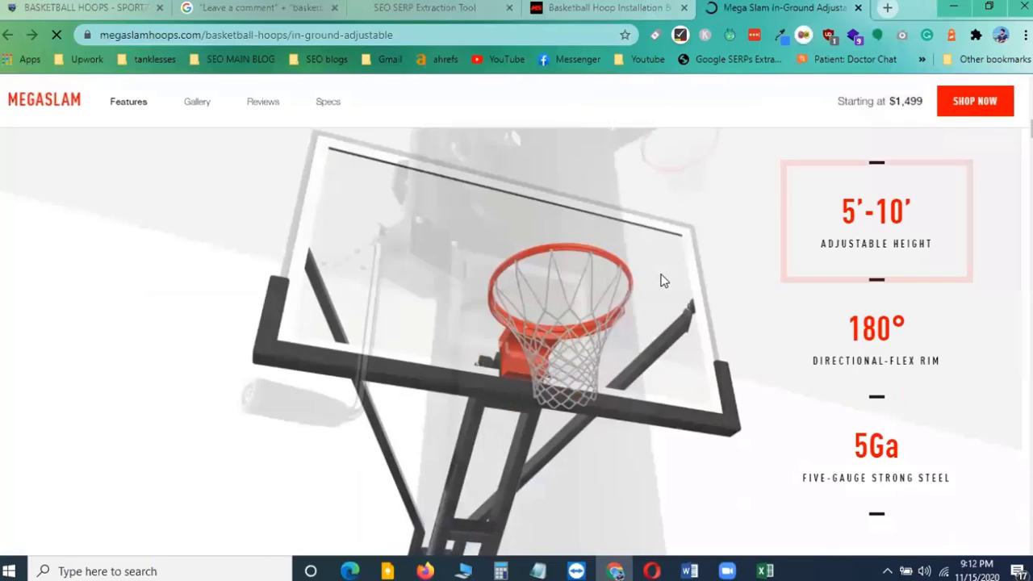
pyautogui.scroll(-6, 660, 280)
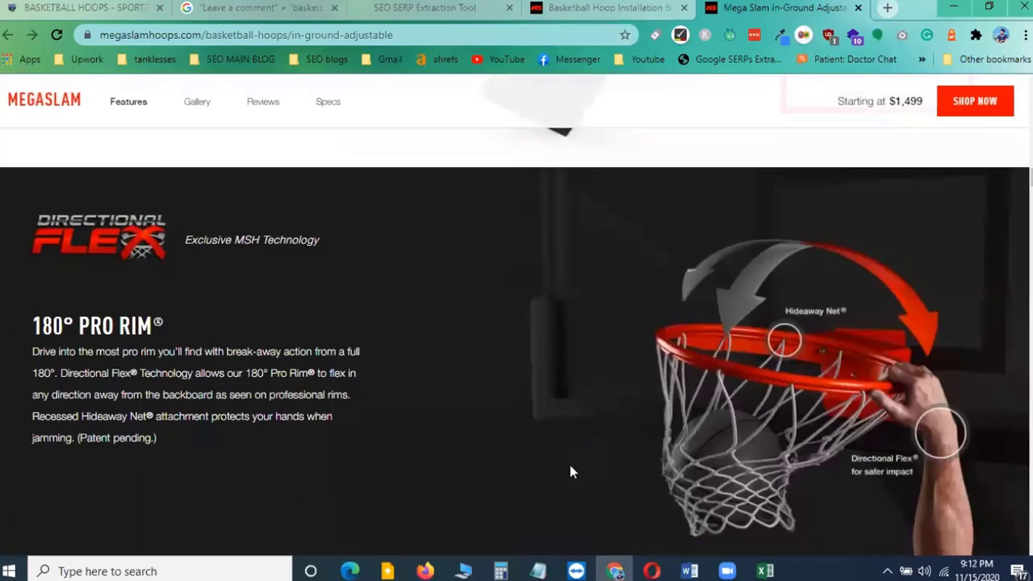
pyautogui.scroll(-10, 358, 422)
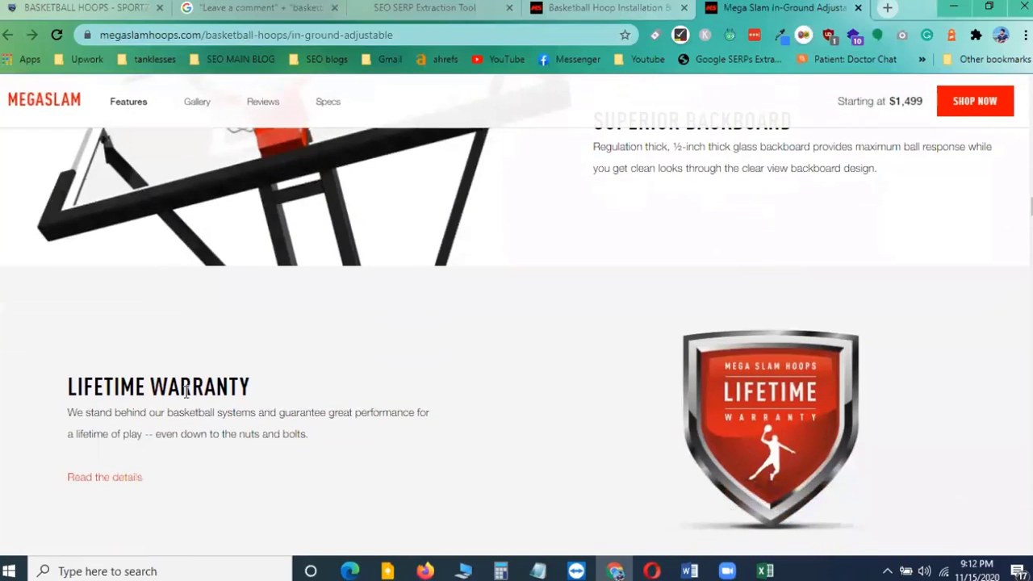
pyautogui.click(128, 479)
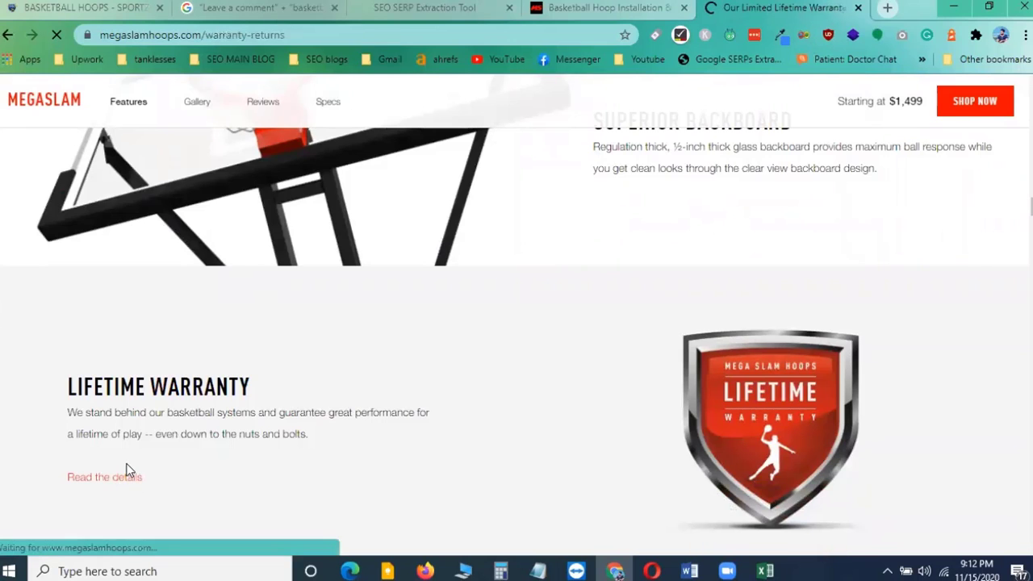
pyautogui.scroll(-12, 644, 361)
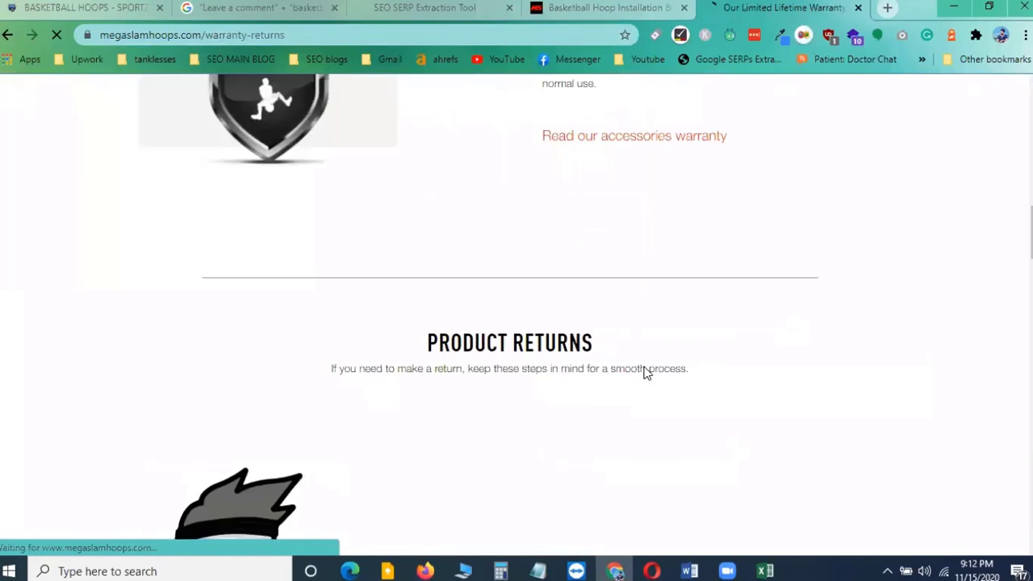
pyautogui.scroll(3, 637, 372)
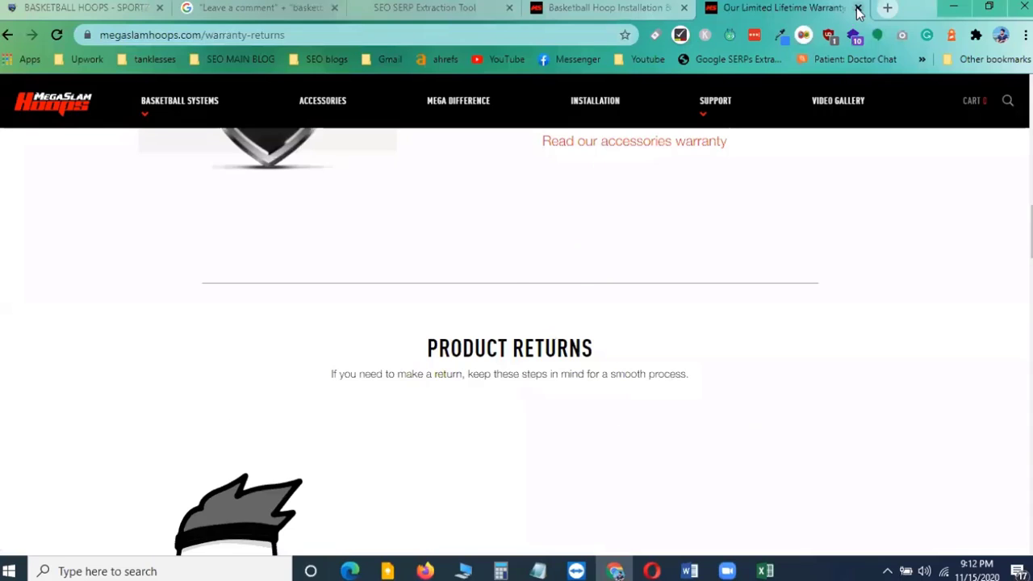
# Close the warranty tab and open the Mega Difference page in a new tab, switching to it
pyautogui.click(858, 7)
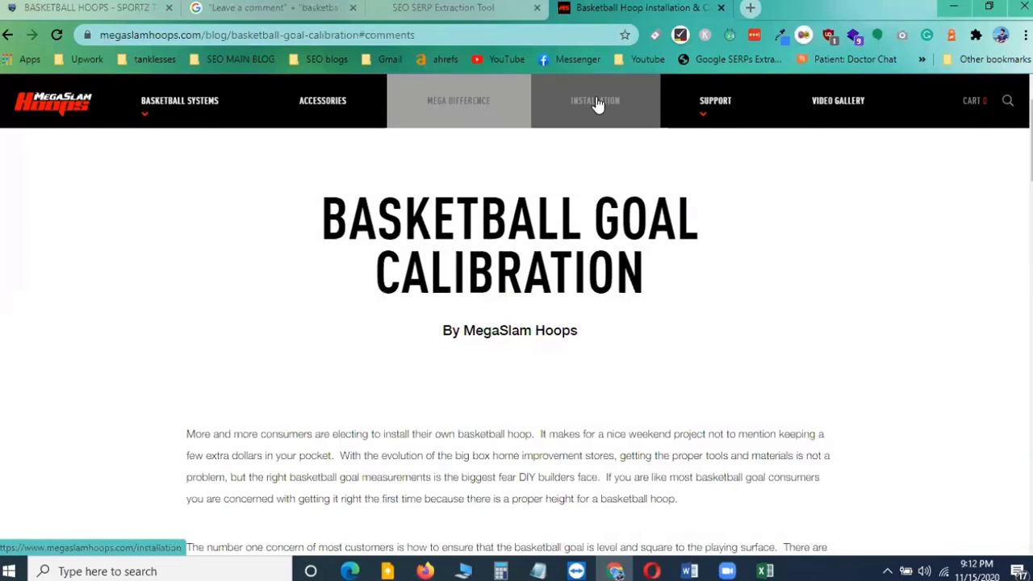
pyautogui.moveTo(741, 109)
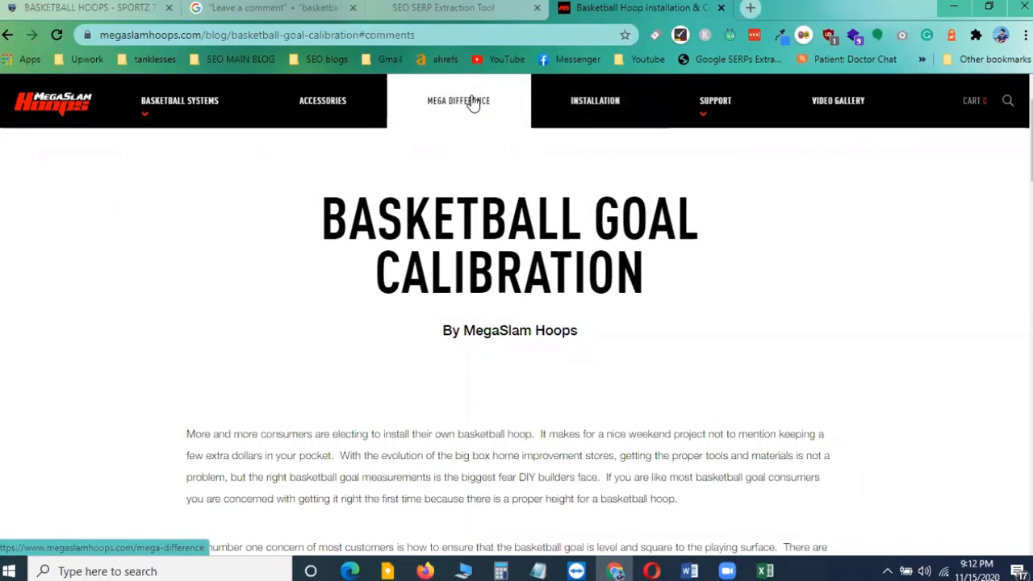
pyautogui.rightClick(482, 102)
pyautogui.press('Escape')
pyautogui.keyDown('ctrl'); pyautogui.click(511, 119); pyautogui.keyUp('ctrl')
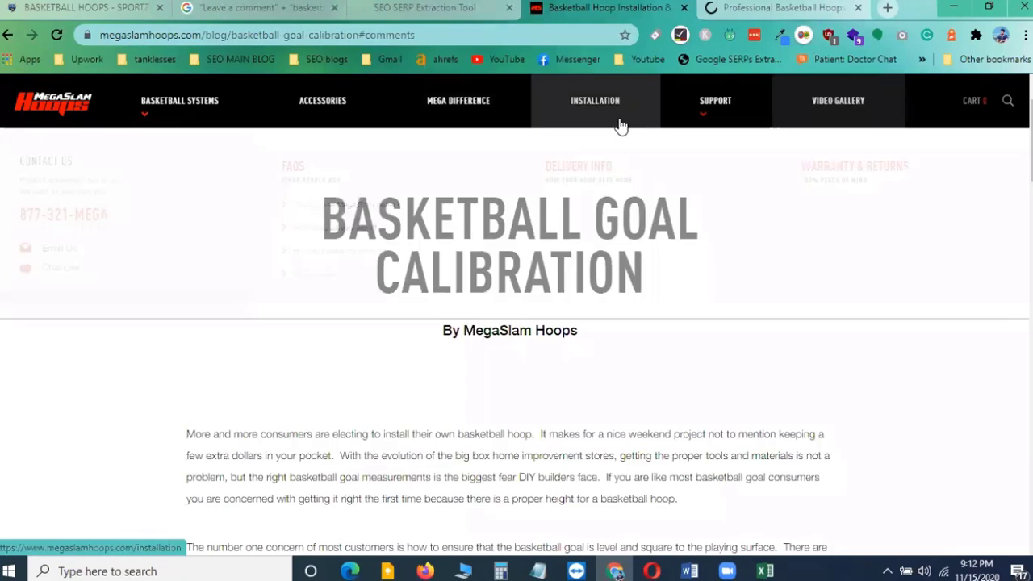
pyautogui.click(767, 8)
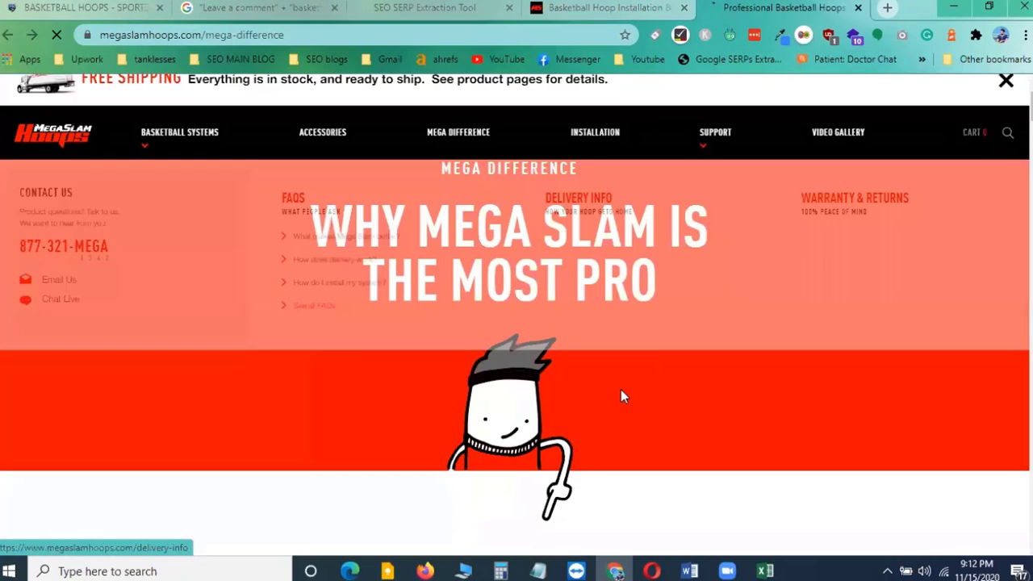
# Scroll through the Mega Difference page, briefly checking the calibration article tab and returning
pyautogui.scroll(-10, 624, 389)
pyautogui.scroll(-14, 624, 389)
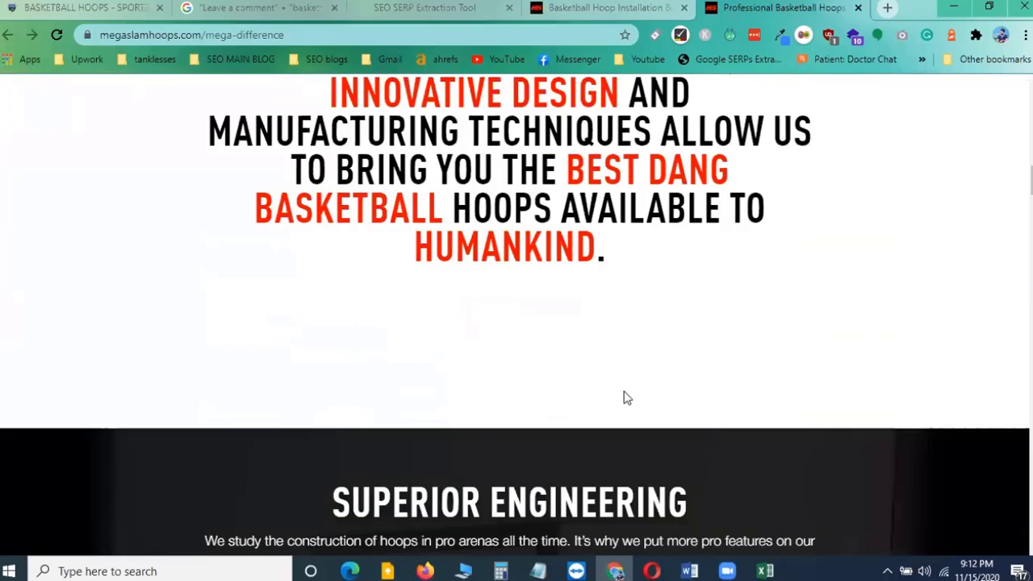
pyautogui.scroll(-7, 624, 396)
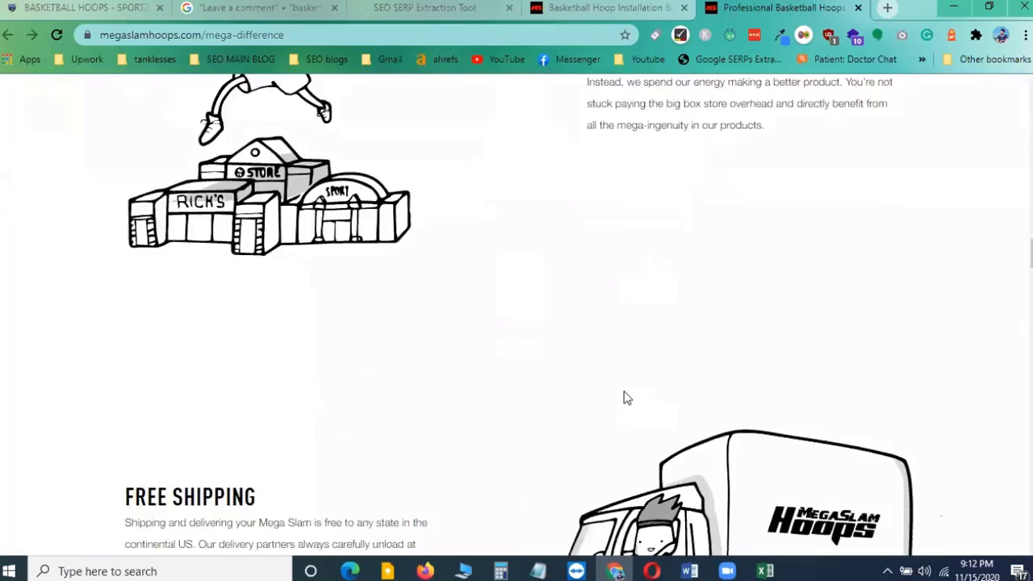
pyautogui.scroll(5, 624, 395)
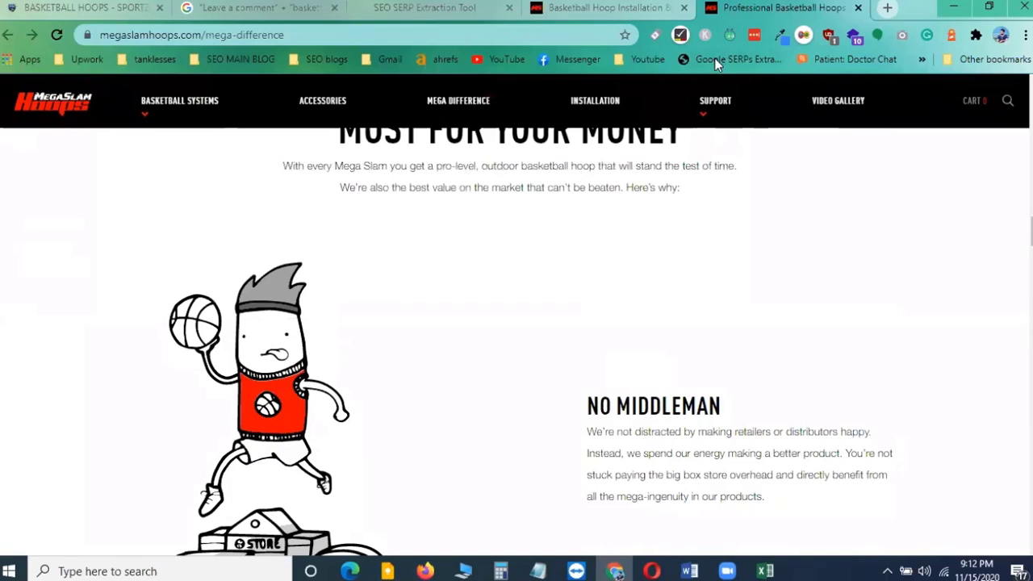
pyautogui.click(607, 8)
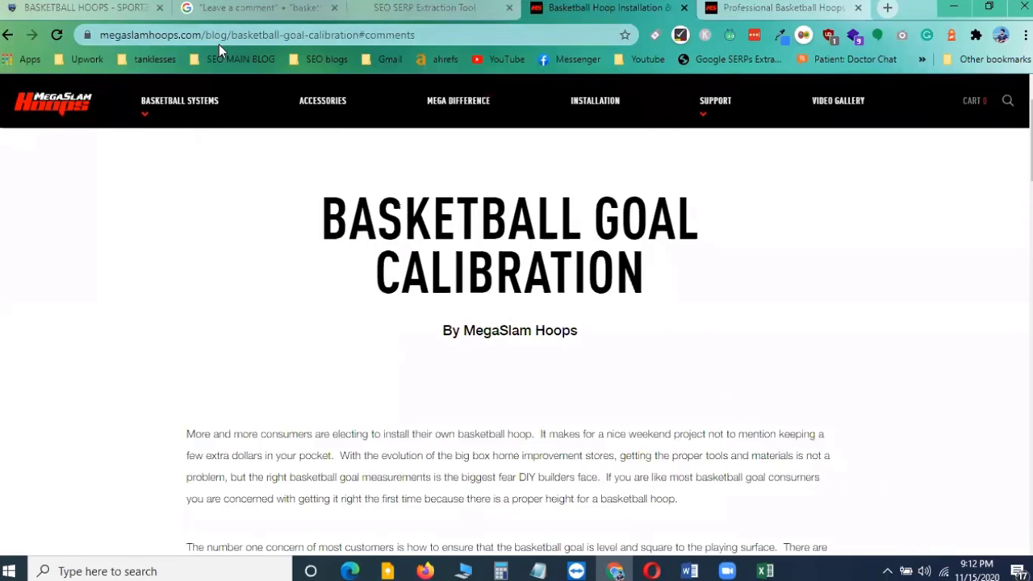
pyautogui.click(755, 10)
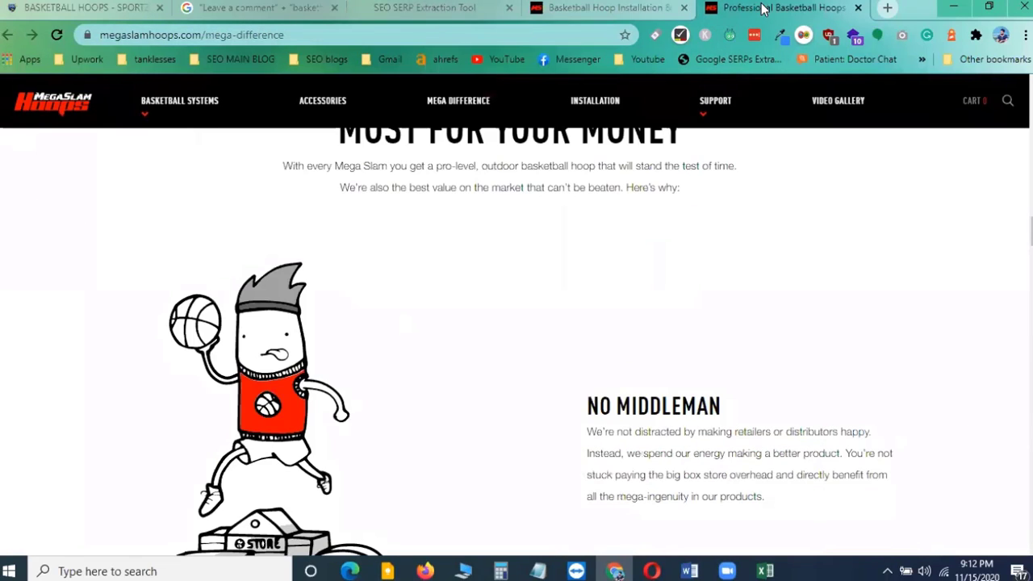
# Change the address to megaslamhoops.com/blog to open the site's blog listing
pyautogui.moveTo(161, 108)
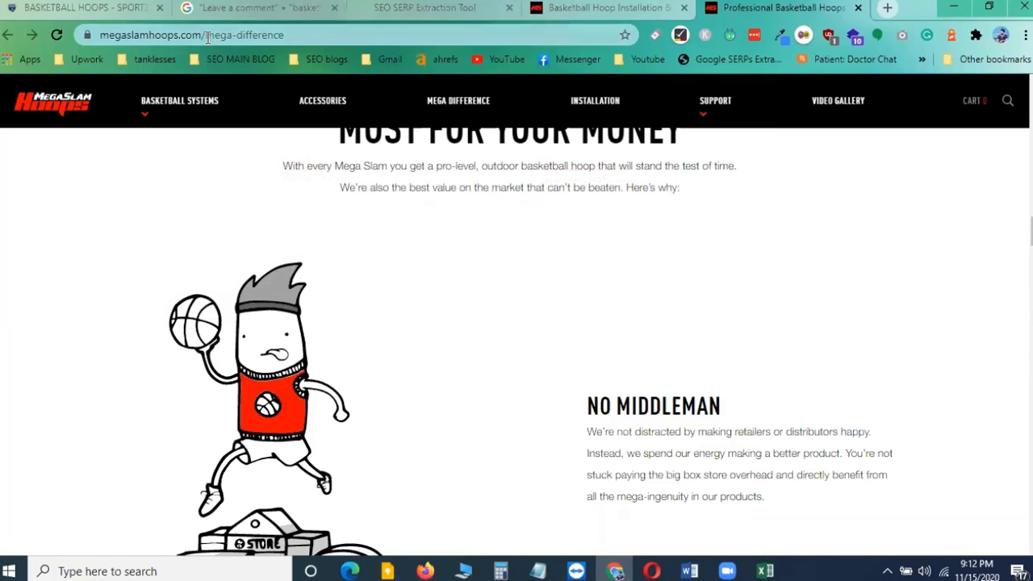
pyautogui.moveTo(203, 35); pyautogui.dragTo(431, 34)
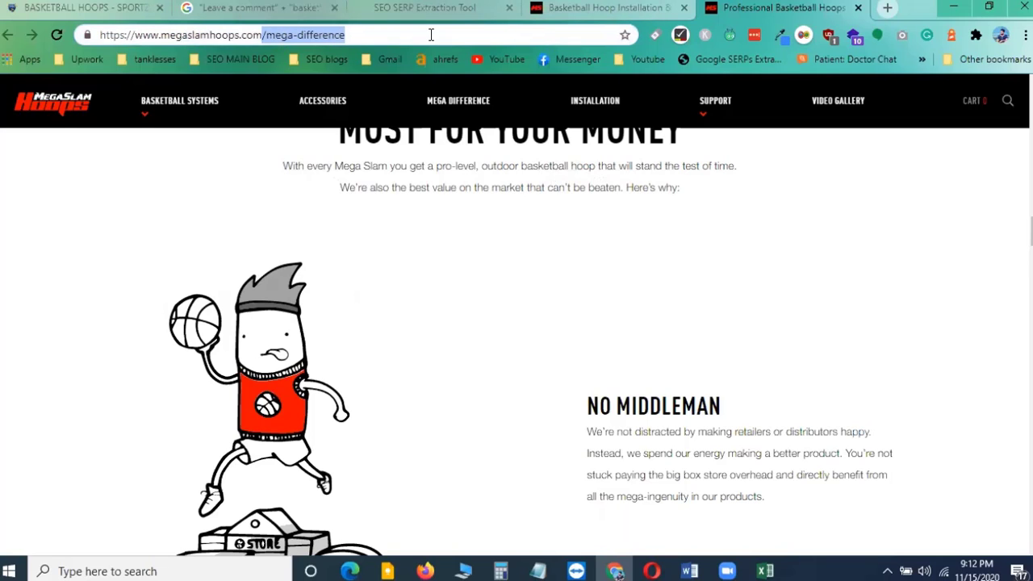
pyautogui.write('/blog')
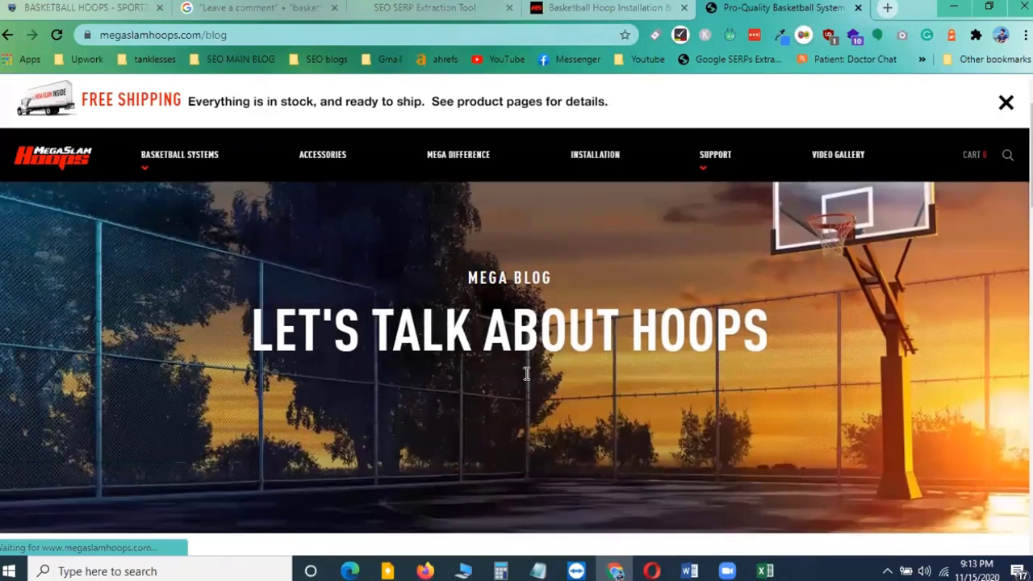
# Open the Mother Nature, Leveling-Up to a Bigger Hoop, and Right-Sized Basketball Hoop blog posts in new tabs
pyautogui.scroll(-5, 525, 376)
pyautogui.scroll(-7, 526, 381)
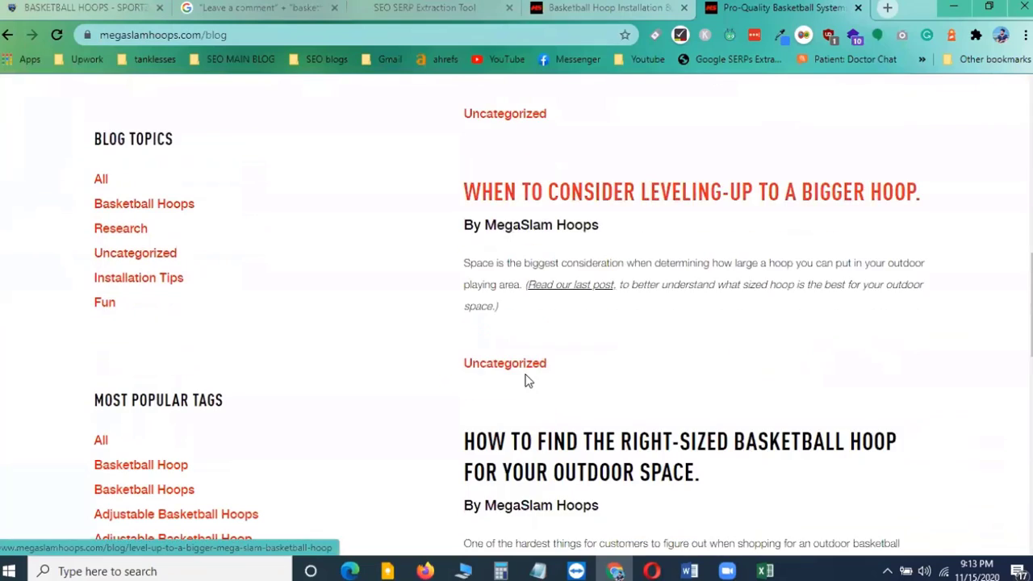
pyautogui.scroll(9, 525, 381)
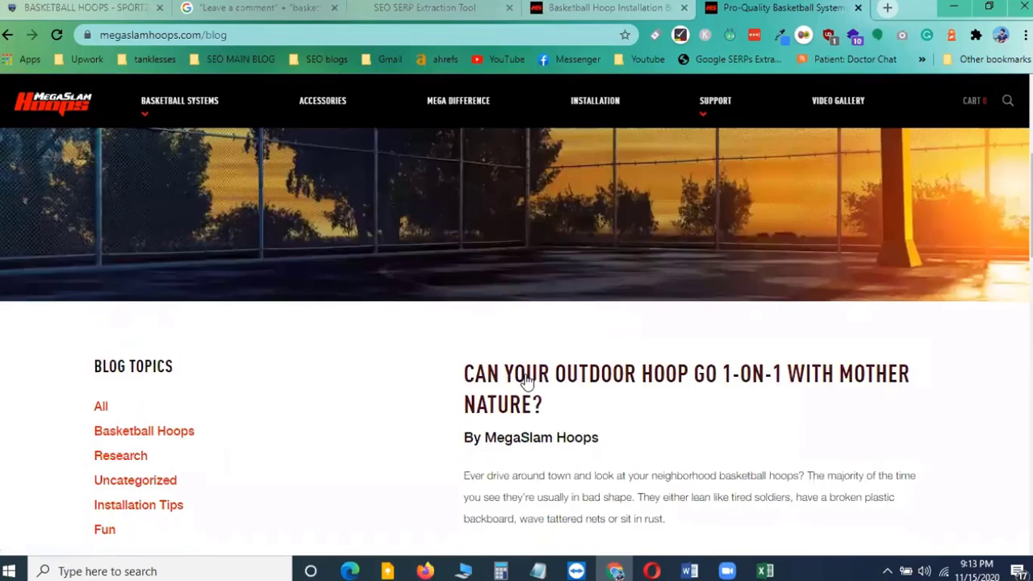
pyautogui.scroll(-1, 525, 376)
pyautogui.keyDown('ctrl'); pyautogui.click(563, 297); pyautogui.keyUp('ctrl')
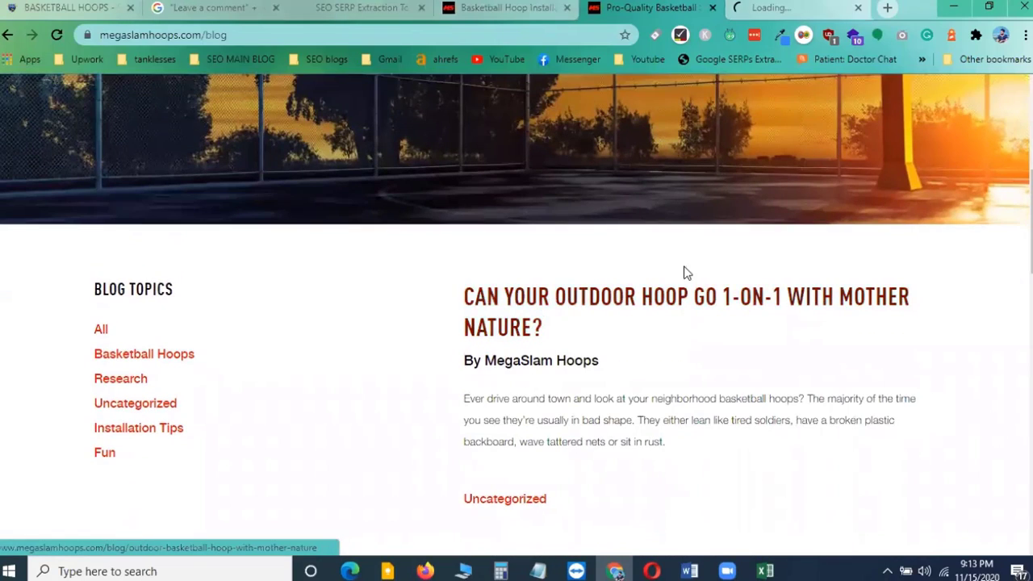
pyautogui.scroll(-4, 685, 272)
pyautogui.keyDown('ctrl'); pyautogui.click(585, 274); pyautogui.keyUp('ctrl')
pyautogui.scroll(-4, 585, 275)
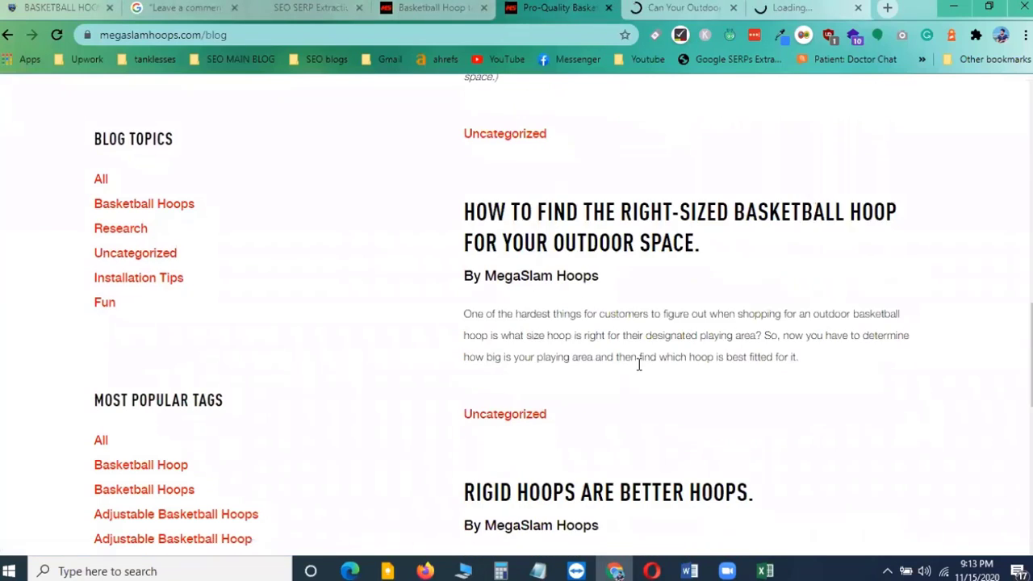
pyautogui.keyDown('ctrl'); pyautogui.click(629, 234); pyautogui.keyUp('ctrl')
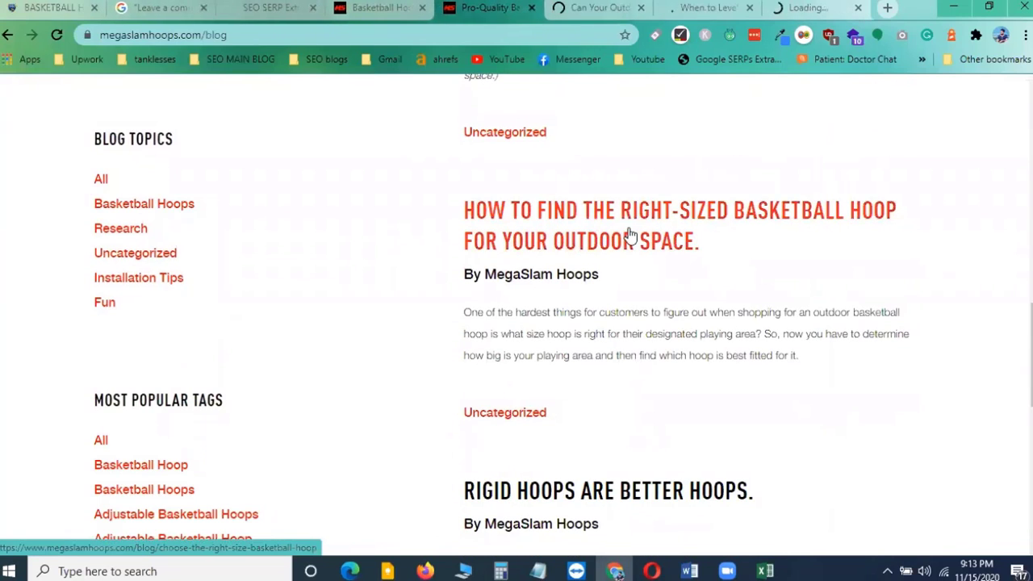
# Switch to the Mother Nature post and scroll down to examine its comment section and form
pyautogui.click(601, 8)
pyautogui.scroll(-4, 506, 303)
pyautogui.scroll(-9, 489, 312)
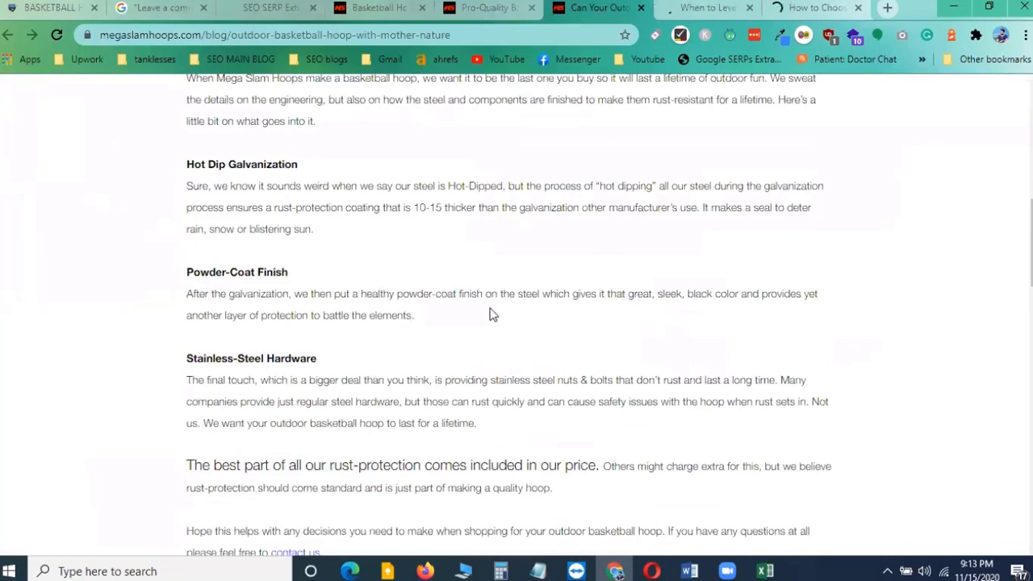
pyautogui.scroll(2, 293, 265)
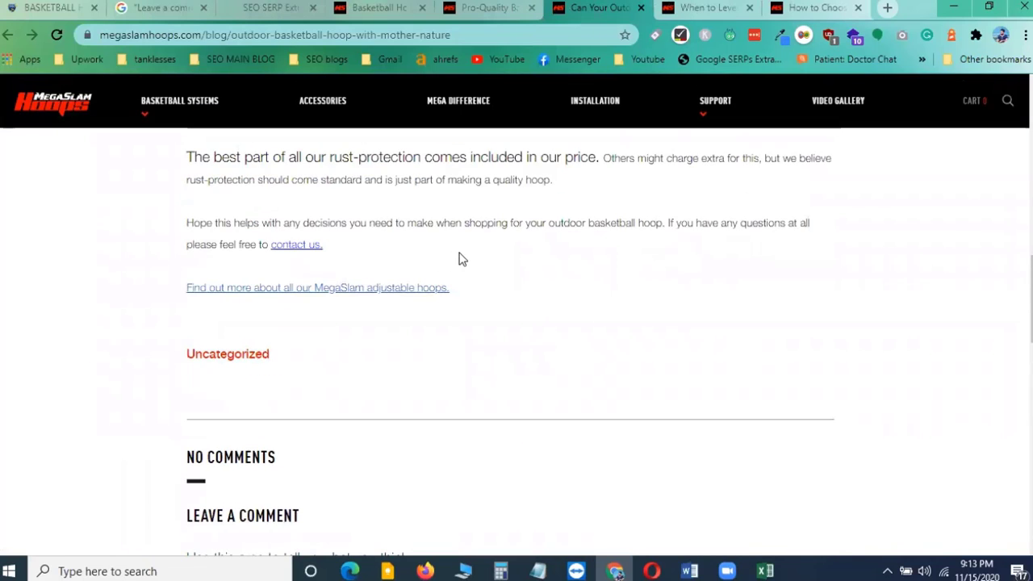
pyautogui.scroll(-4, 460, 258)
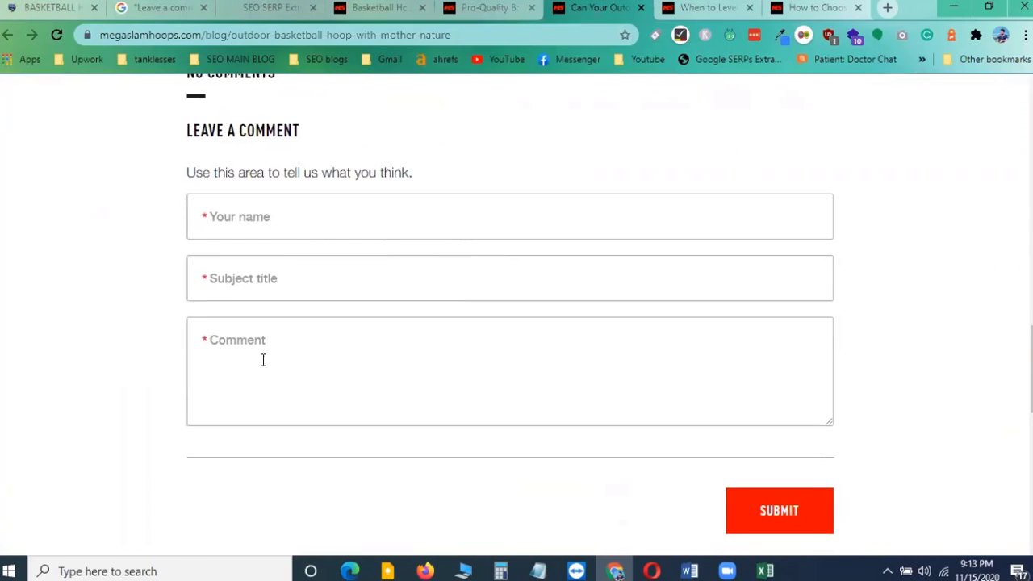
pyautogui.scroll(-2, 311, 356)
pyautogui.scroll(3, 275, 291)
pyautogui.scroll(2, 259, 242)
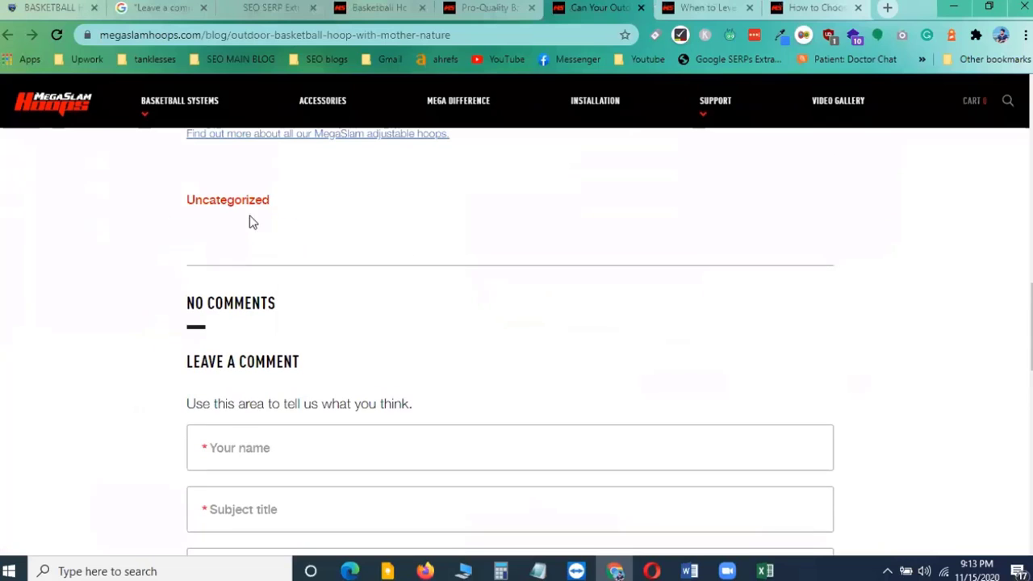
# Examine the comment sections of the Leveling-Up and Right-Sized basketball hoop posts
pyautogui.click(705, 8)
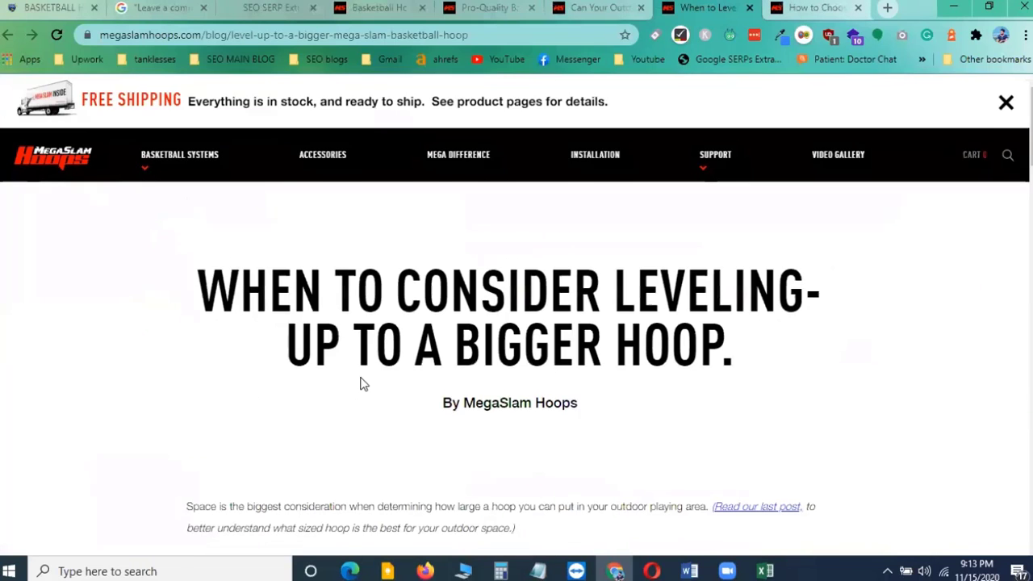
pyautogui.scroll(-20, 359, 388)
pyautogui.scroll(-8, 291, 371)
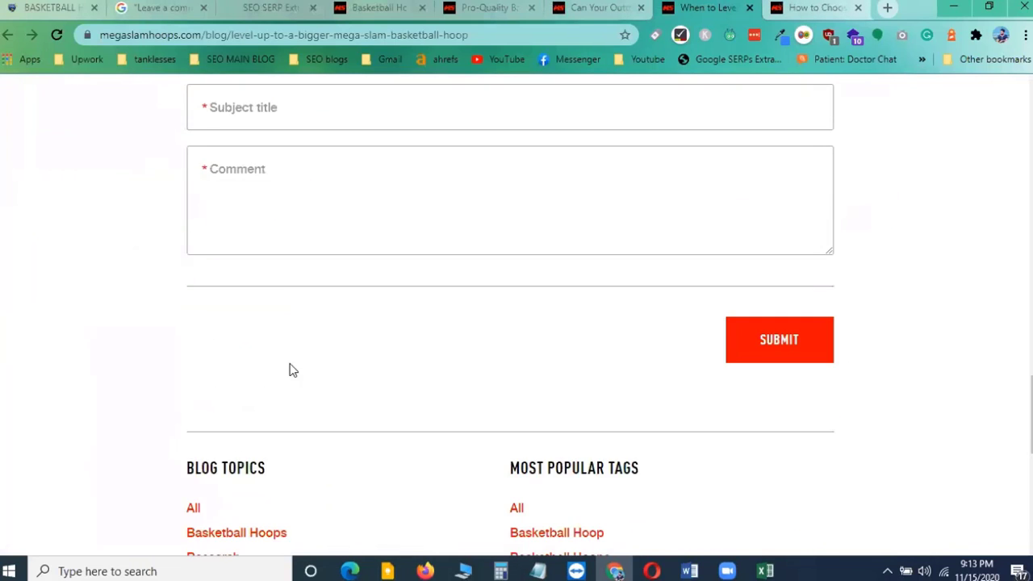
pyautogui.scroll(5, 291, 380)
pyautogui.click(831, 6)
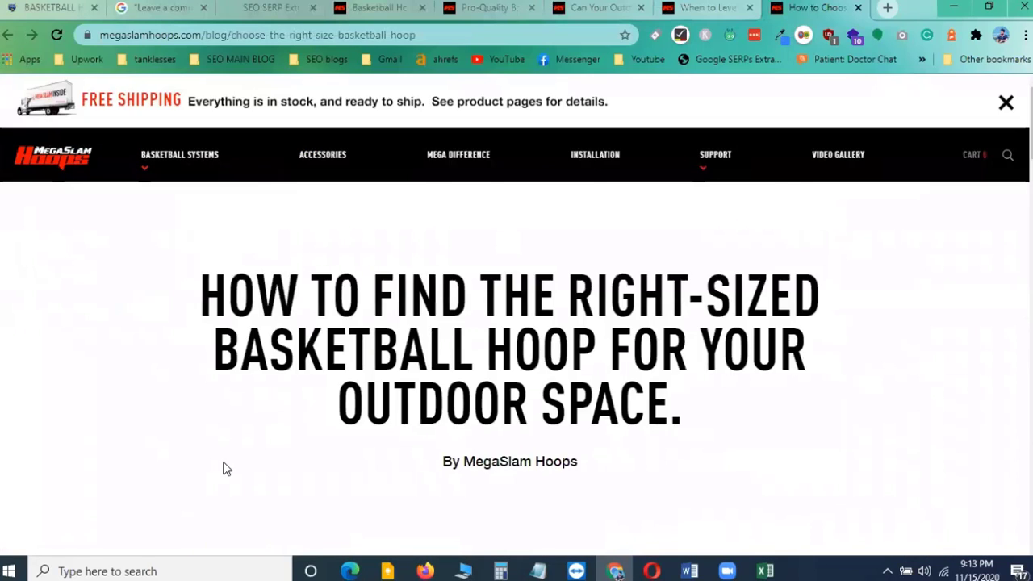
pyautogui.scroll(-15, 226, 469)
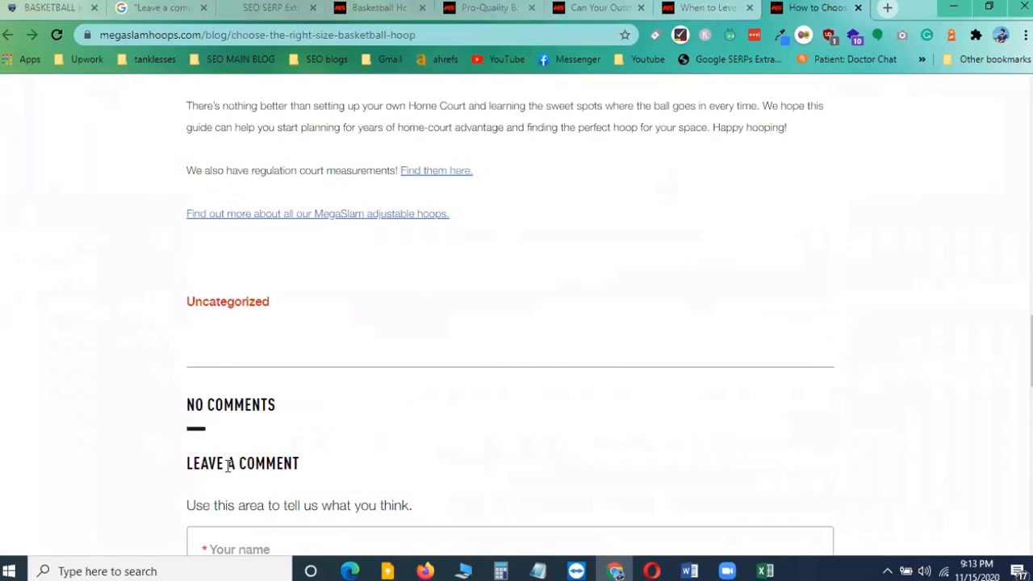
pyautogui.scroll(-3, 229, 460)
pyautogui.moveTo(196, 174); pyautogui.dragTo(302, 175)
pyautogui.click(410, 219)
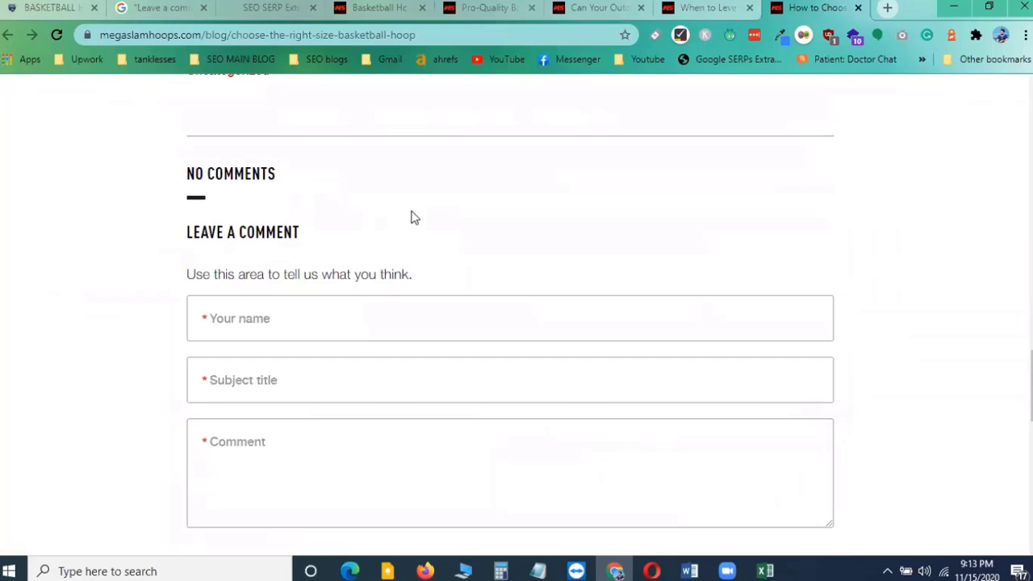
# Close the three opened post tabs and return to the basketball goal calibration article
pyautogui.click(644, 9)
pyautogui.click(641, 9)
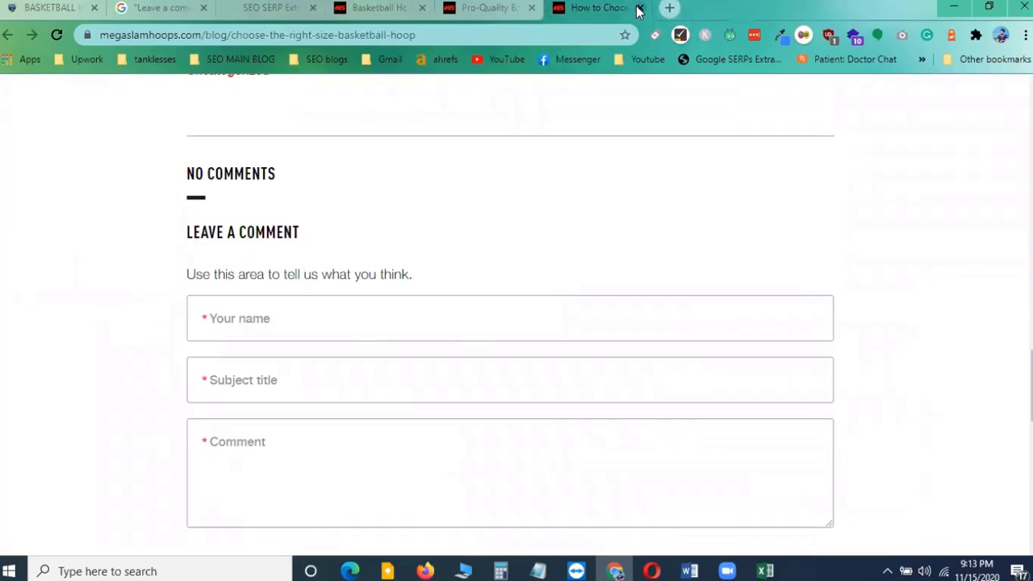
pyautogui.click(640, 9)
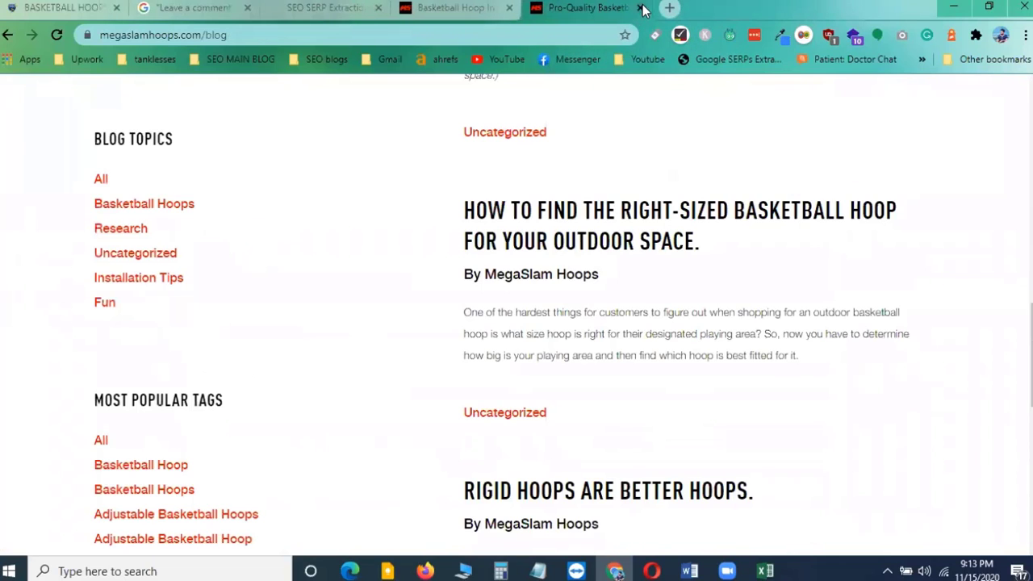
pyautogui.click(464, 7)
# Scroll to the calibration article's comment form and try its name, subject and comment fields
pyautogui.scroll(-20, 482, 222)
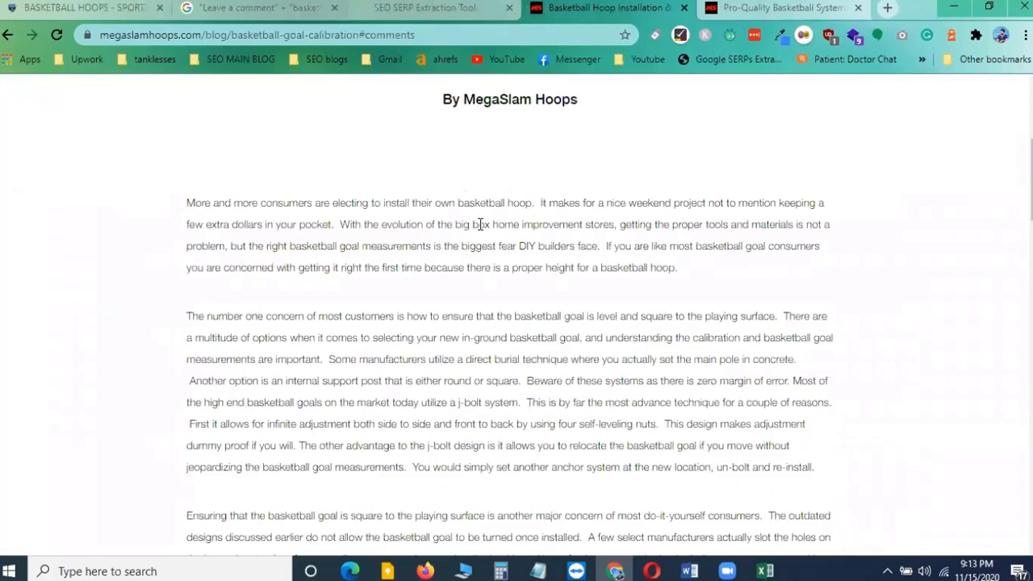
pyautogui.scroll(-5, 479, 227)
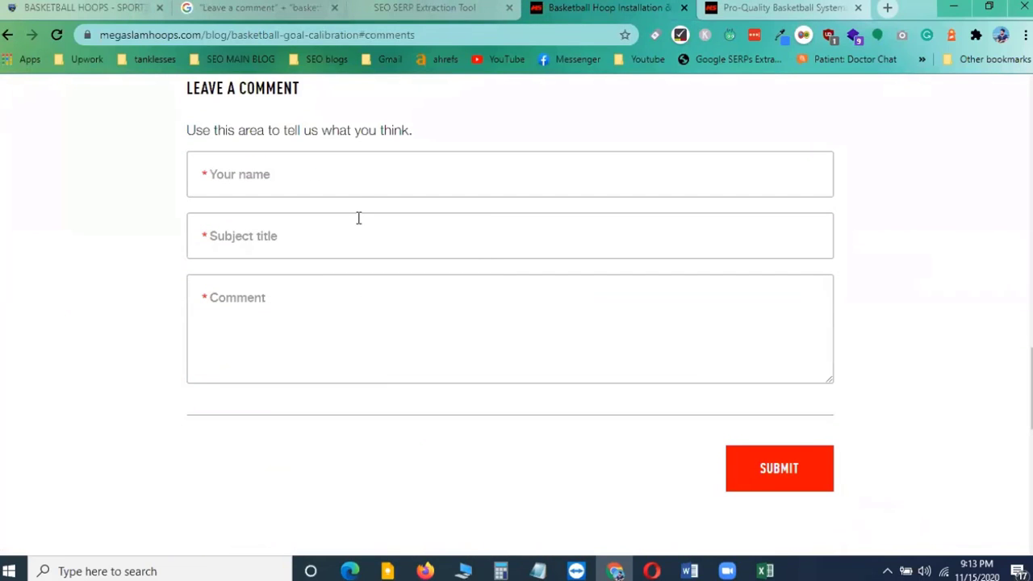
pyautogui.scroll(1, 361, 229)
pyautogui.scroll(2, 361, 229)
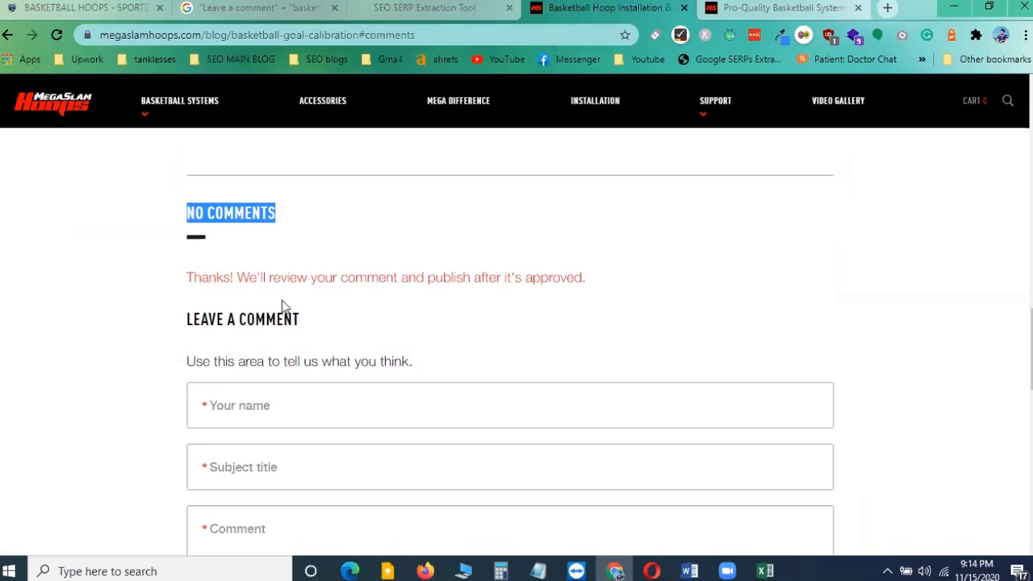
pyautogui.scroll(-1, 282, 307)
pyautogui.click(236, 331)
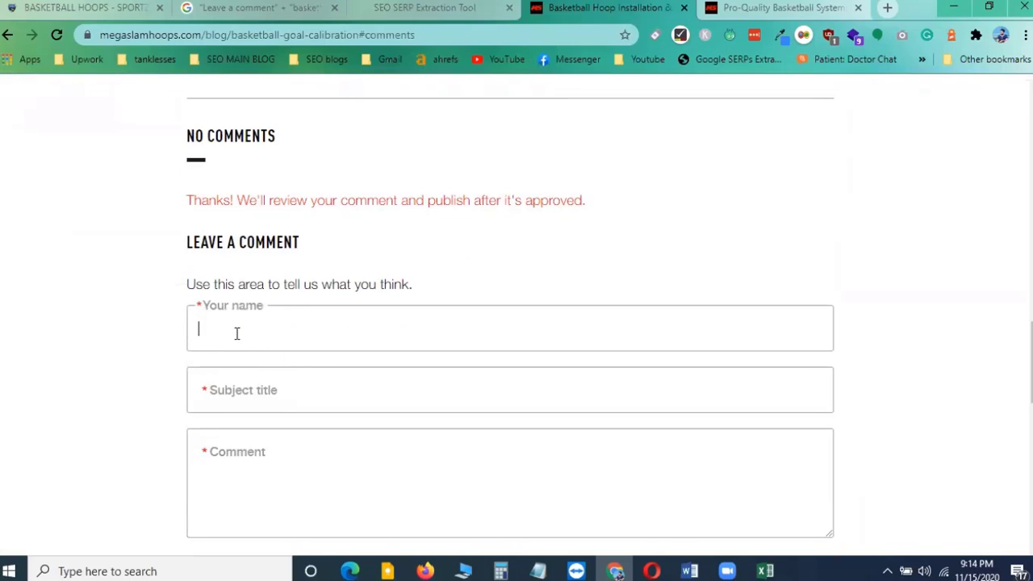
pyautogui.click(226, 381)
pyautogui.click(226, 462)
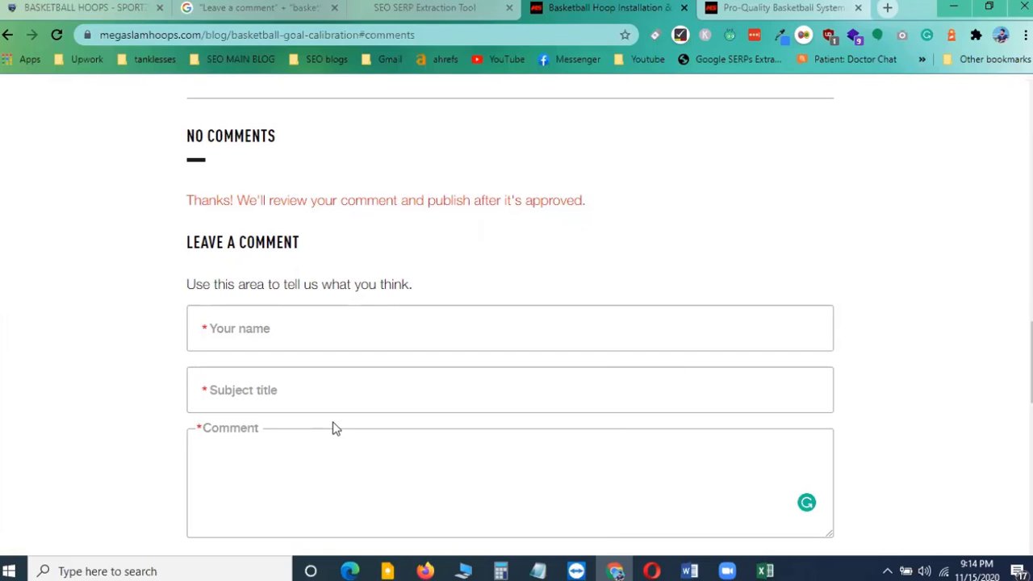
# Scroll through the calibration article back to its comment form and place the cursor in the Comment field
pyautogui.scroll(15, 339, 428)
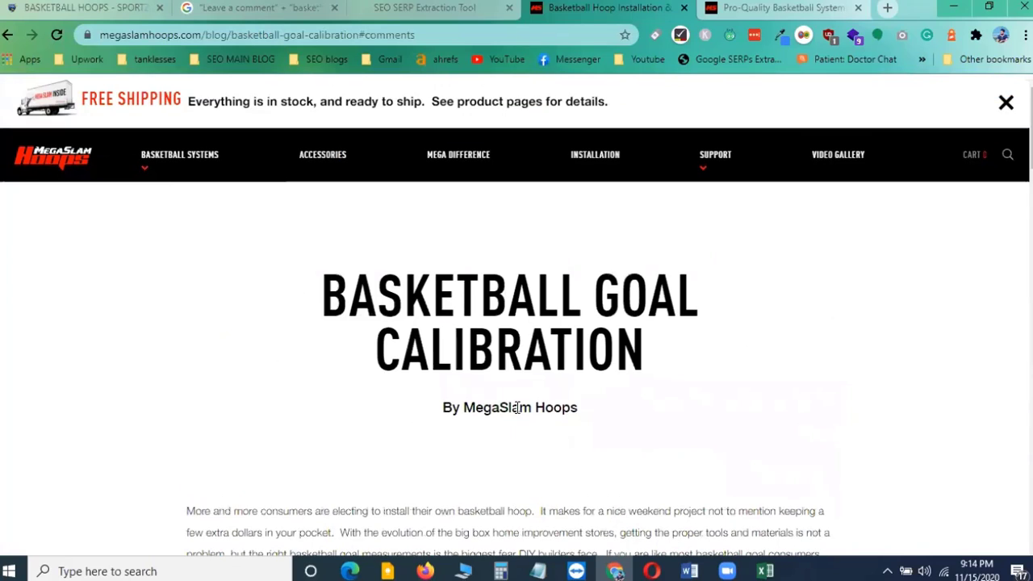
pyautogui.scroll(-8, 542, 404)
pyautogui.scroll(-8, 543, 402)
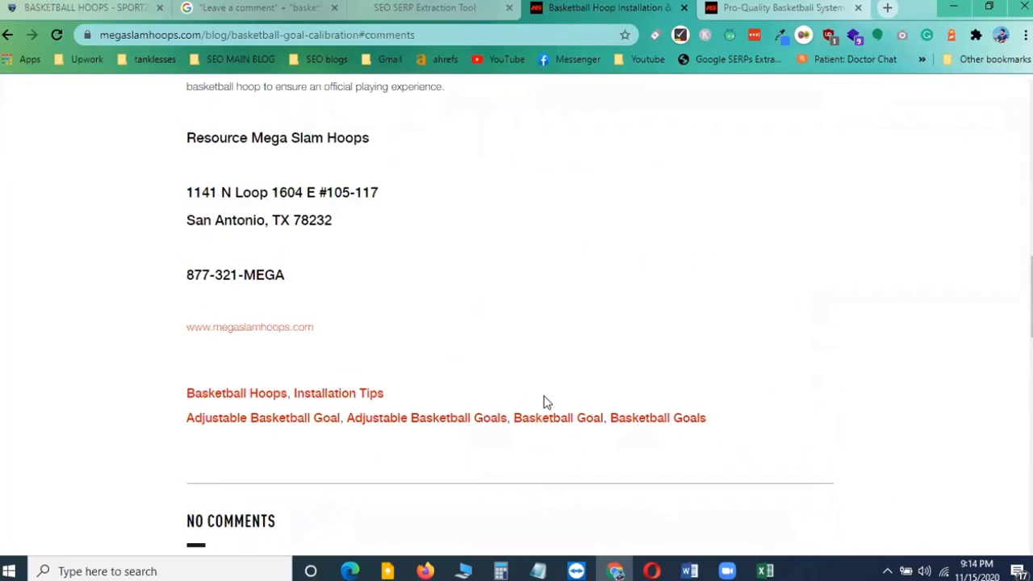
pyautogui.scroll(-1, 251, 499)
pyautogui.click(251, 499)
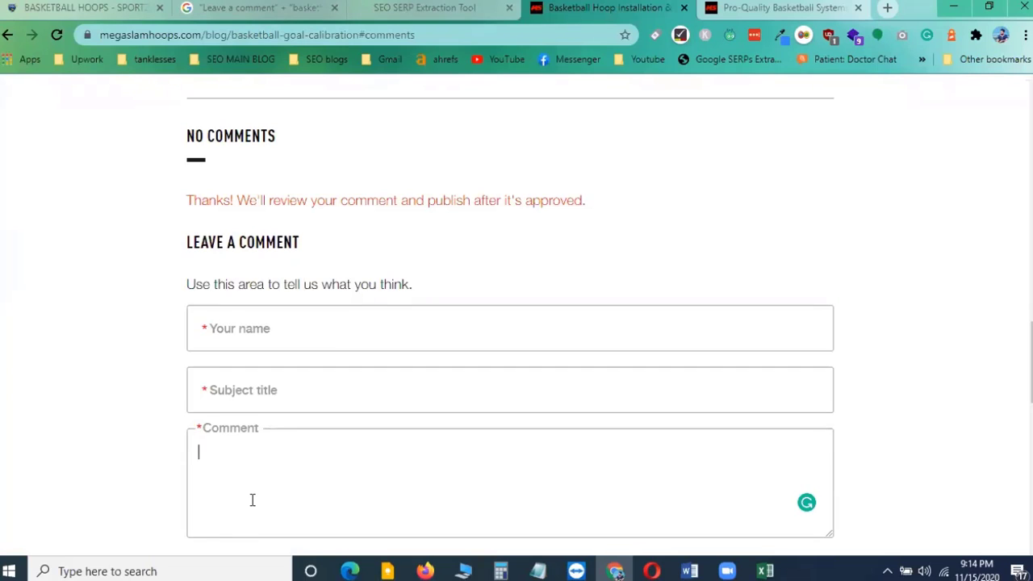
pyautogui.click(252, 501)
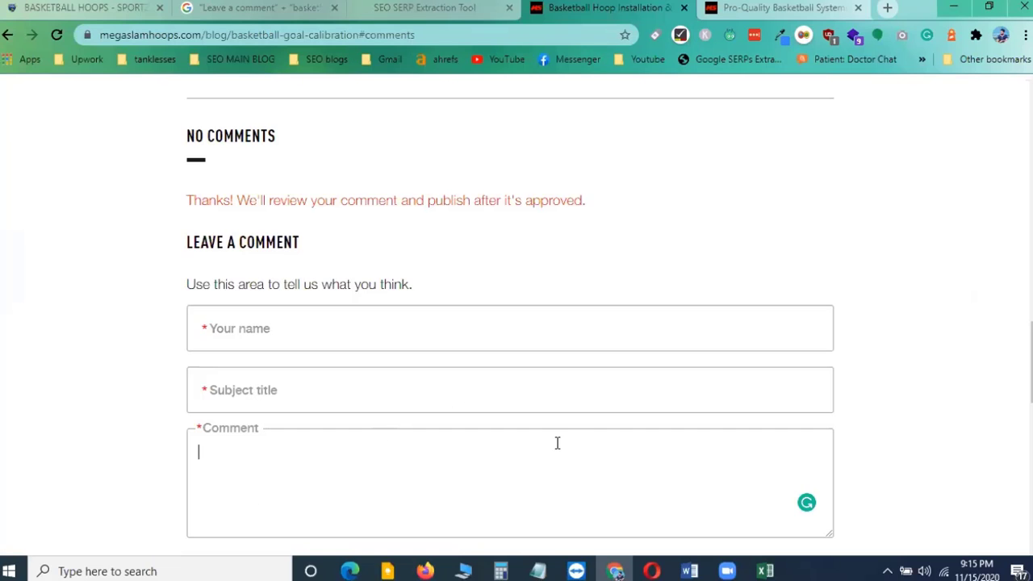
# Scroll up to the calibration article's title and highlight the MegaSlam author name in the byline
pyautogui.scroll(20, 381, 326)
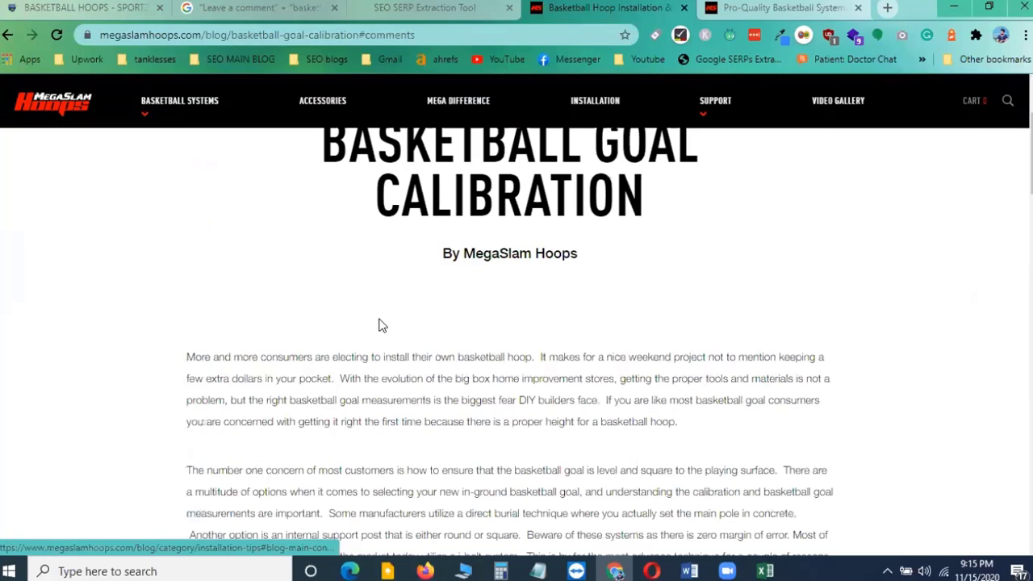
pyautogui.scroll(2, 488, 321)
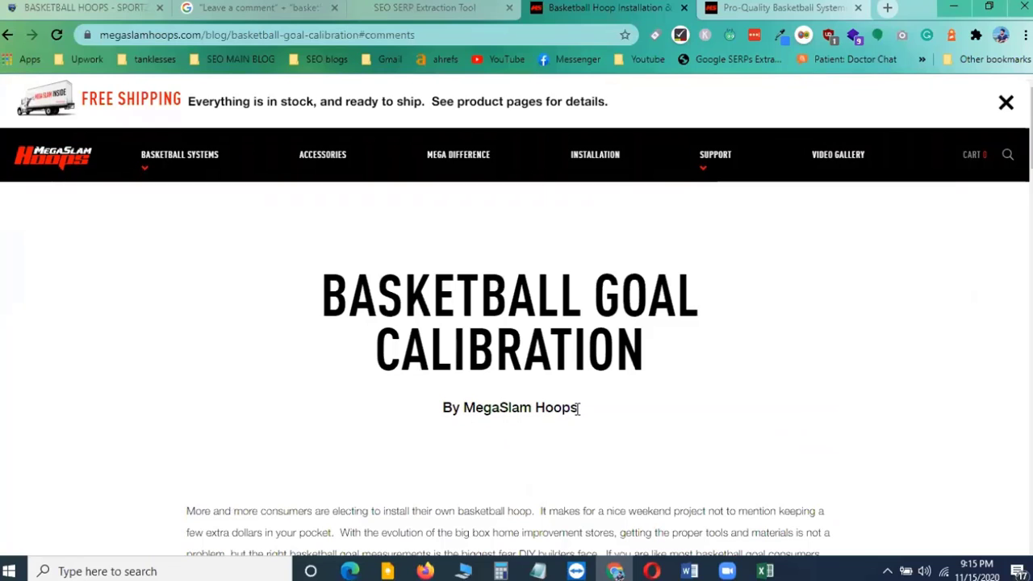
pyautogui.moveTo(462, 408); pyautogui.dragTo(530, 422)
pyautogui.scroll(-5, 530, 447)
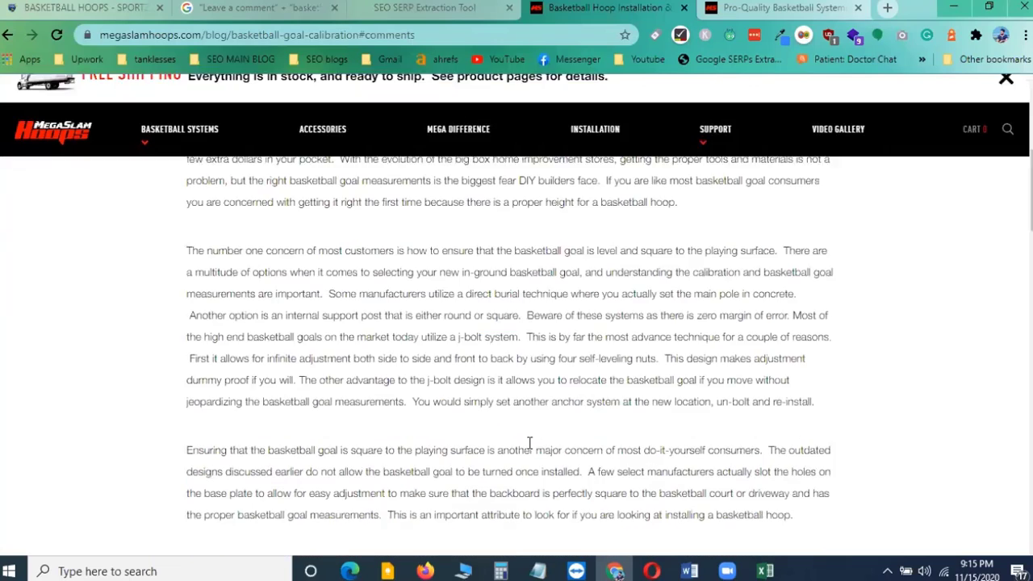
pyautogui.scroll(-8, 529, 443)
pyautogui.scroll(4, 530, 443)
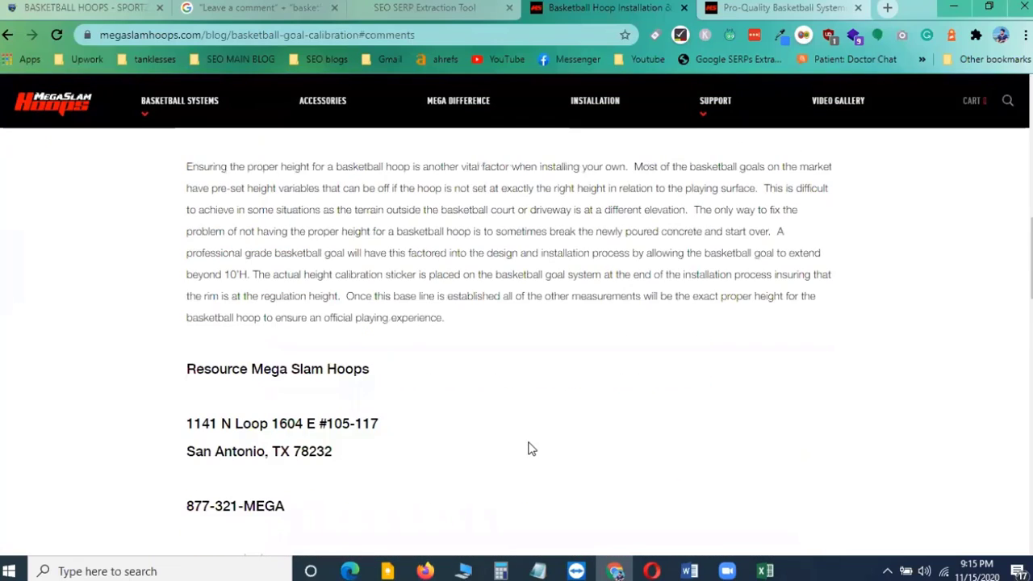
pyautogui.scroll(10, 532, 449)
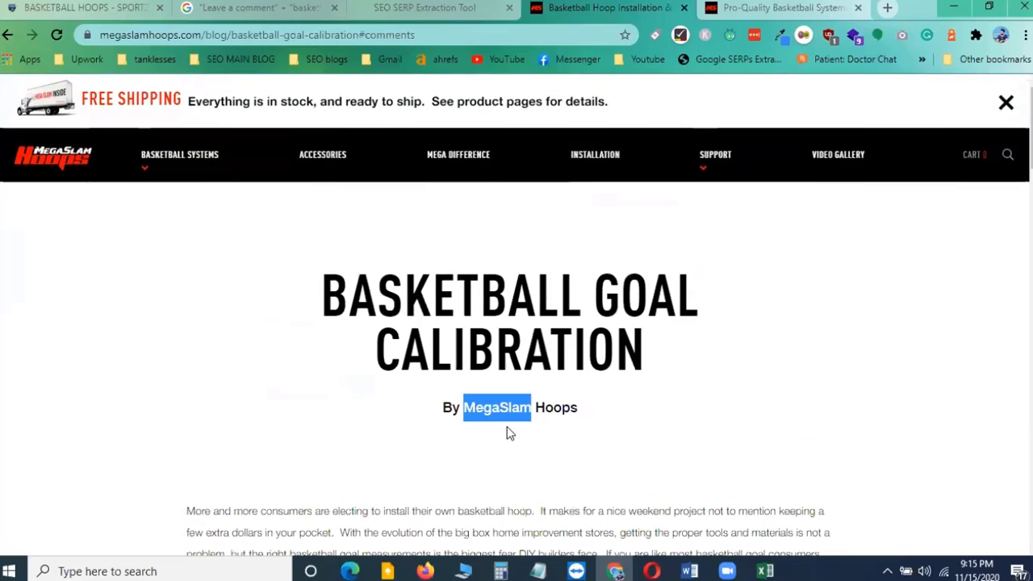
pyautogui.click(510, 434)
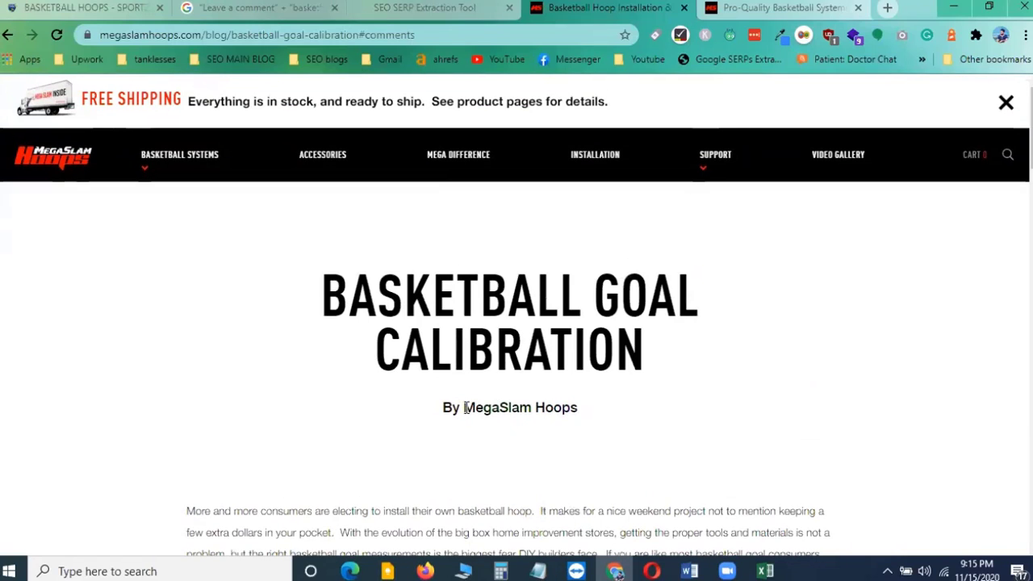
pyautogui.moveTo(465, 408); pyautogui.dragTo(531, 408)
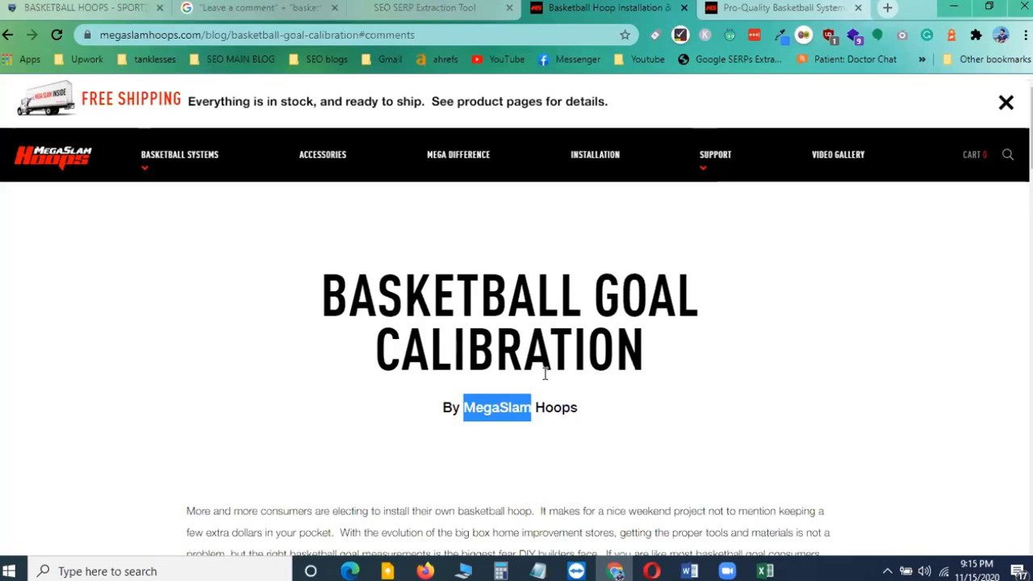
# Scroll back down to the calibration article's comment form and examine its name, subject and comment fields
pyautogui.scroll(-3, 544, 372)
pyautogui.scroll(-12, 540, 381)
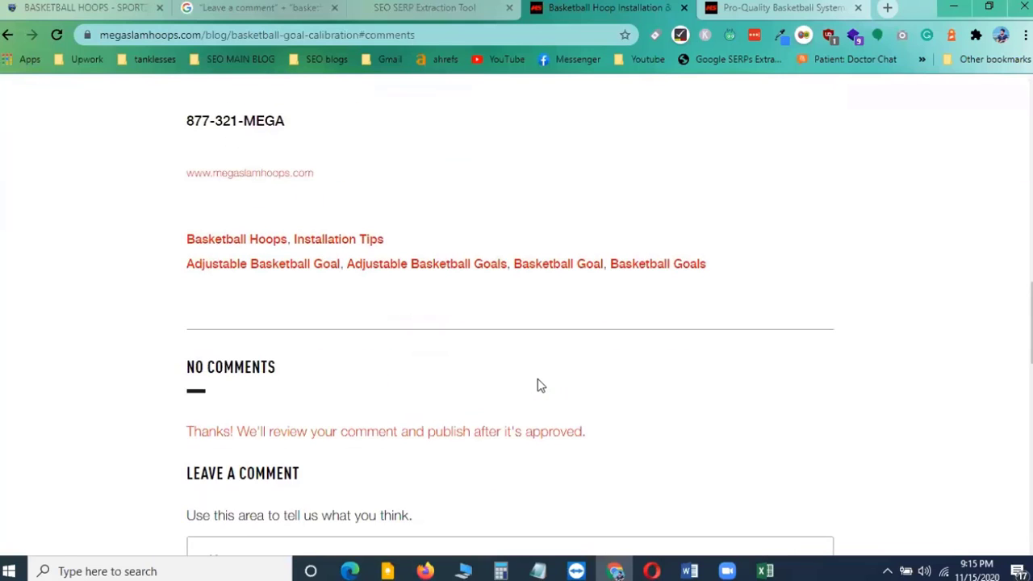
pyautogui.scroll(-3, 541, 386)
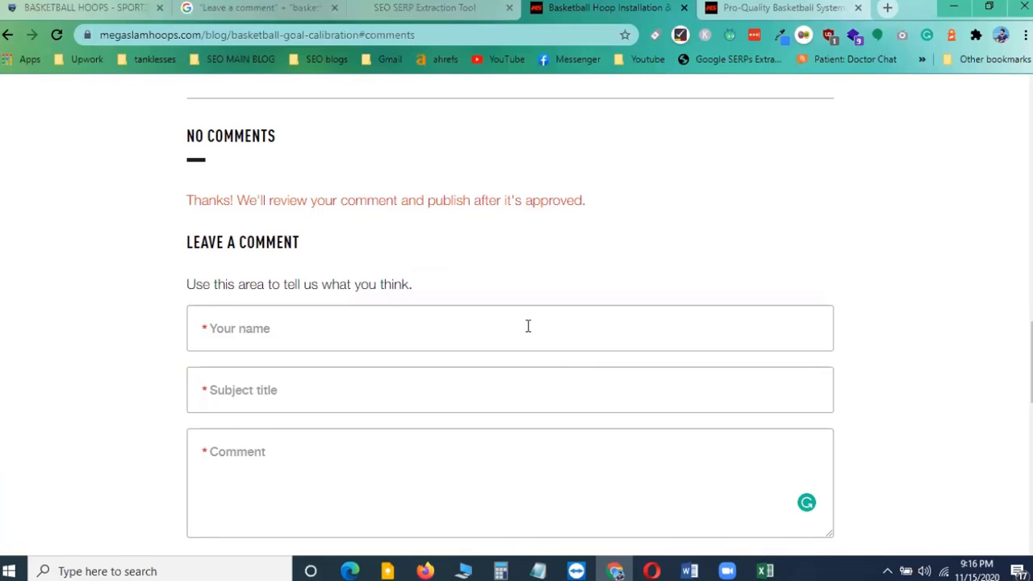
pyautogui.scroll(3, 396, 268)
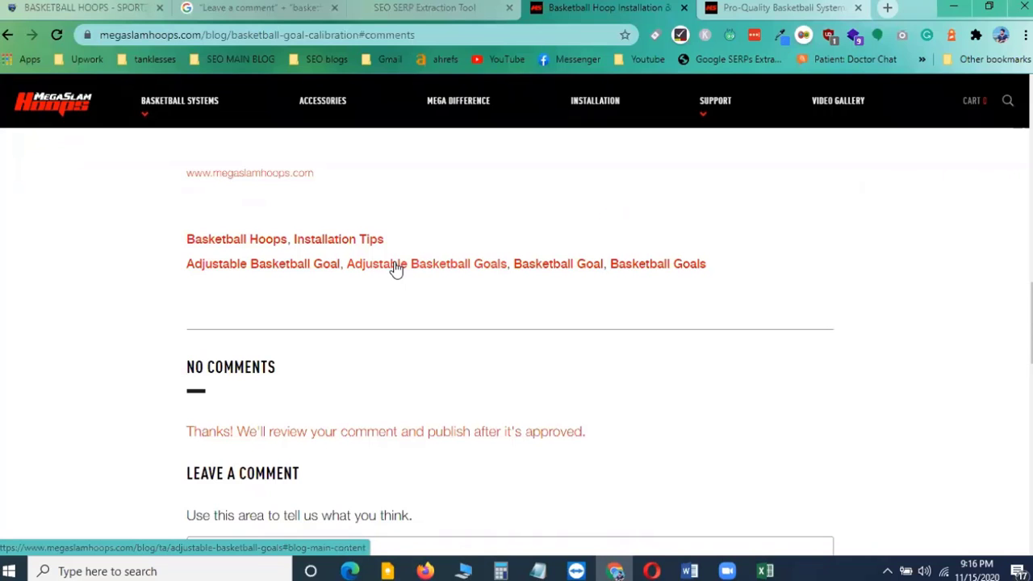
pyautogui.scroll(9, 395, 269)
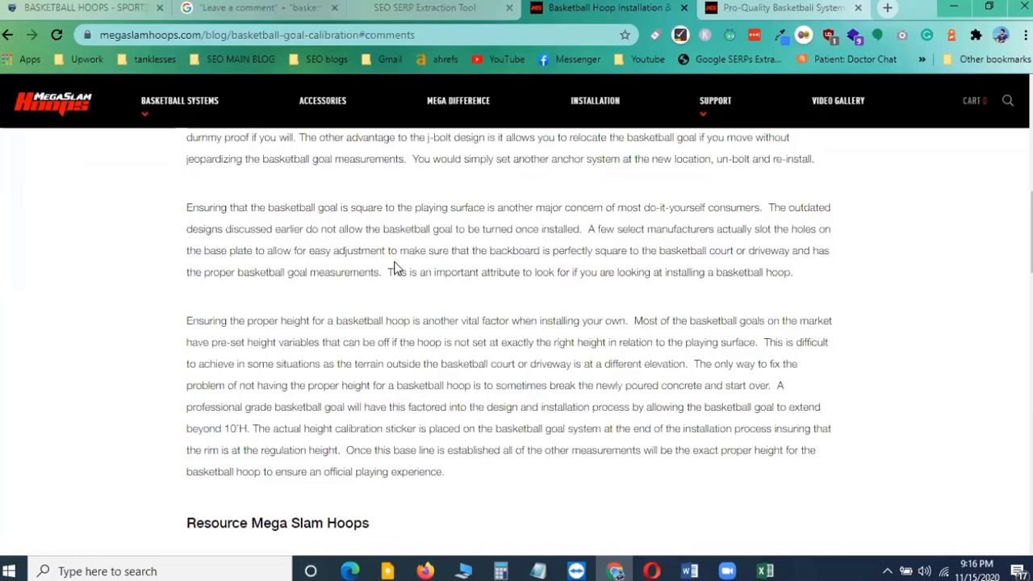
pyautogui.scroll(6, 395, 268)
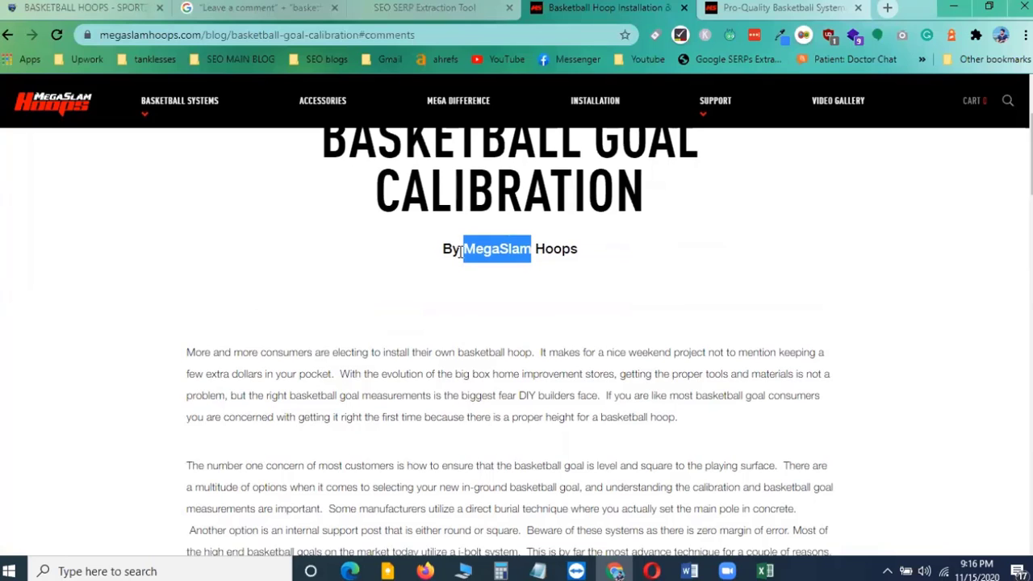
pyautogui.scroll(-15, 461, 252)
pyautogui.scroll(-3, 460, 252)
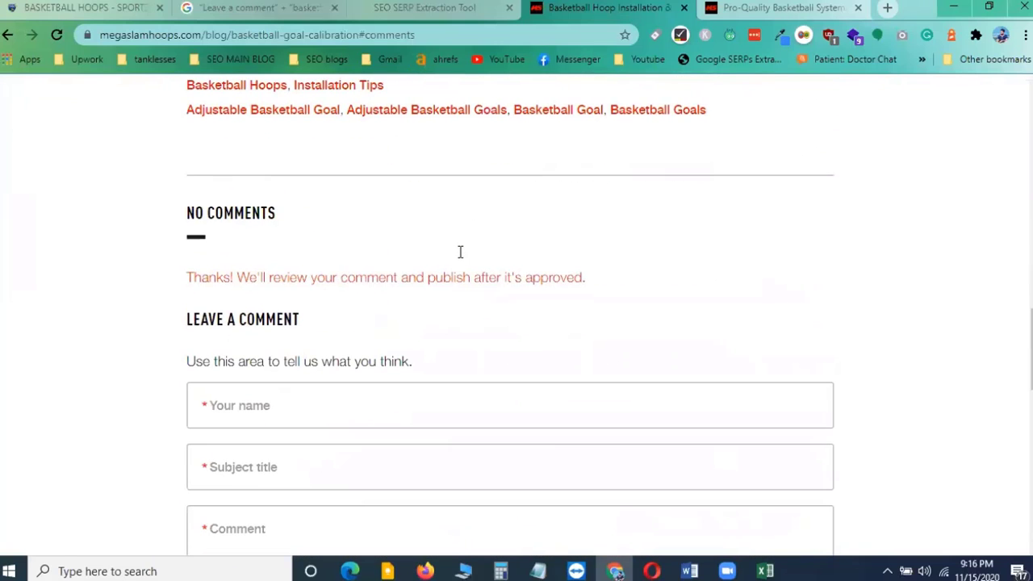
pyautogui.scroll(-2, 337, 346)
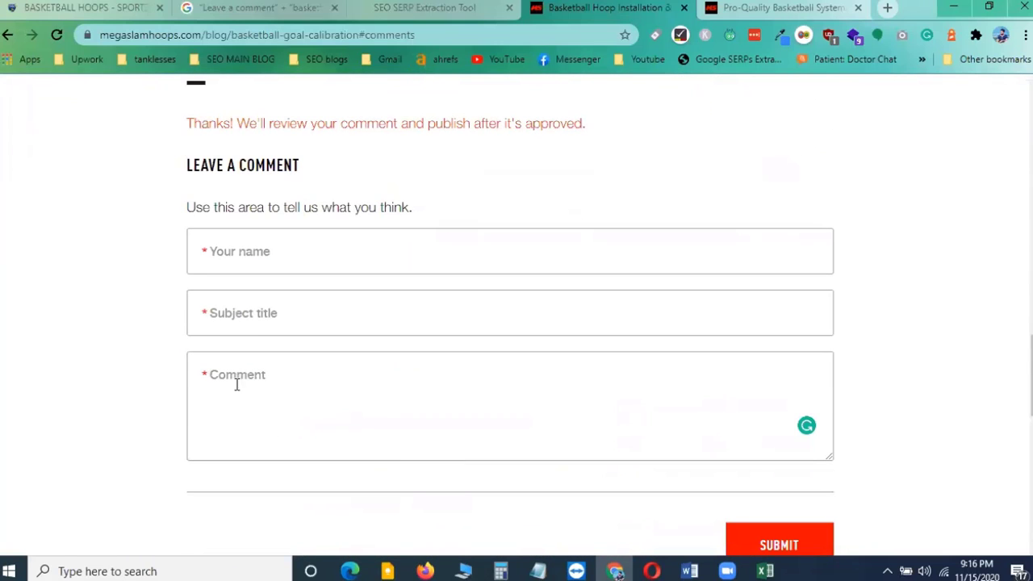
pyautogui.click(316, 371)
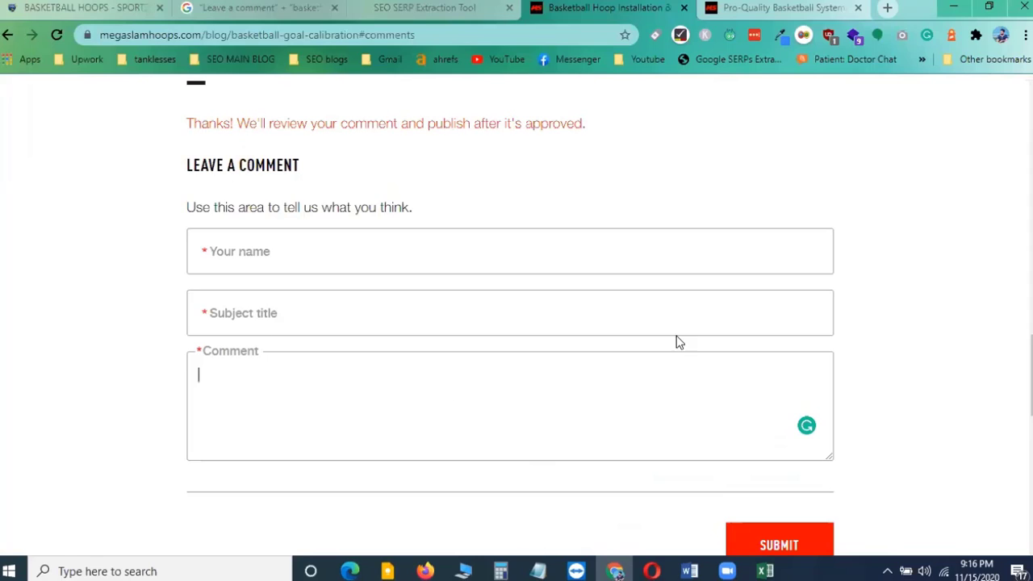
pyautogui.click(910, 347)
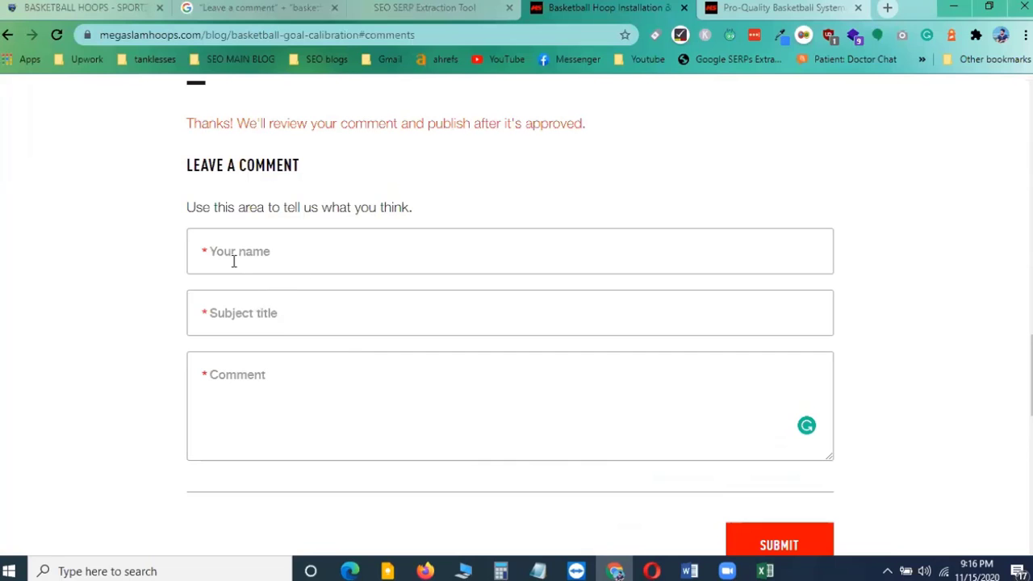
pyautogui.scroll(2, 275, 223)
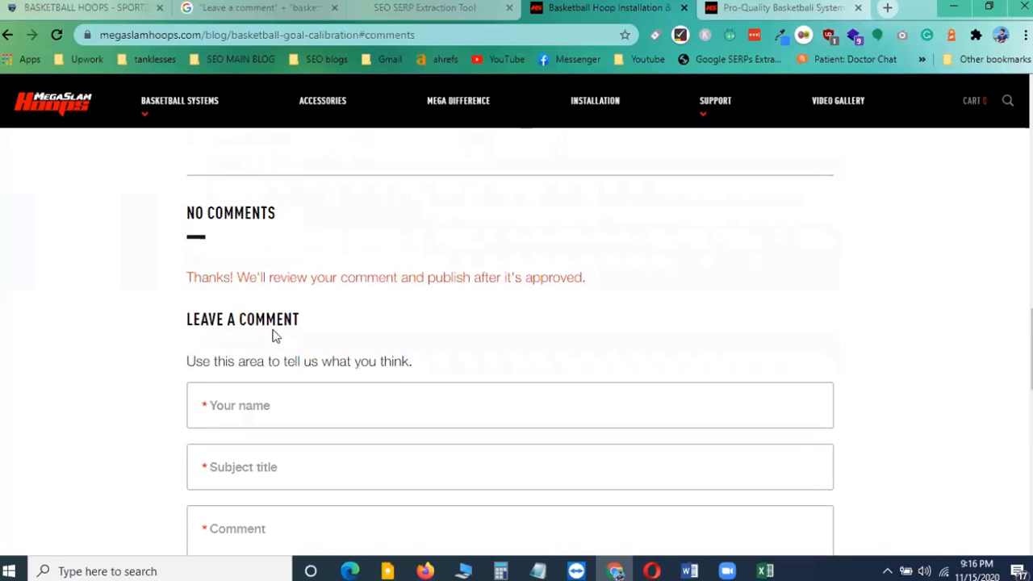
pyautogui.scroll(4, 279, 337)
pyautogui.scroll(-3, 325, 356)
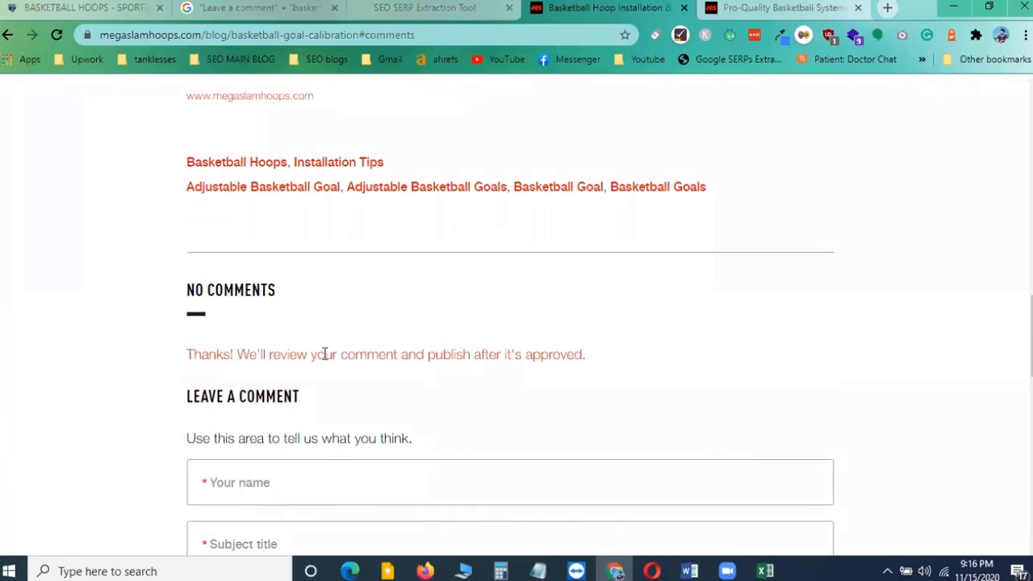
pyautogui.scroll(-1, 329, 352)
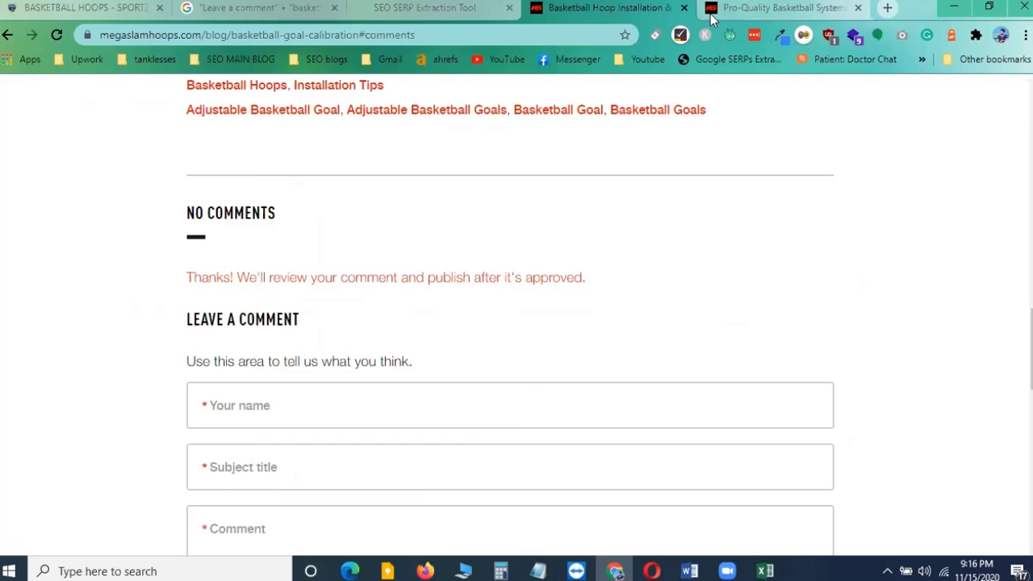
# Close the two megaslamhoops.com article tabs and return to the Google search results tab
pyautogui.click(684, 8)
pyautogui.click(684, 8)
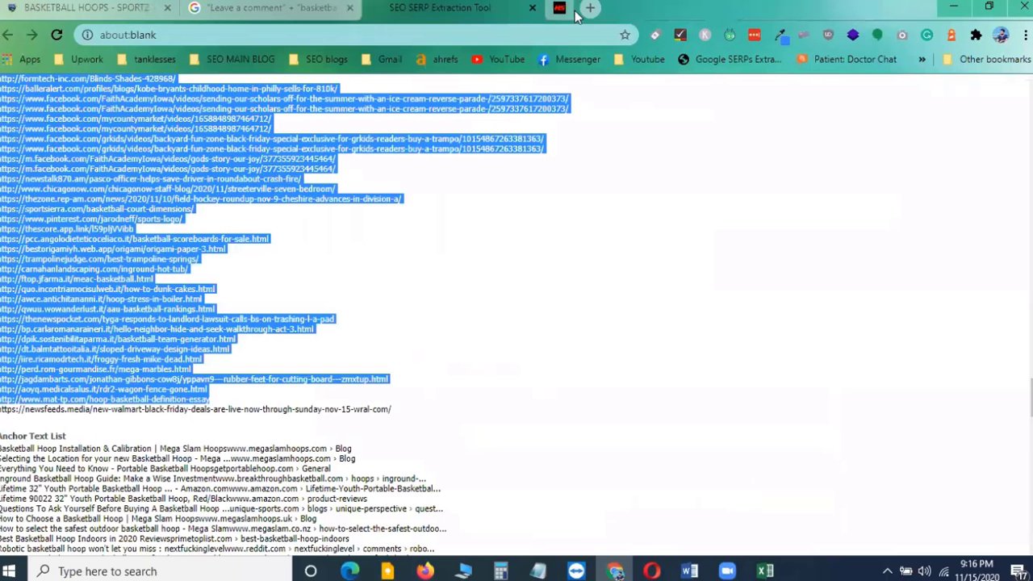
pyautogui.click(268, 9)
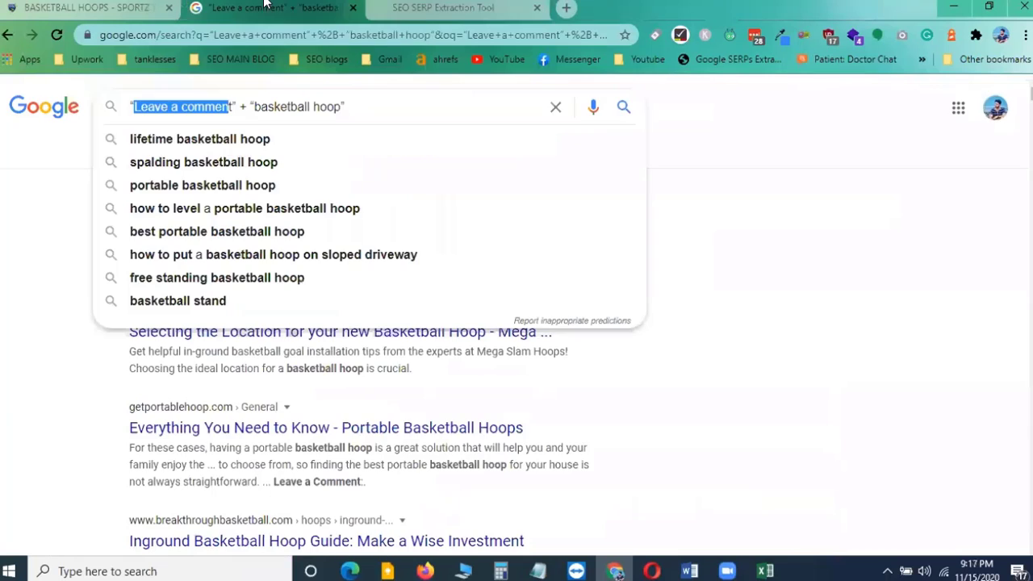
# Switch to the Excel tracking sheet and copy the getportablehoop.com guide URL from cell A4
pyautogui.click(765, 571)
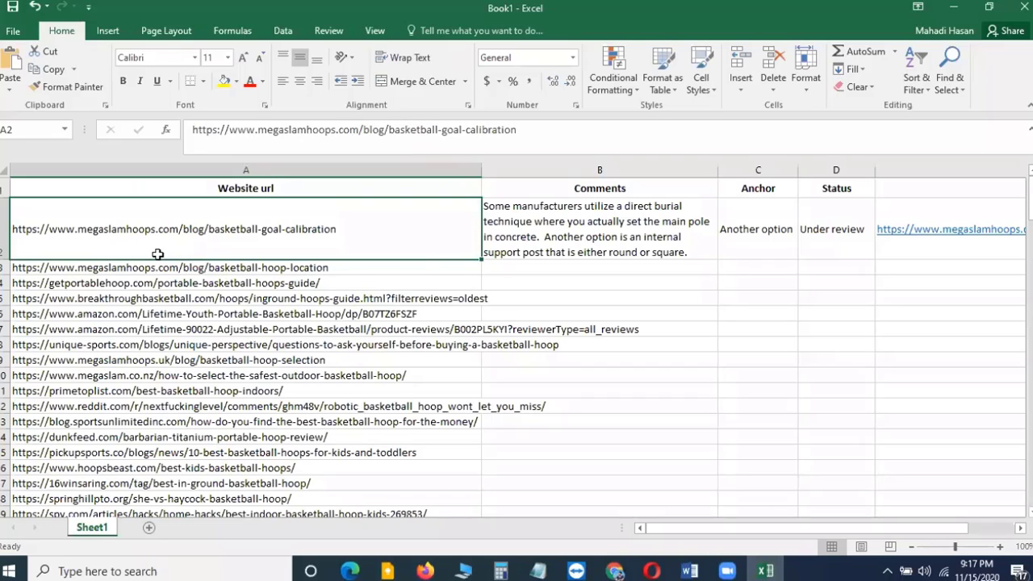
pyautogui.click(89, 268)
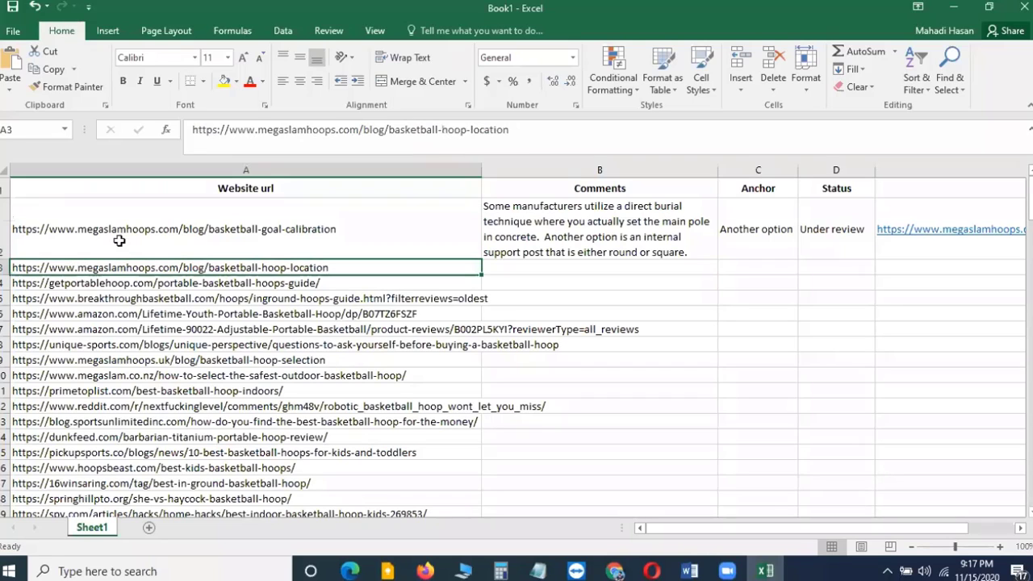
pyautogui.click(69, 286)
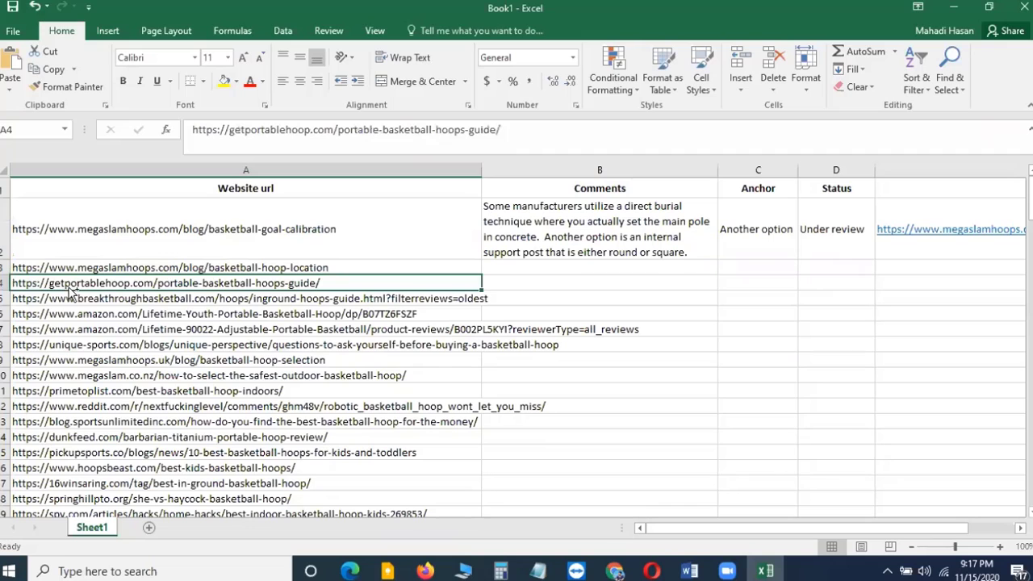
pyautogui.hotkey('ctrl', 'c')
# Open a new browser tab, paste the copied getportablehoop.com URL and load the page
pyautogui.hotkey('alt', 'Tab')
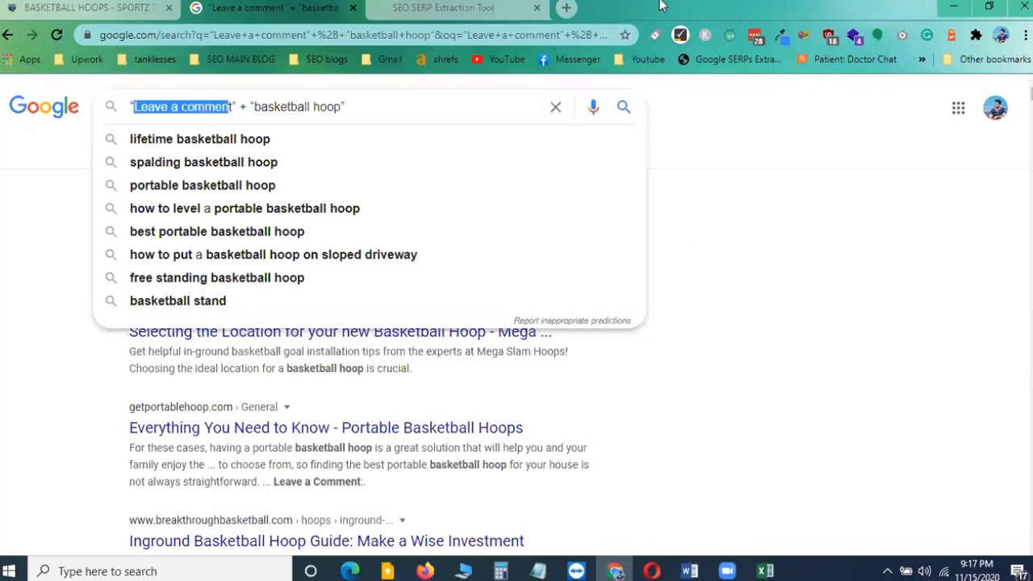
pyautogui.click(568, 8)
pyautogui.hotkey('ctrl', 'v')
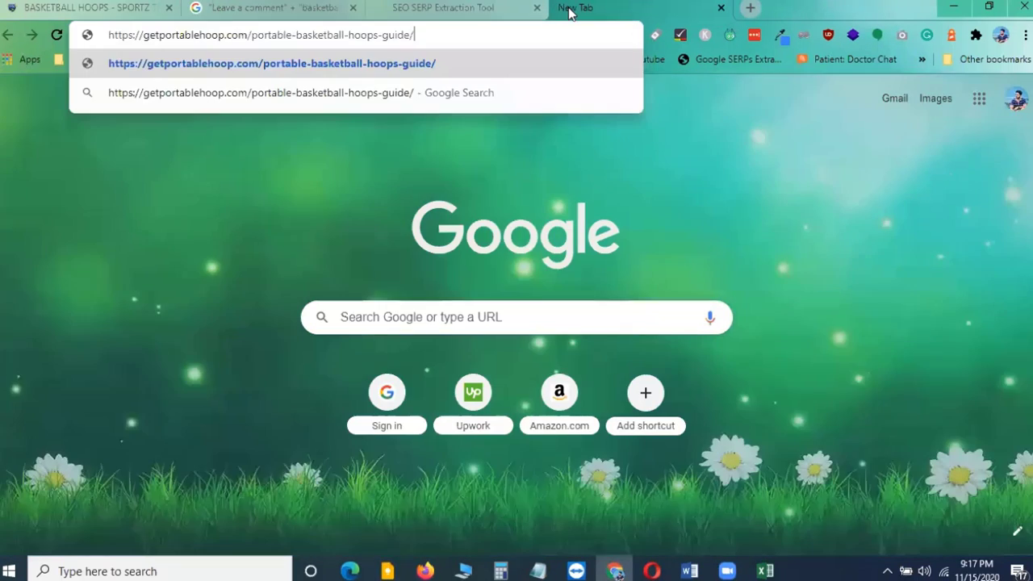
pyautogui.press('Return')
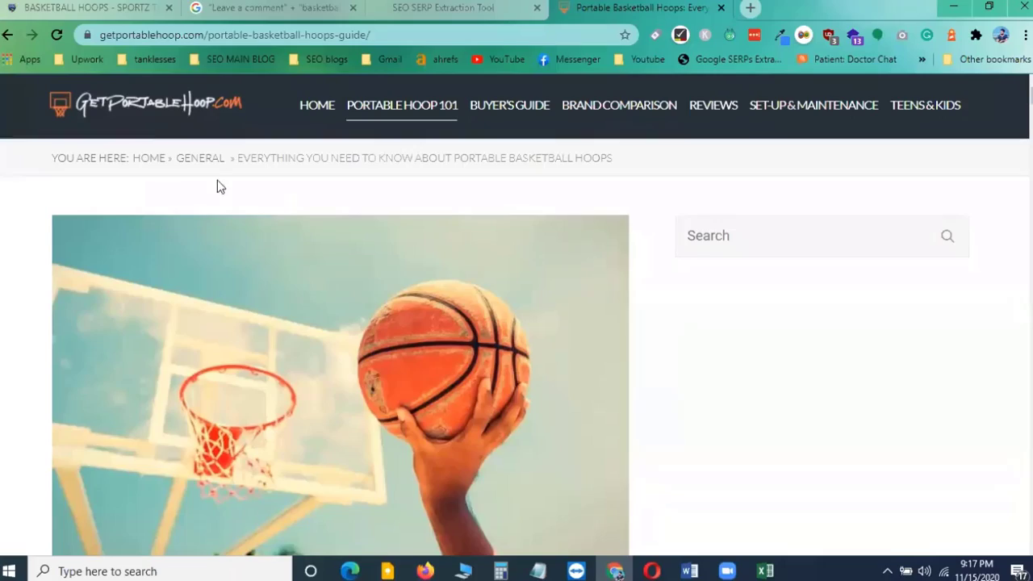
# Scroll through the portable basketball hoops guide to its Leave a Comment form and examine the form's fields
pyautogui.scroll(-15, 335, 264)
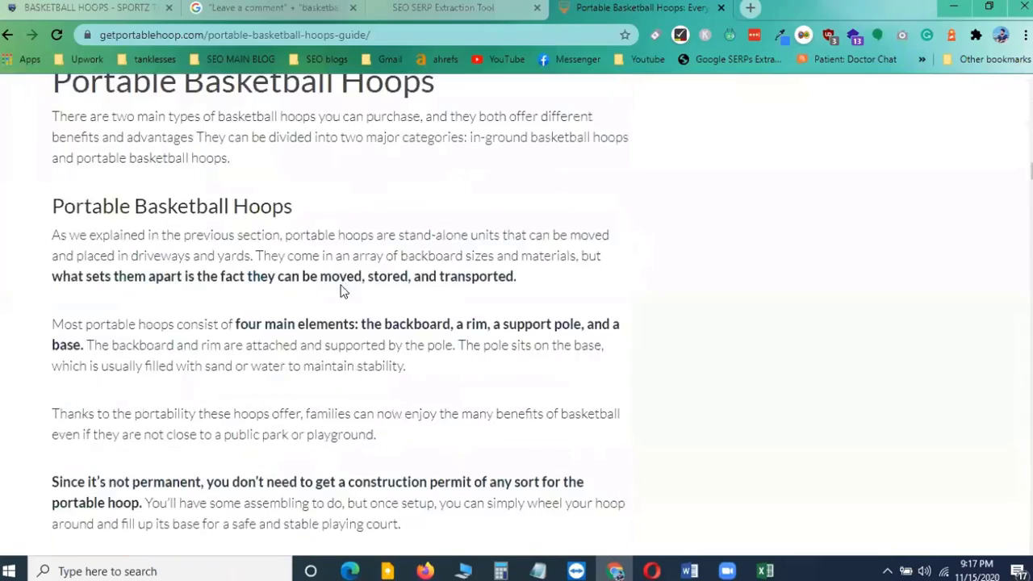
pyautogui.scroll(-20, 341, 291)
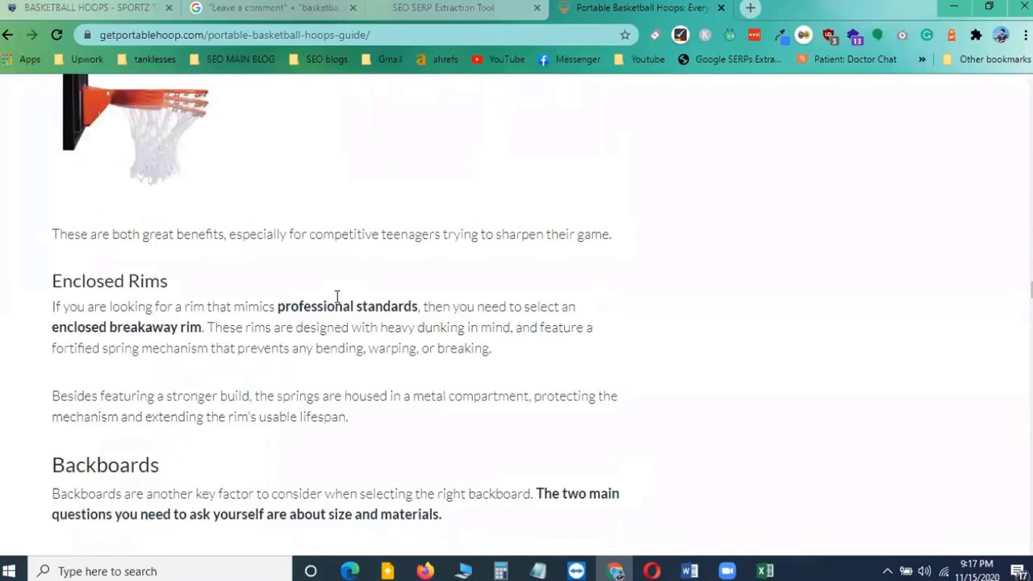
pyautogui.scroll(-20, 337, 295)
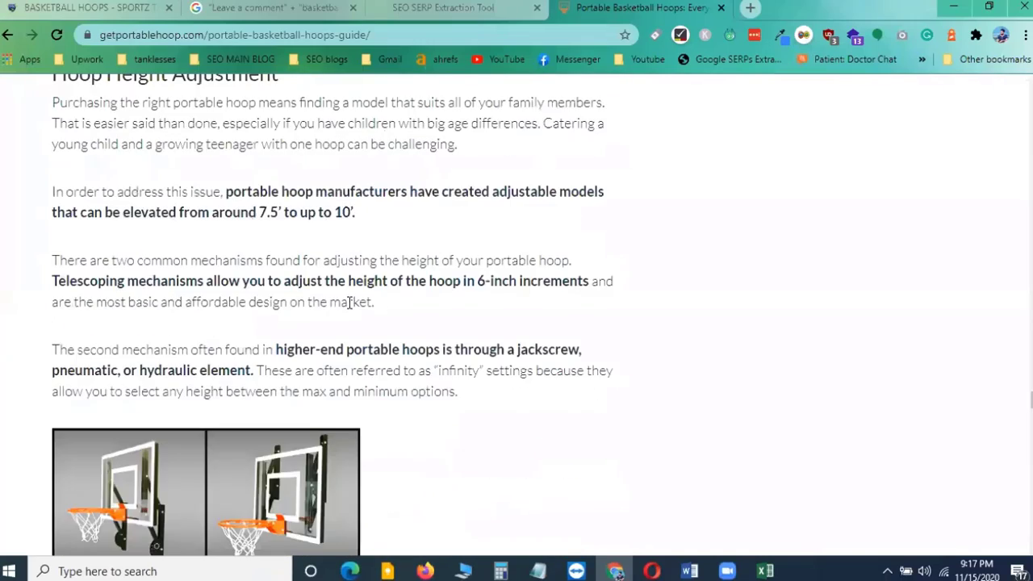
pyautogui.scroll(-20, 351, 323)
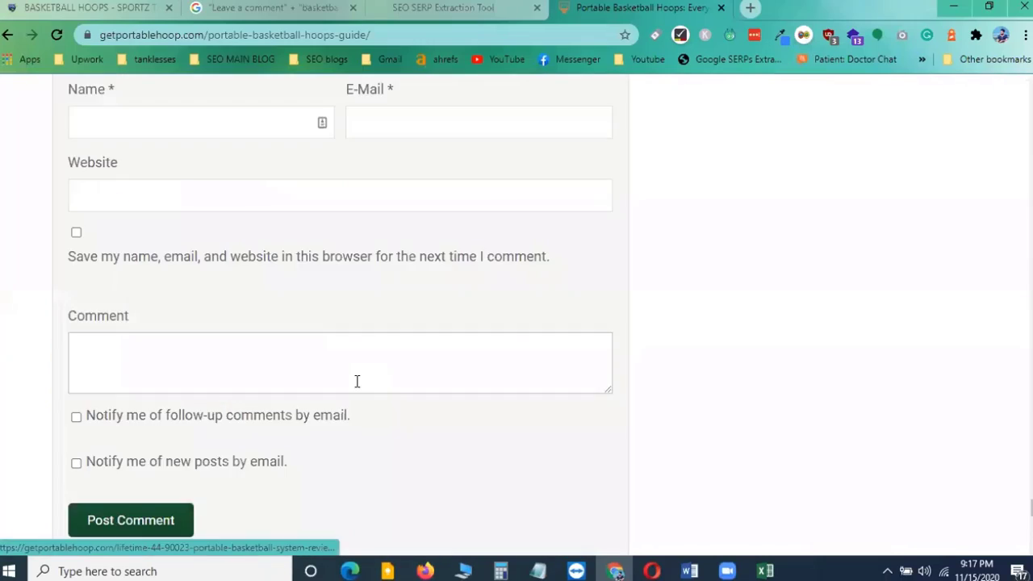
pyautogui.scroll(-2, 357, 381)
pyautogui.scroll(5, 360, 382)
pyautogui.scroll(-1, 361, 380)
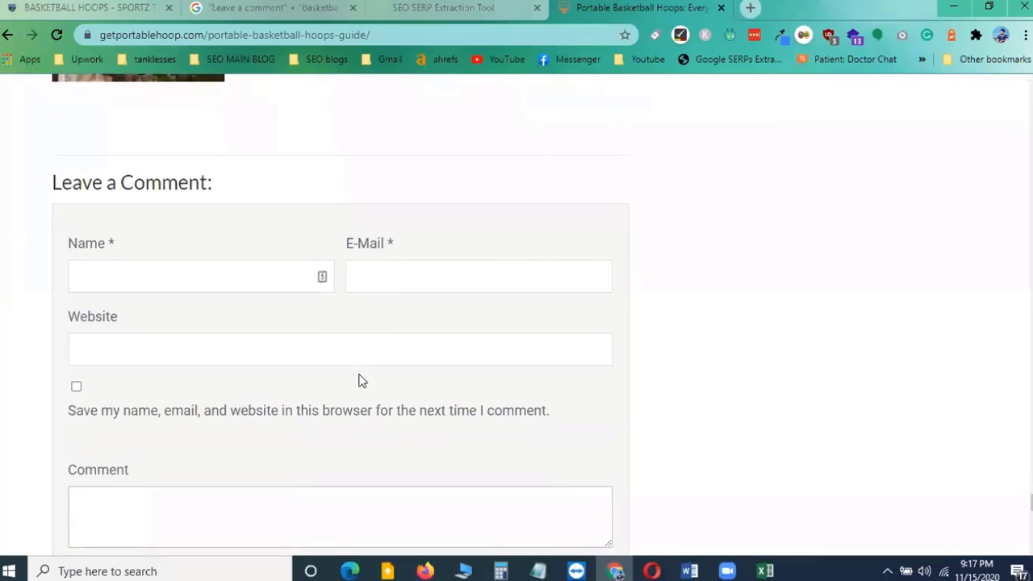
pyautogui.scroll(1, 358, 379)
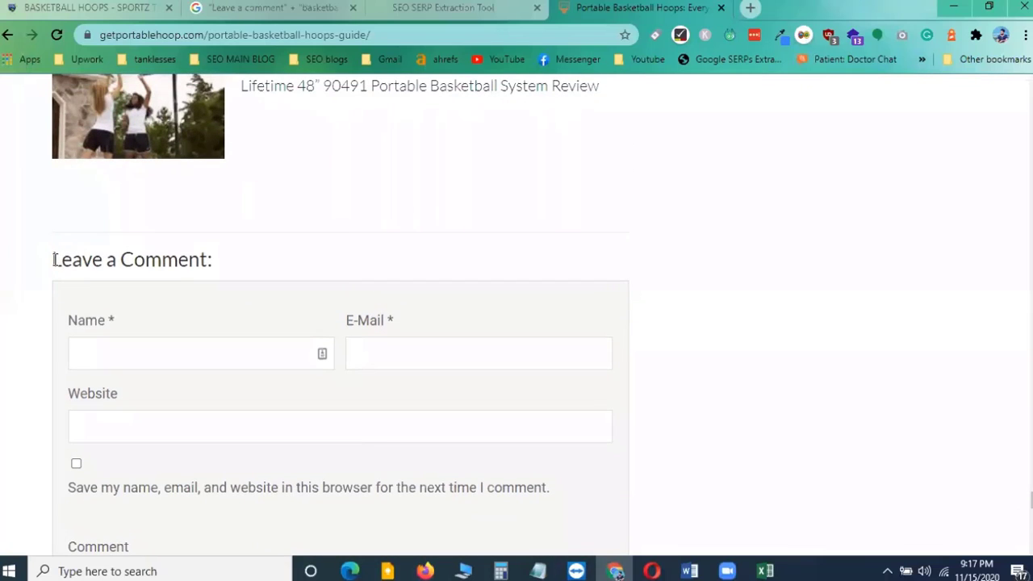
pyautogui.moveTo(54, 259); pyautogui.dragTo(212, 259)
pyautogui.click(314, 258)
pyautogui.scroll(-4, 345, 278)
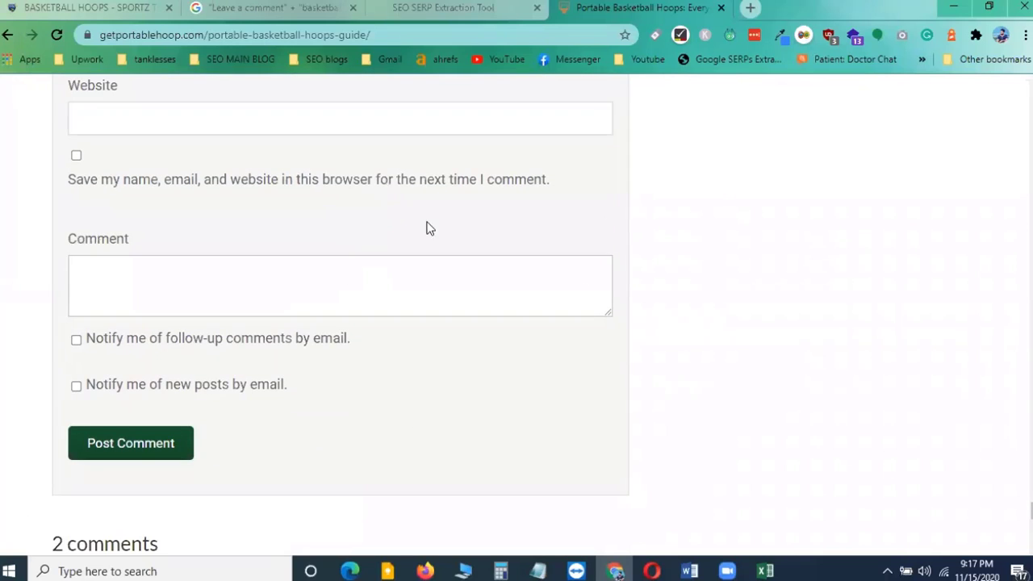
pyautogui.scroll(3, 498, 389)
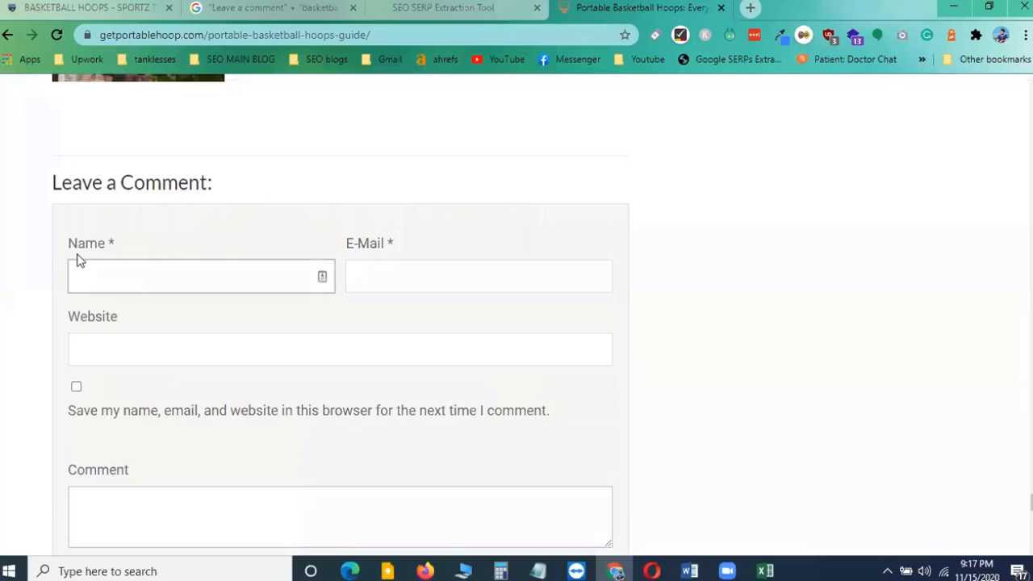
# Point out the comment form's required Name and E-Mail fields and its optional Website and Comment boxes
pyautogui.click(112, 275)
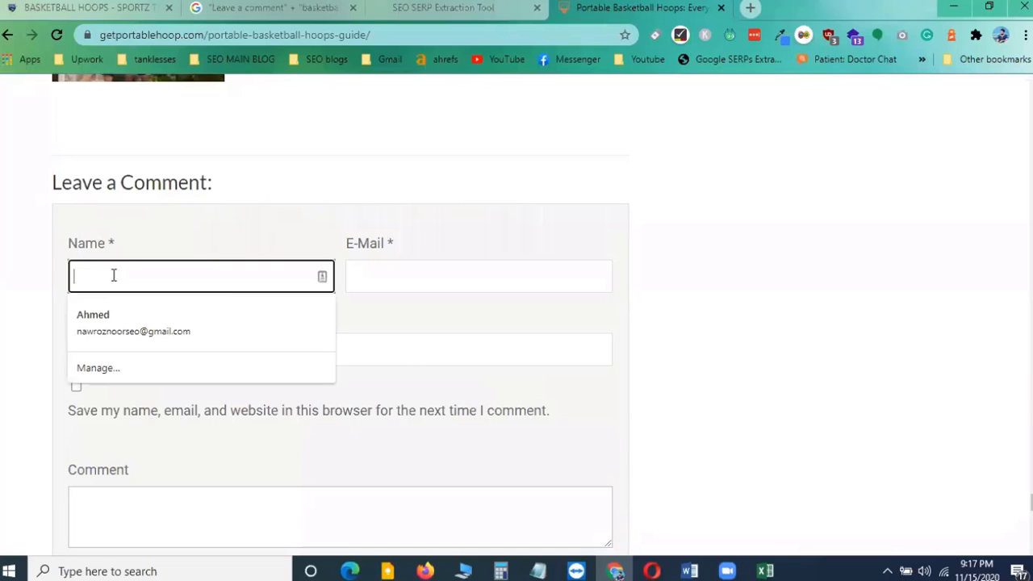
pyautogui.click(489, 235)
pyautogui.click(379, 268)
pyautogui.click(378, 273)
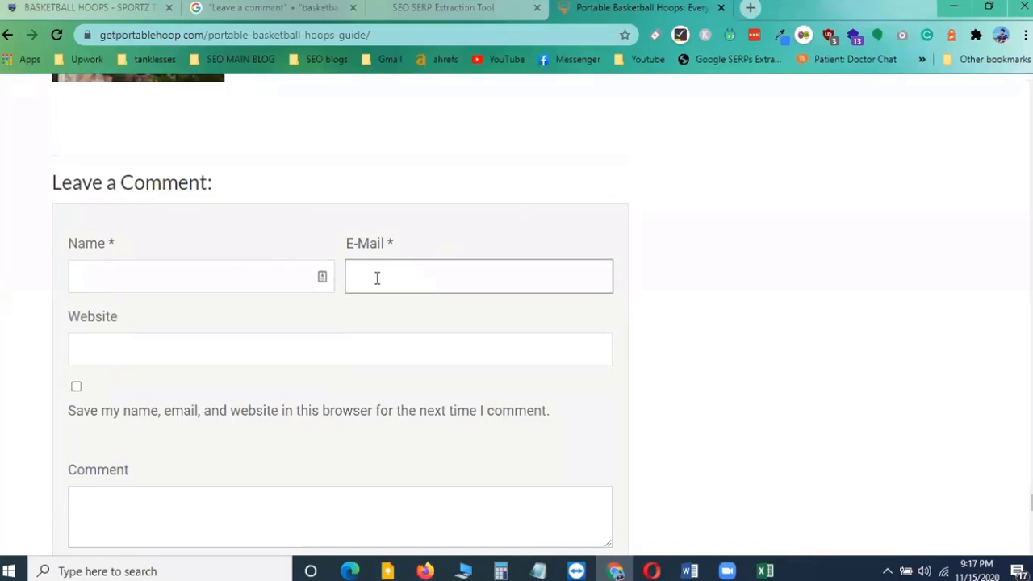
pyautogui.click(102, 352)
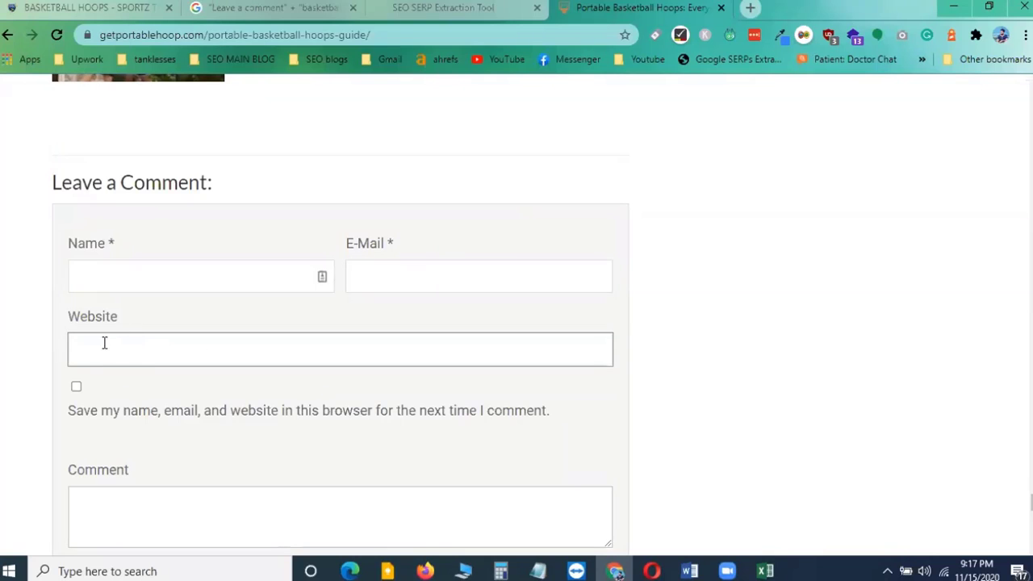
pyautogui.click(106, 349)
pyautogui.click(32, 351)
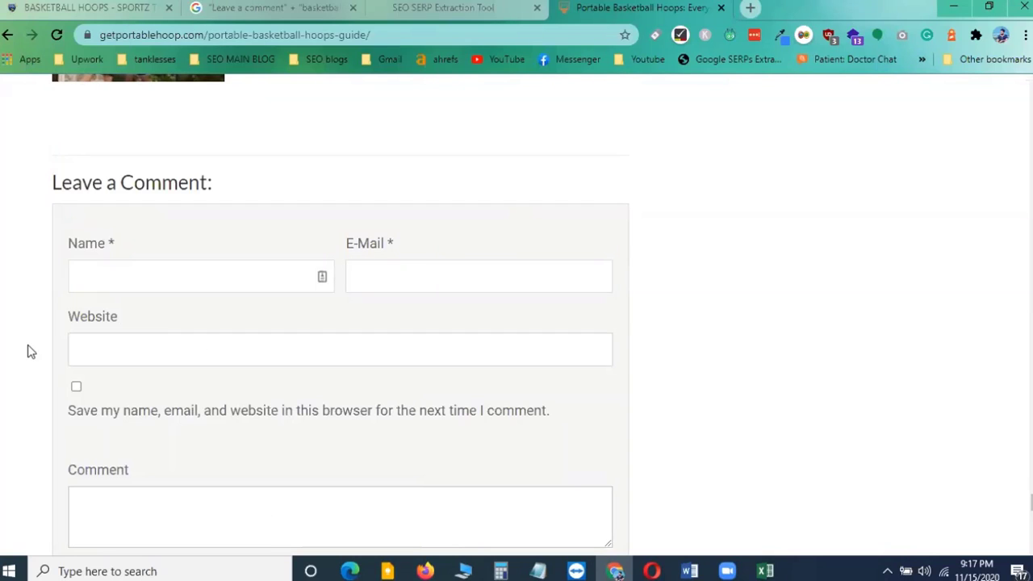
pyautogui.click(196, 352)
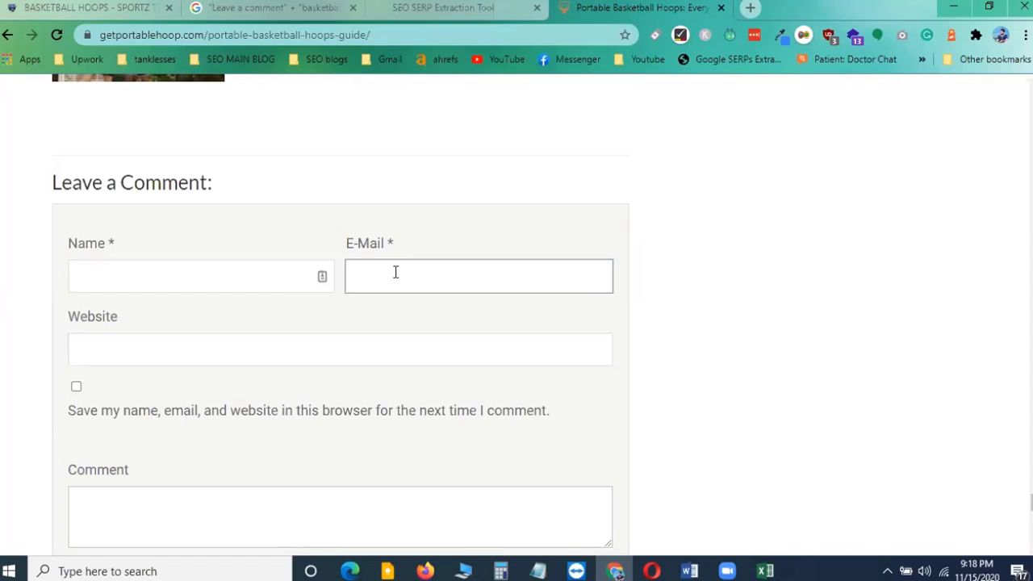
pyautogui.scroll(-2, 396, 272)
pyautogui.click(99, 353)
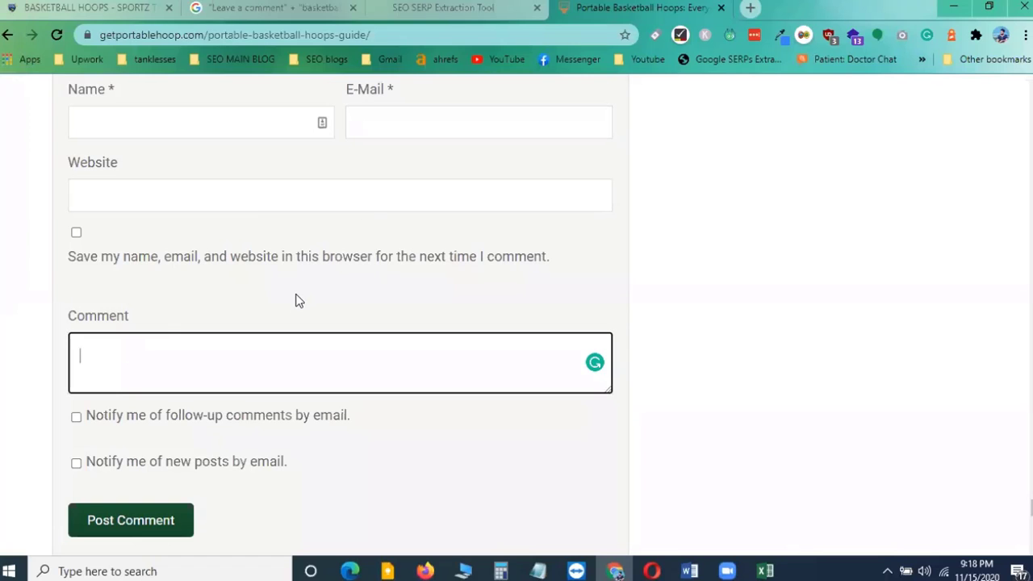
# Scroll below the comment form to the existing visitor comments and look them over
pyautogui.click(705, 289)
pyautogui.scroll(-3, 705, 288)
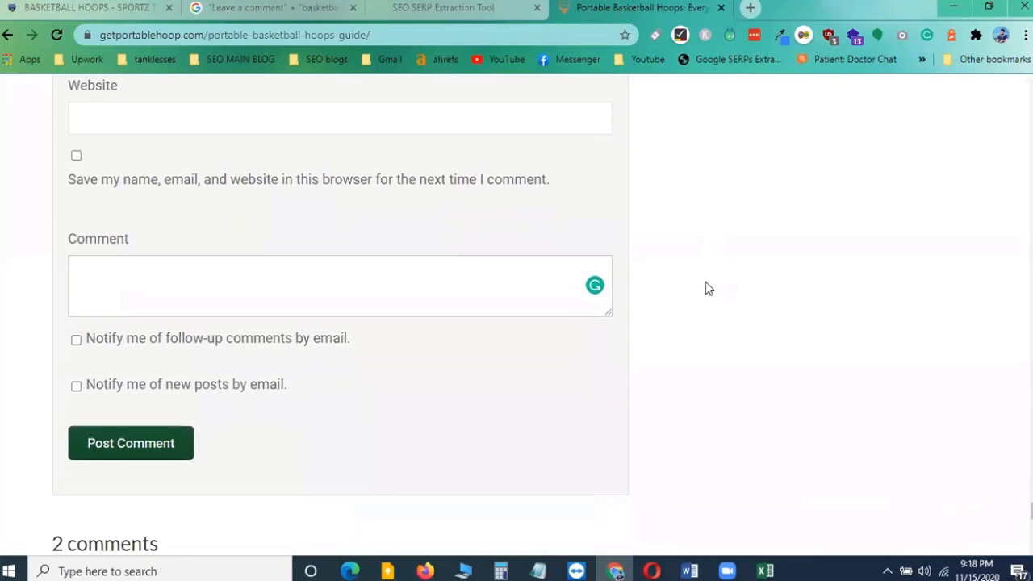
pyautogui.scroll(3, 705, 288)
pyautogui.scroll(3, 706, 288)
pyautogui.scroll(-5, 705, 288)
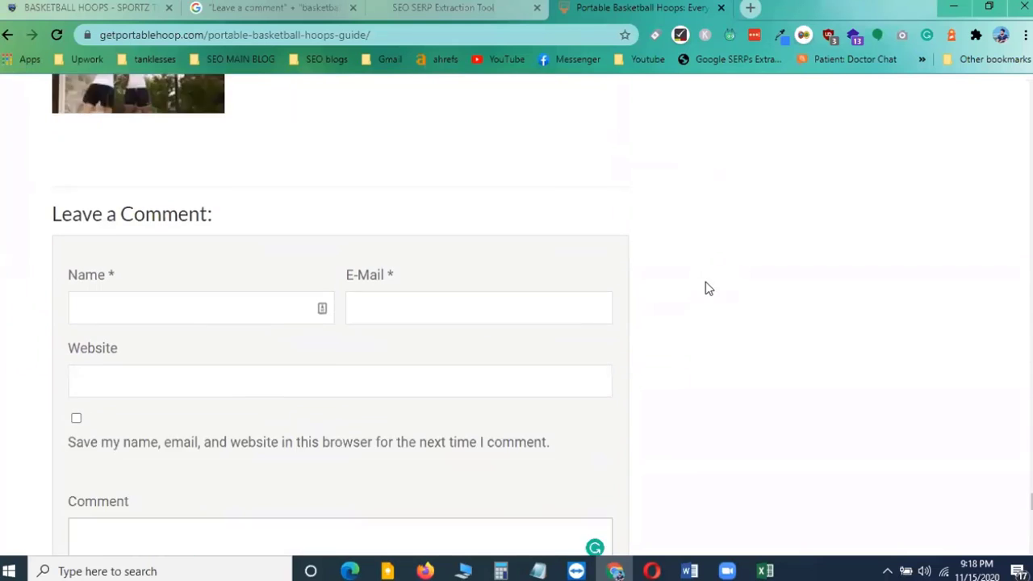
pyautogui.scroll(-4, 705, 288)
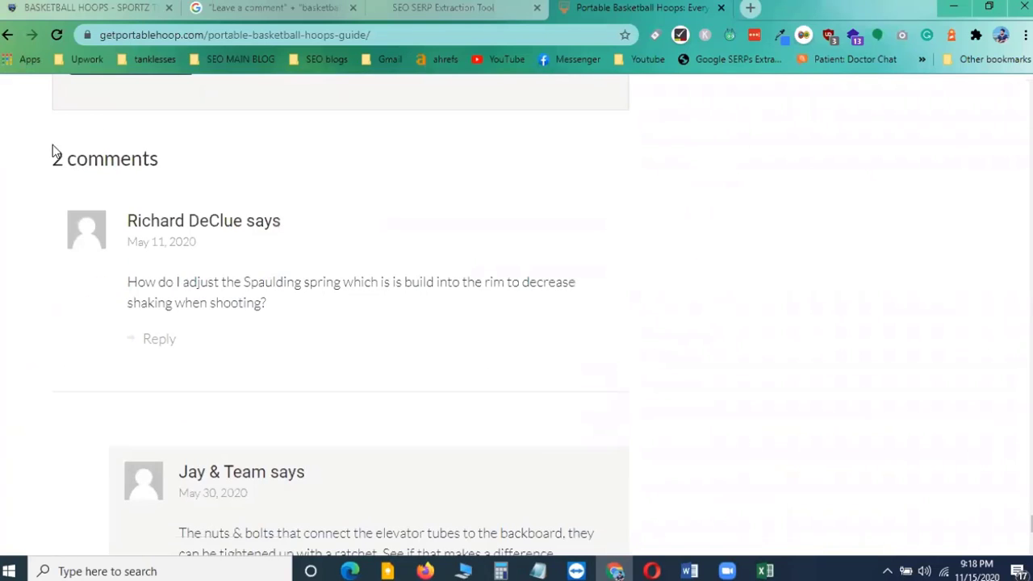
pyautogui.moveTo(53, 158); pyautogui.dragTo(175, 163)
pyautogui.click(590, 172)
pyautogui.scroll(-4, 264, 347)
pyautogui.scroll(10, 265, 346)
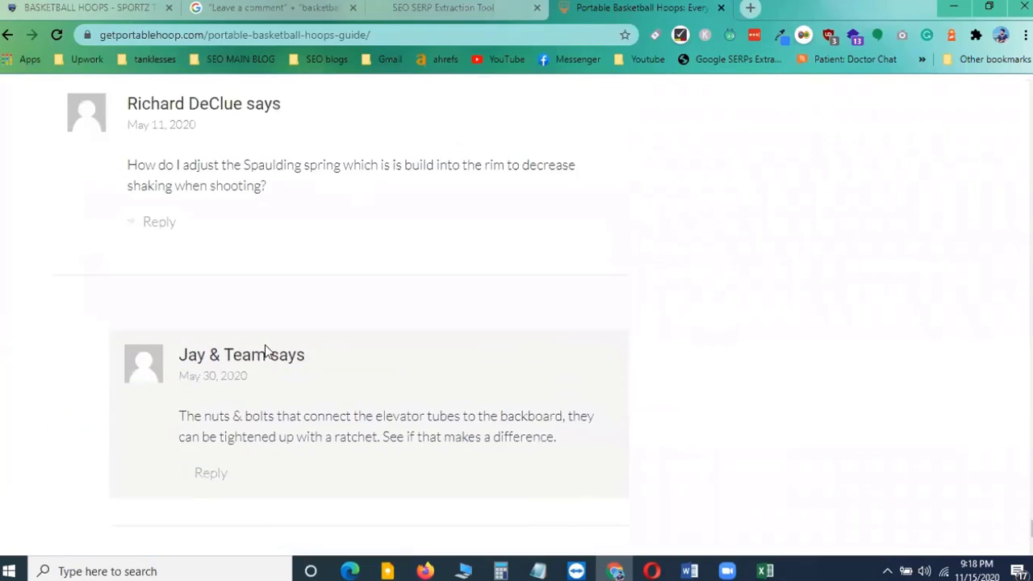
pyautogui.scroll(2, 265, 351)
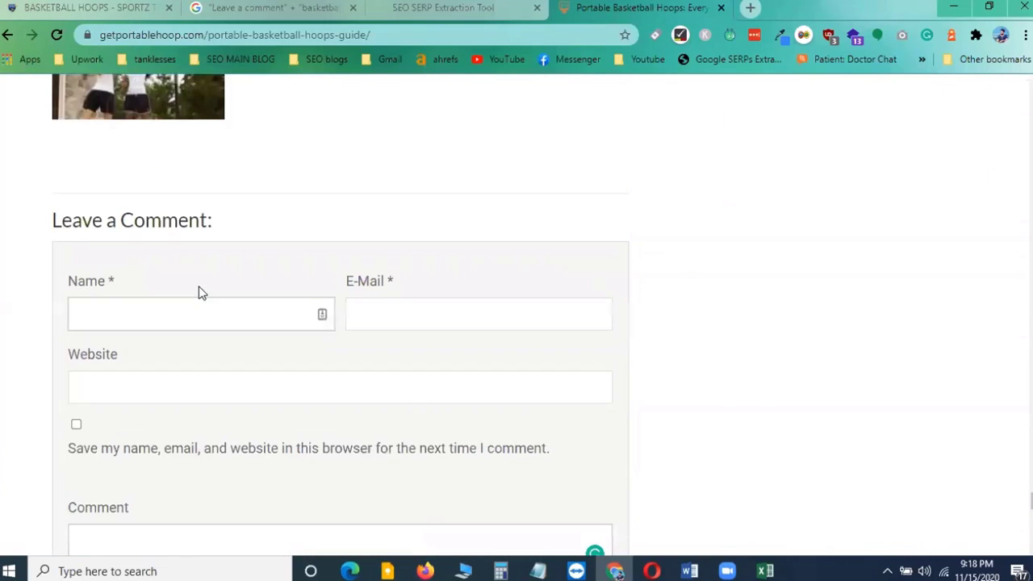
pyautogui.click(199, 300)
pyautogui.scroll(-1, 200, 299)
pyautogui.click(245, 403)
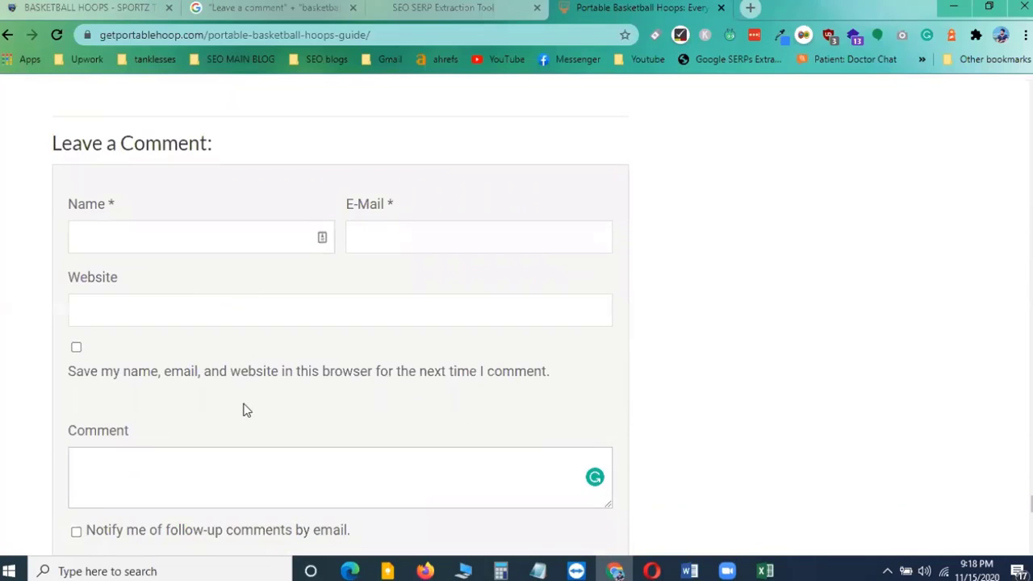
pyautogui.scroll(-8, 264, 400)
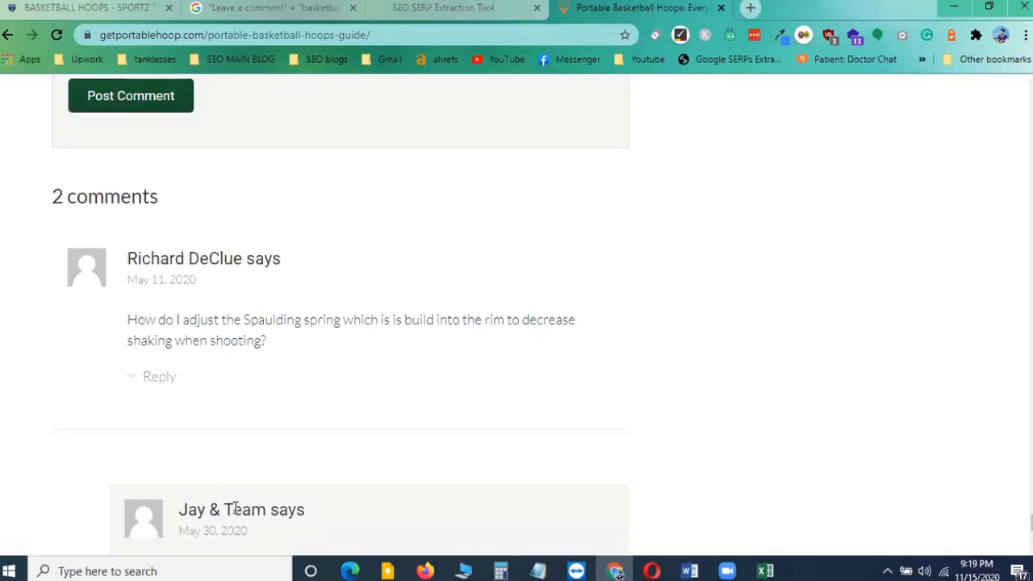
pyautogui.scroll(-2, 256, 355)
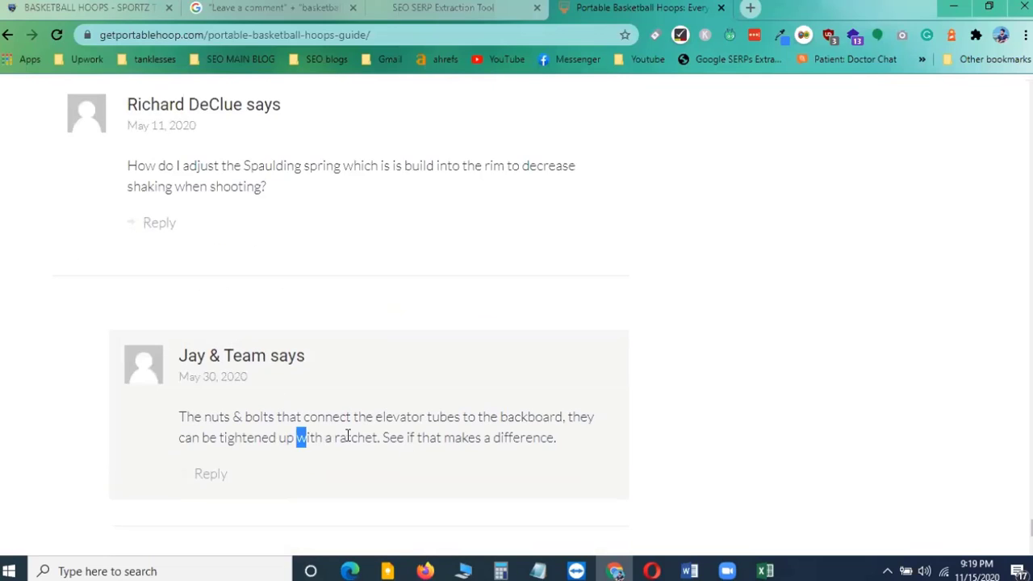
# Highlight the commenters' names and the question and answer text of the two existing comments
pyautogui.doubleClick(237, 356)
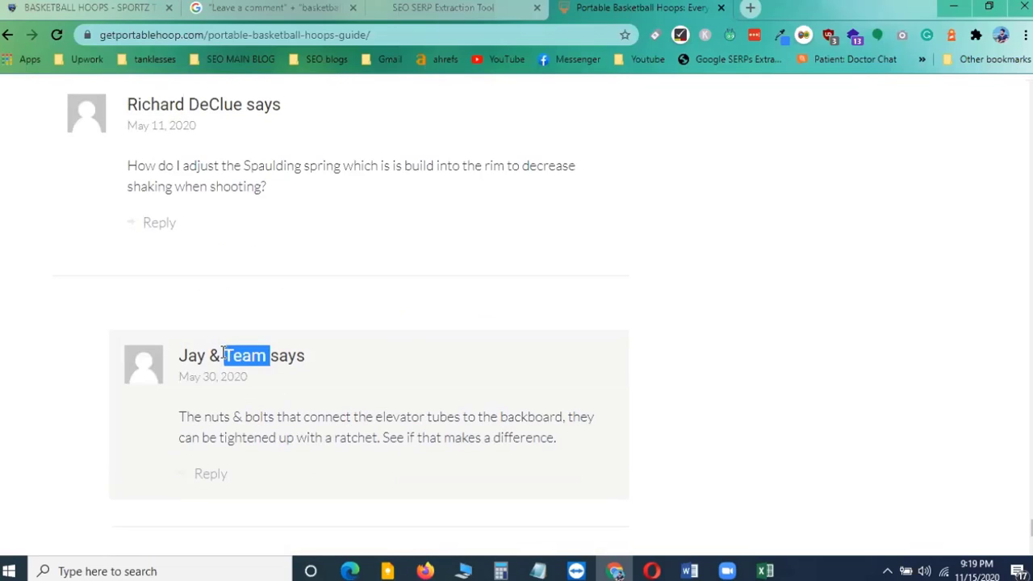
pyautogui.moveTo(187, 353); pyautogui.dragTo(295, 357)
pyautogui.click(258, 358)
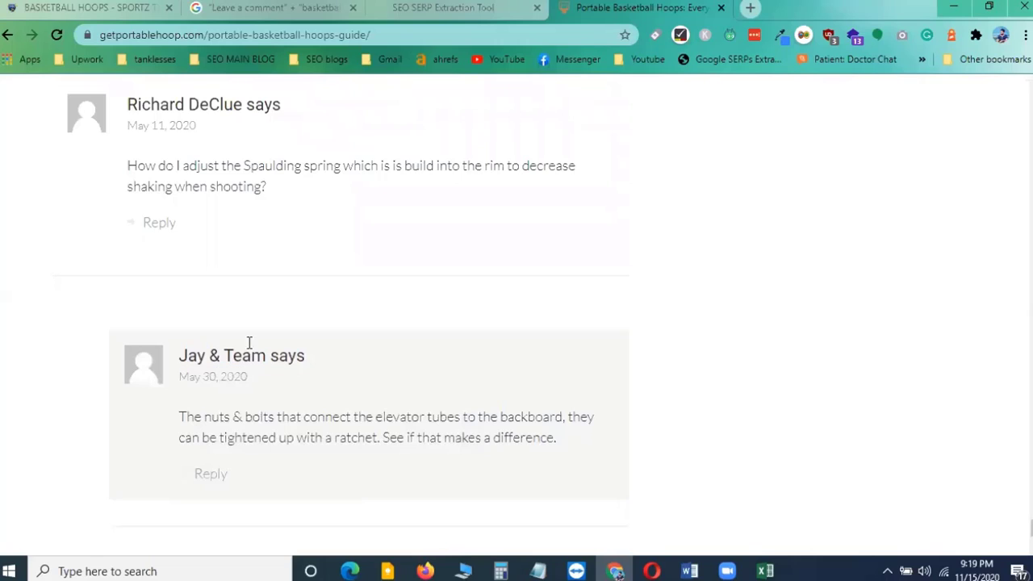
pyautogui.click(260, 110)
pyautogui.moveTo(165, 166); pyautogui.dragTo(576, 168)
pyautogui.moveTo(155, 187); pyautogui.dragTo(272, 190)
pyautogui.click(321, 224)
pyautogui.scroll(-2, 355, 291)
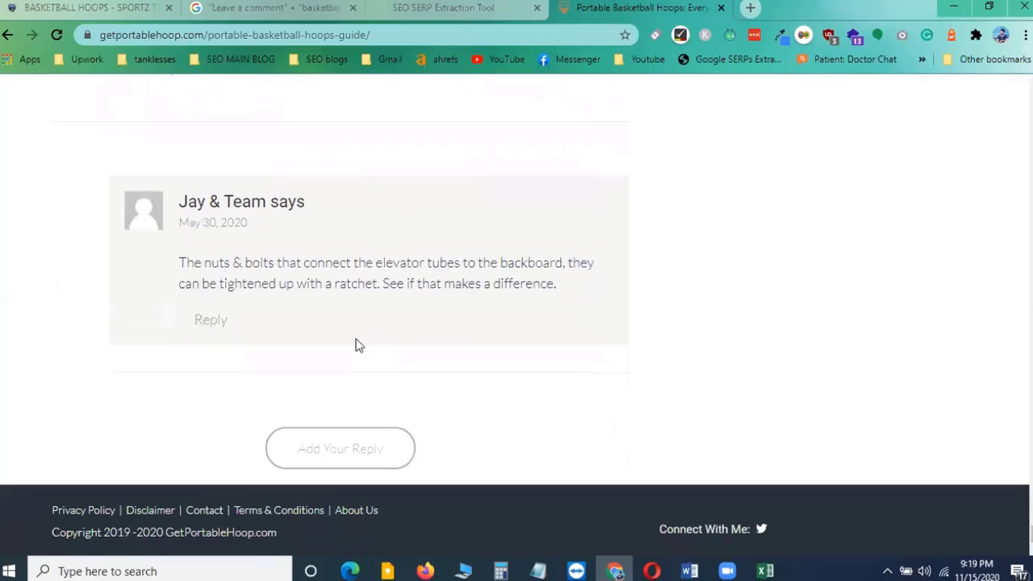
pyautogui.moveTo(185, 263); pyautogui.dragTo(616, 272)
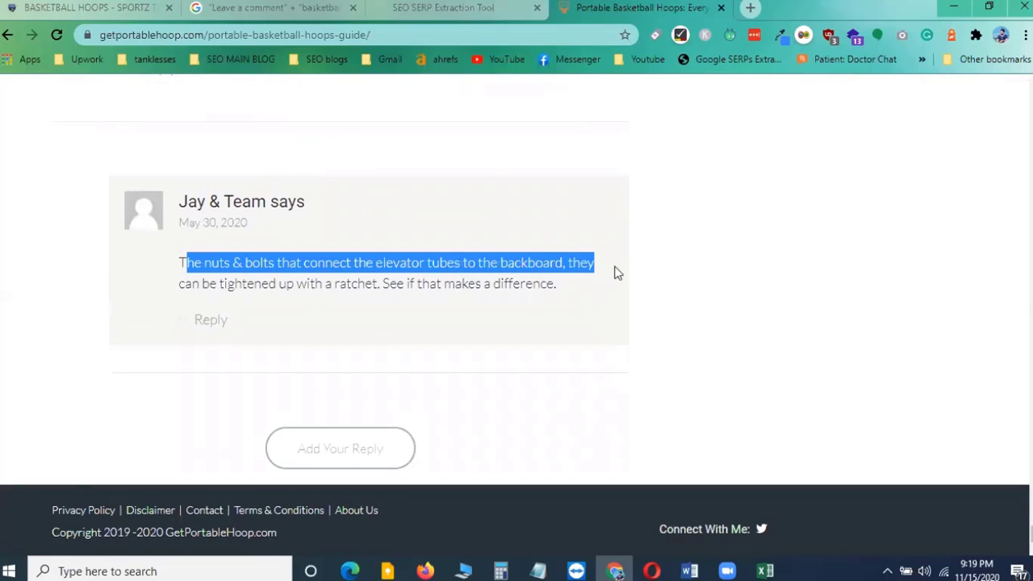
pyautogui.moveTo(220, 284); pyautogui.dragTo(574, 289)
pyautogui.click(718, 307)
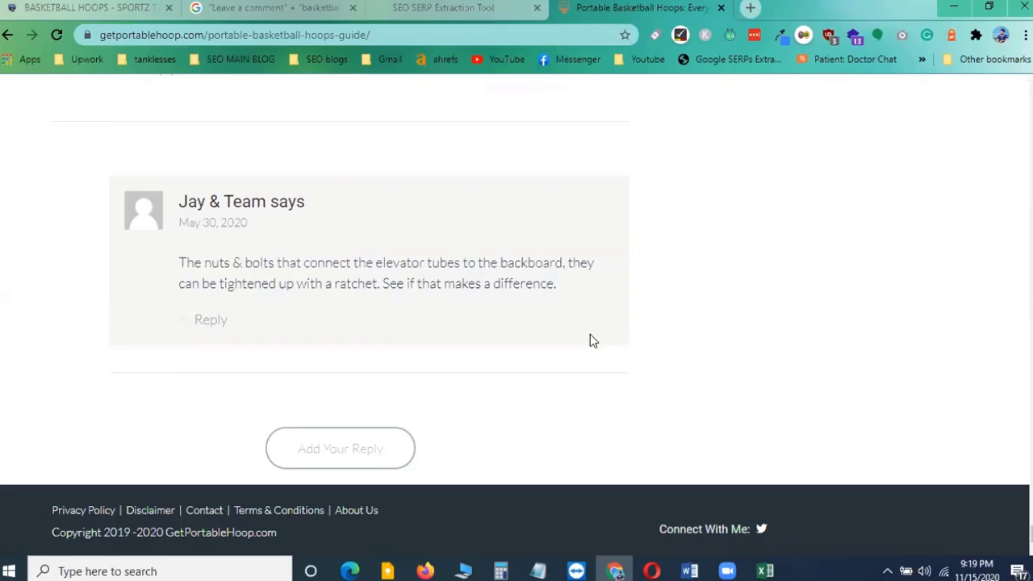
pyautogui.scroll(3, 418, 335)
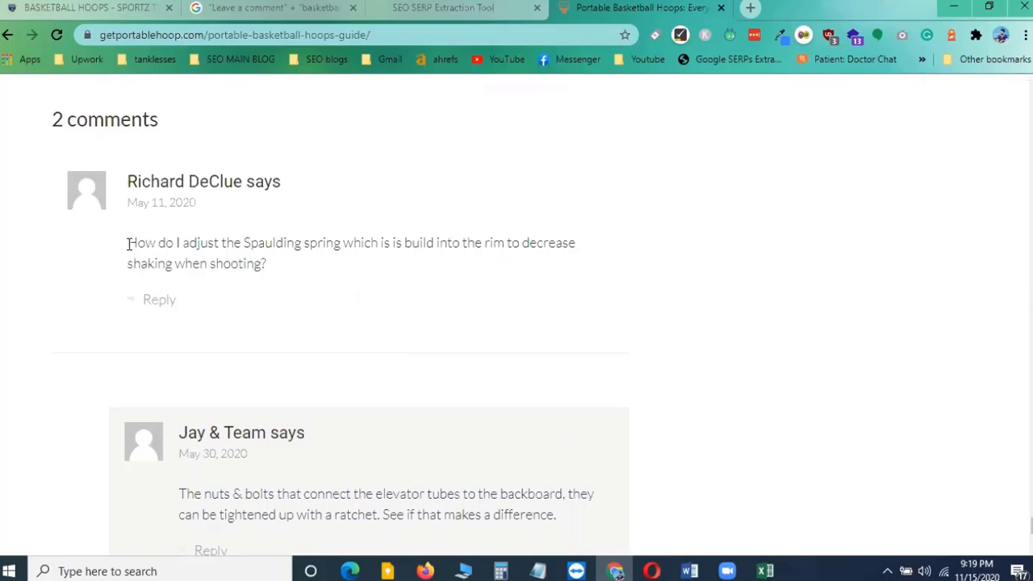
pyautogui.moveTo(127, 243); pyautogui.dragTo(256, 263)
pyautogui.click(297, 275)
pyautogui.scroll(10, 364, 274)
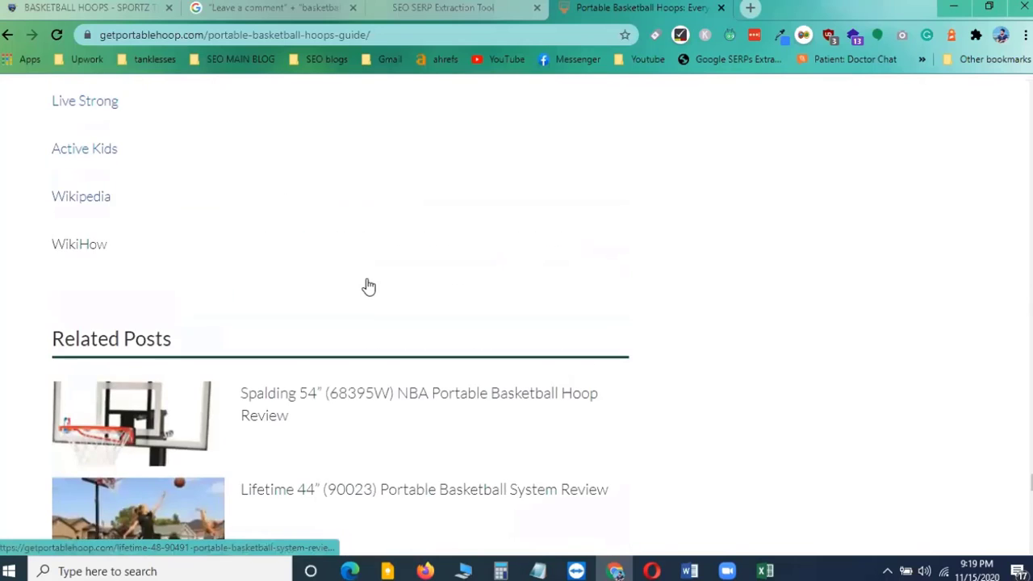
# Reread the Spaulding spring question and the reply about tightening the elevator tube bolts
pyautogui.scroll(-10, 365, 289)
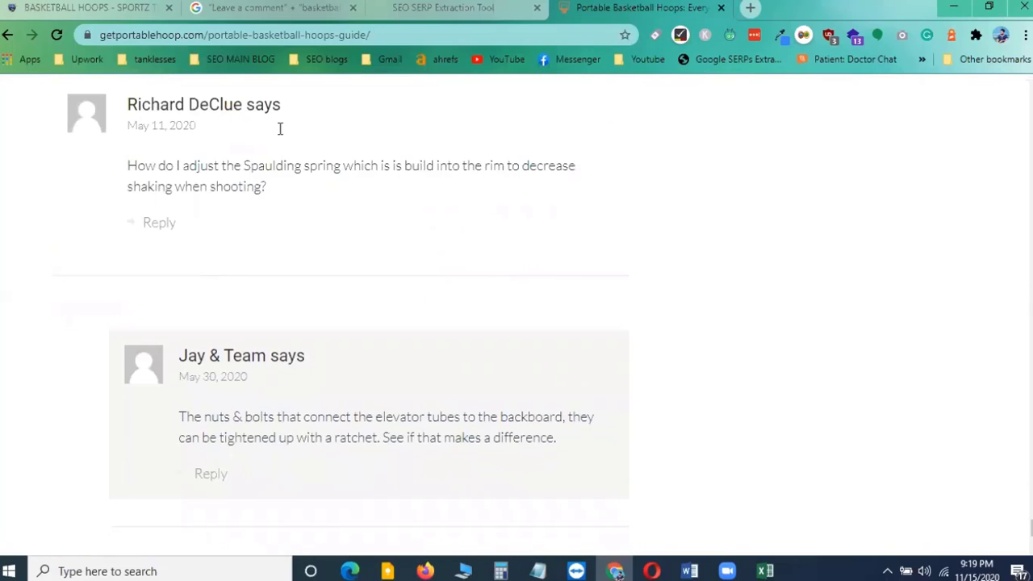
pyautogui.moveTo(129, 166); pyautogui.dragTo(399, 170)
pyautogui.moveTo(428, 181); pyautogui.dragTo(447, 181)
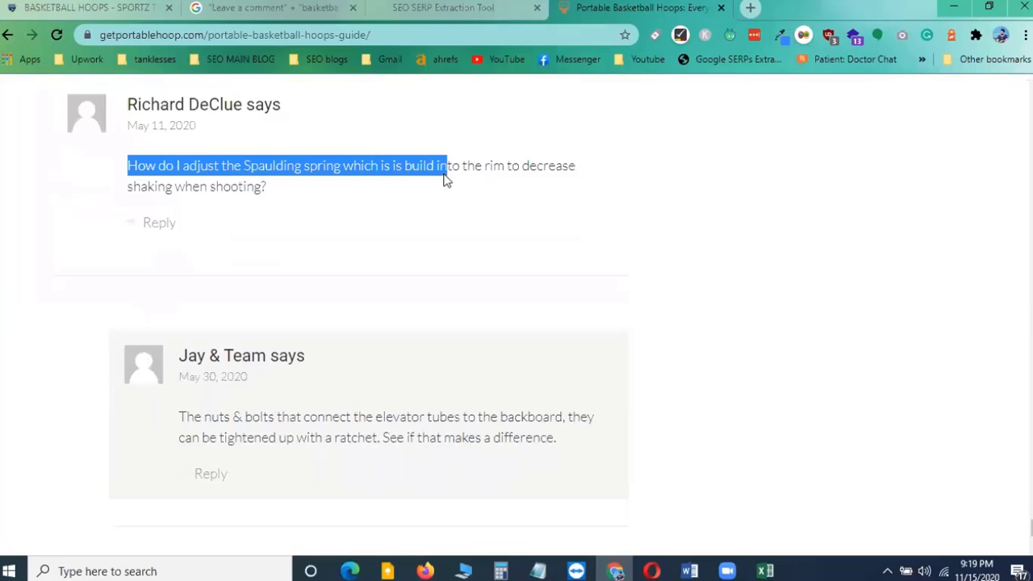
pyautogui.moveTo(542, 182); pyautogui.dragTo(578, 180)
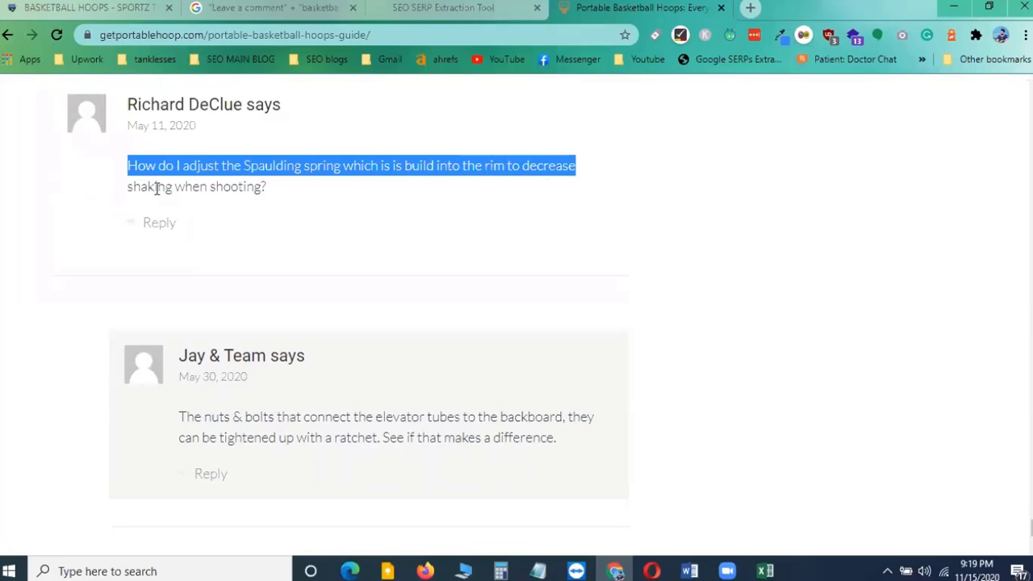
pyautogui.moveTo(198, 190); pyautogui.dragTo(361, 192)
pyautogui.click(395, 233)
pyautogui.scroll(2, 396, 233)
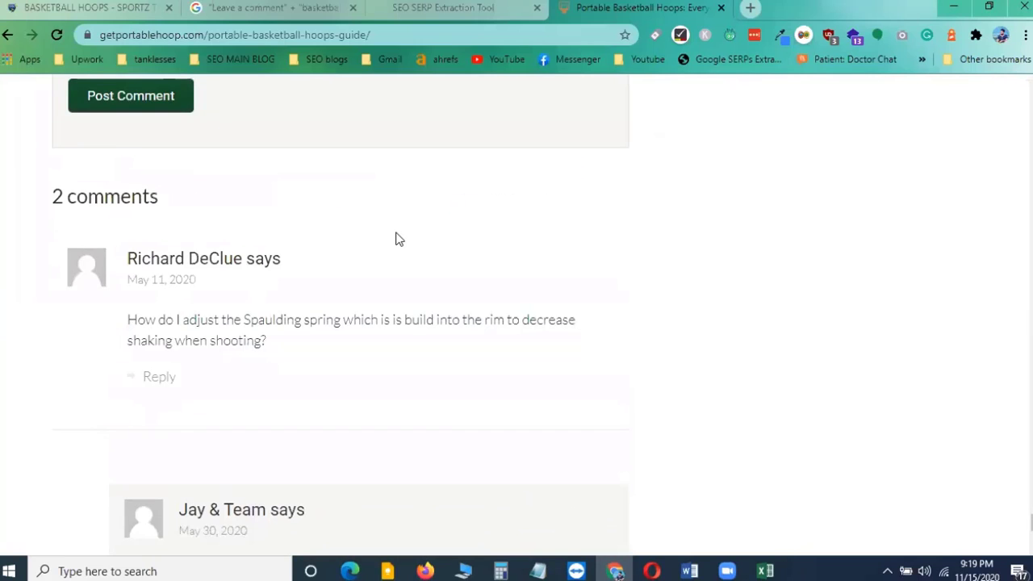
pyautogui.scroll(-2, 395, 238)
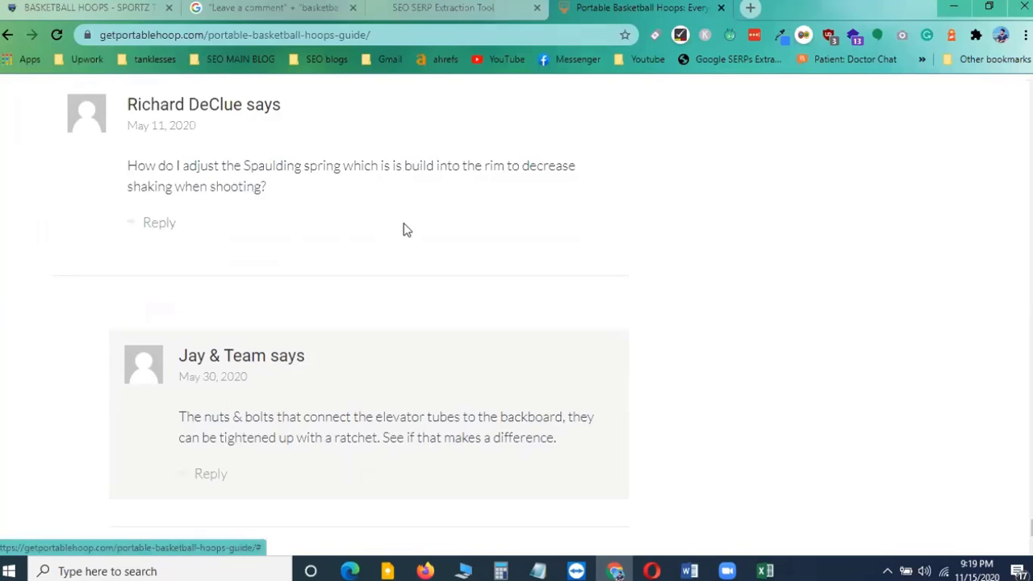
pyautogui.scroll(-2, 404, 228)
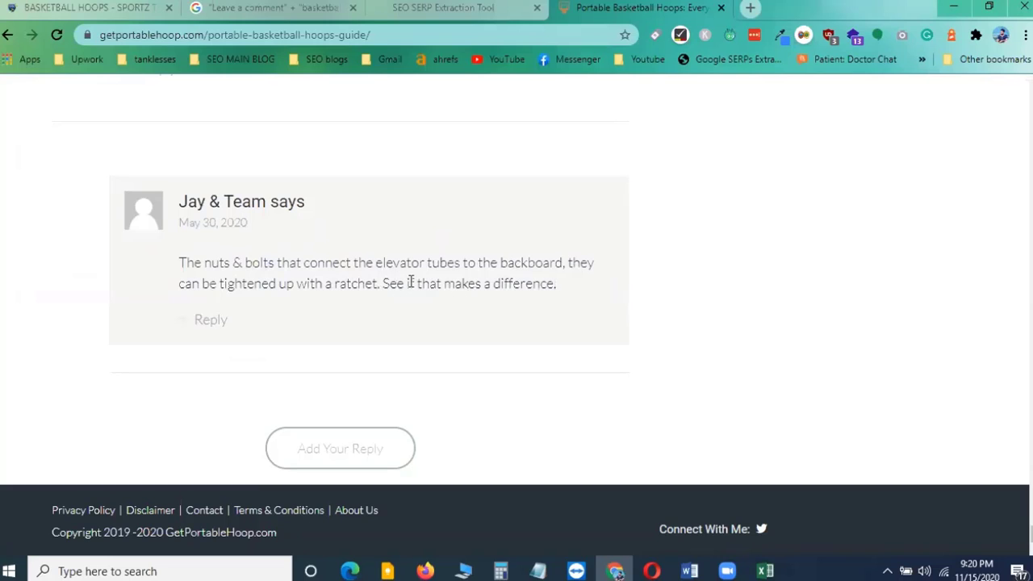
pyautogui.moveTo(383, 284); pyautogui.dragTo(453, 284)
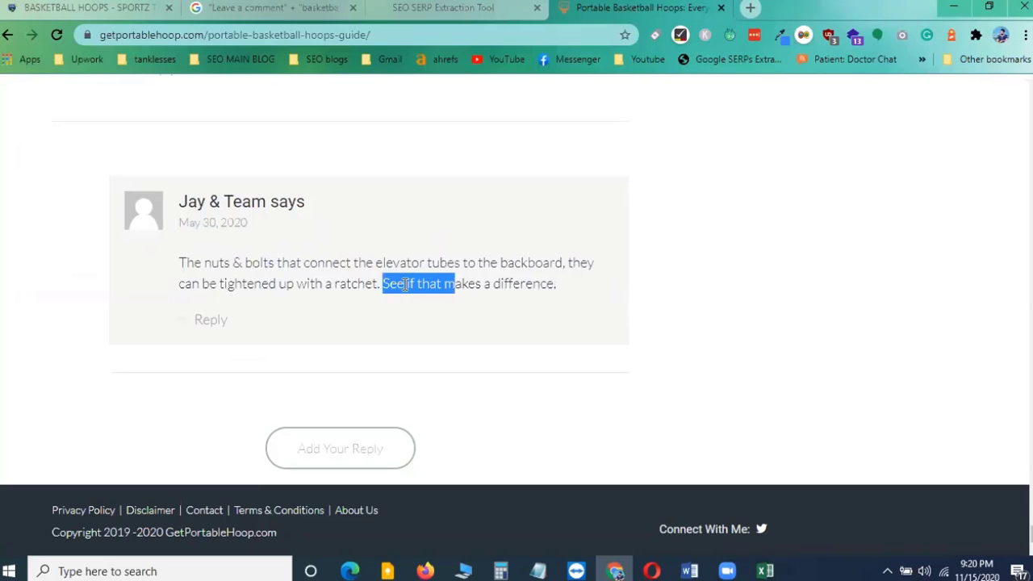
pyautogui.doubleClick(410, 284)
pyautogui.click(544, 285)
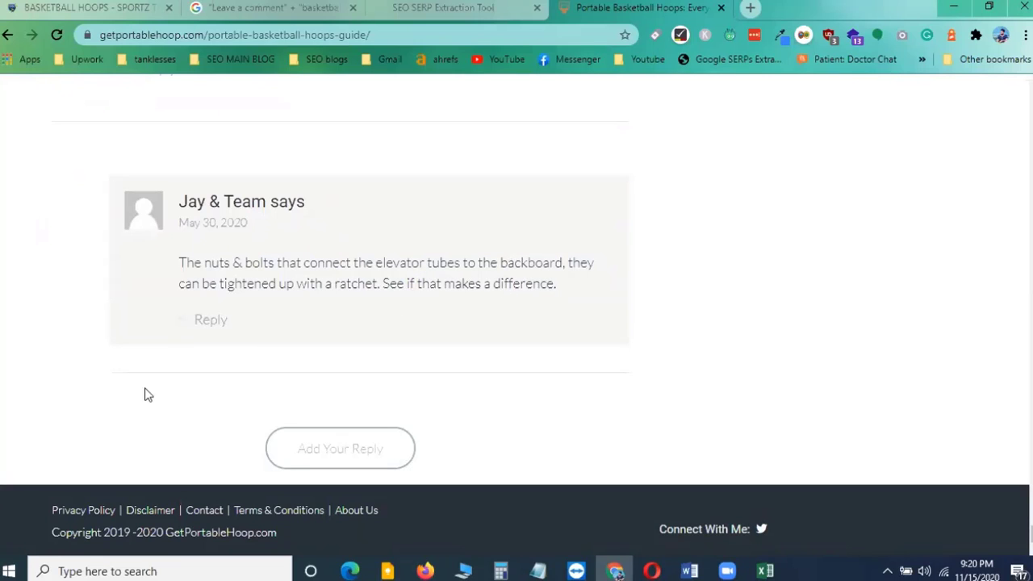
# Scroll back up to the Leave a Comment form above the existing comments
pyautogui.scroll(8, 457, 397)
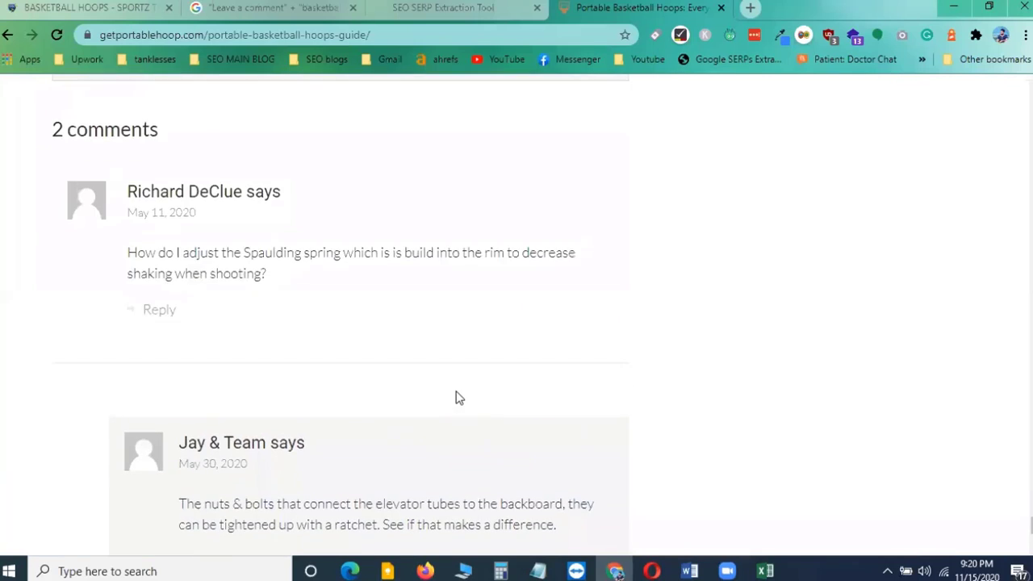
pyautogui.scroll(-1, 349, 370)
pyautogui.scroll(8, 351, 367)
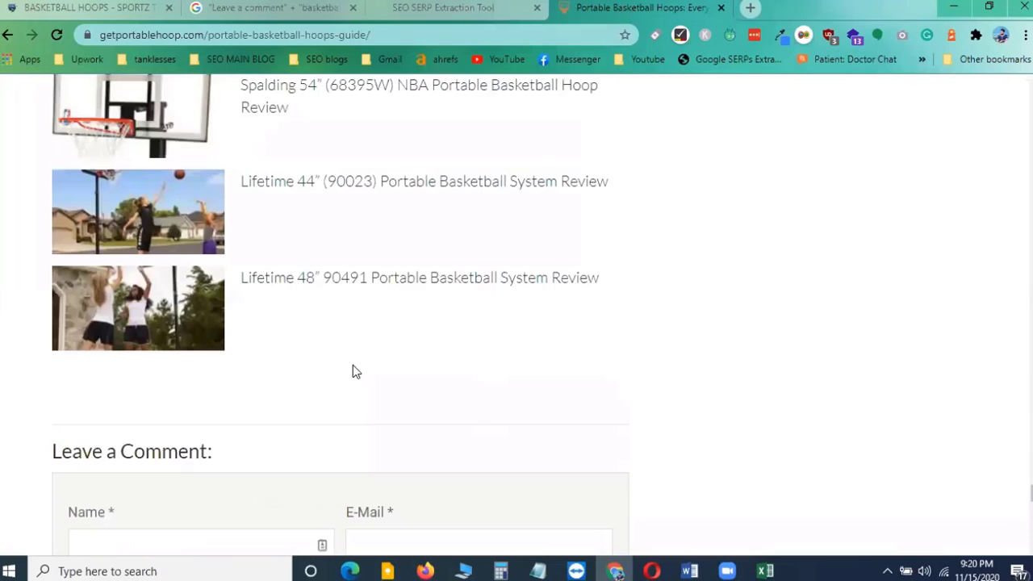
pyautogui.scroll(-4, 356, 363)
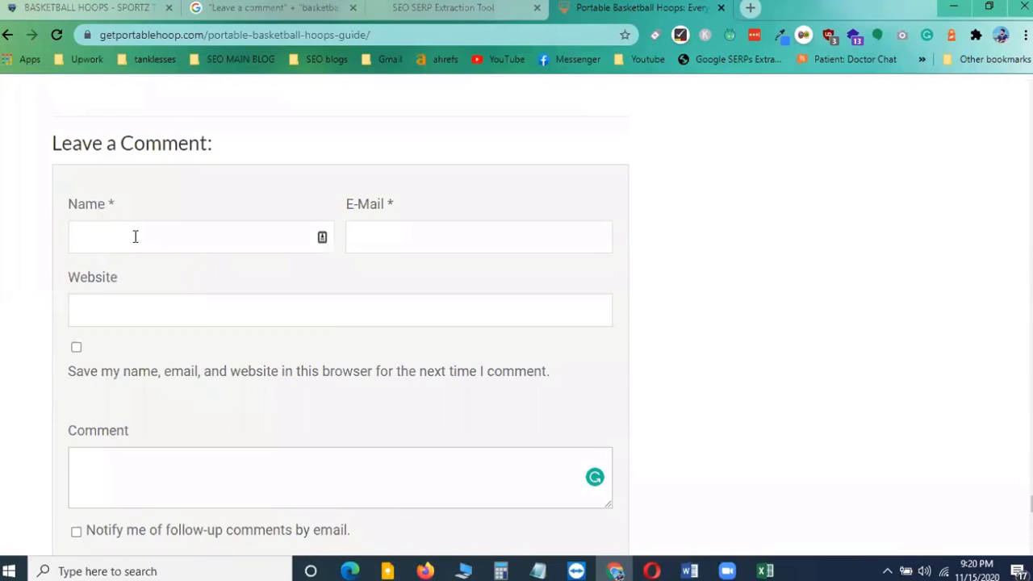
pyautogui.click(128, 233)
pyautogui.click(318, 143)
pyautogui.scroll(-8, 269, 370)
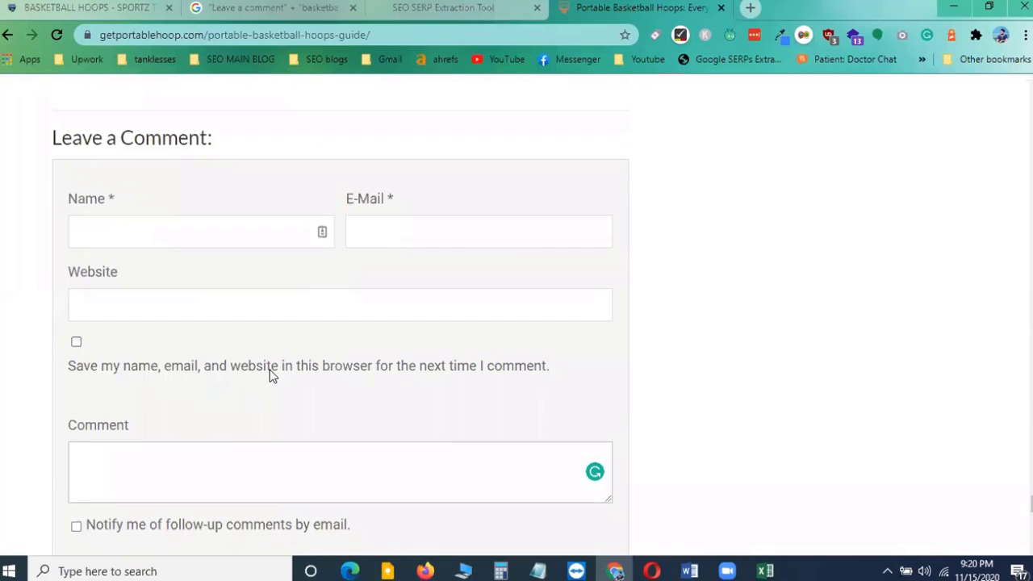
pyautogui.scroll(8, 269, 374)
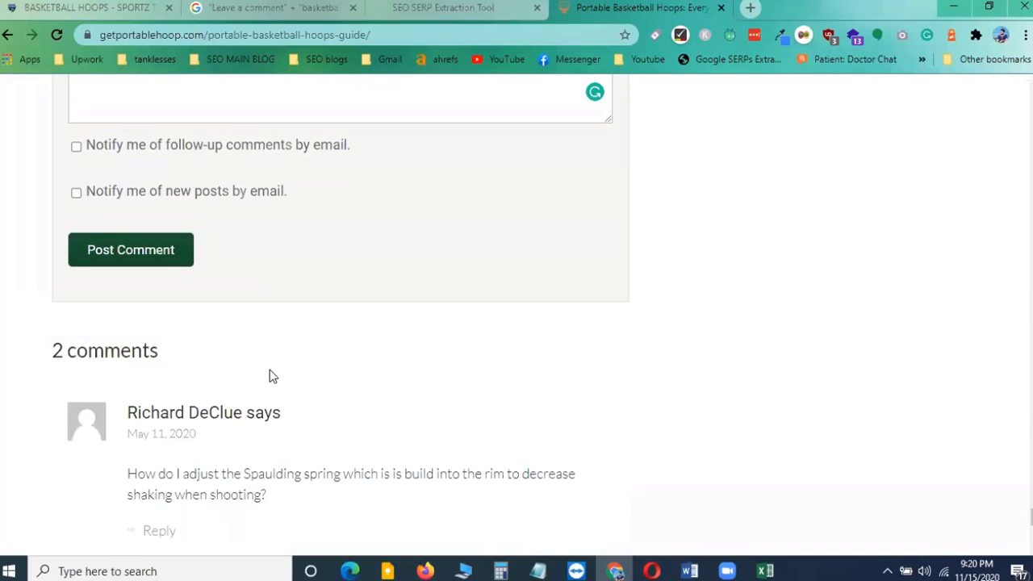
pyautogui.click(127, 312)
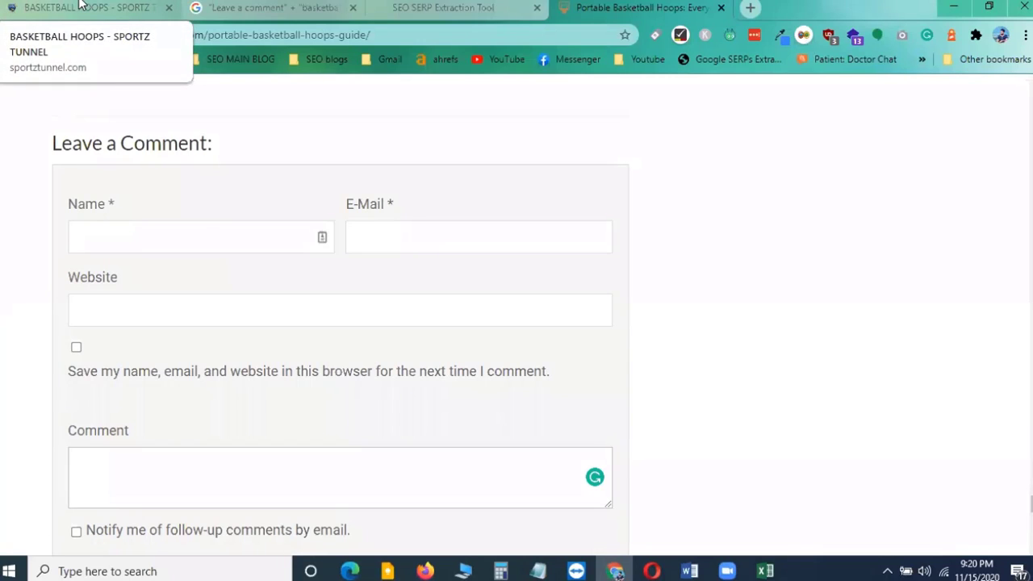
# Enter the commenter's name in the comment form's Name field
pyautogui.click(112, 240)
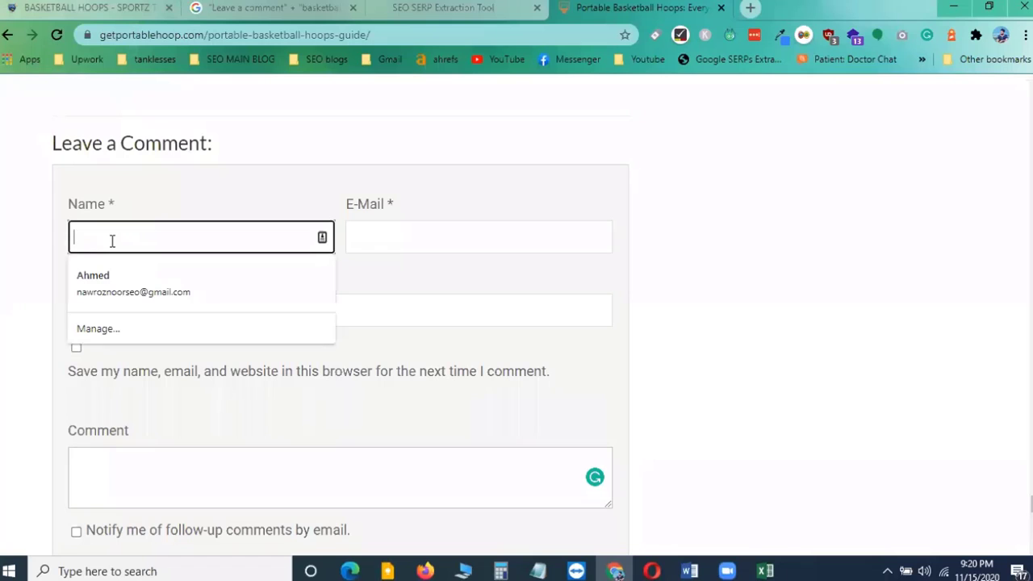
pyautogui.click(256, 150)
pyautogui.click(87, 8)
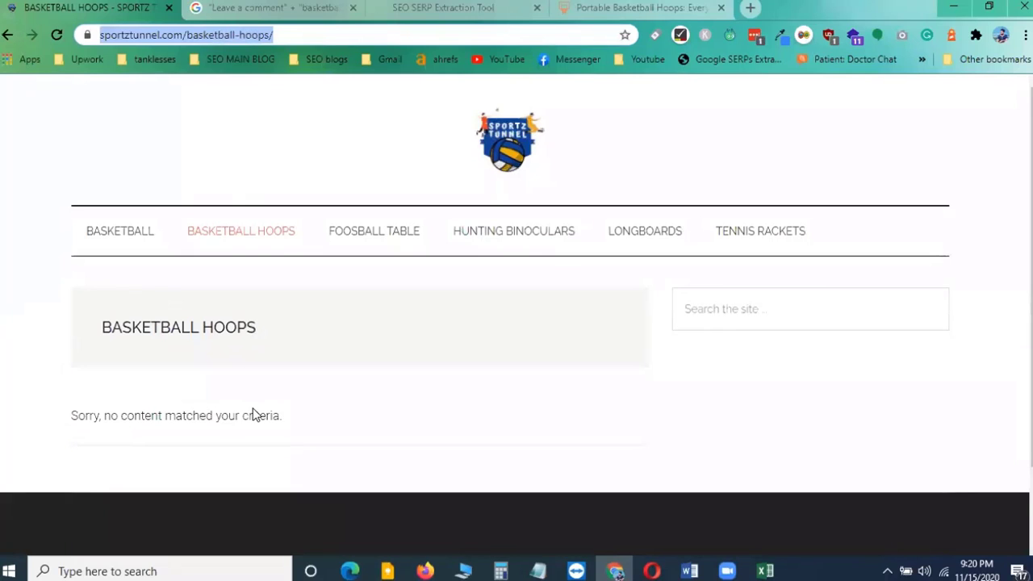
pyautogui.scroll(-2, 252, 415)
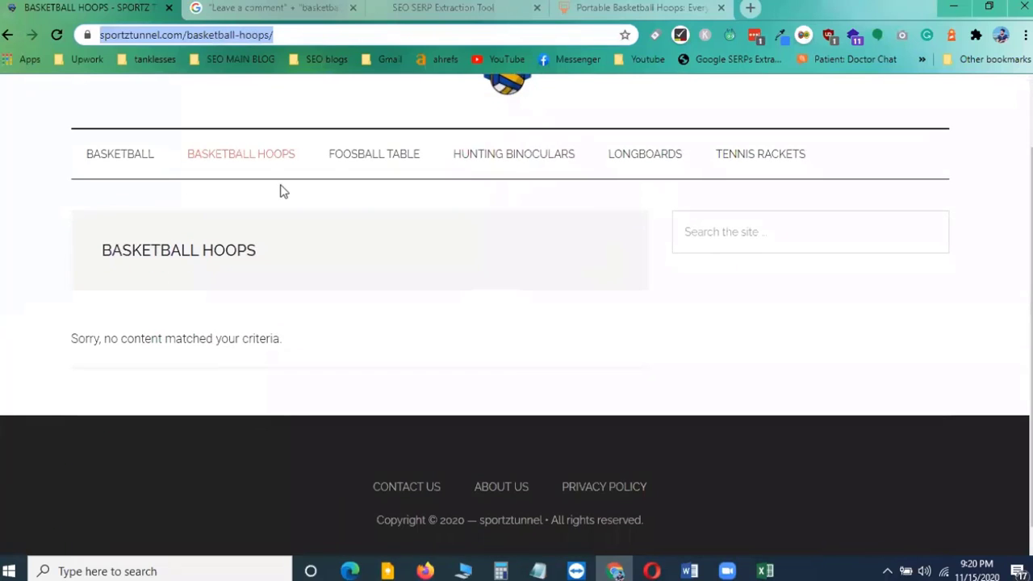
pyautogui.click(727, 11)
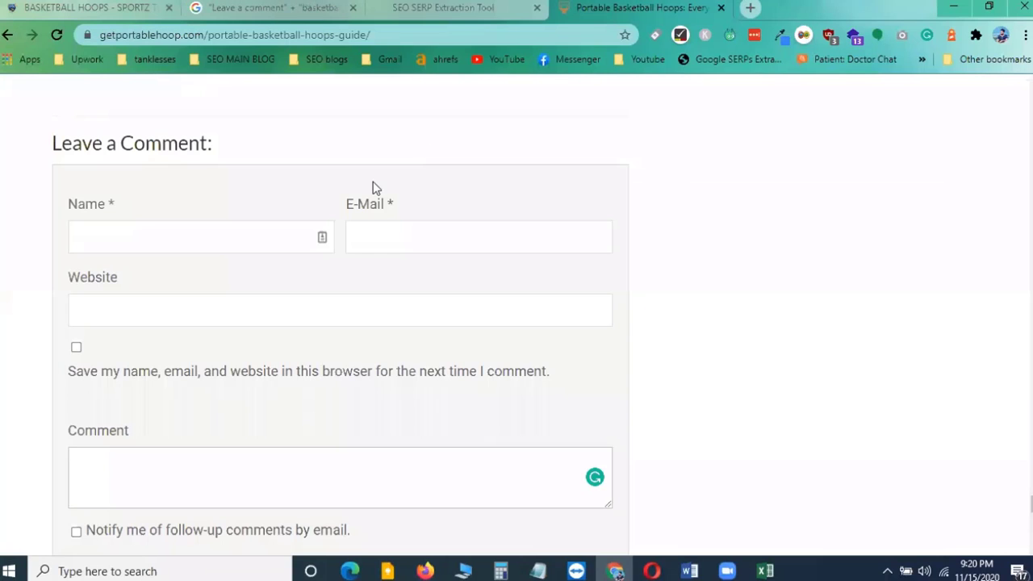
pyautogui.click(129, 231)
pyautogui.click(21, 225)
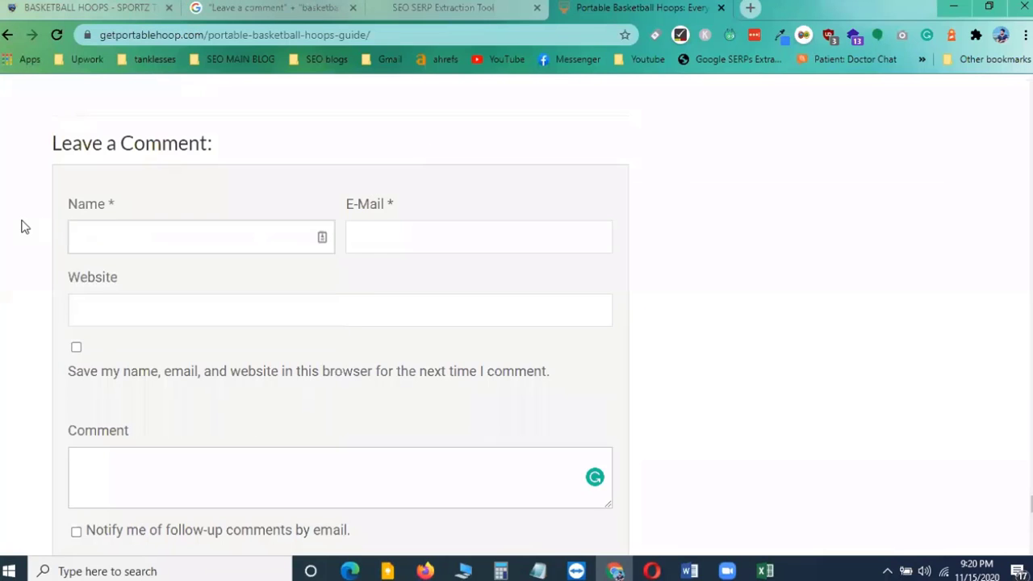
pyautogui.click(121, 235)
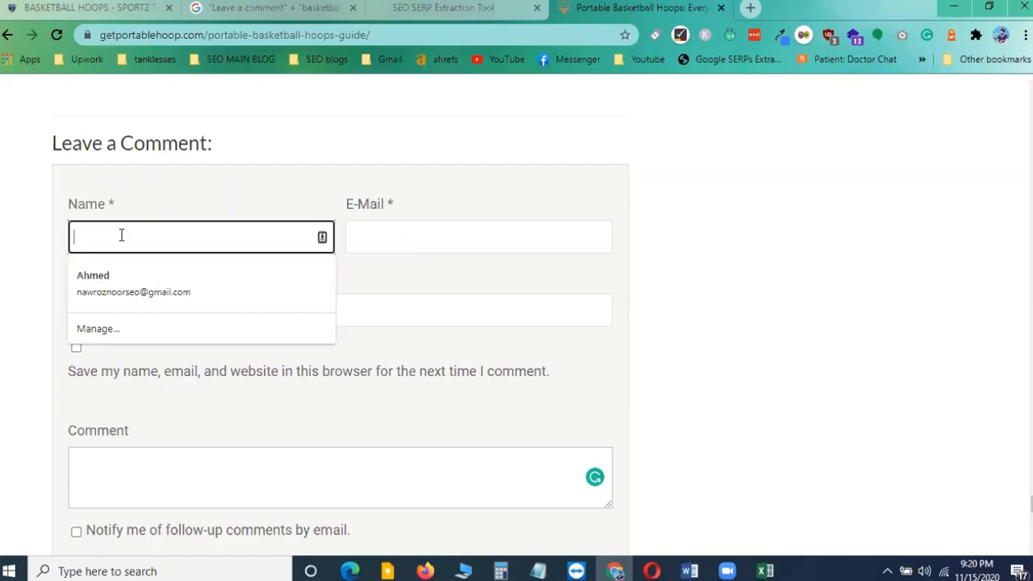
pyautogui.write('Richard')
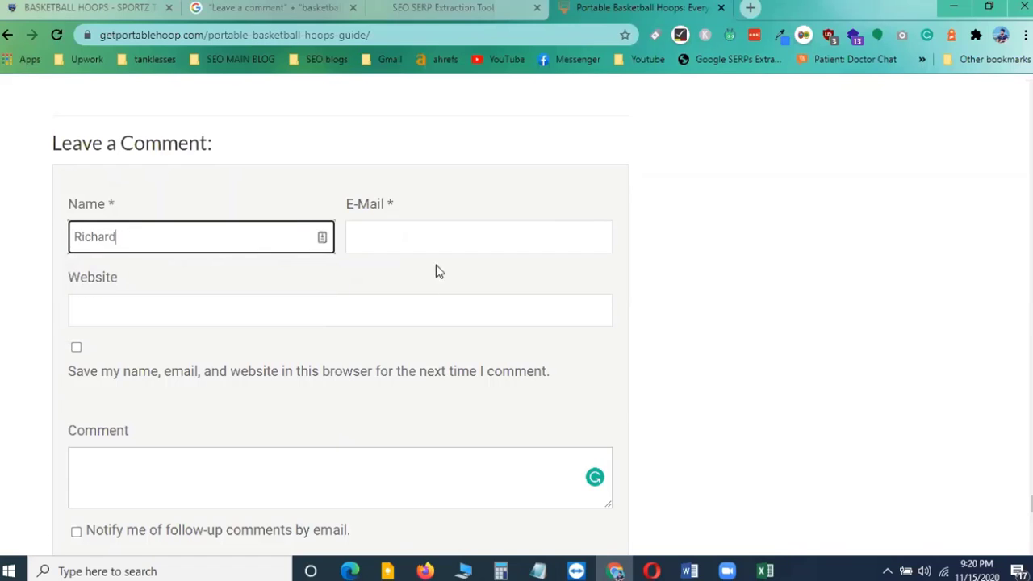
pyautogui.click(404, 246)
pyautogui.click(419, 275)
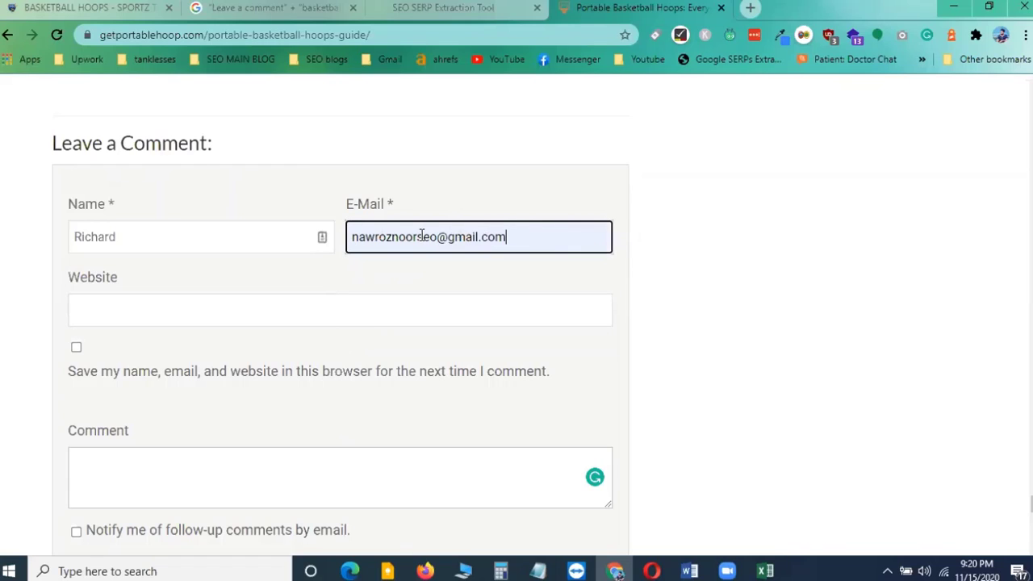
pyautogui.moveTo(352, 241); pyautogui.dragTo(510, 240)
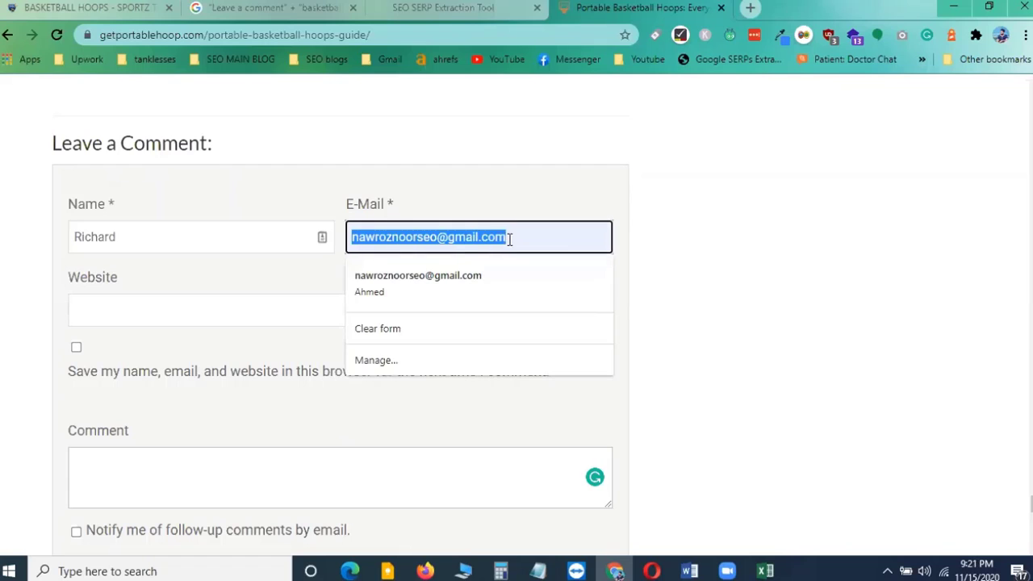
pyautogui.click(745, 264)
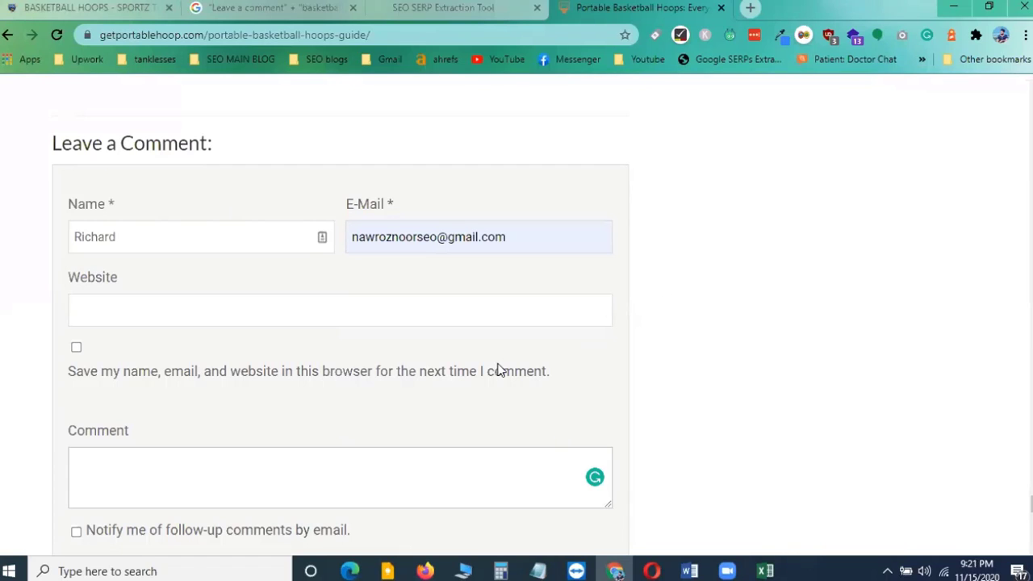
pyautogui.scroll(-3, 495, 369)
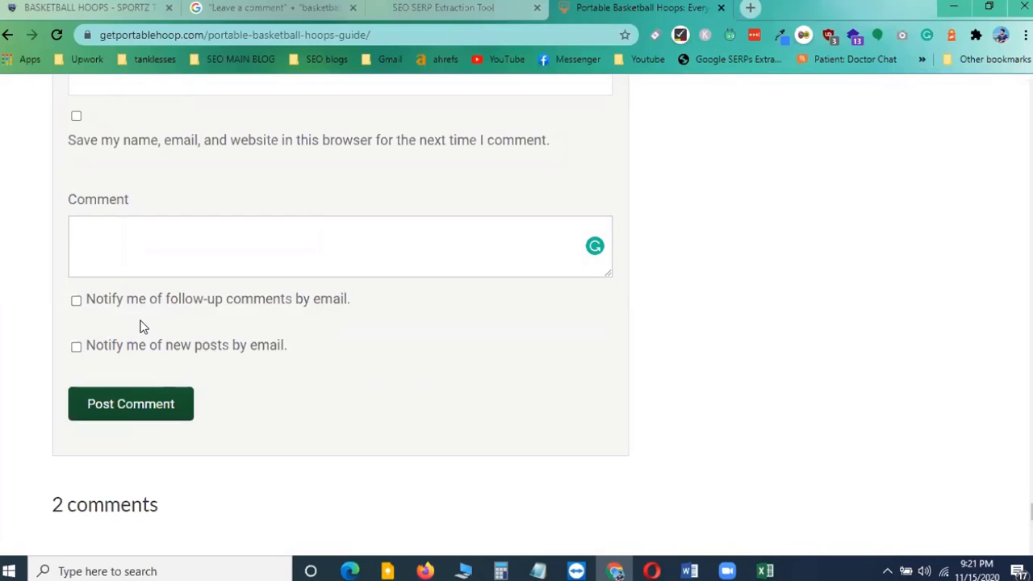
pyautogui.scroll(3, 177, 325)
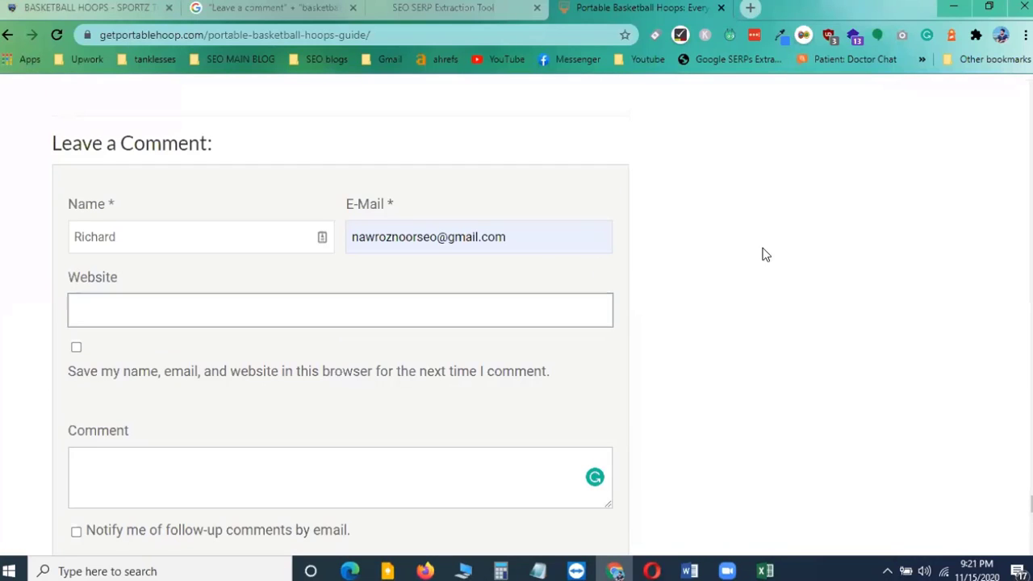
pyautogui.click(486, 241)
pyautogui.click(614, 239)
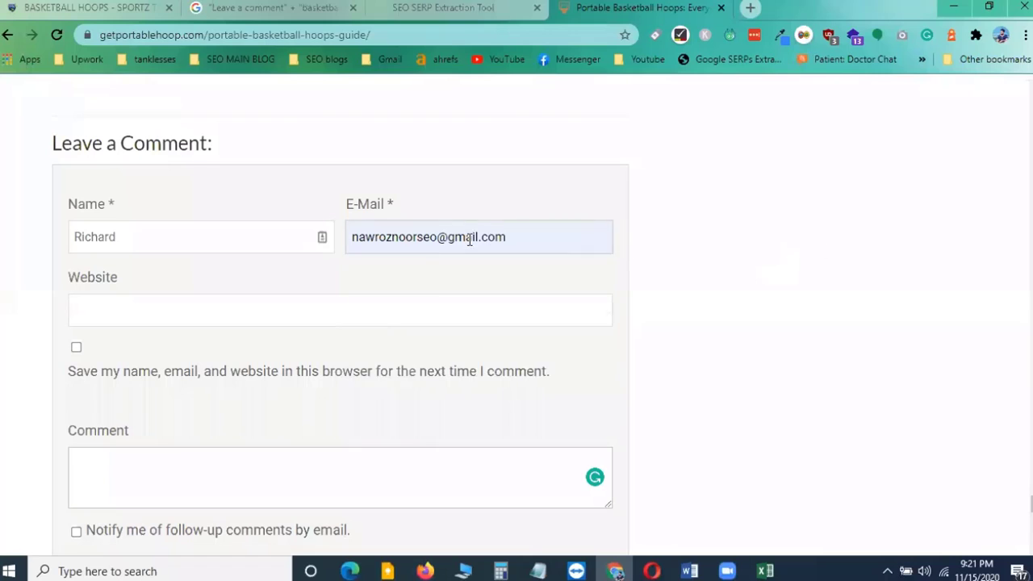
pyautogui.click(471, 240)
pyautogui.moveTo(535, 240); pyautogui.dragTo(325, 247)
pyautogui.click(707, 265)
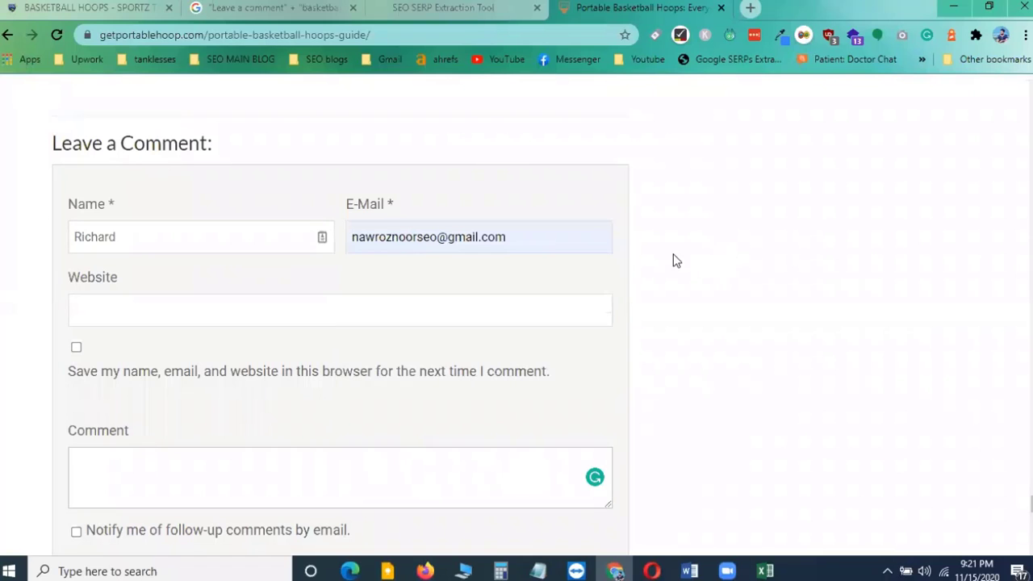
pyautogui.click(95, 8)
pyautogui.click(166, 35)
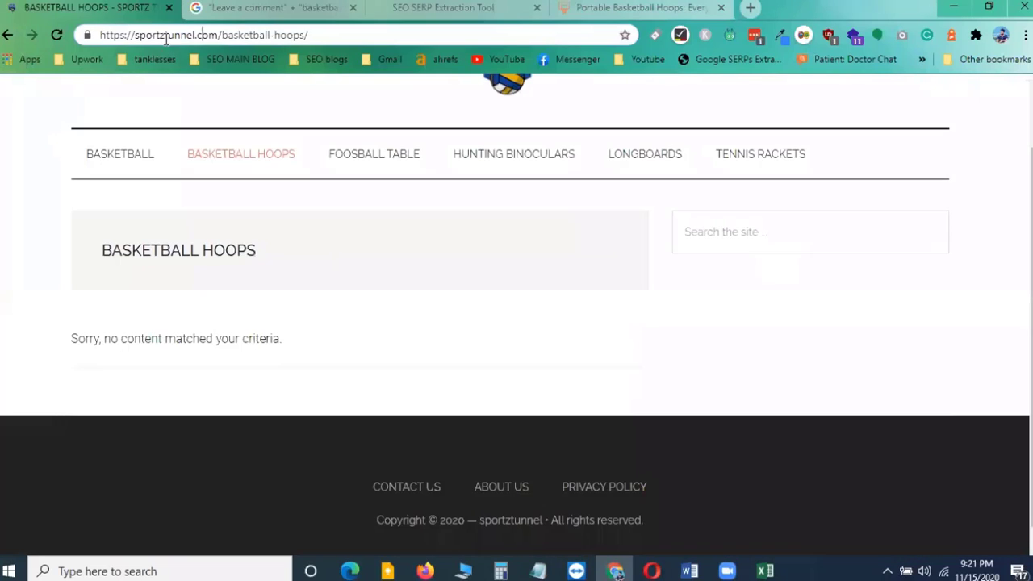
pyautogui.moveTo(136, 35); pyautogui.dragTo(192, 35)
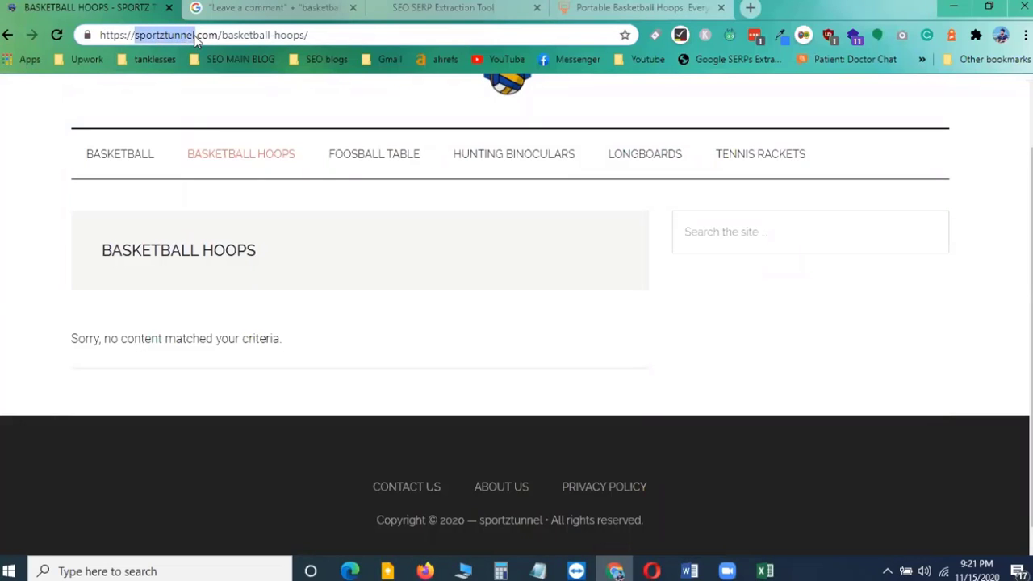
pyautogui.click(553, 17)
pyautogui.moveTo(438, 237); pyautogui.dragTo(348, 245)
pyautogui.click(738, 241)
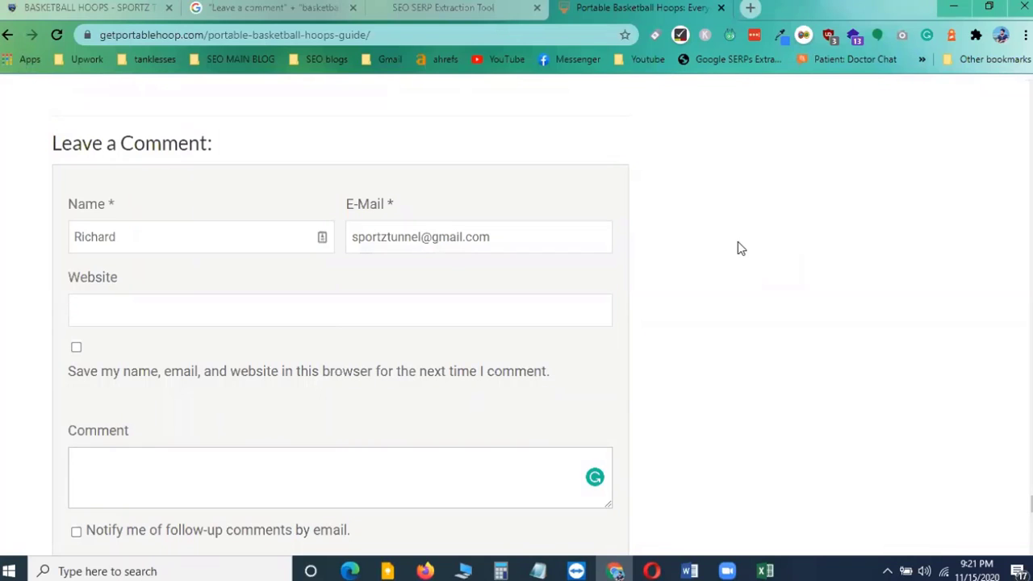
# Copy the sportztunnel.com/basketball-hoops/ page address from its tab and paste it into the Website field
pyautogui.click(102, 312)
pyautogui.click(102, 313)
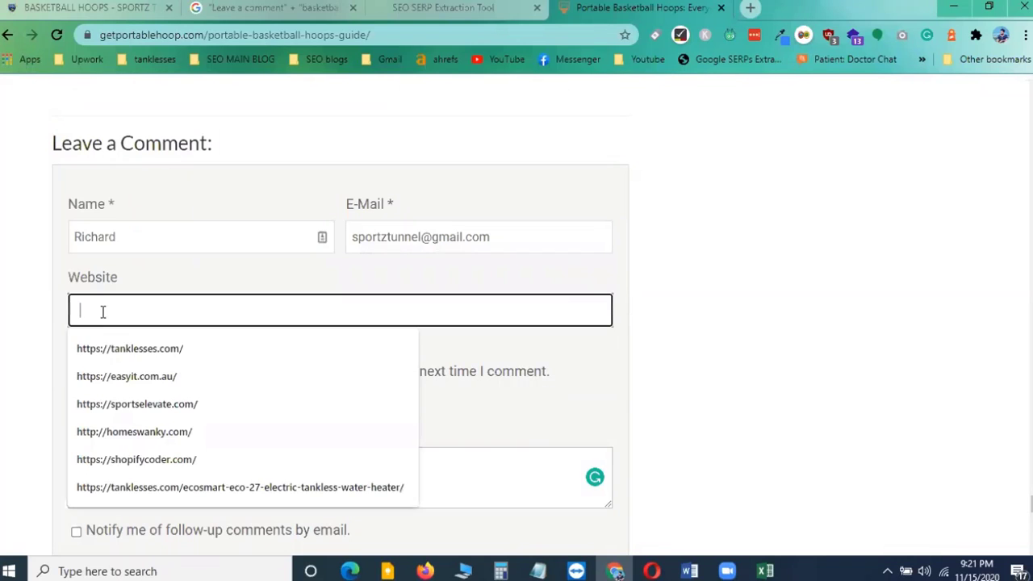
pyautogui.click(91, 5)
pyautogui.click(331, 37)
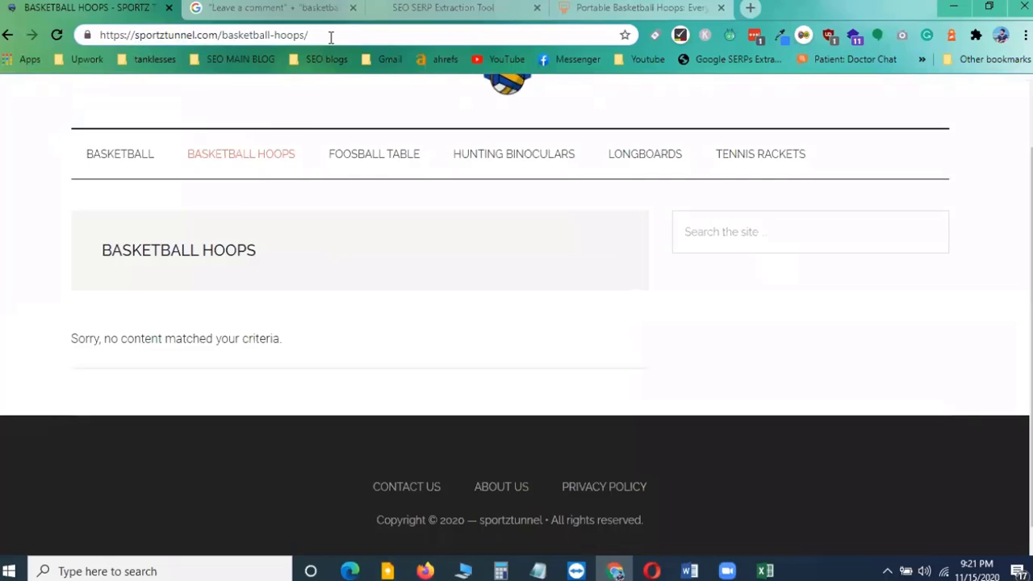
pyautogui.moveTo(331, 37); pyautogui.dragTo(65, 38)
pyautogui.hotkey('ctrl', 'c')
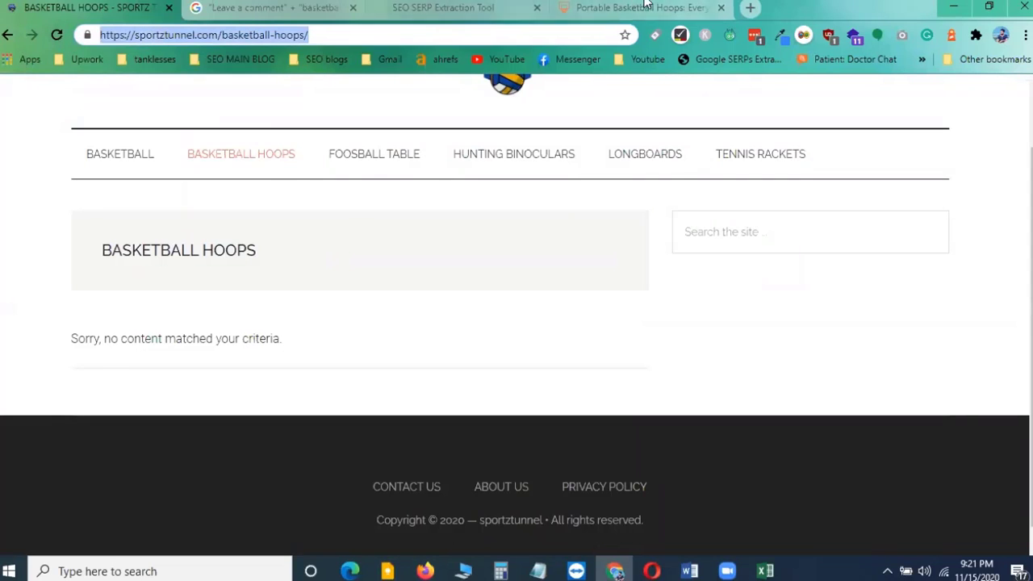
pyautogui.click(638, 8)
pyautogui.click(124, 316)
pyautogui.hotkey('ctrl', 'v')
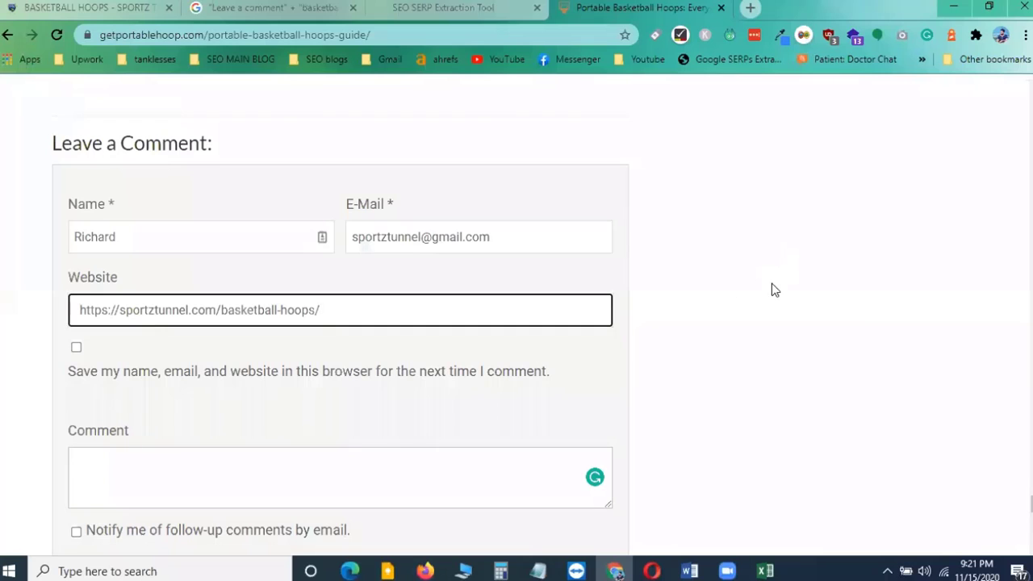
pyautogui.click(743, 296)
# Scroll between the Comment box, the existing comments and the article top to review the post
pyautogui.scroll(-2, 724, 300)
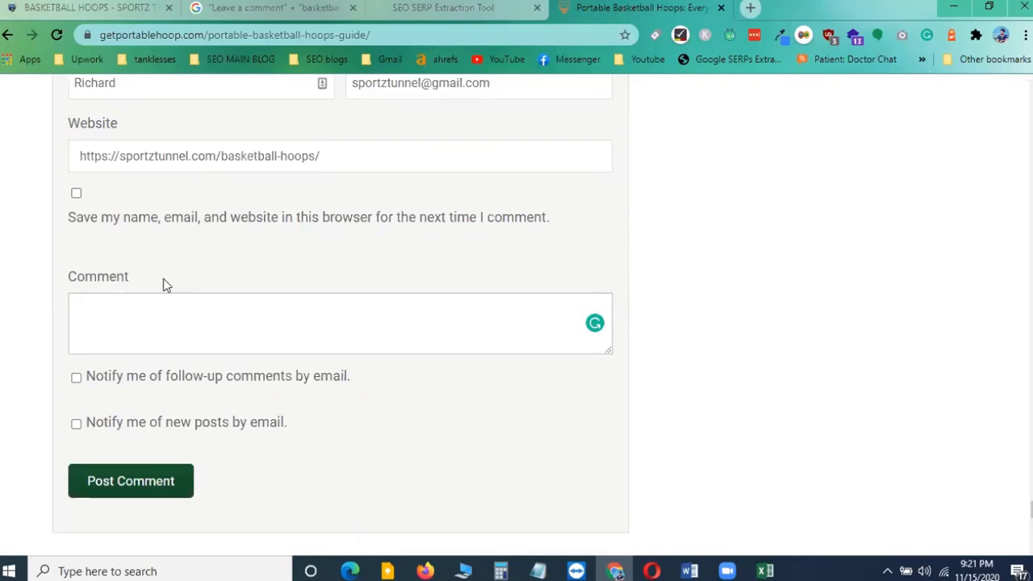
pyautogui.click(173, 327)
pyautogui.scroll(-1, 173, 282)
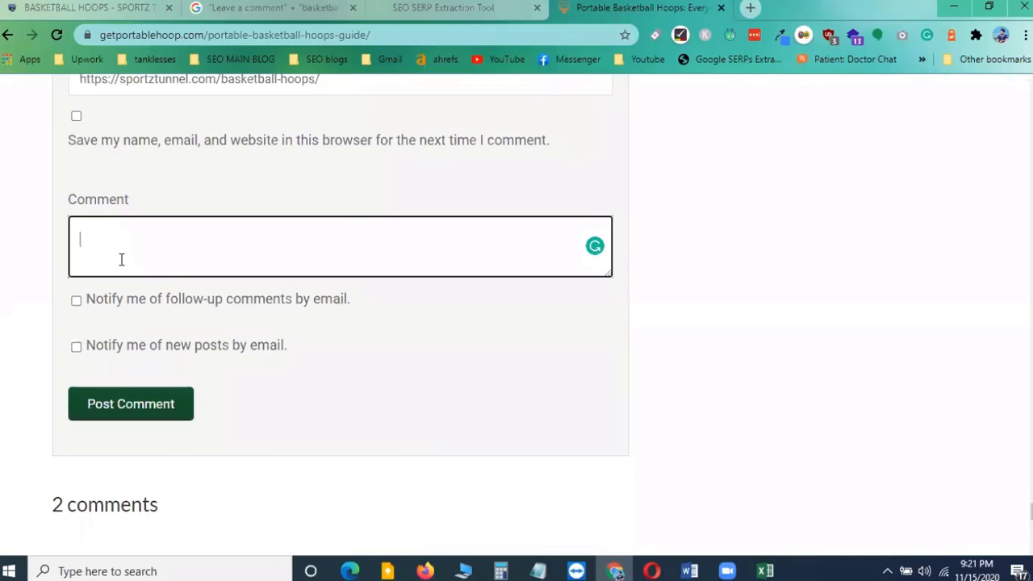
pyautogui.scroll(-2, 334, 292)
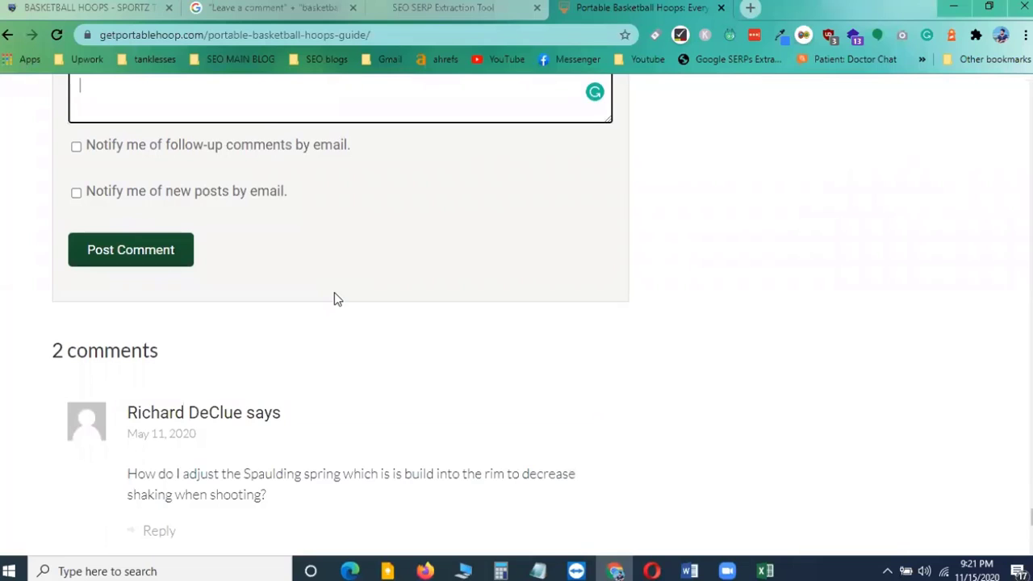
pyautogui.scroll(-2, 392, 331)
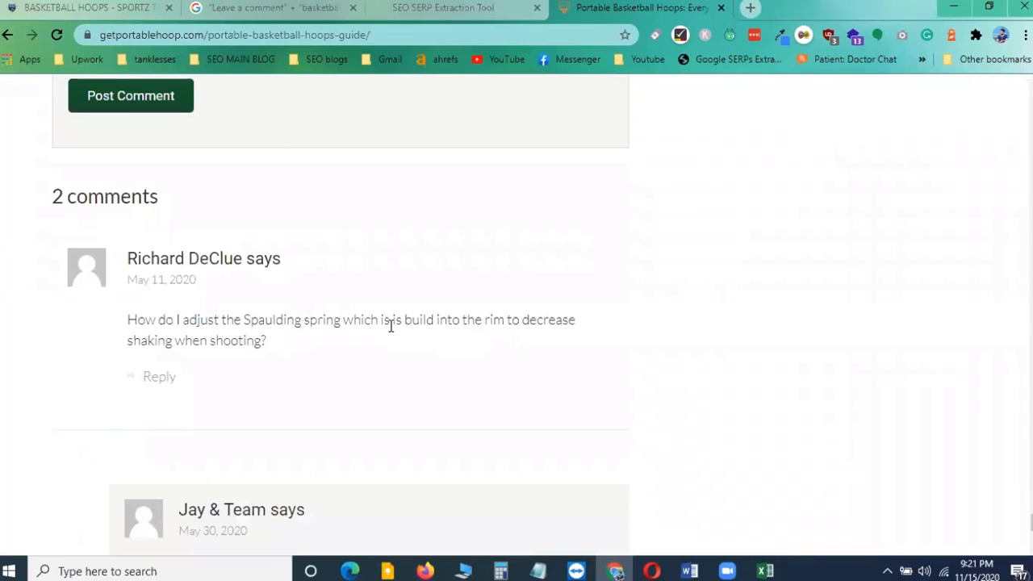
pyautogui.scroll(5, 390, 325)
pyautogui.scroll(5, 823, 302)
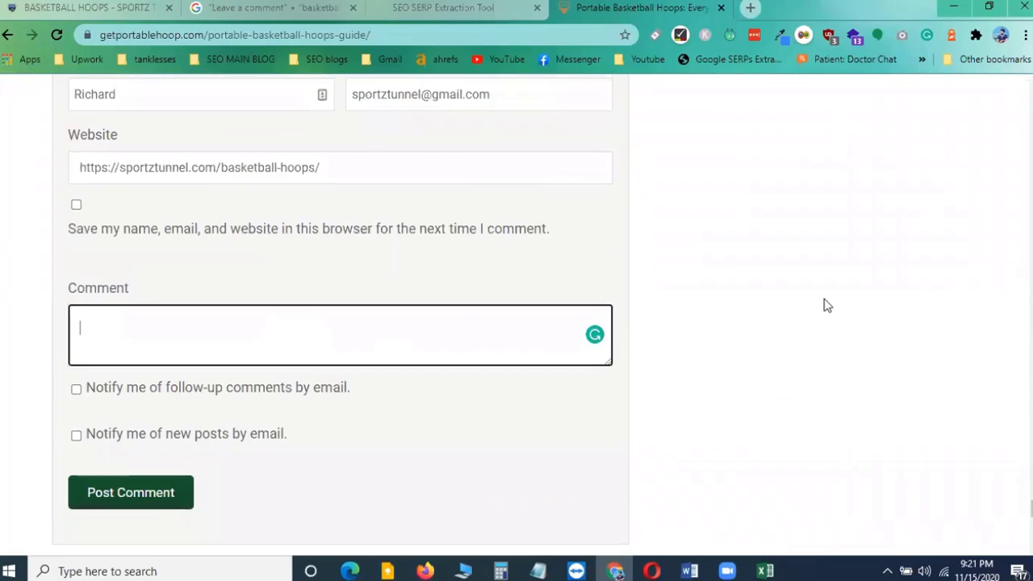
pyautogui.scroll(15, 517, 315)
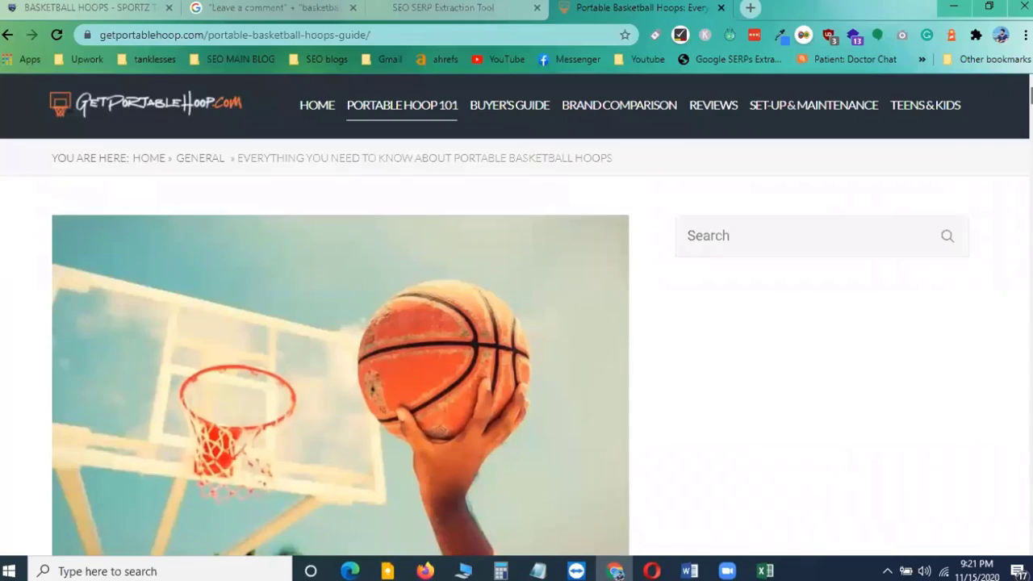
pyautogui.scroll(-8, 517, 315)
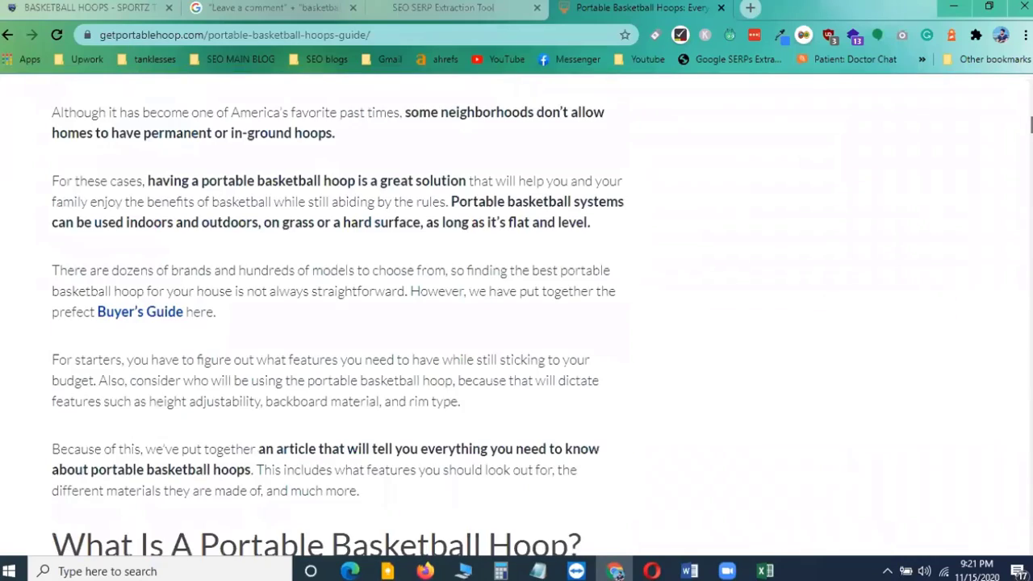
pyautogui.scroll(6, 411, 285)
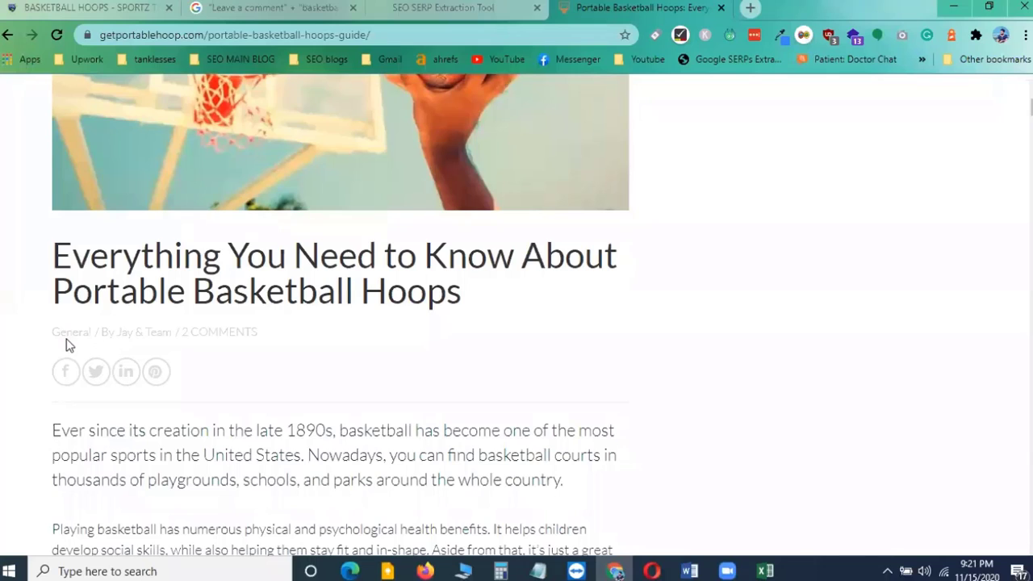
# Open the post author's link in a new tab and browse the getportablehoop.com homepage
pyautogui.rightClick(129, 334)
pyautogui.click(155, 341)
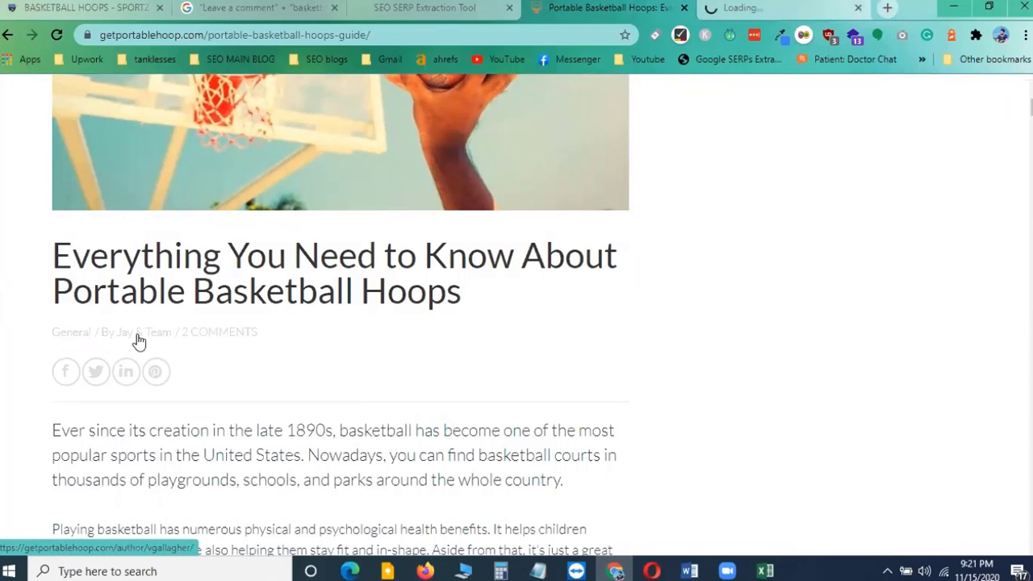
pyautogui.hotkey('ctrl', 'Tab')
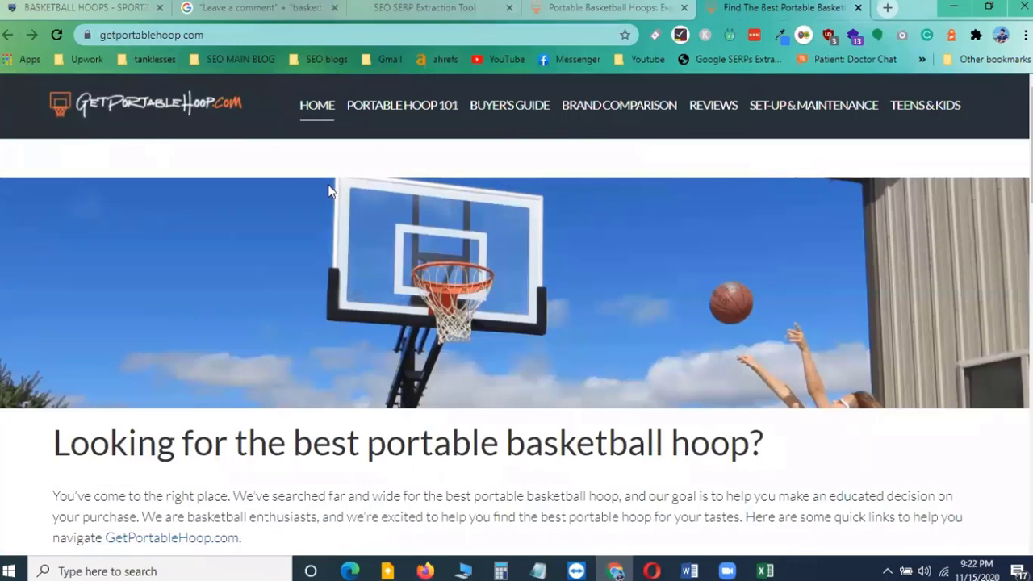
pyautogui.click(565, 10)
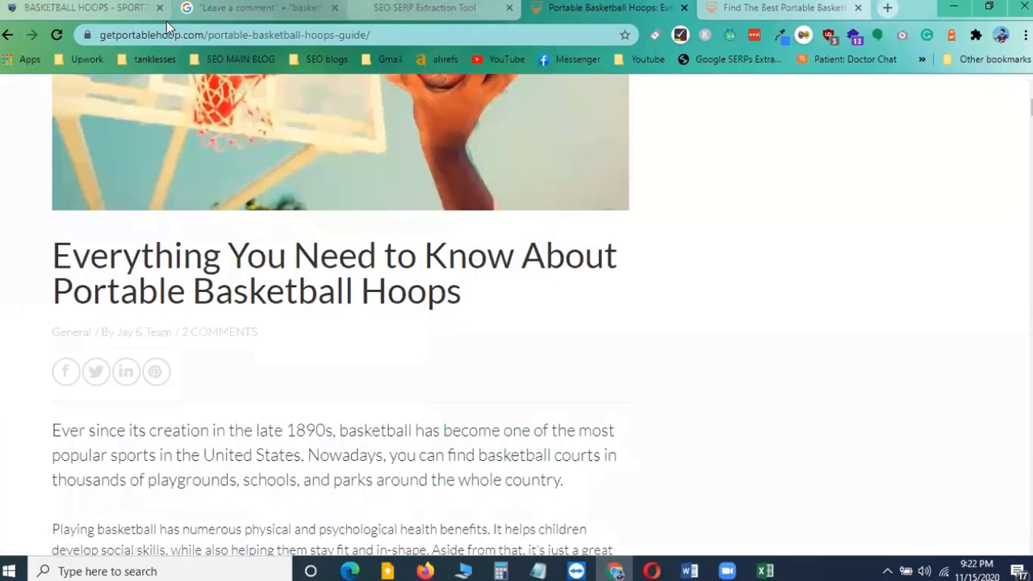
pyautogui.click(731, 10)
pyautogui.scroll(-3, 374, 427)
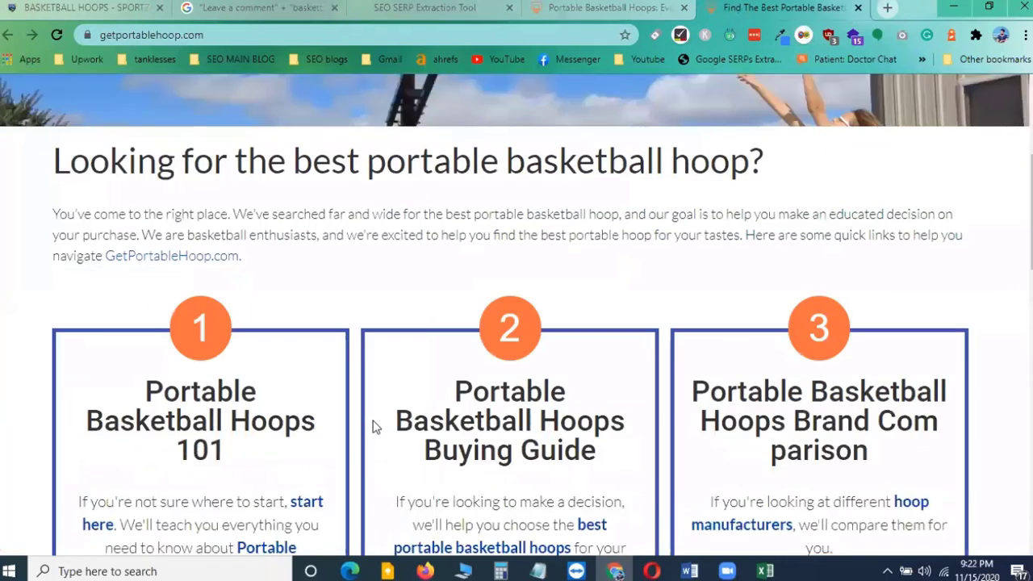
pyautogui.scroll(3, 611, 349)
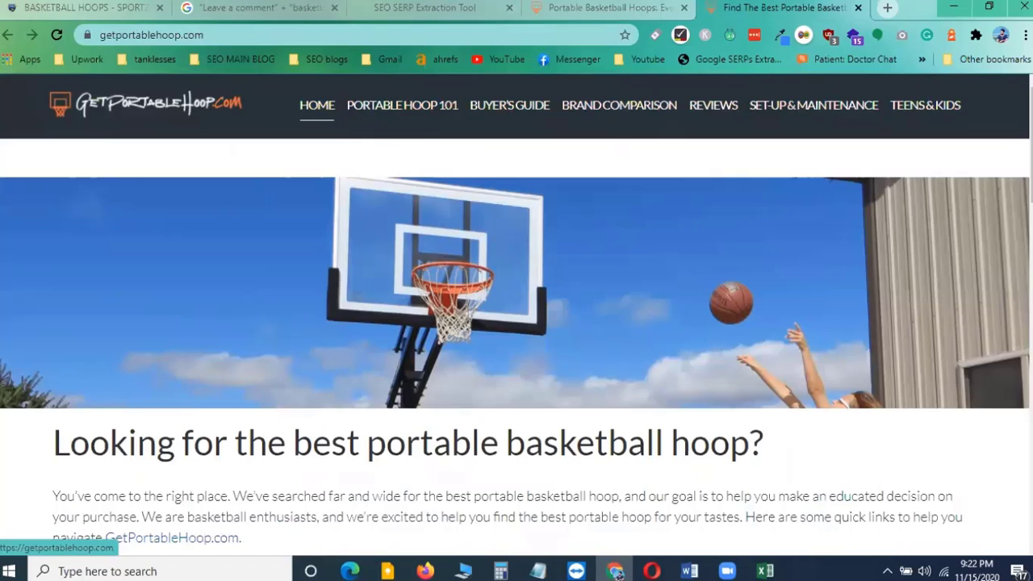
pyautogui.moveTo(1030, 165); pyautogui.dragTo(1031, 435)
pyautogui.scroll(-3, 1031, 435)
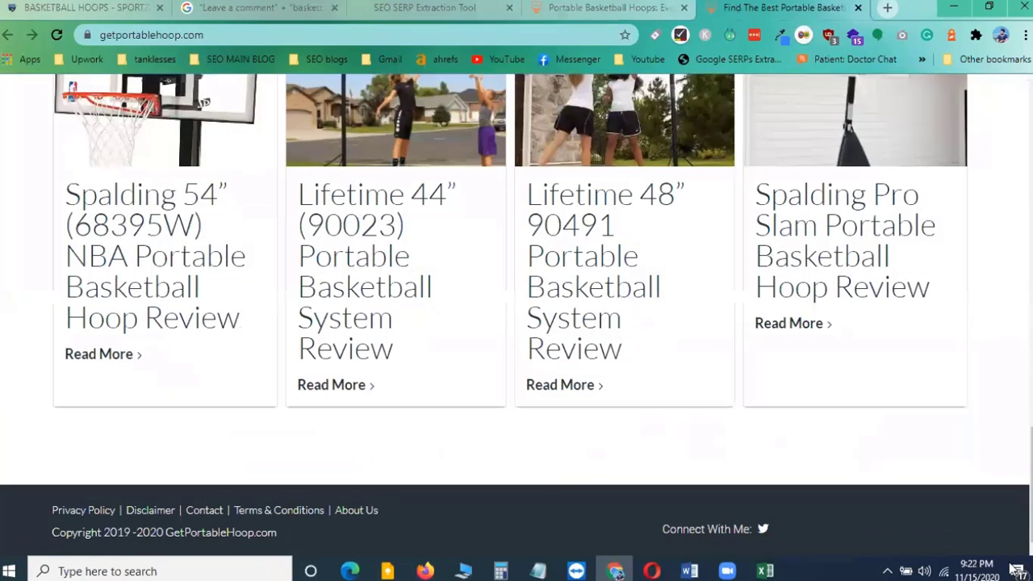
# Open the site's About Us and Contact footer pages in new tabs
pyautogui.rightClick(351, 508)
pyautogui.click(433, 347)
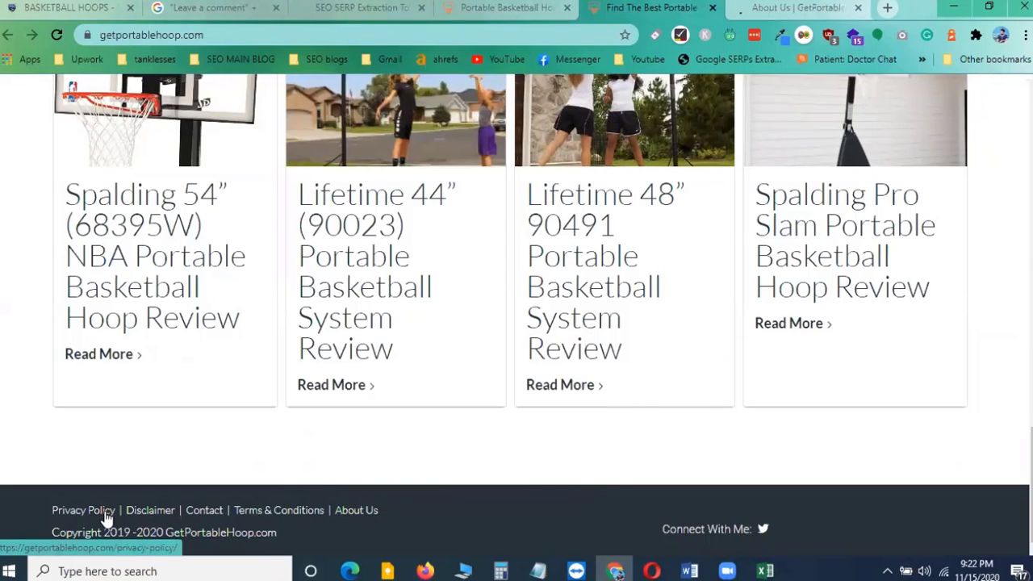
pyautogui.rightClick(205, 511)
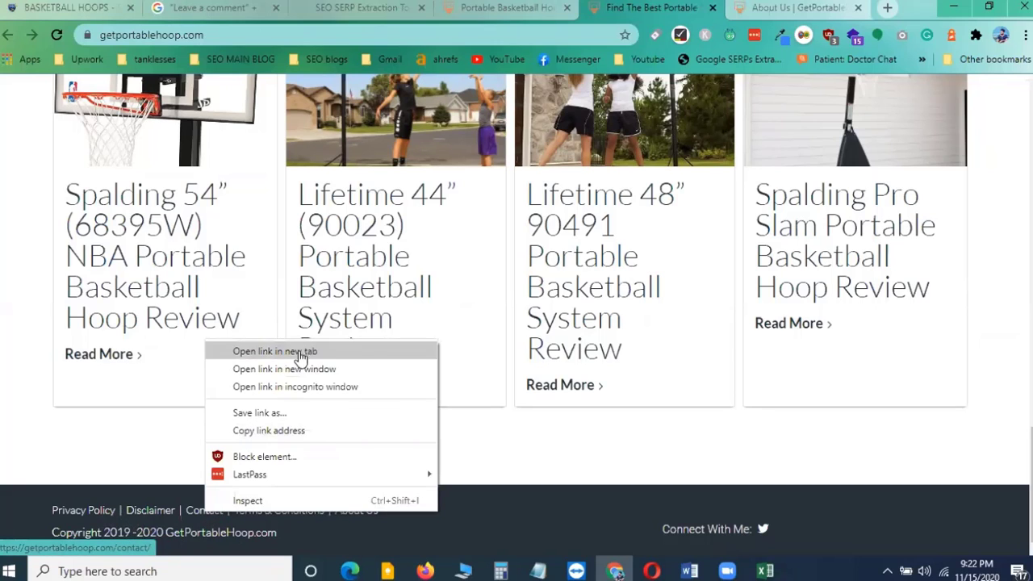
pyautogui.click(278, 351)
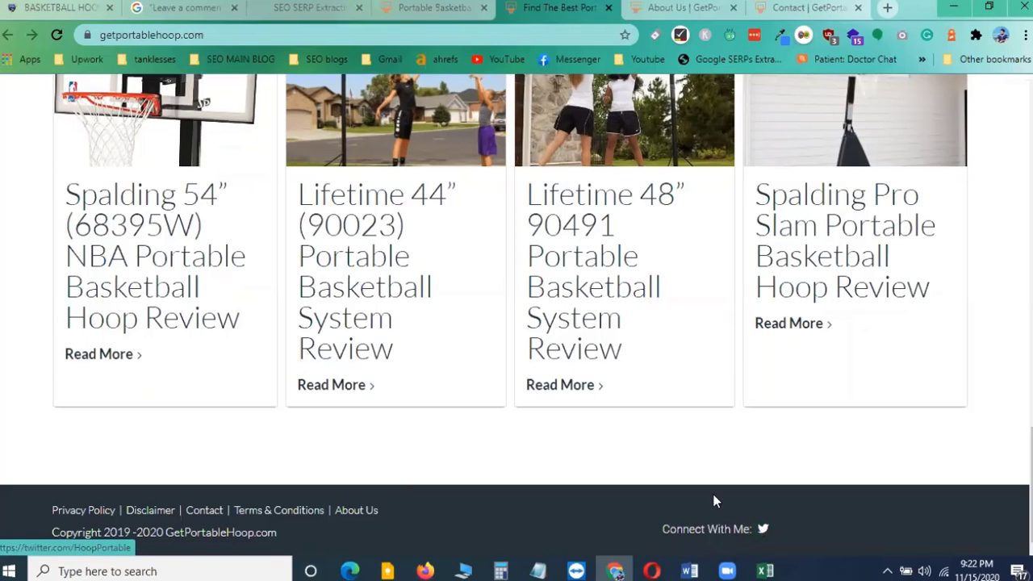
# Read the About Us page and select the author's first name in its sign-off
pyautogui.click(668, 7)
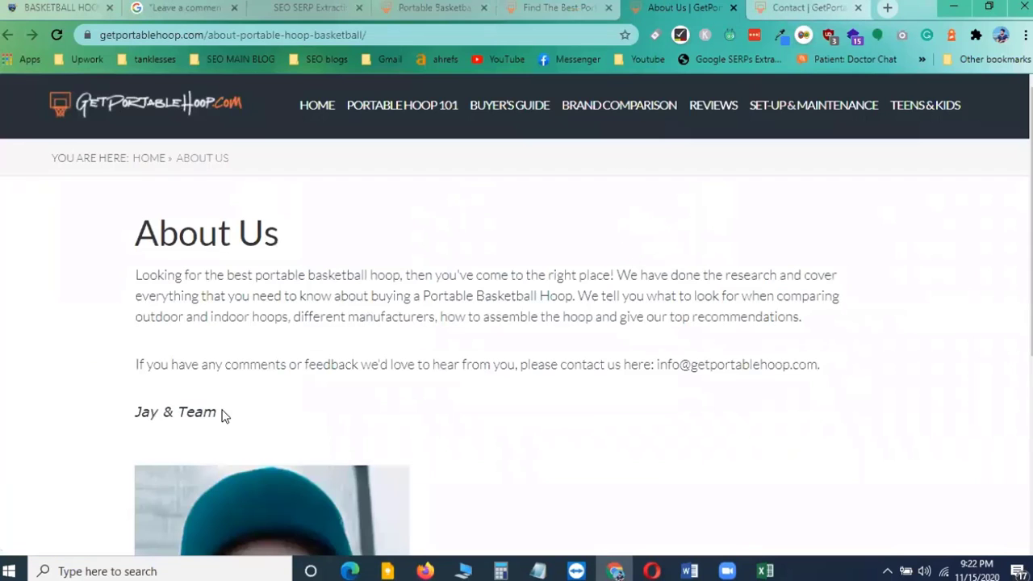
pyautogui.scroll(-4, 224, 415)
pyautogui.scroll(4, 234, 404)
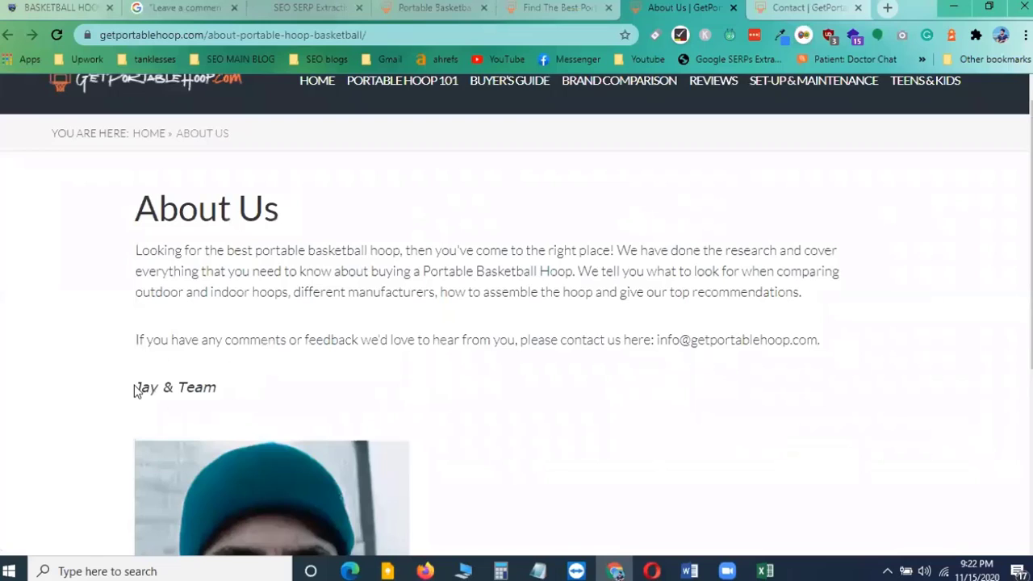
pyautogui.moveTo(136, 389); pyautogui.dragTo(157, 391)
# Check the Contact page, then close the Contact, About Us and homepage tabs to return to the post
pyautogui.click(807, 8)
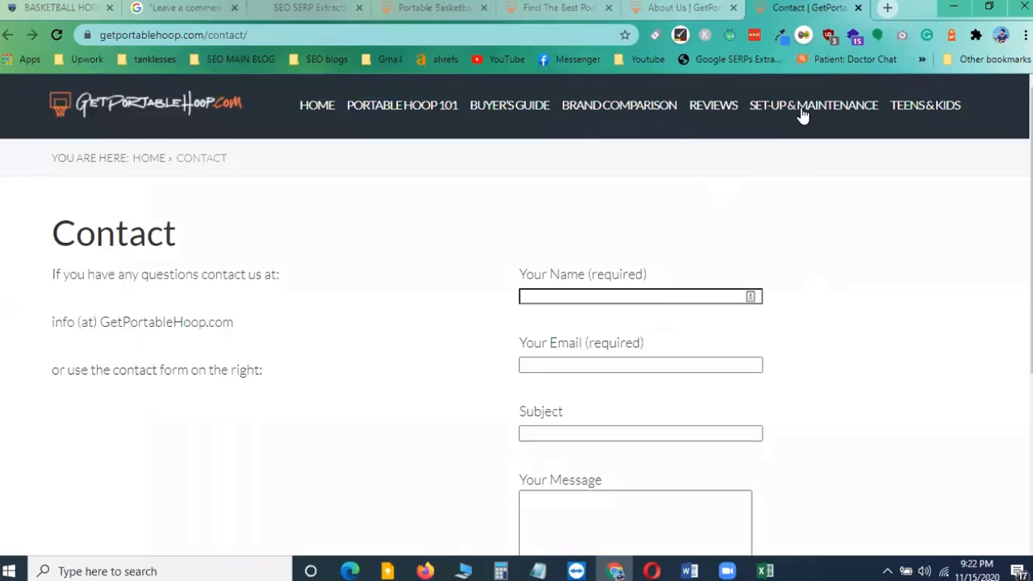
pyautogui.click(858, 7)
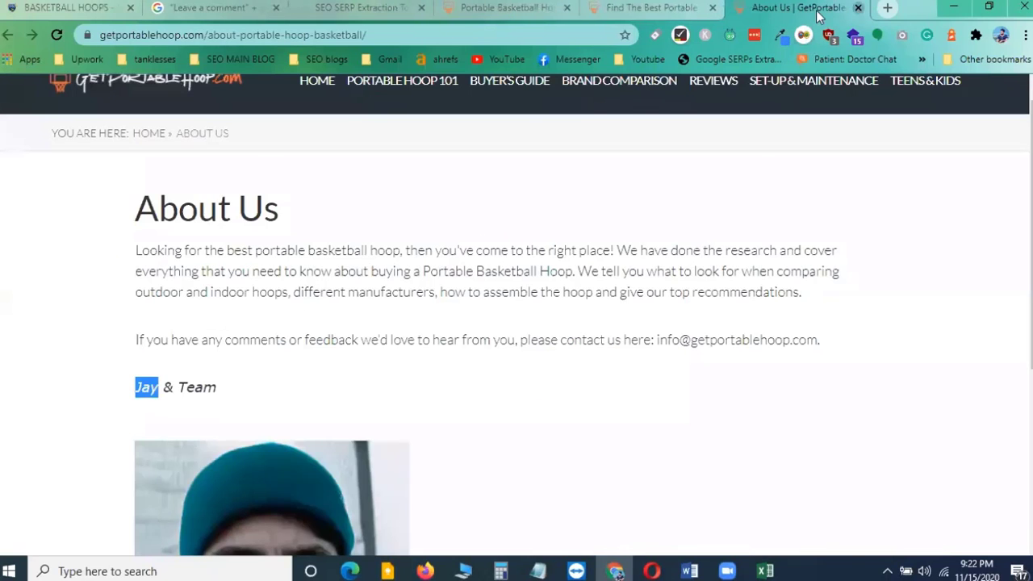
pyautogui.click(858, 8)
pyautogui.click(508, 7)
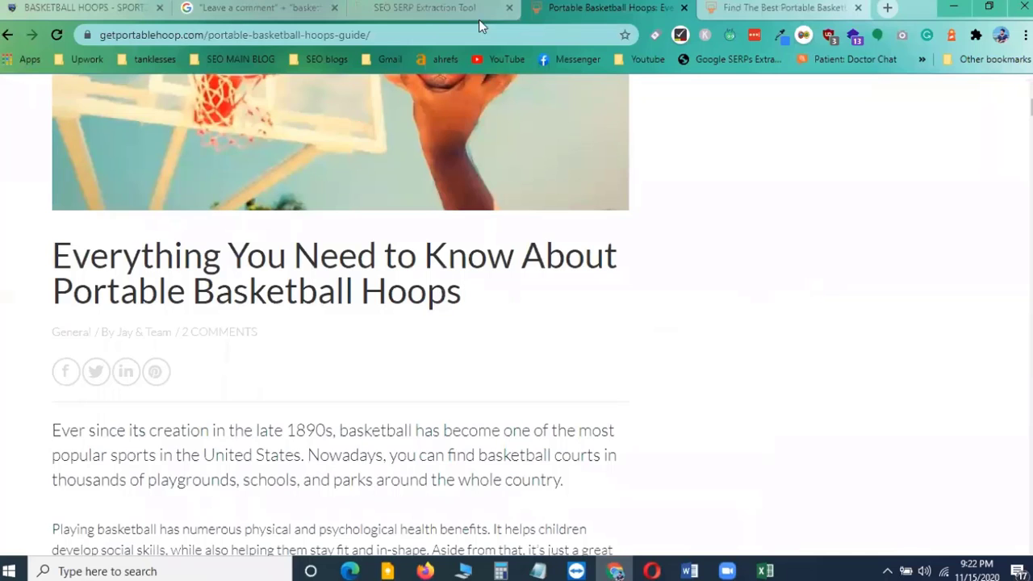
pyautogui.click(775, 7)
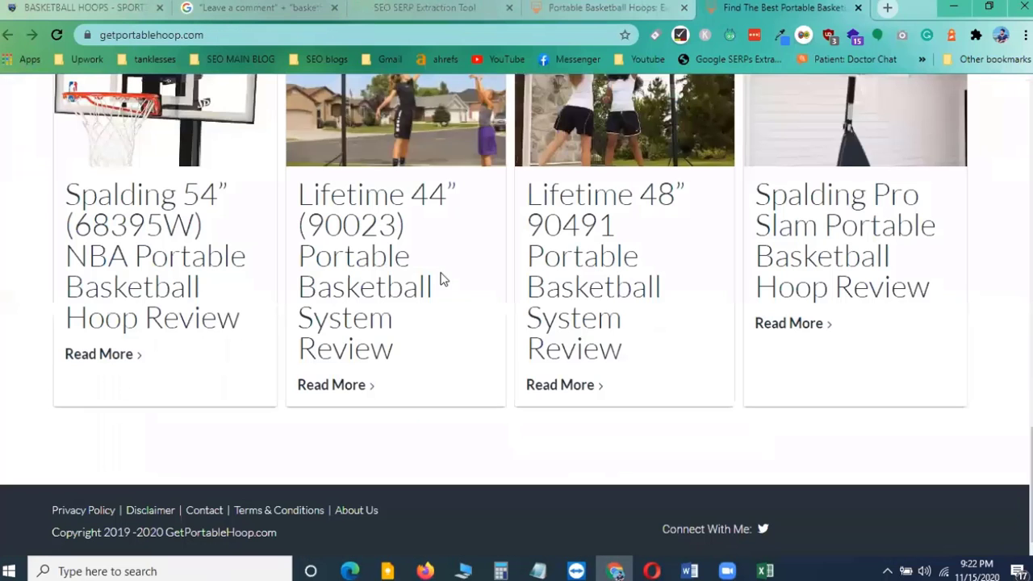
pyautogui.click(857, 7)
# Scroll through the portable basketball hoops article down to its comments section
pyautogui.scroll(-5, 269, 388)
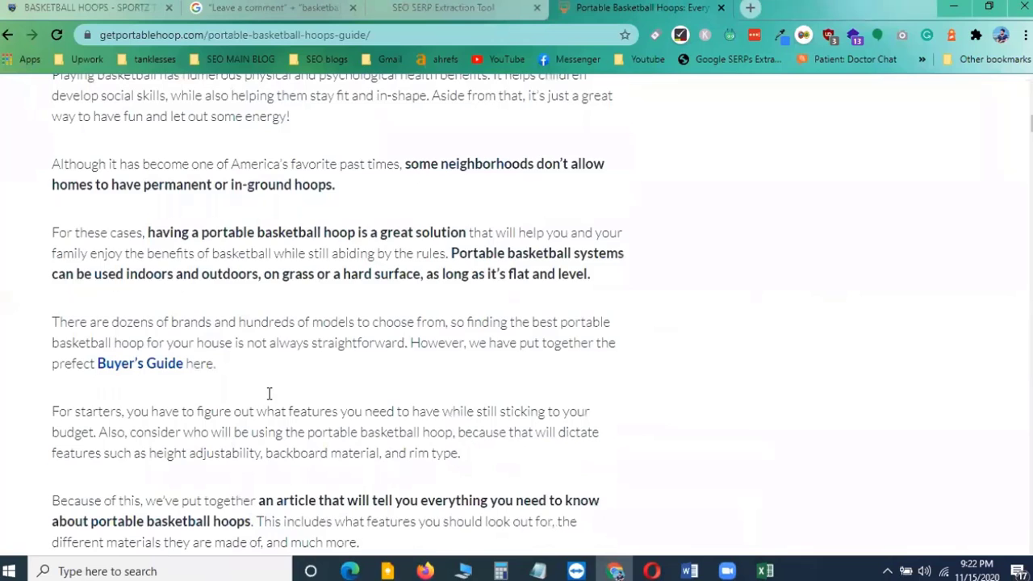
pyautogui.scroll(-15, 269, 394)
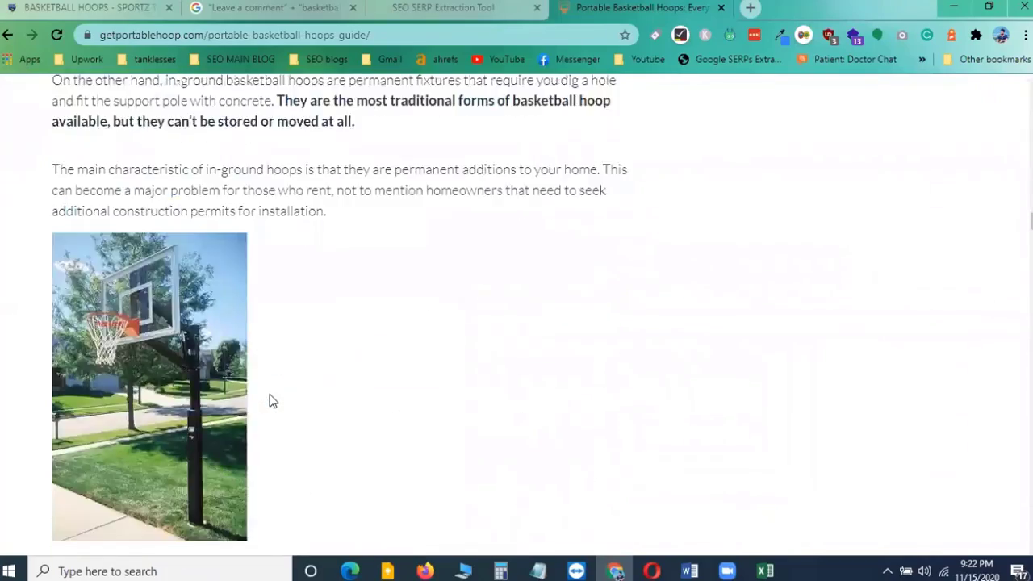
pyautogui.scroll(-20, 272, 401)
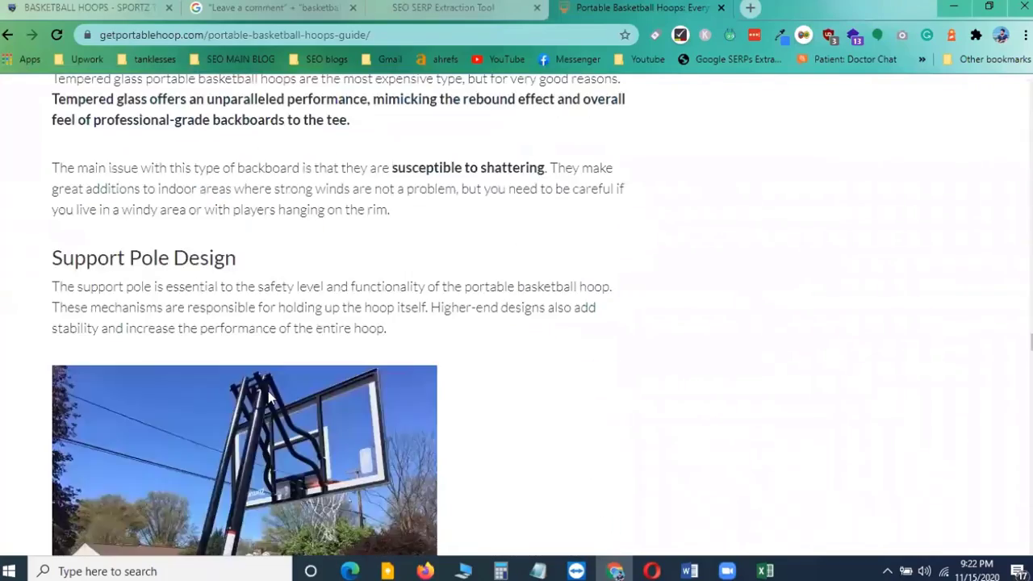
pyautogui.scroll(-6, 268, 390)
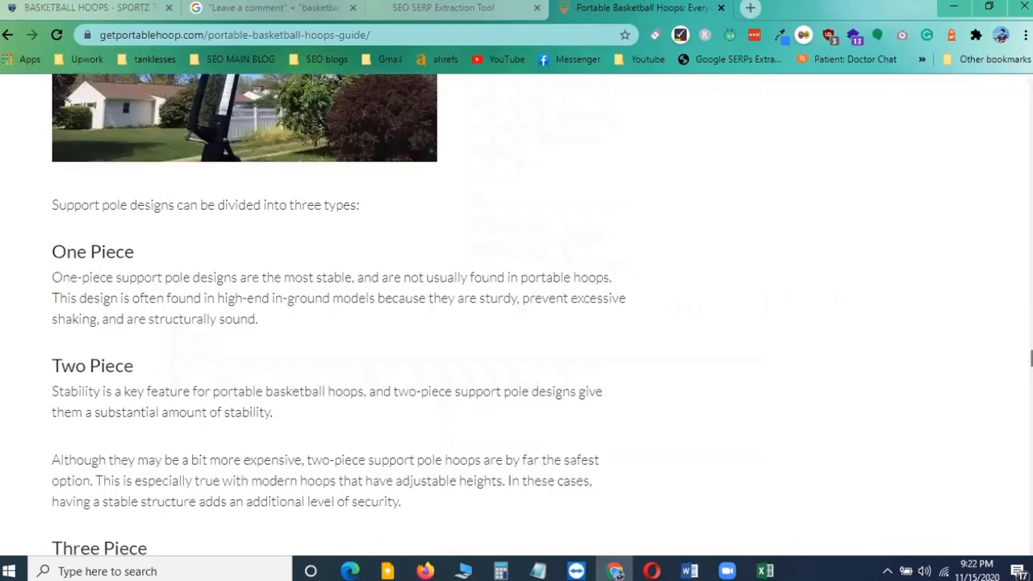
pyautogui.moveTo(1032, 358); pyautogui.dragTo(1032, 534)
pyautogui.scroll(2, 355, 275)
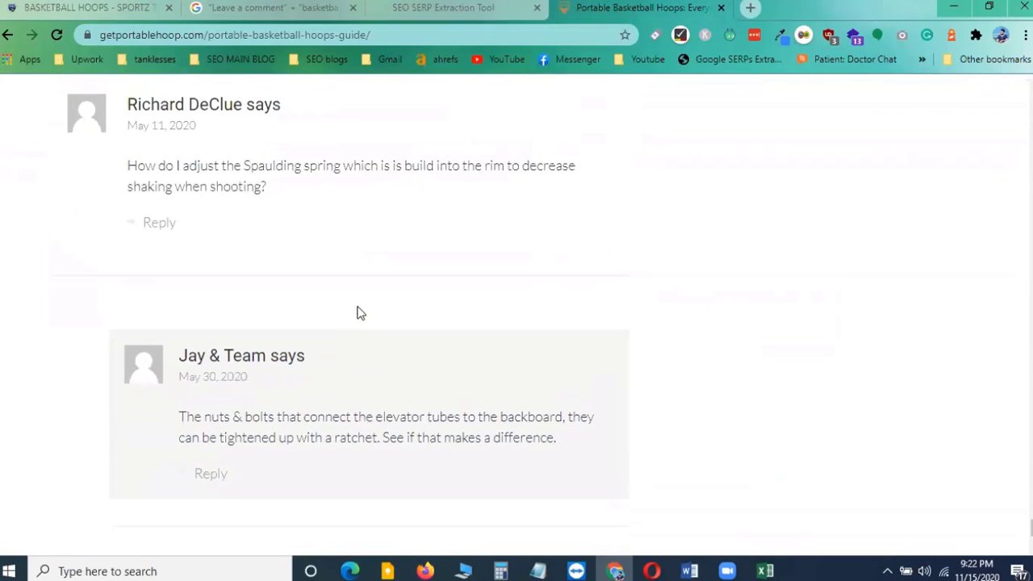
pyautogui.scroll(2, 360, 313)
pyautogui.scroll(-1, 360, 314)
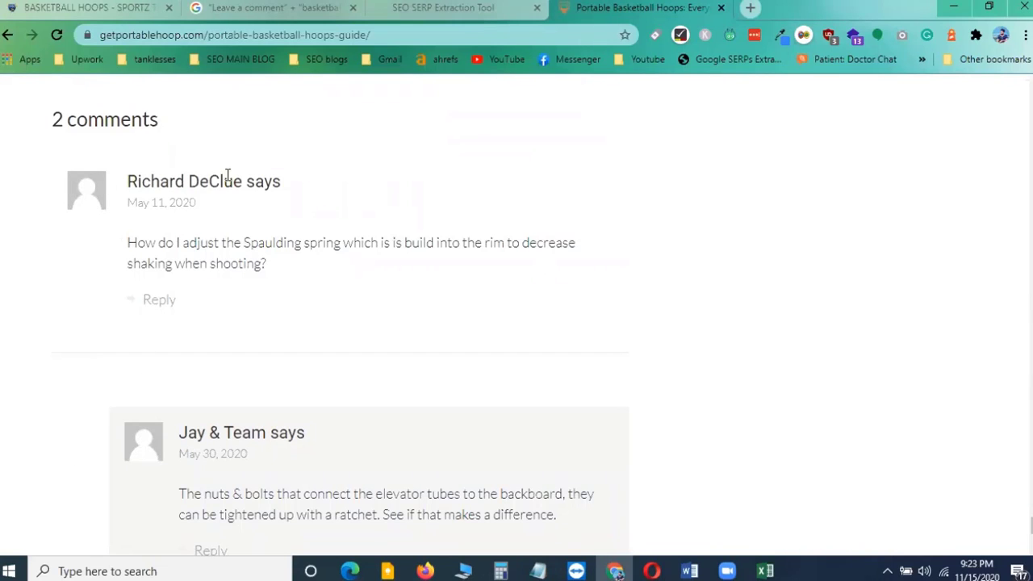
# Replace the comment form's Name entry with a different commenter name
pyautogui.moveTo(130, 180); pyautogui.dragTo(185, 181)
pyautogui.scroll(5, 253, 311)
pyautogui.scroll(3, 251, 310)
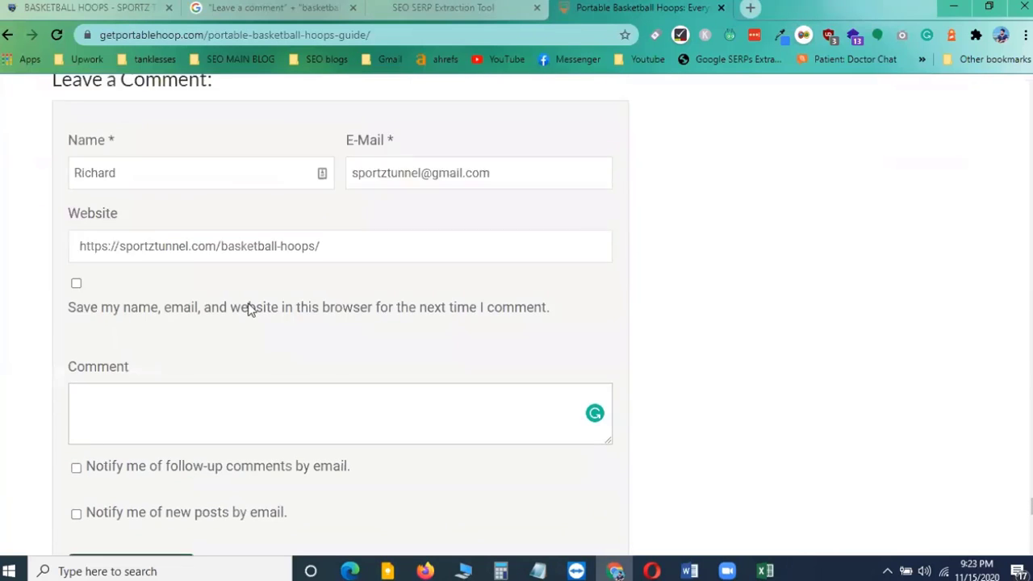
pyautogui.moveTo(122, 311); pyautogui.dragTo(2, 317)
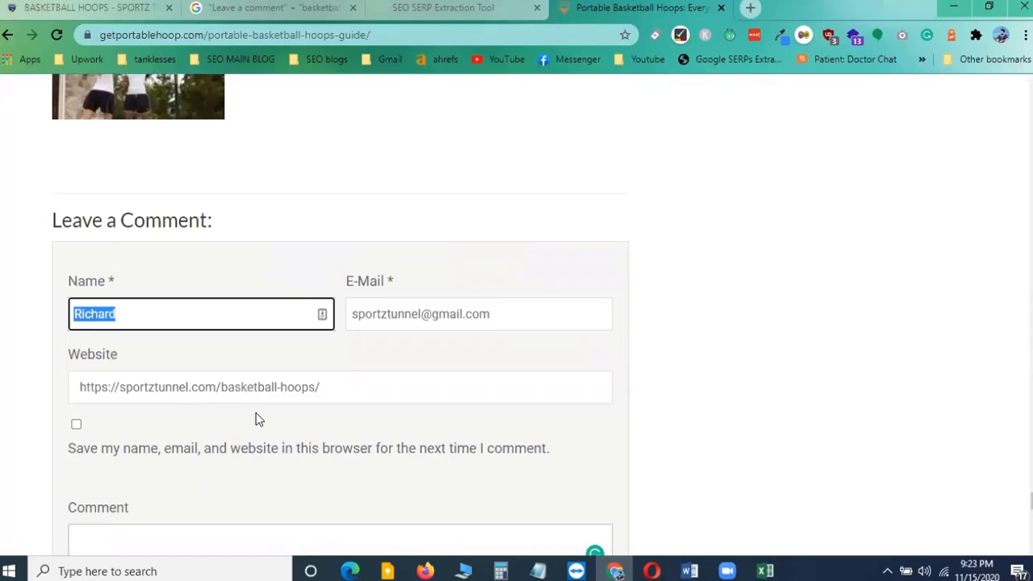
pyautogui.write('Watson')
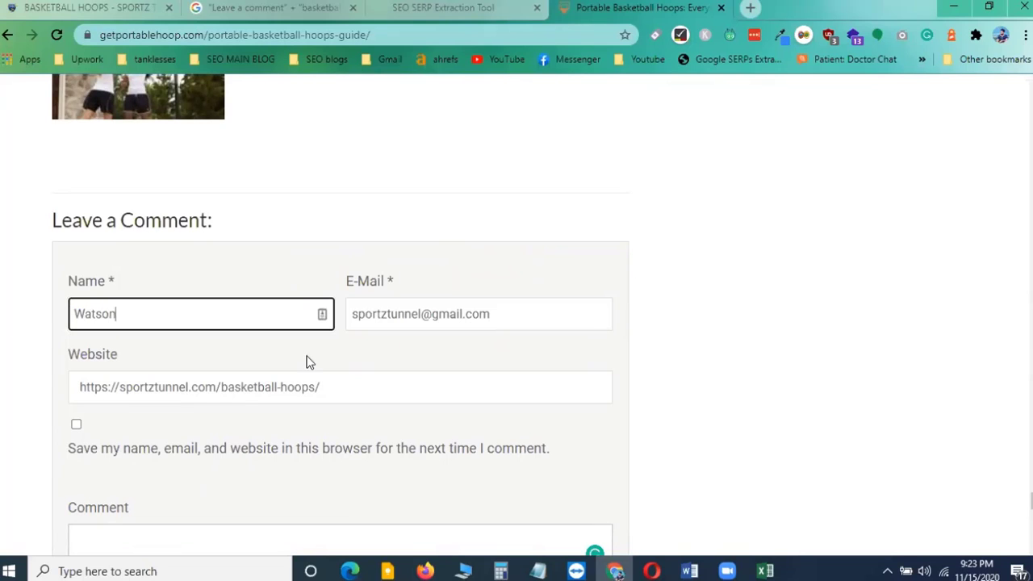
# Select the commenter names and the question text in the existing comments
pyautogui.scroll(-8, 311, 359)
pyautogui.scroll(-2, 253, 340)
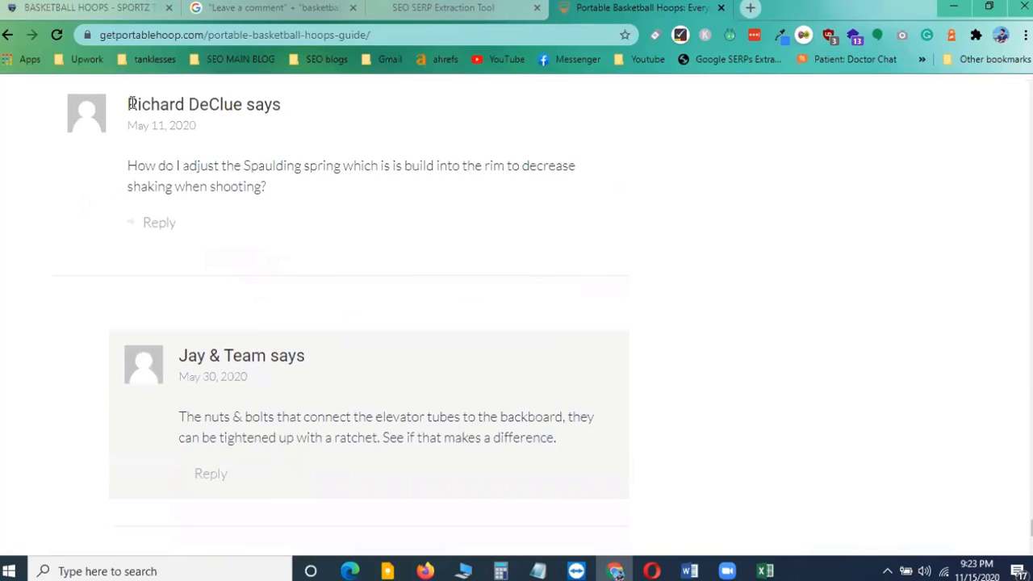
pyautogui.moveTo(129, 104); pyautogui.dragTo(189, 105)
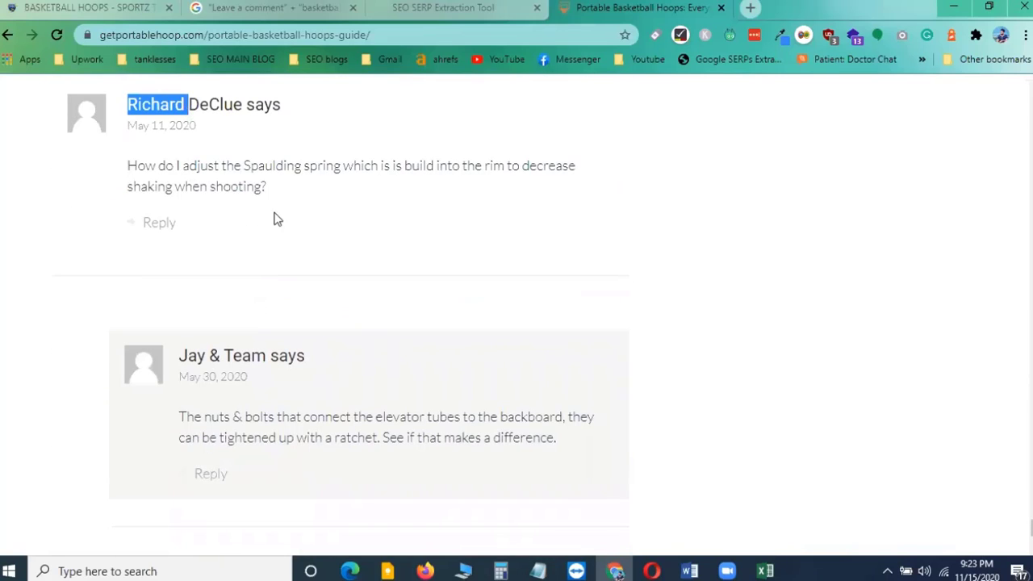
pyautogui.moveTo(180, 356); pyautogui.dragTo(203, 356)
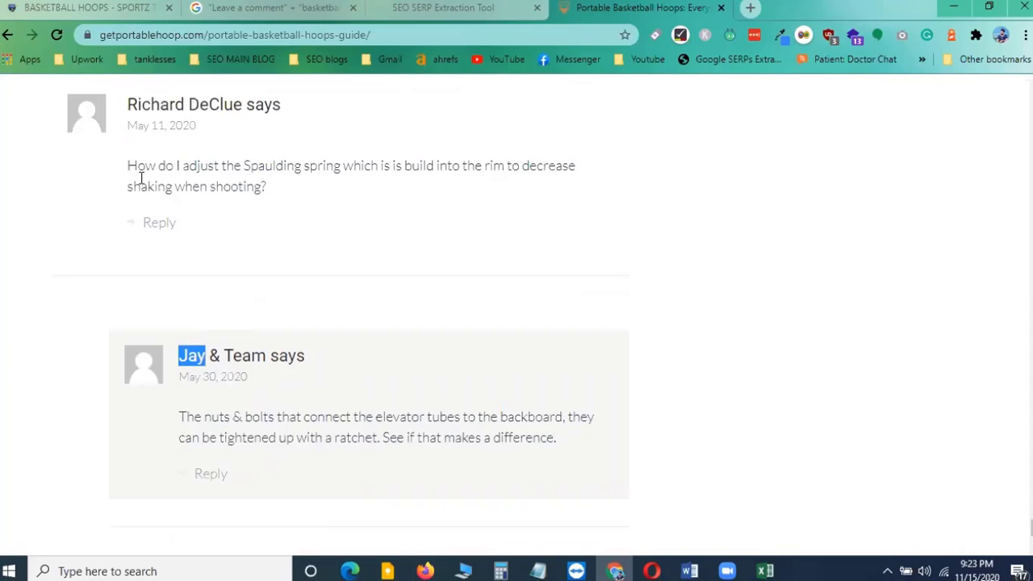
pyautogui.moveTo(129, 167); pyautogui.dragTo(266, 190)
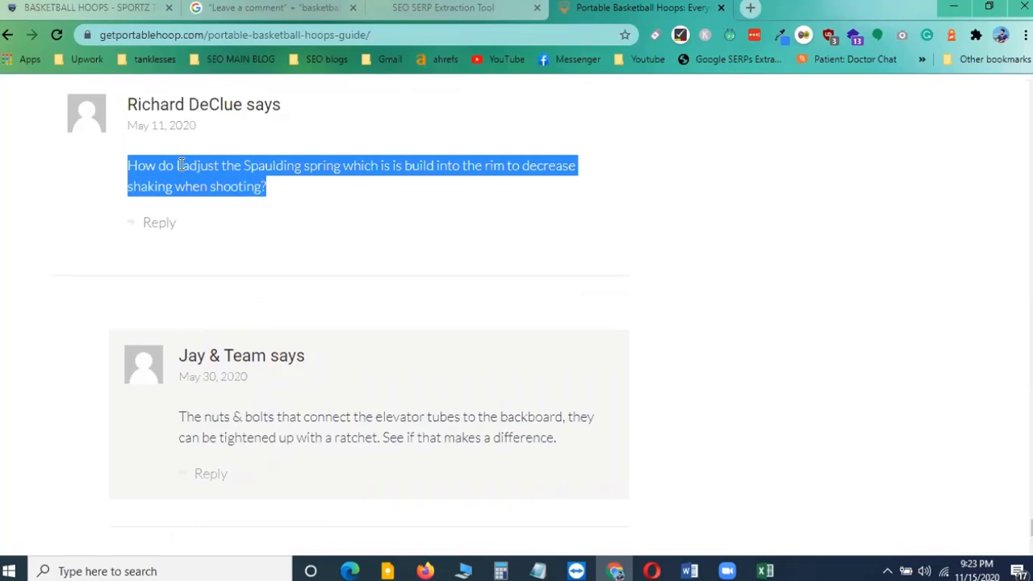
# Place the cursor in the Comment box, then copy Portable Basketball Hoops from the article title
pyautogui.scroll(8, 216, 256)
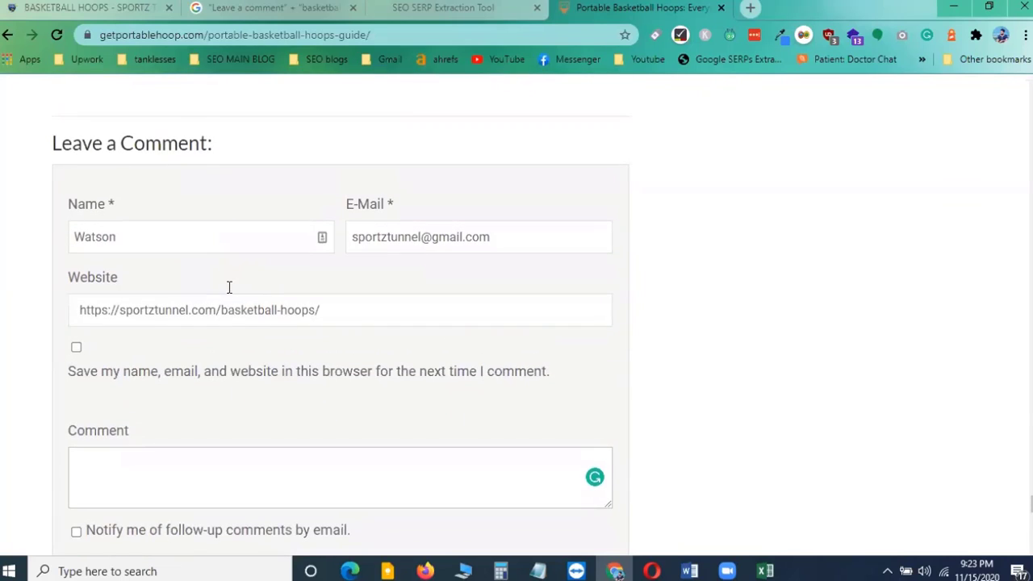
pyautogui.click(127, 235)
pyautogui.click(127, 472)
pyautogui.scroll(-2, 315, 412)
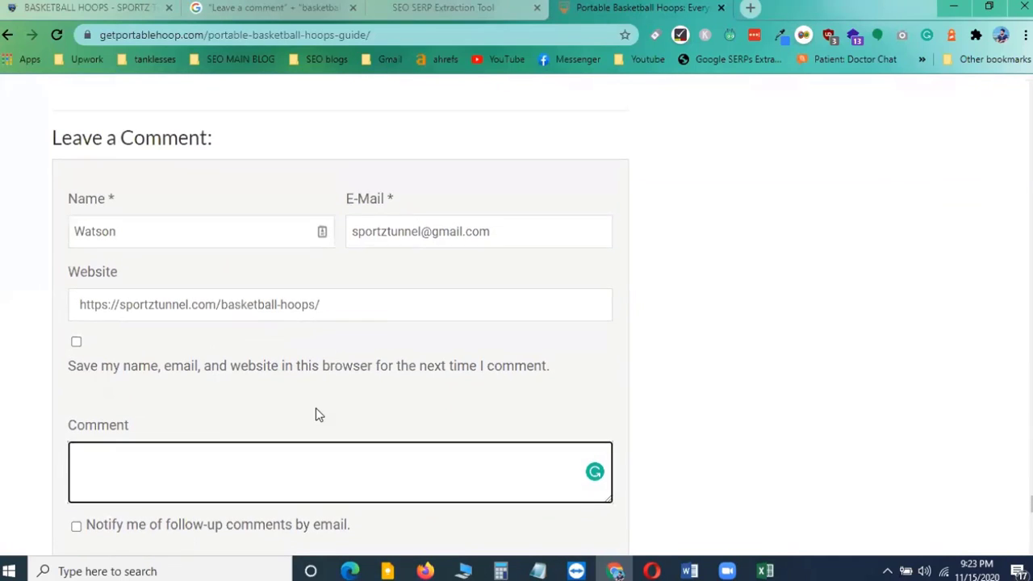
pyautogui.scroll(15, 315, 415)
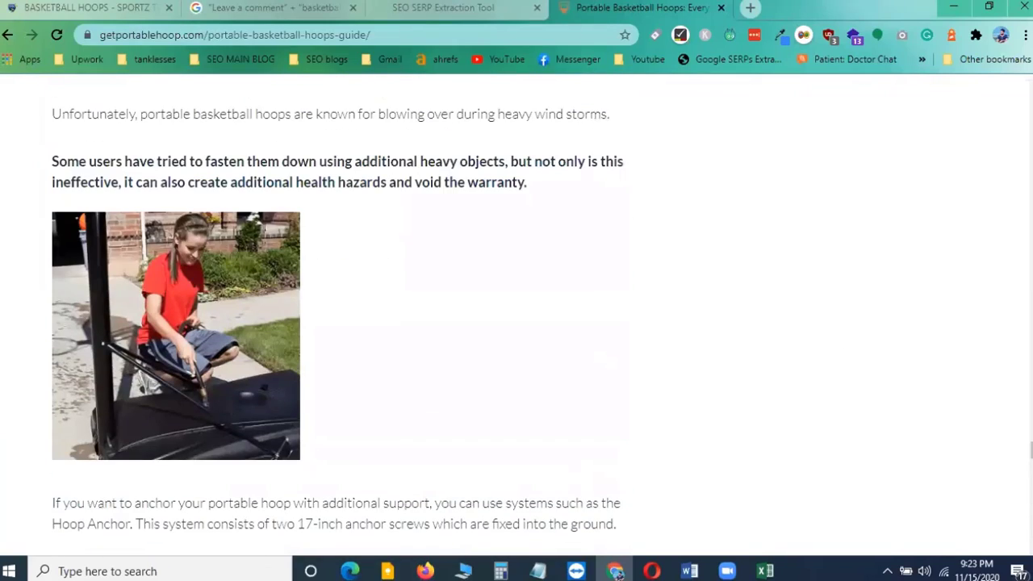
pyautogui.scroll(20, 339, 315)
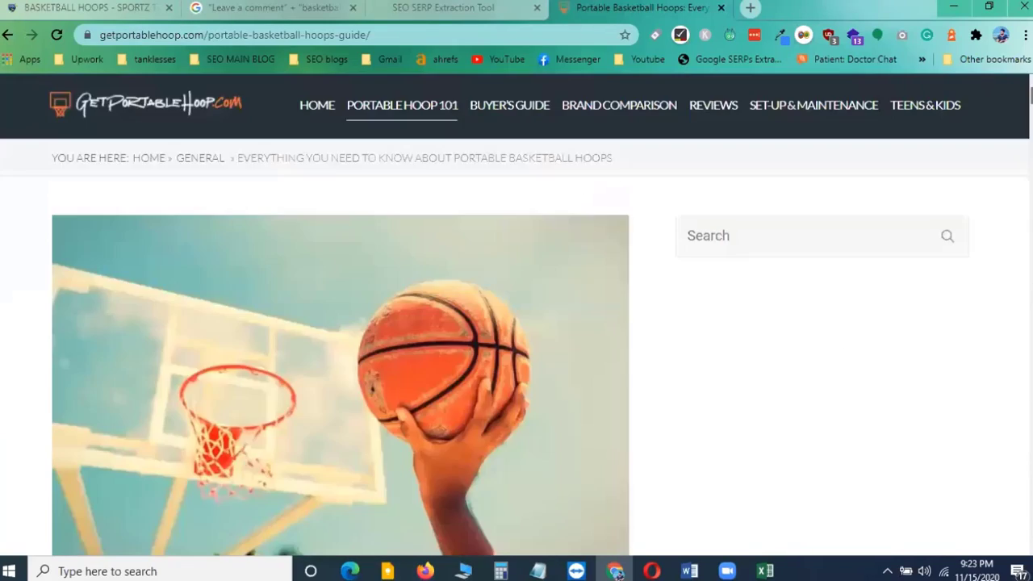
pyautogui.scroll(-1, 339, 314)
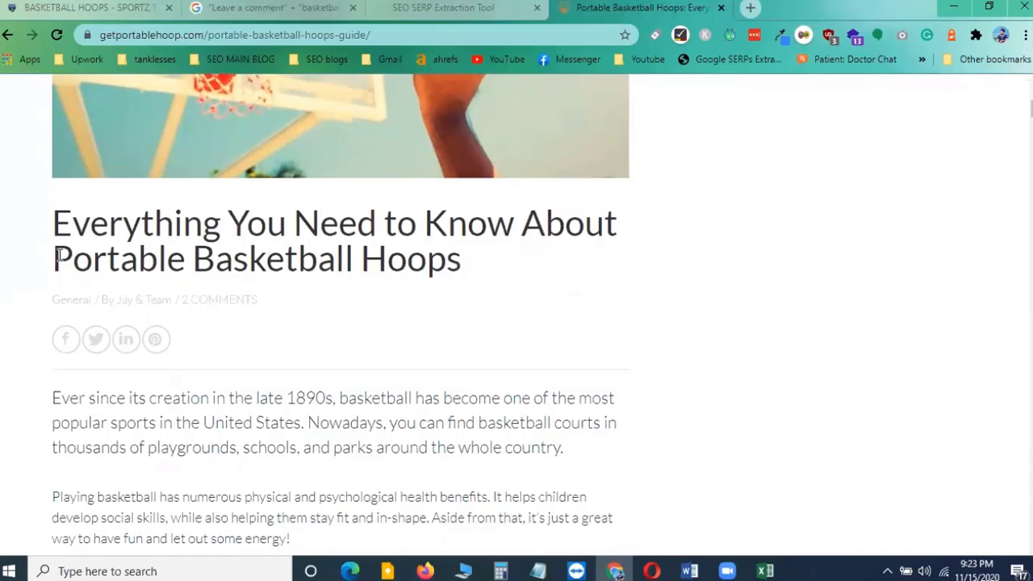
pyautogui.moveTo(59, 254); pyautogui.dragTo(460, 269)
pyautogui.rightClick(410, 275)
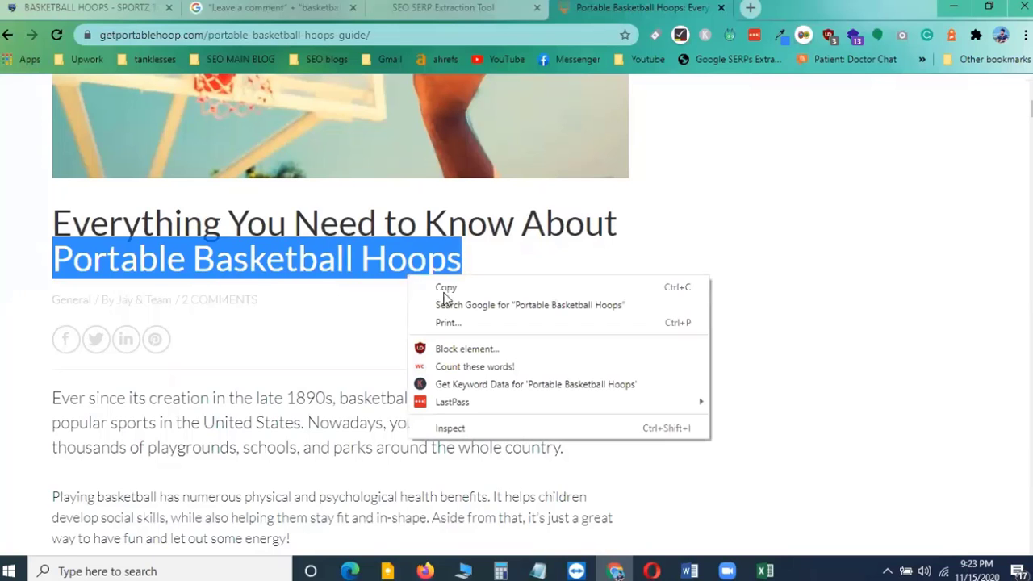
pyautogui.click(456, 289)
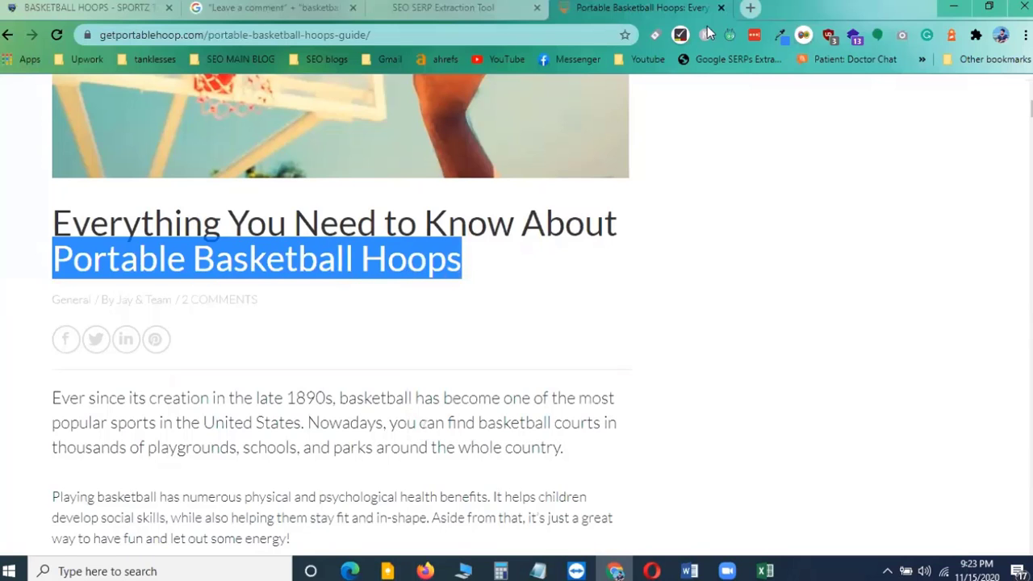
# Search Quora in a new tab for Portable Basketball Hoops and filter the results to Questions
pyautogui.click(750, 11)
pyautogui.write('quora.com/search?q=Portable%20Basketball%20Hoops')
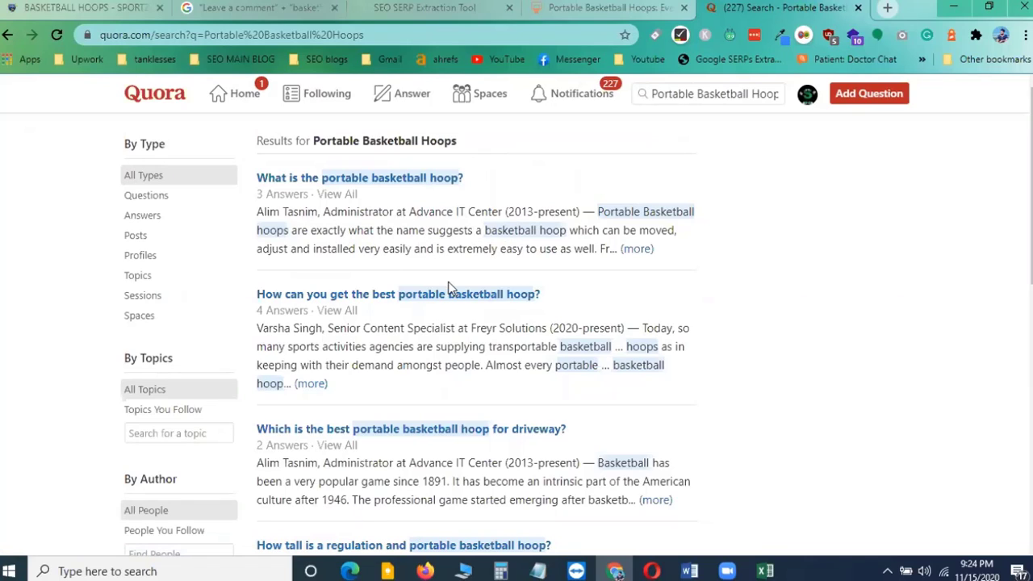
pyautogui.moveTo(295, 214)
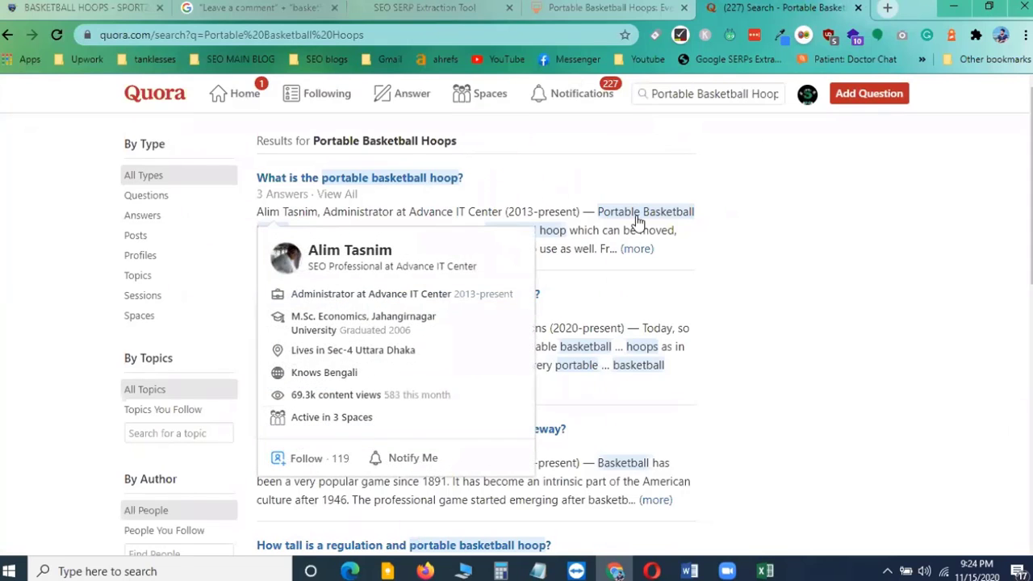
pyautogui.scroll(-1, 604, 276)
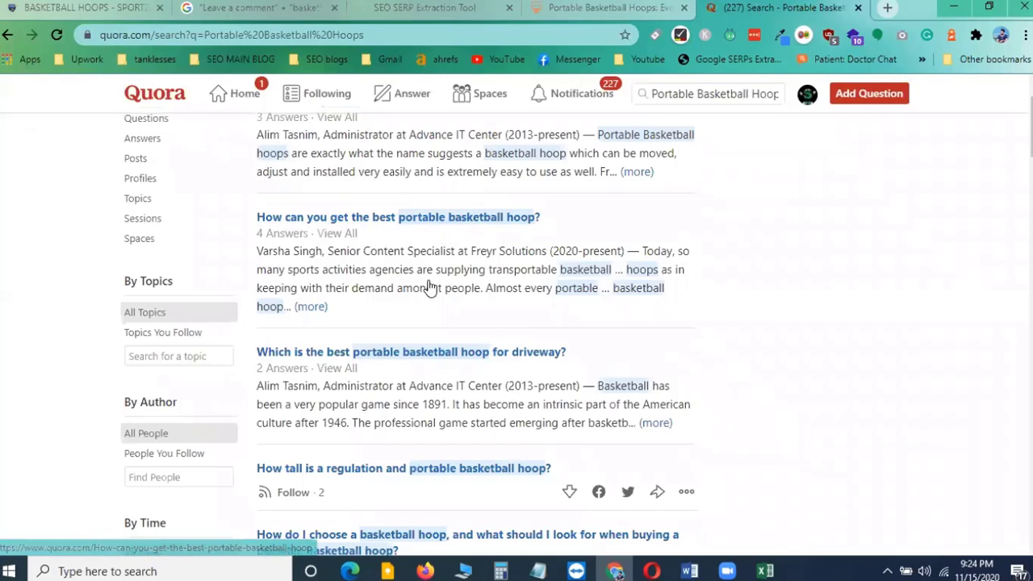
pyautogui.scroll(-1, 420, 294)
pyautogui.scroll(2, 296, 282)
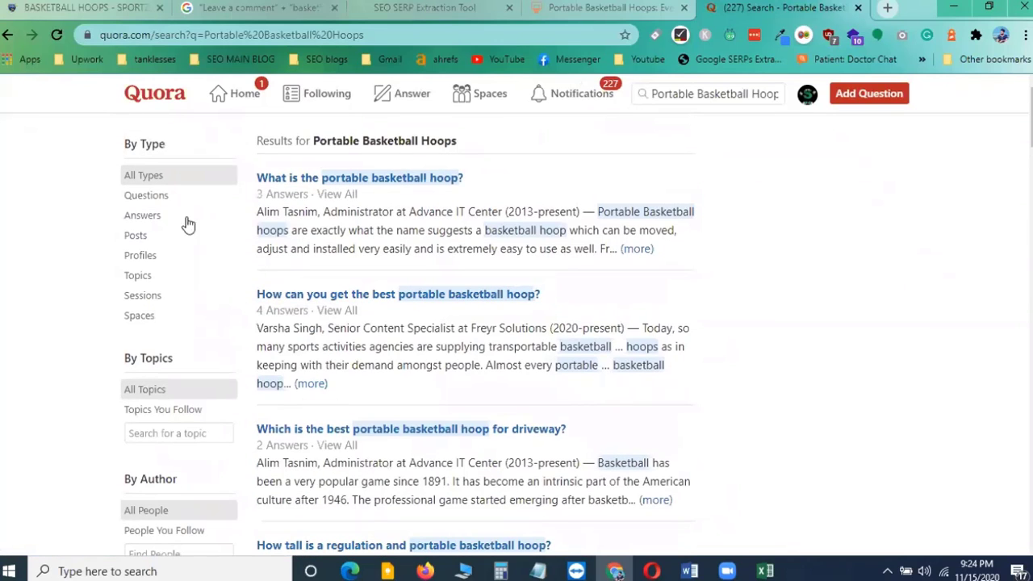
pyautogui.click(153, 200)
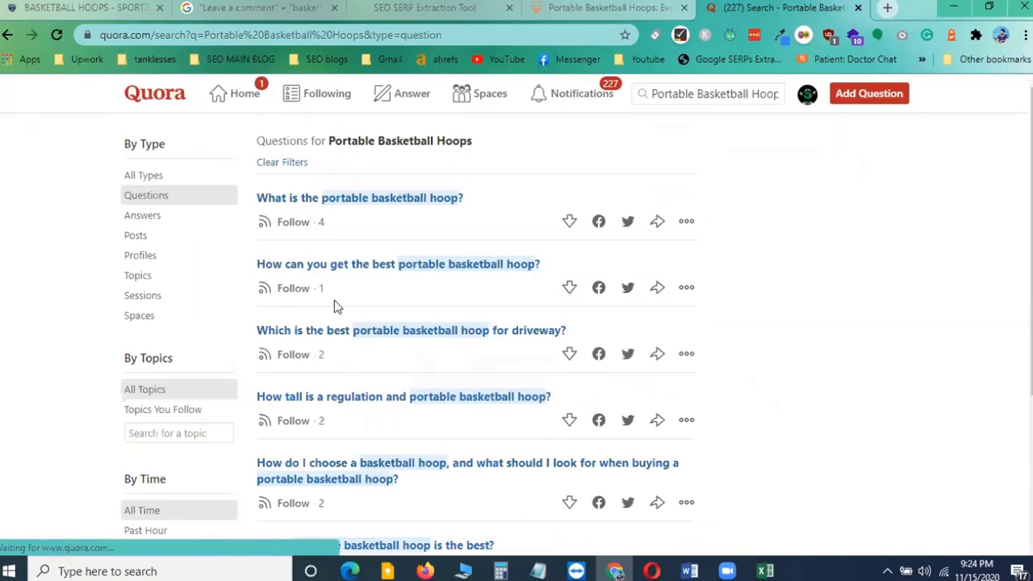
# Browse the Quora question results for Portable Basketball Hoops, briefly checking the Posts filter before returning to Questions
pyautogui.scroll(-2, 331, 309)
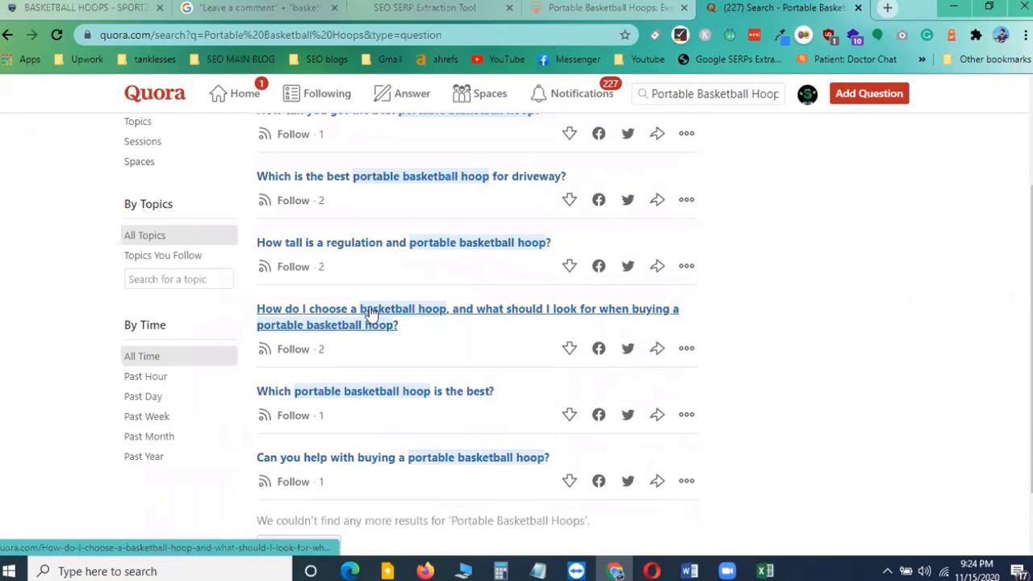
pyautogui.scroll(-1, 370, 314)
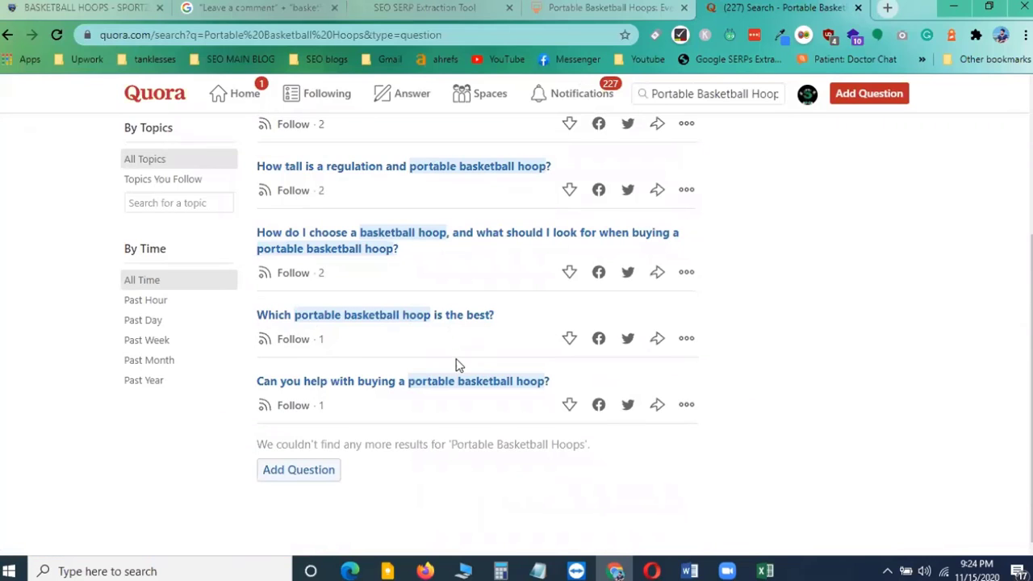
pyautogui.scroll(3, 347, 377)
pyautogui.scroll(-3, 346, 377)
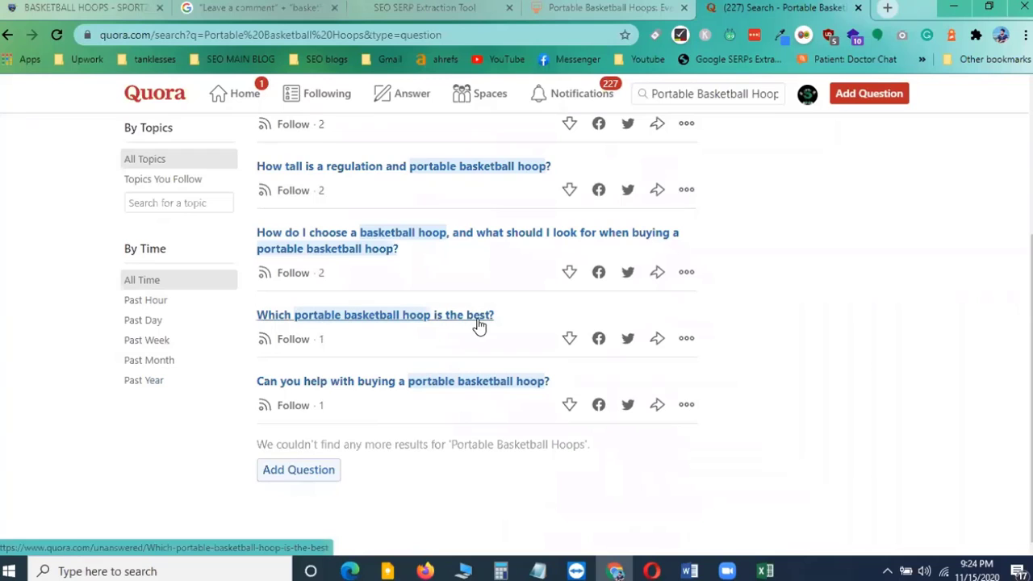
pyautogui.scroll(1, 364, 331)
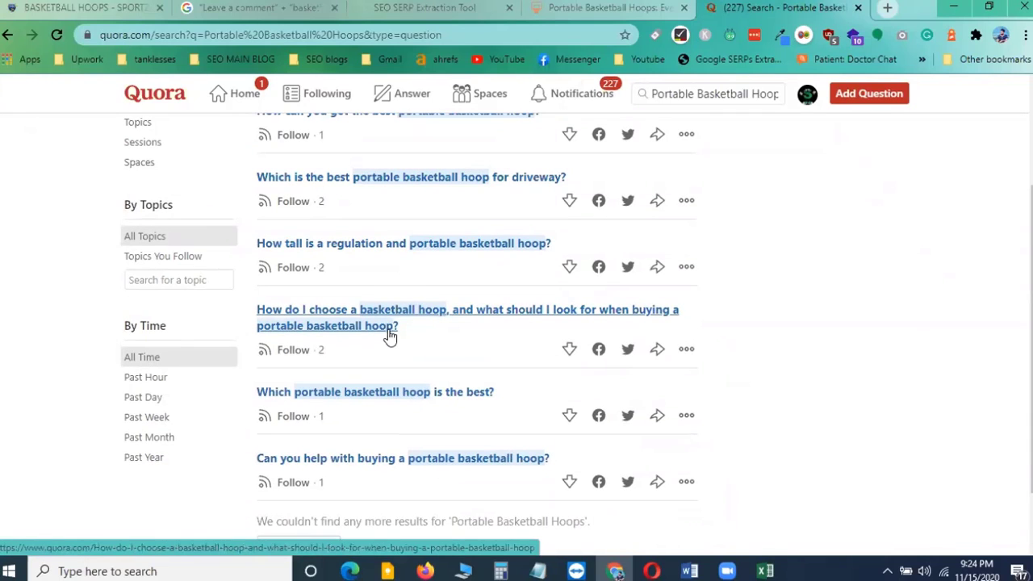
pyautogui.scroll(1, 371, 323)
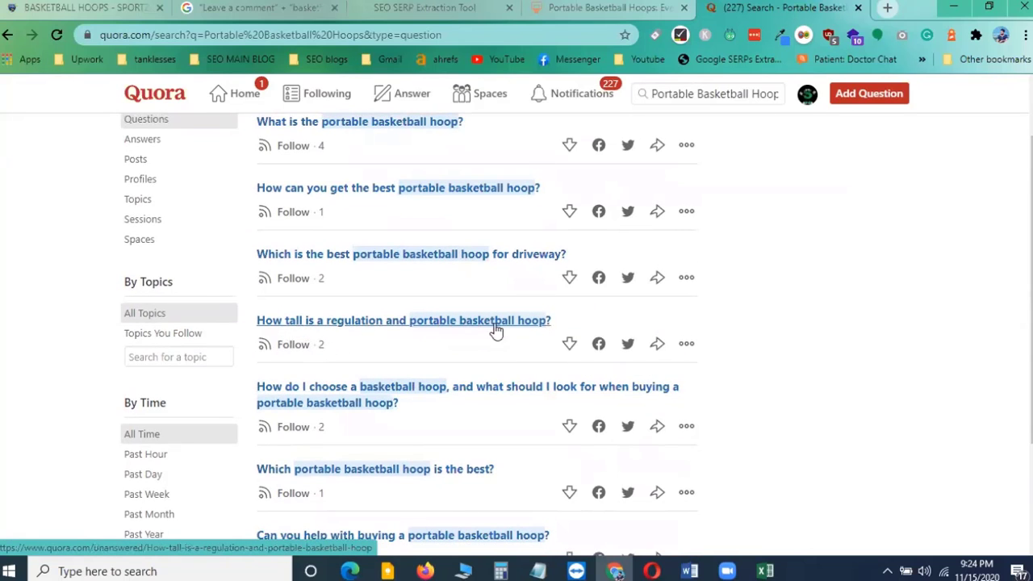
pyautogui.scroll(1, 399, 272)
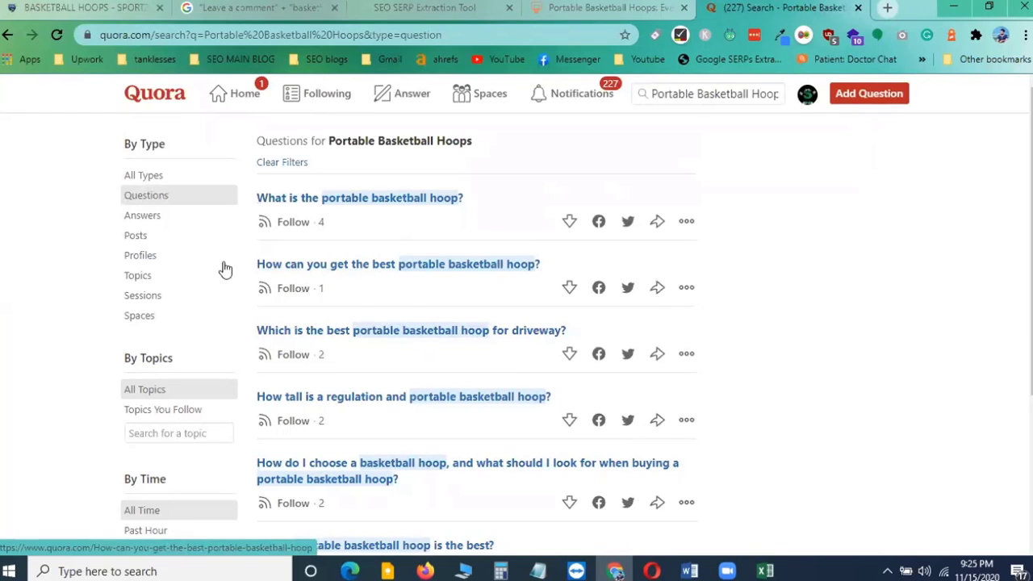
pyautogui.click(136, 236)
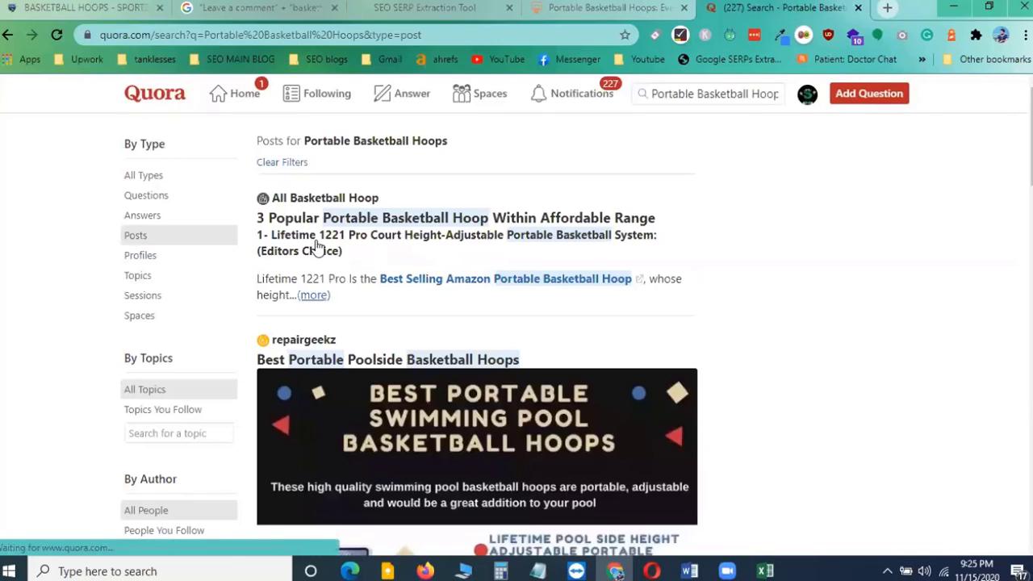
pyautogui.scroll(-1, 362, 248)
pyautogui.scroll(1, 277, 240)
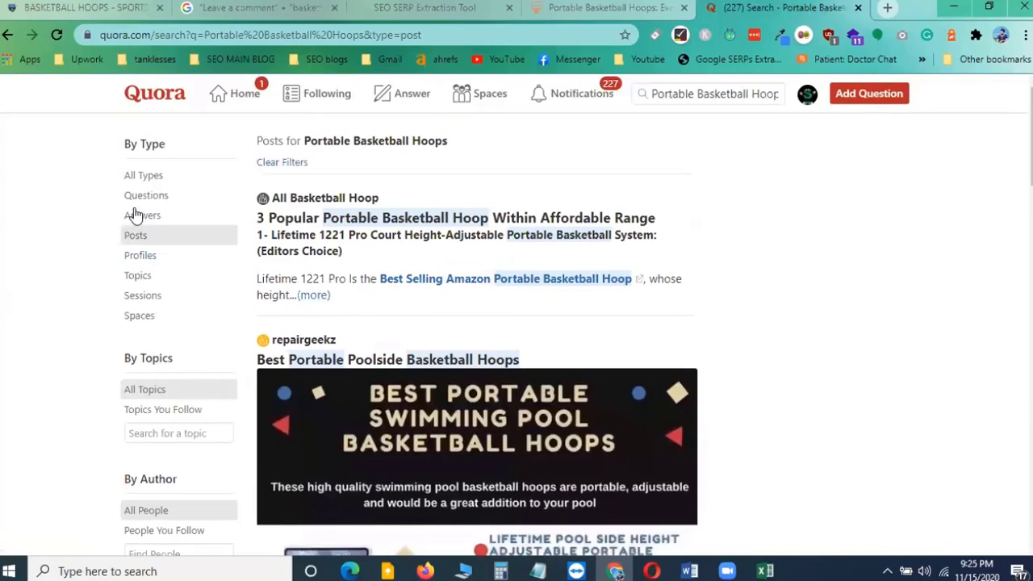
pyautogui.click(145, 195)
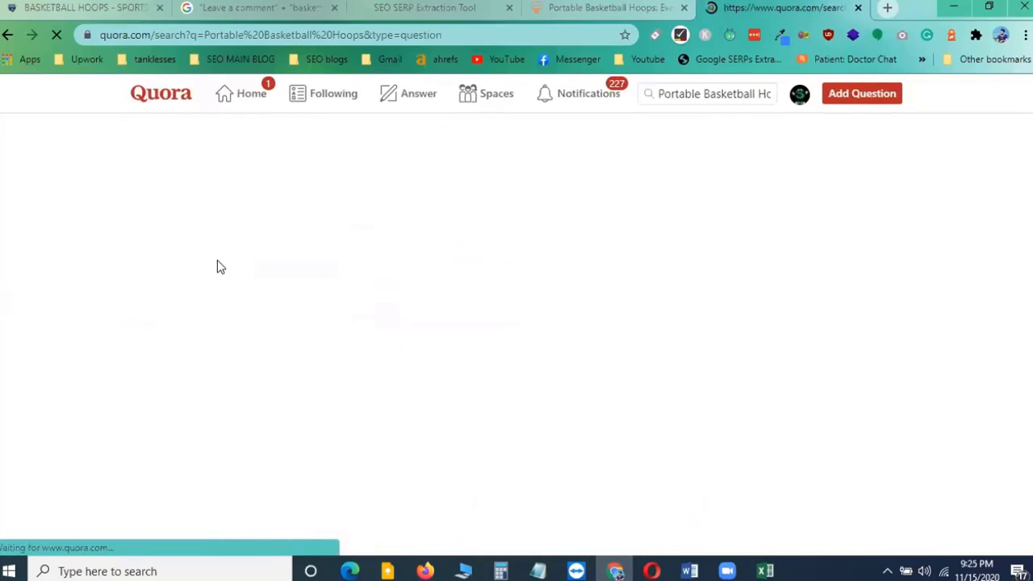
# Select the question How tall is a regulation and portable basketball hoop? in the Quora results
pyautogui.scroll(-1, 350, 363)
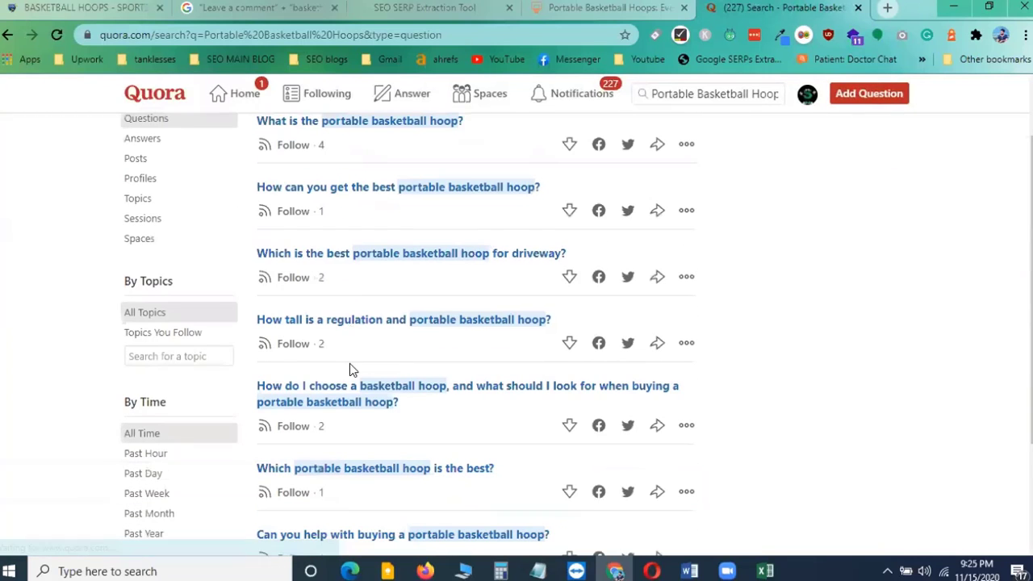
pyautogui.moveTo(252, 389); pyautogui.dragTo(400, 410)
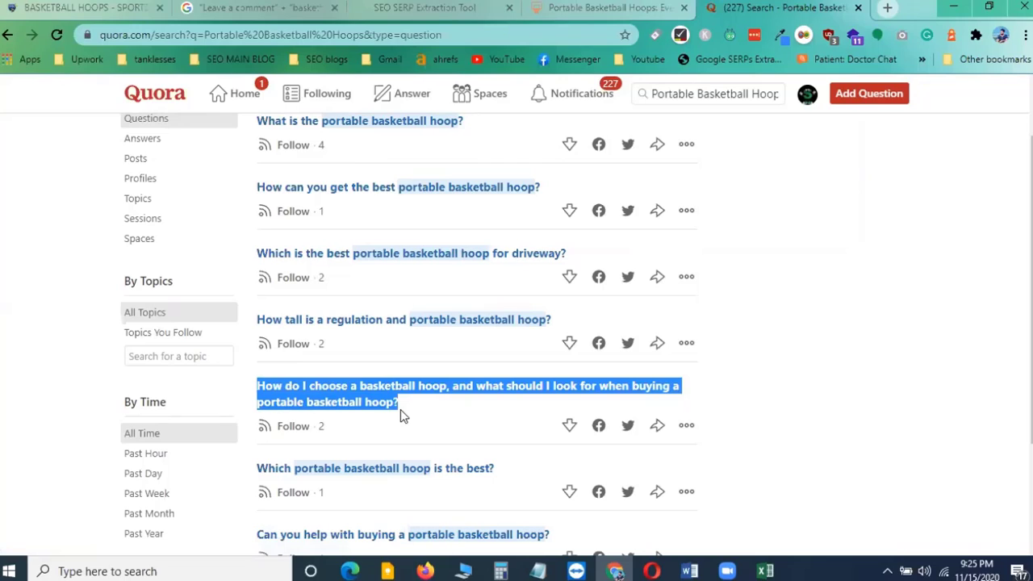
pyautogui.click(926, 318)
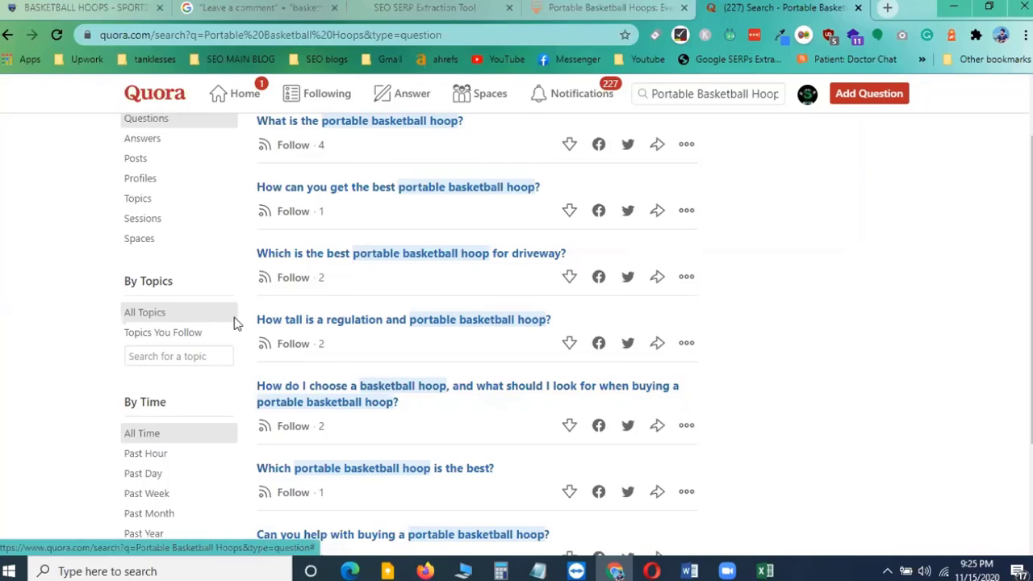
pyautogui.moveTo(253, 320); pyautogui.dragTo(551, 325)
pyautogui.hotkey('ctrl', 'c')
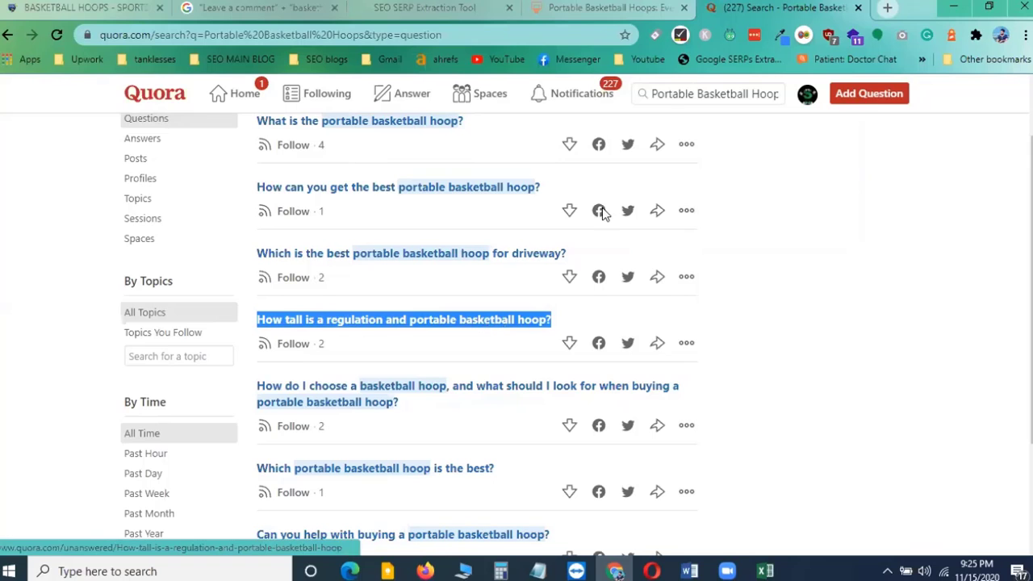
# Switch to the Portable Basketball Hoops blog article and paste the Quora question into its Comment box
pyautogui.click(279, 7)
pyautogui.click(424, 7)
pyautogui.click(607, 6)
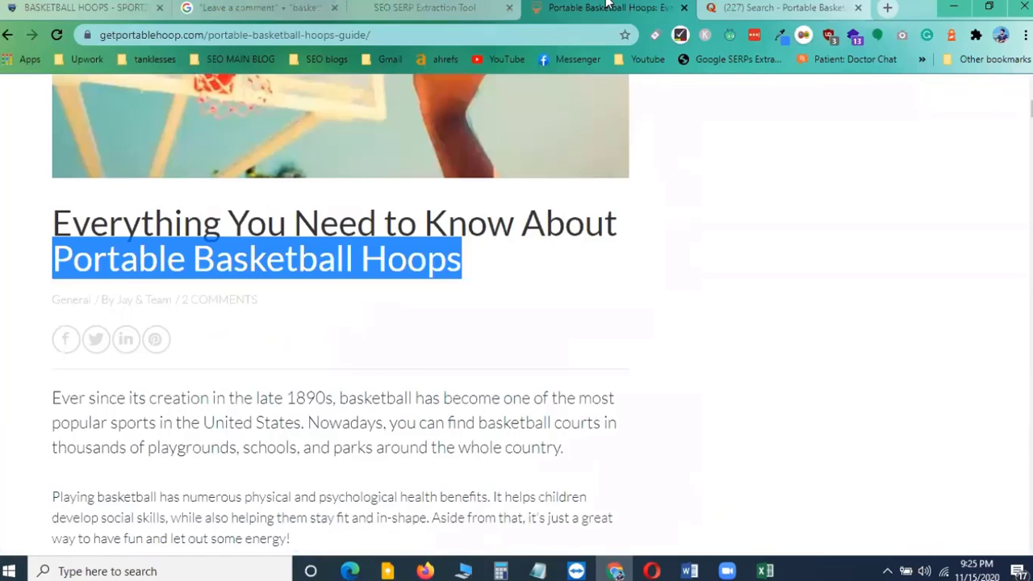
pyautogui.click(775, 8)
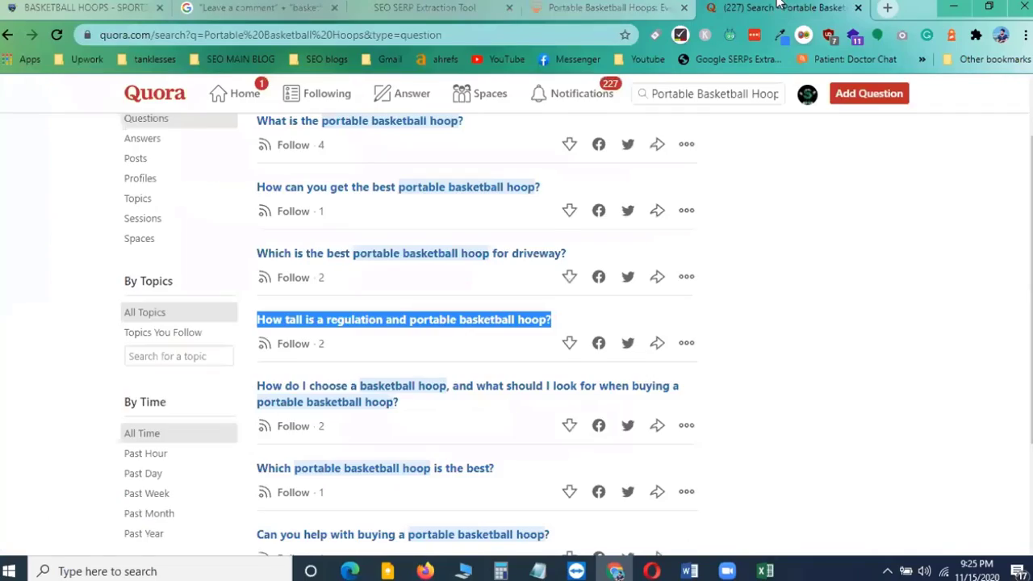
pyautogui.click(578, 7)
pyautogui.scroll(-20, 396, 412)
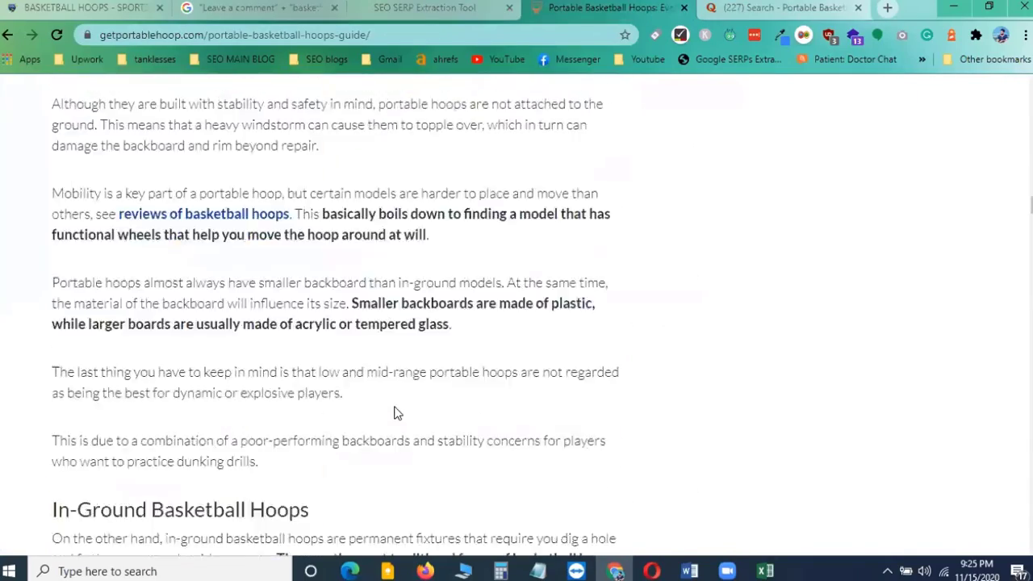
pyautogui.scroll(-20, 395, 412)
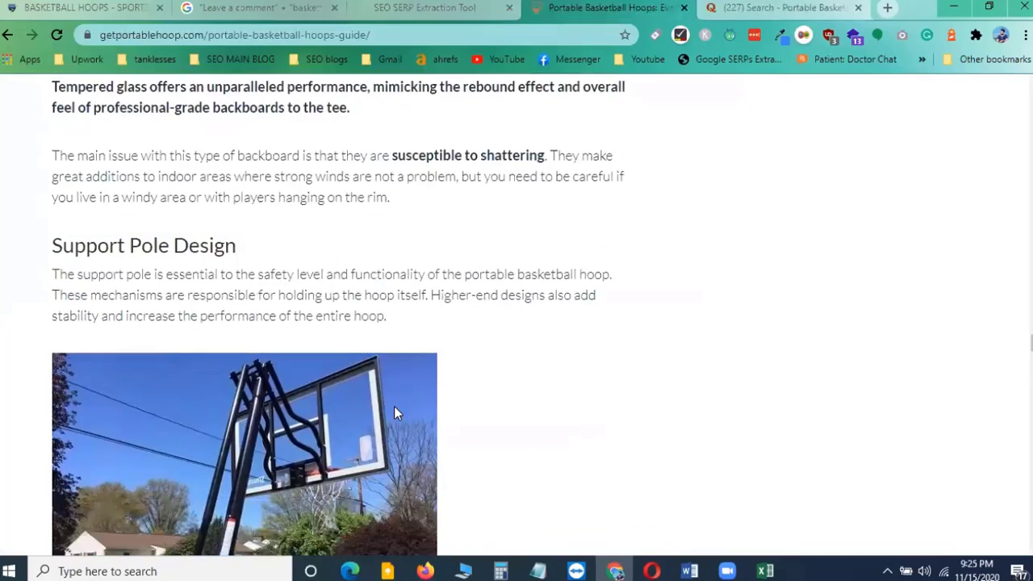
pyautogui.scroll(-15, 395, 412)
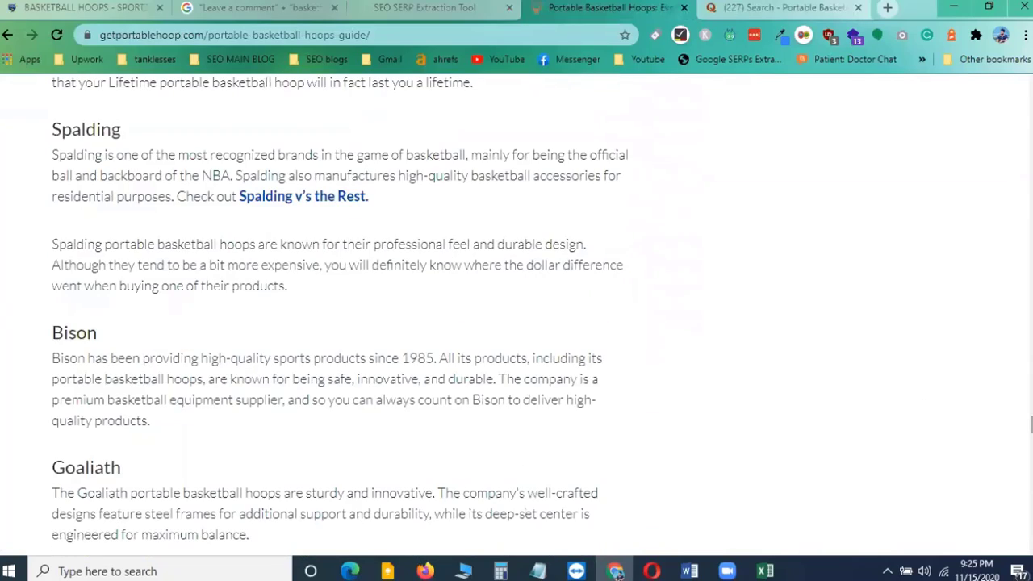
pyautogui.moveTo(1031, 425); pyautogui.dragTo(1031, 509)
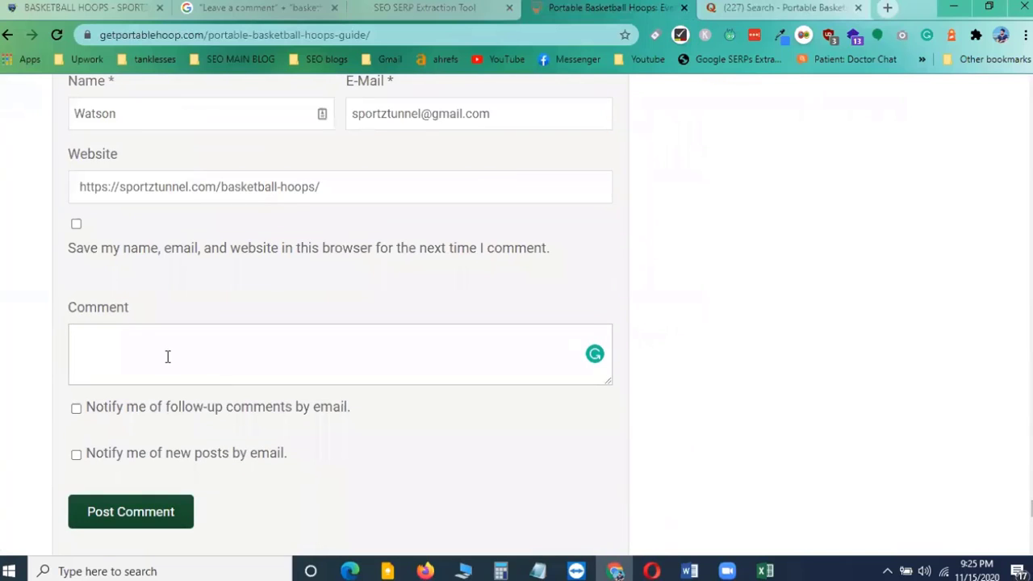
pyautogui.click(137, 340)
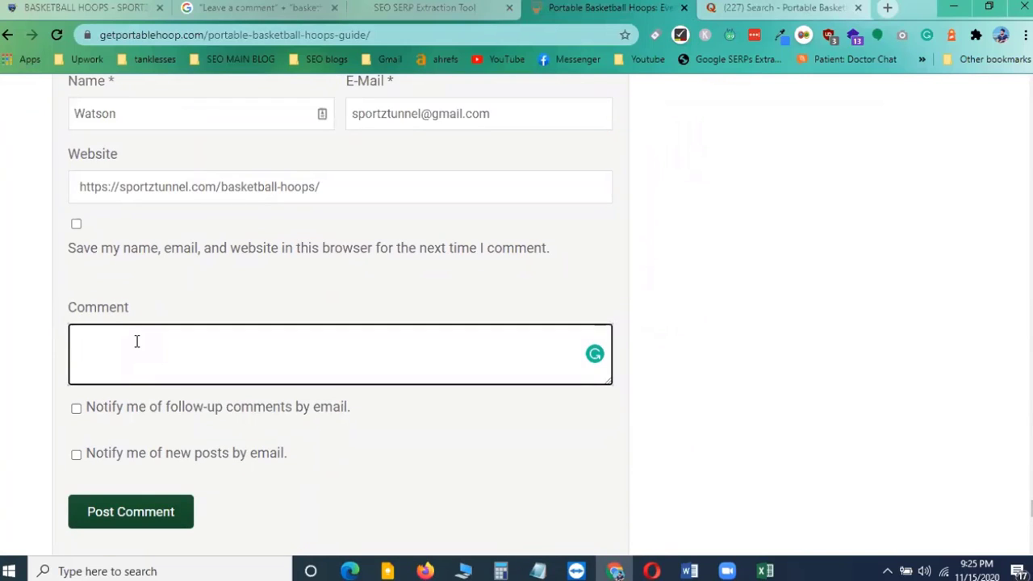
pyautogui.scroll(-8, 137, 341)
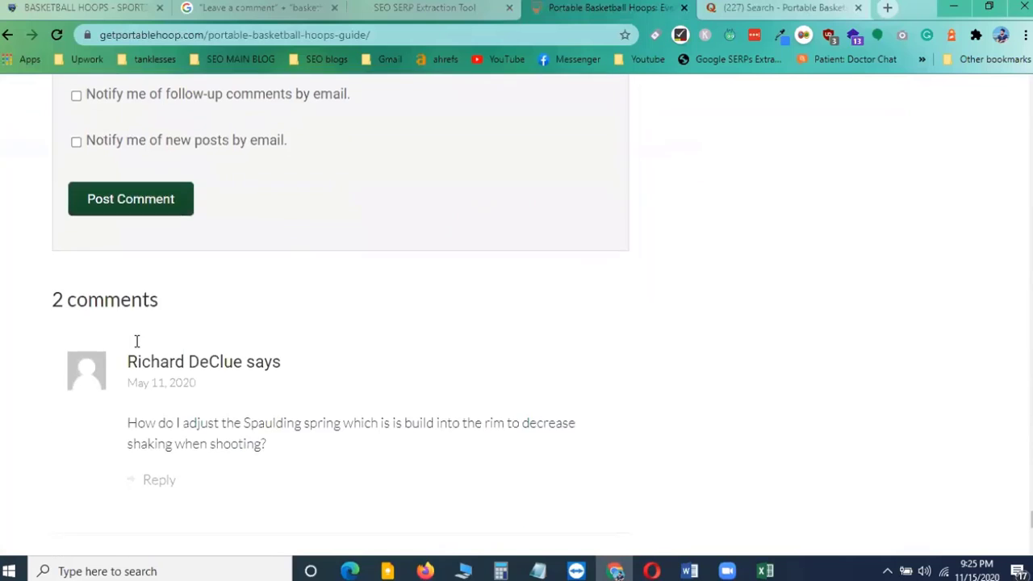
pyautogui.scroll(8, 217, 322)
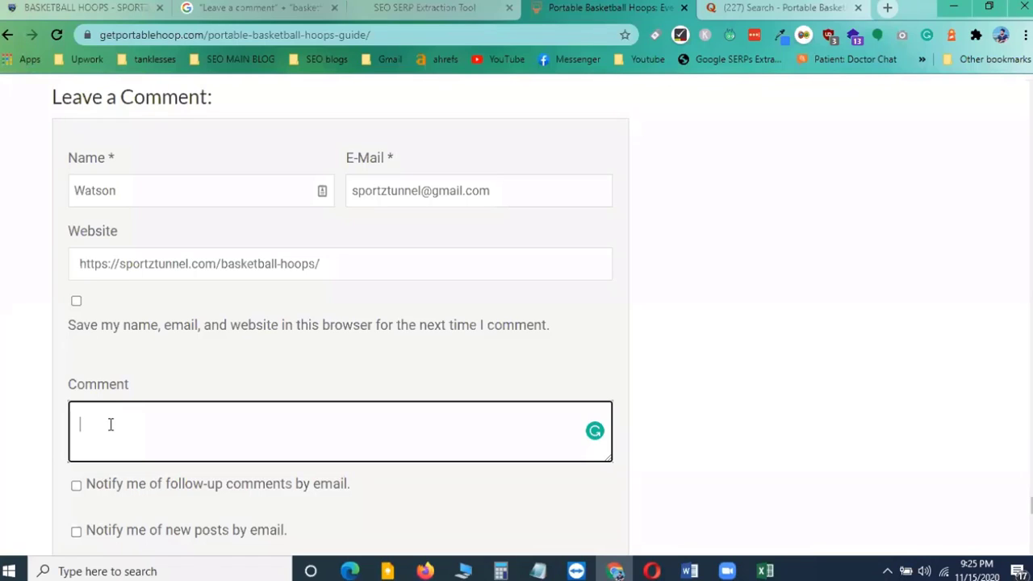
pyautogui.hotkey('ctrl', 'v')
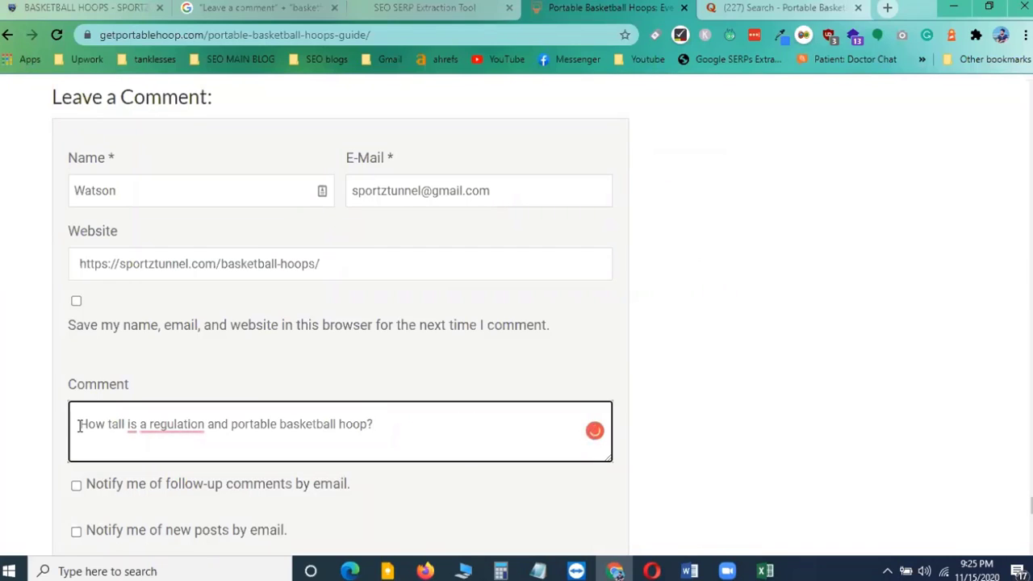
# Address the comment to the author by inserting ', Jay' before the question mark
pyautogui.click(167, 427)
pyautogui.hotkey('ctrl', 'j')
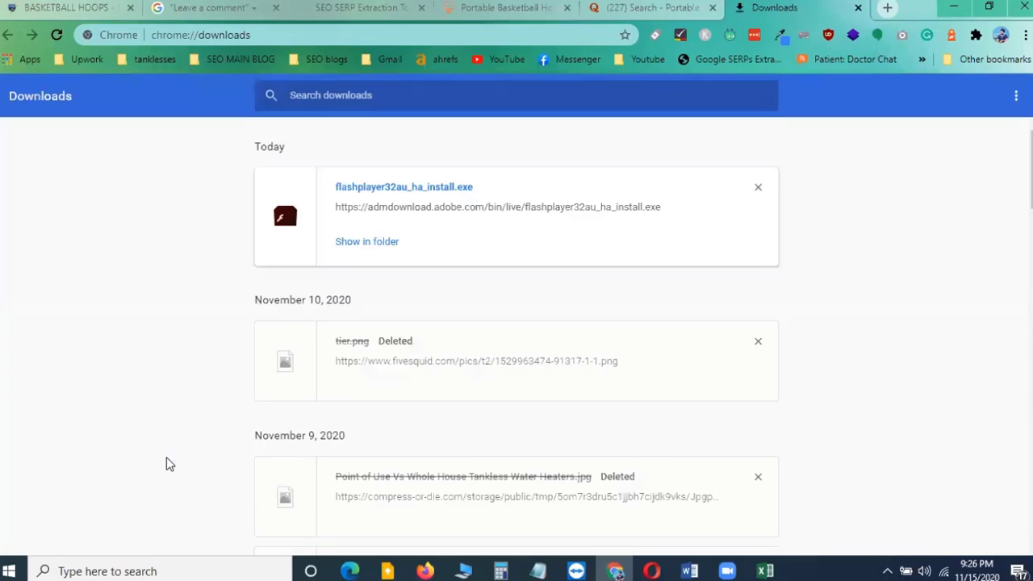
pyautogui.click(858, 8)
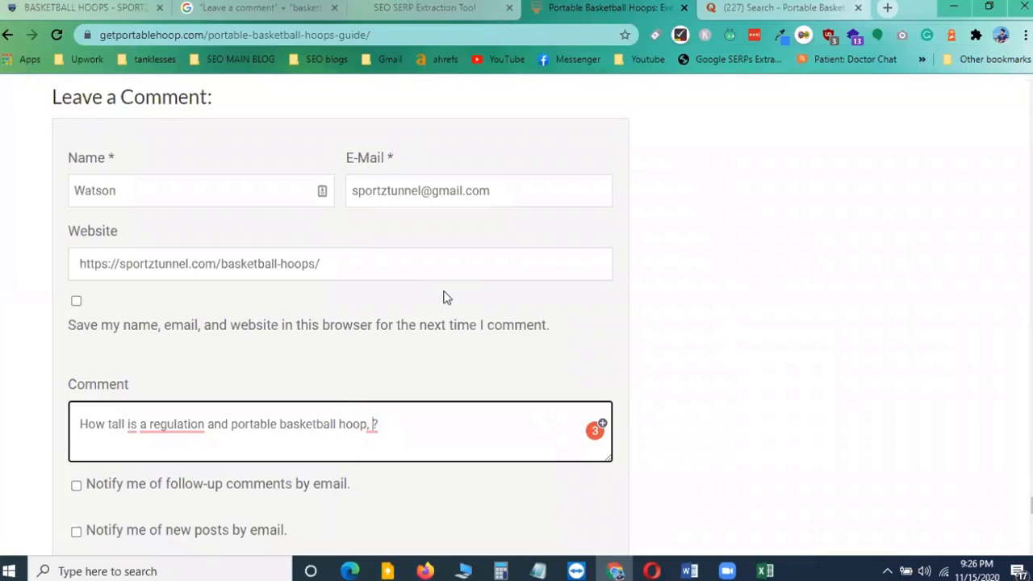
pyautogui.write('Jay')
pyautogui.click(439, 429)
pyautogui.scroll(-8, 445, 431)
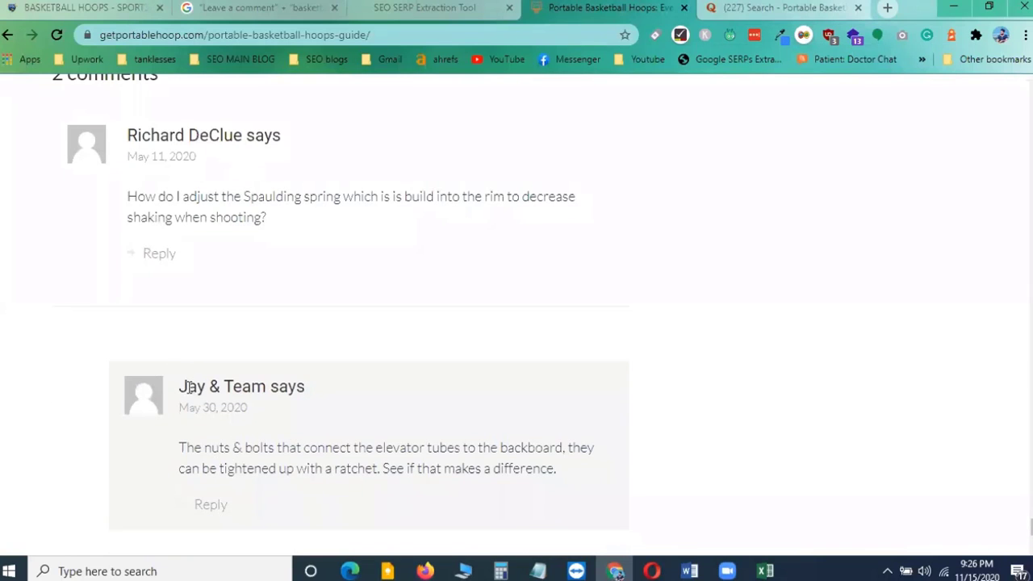
pyautogui.doubleClick(191, 388)
pyautogui.scroll(8, 468, 418)
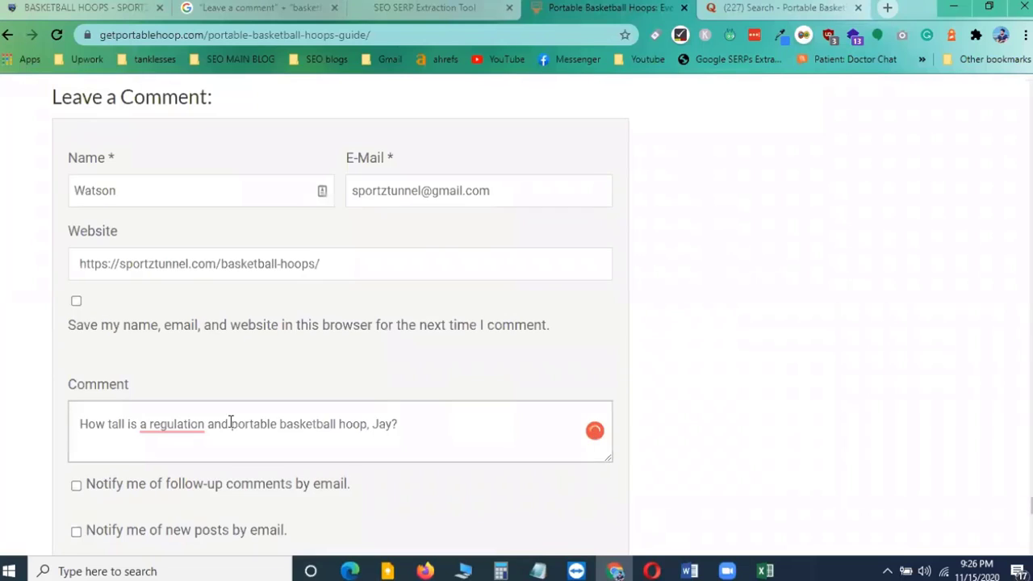
# Review the filled comment form, then select the first commenter's name in the existing comments
pyautogui.moveTo(167, 420)
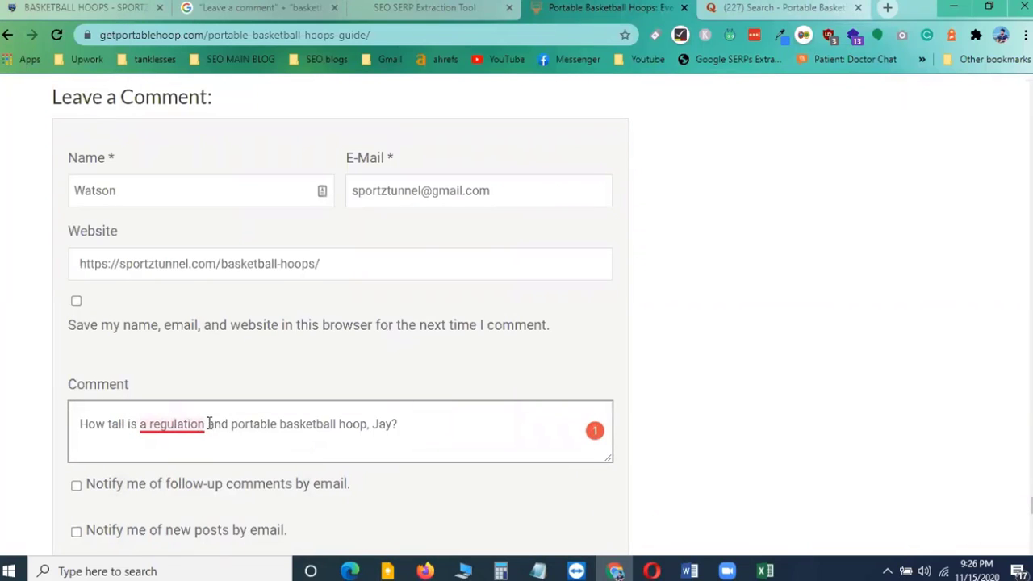
pyautogui.click(449, 435)
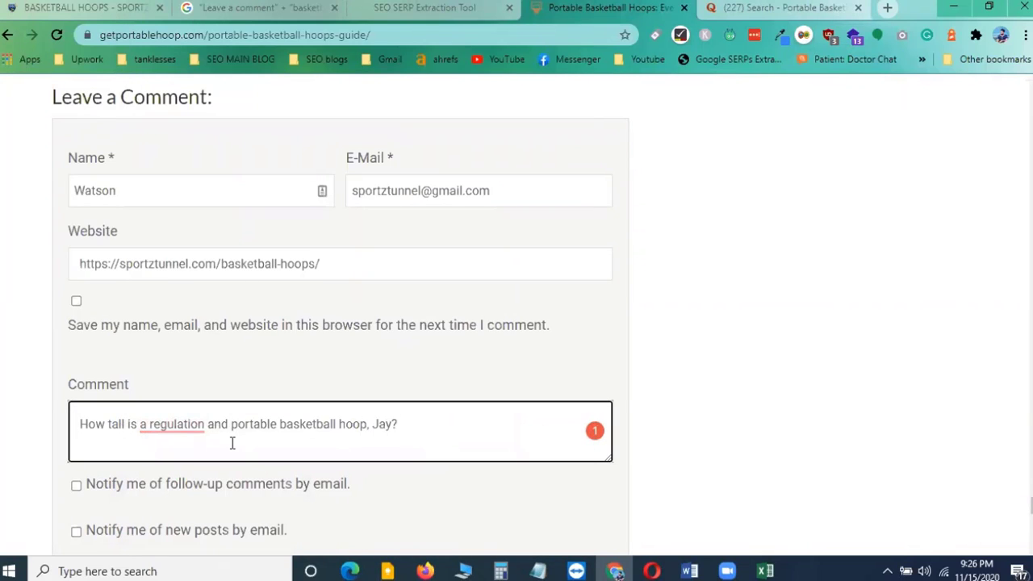
pyautogui.scroll(-1, 232, 442)
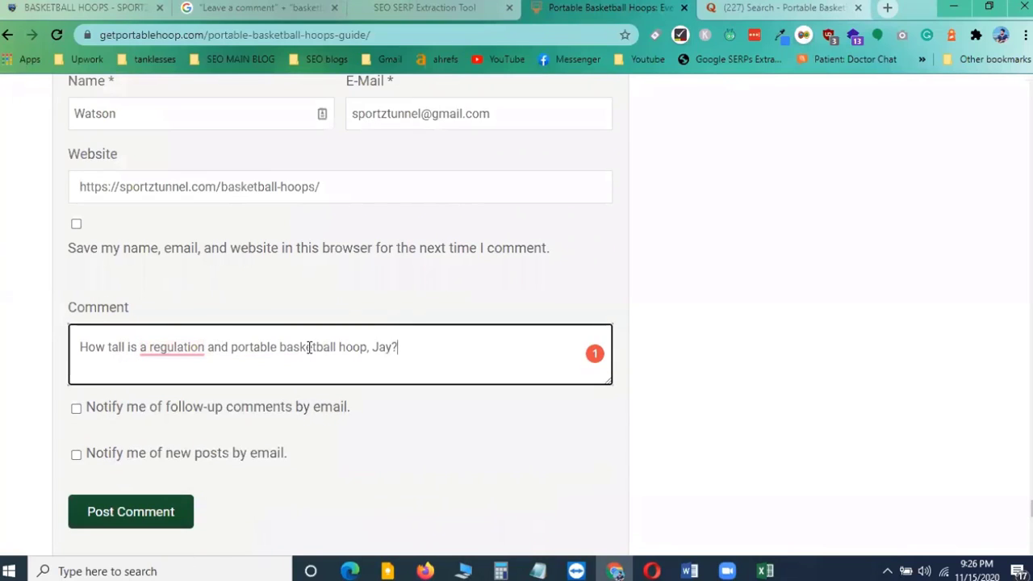
pyautogui.scroll(2, 360, 347)
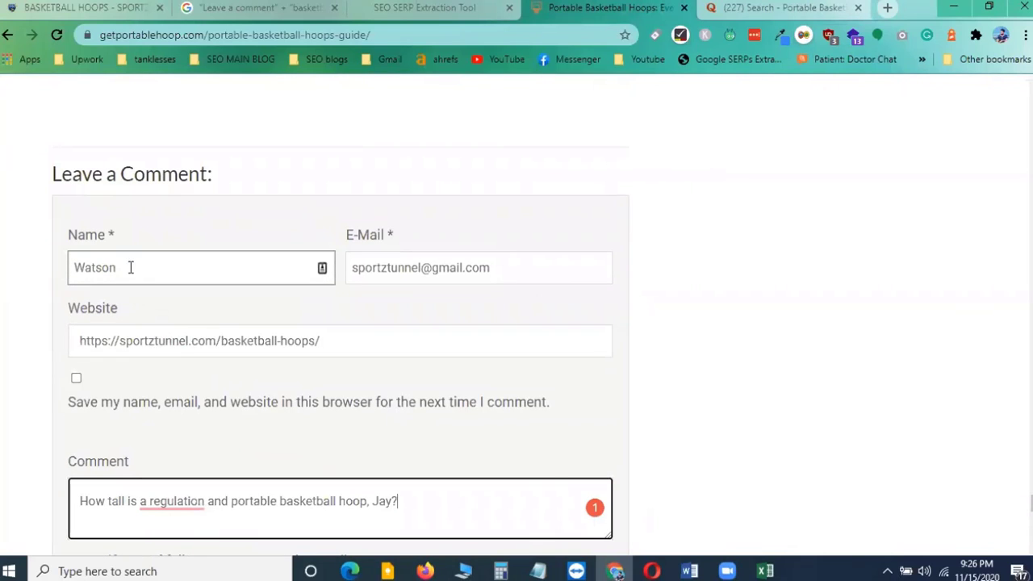
pyautogui.scroll(-5, 228, 312)
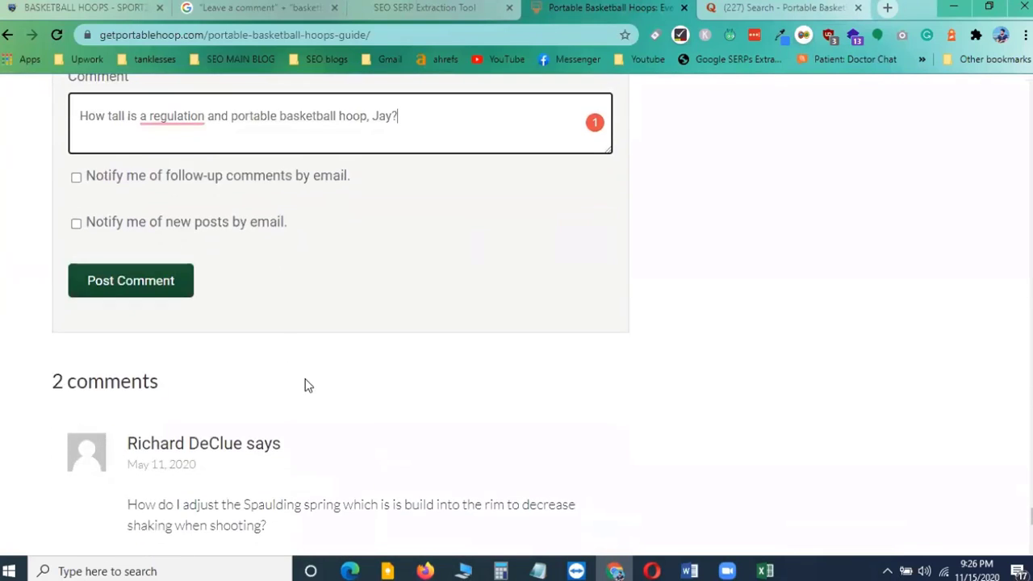
pyautogui.scroll(-3, 239, 355)
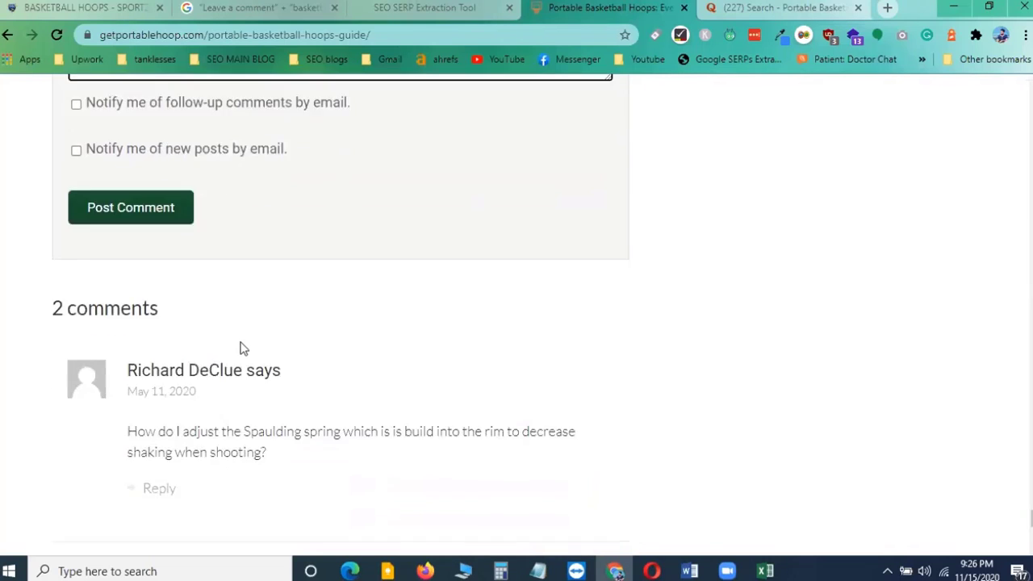
pyautogui.scroll(2, 234, 325)
pyautogui.scroll(-1, 177, 339)
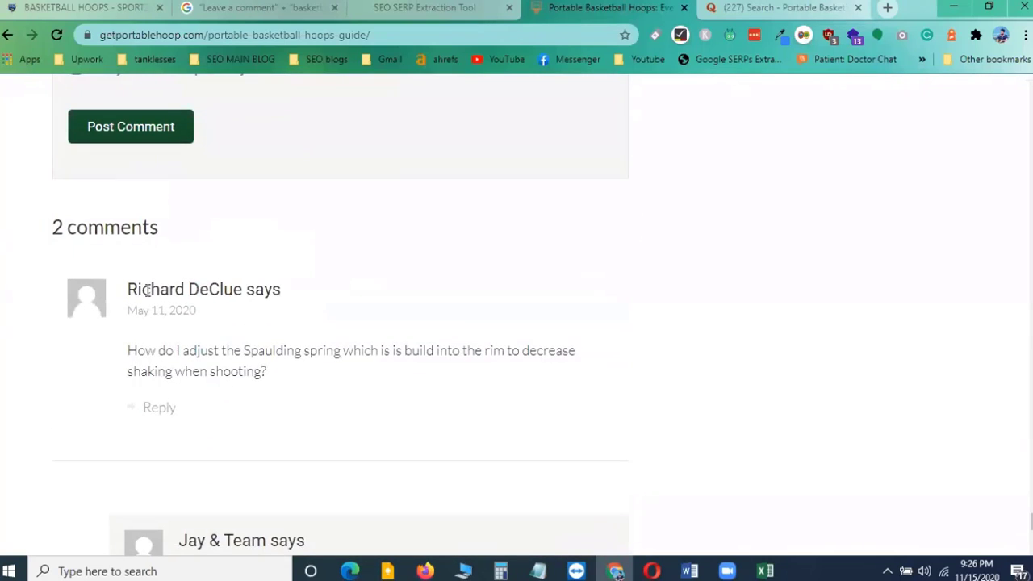
pyautogui.moveTo(264, 293); pyautogui.dragTo(923, 295)
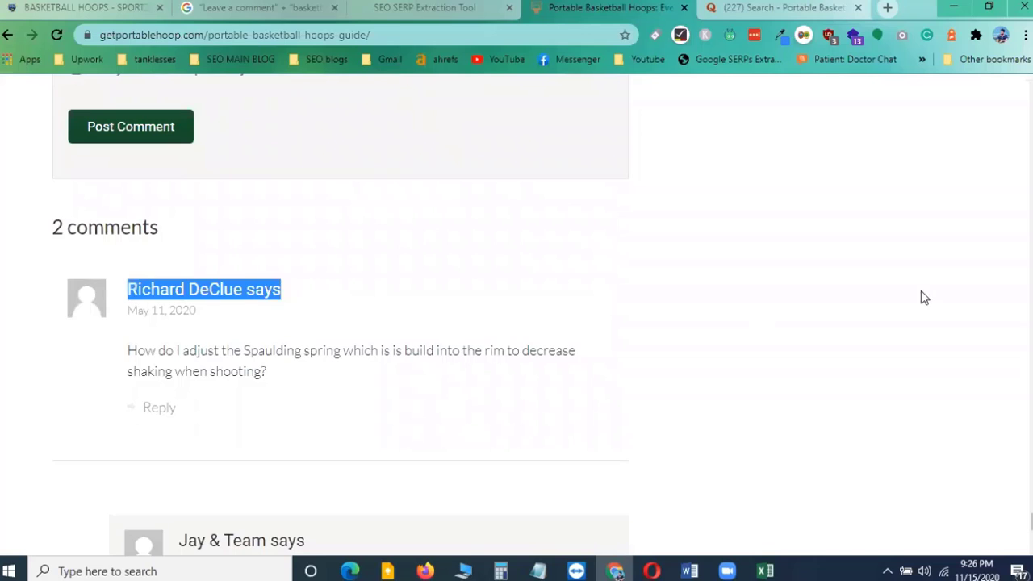
# Turn on both email notification options for follow-up comments and new posts in the comment form
pyautogui.click(937, 295)
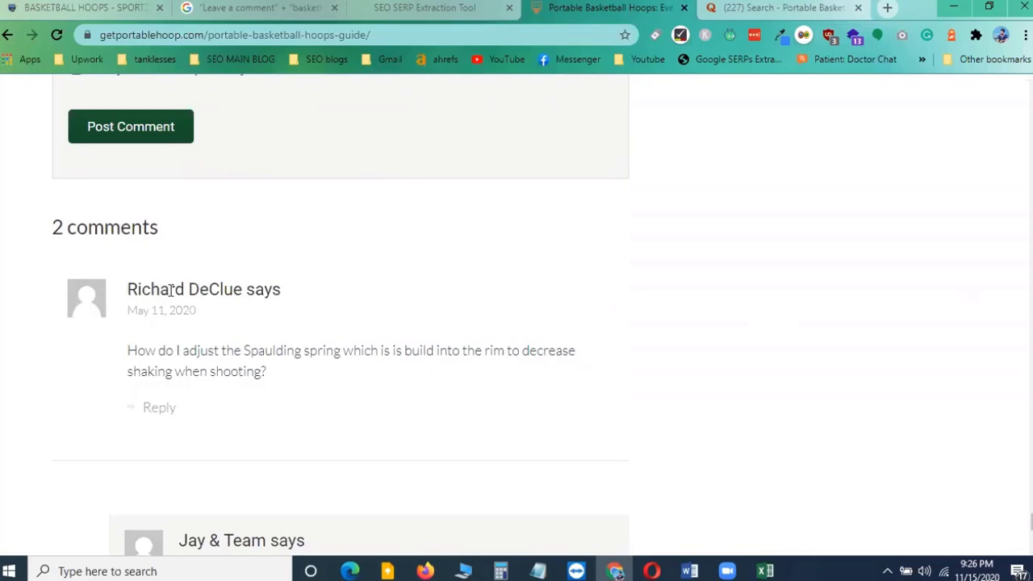
pyautogui.scroll(5, 175, 300)
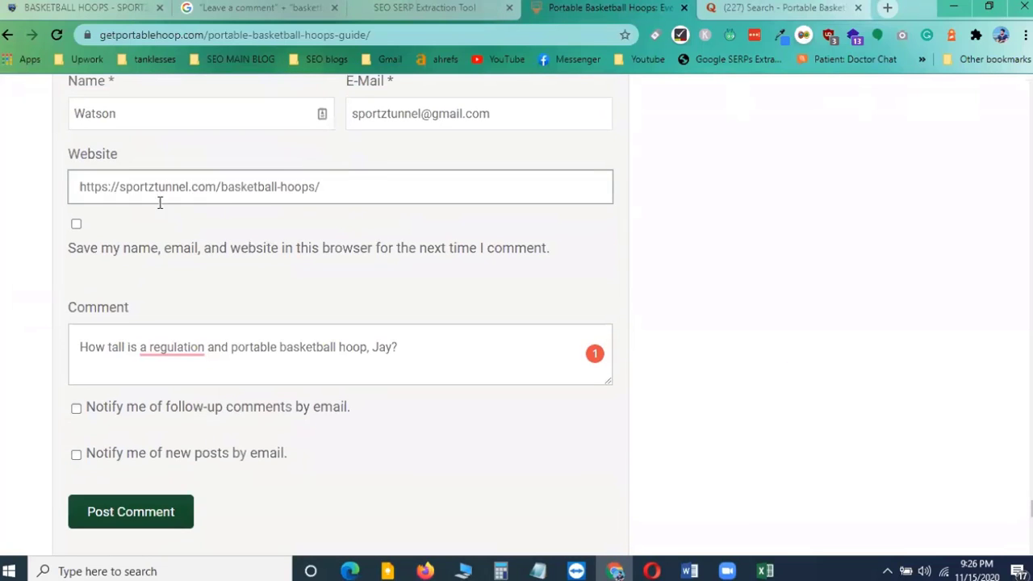
pyautogui.scroll(-4, 249, 464)
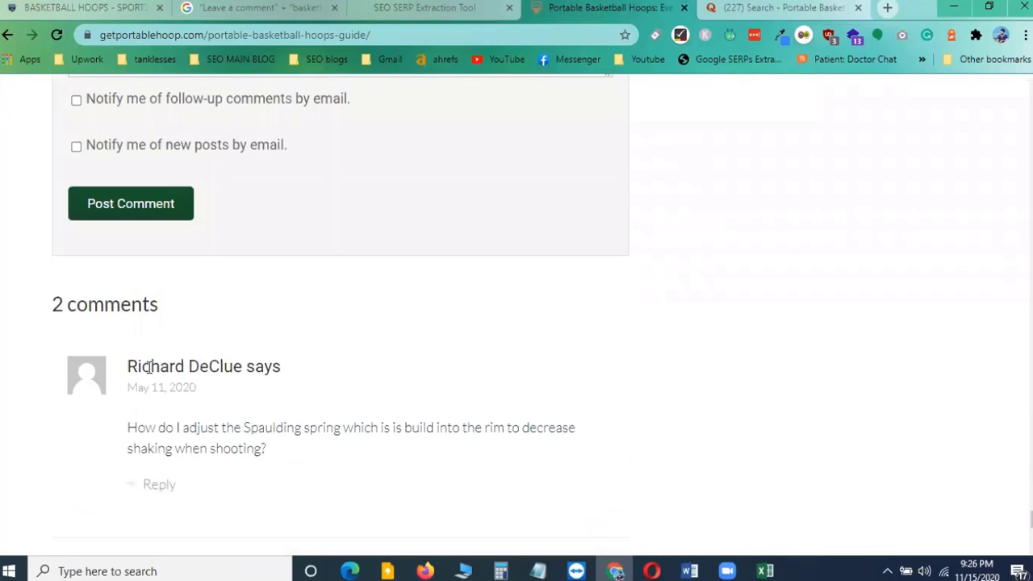
pyautogui.scroll(3, 148, 376)
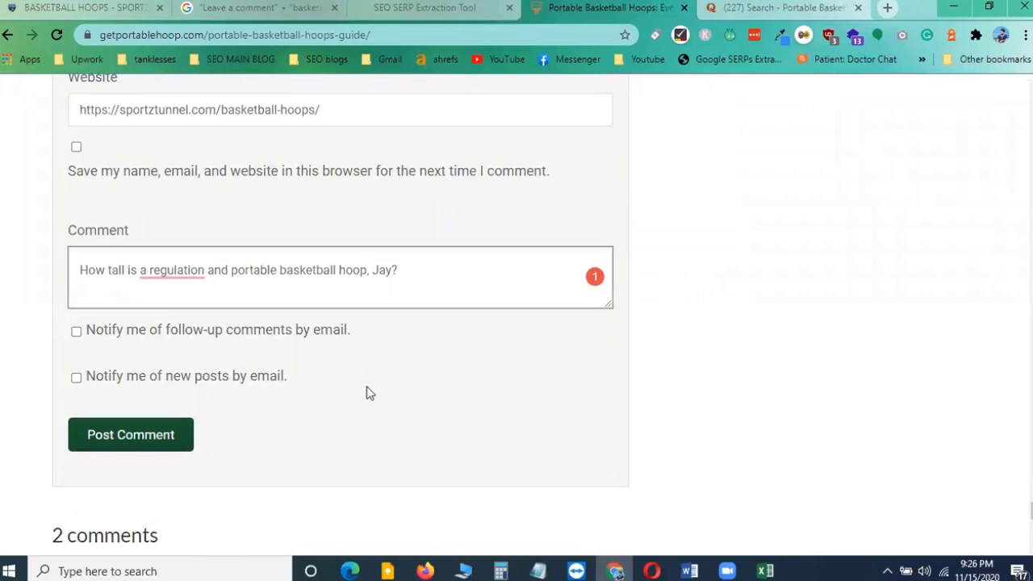
pyautogui.scroll(3, 367, 394)
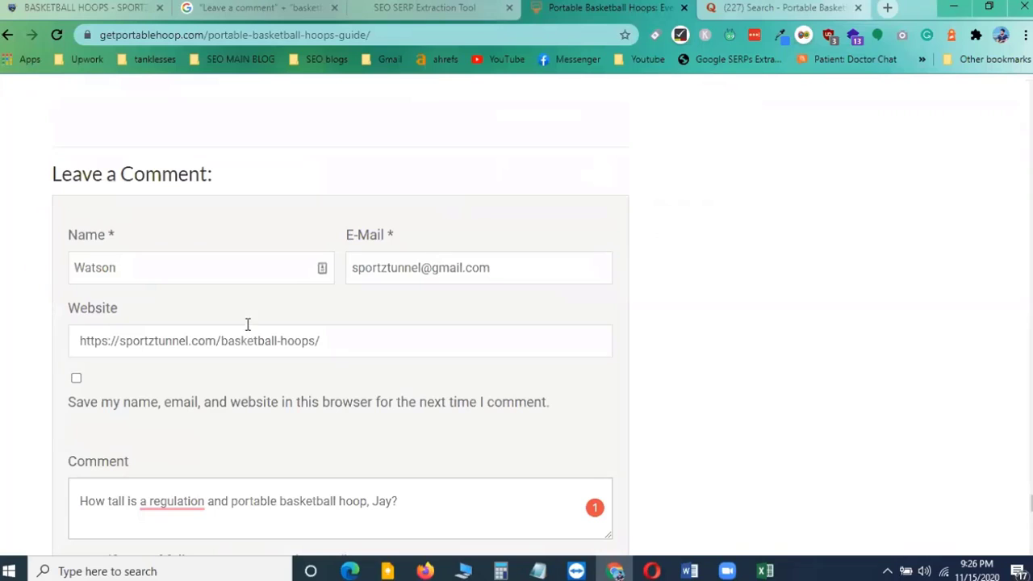
pyautogui.scroll(-2, 201, 367)
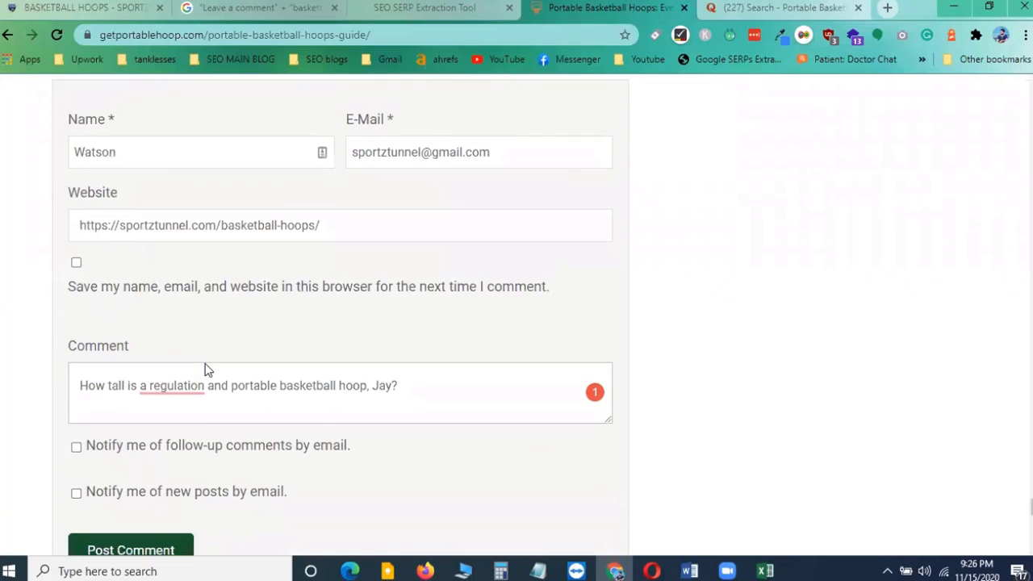
pyautogui.click(76, 409)
pyautogui.click(76, 454)
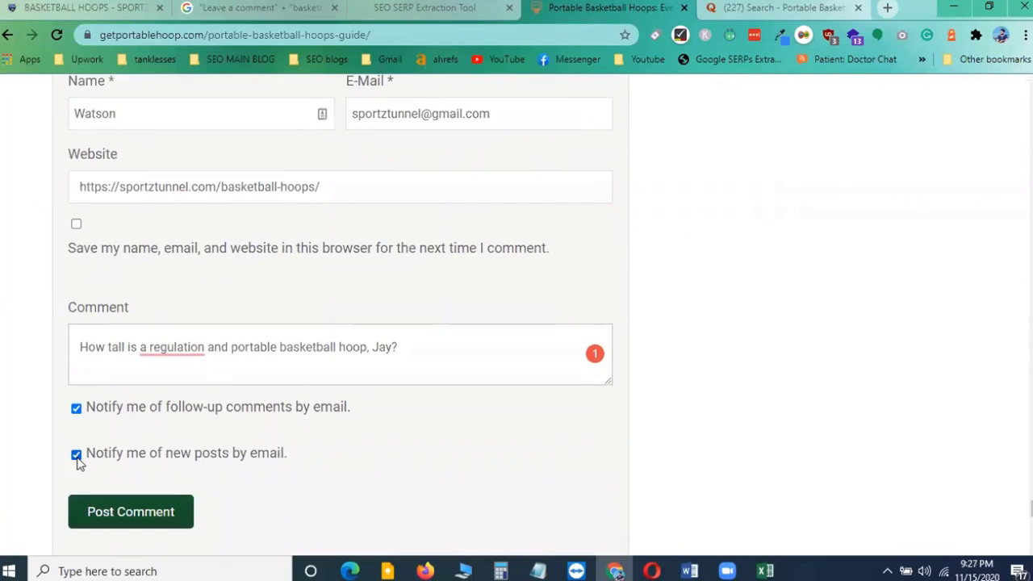
# Select the E-Mail field text, then select the article's page address in the address bar
pyautogui.click(353, 115)
pyautogui.moveTo(353, 114); pyautogui.dragTo(503, 116)
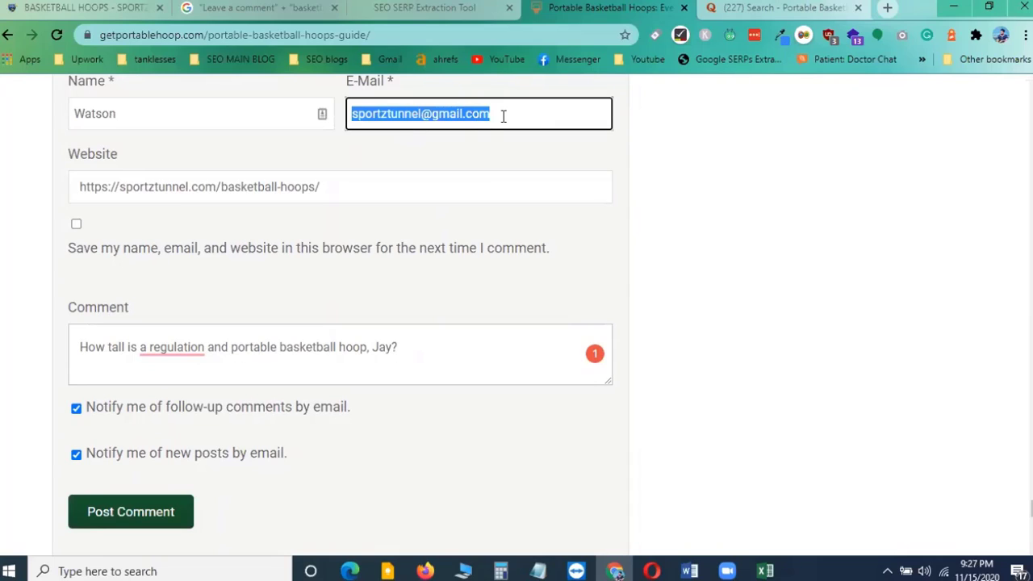
pyautogui.click(526, 116)
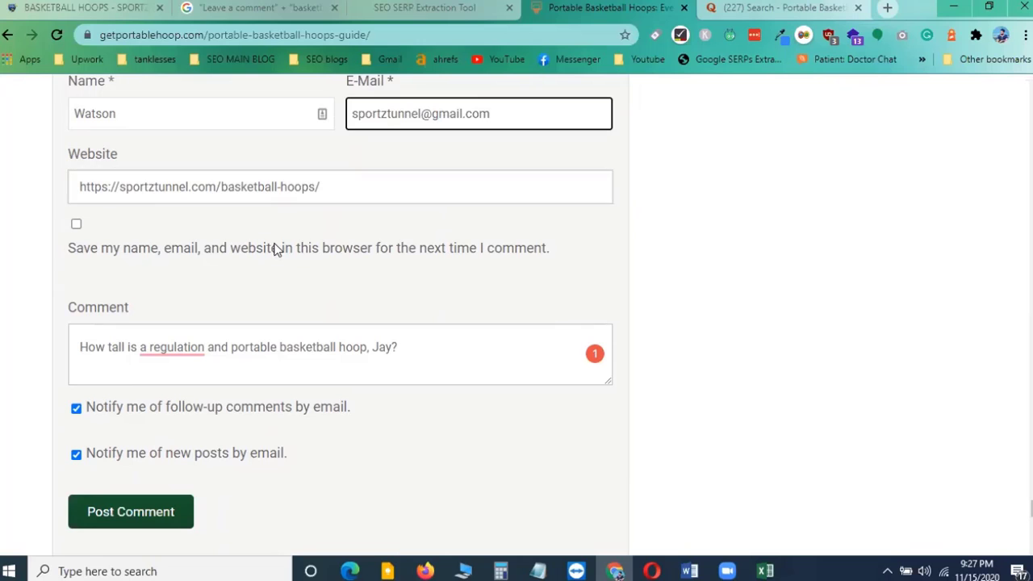
pyautogui.scroll(2, 273, 249)
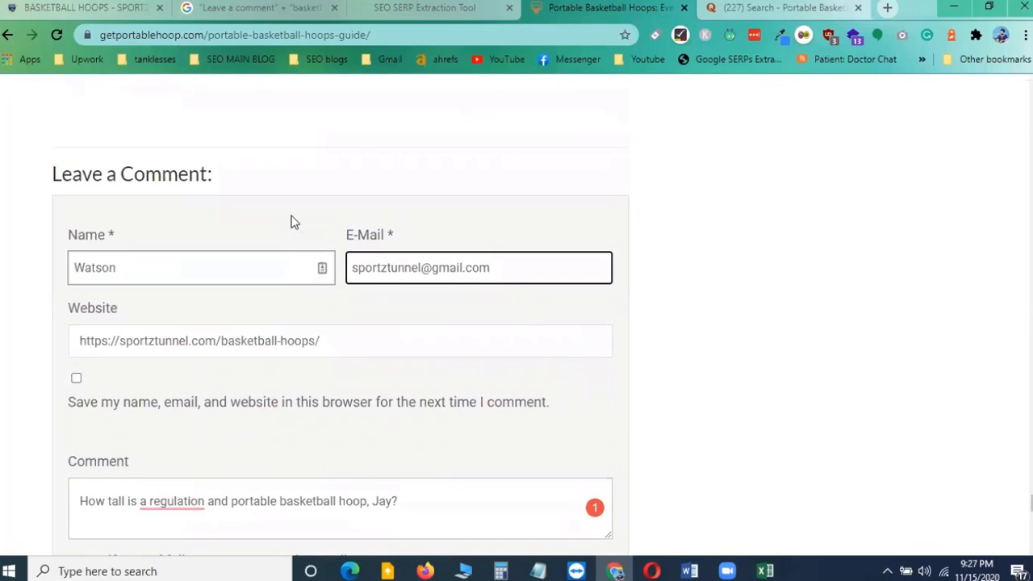
pyautogui.moveTo(378, 35); pyautogui.dragTo(4, 40)
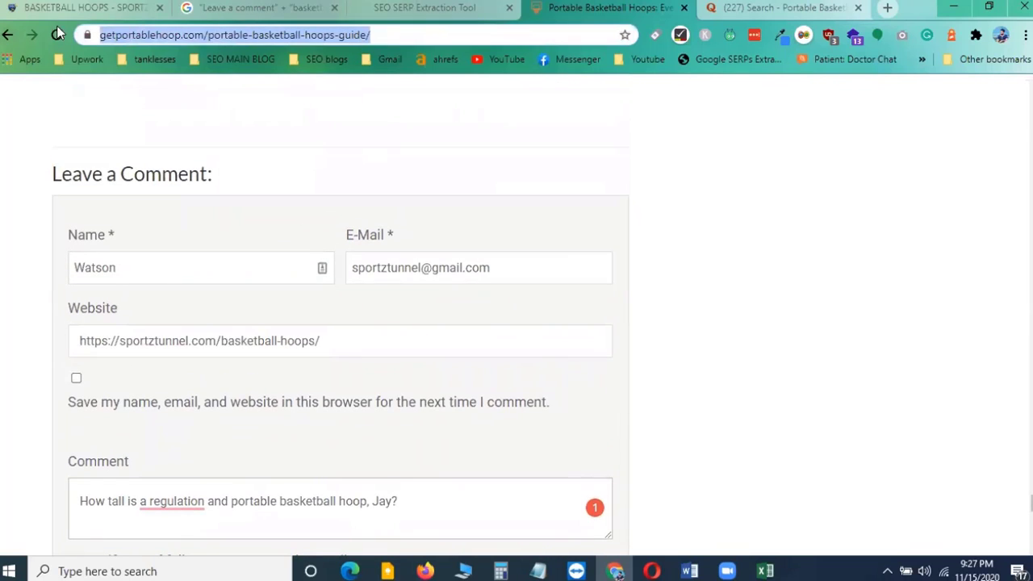
# Switch to the tracking spreadsheet and fill cell A2 with green
pyautogui.click(765, 571)
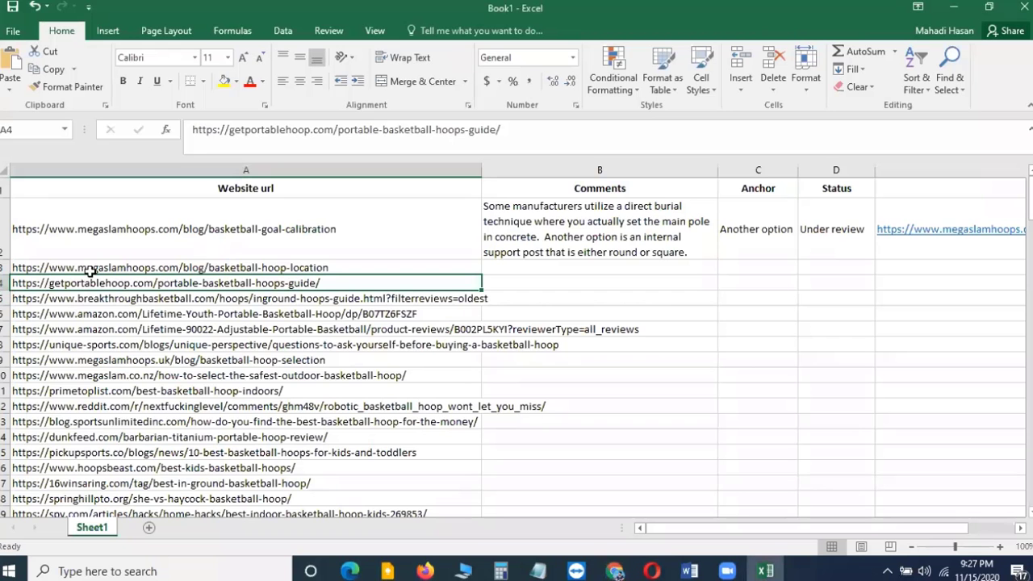
pyautogui.click(117, 236)
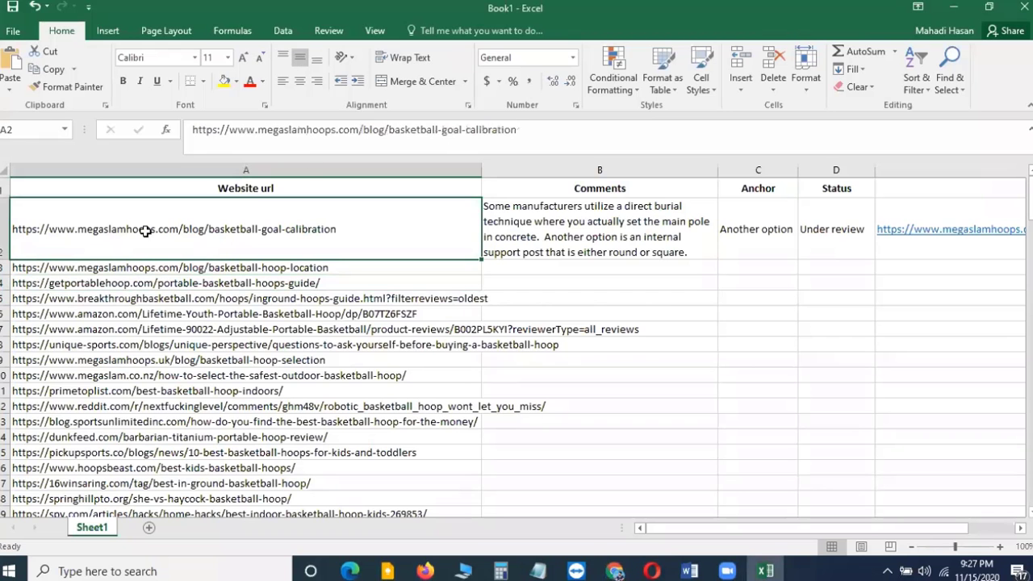
pyautogui.click(236, 80)
pyautogui.click(279, 202)
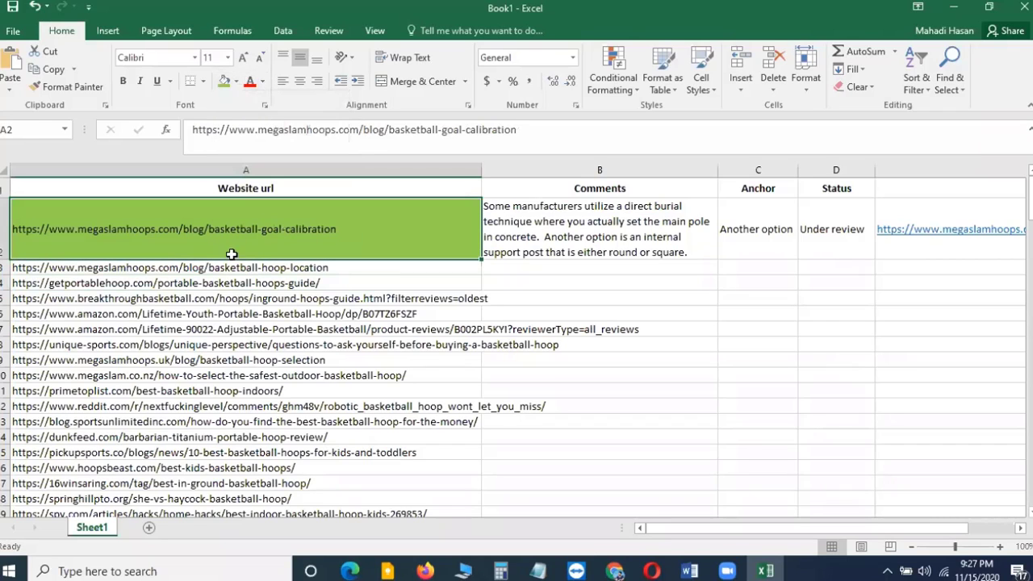
# Copy the comment text from the blog form into cell B4 of the spreadsheet
pyautogui.click(164, 284)
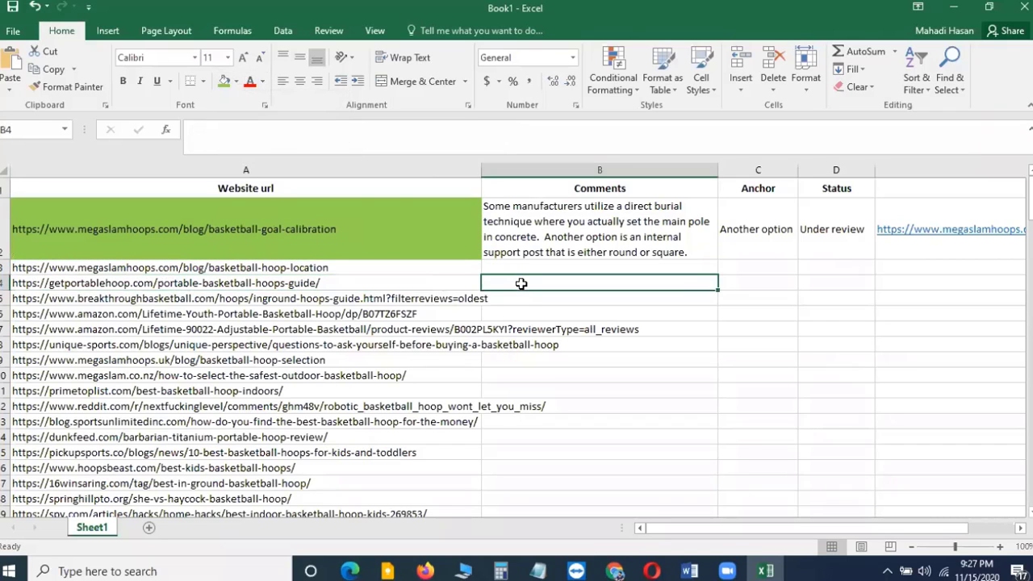
pyautogui.hotkey('alt', 'Tab')
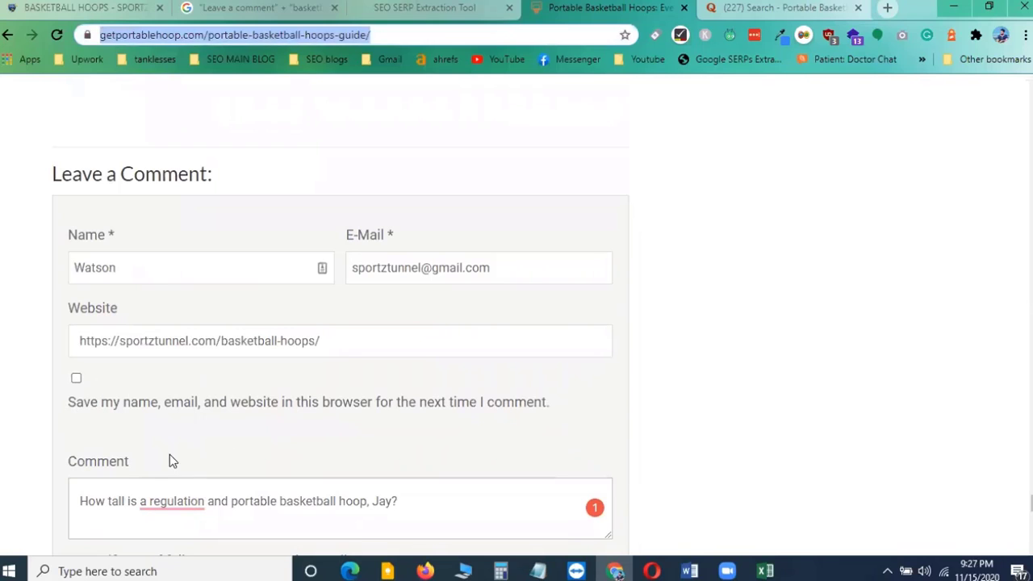
pyautogui.click(127, 501)
pyautogui.hotkey('ctrl', 'a')
pyautogui.hotkey('ctrl', 'c')
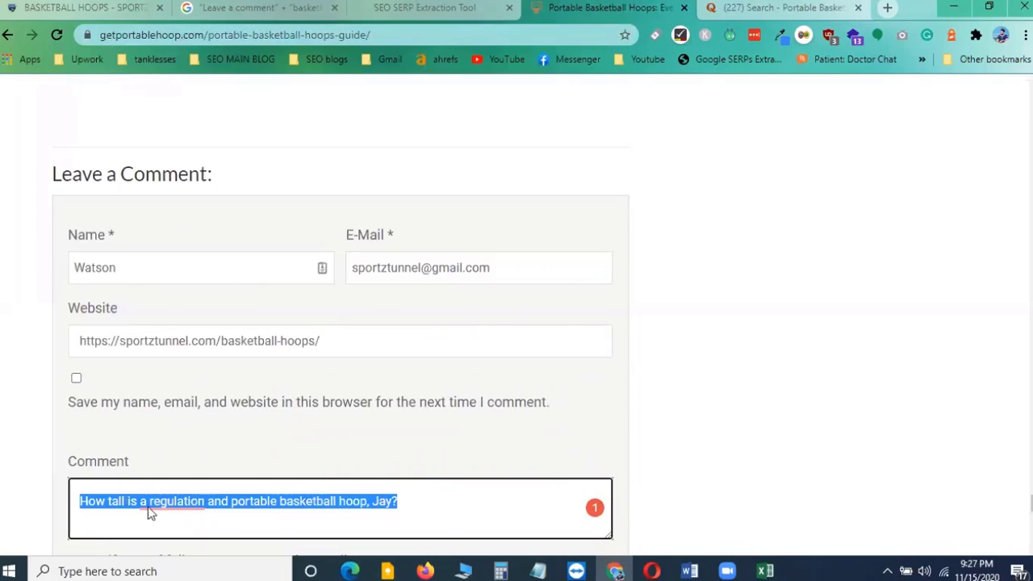
pyautogui.hotkey('alt', 'Tab')
pyautogui.click(563, 286)
pyautogui.hotkey('ctrl', 'v')
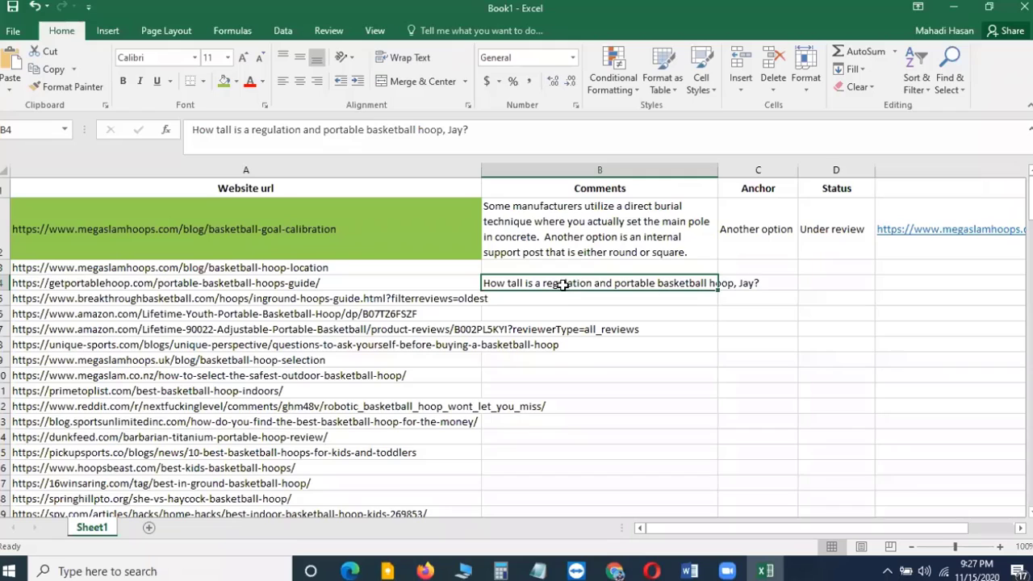
# Enter Watson as the anchor in cell C4
pyautogui.click(774, 284)
pyautogui.write('Watson')
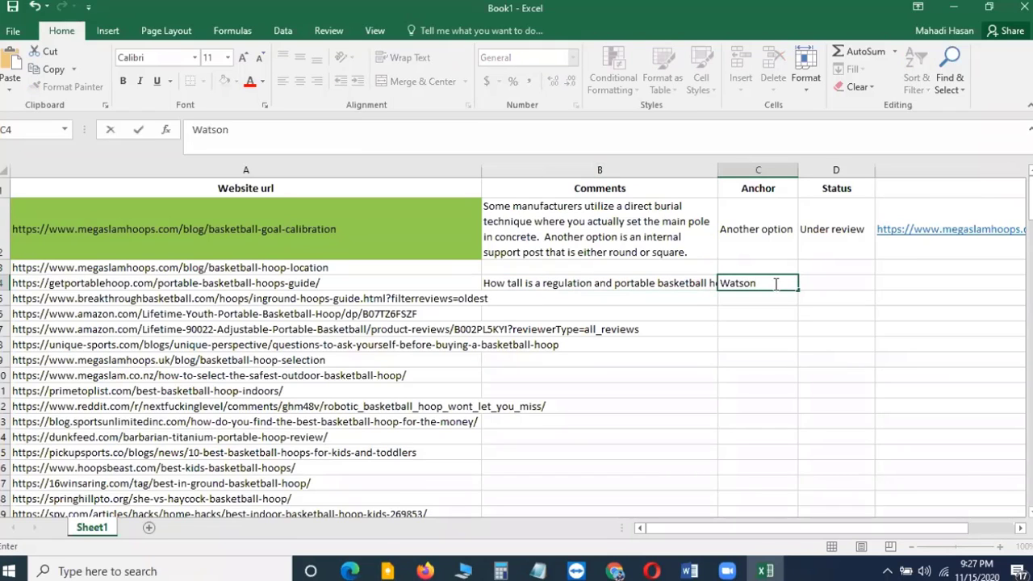
pyautogui.click(842, 285)
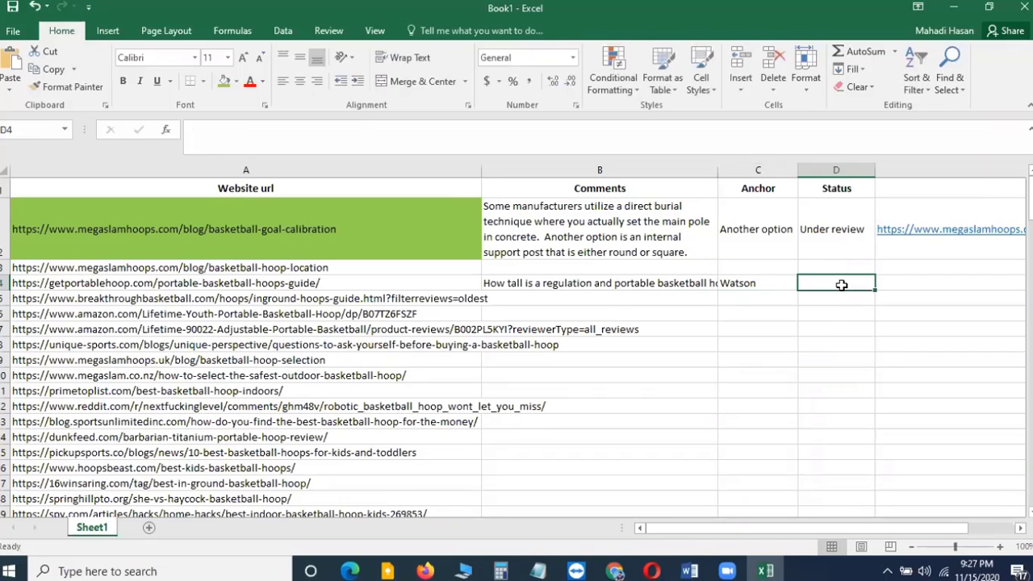
pyautogui.click(900, 284)
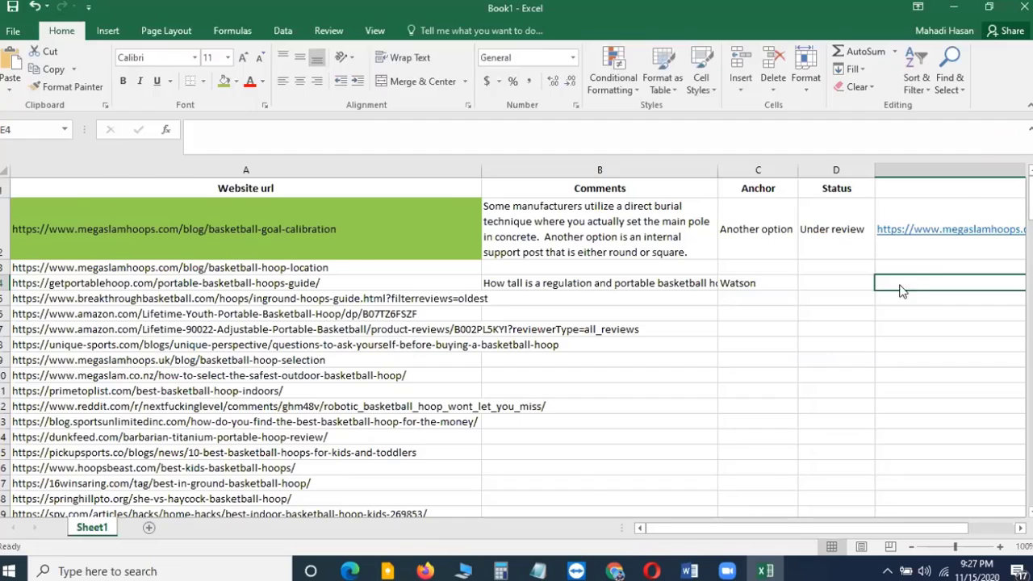
# Return to the blog article and post the comment
pyautogui.hotkey('alt', 'Tab')
pyautogui.click(500, 464)
pyautogui.scroll(-4, 500, 464)
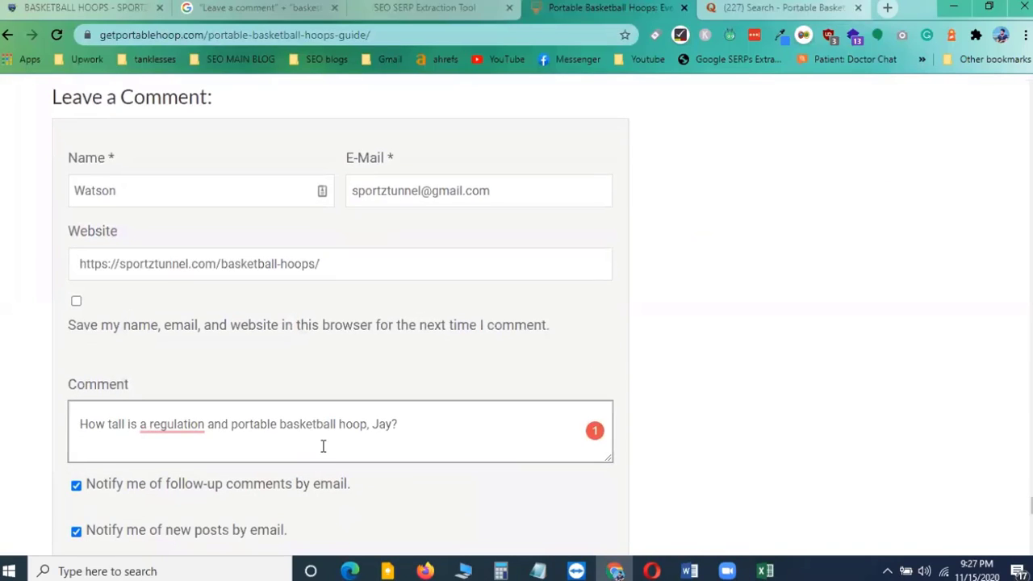
pyautogui.click(134, 364)
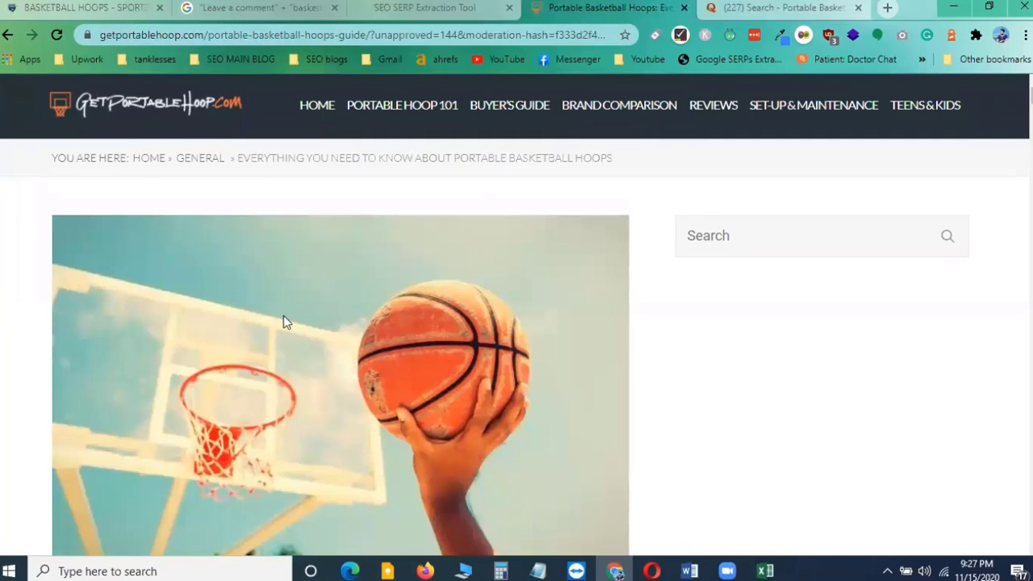
# Scroll through the article to locate the newly posted comment
pyautogui.scroll(-15, 435, 357)
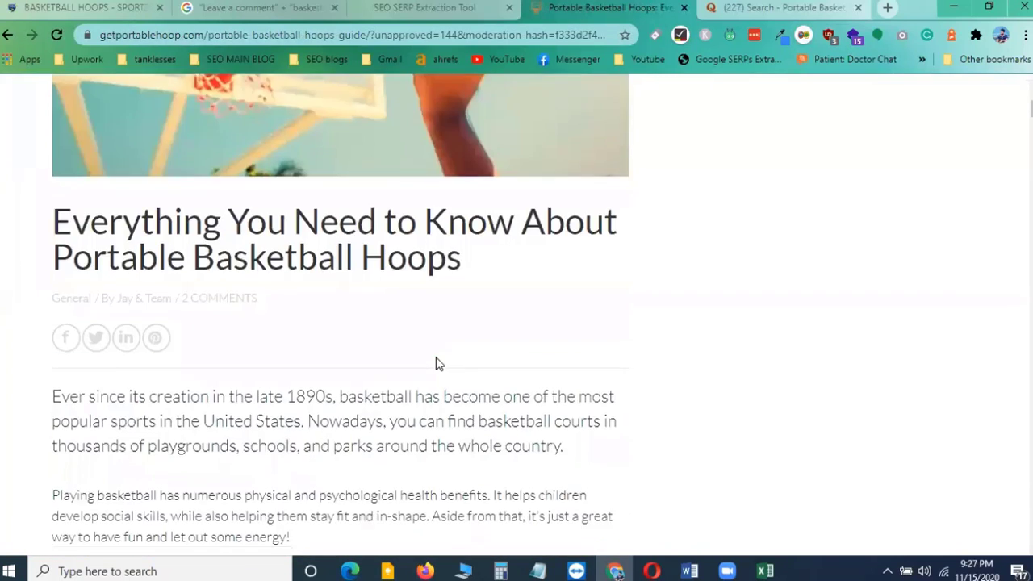
pyautogui.scroll(-10, 436, 357)
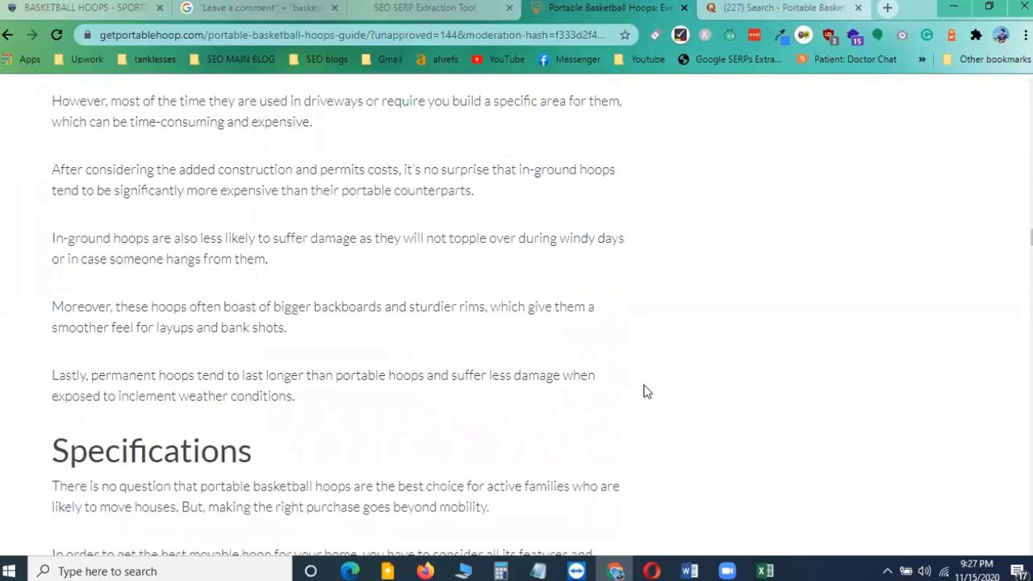
pyautogui.scroll(-20, 339, 315)
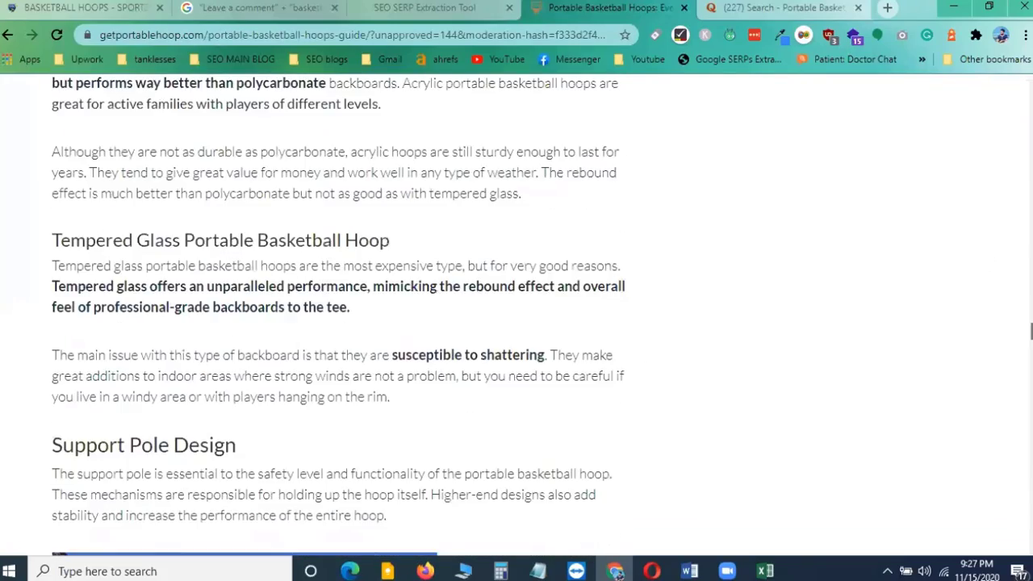
pyautogui.scroll(-5, 519, 379)
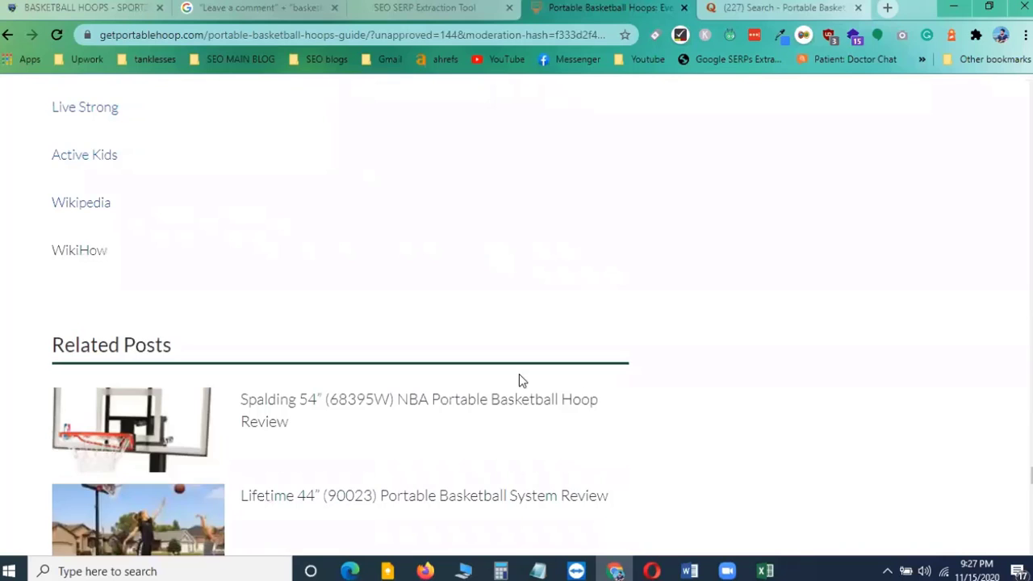
pyautogui.scroll(-10, 519, 380)
pyautogui.scroll(5, 519, 379)
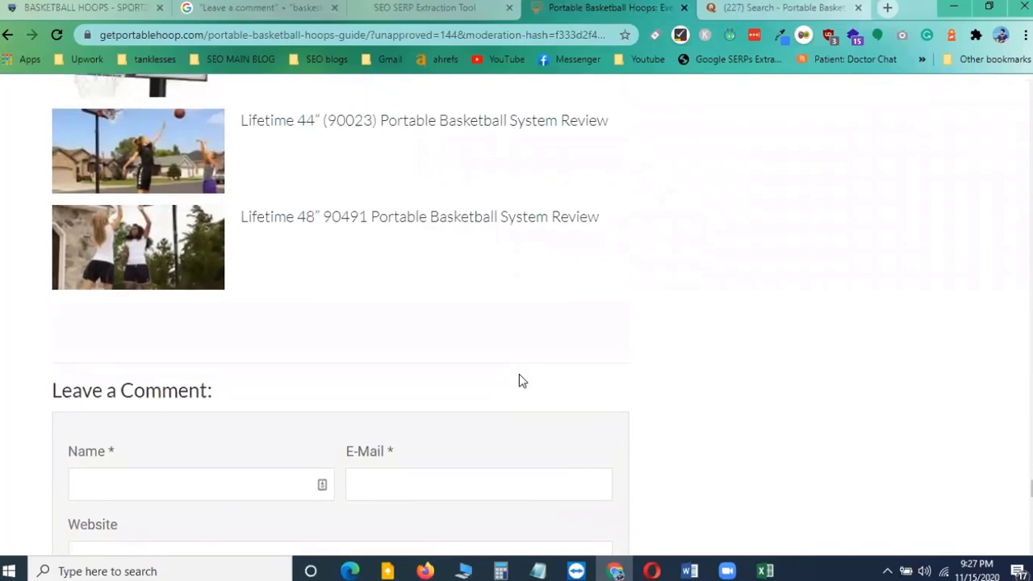
pyautogui.scroll(-7, 519, 379)
pyautogui.scroll(-10, 519, 376)
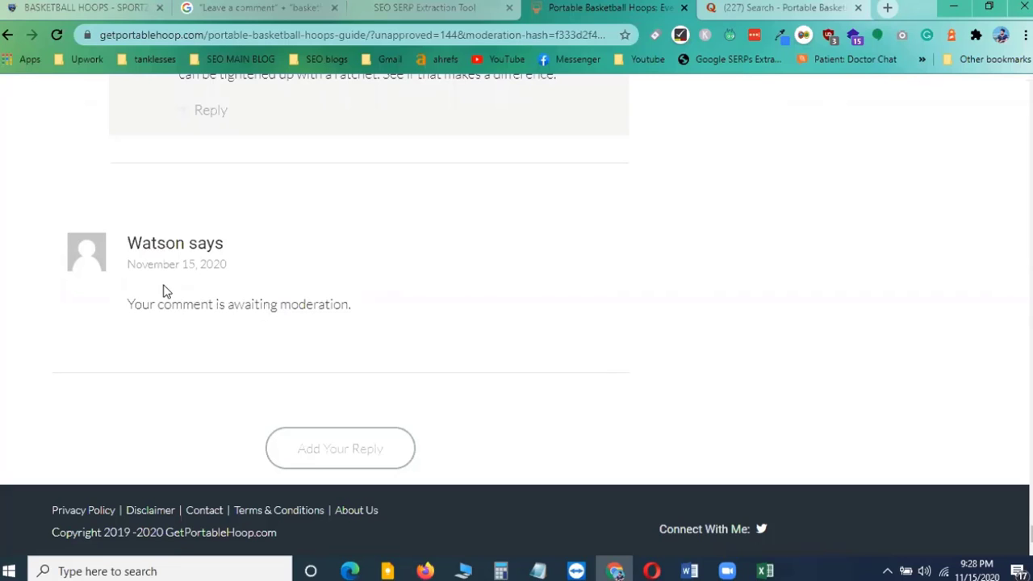
pyautogui.scroll(5, 247, 237)
pyautogui.scroll(3, 247, 237)
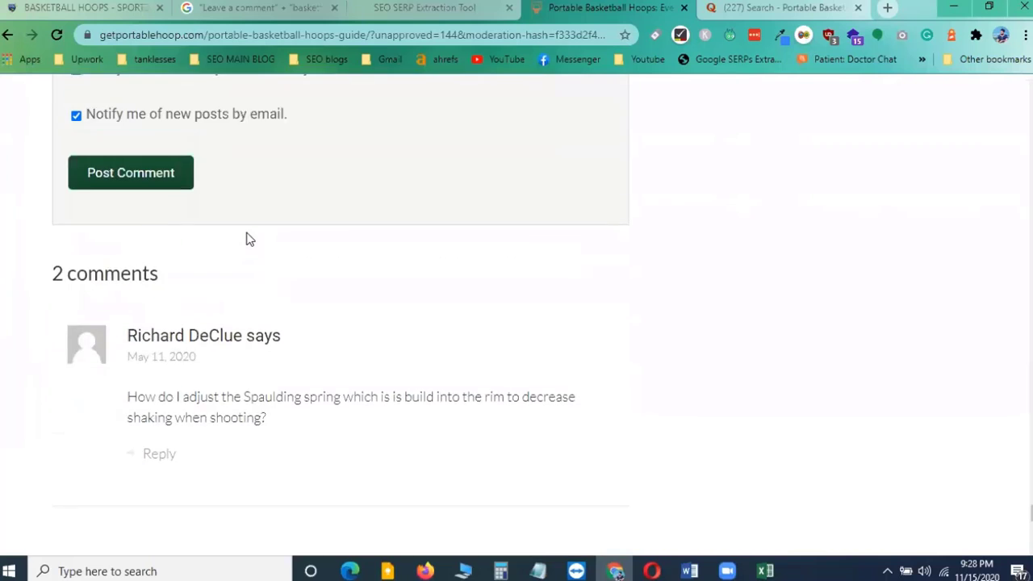
pyautogui.scroll(-8, 247, 237)
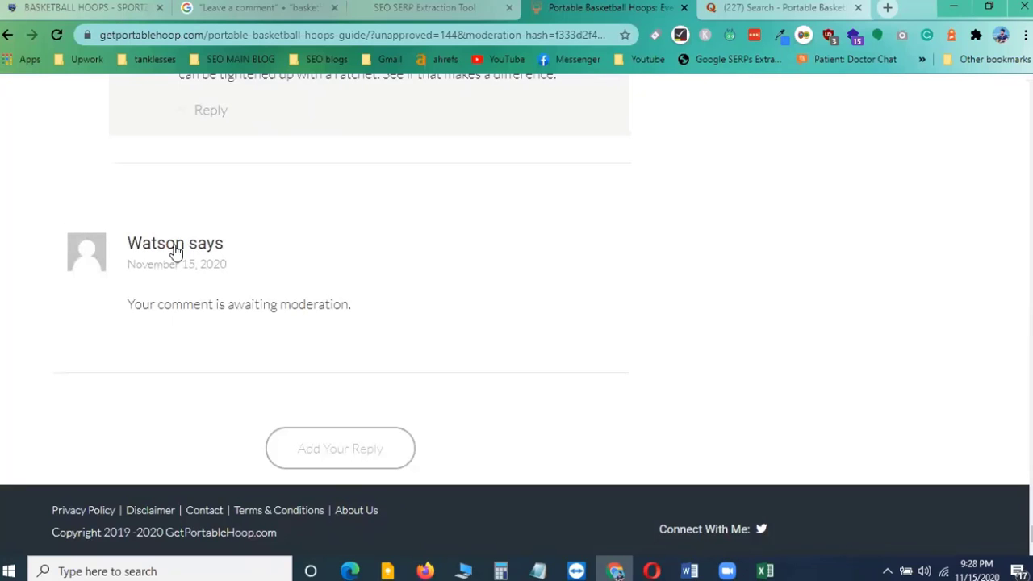
pyautogui.scroll(5, 167, 254)
pyautogui.scroll(4, 167, 254)
pyautogui.scroll(-8, 167, 254)
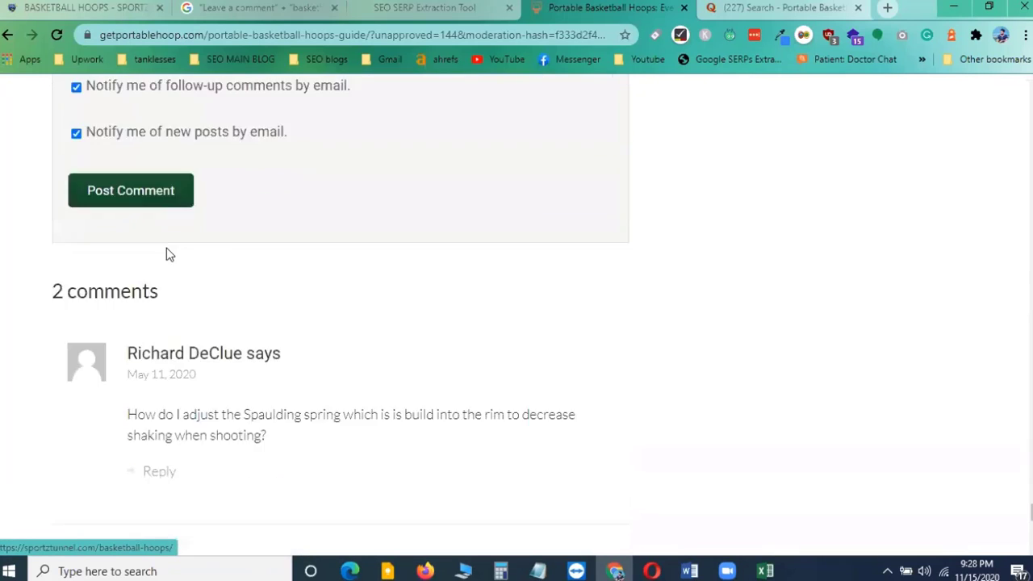
pyautogui.scroll(-1, 167, 257)
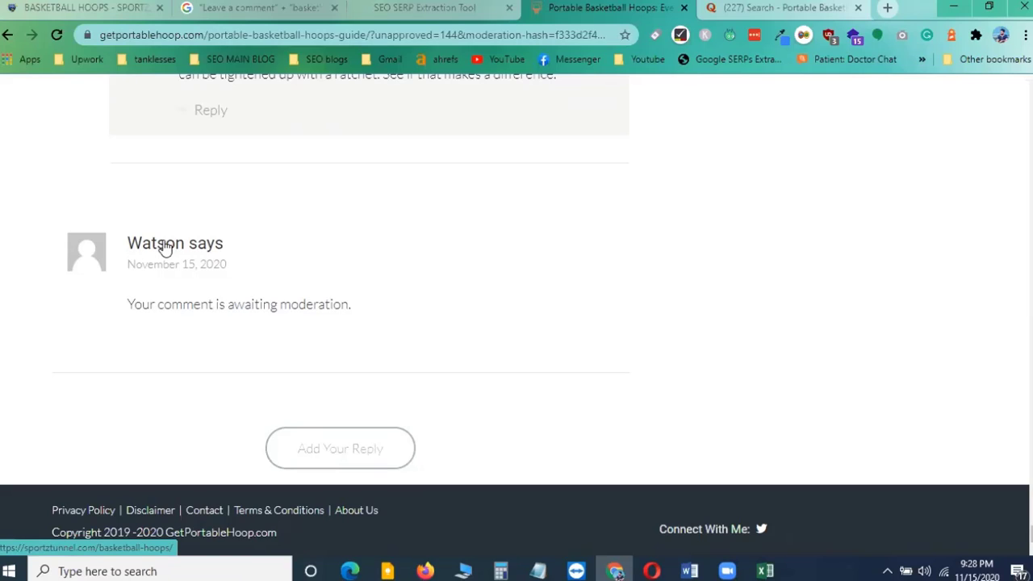
# Close the Quora tab, copy the posted comment's page URL and paste it into cell E4 as the comment URL
pyautogui.click(858, 7)
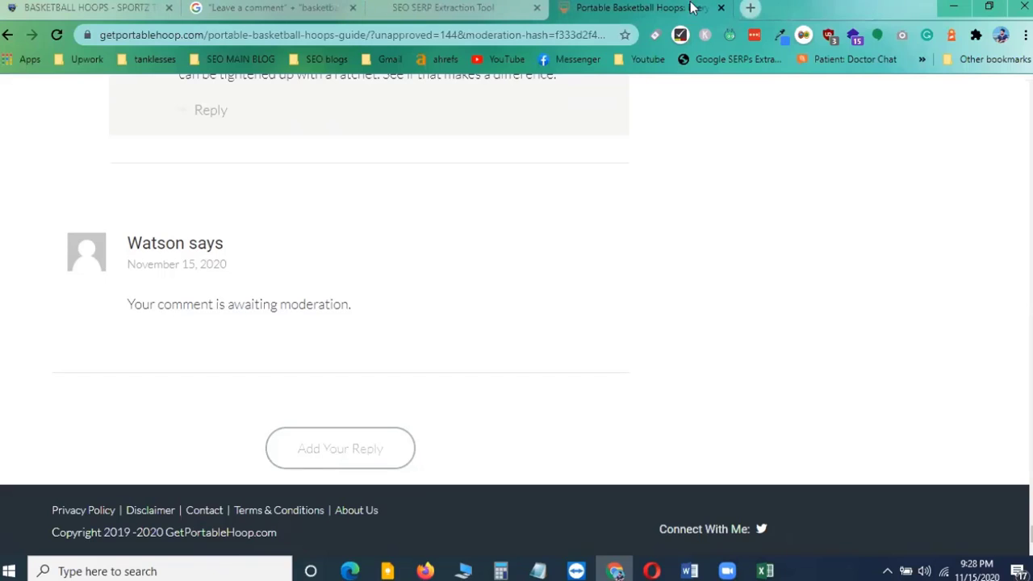
pyautogui.click(442, 34)
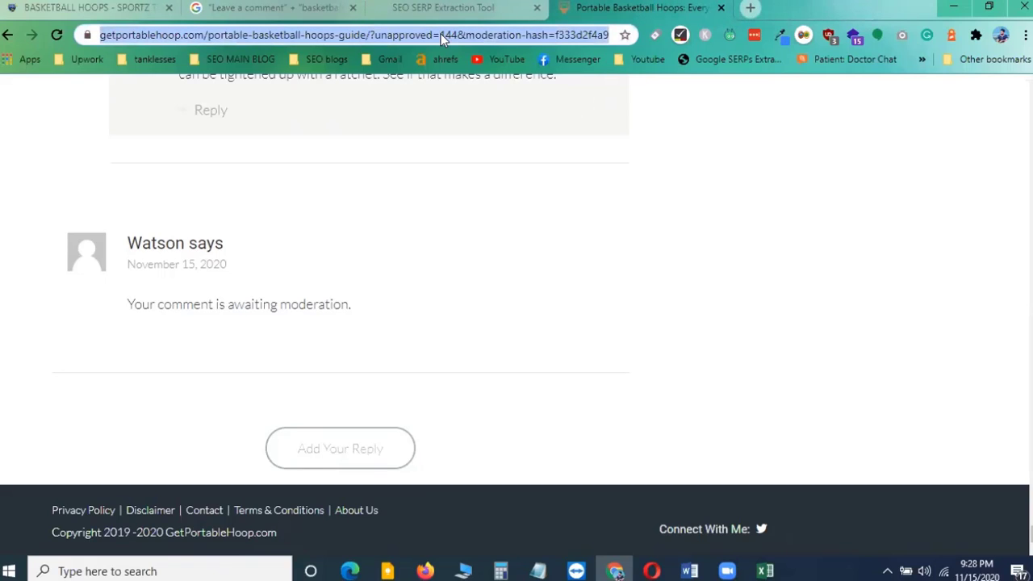
pyautogui.click(765, 571)
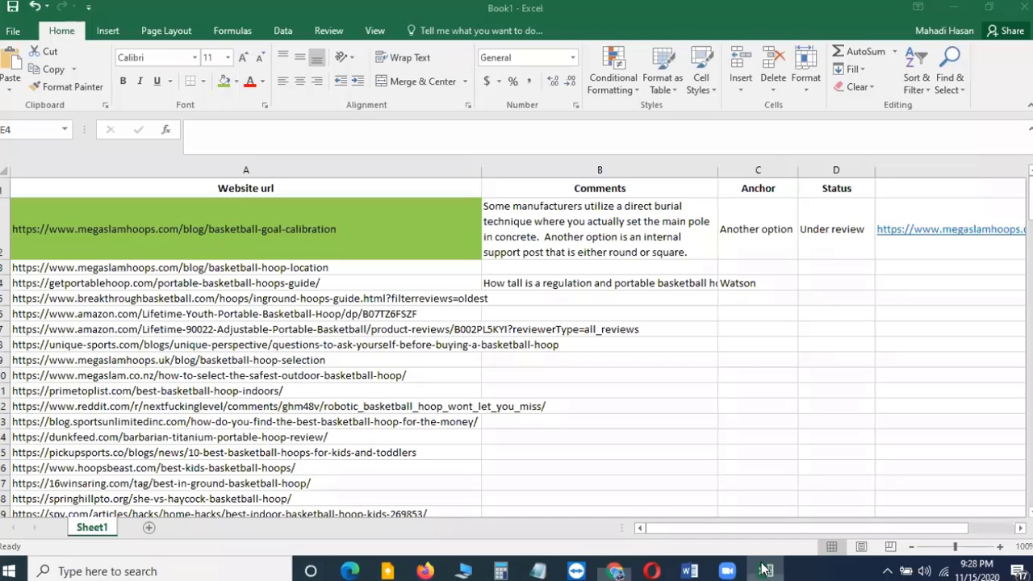
pyautogui.click(5, 282)
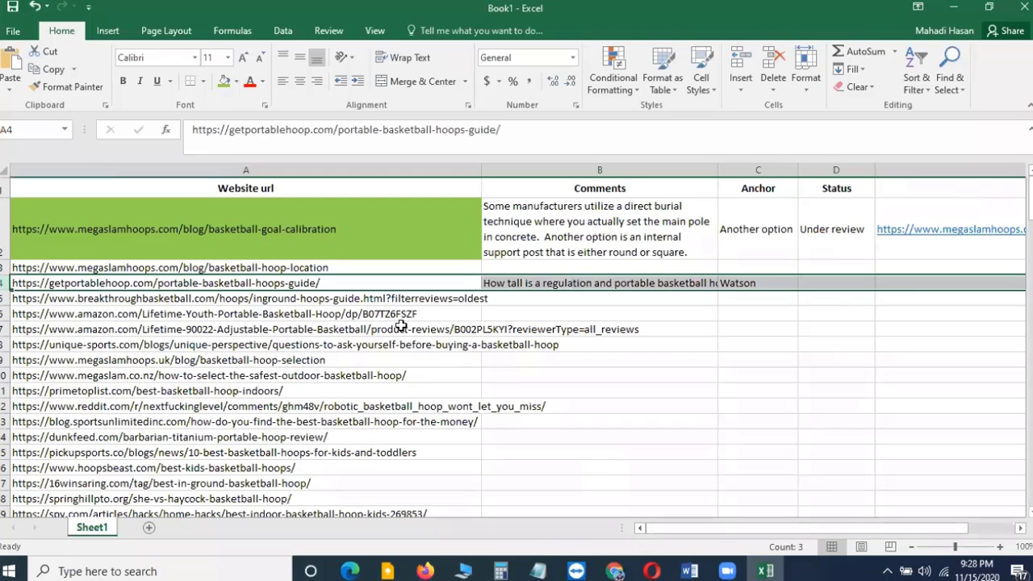
pyautogui.click(920, 286)
pyautogui.click(652, 138)
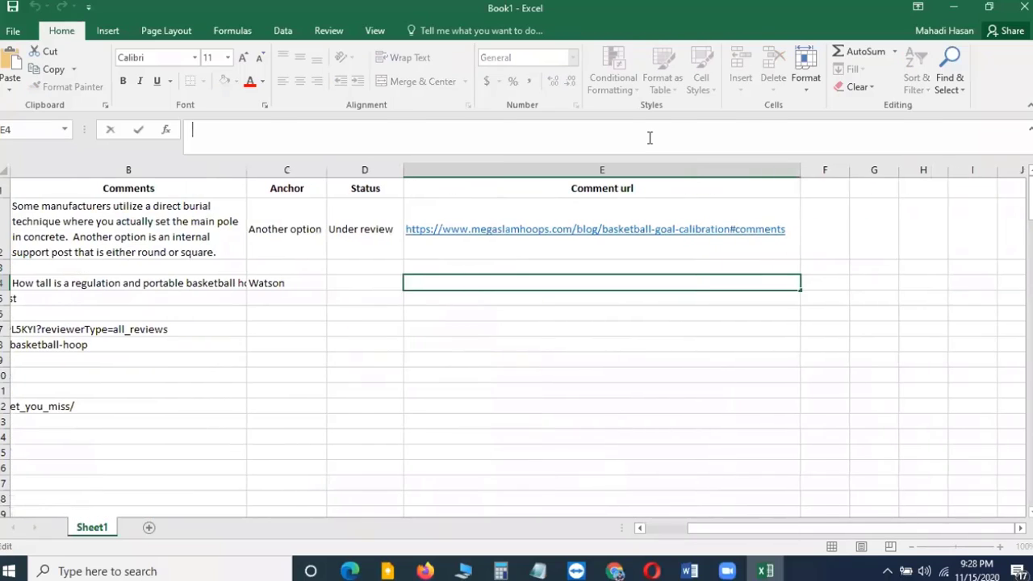
pyautogui.click(554, 335)
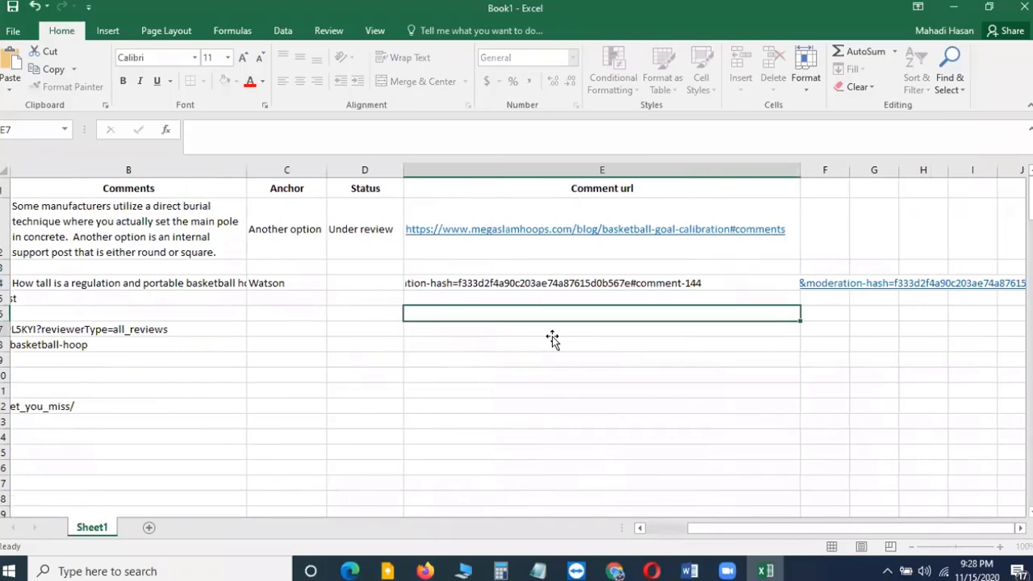
# Copy the Under review status from cell D2 into cell D4
pyautogui.click(373, 283)
pyautogui.click(377, 231)
pyautogui.hotkey('ctrl', 'c')
pyautogui.click(363, 284)
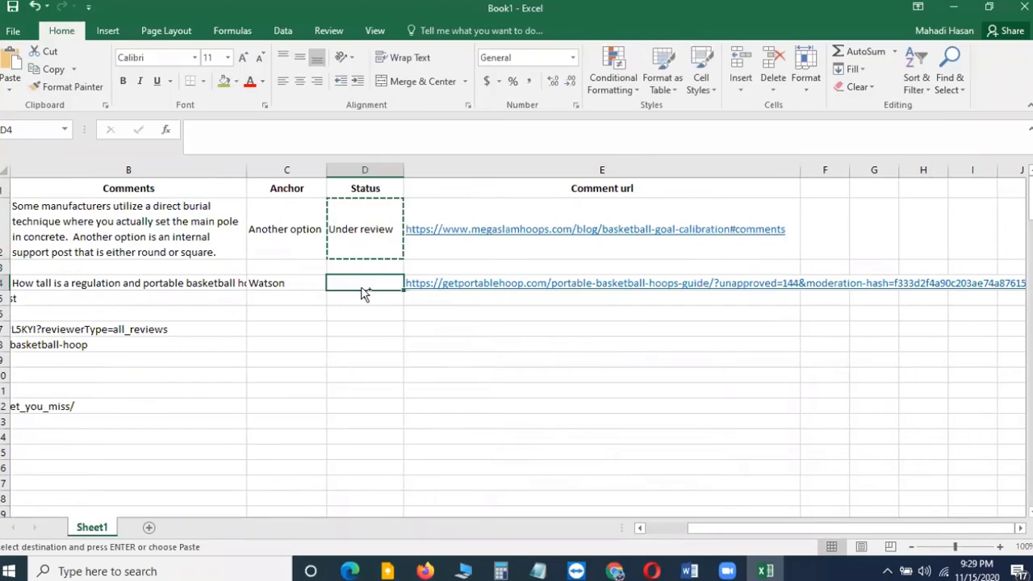
pyautogui.hotkey('ctrl', 'v')
pyautogui.click(478, 327)
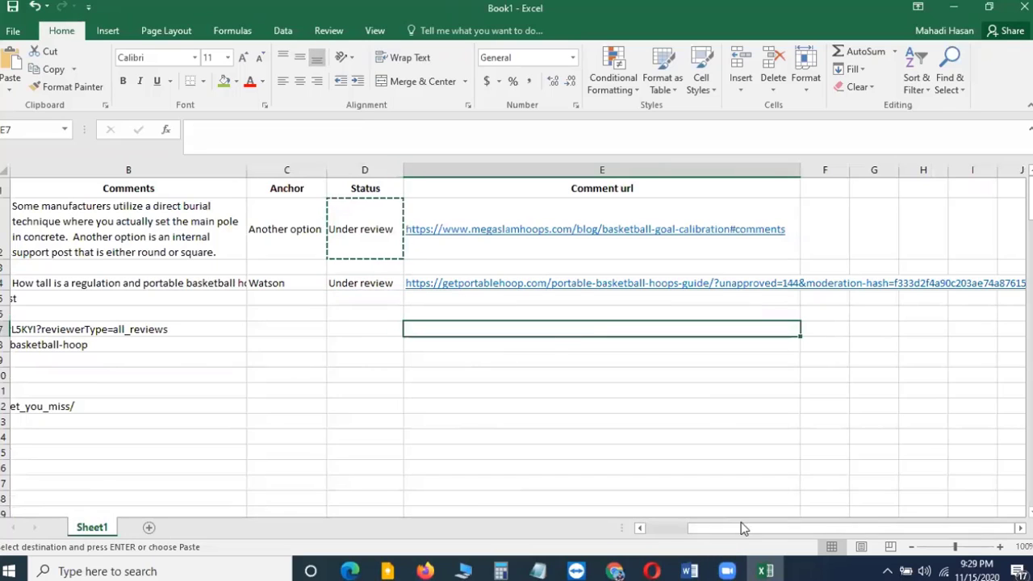
# Highlight the website URL in cell A4 with the green fill colour
pyautogui.moveTo(743, 529); pyautogui.dragTo(618, 529)
pyautogui.click(189, 283)
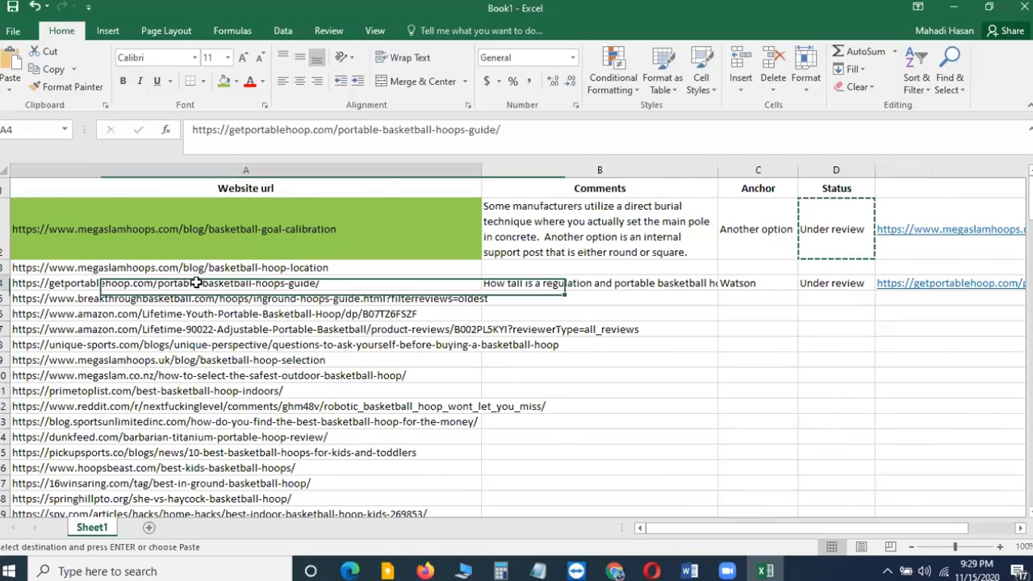
pyautogui.click(224, 81)
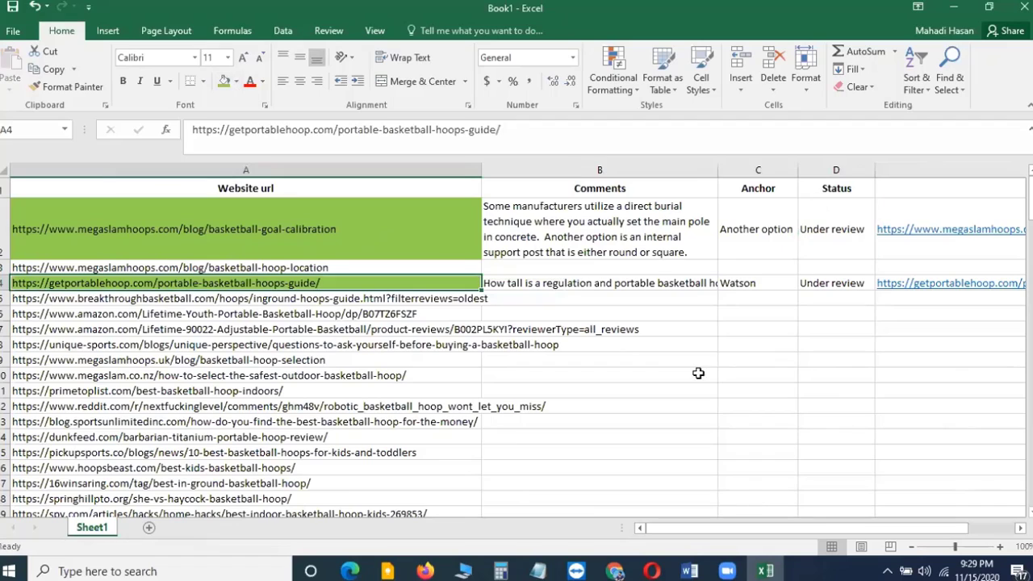
pyautogui.click(597, 375)
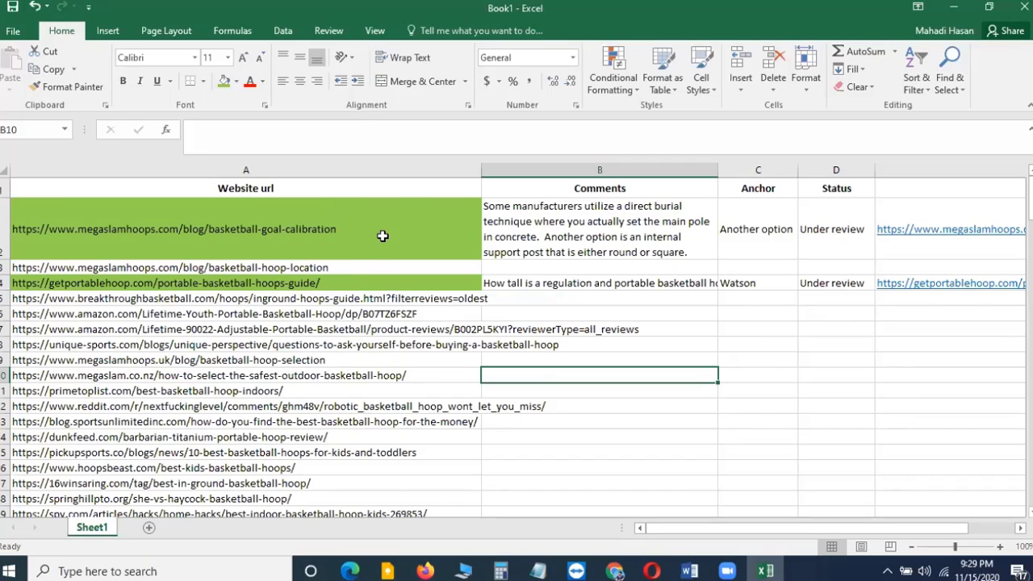
# Return to the blog article and scroll back up to its comment form
pyautogui.hotkey('alt', 'Tab')
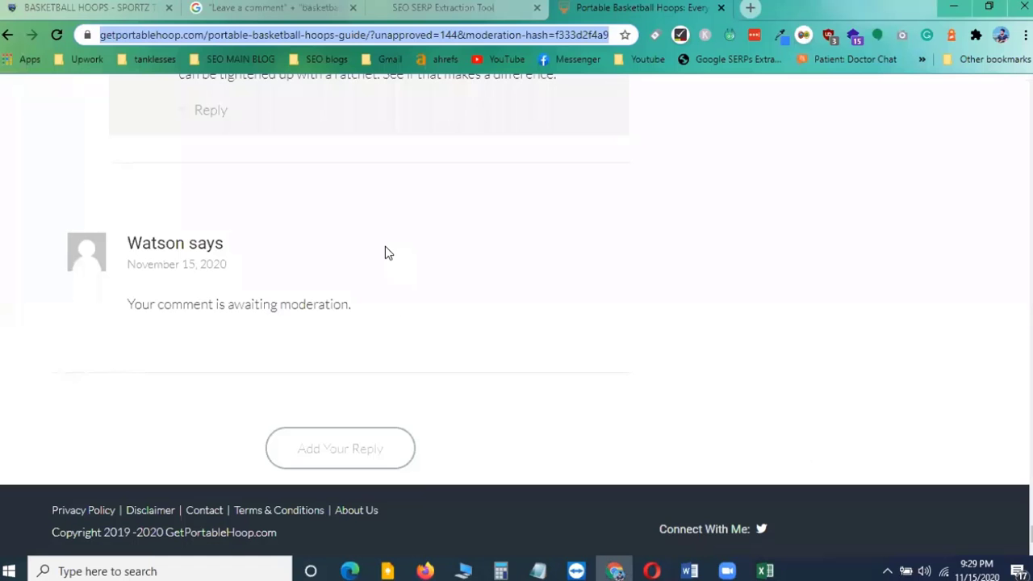
pyautogui.scroll(2, 360, 321)
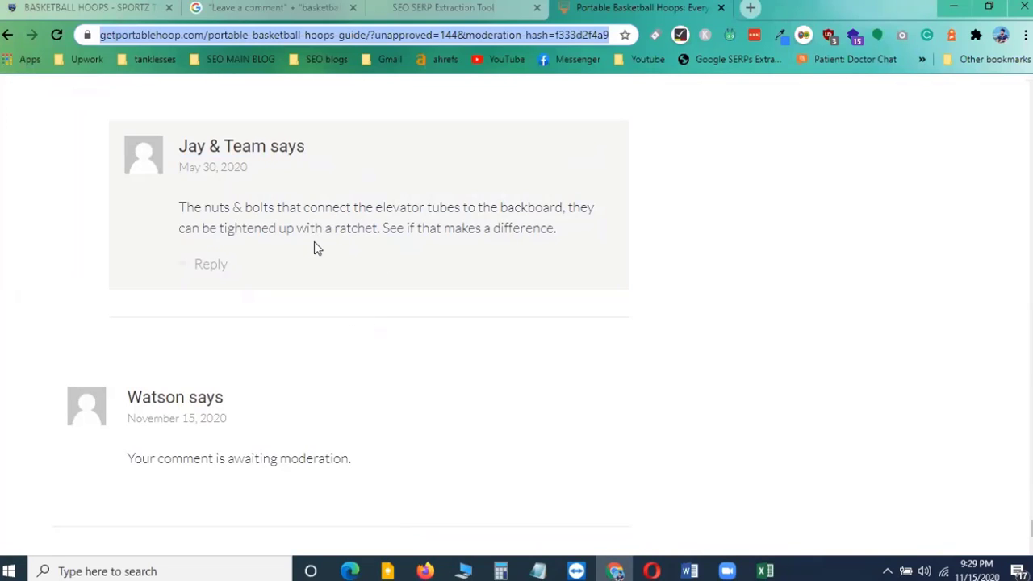
pyautogui.scroll(3, 307, 251)
pyautogui.scroll(2, 403, 283)
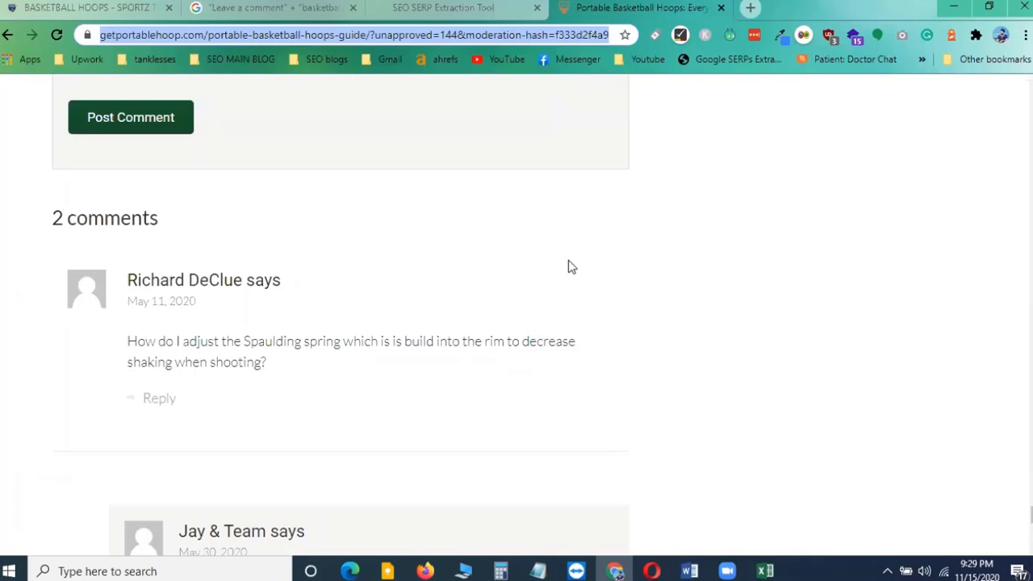
pyautogui.scroll(5, 216, 364)
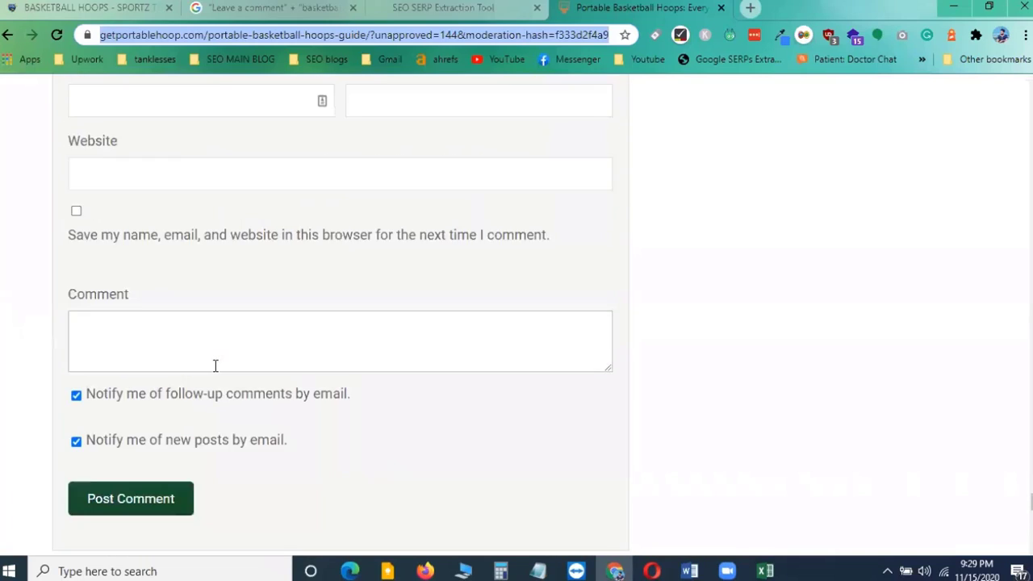
pyautogui.click(702, 311)
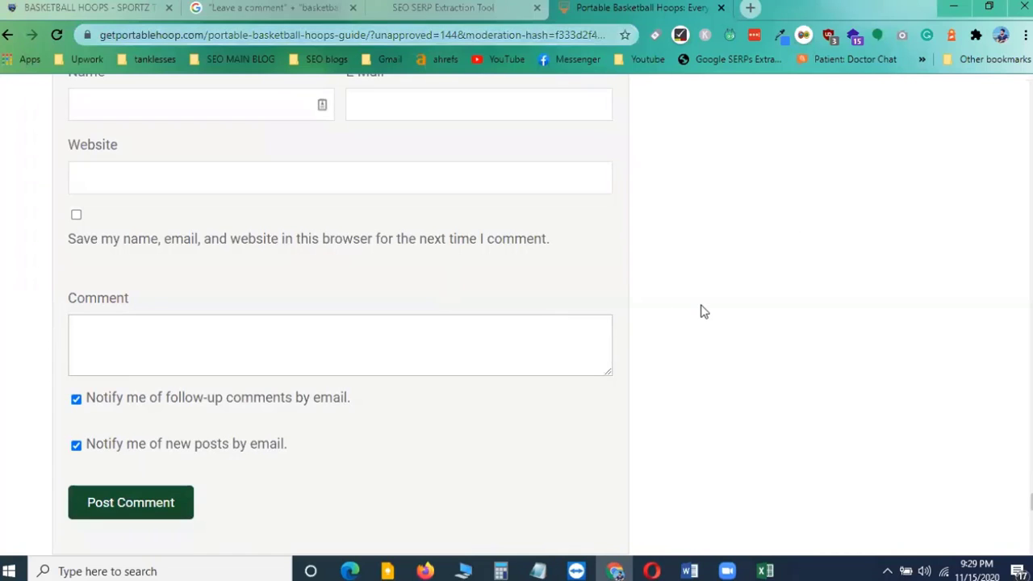
pyautogui.scroll(1, 702, 311)
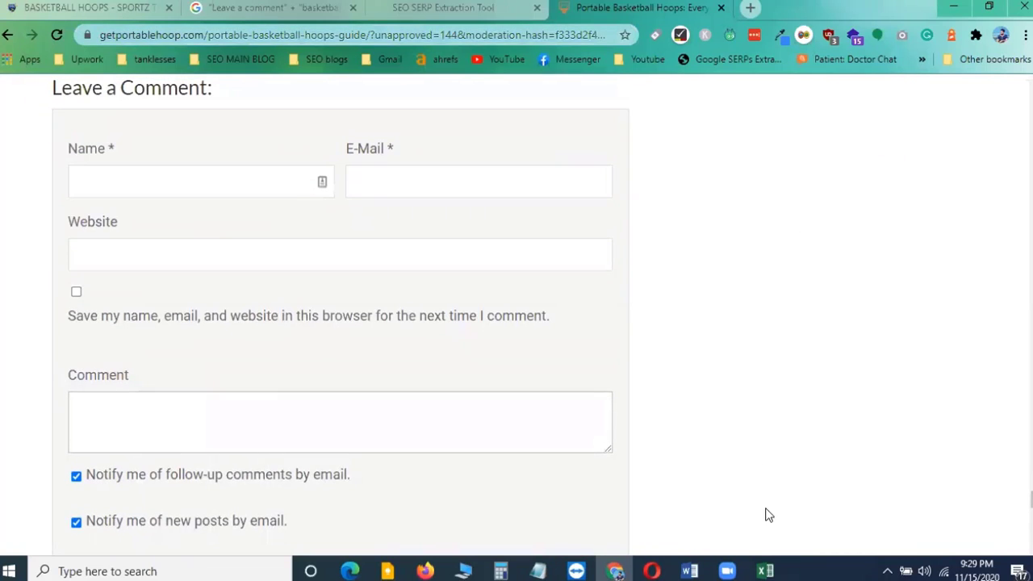
# Bring up the Notepad list of Google comment-search operators alongside the spreadsheet
pyautogui.moveTo(768, 570)
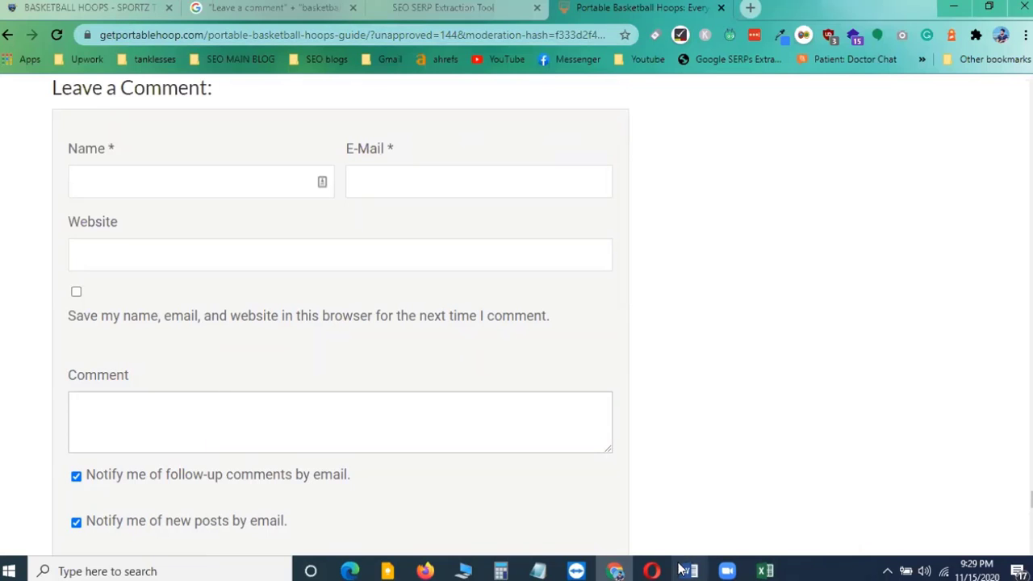
pyautogui.click(541, 570)
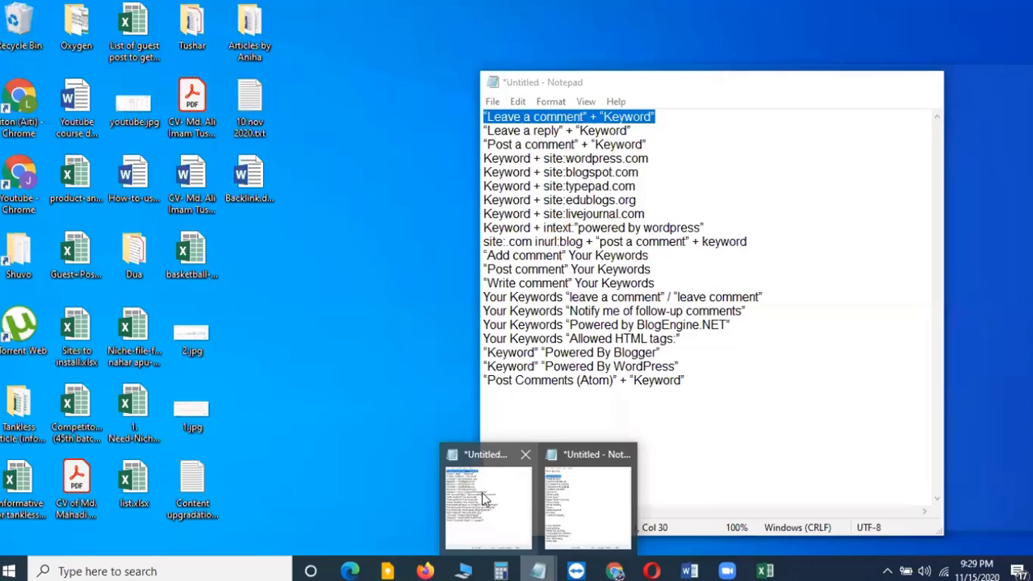
pyautogui.click(482, 501)
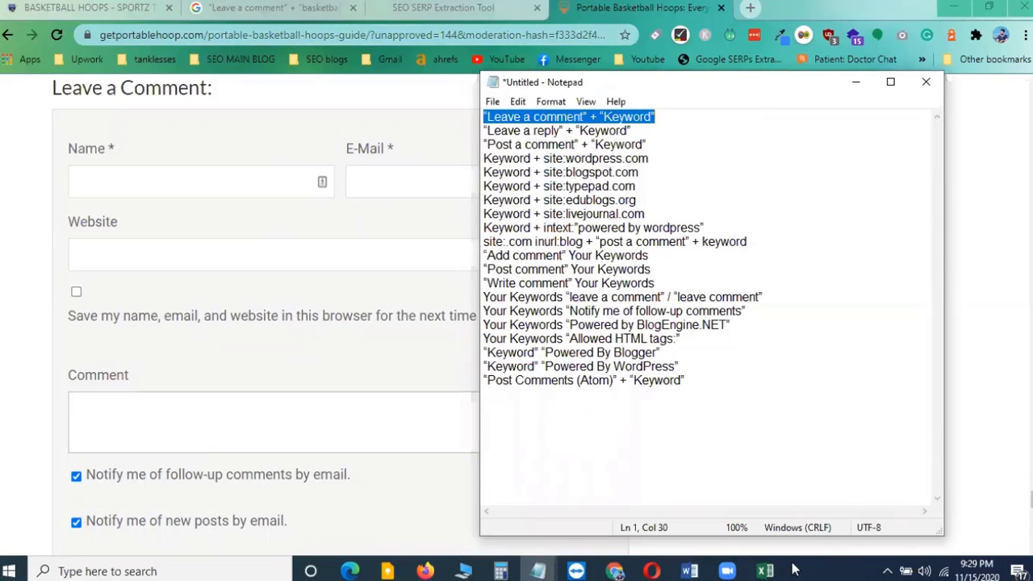
pyautogui.click(766, 571)
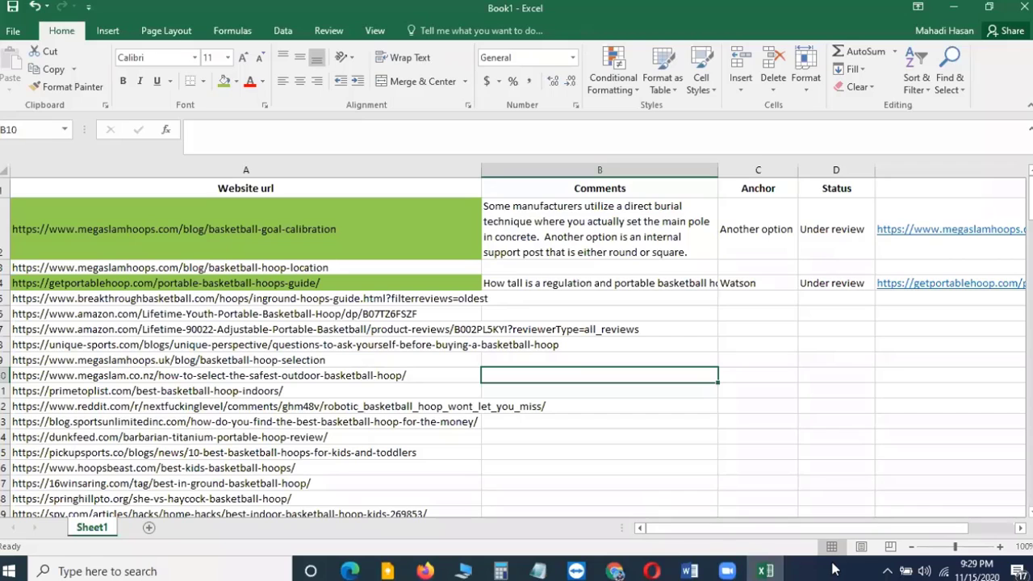
pyautogui.click(765, 571)
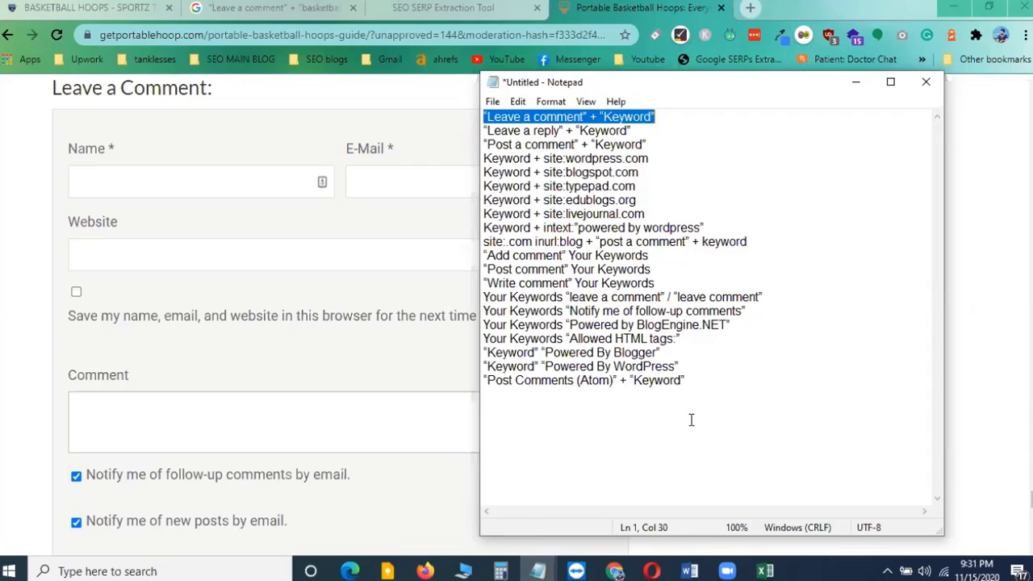
# Copy the "Post Comments (Atom)" + "Keyword" search operator from the Notepad list
pyautogui.moveTo(484, 379); pyautogui.dragTo(685, 381)
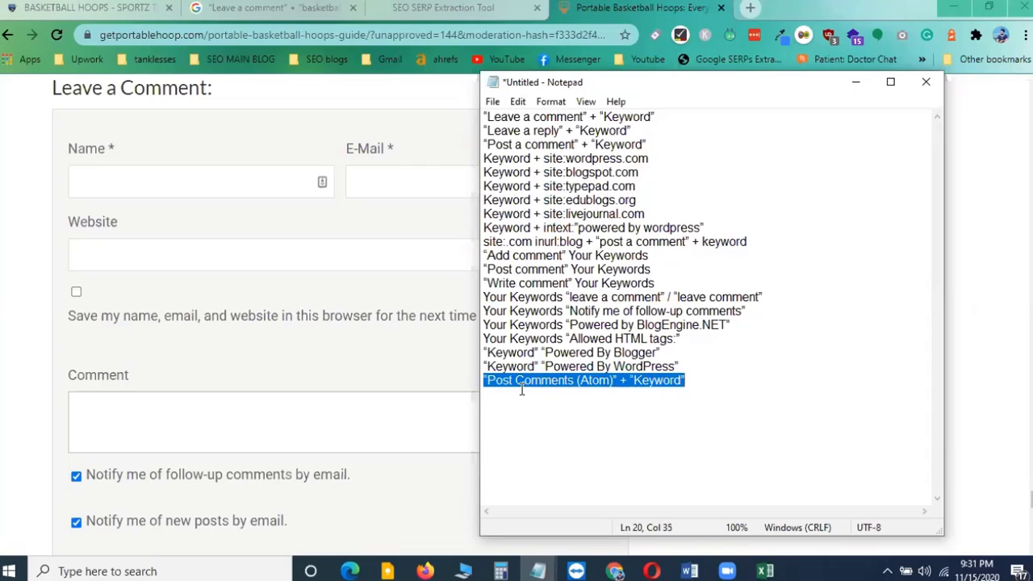
pyautogui.click(583, 379)
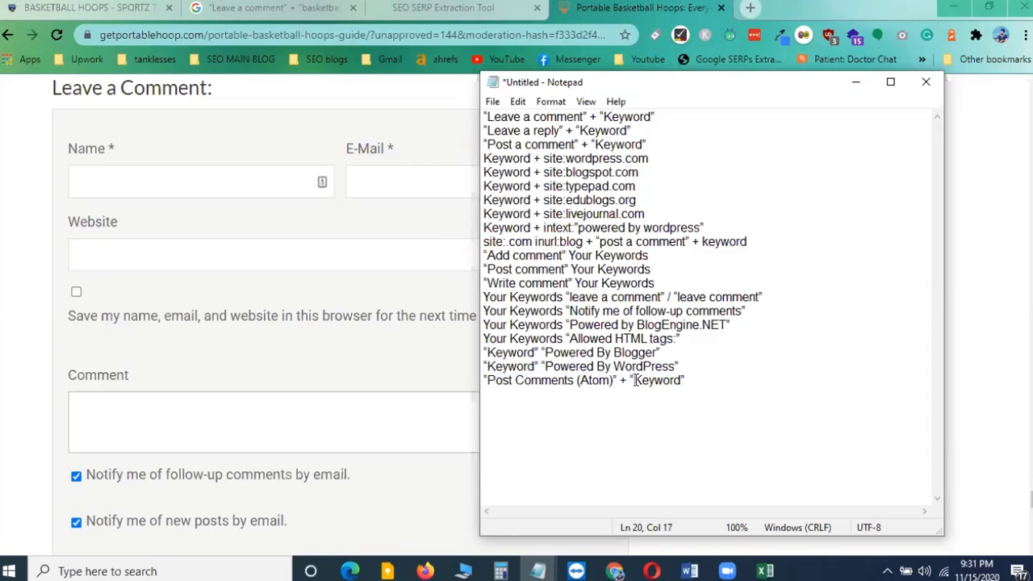
pyautogui.moveTo(634, 381); pyautogui.dragTo(684, 382)
pyautogui.click(671, 399)
pyautogui.click(484, 381)
pyautogui.moveTo(484, 380); pyautogui.dragTo(685, 381)
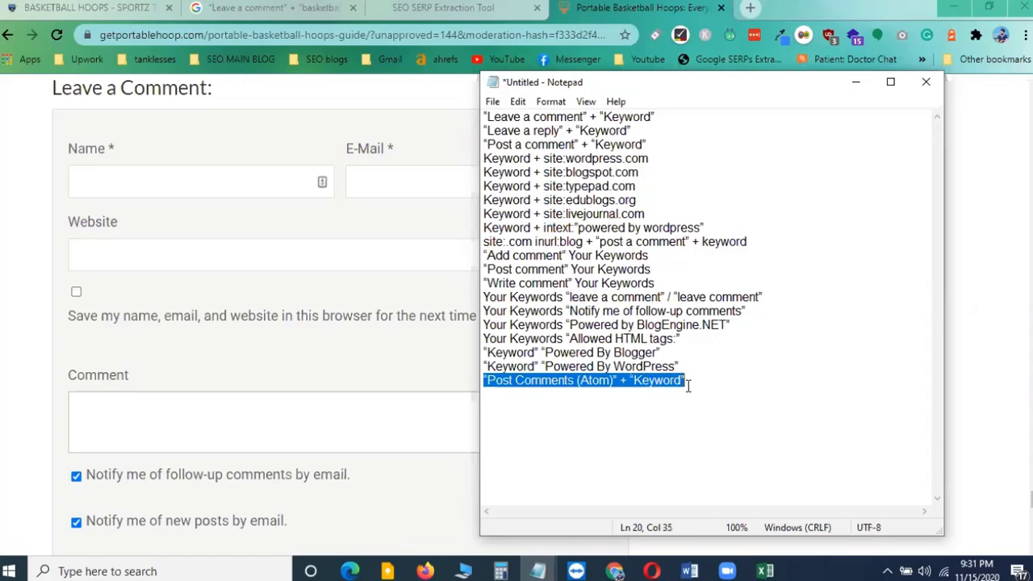
pyautogui.rightClick(659, 383)
pyautogui.click(699, 197)
# Close the blog article tab and the SEO SERP Extraction Tool tab
pyautogui.click(724, 8)
pyautogui.click(722, 7)
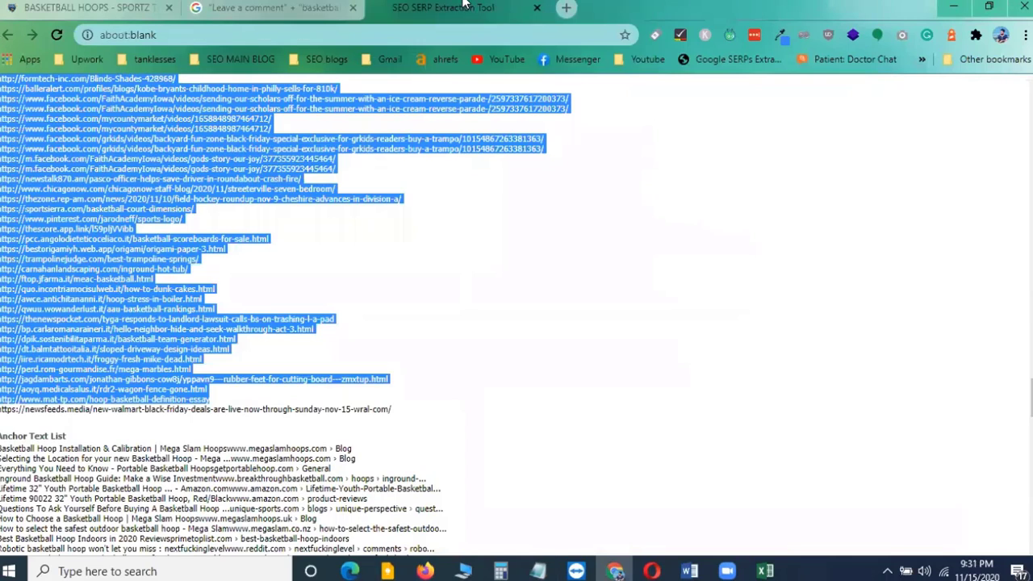
pyautogui.click(538, 8)
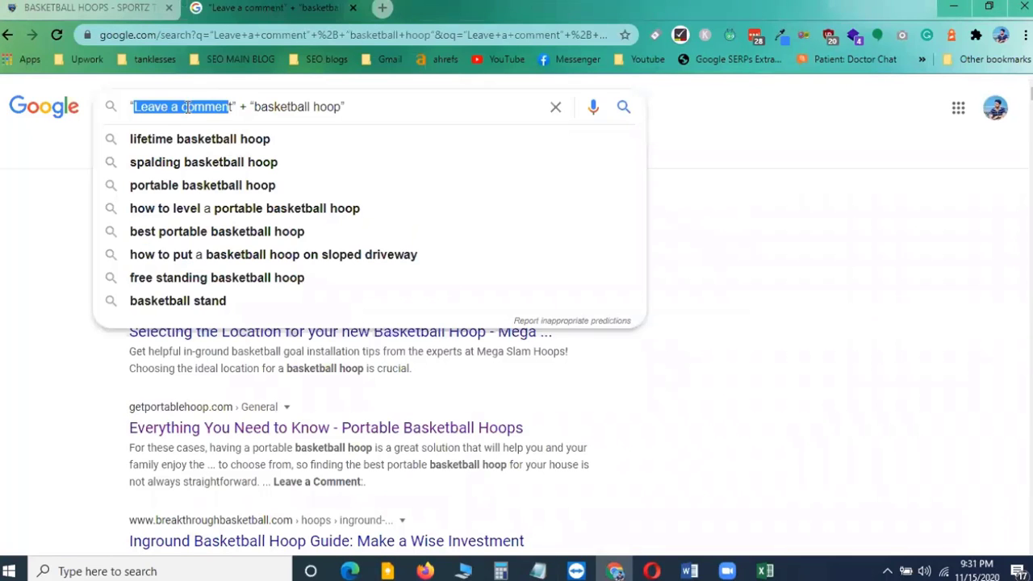
# Search Google for "Post Comments (Atom)" + "basketball hoop" by pasting the operator and replacing Keyword
pyautogui.click(346, 111)
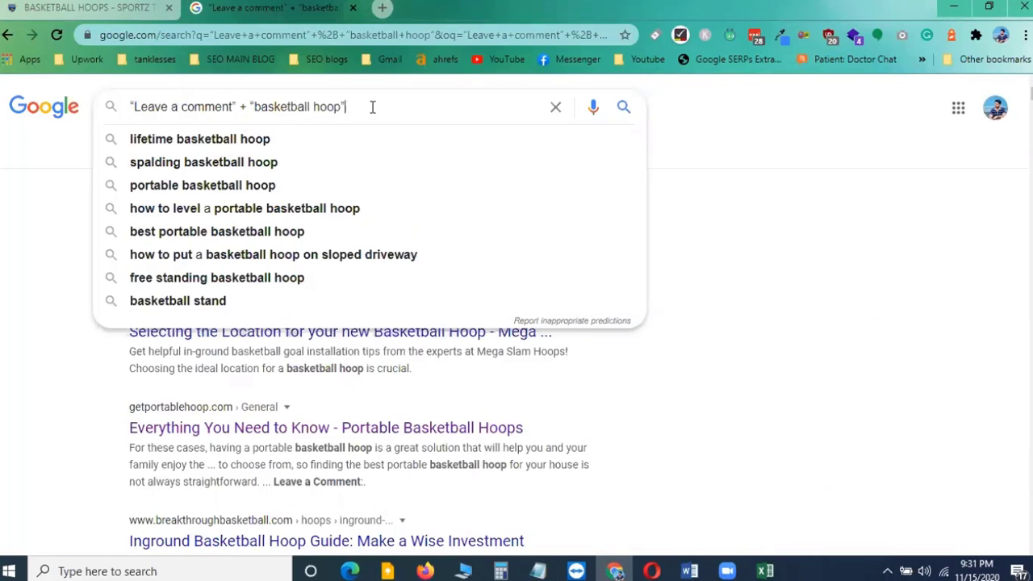
pyautogui.moveTo(371, 107); pyautogui.dragTo(9, 122)
pyautogui.hotkey('ctrl', 'v')
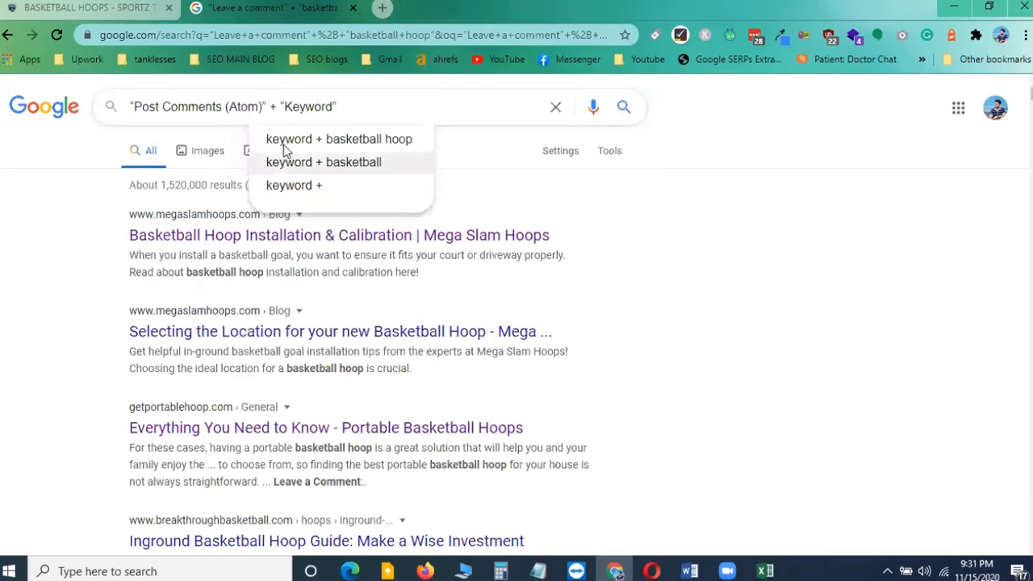
pyautogui.doubleClick(300, 106)
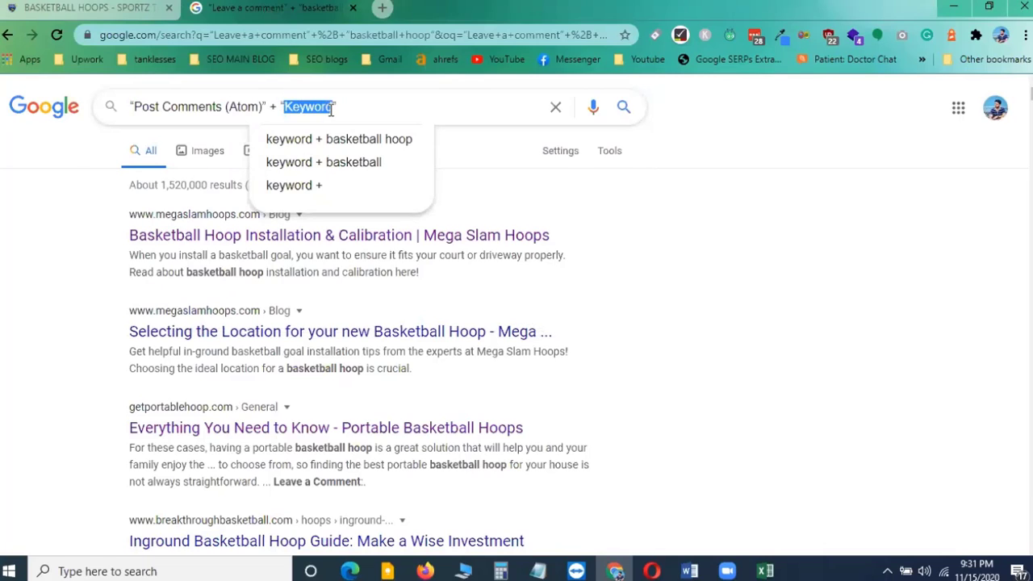
pyautogui.write('basket')
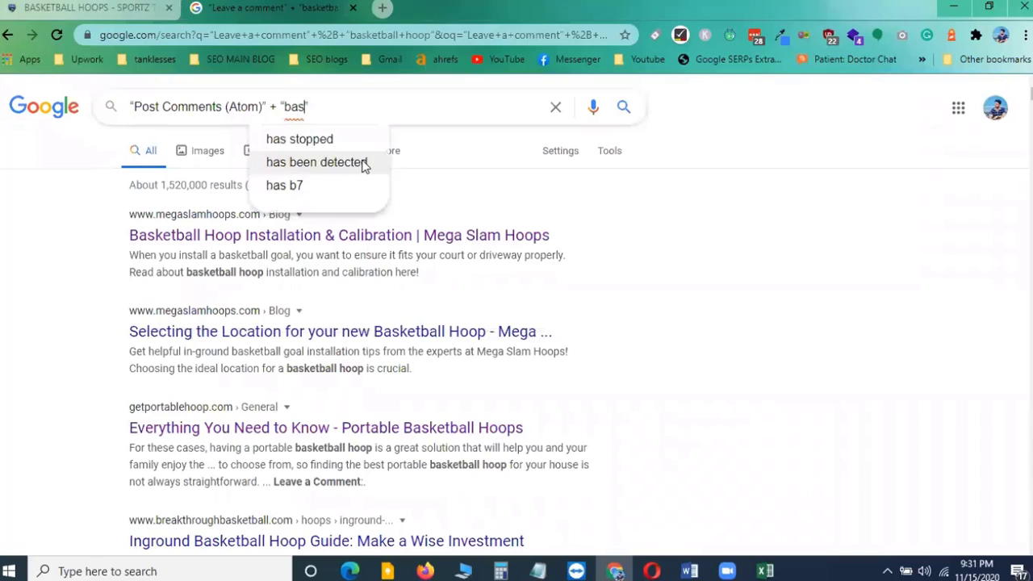
pyautogui.write('ball hoop')
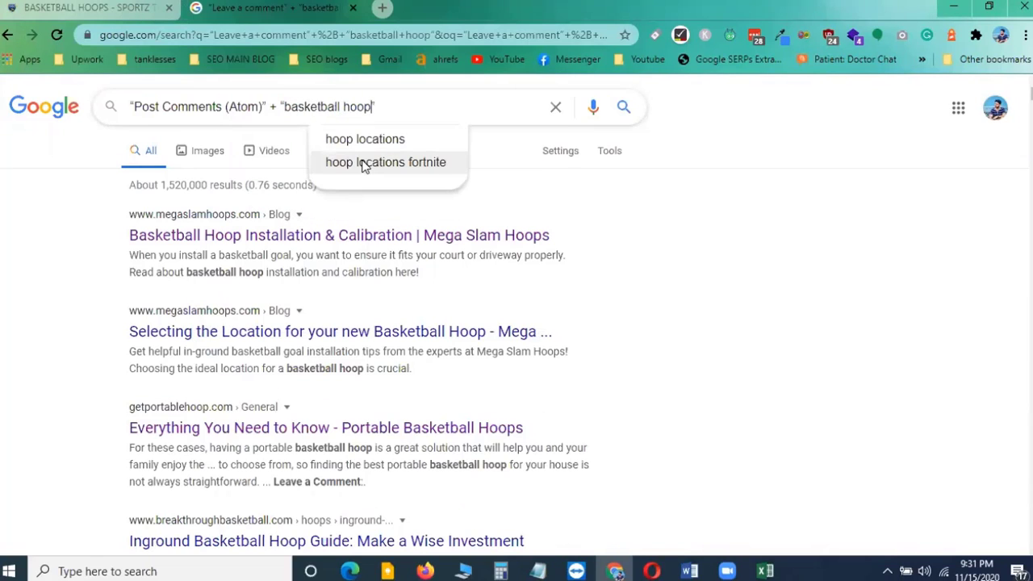
pyautogui.write('"')
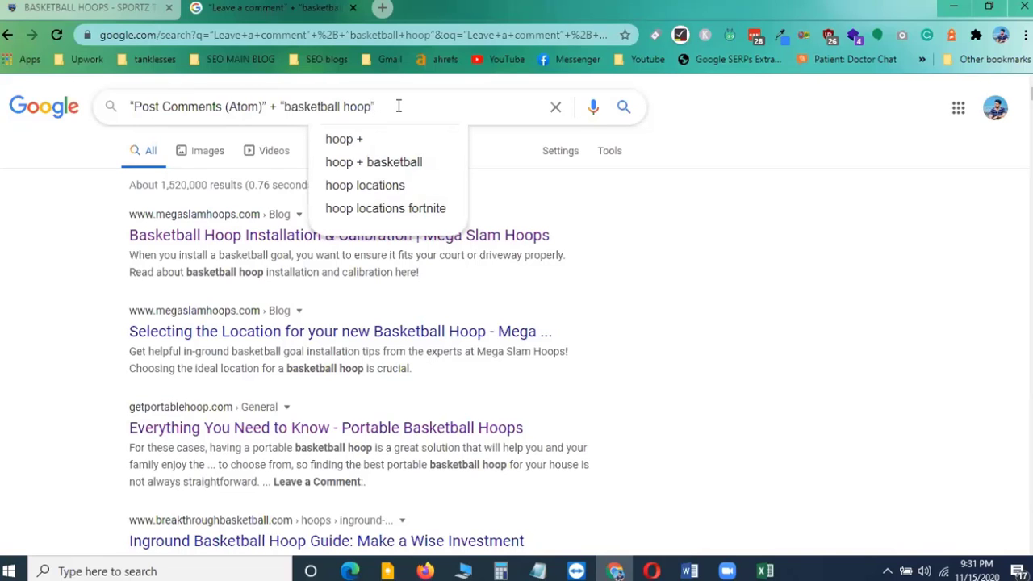
pyautogui.press('Return')
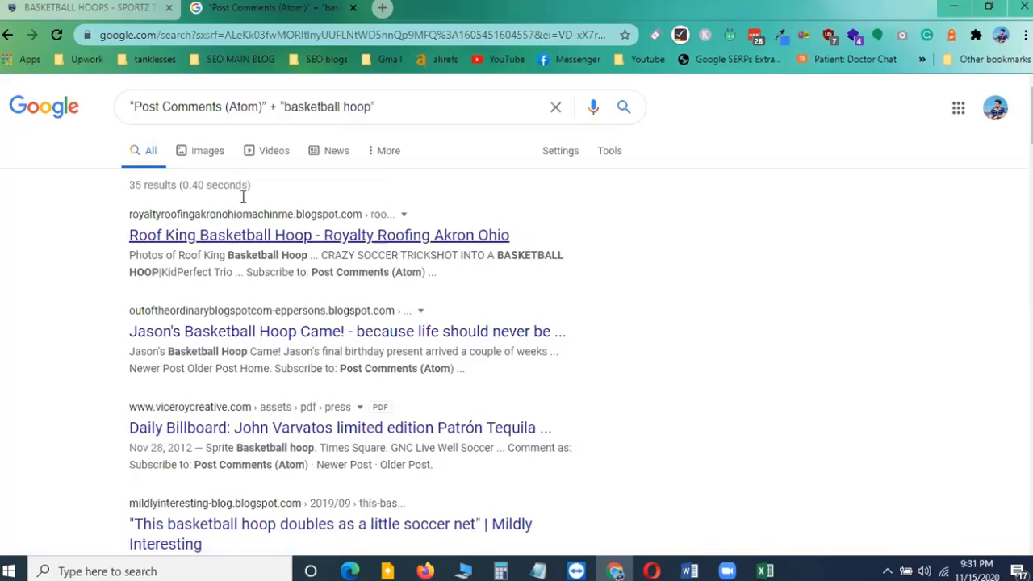
# Open the Roof King Basketball Hoop – Royalty Roofing Akron Ohio result in a new tab
pyautogui.scroll(-10, 266, 389)
pyautogui.scroll(10, 266, 396)
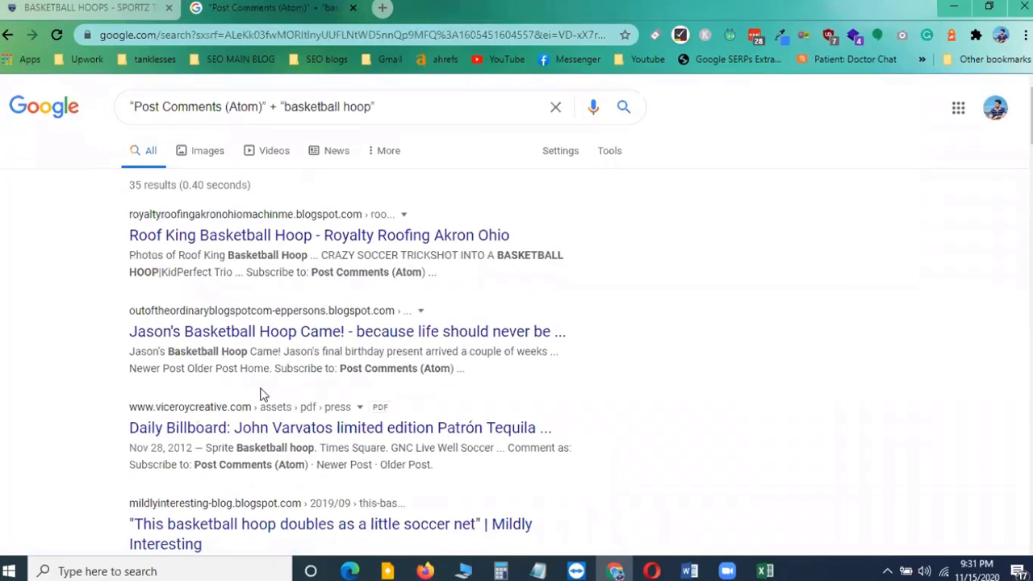
pyautogui.rightClick(244, 242)
pyautogui.click(289, 258)
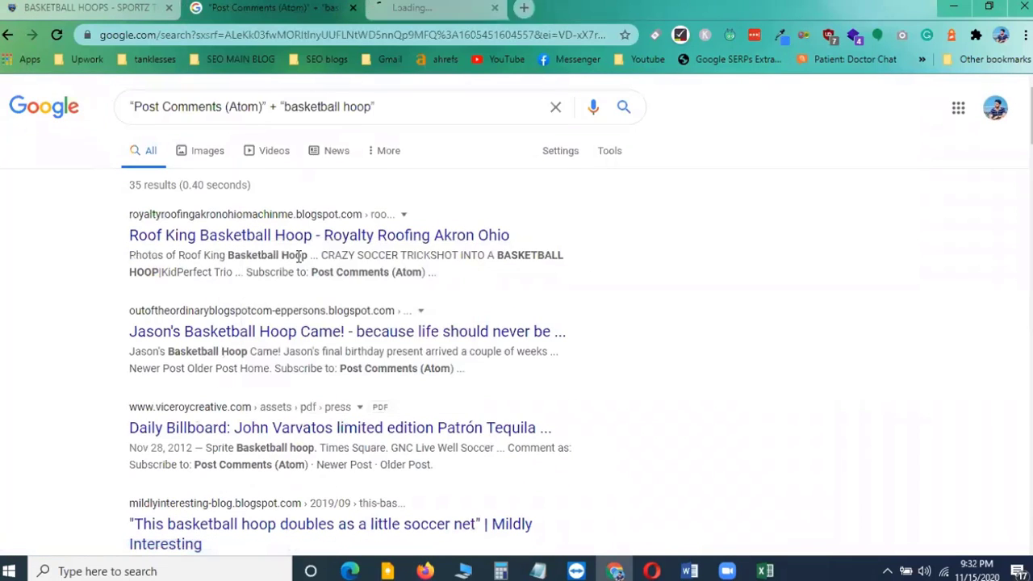
pyautogui.click(521, 7)
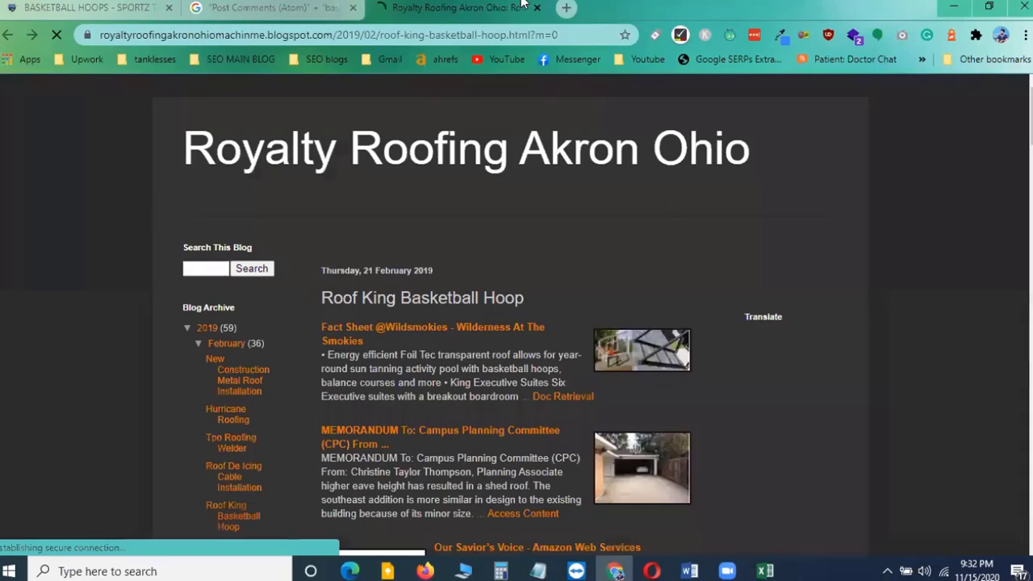
# Examine the blog post's comment section and its blogspot.com address
pyautogui.scroll(-15, 419, 339)
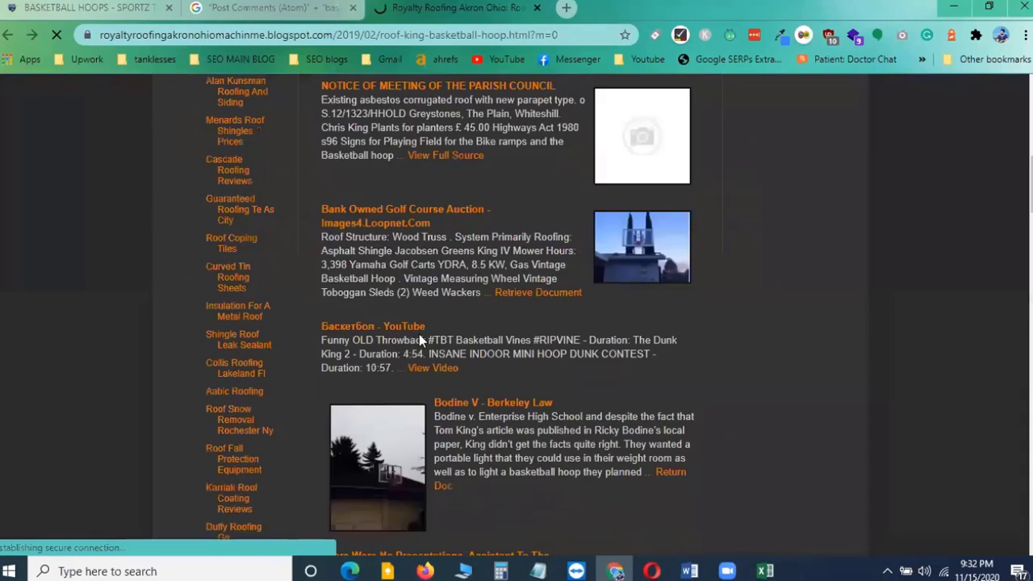
pyautogui.scroll(-15, 419, 341)
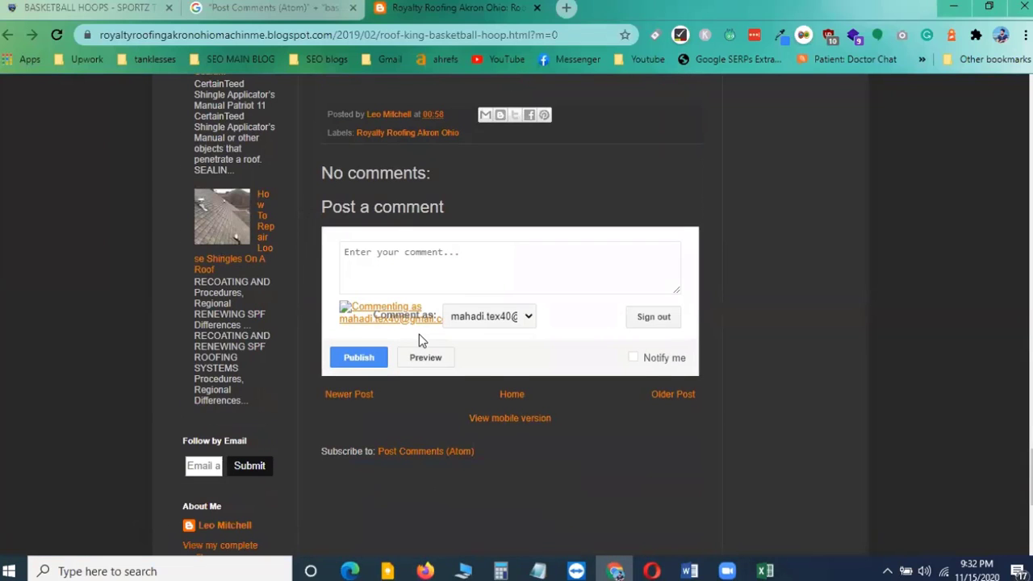
pyautogui.scroll(2, 419, 339)
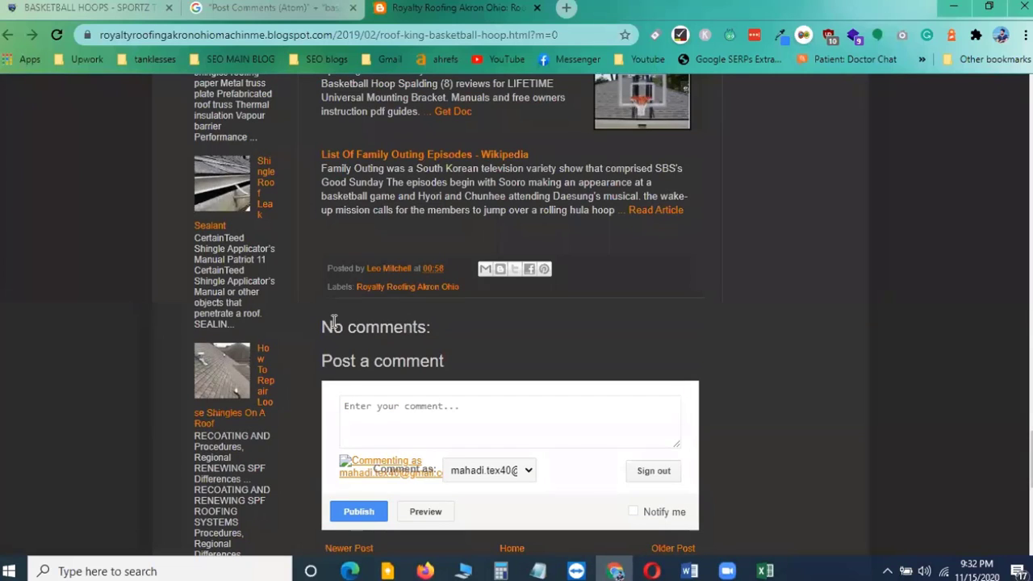
pyautogui.moveTo(332, 325); pyautogui.dragTo(484, 328)
pyautogui.click(543, 329)
pyautogui.scroll(5, 542, 329)
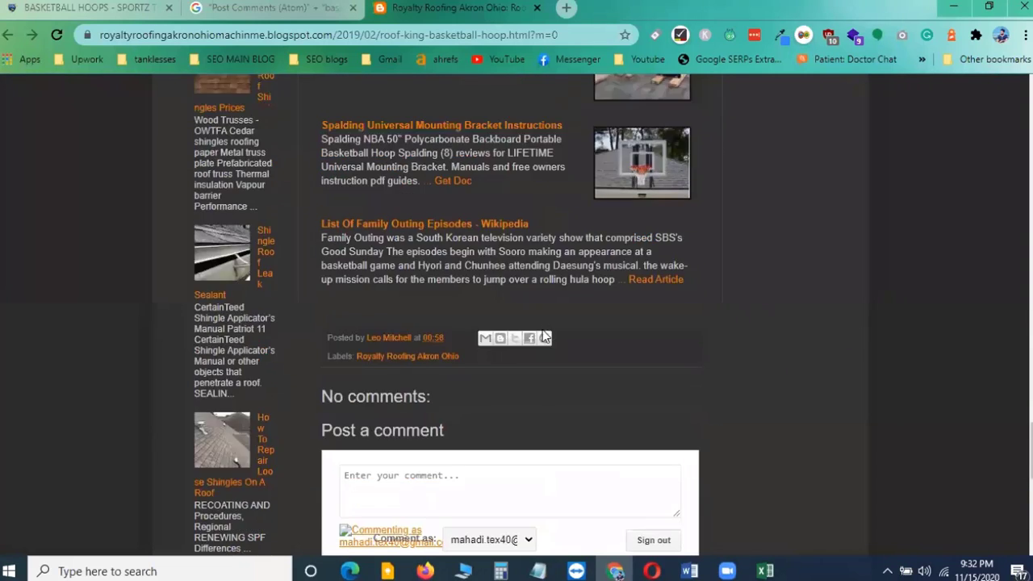
pyautogui.scroll(-3, 541, 333)
pyautogui.scroll(-5, 541, 335)
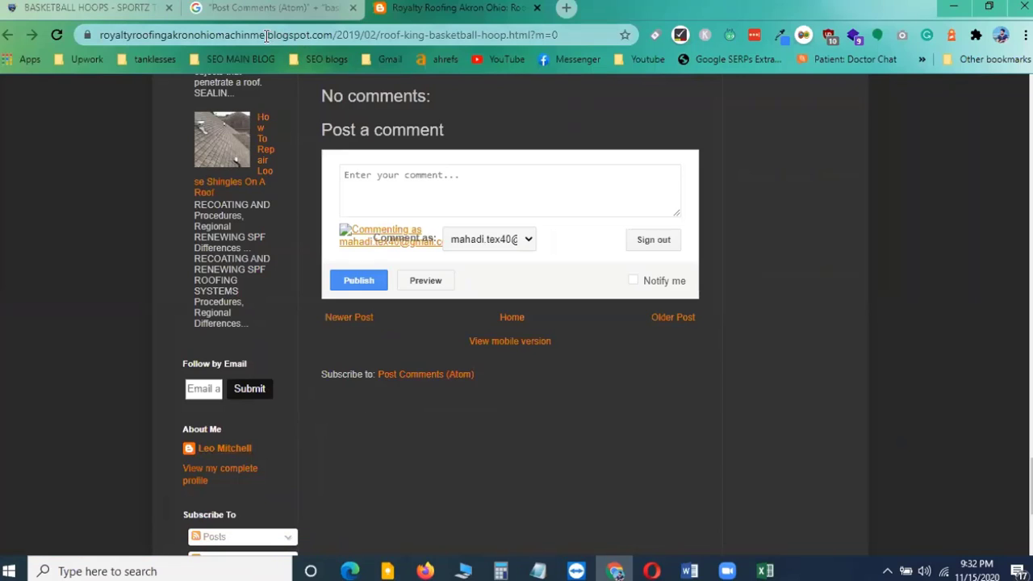
pyautogui.moveTo(267, 35); pyautogui.dragTo(333, 36)
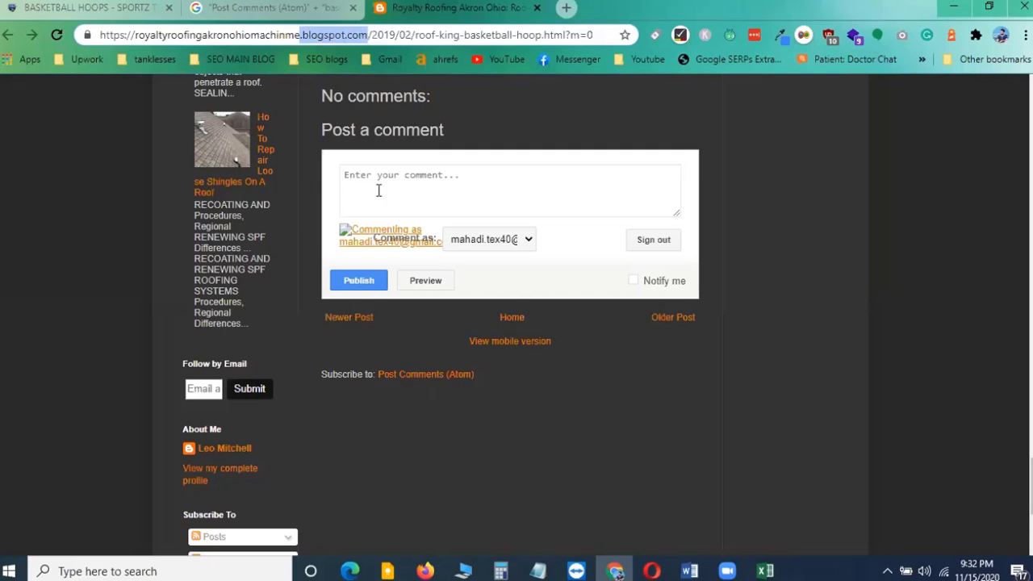
pyautogui.scroll(5, 369, 257)
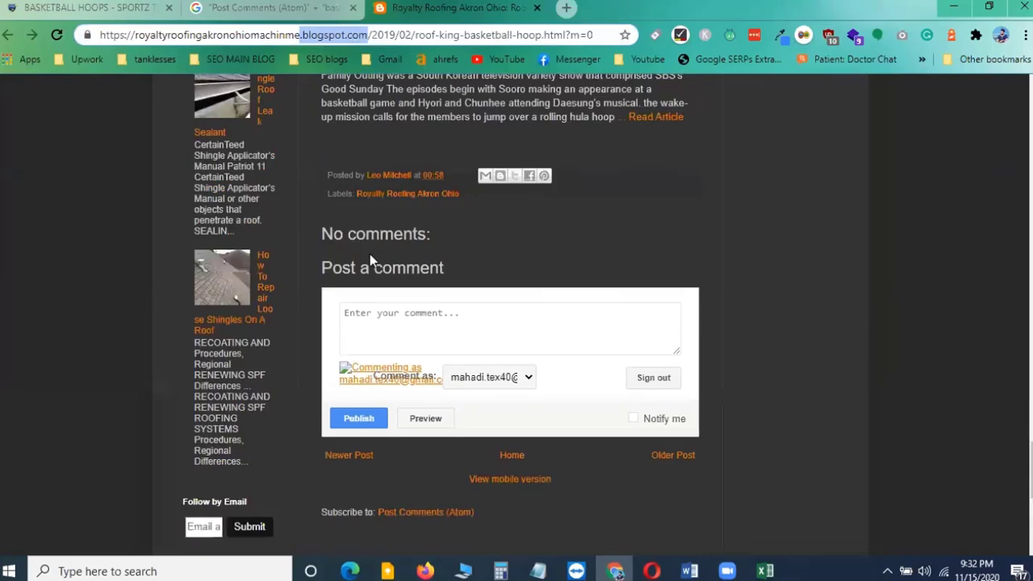
pyautogui.scroll(-4, 543, 323)
pyautogui.scroll(-2, 540, 323)
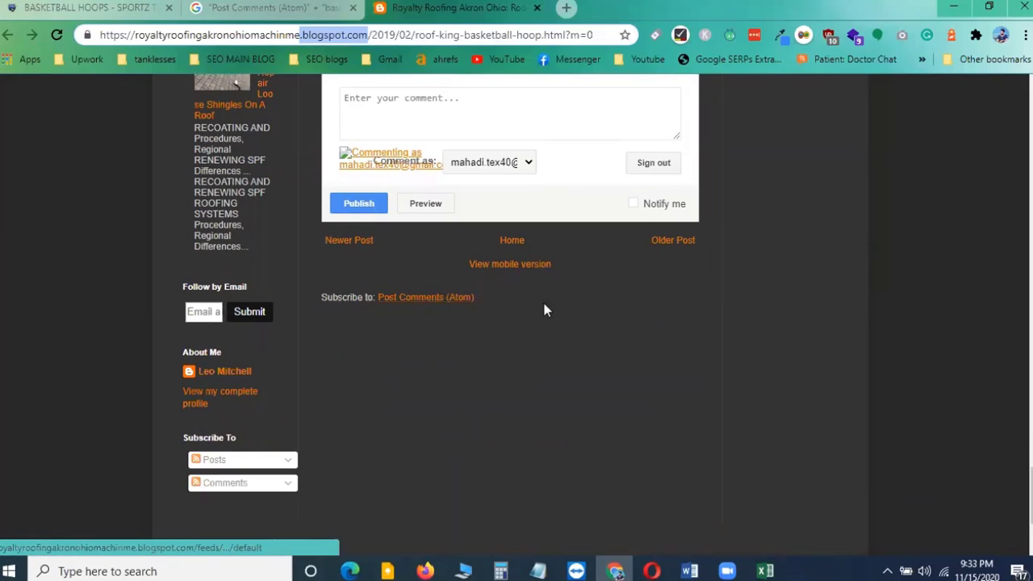
pyautogui.scroll(2, 603, 303)
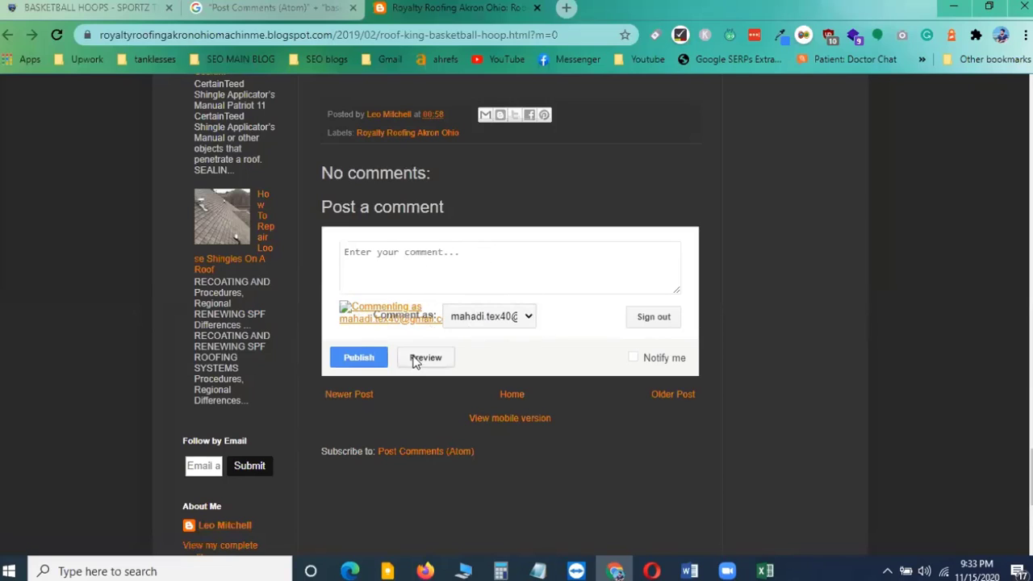
pyautogui.click(418, 255)
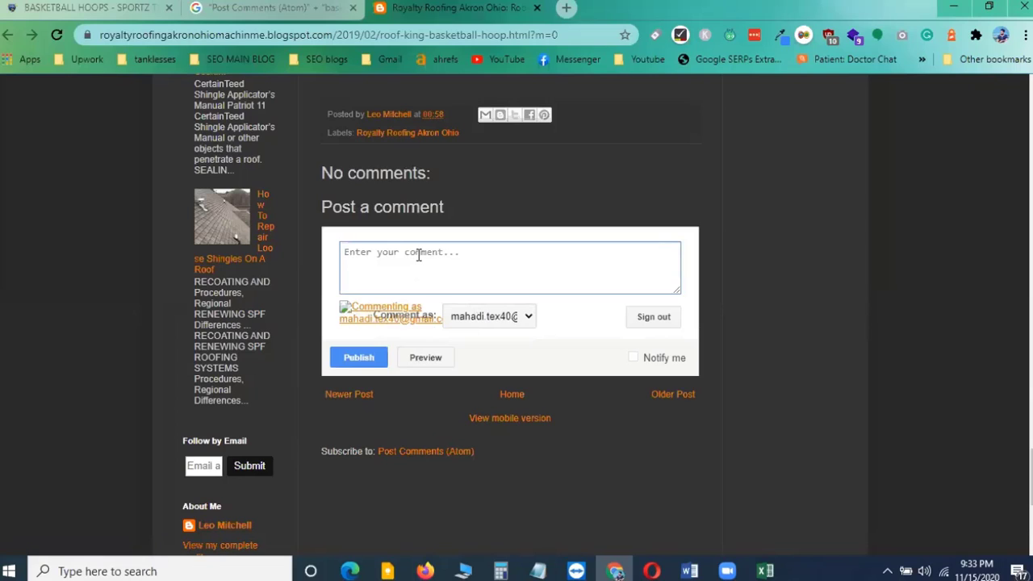
pyautogui.write('"Post Comments (Atom)" + "Keyword"')
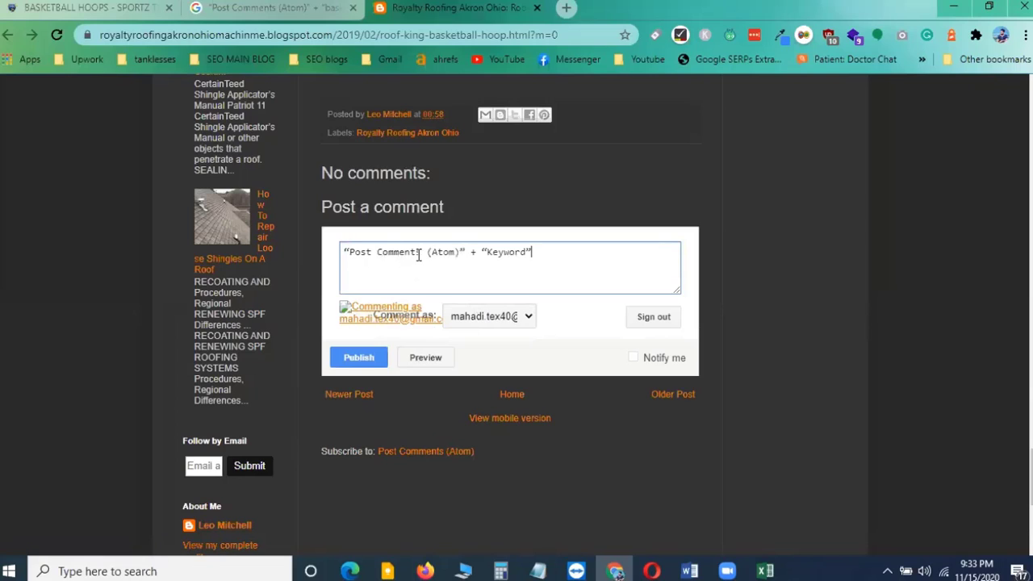
pyautogui.moveTo(549, 256); pyautogui.dragTo(322, 257)
pyautogui.press('BackSpace')
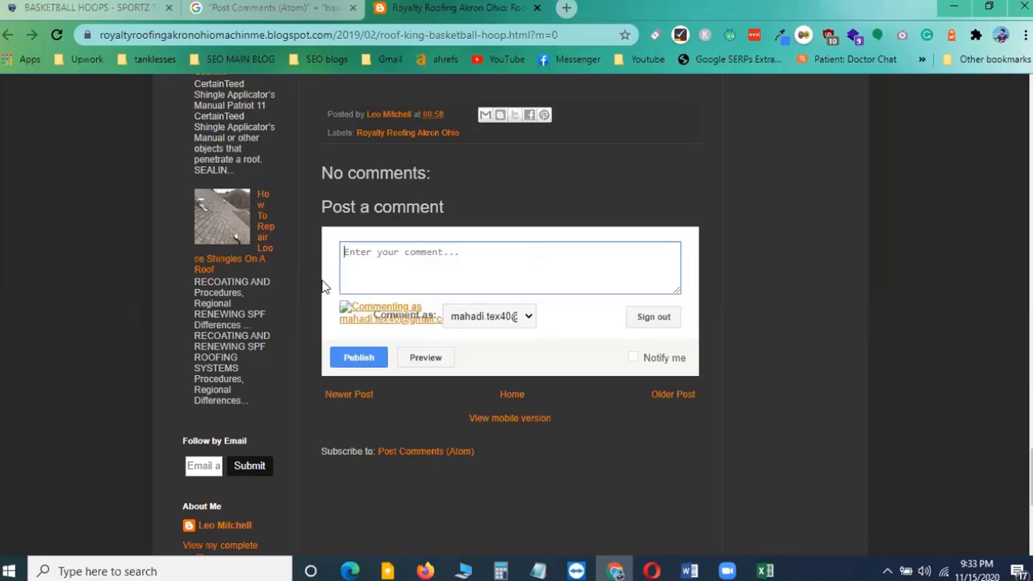
pyautogui.write('Akin to a king post, from the centre of the plate, supporting the ridge pole.')
pyautogui.scroll(1, 462, 331)
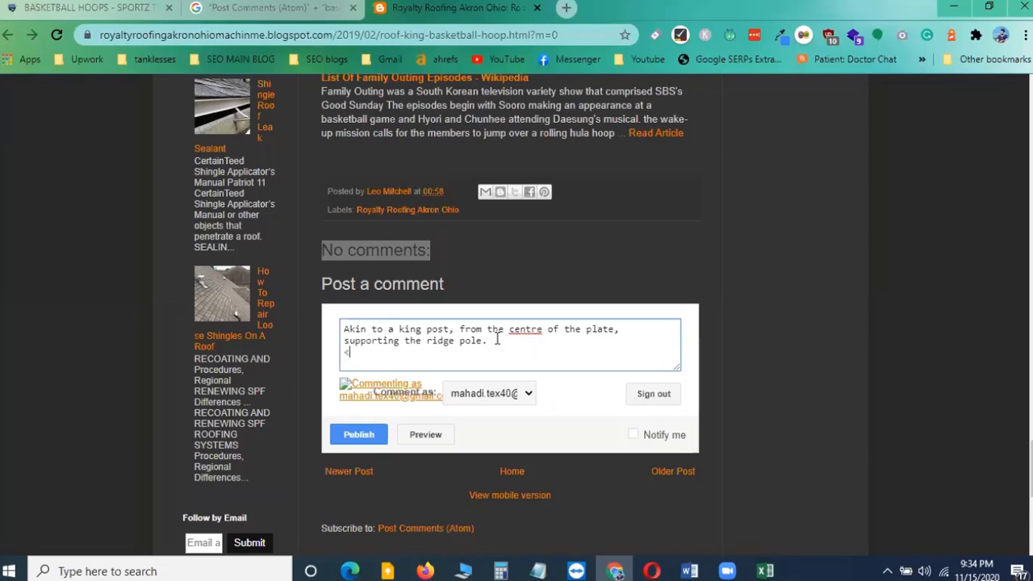
pyautogui.write('ref=')
pyautogui.write('https://sportztunnel.com/basketball-hoops/')
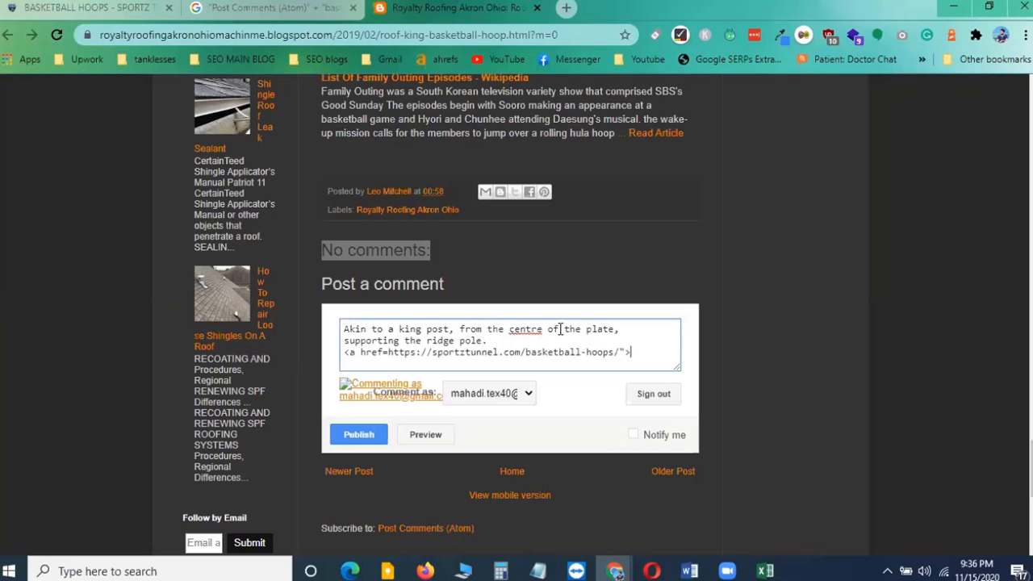
# Add "supporting" as the link's anchor text after the opening tag
pyautogui.moveTo(461, 327); pyautogui.dragTo(615, 329)
pyautogui.click(418, 340)
pyautogui.moveTo(345, 339); pyautogui.dragTo(398, 341)
pyautogui.hotkey('ctrl', 'c')
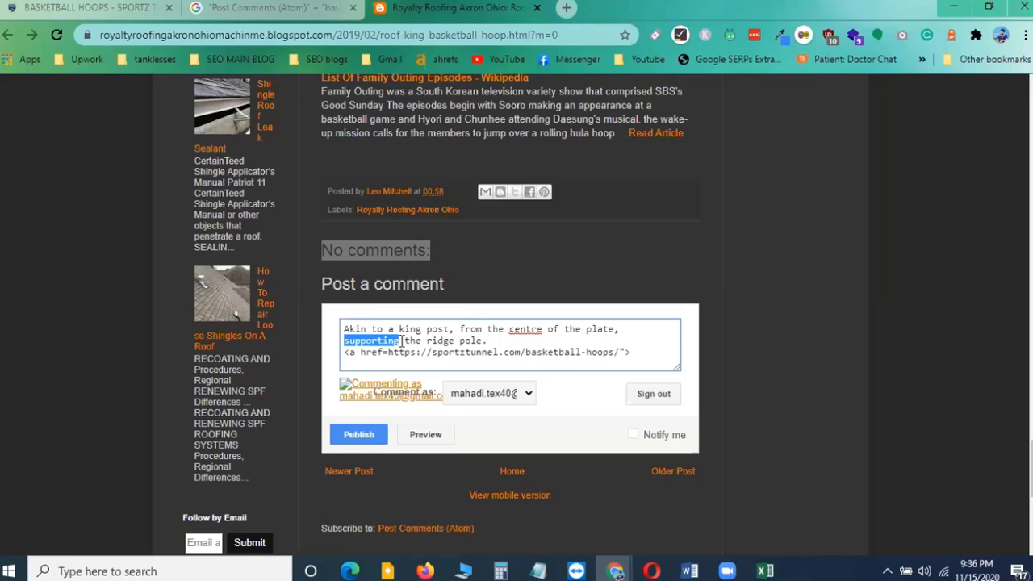
pyautogui.click(639, 353)
pyautogui.hotkey('ctrl', 'v')
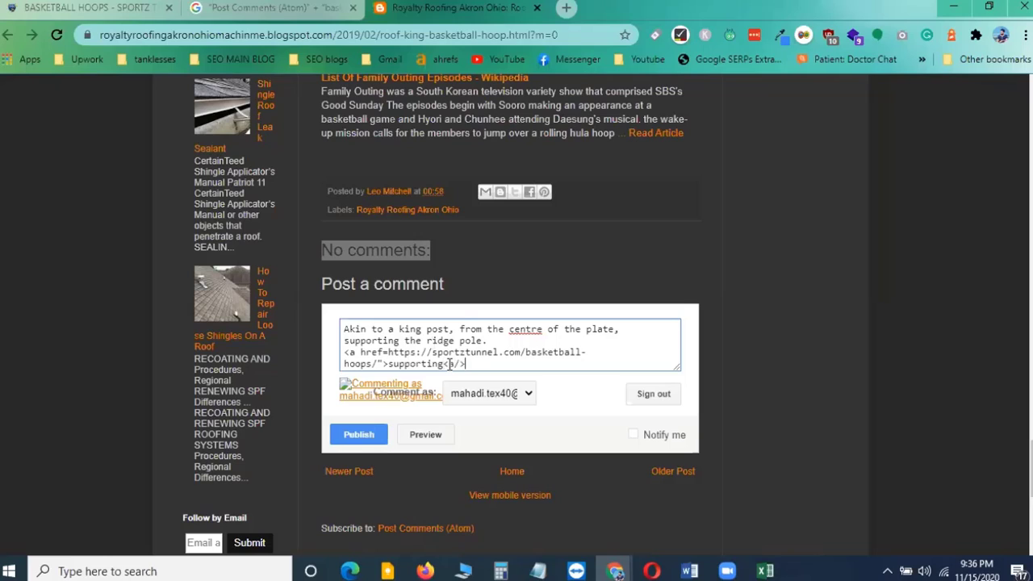
# Fix the closing anchor tag and add the opening quotation mark before the URL
pyautogui.click(451, 364)
pyautogui.write('a')
pyautogui.click(388, 353)
pyautogui.write('"')
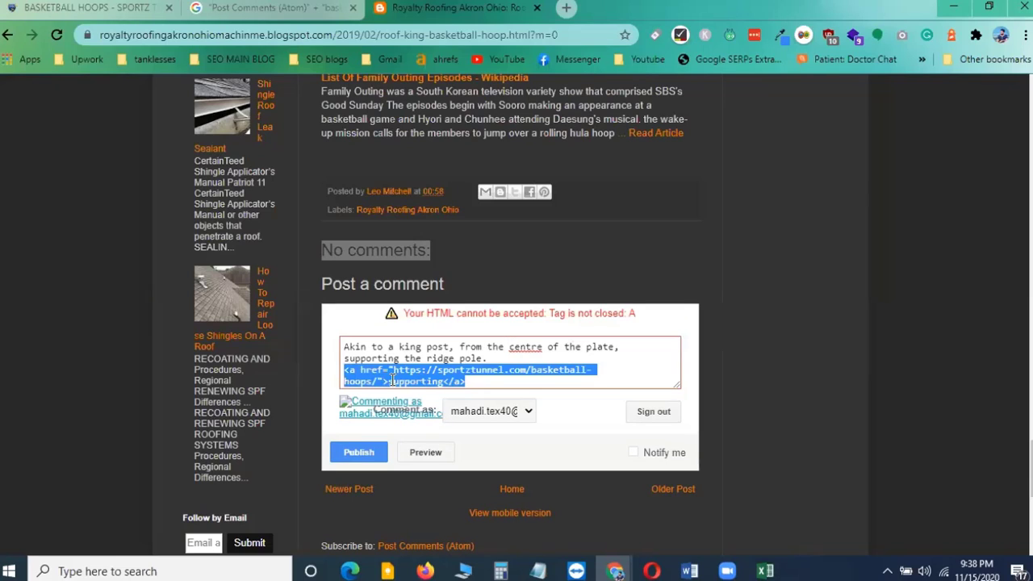
# Replace the word "supporting" in the comment with the linked anchor to the sportztunnel basketball-hoops page
pyautogui.press('BackSpace')
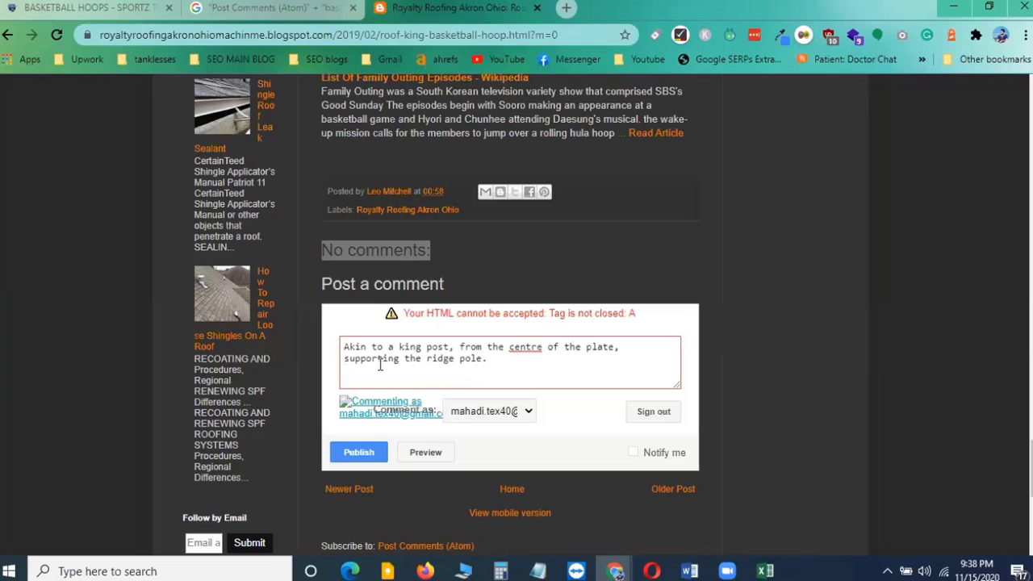
pyautogui.moveTo(344, 358); pyautogui.dragTo(399, 361)
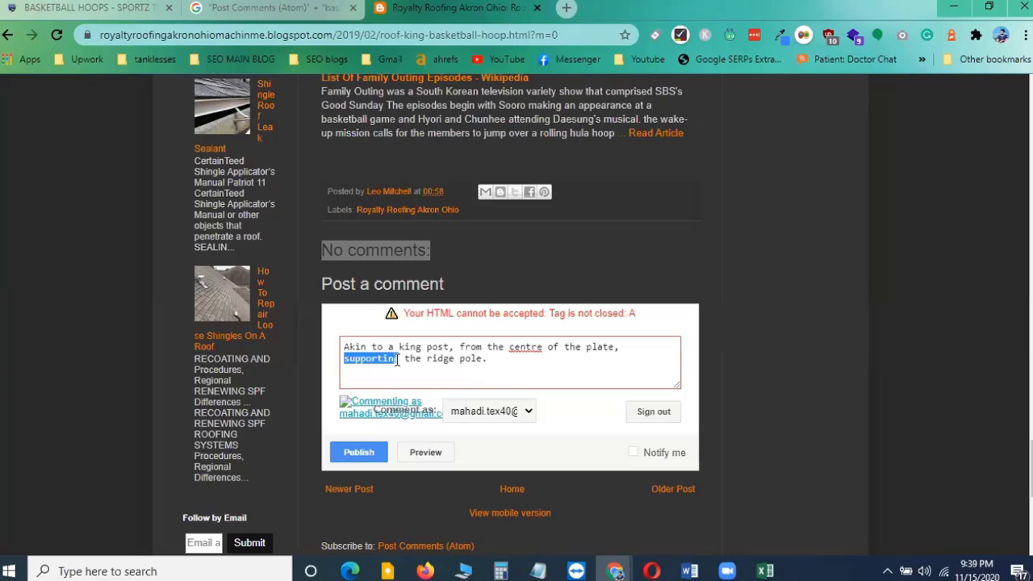
pyautogui.write('<a href="https://sportztunnel.com/basketball-hoops/">supporting</a>')
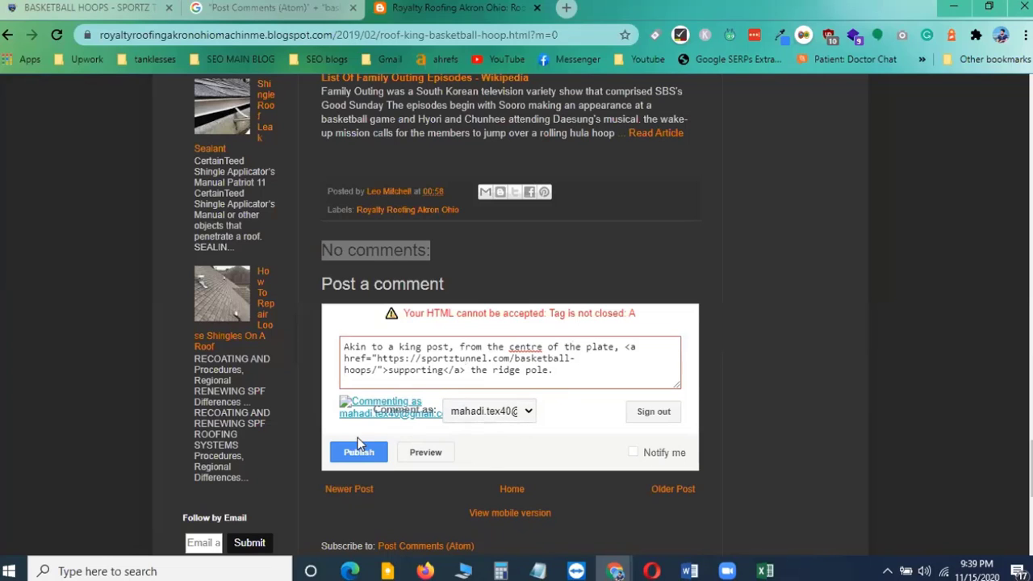
# Preview the comment and confirm the Blogger profile by entering a display name
pyautogui.click(433, 452)
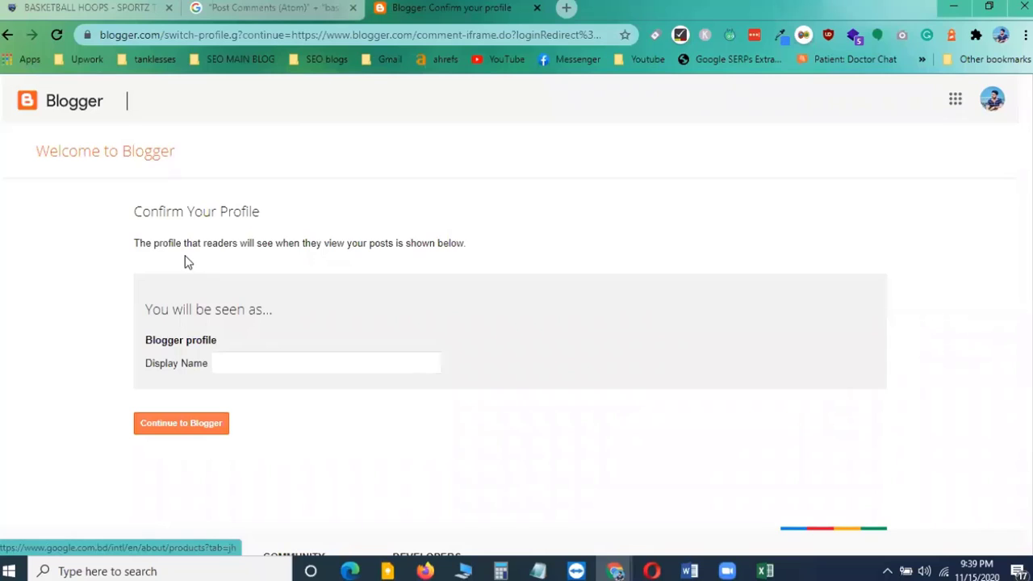
pyautogui.moveTo(150, 212); pyautogui.dragTo(311, 216)
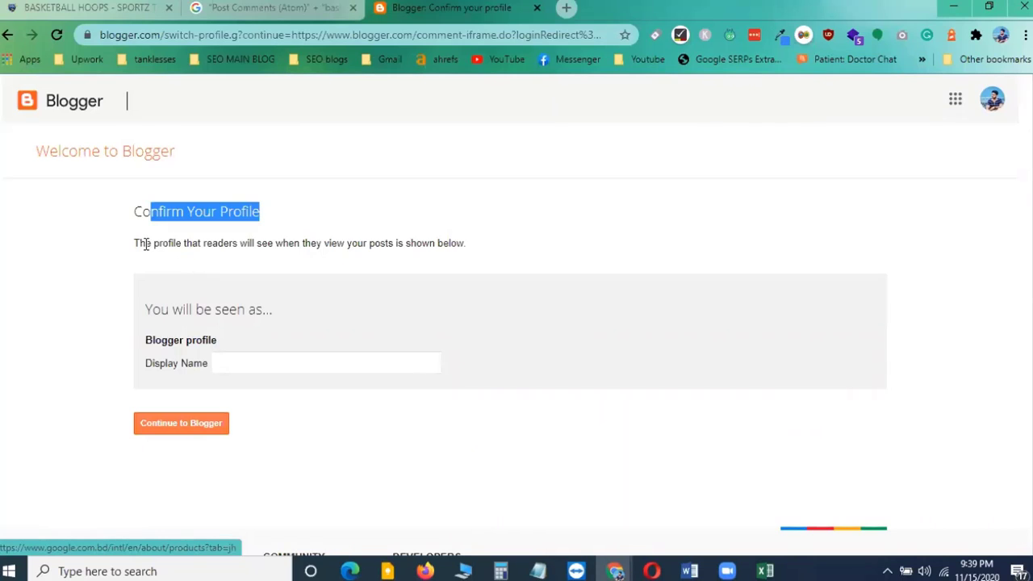
pyautogui.moveTo(139, 243); pyautogui.dragTo(347, 243)
pyautogui.click(201, 261)
pyautogui.moveTo(184, 243); pyautogui.dragTo(505, 274)
pyautogui.click(505, 275)
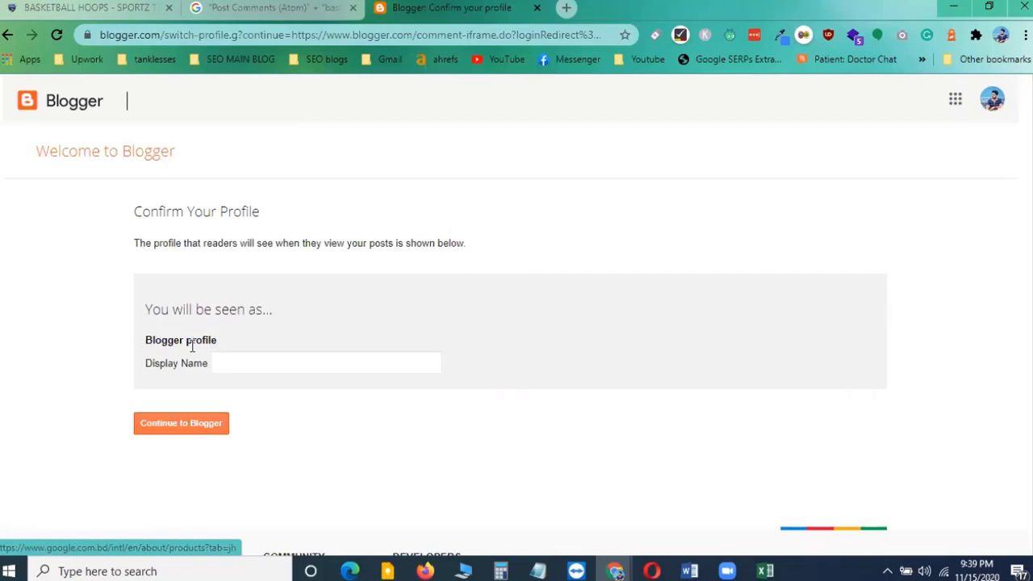
pyautogui.click(242, 363)
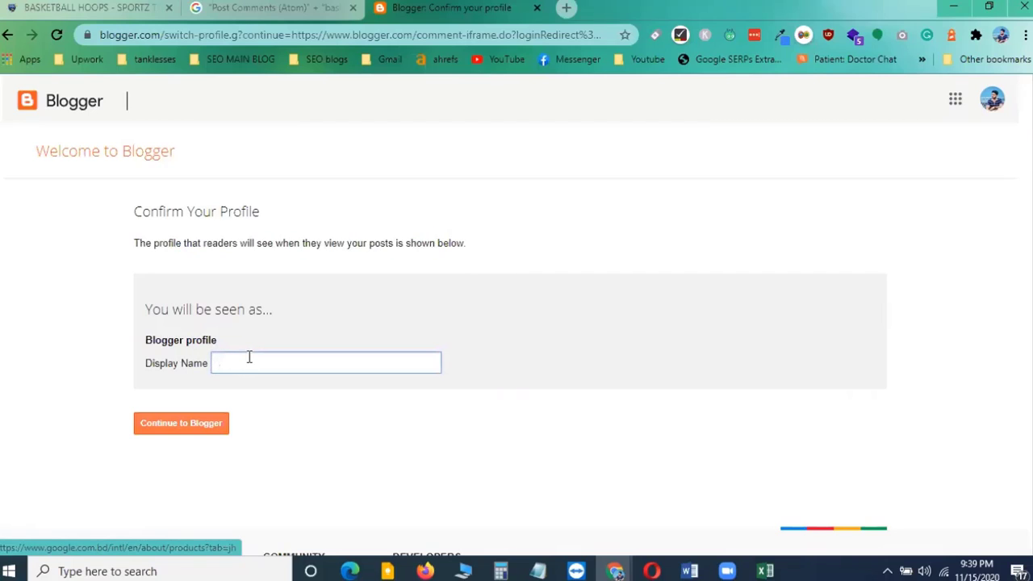
pyautogui.write('mahadi')
pyautogui.click(183, 430)
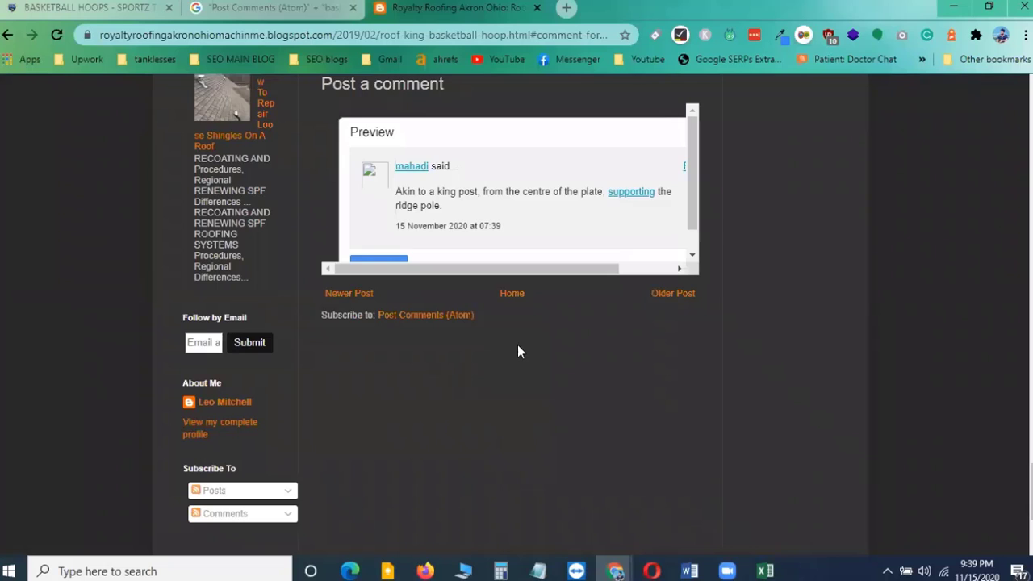
# Publish the comment with the linked anchor text from the preview
pyautogui.scroll(2, 518, 345)
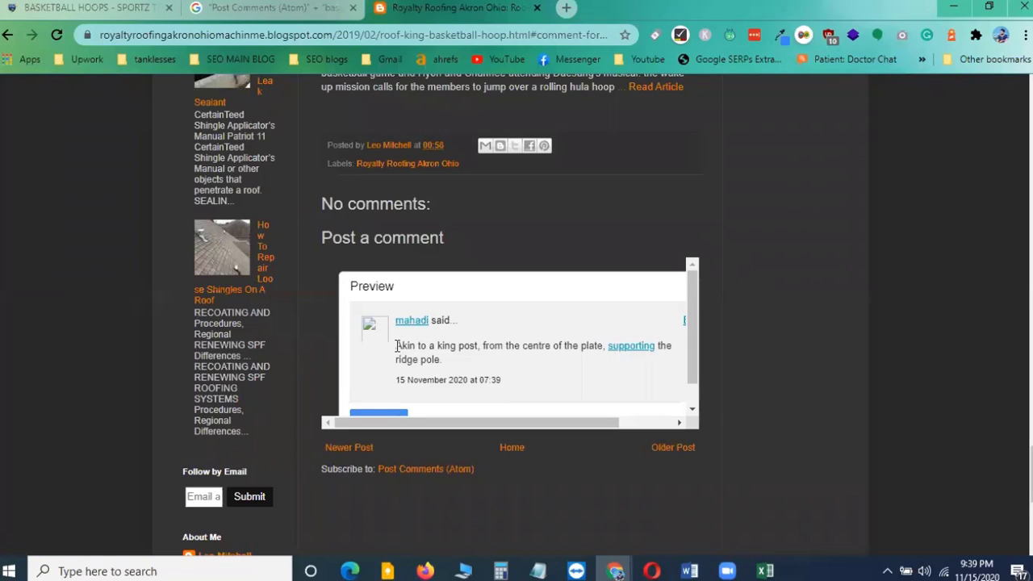
pyautogui.moveTo(396, 347); pyautogui.dragTo(443, 361)
pyautogui.click(434, 342)
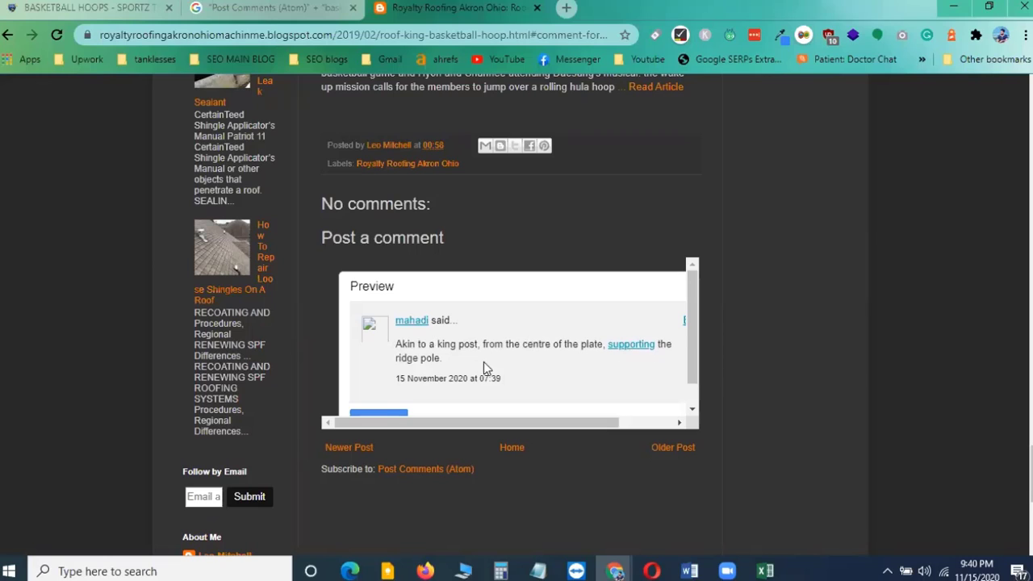
pyautogui.moveTo(691, 329); pyautogui.dragTo(692, 354)
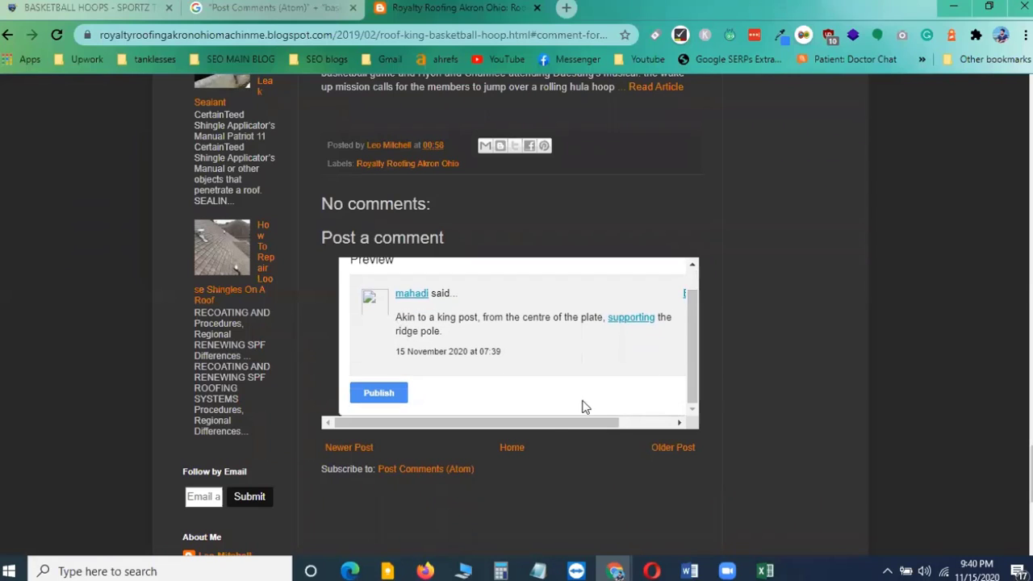
pyautogui.moveTo(568, 422); pyautogui.dragTo(507, 422)
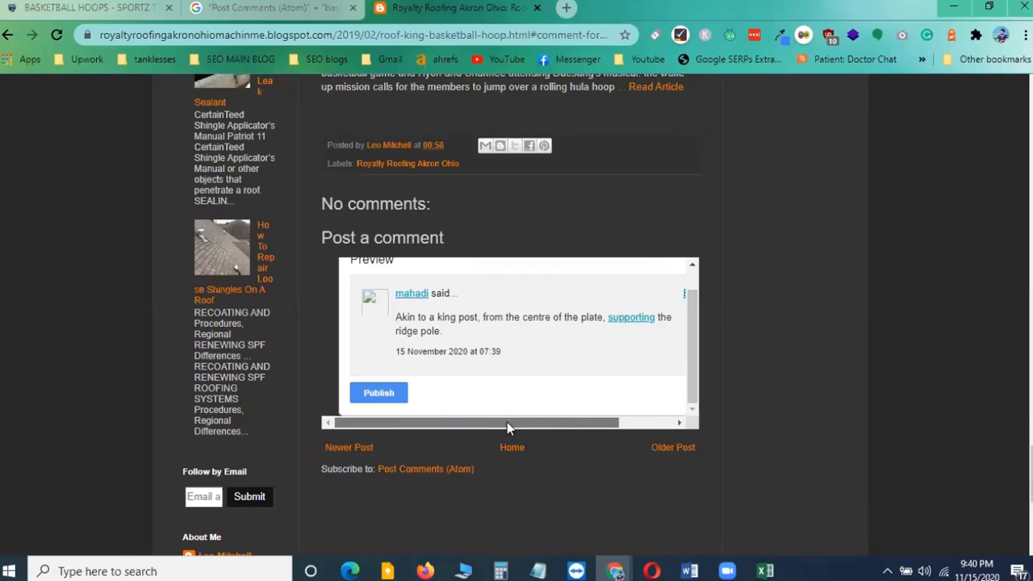
pyautogui.click(398, 392)
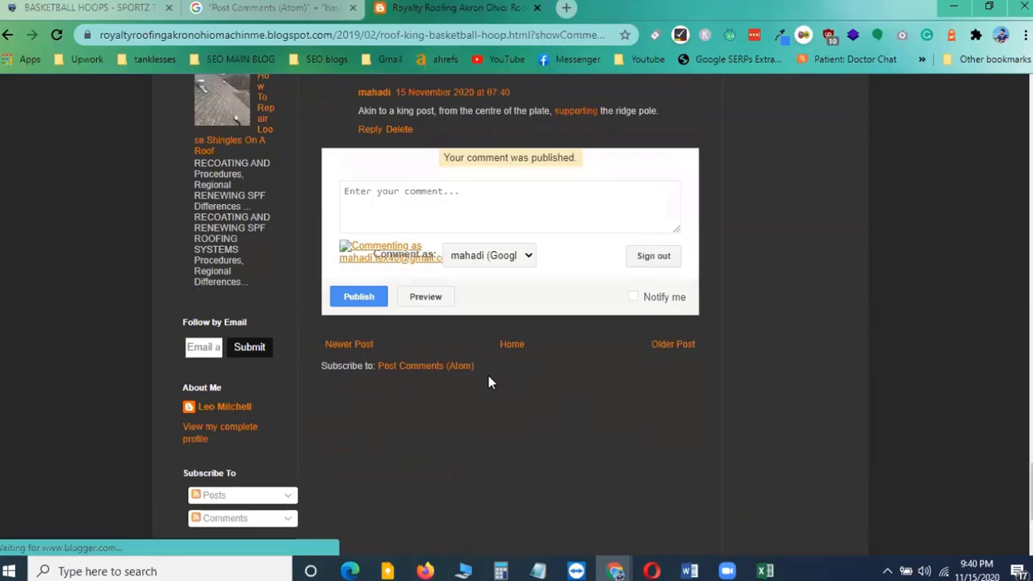
# Open the commenter's profile in a new tab and review the published comment
pyautogui.scroll(3, 533, 364)
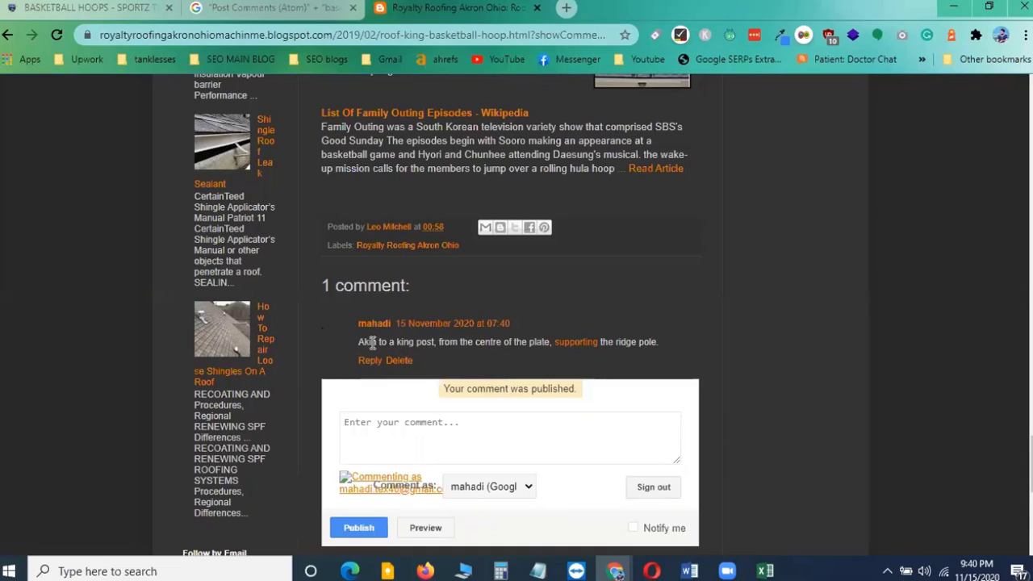
pyautogui.moveTo(365, 342); pyautogui.dragTo(657, 343)
pyautogui.click(756, 351)
pyautogui.rightClick(370, 326)
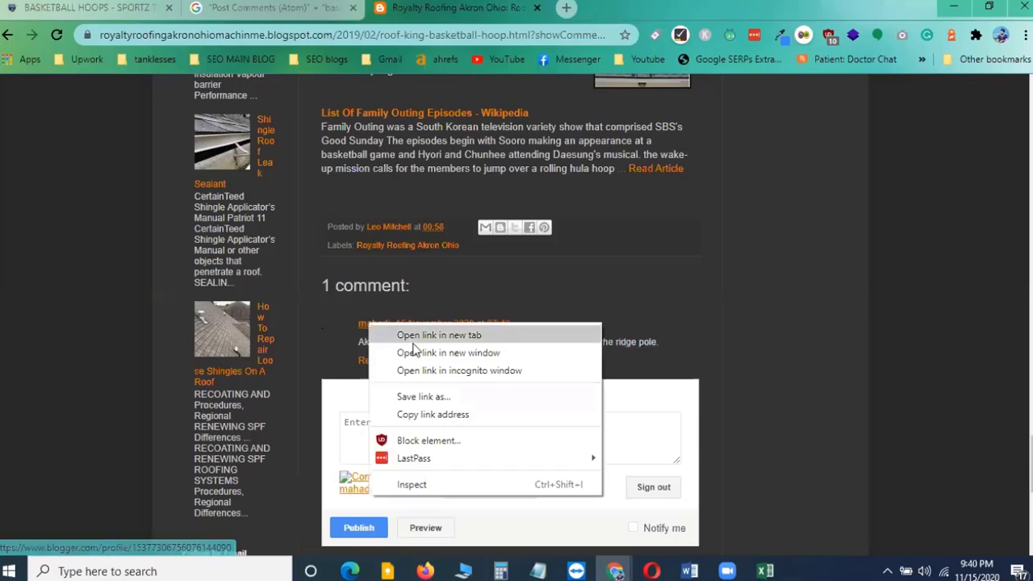
pyautogui.click(420, 338)
pyautogui.click(598, 8)
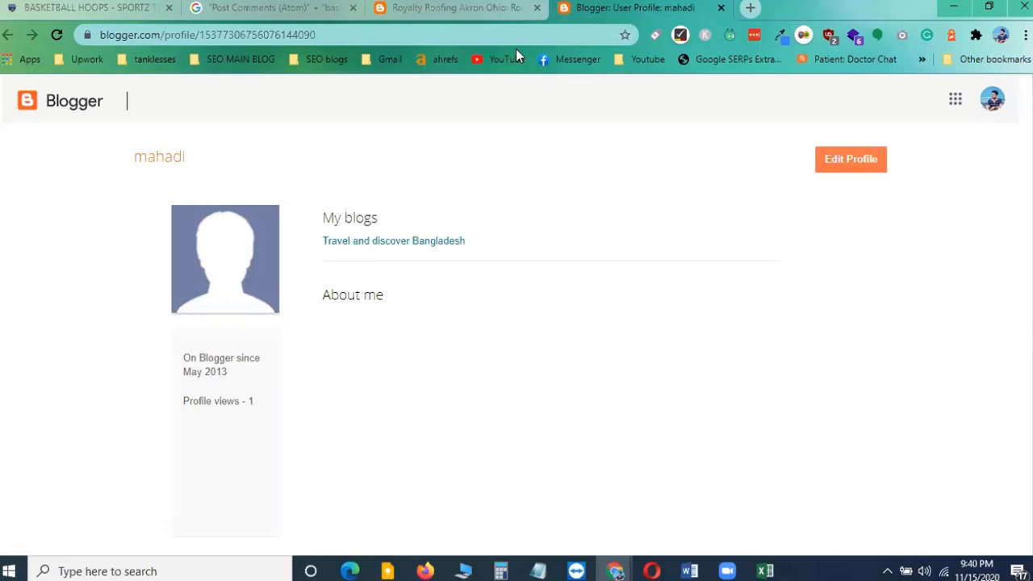
pyautogui.click(456, 8)
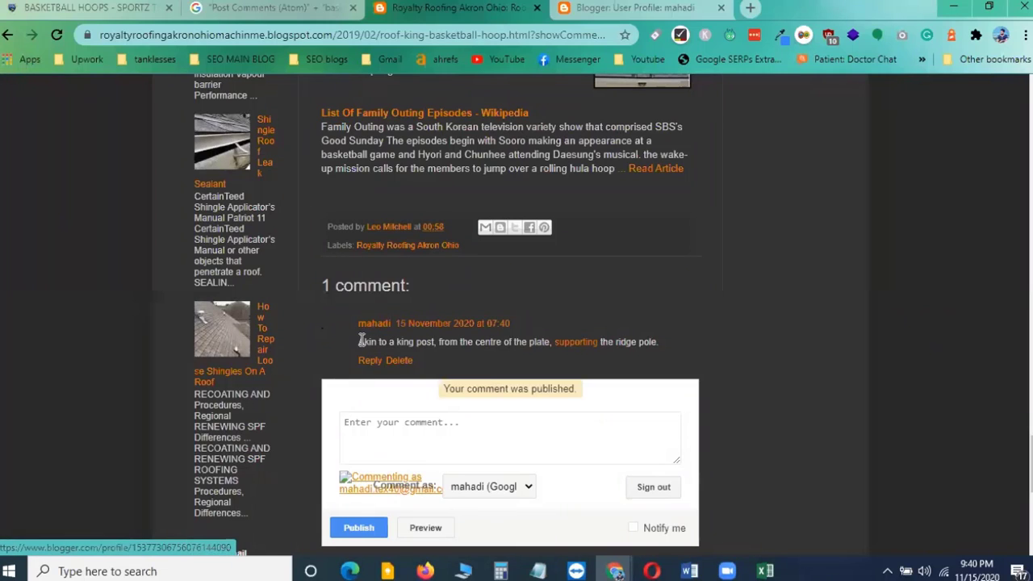
pyautogui.moveTo(358, 342); pyautogui.dragTo(553, 343)
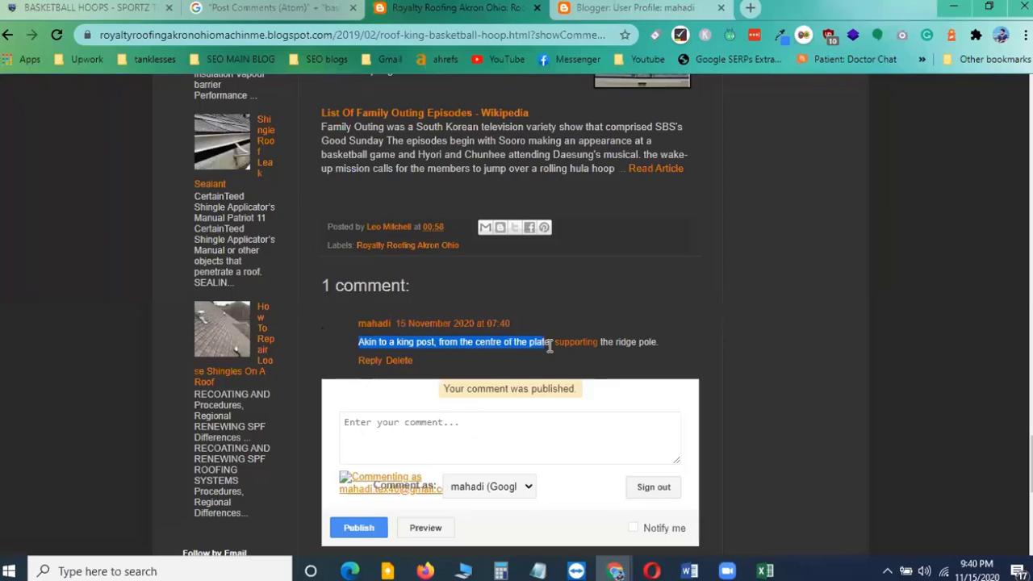
pyautogui.click(630, 339)
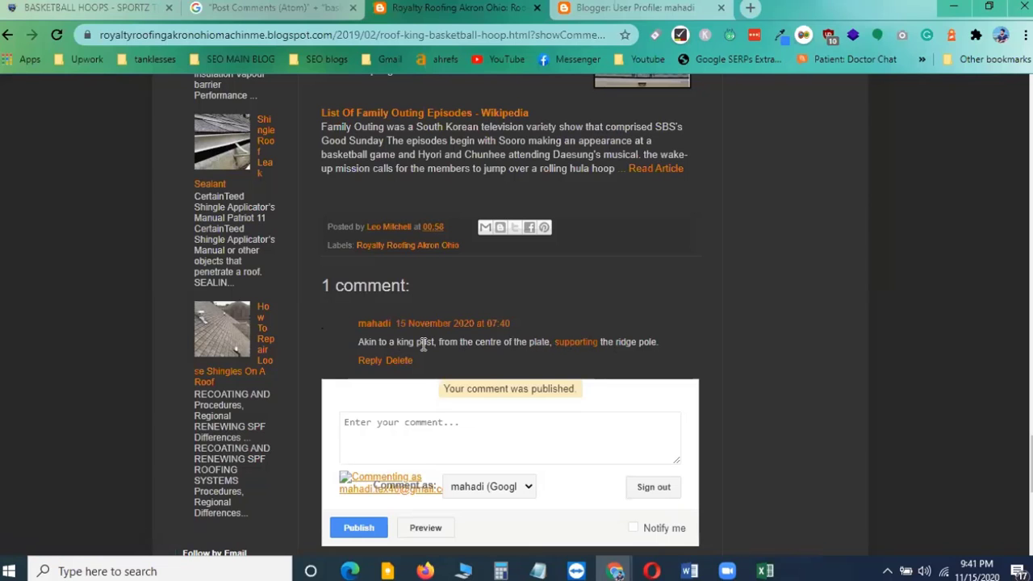
# Review the list of comment search operators in Notepad
pyautogui.scroll(5, 513, 345)
pyautogui.scroll(-8, 511, 344)
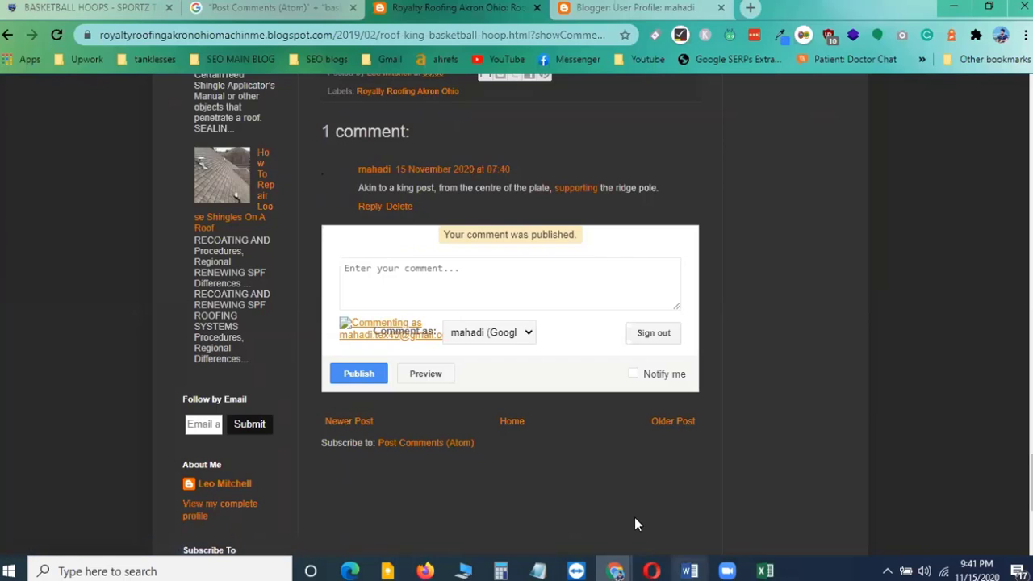
pyautogui.click(541, 570)
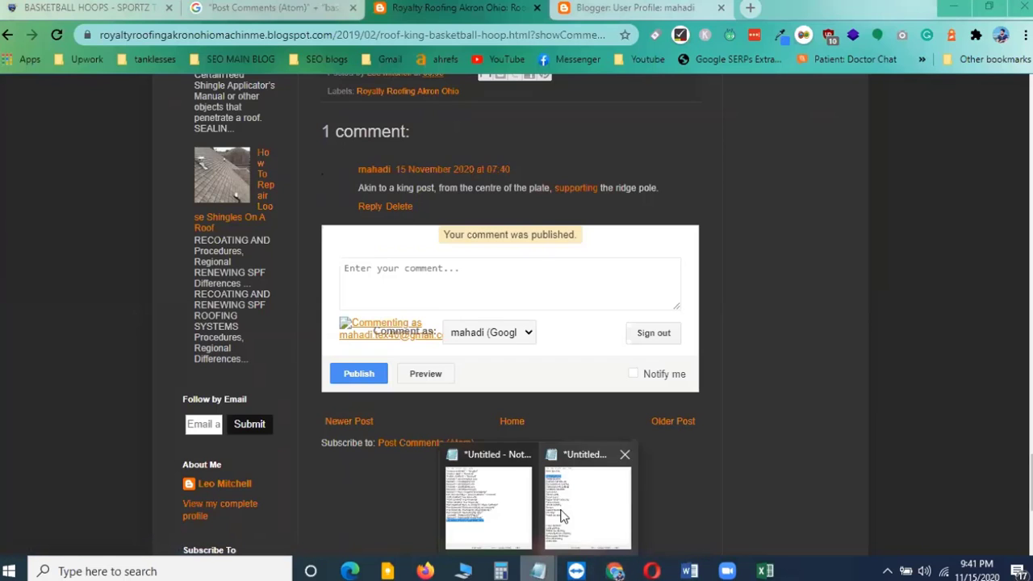
pyautogui.click(585, 505)
pyautogui.click(527, 395)
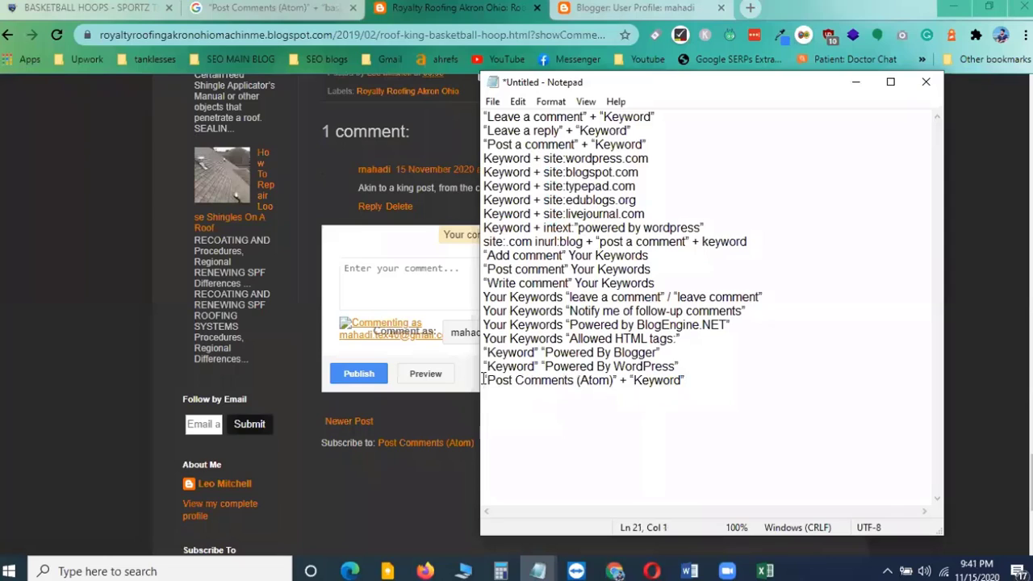
pyautogui.moveTo(484, 380); pyautogui.dragTo(693, 386)
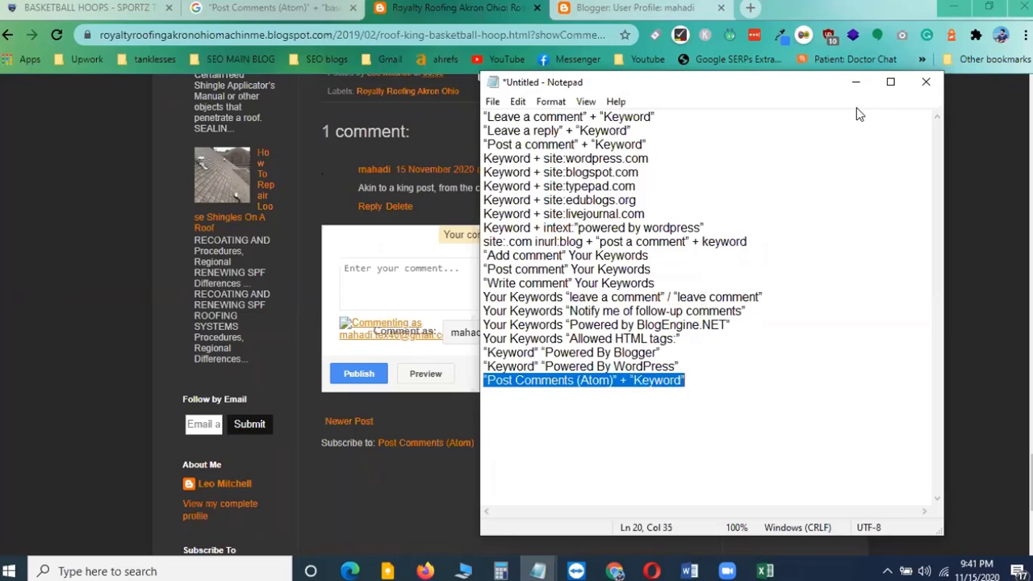
pyautogui.click(855, 82)
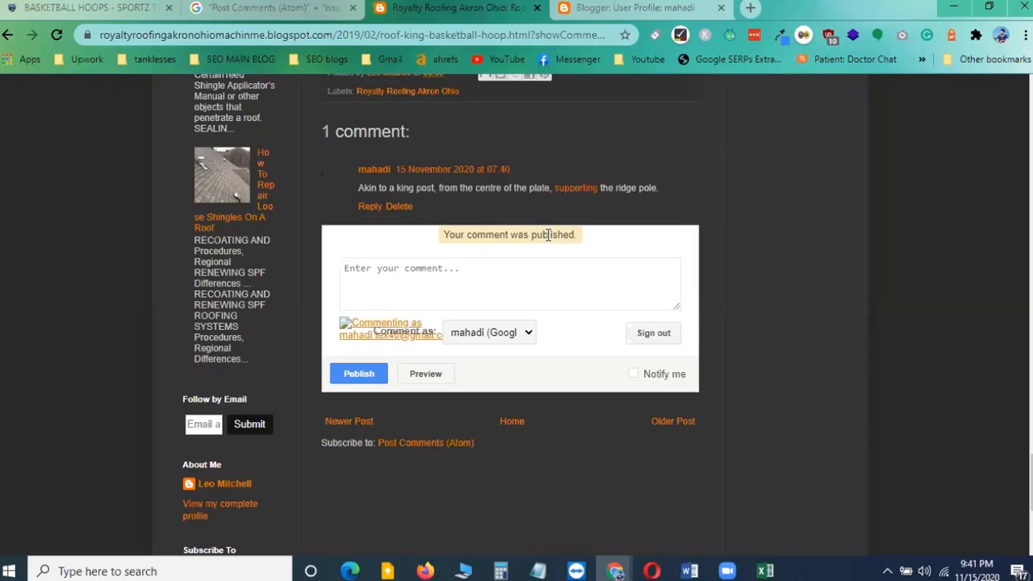
# Close the commenter's profile tab
pyautogui.scroll(2, 510, 291)
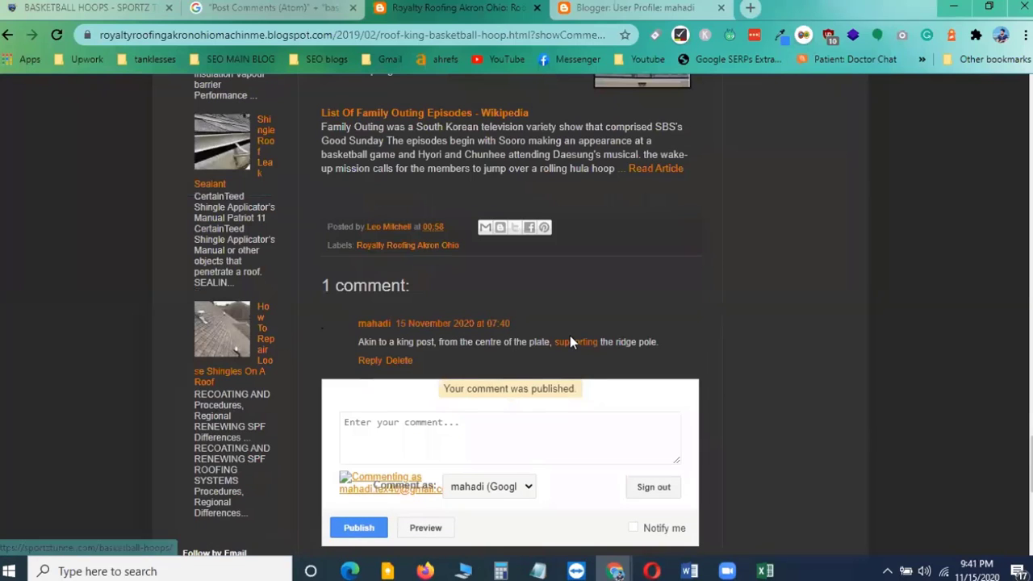
pyautogui.scroll(2, 570, 343)
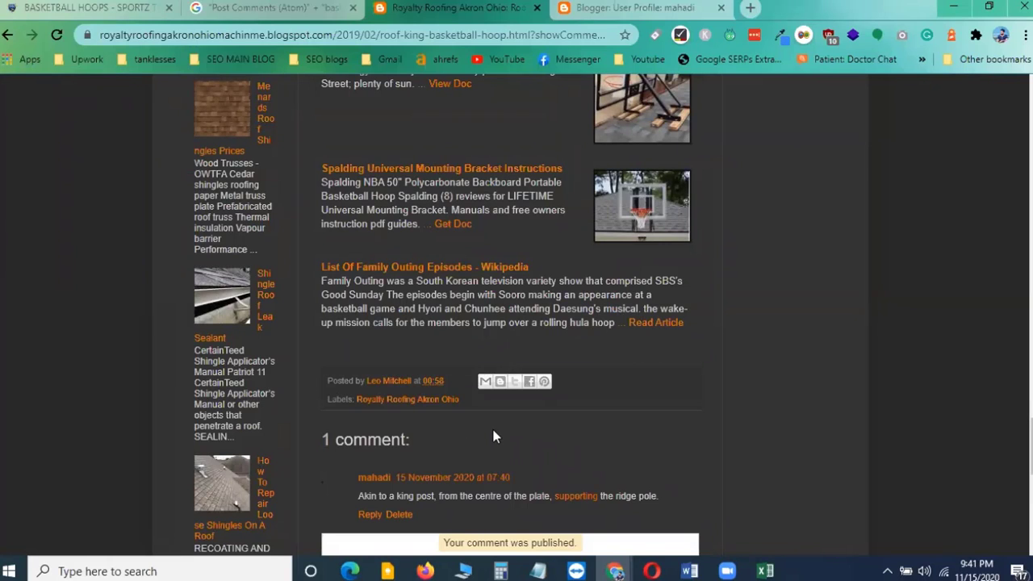
pyautogui.scroll(-2, 494, 436)
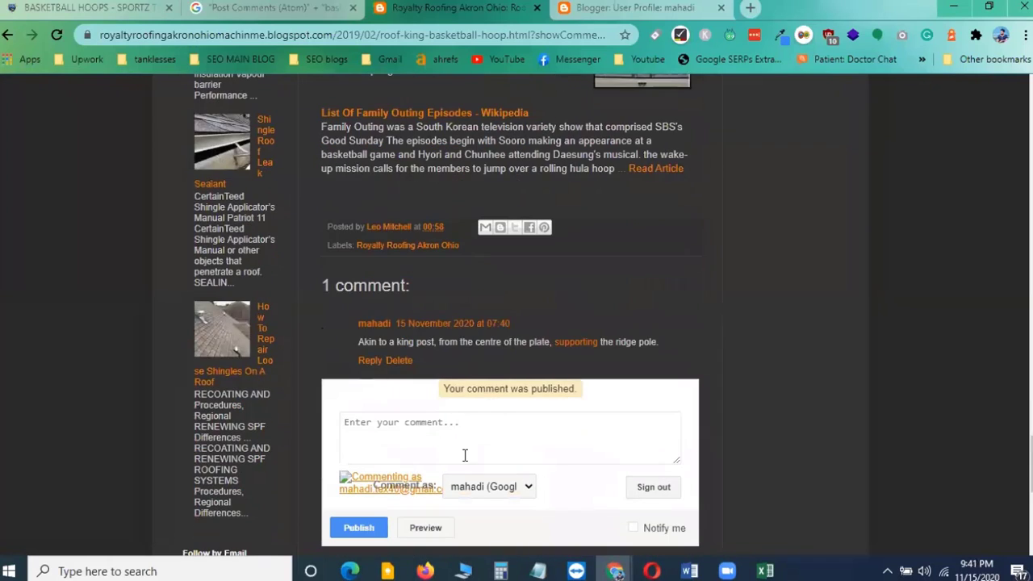
pyautogui.scroll(-2, 466, 454)
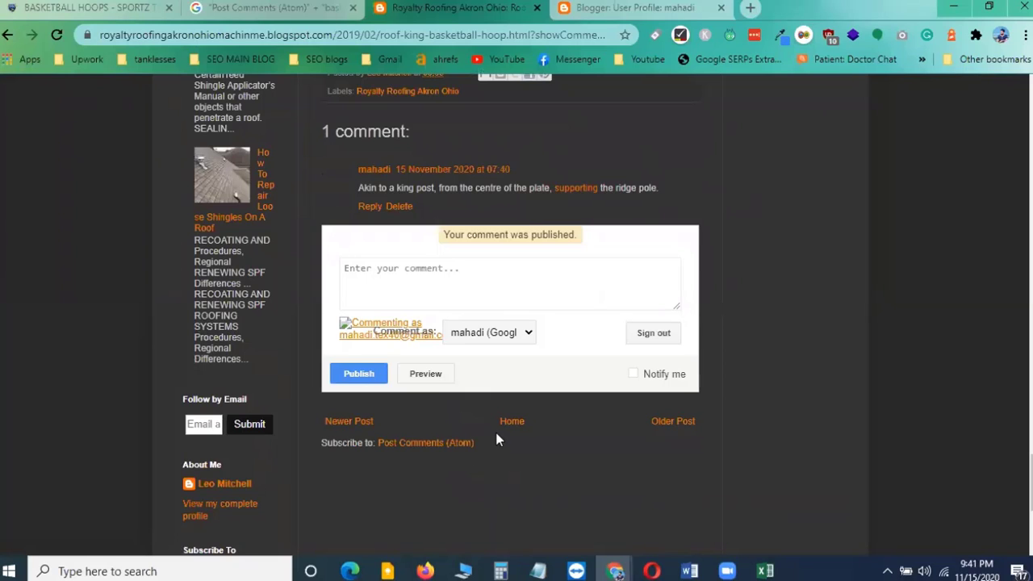
pyautogui.scroll(1, 589, 330)
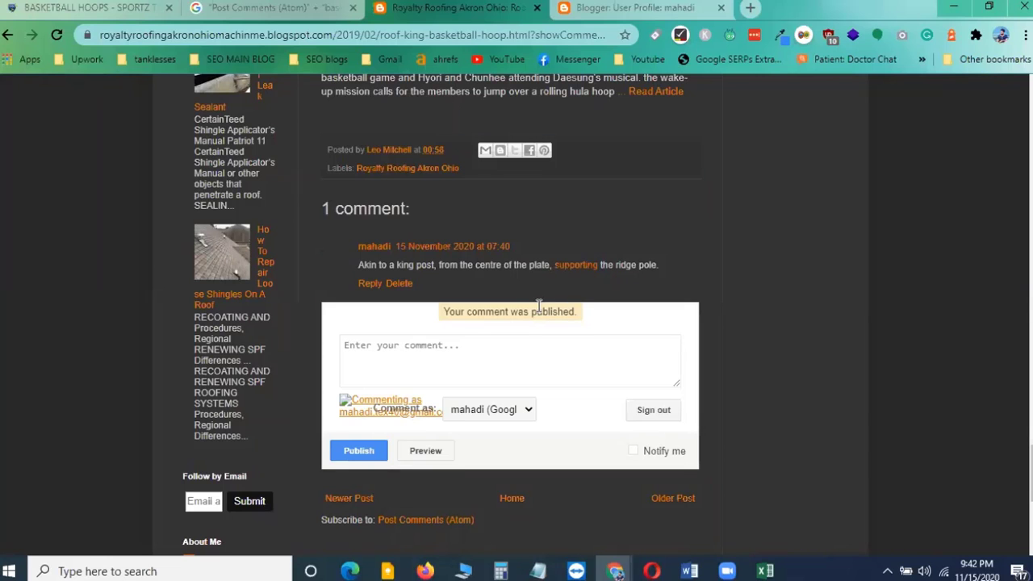
pyautogui.scroll(10, 549, 279)
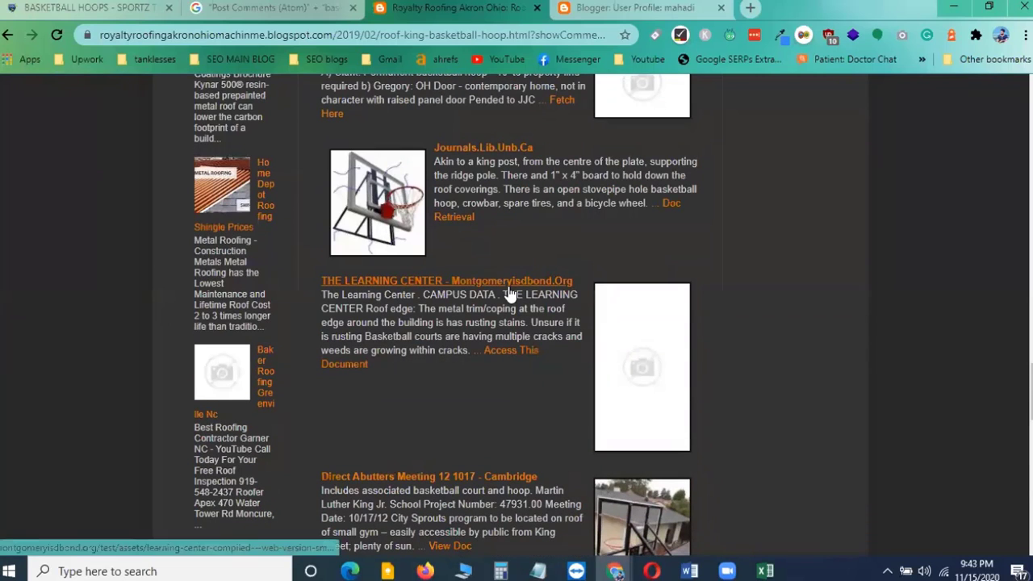
pyautogui.click(643, 6)
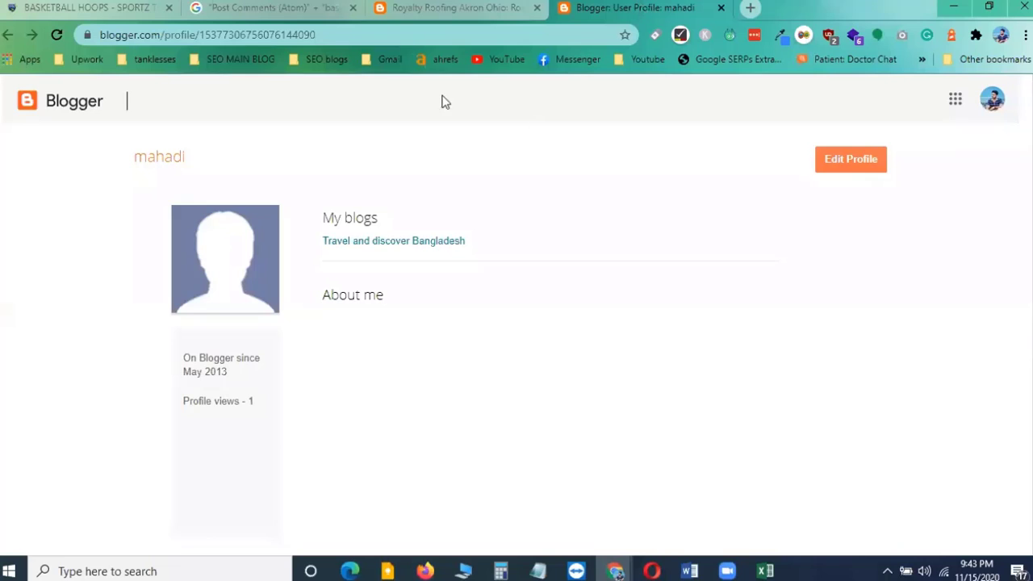
pyautogui.click(488, 7)
pyautogui.click(721, 8)
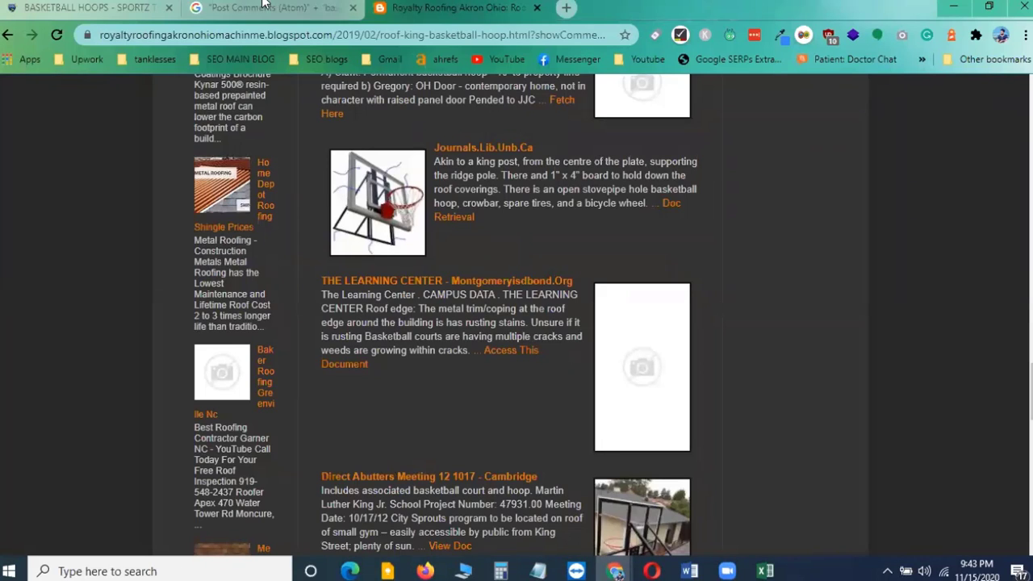
pyautogui.click(267, 8)
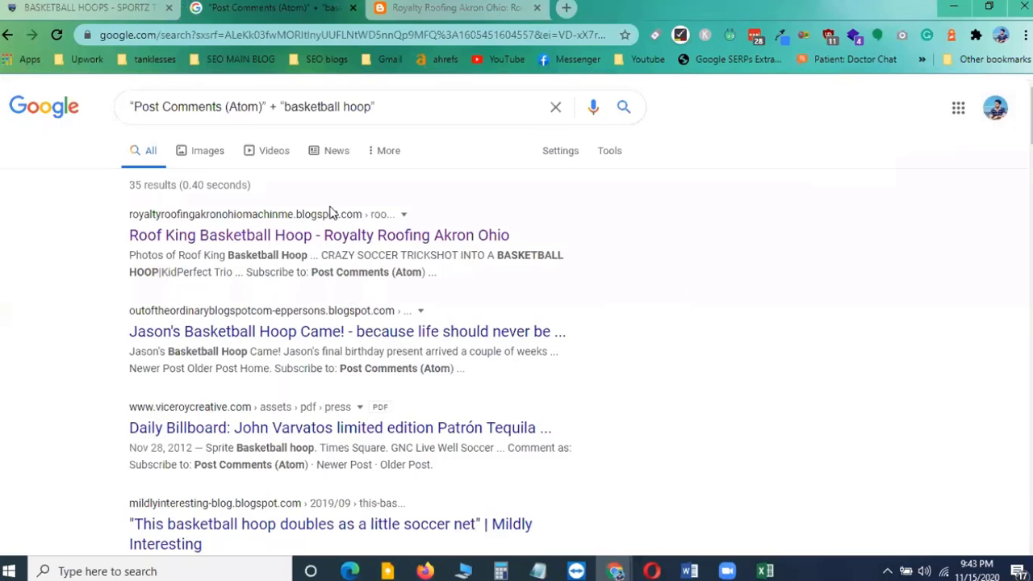
pyautogui.click(452, 8)
pyautogui.scroll(-5, 514, 458)
pyautogui.scroll(-10, 514, 458)
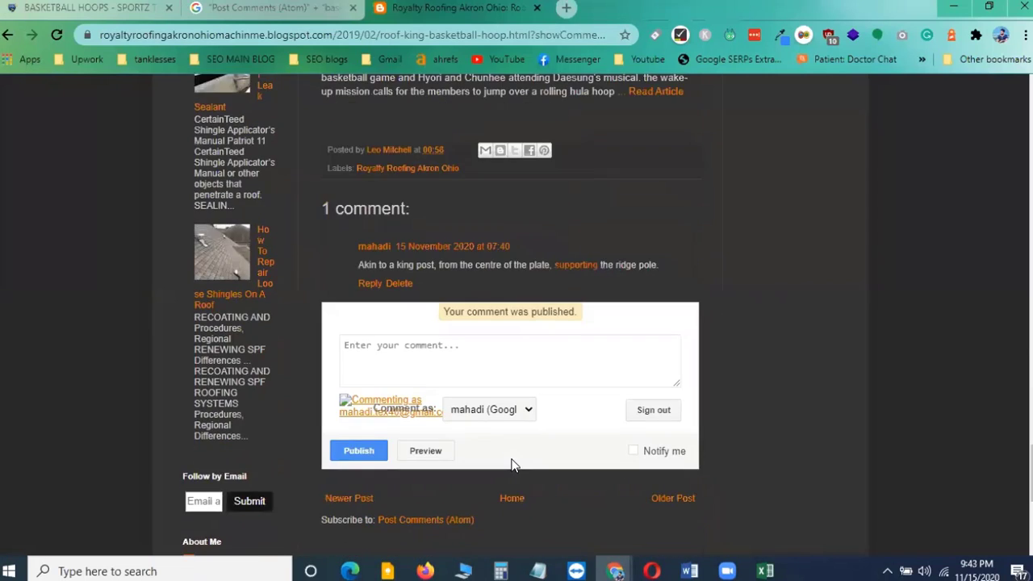
pyautogui.scroll(11, 512, 460)
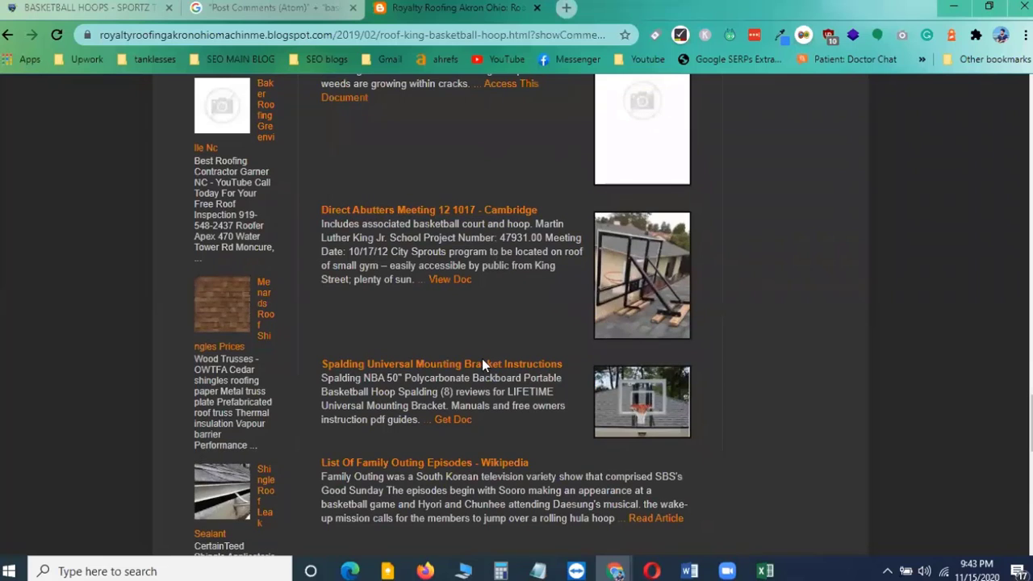
pyautogui.scroll(-5, 483, 363)
pyautogui.scroll(3, 501, 323)
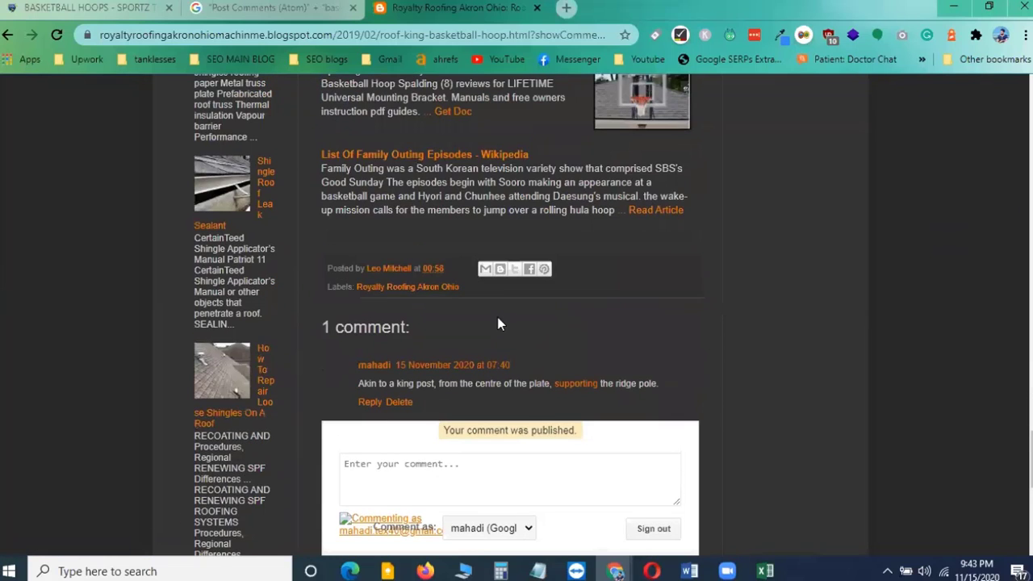
pyautogui.scroll(-1, 477, 315)
pyautogui.scroll(-2, 465, 326)
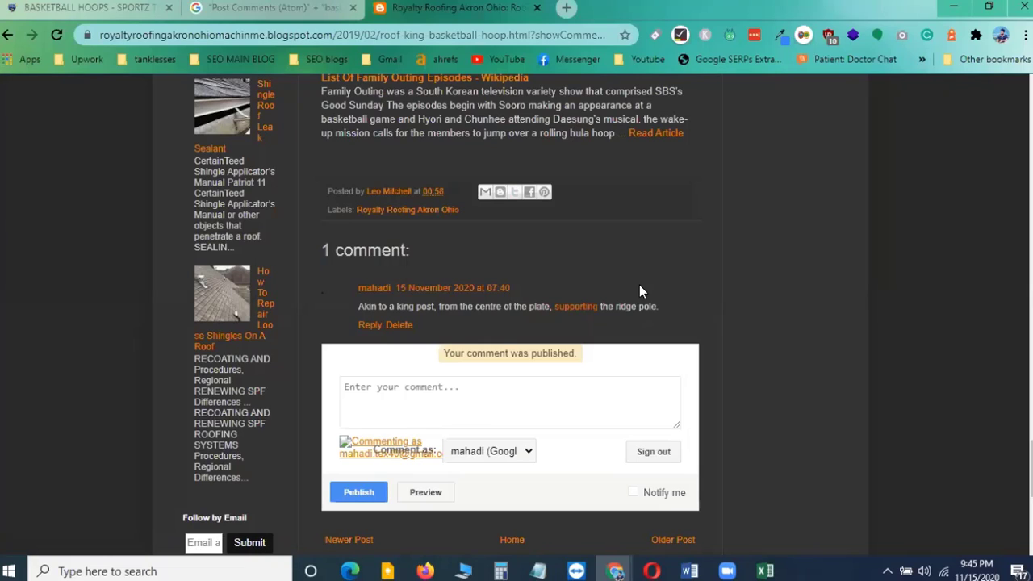
# Return to the Google results for the "Post Comments (Atom)" + "basketball hoop" search and look them over
pyautogui.click(270, 9)
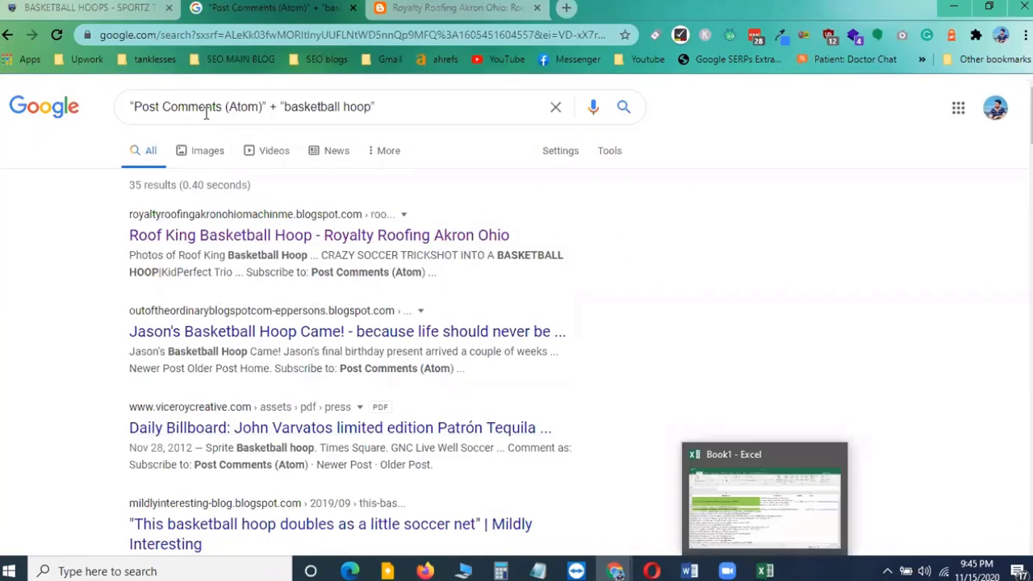
pyautogui.click(247, 106)
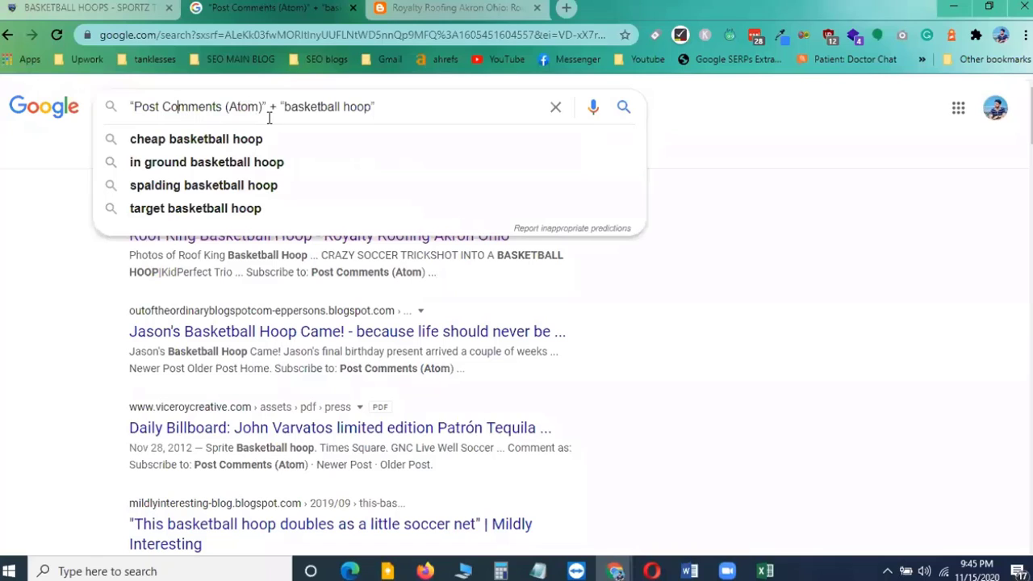
pyautogui.click(476, 106)
pyautogui.click(771, 264)
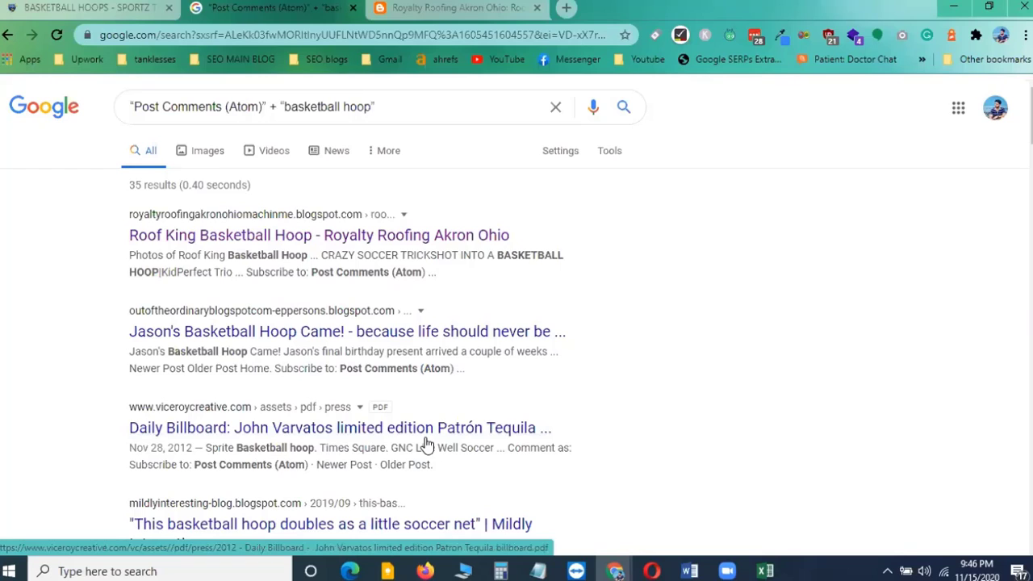
# Glance at the Excel backlink tracking sheet, then go back to the Royalty Roofing blog post tab
pyautogui.hotkey('alt', 'Tab')
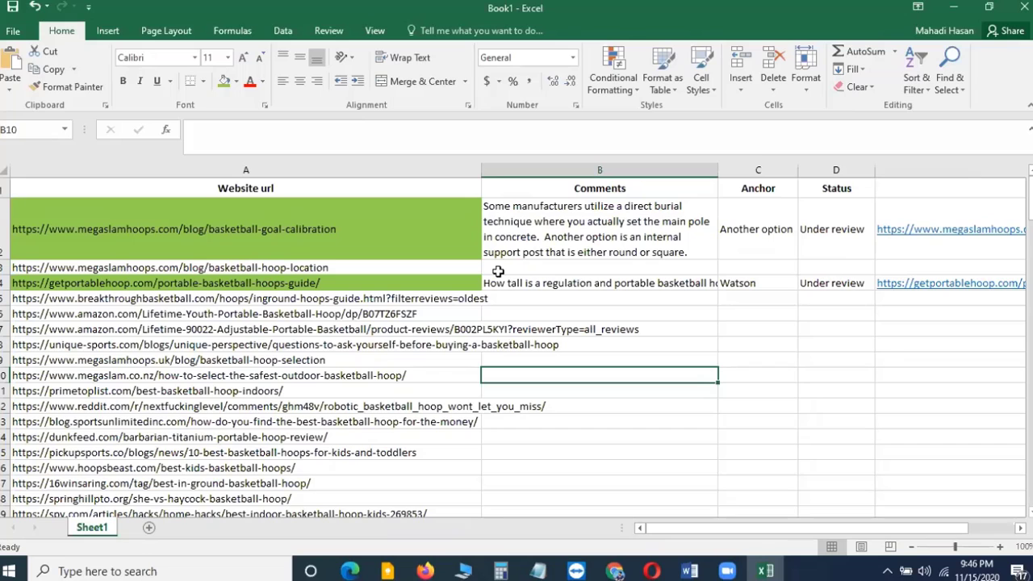
pyautogui.click(765, 570)
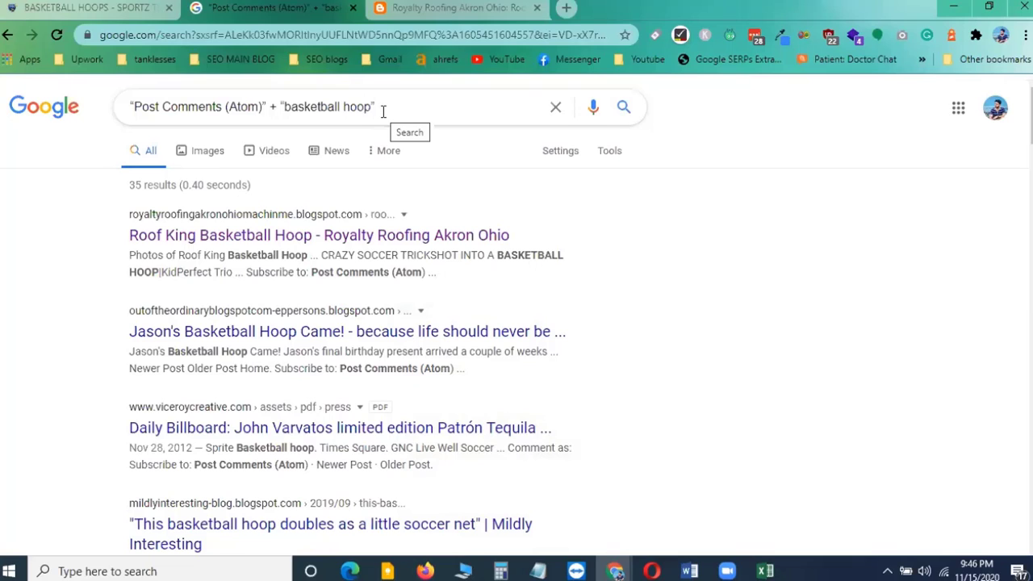
pyautogui.click(452, 8)
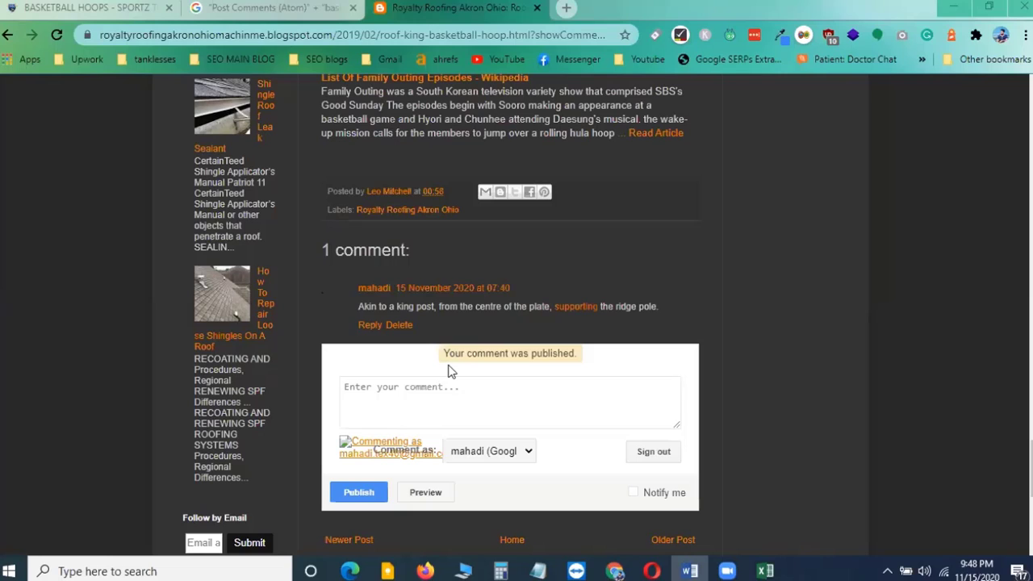
# Scroll through the blog post around the published comment and comment form
pyautogui.scroll(-3, 473, 382)
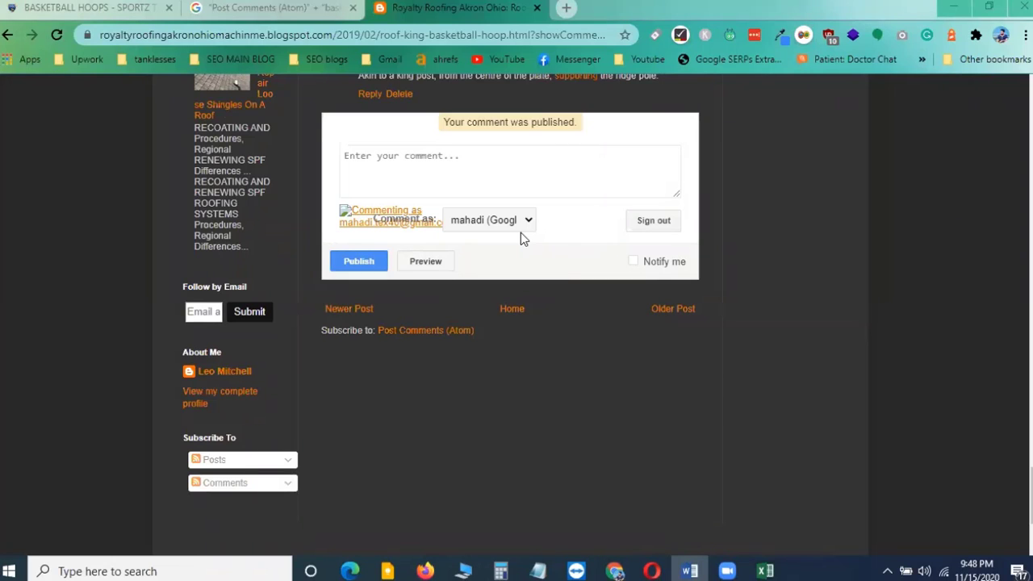
pyautogui.scroll(4, 500, 391)
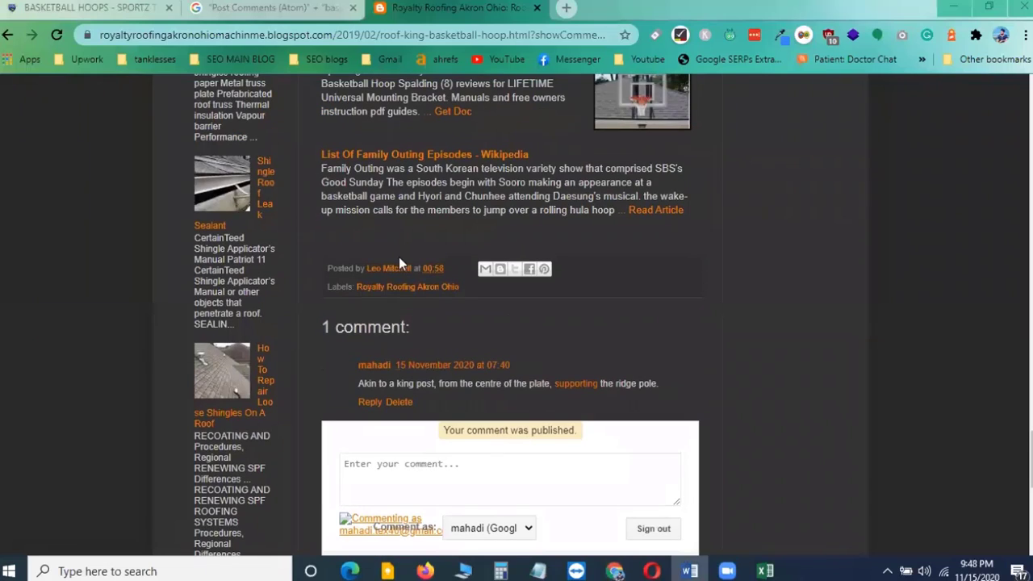
pyautogui.scroll(-3, 497, 329)
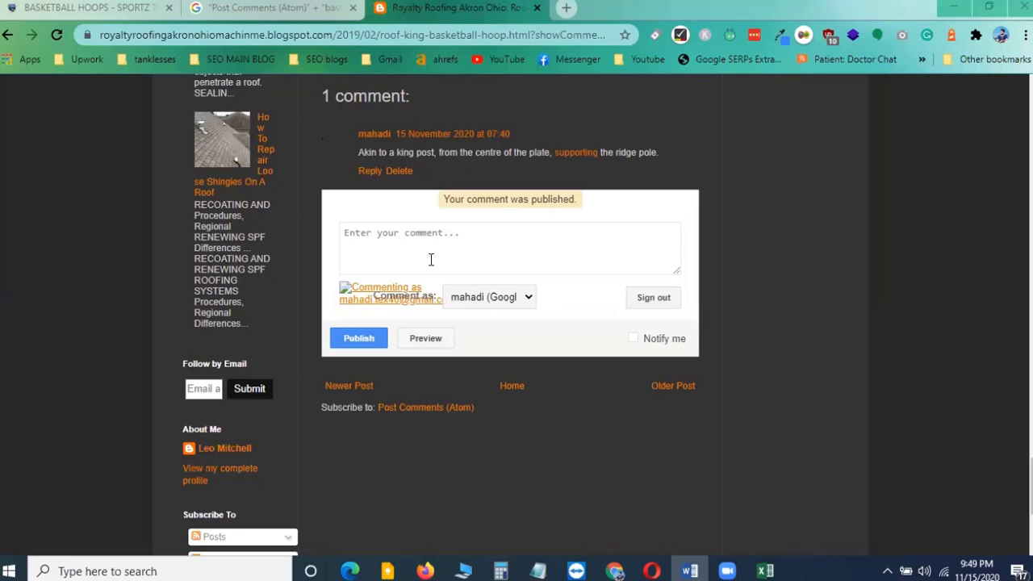
pyautogui.scroll(3, 431, 259)
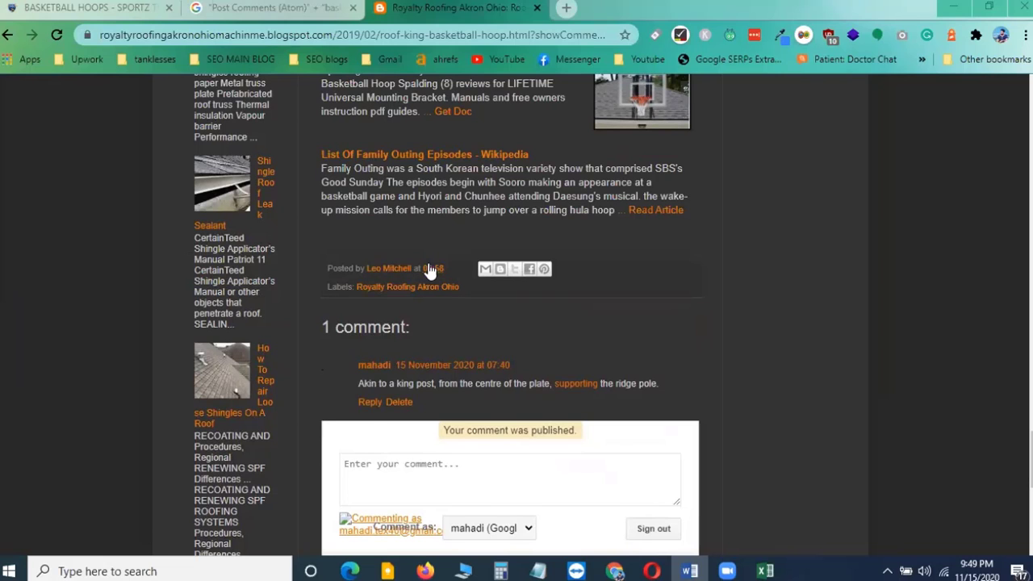
pyautogui.scroll(6, 433, 259)
pyautogui.scroll(7, 428, 272)
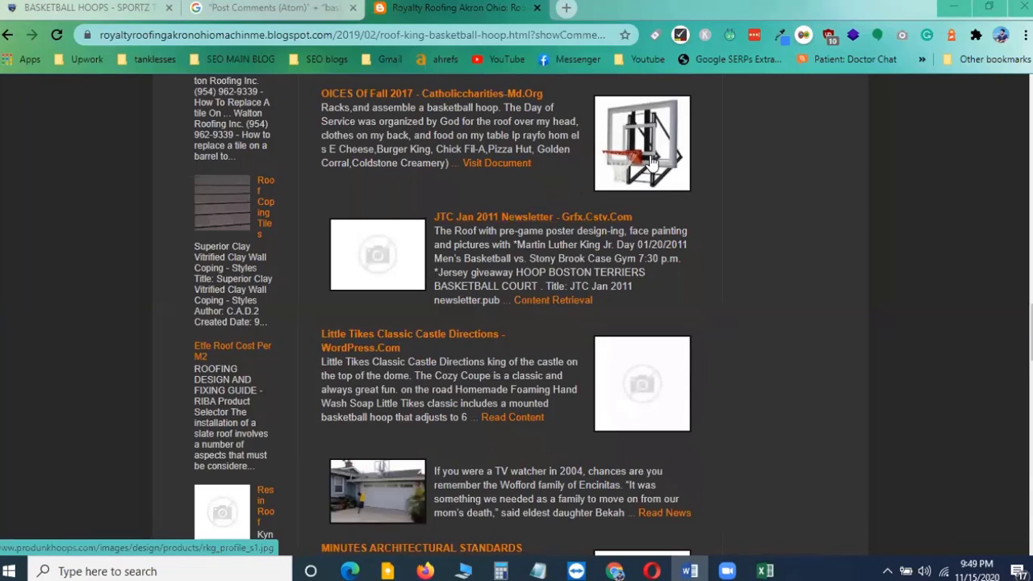
pyautogui.scroll(-5, 766, 222)
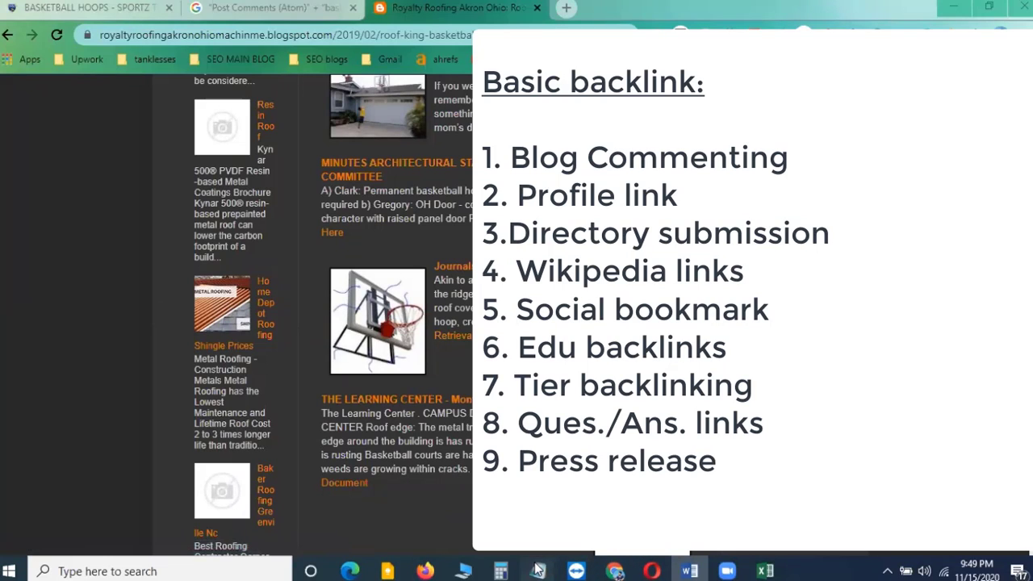
pyautogui.moveTo(544, 569)
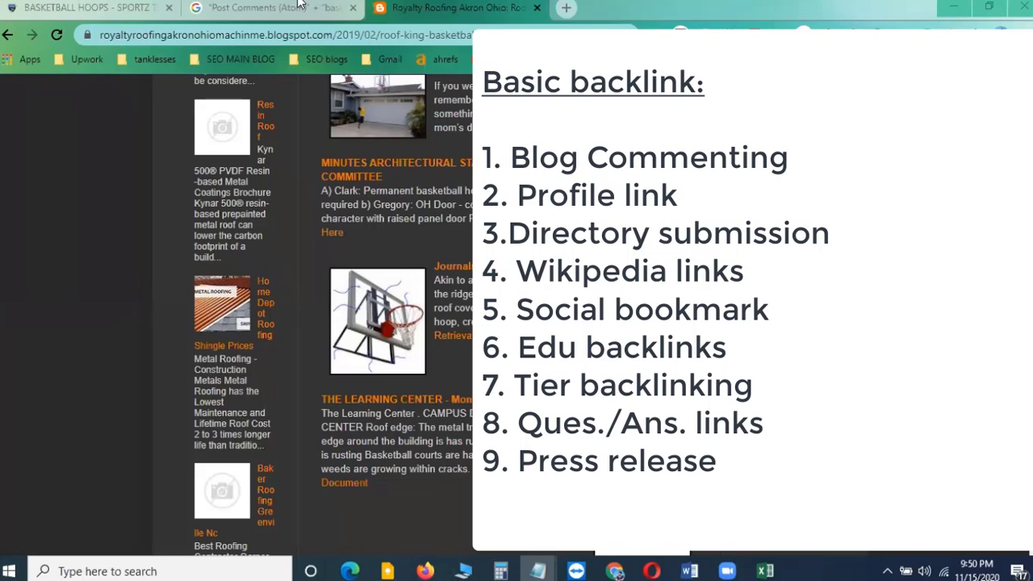
pyautogui.click(255, 6)
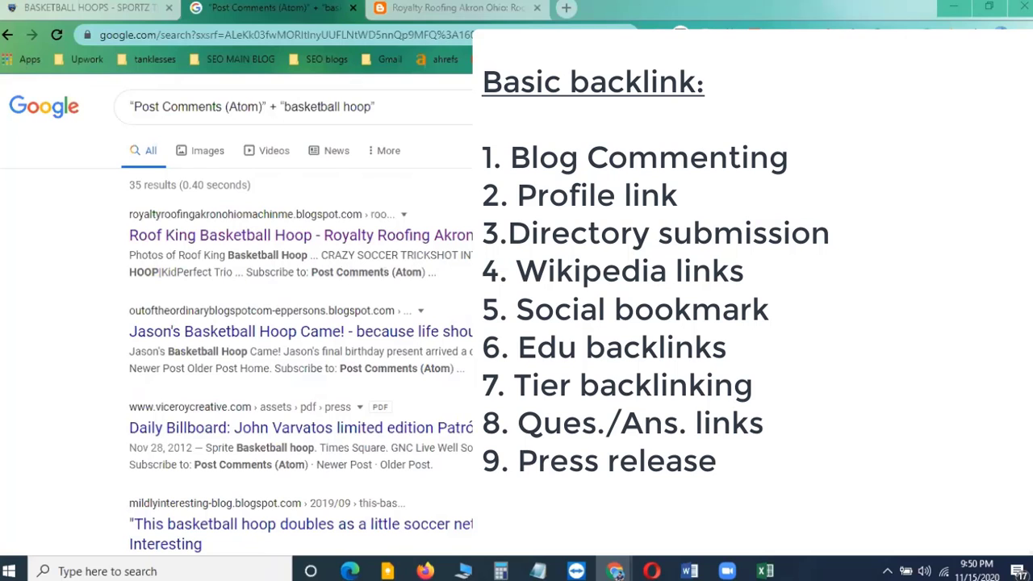
pyautogui.click(767, 571)
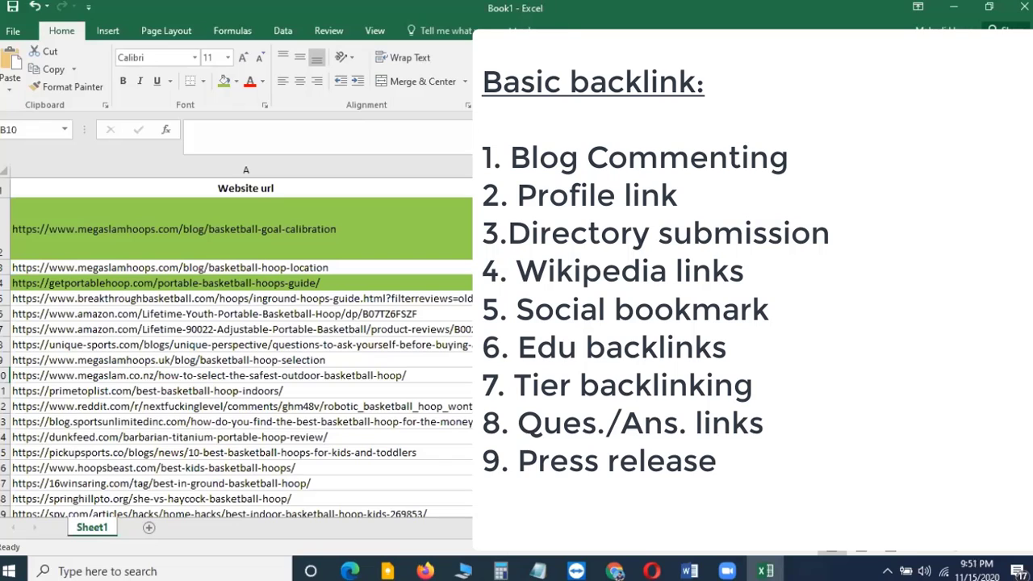
pyautogui.click(957, 7)
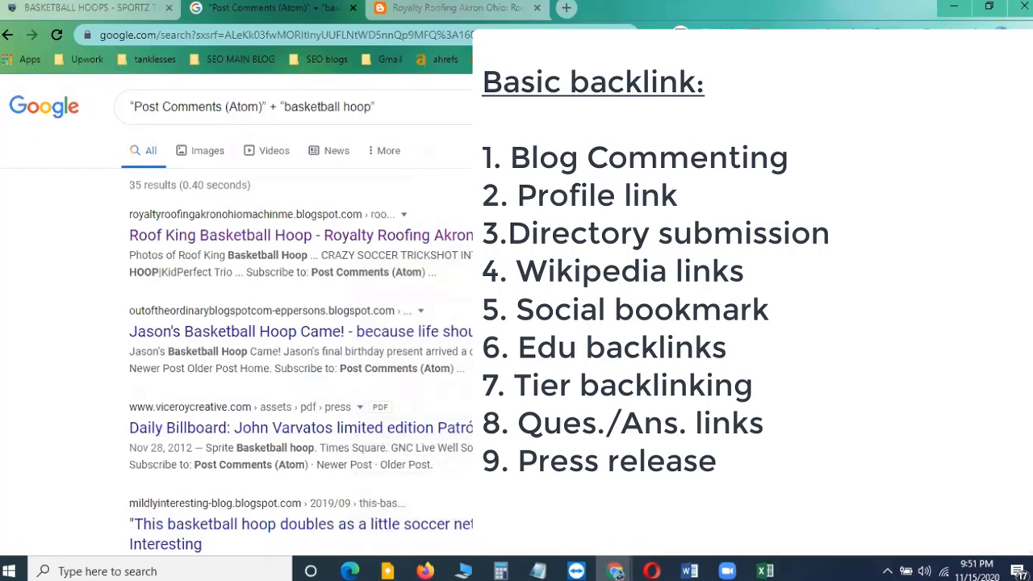
pyautogui.click(538, 569)
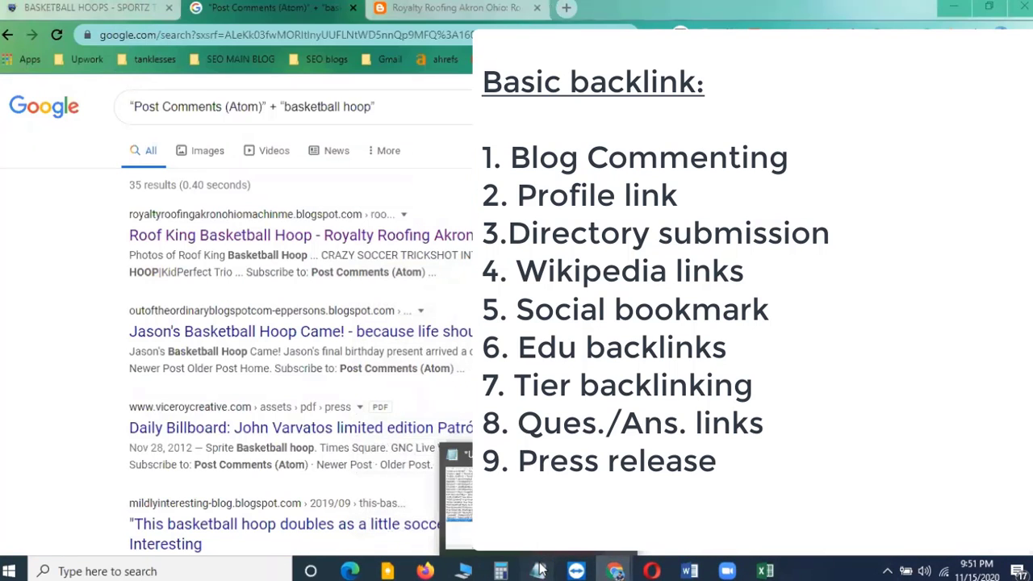
pyautogui.click(616, 572)
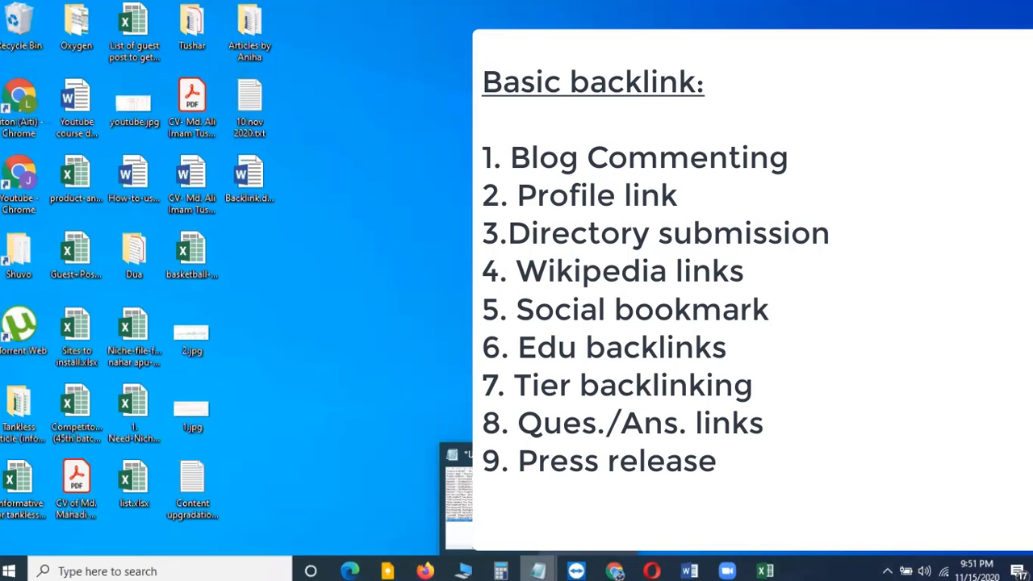
pyautogui.click(615, 572)
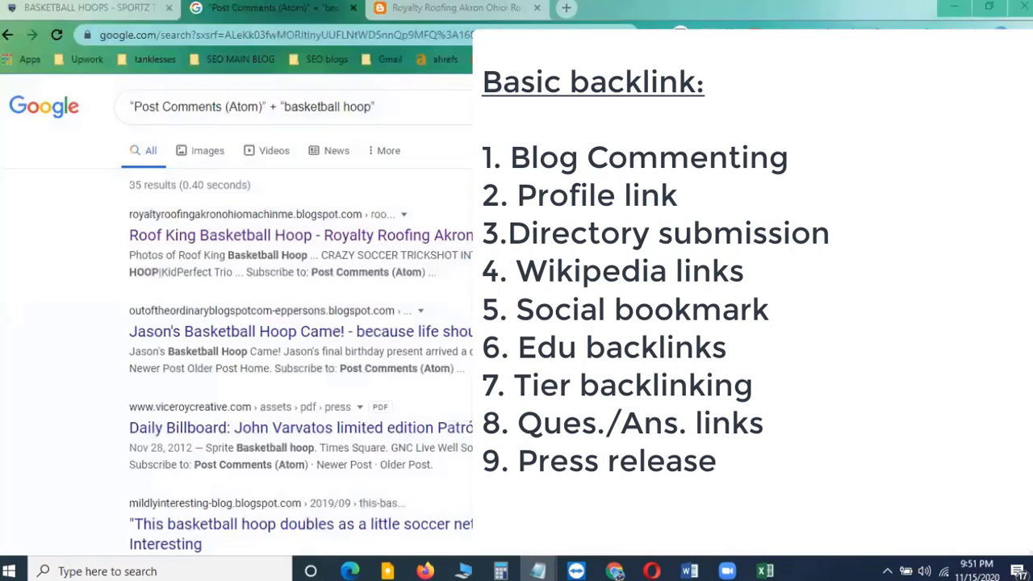
pyautogui.click(766, 570)
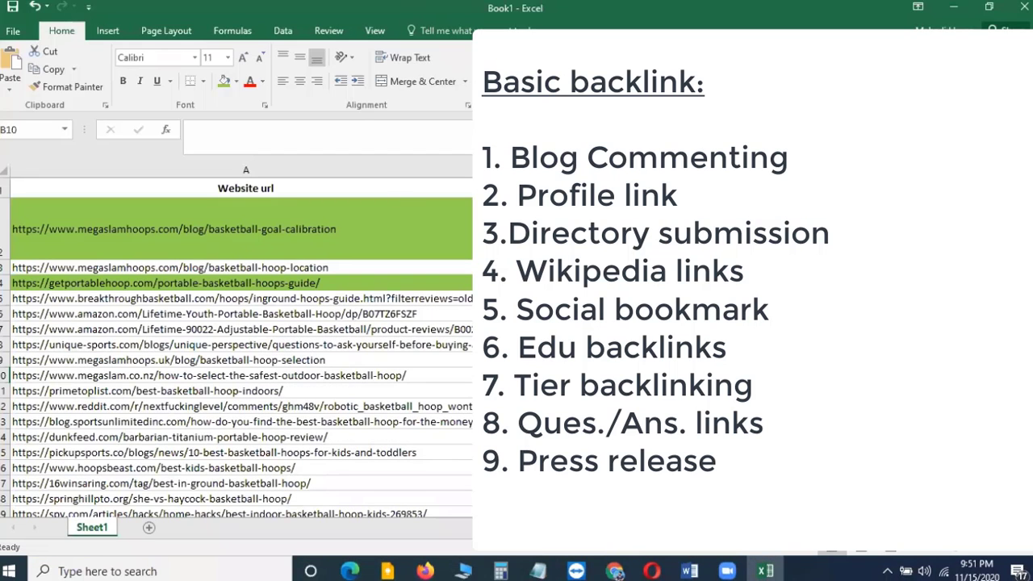
# Bring the Notepad list of comment search operators forward, reposition it, and select all the operators
pyautogui.click(955, 10)
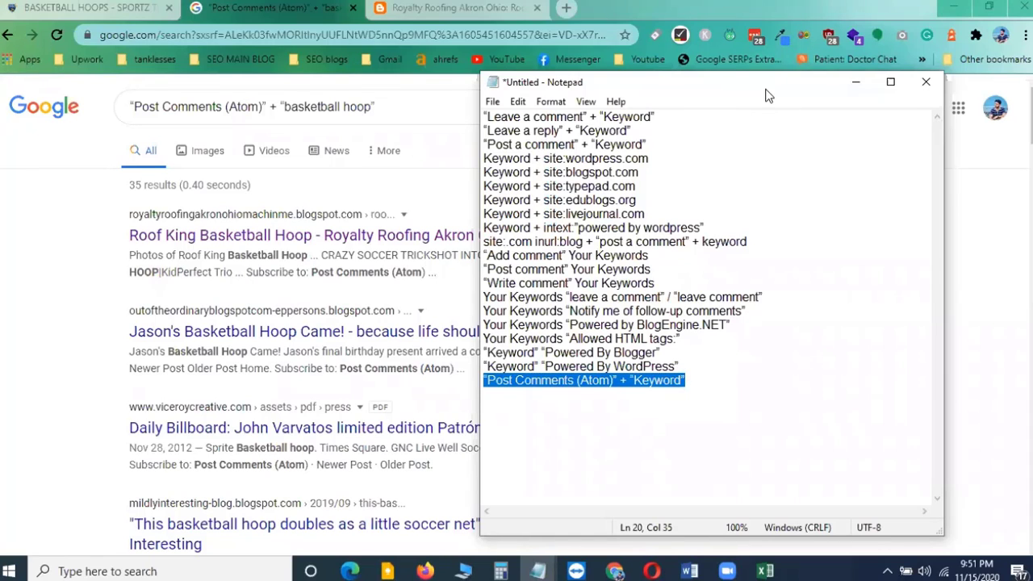
pyautogui.moveTo(769, 95); pyautogui.dragTo(695, 105)
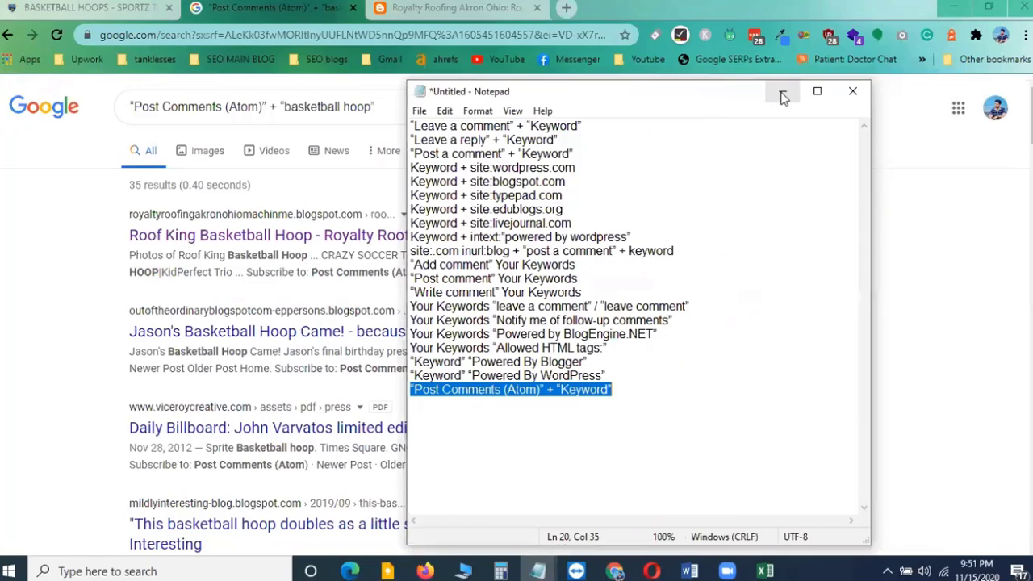
pyautogui.click(458, 209)
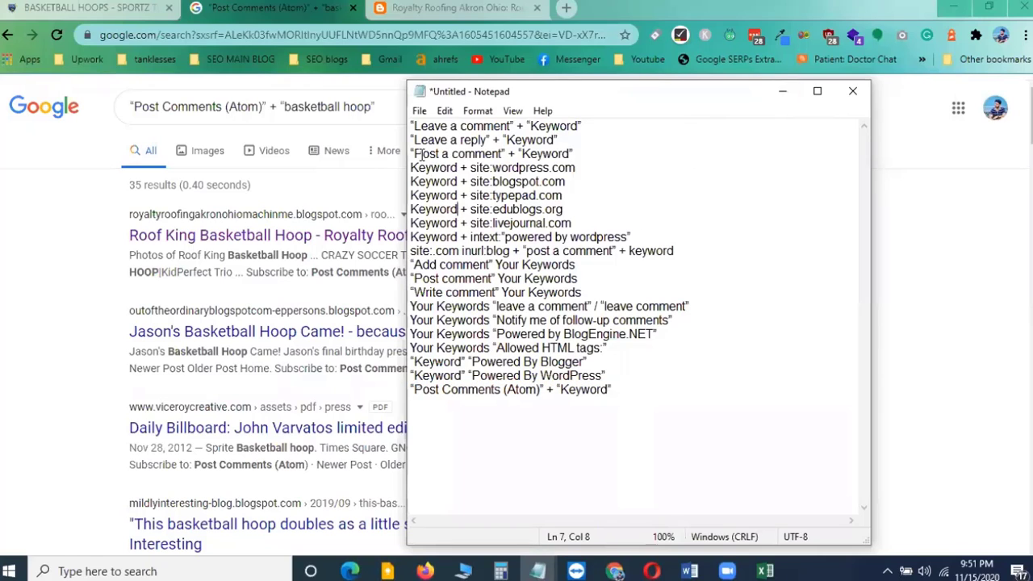
pyautogui.moveTo(412, 125); pyautogui.dragTo(635, 393)
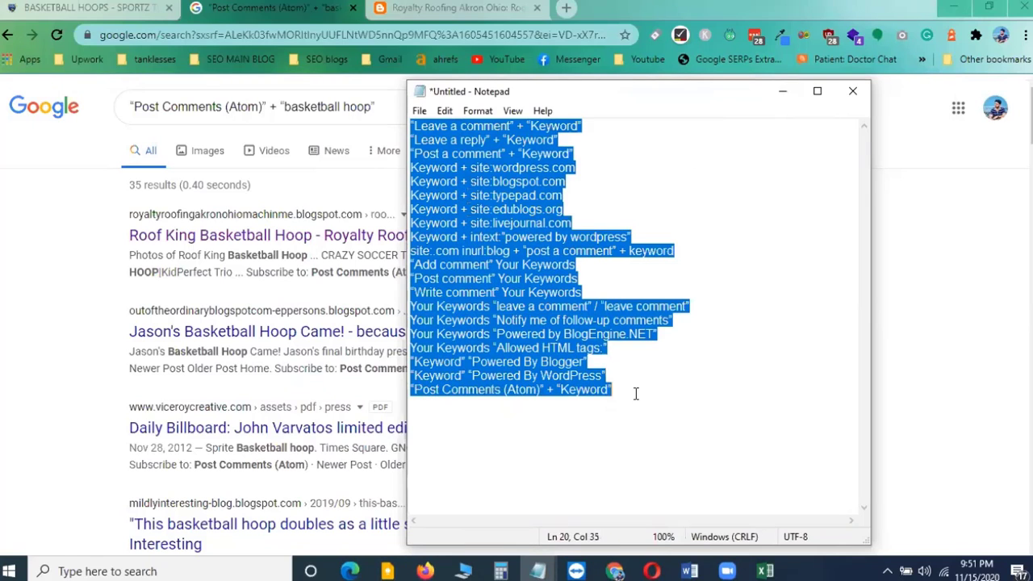